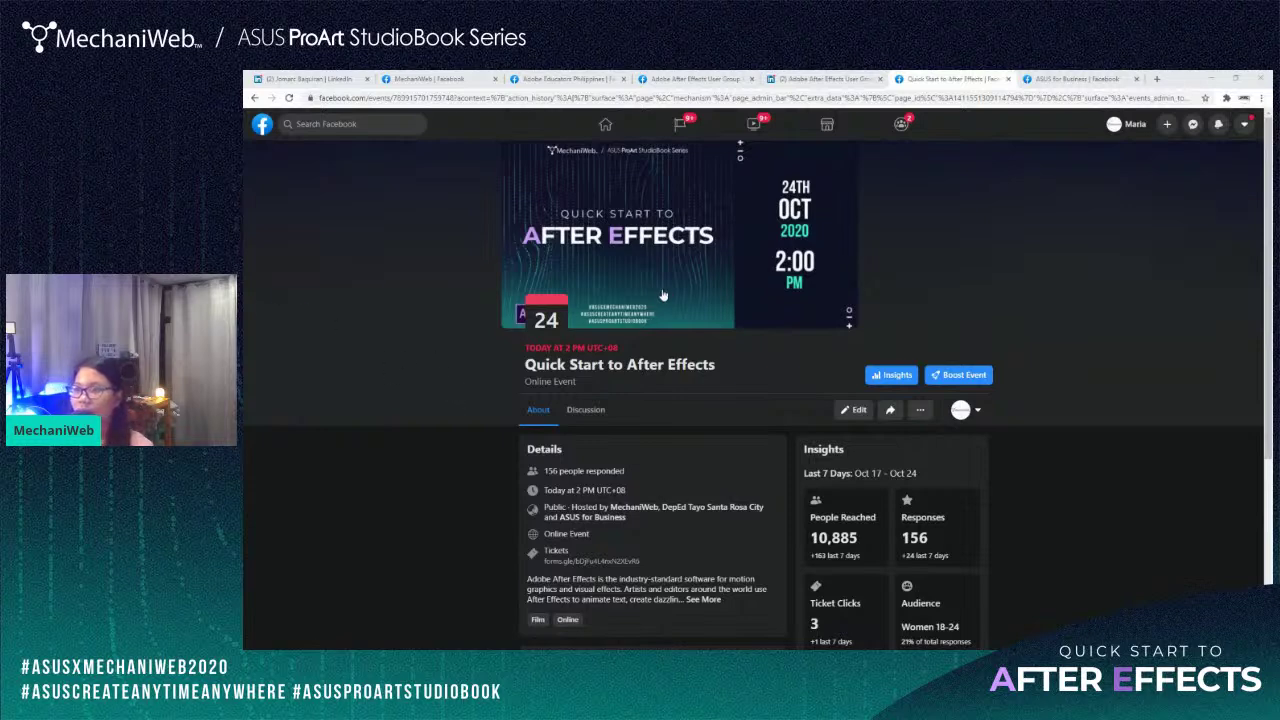
View the Adobe Educators Philippines and After Effects User Group pages, then return to the Quick Start event.
left_click(567, 79)
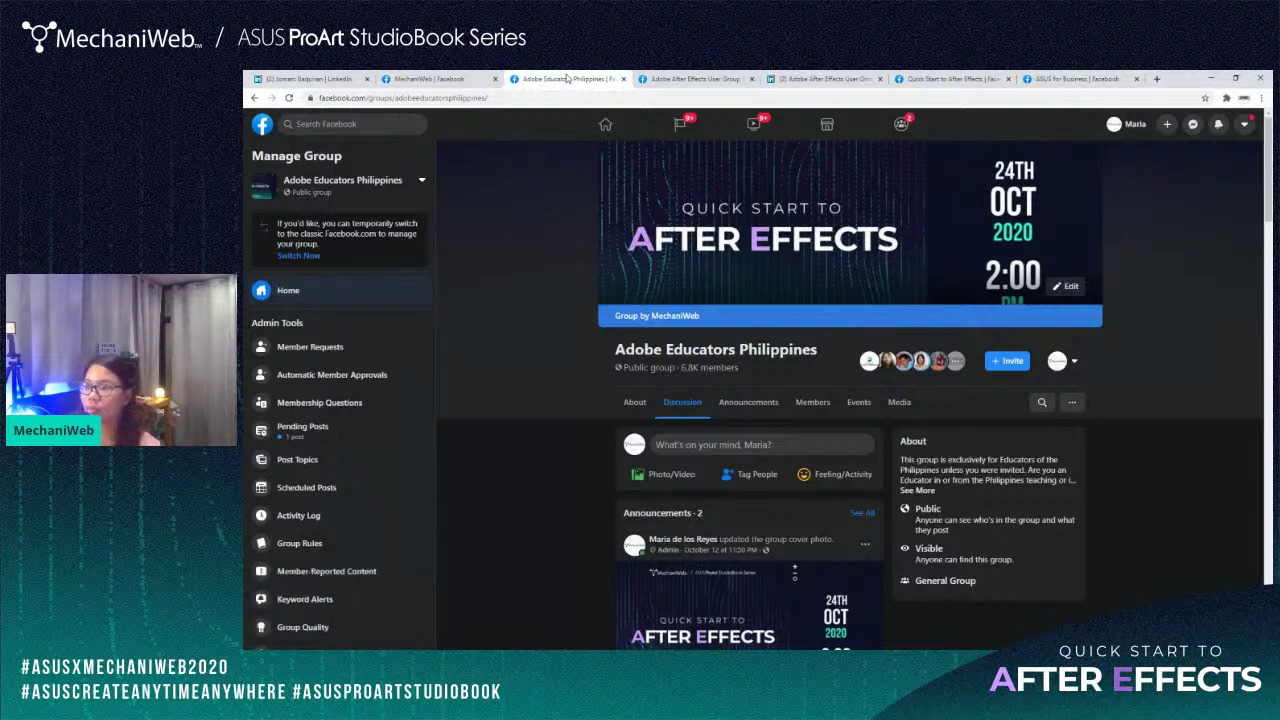
left_click(674, 78)
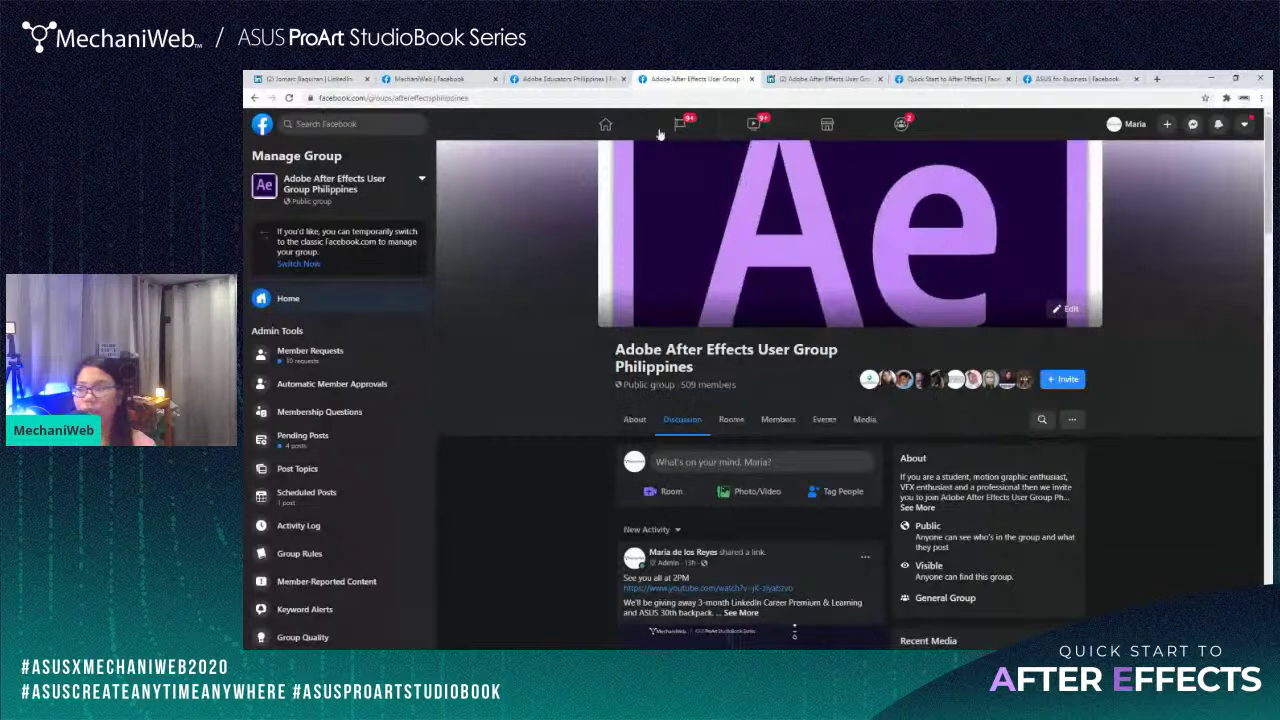
left_click(950, 78)
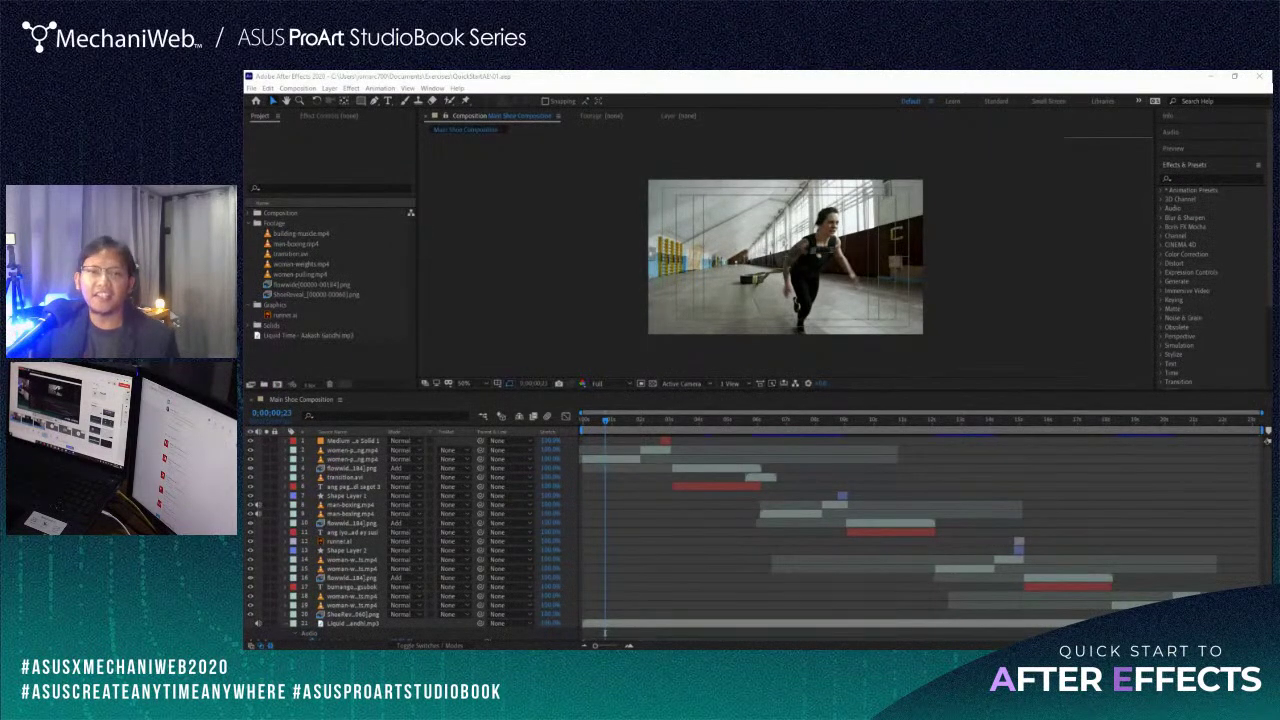
key("ctrl+shift+Escape")
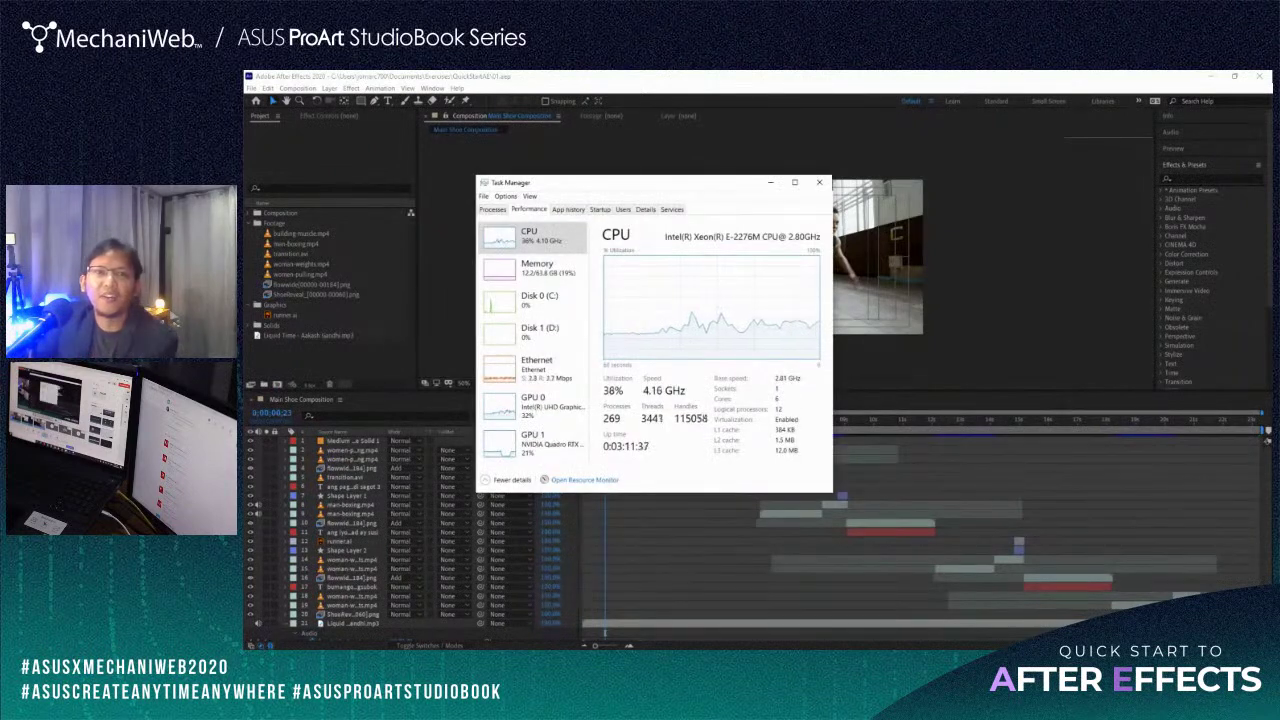
left_click_drag(639, 188, 563, 175)
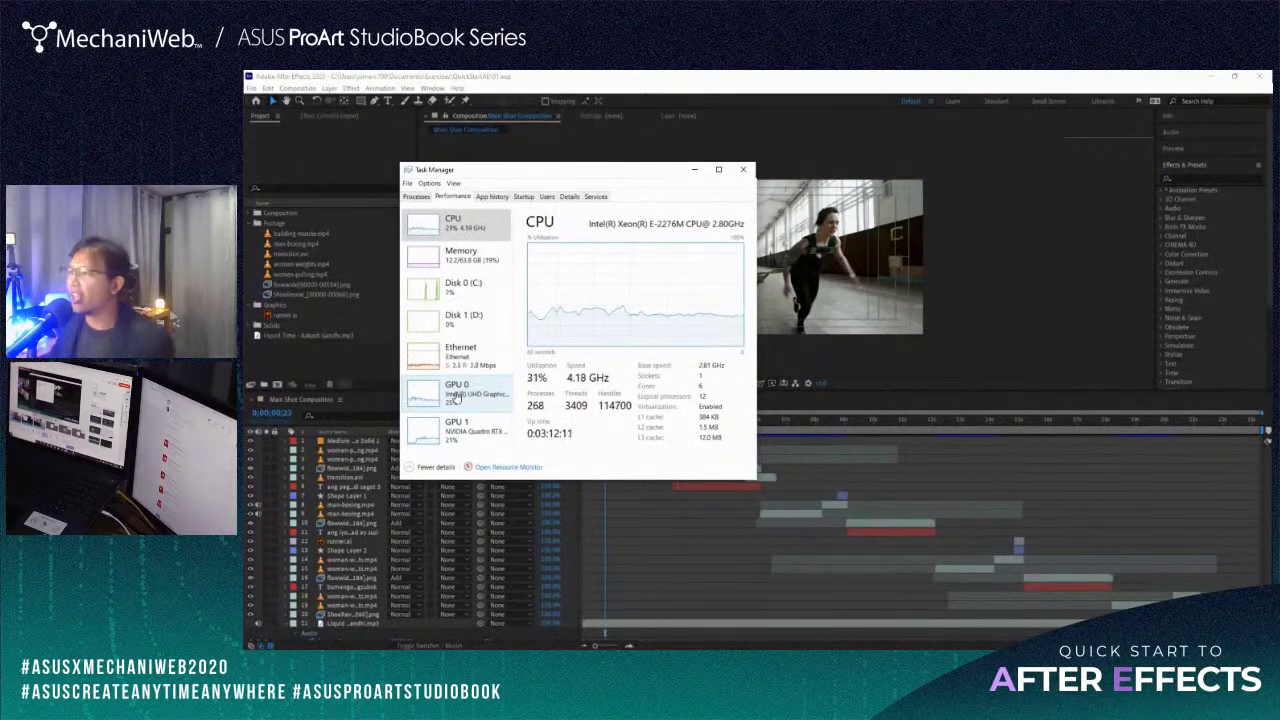
left_click(694, 169)
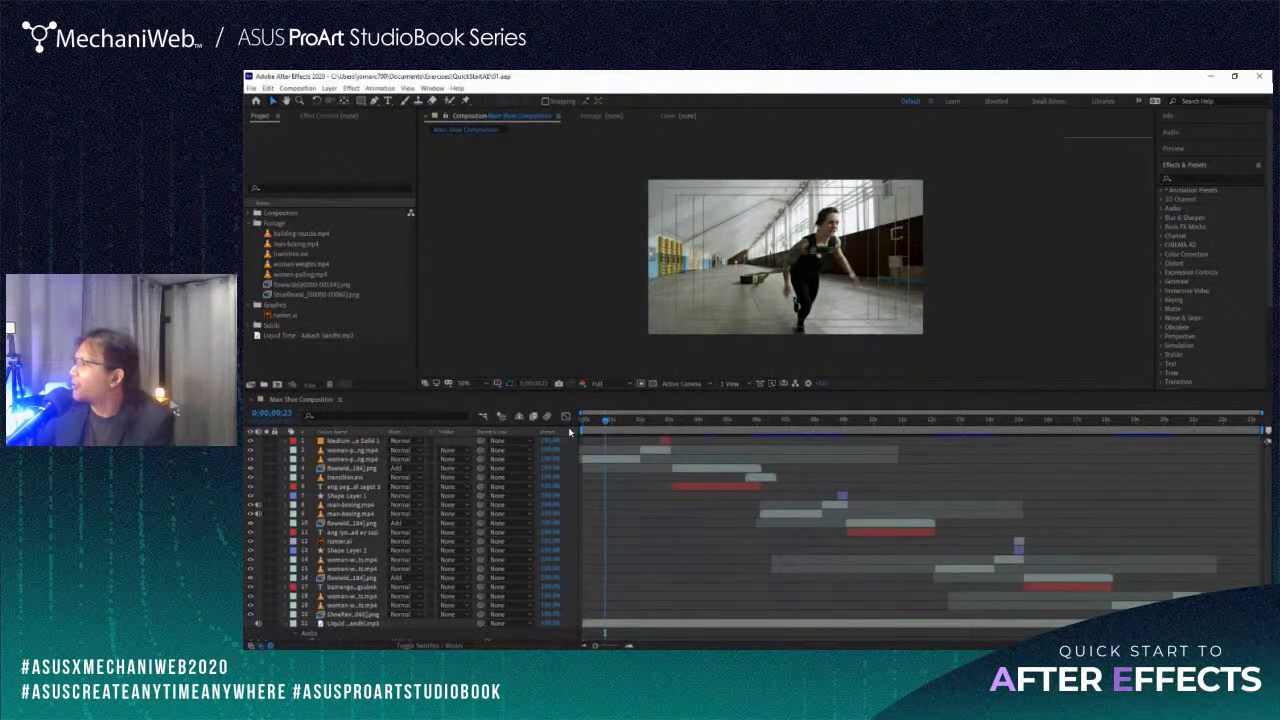
Scrub the Main Shot Composition to 0;00;01;25, preview it, then scrub to the ANG PAGSUKO AY HINDI SAGOT title.
left_click_drag(607, 421, 549, 449)
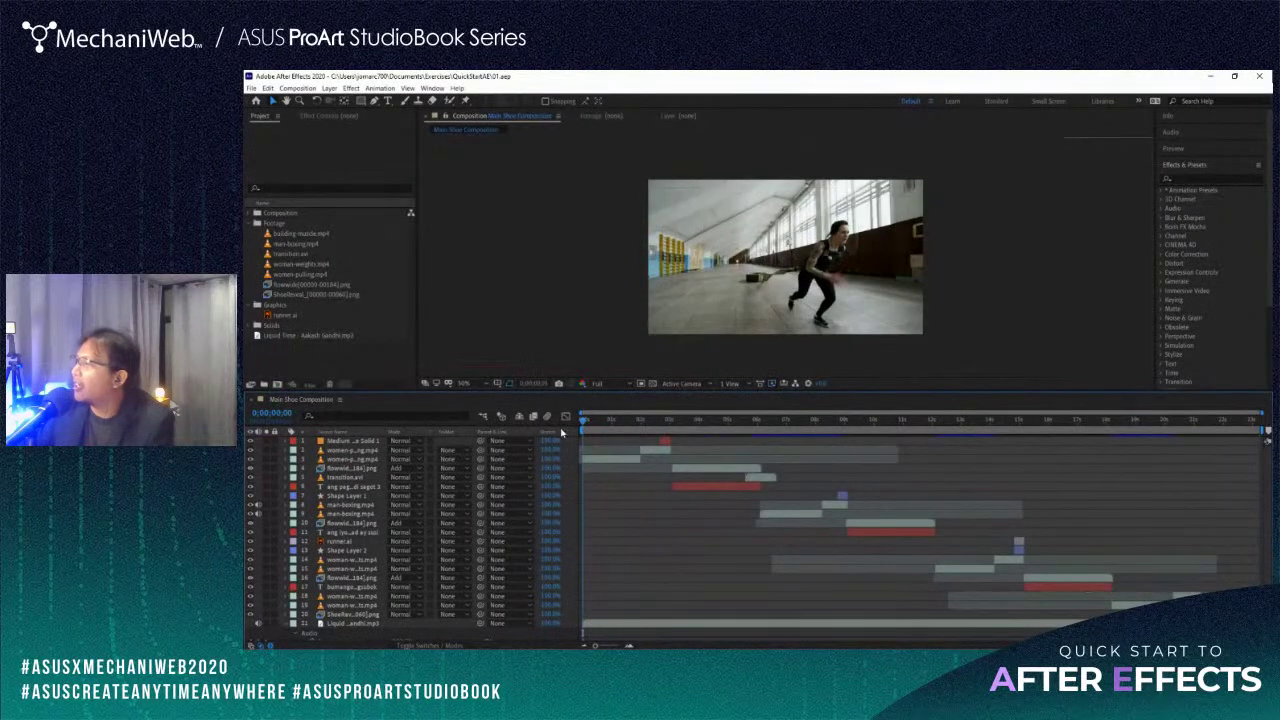
key("space")
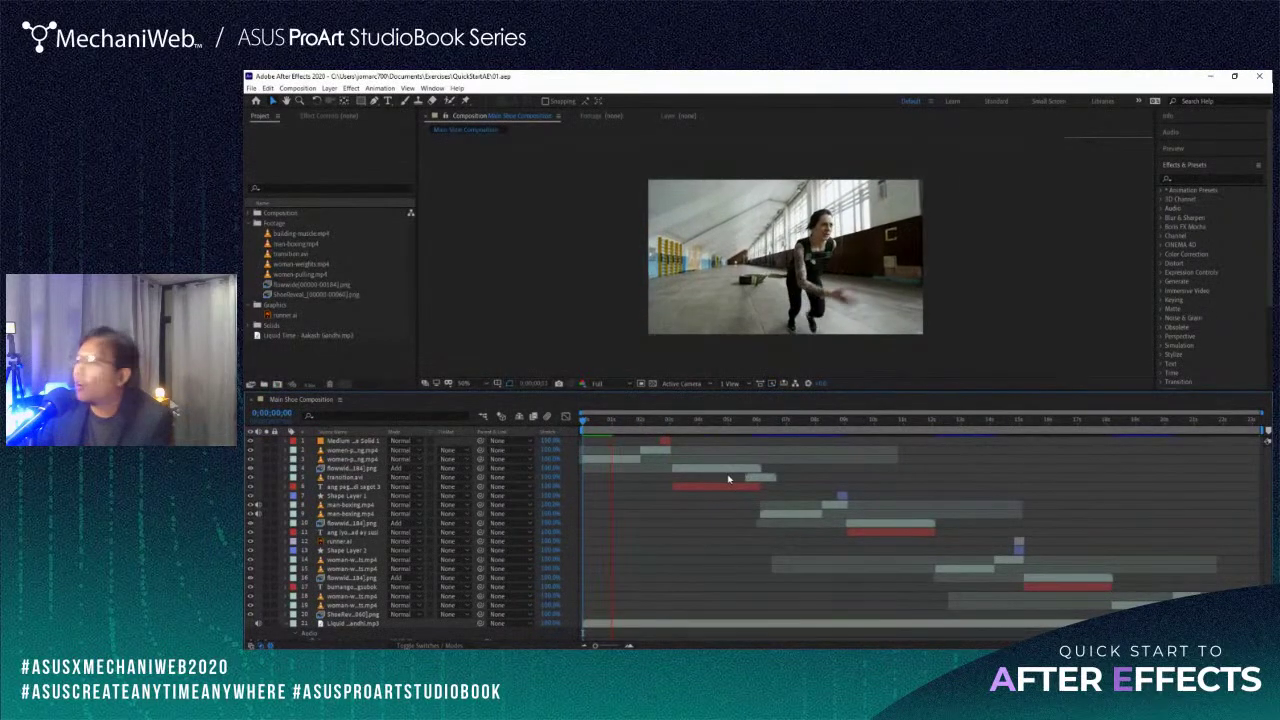
left_click_drag(594, 432, 514, 415)
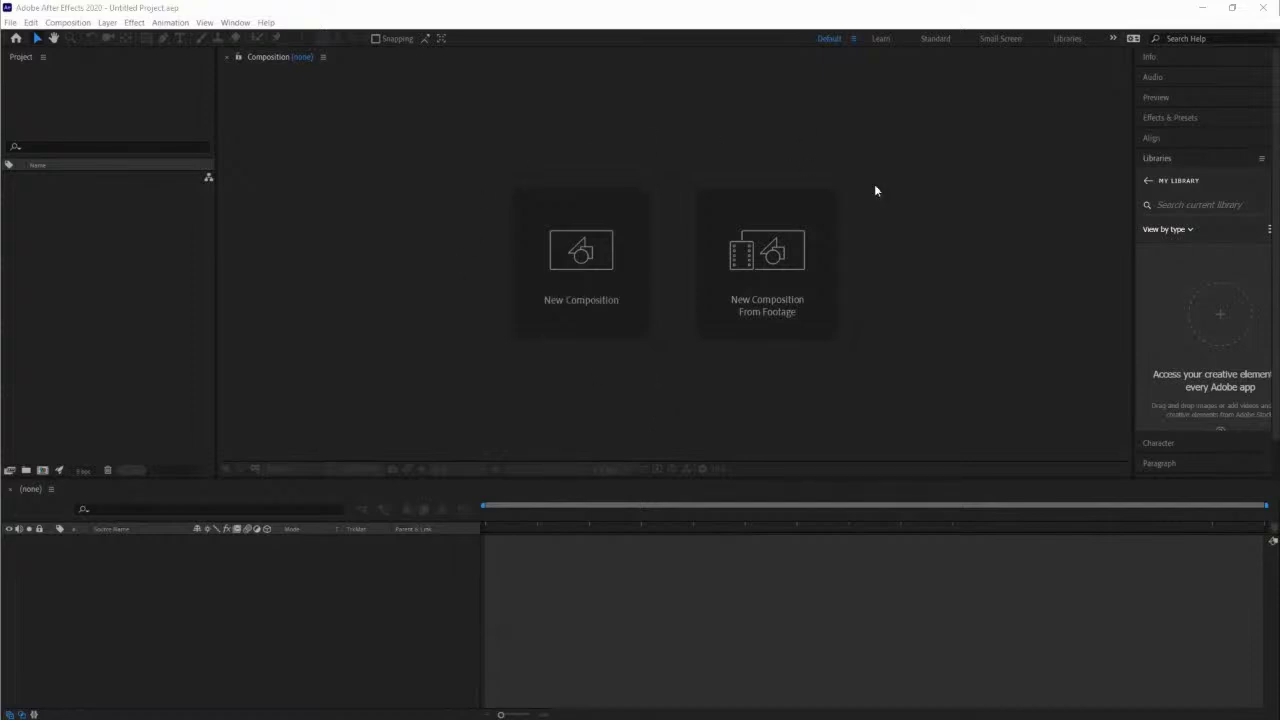
left_click(669, 381)
left_click(655, 385)
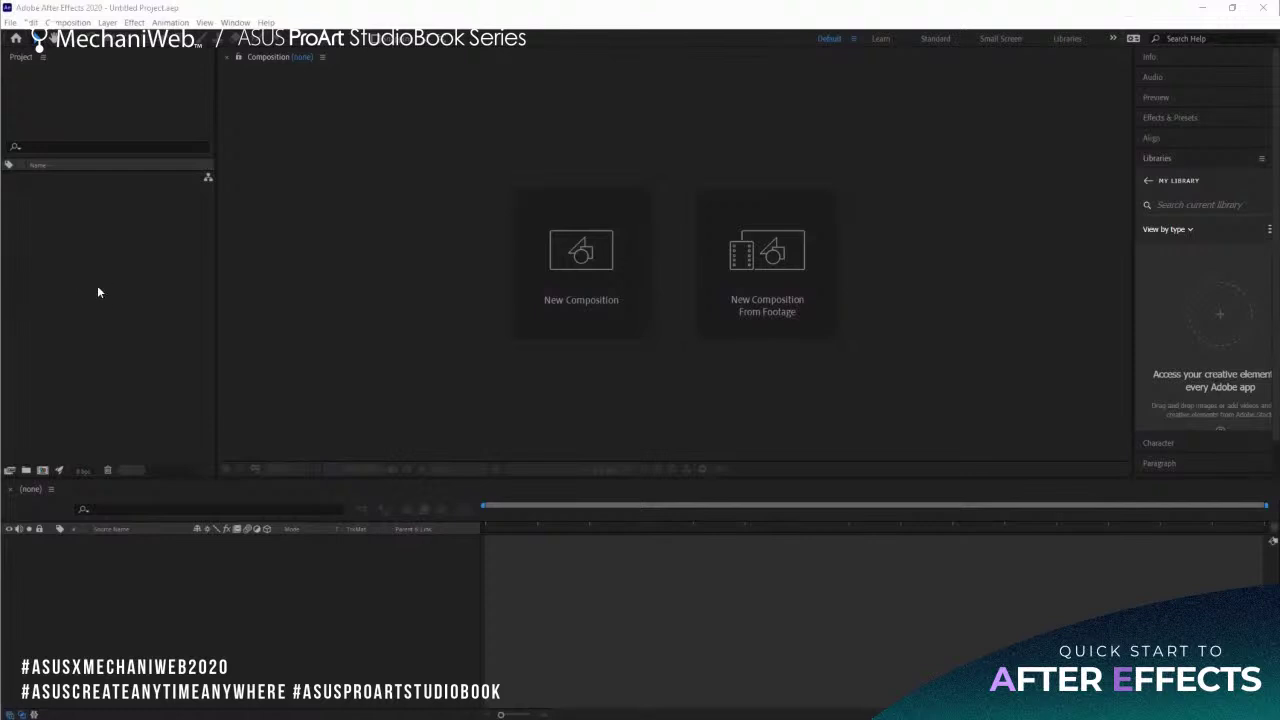
left_click(128, 283)
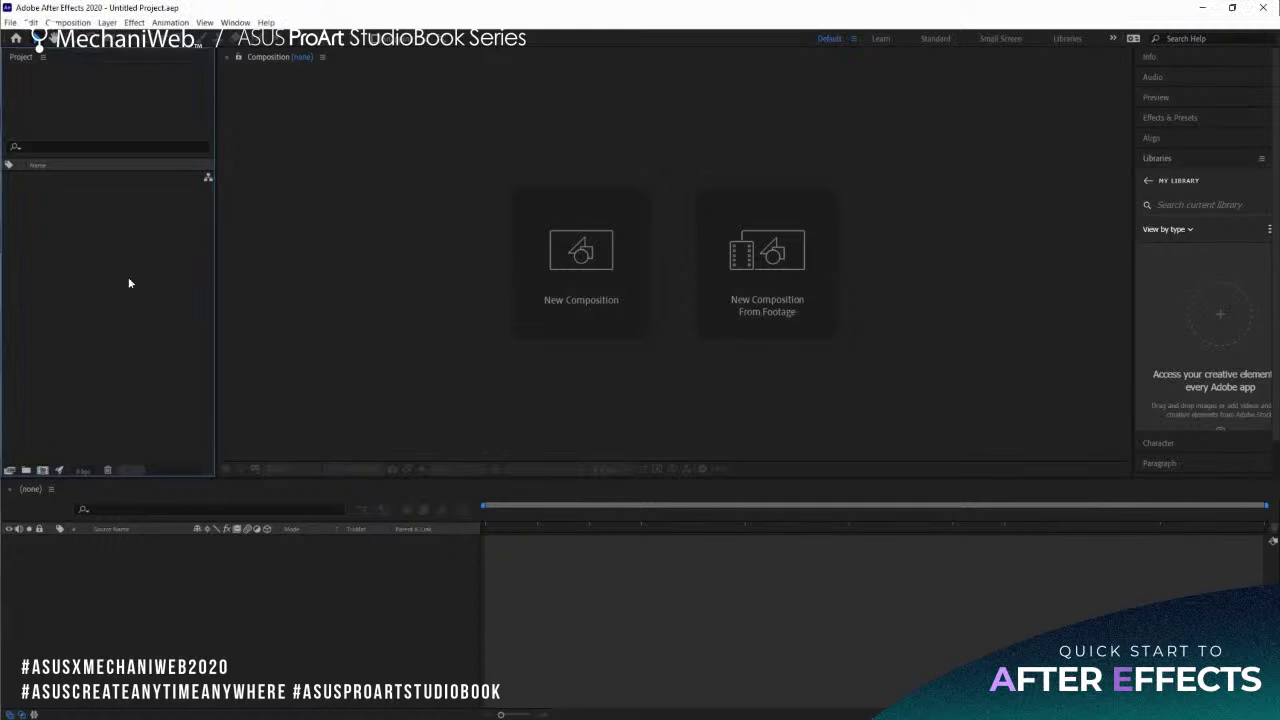
left_click(431, 259)
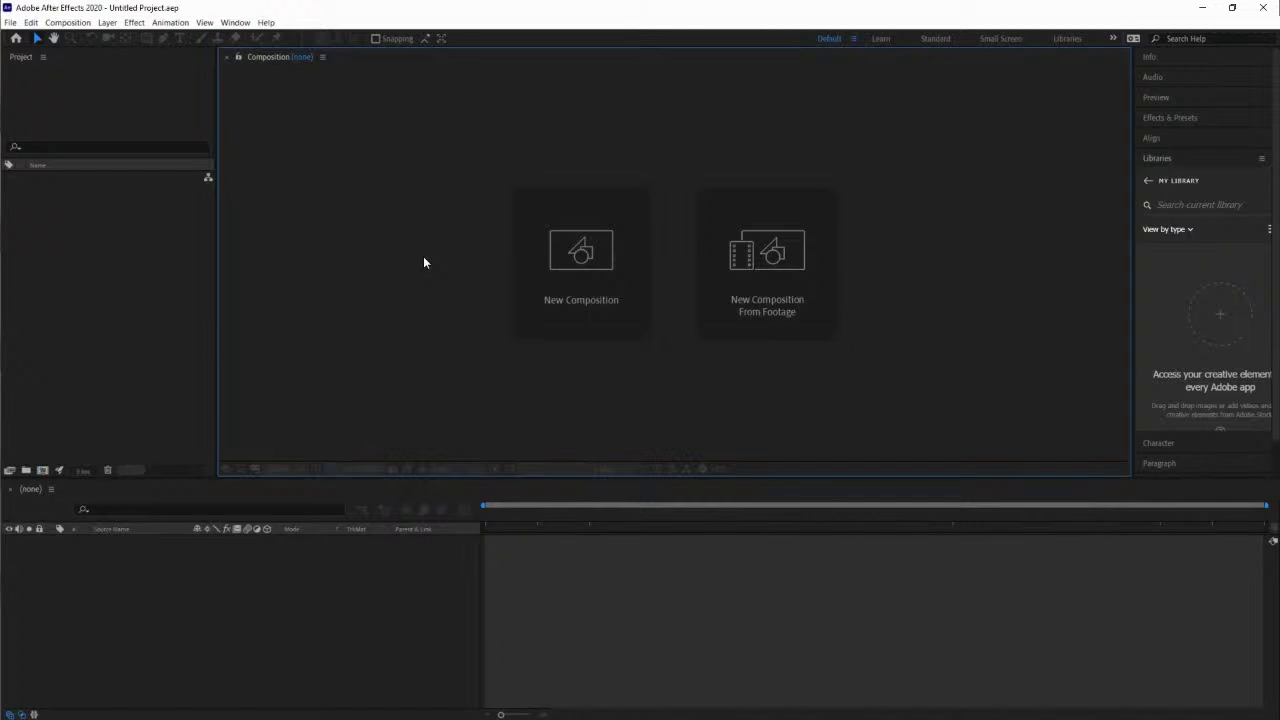
left_click(481, 594)
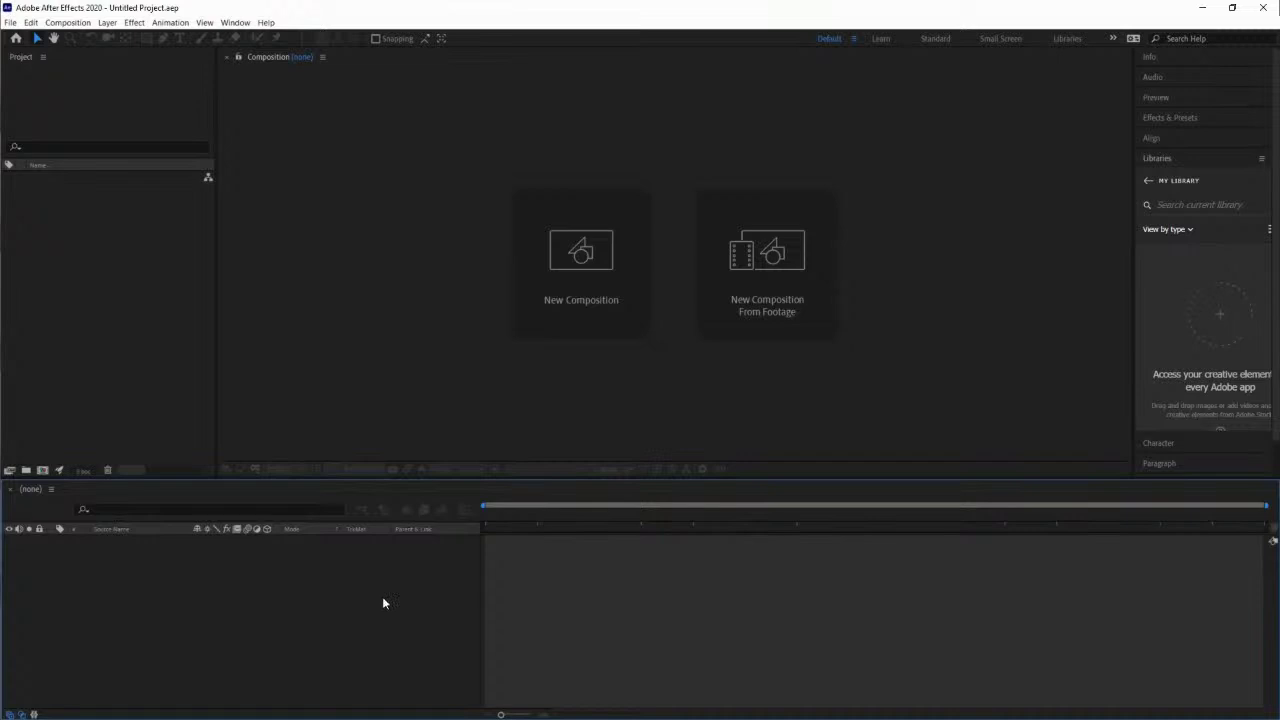
left_click(458, 344)
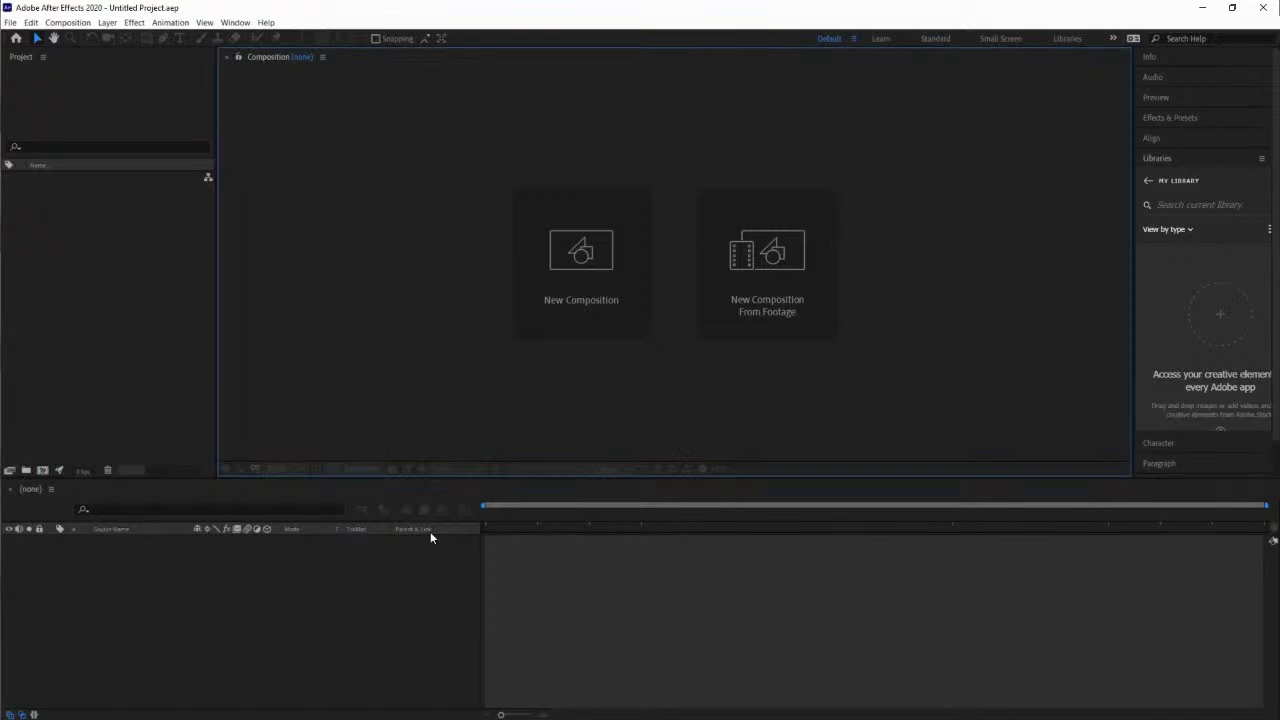
left_click(412, 590)
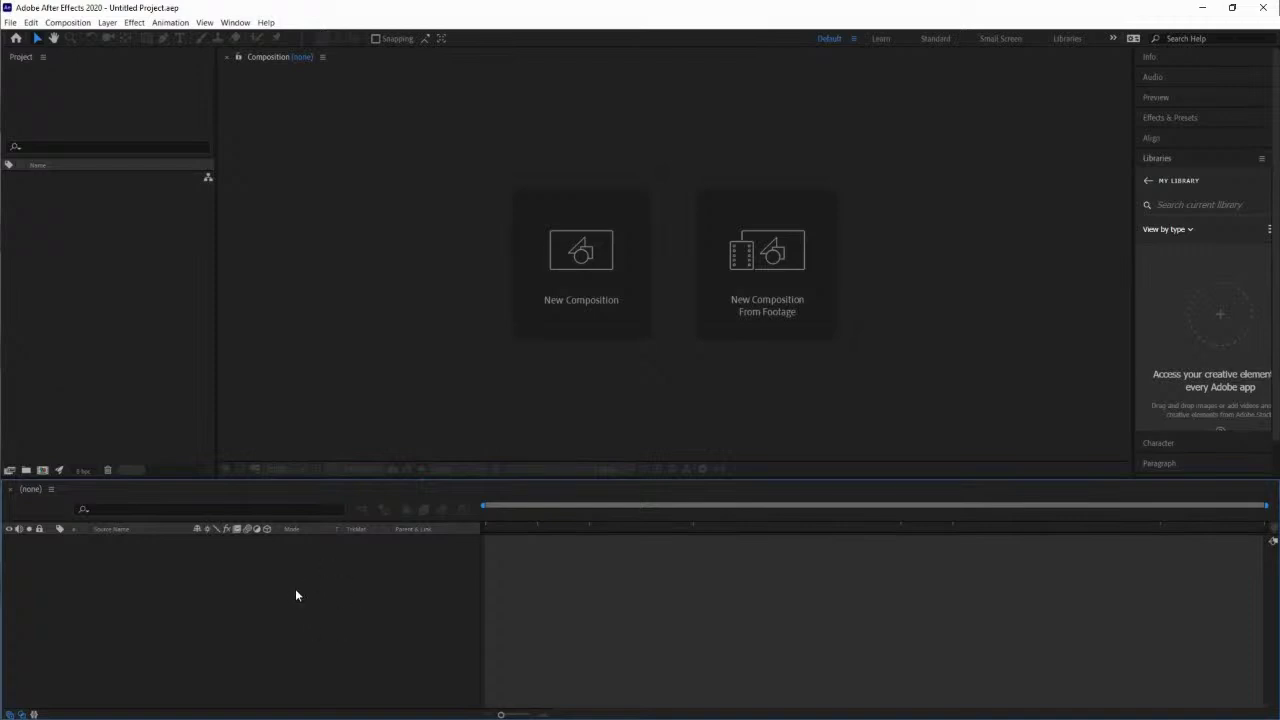
left_click(716, 152)
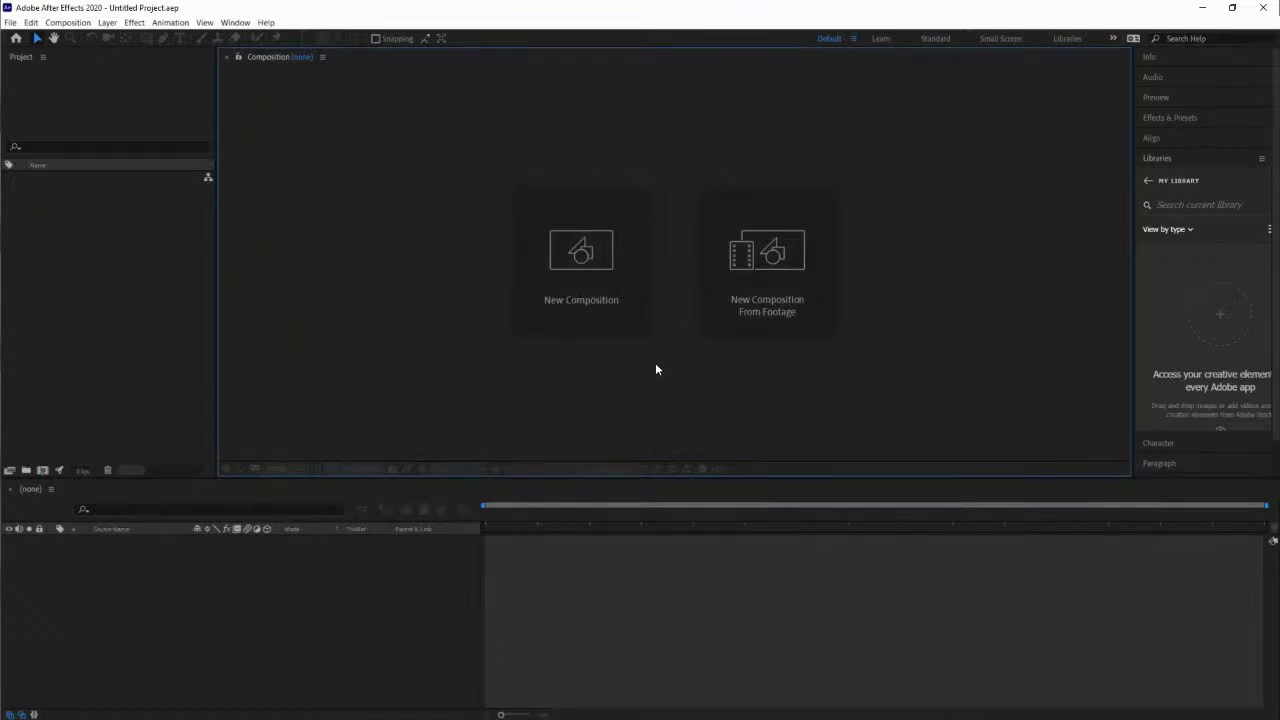
Make the Timeline panel the active area.
left_click(391, 601)
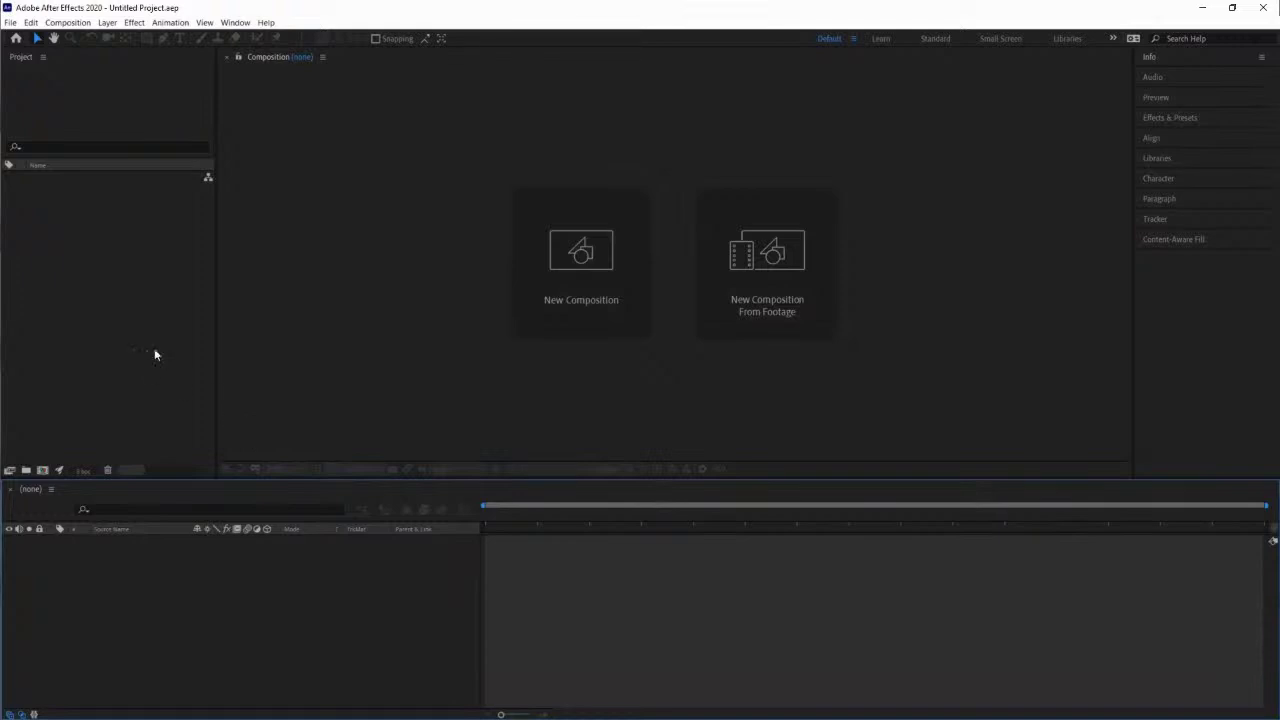
Focus the Project and Composition panels, then expand the Info panel in the right dock.
left_click(123, 276)
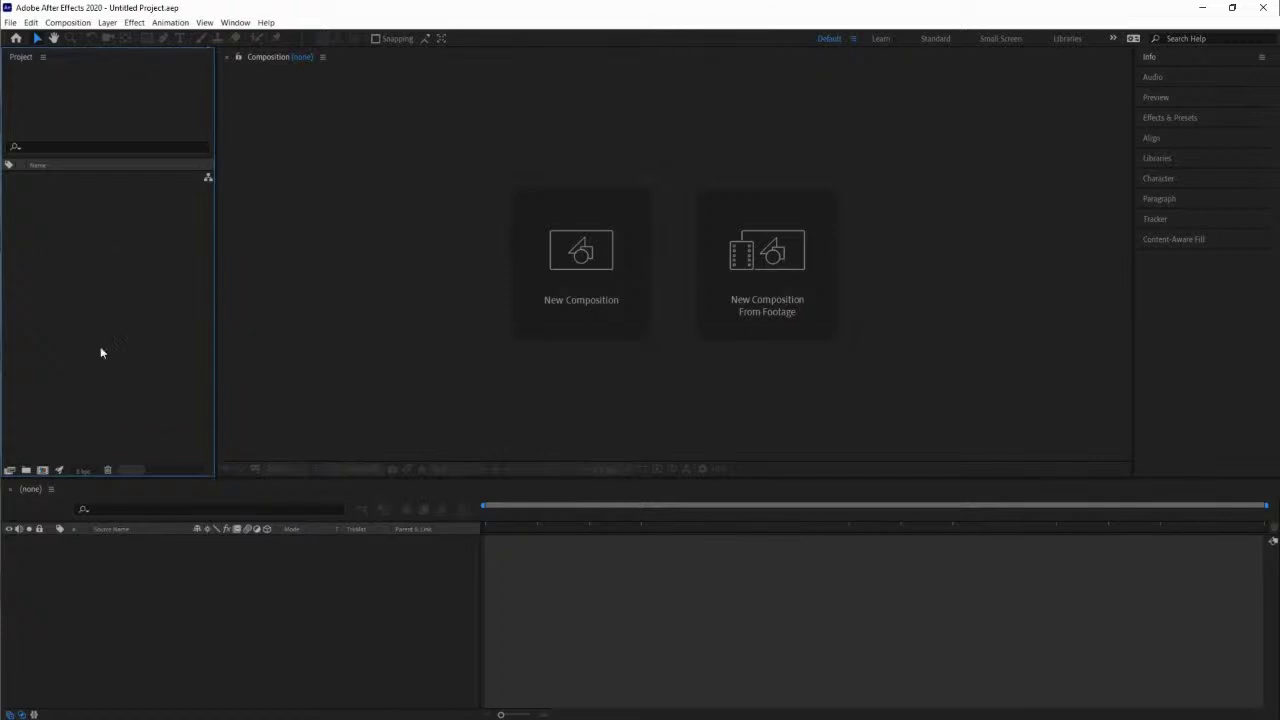
left_click(424, 190)
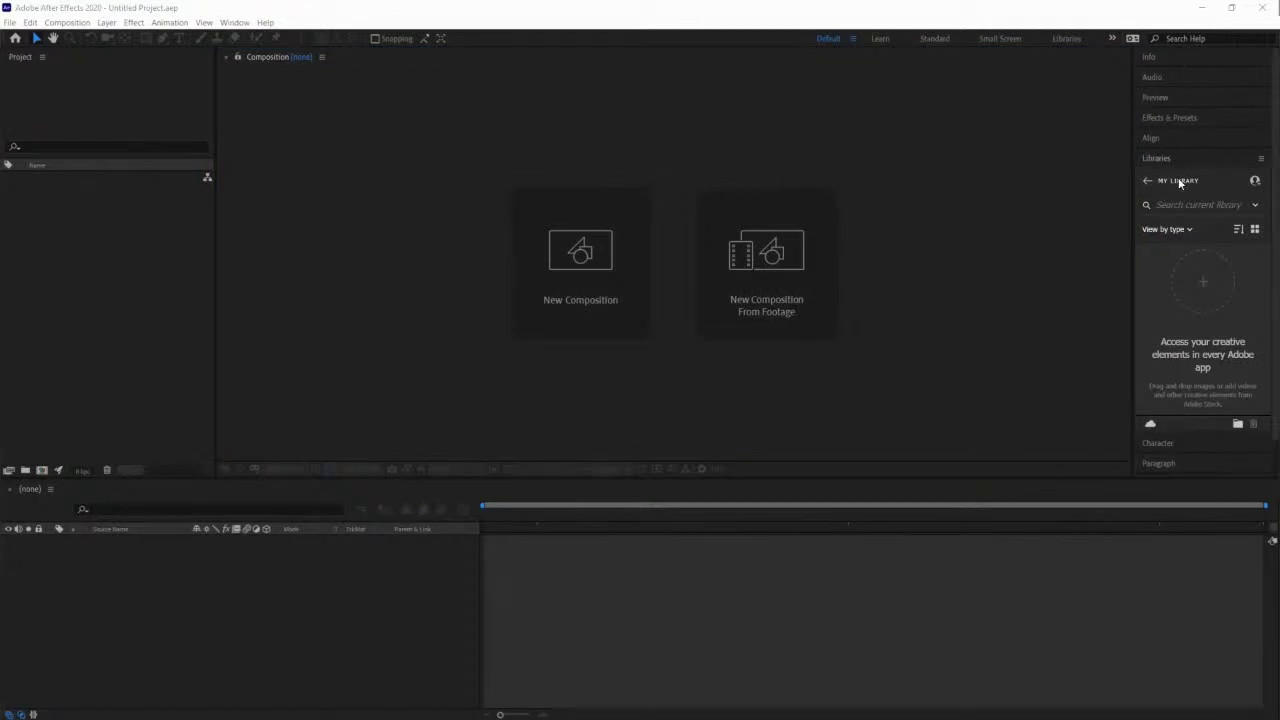
left_click(1184, 60)
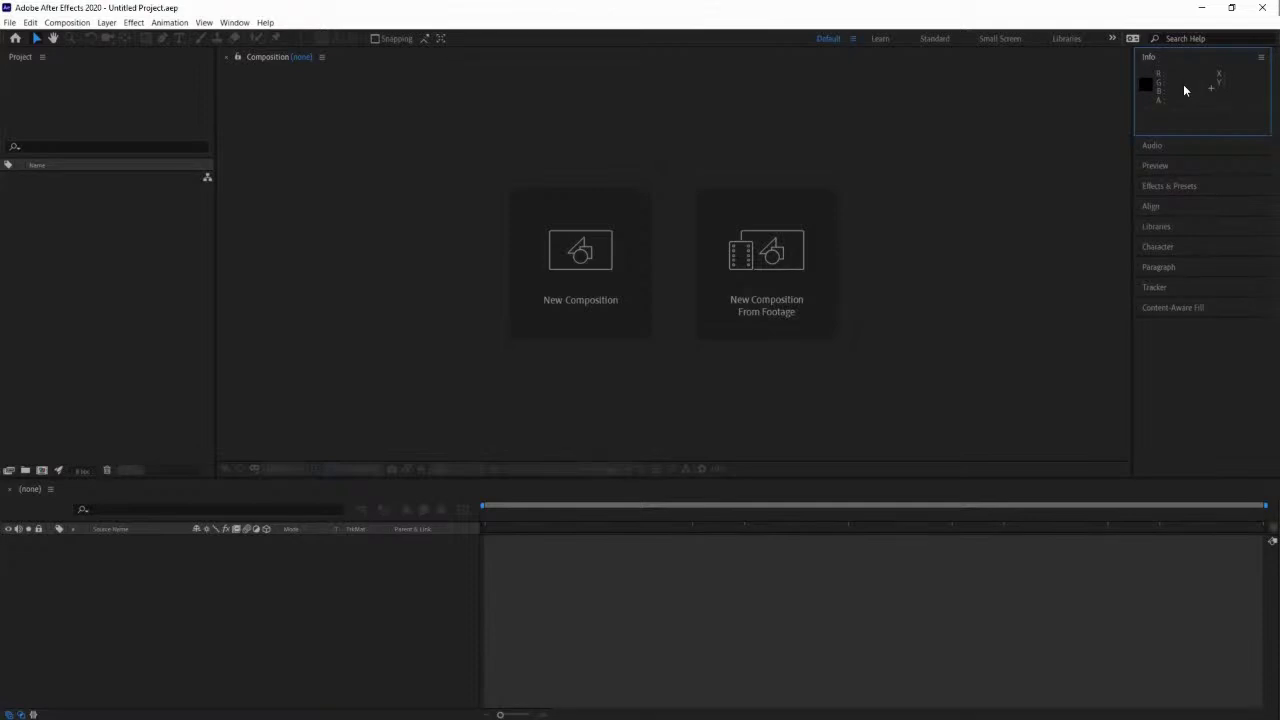
Show the Audio level meters, then expand the Preview panel's playback options.
left_click(1187, 148)
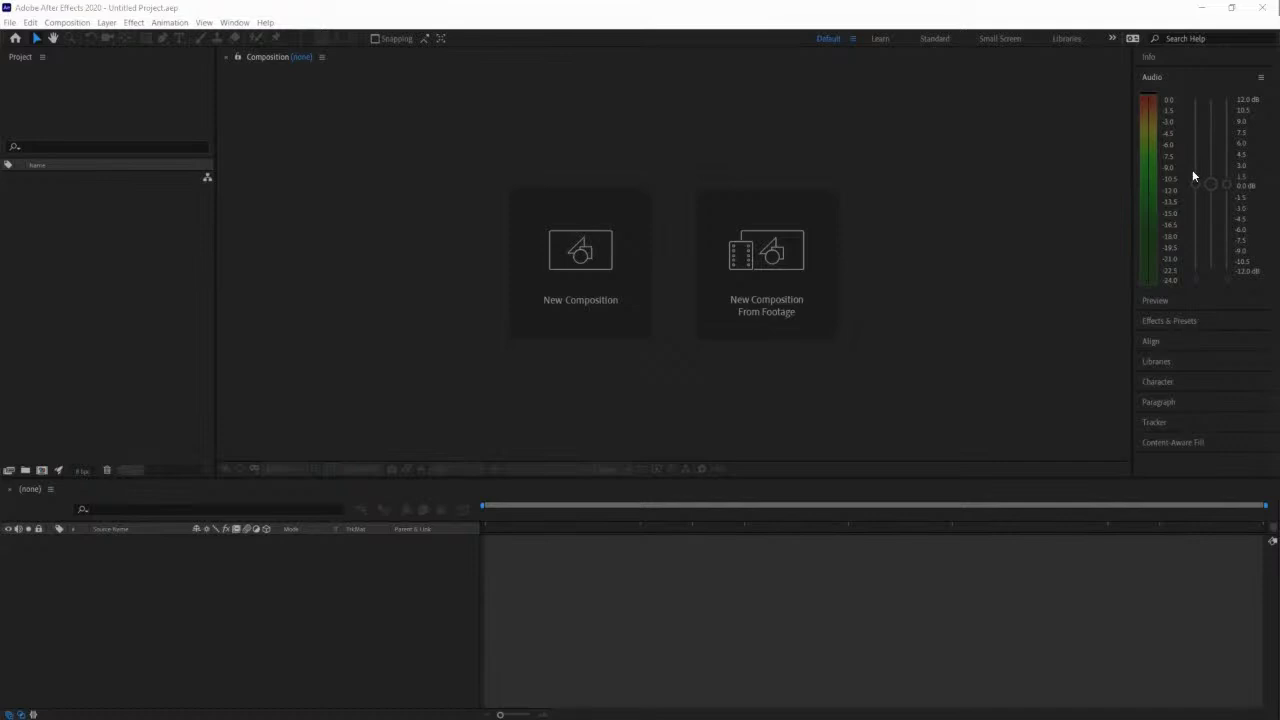
left_click(1200, 302)
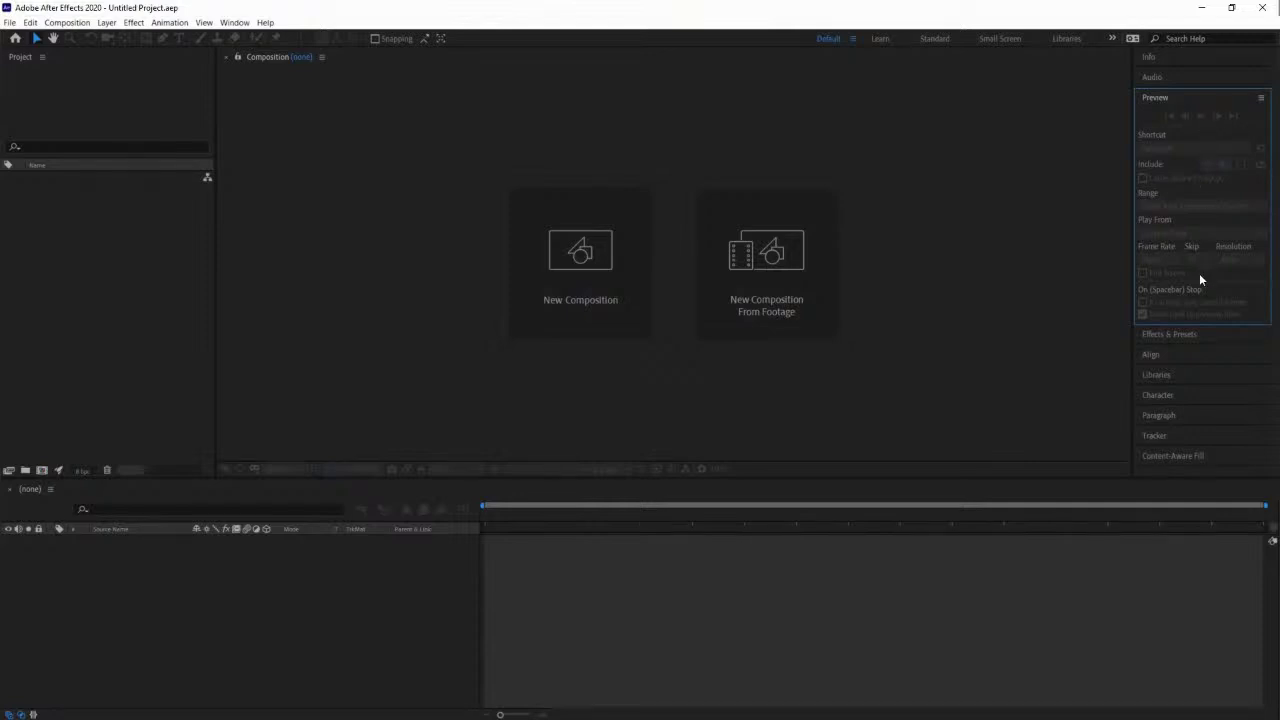
Expand Effects & Presets to list categories from 3D Channel to Utility.
left_click(1197, 333)
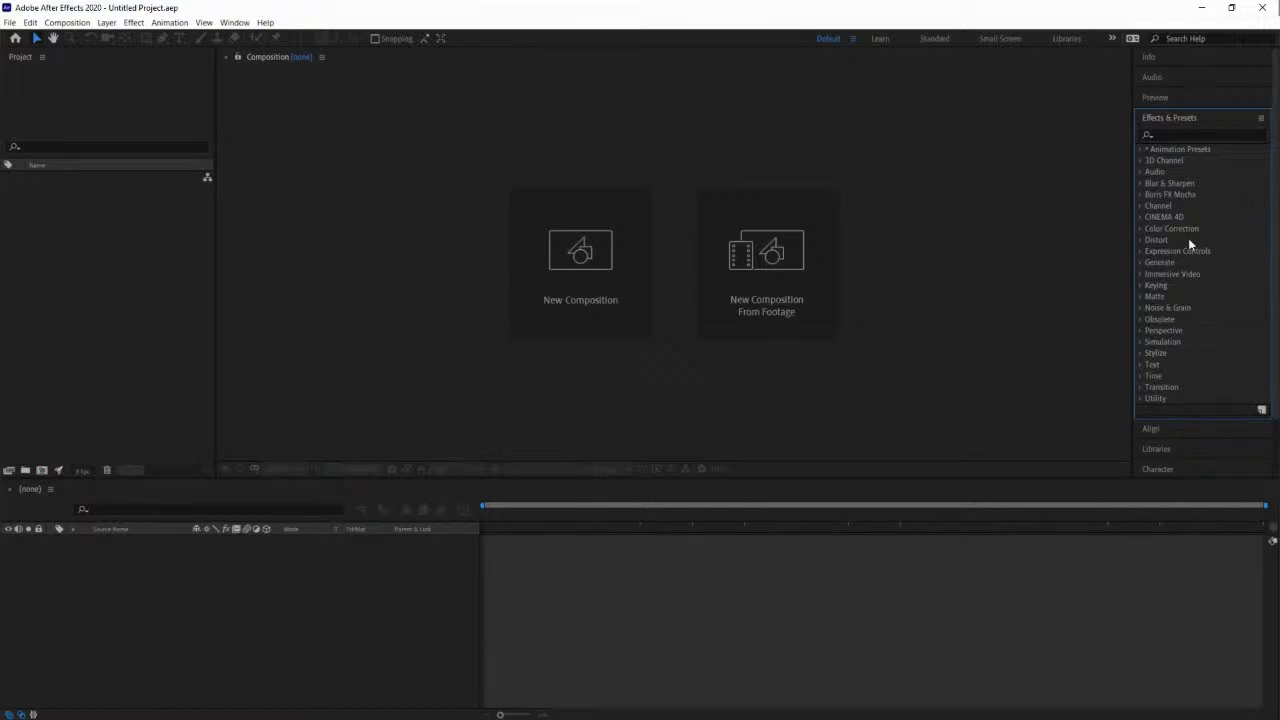
Cycle through the Align, Libraries, Character, Paragraph, Tracker and Content-Aware Fill panels, ending on Preview.
left_click(1188, 430)
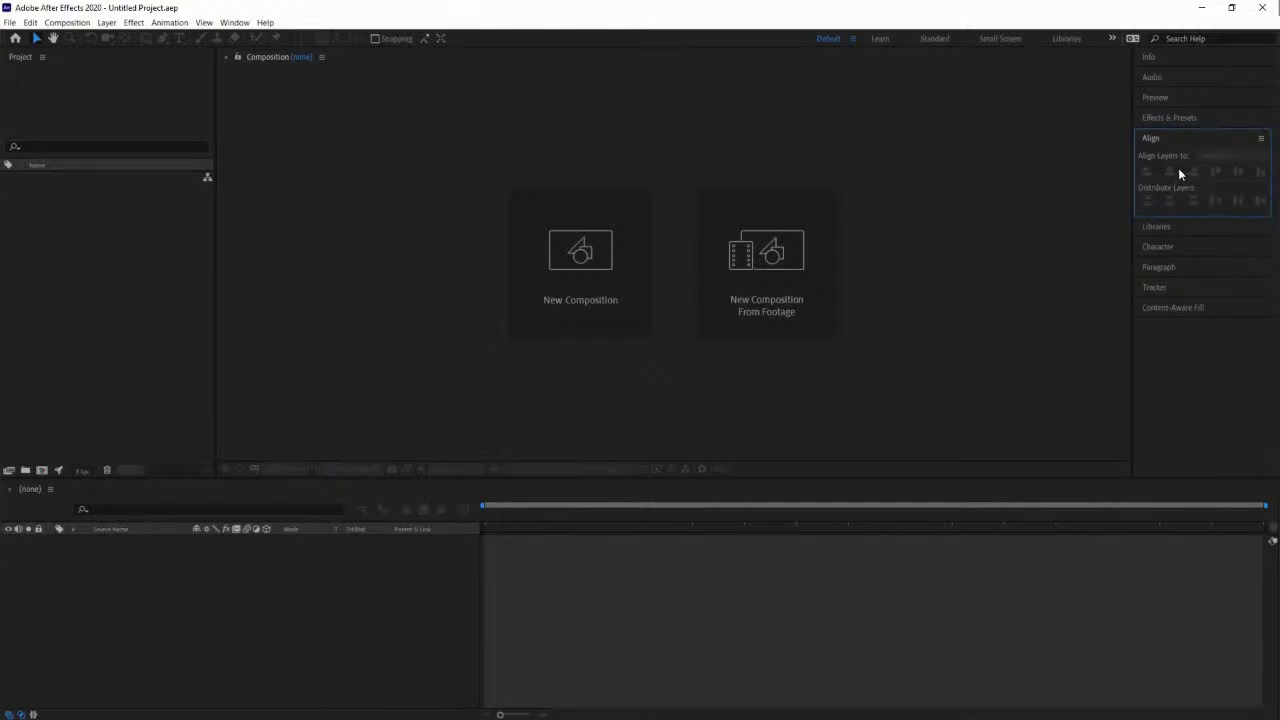
left_click(1160, 226)
left_click(1160, 159)
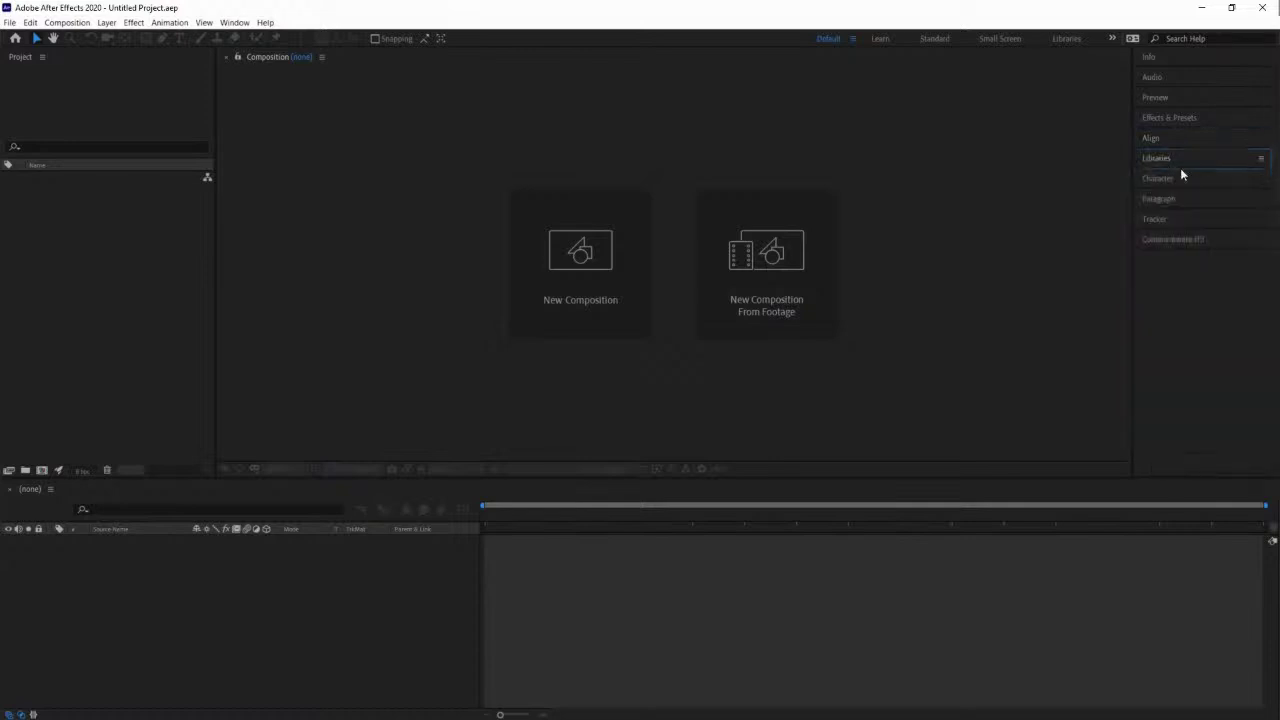
left_click(1180, 180)
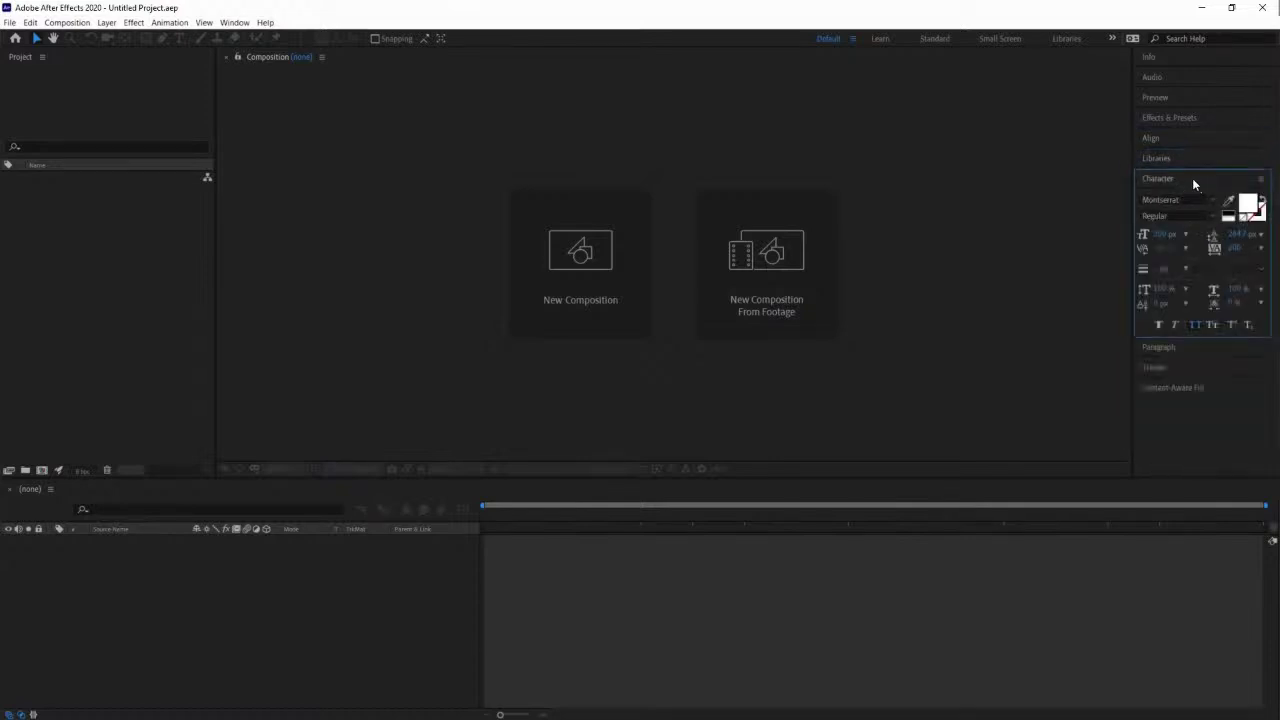
left_click(1180, 347)
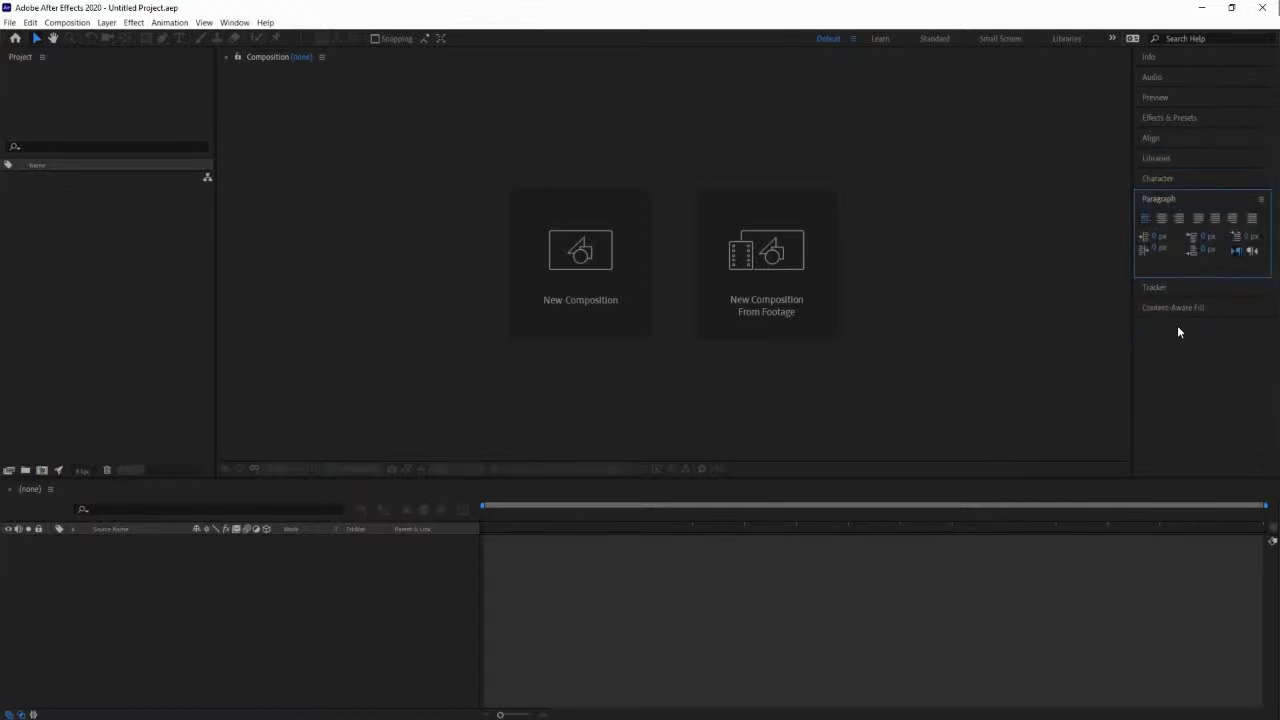
left_click(1182, 288)
left_click(1189, 406)
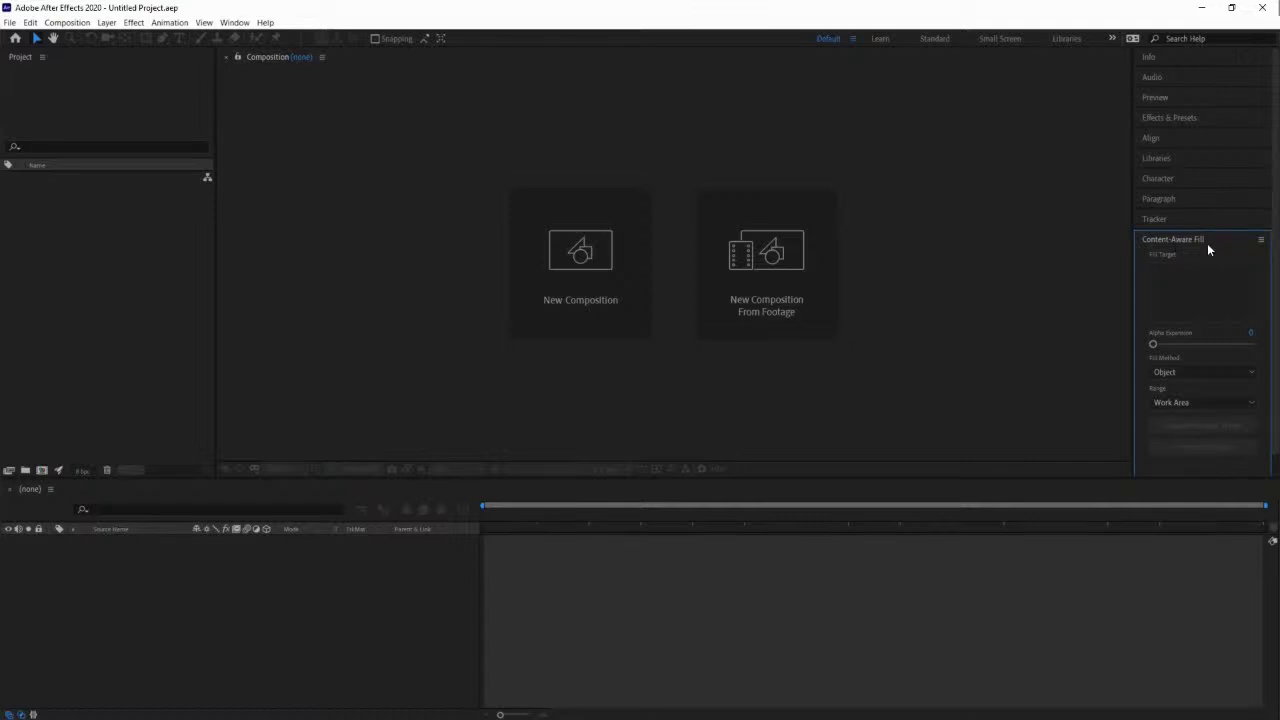
left_click(1160, 99)
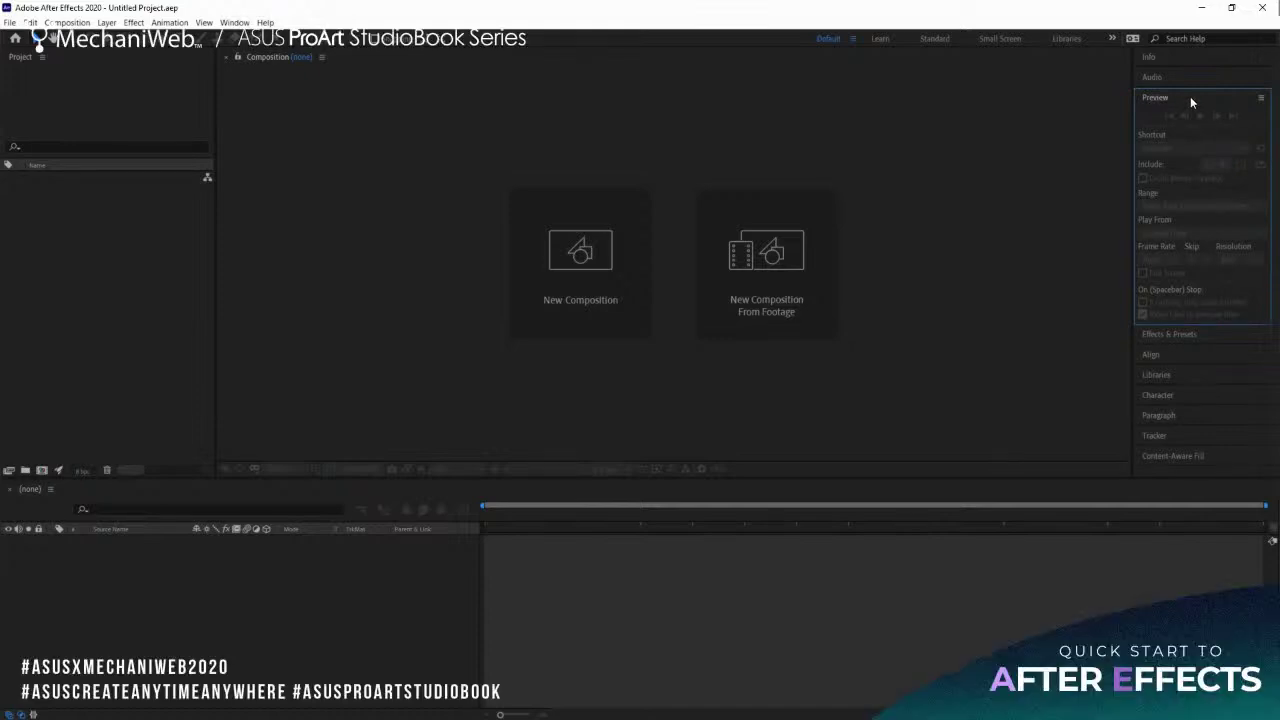
Dock Preview in its own column beside the viewer and move the Project panel beside the Timeline.
left_click_drag(1190, 95, 1112, 162)
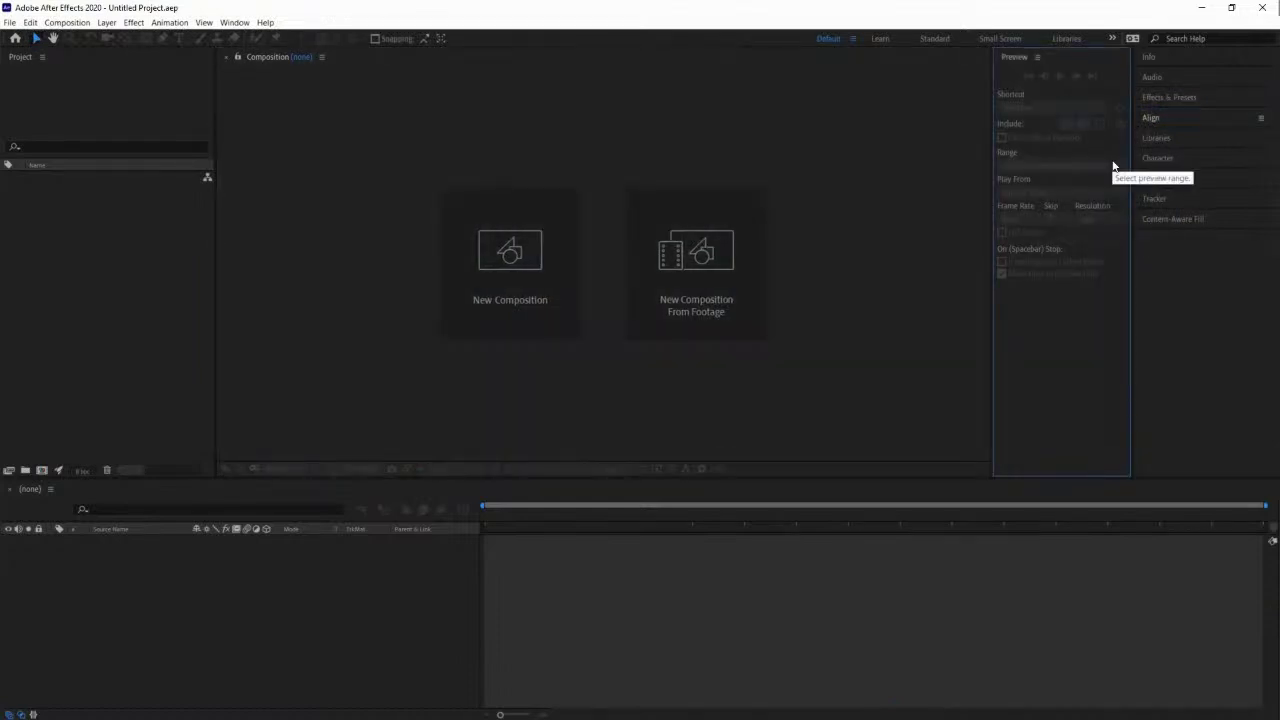
left_click(57, 77)
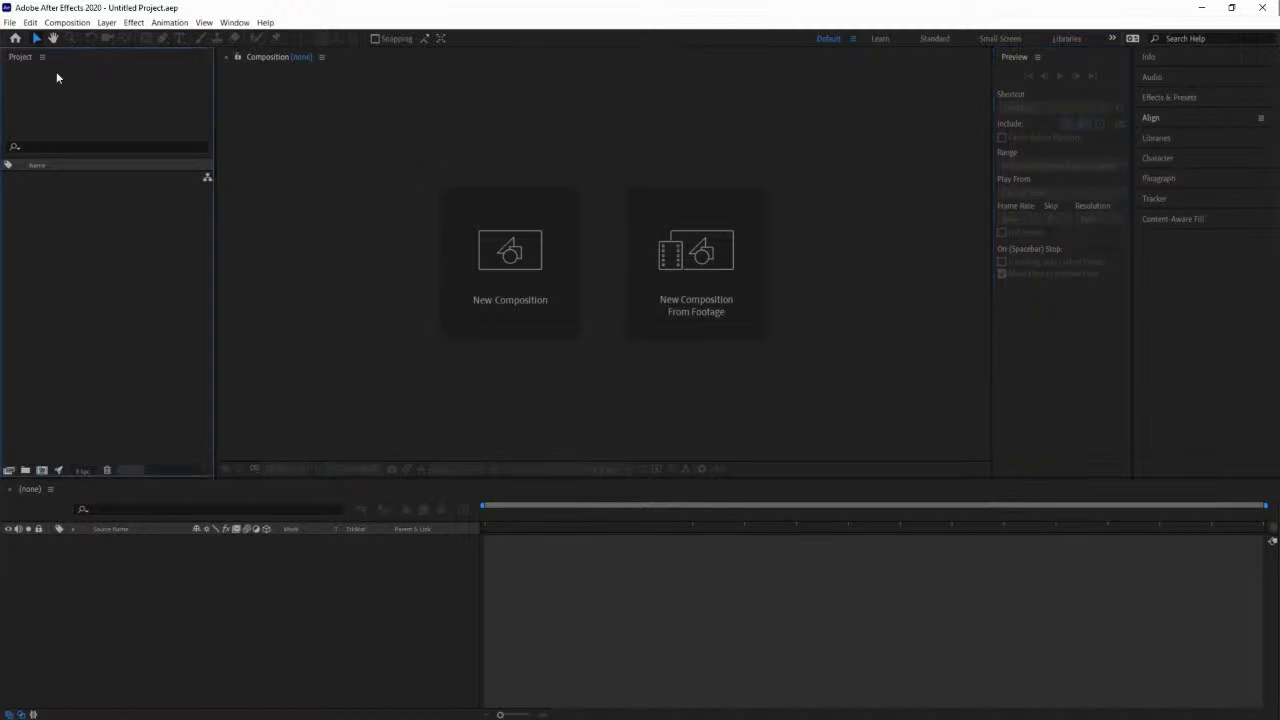
left_click_drag(42, 58, 357, 500)
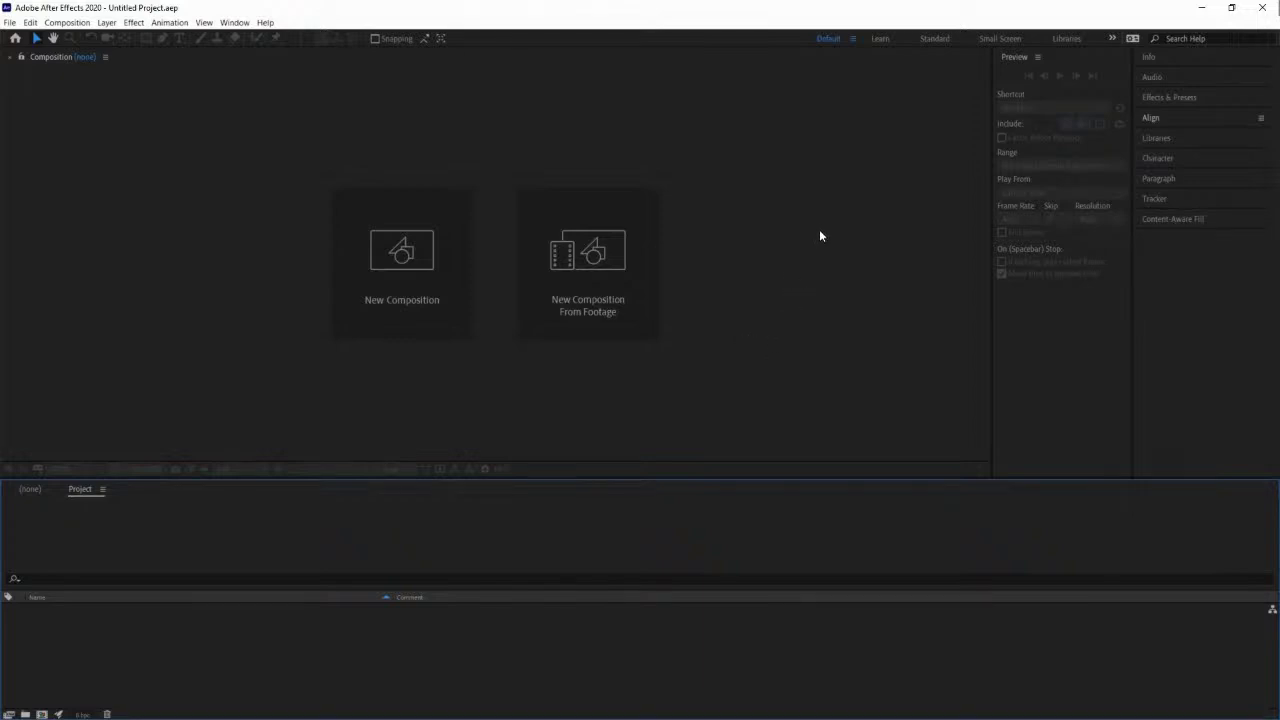
Reset the Default workspace layout and make the Composition panel active.
left_click(829, 39)
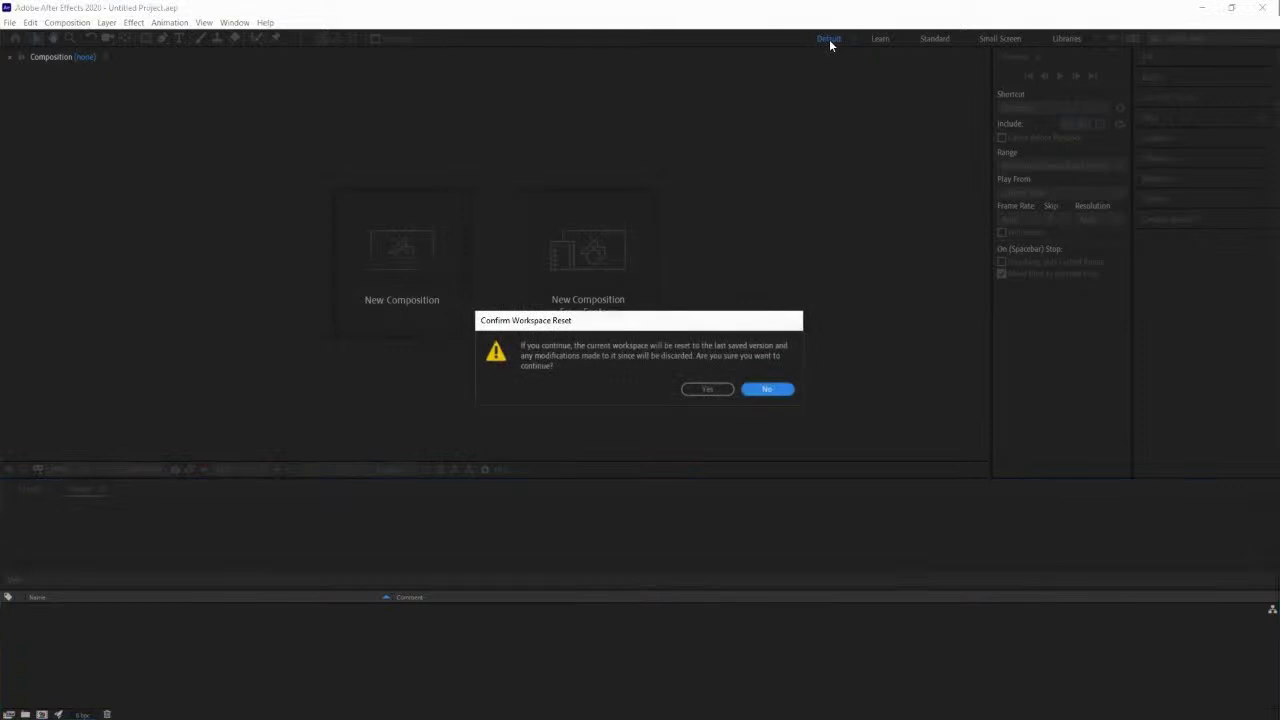
left_click(706, 389)
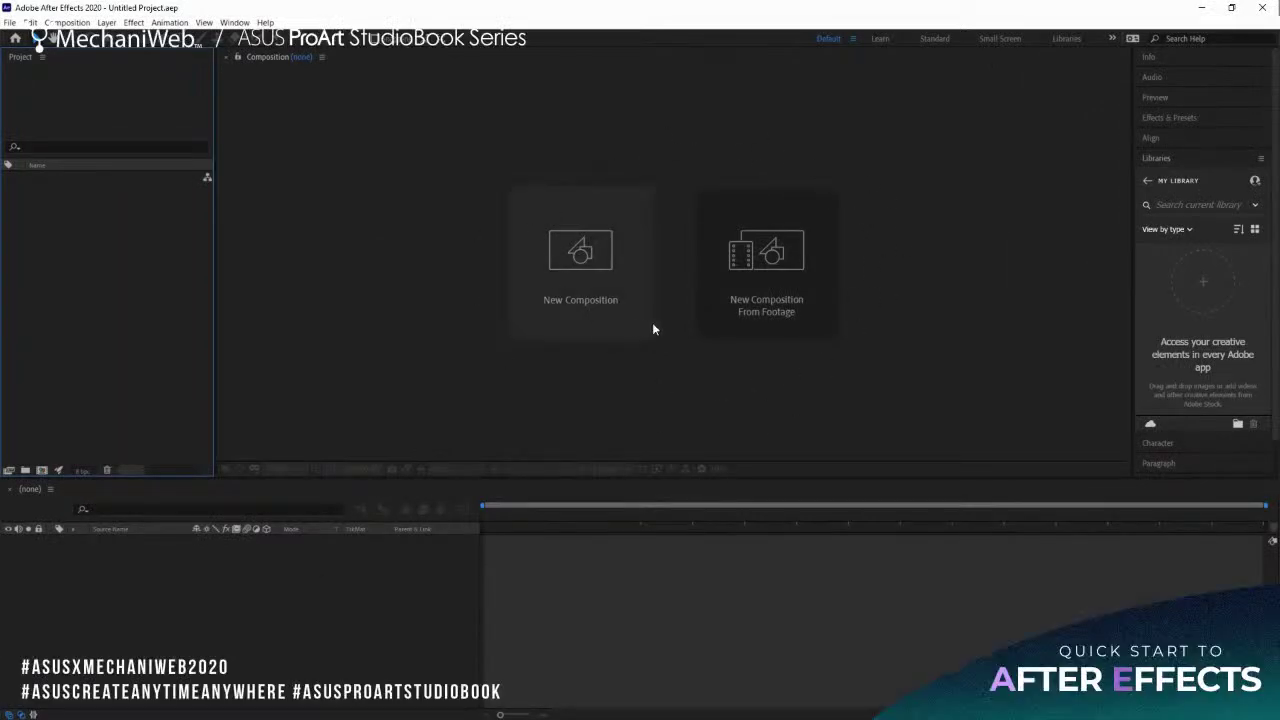
left_click(673, 265)
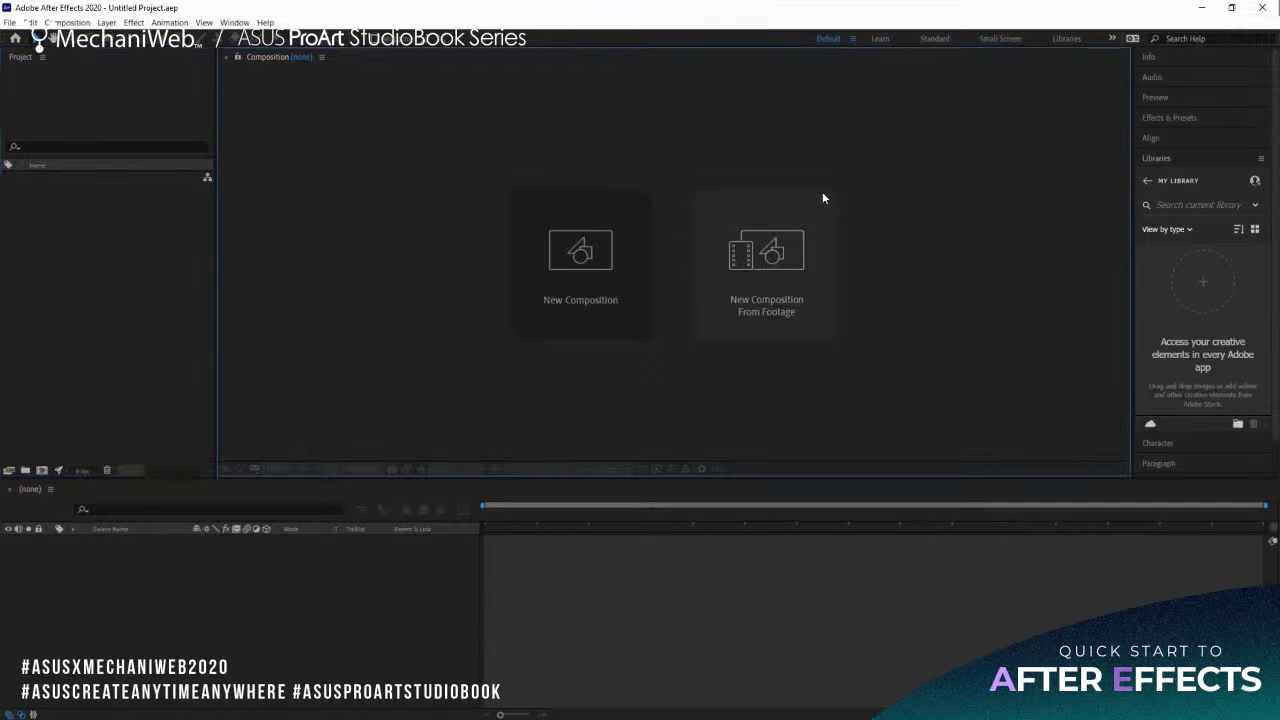
Switch to Essential Graphics, then Motion Tracking, then back to the Default workspace.
left_click(1112, 39)
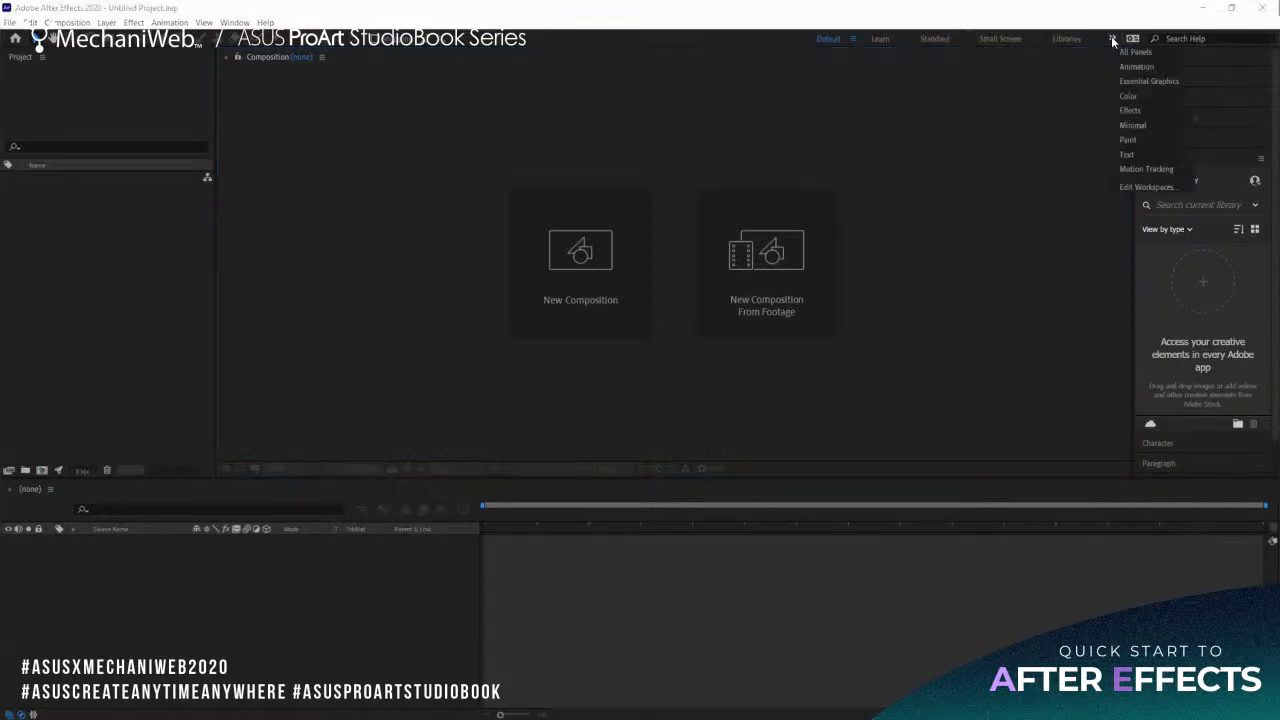
left_click(1147, 82)
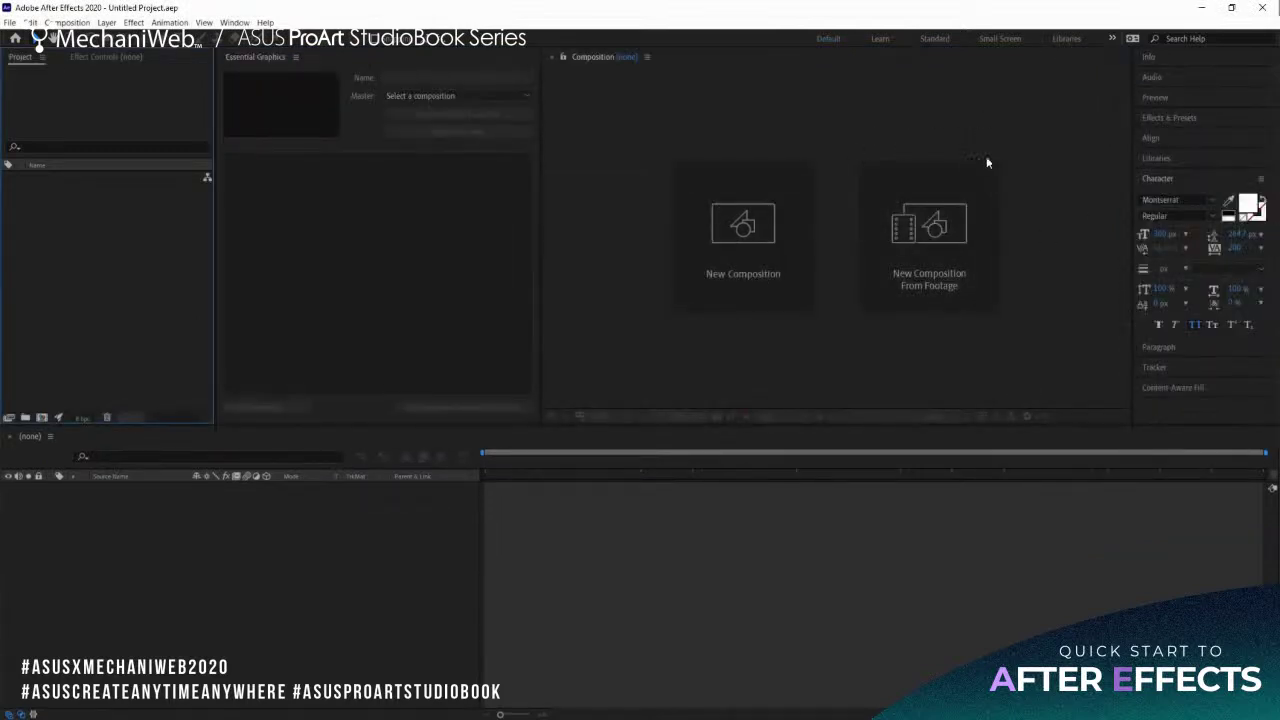
left_click(1112, 39)
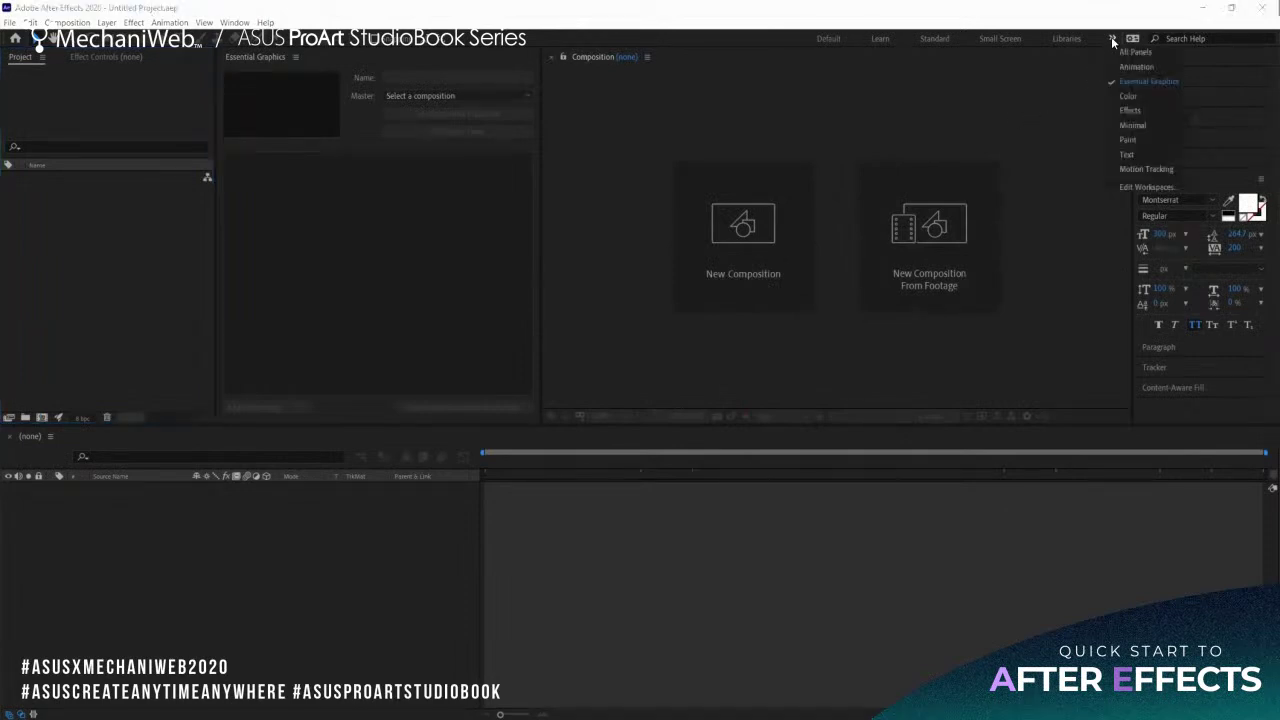
left_click(1147, 169)
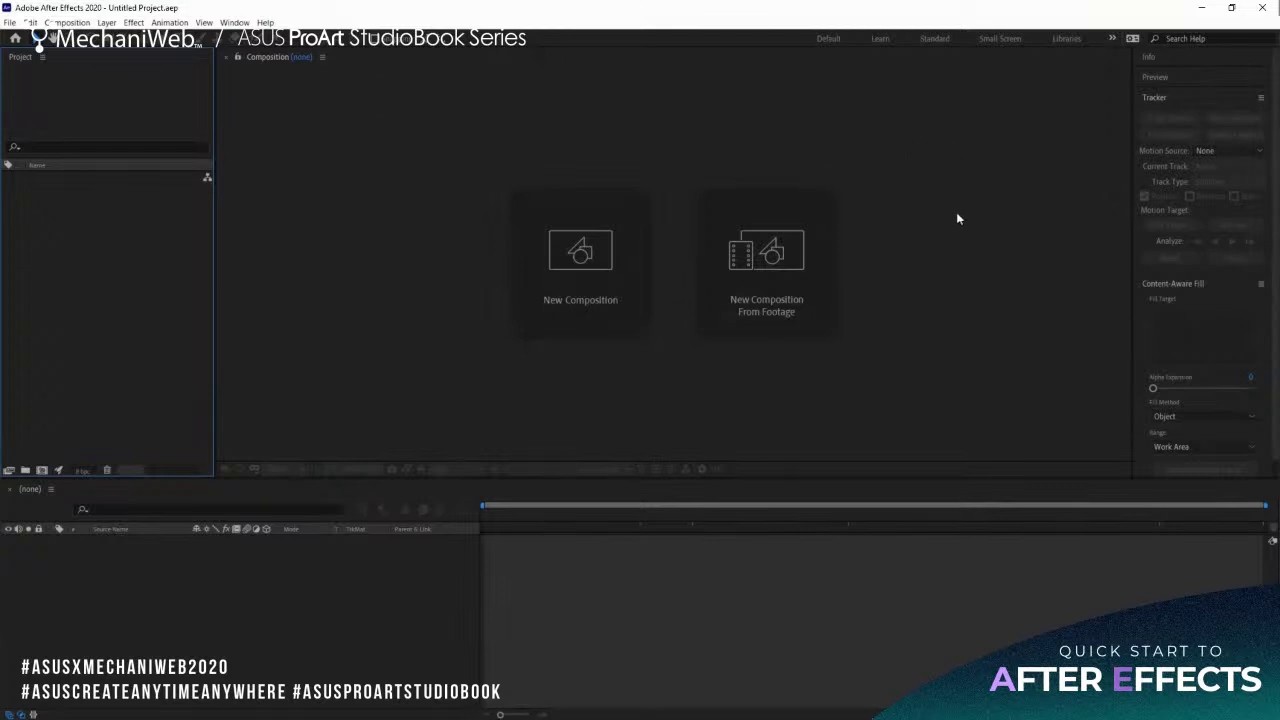
left_click(828, 40)
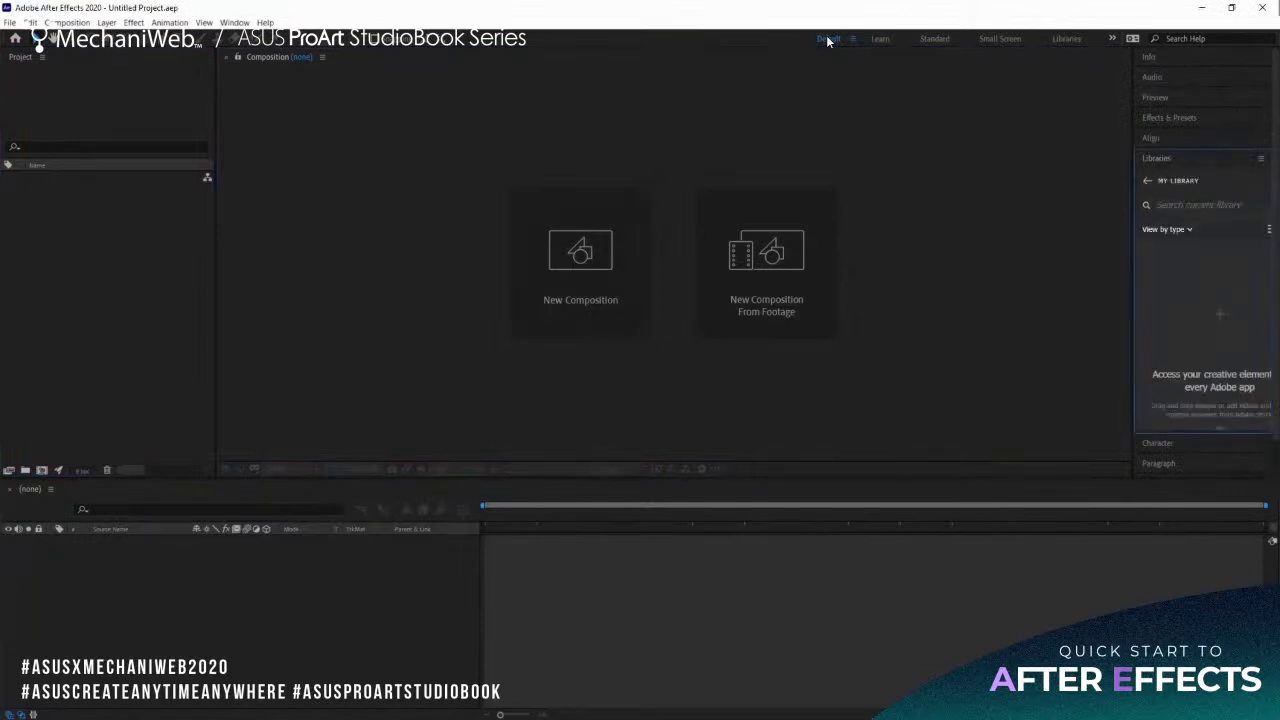
Reset the Default workspace again, answering Yes to the Confirm Workspace Reset prompt.
left_click(828, 40)
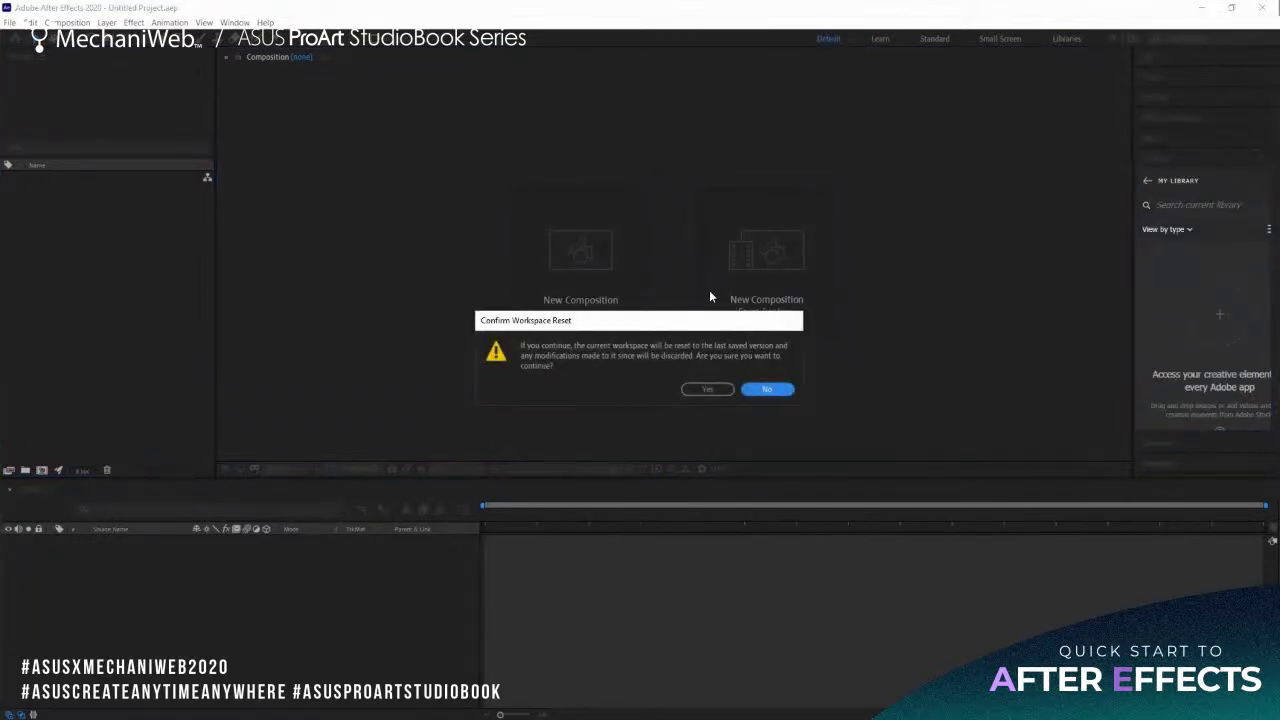
left_click(705, 388)
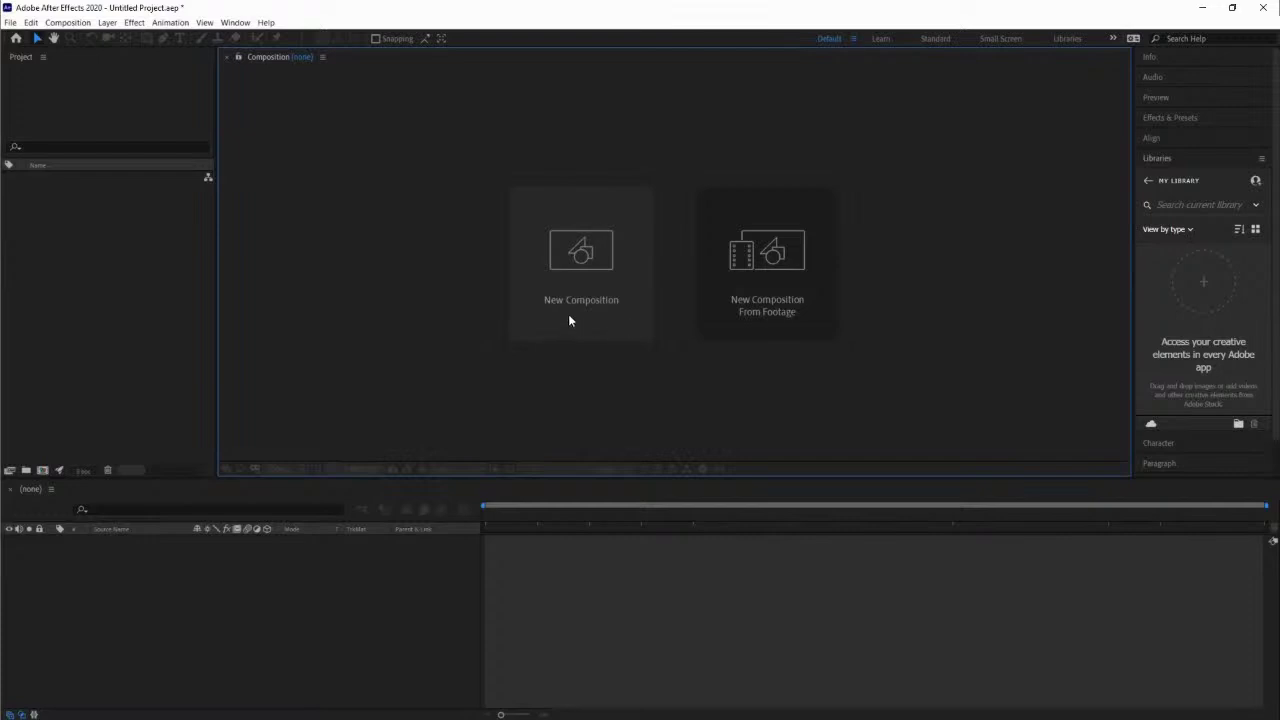
left_click(763, 261)
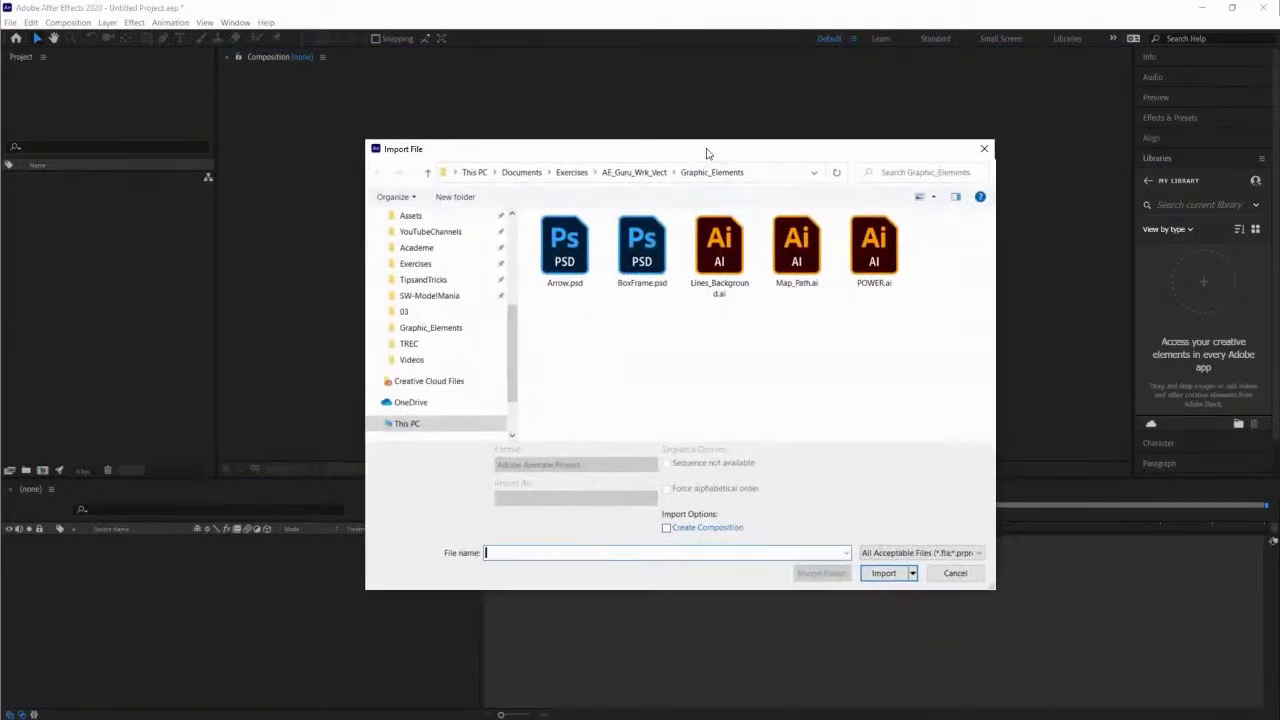
left_click_drag(706, 152, 702, 140)
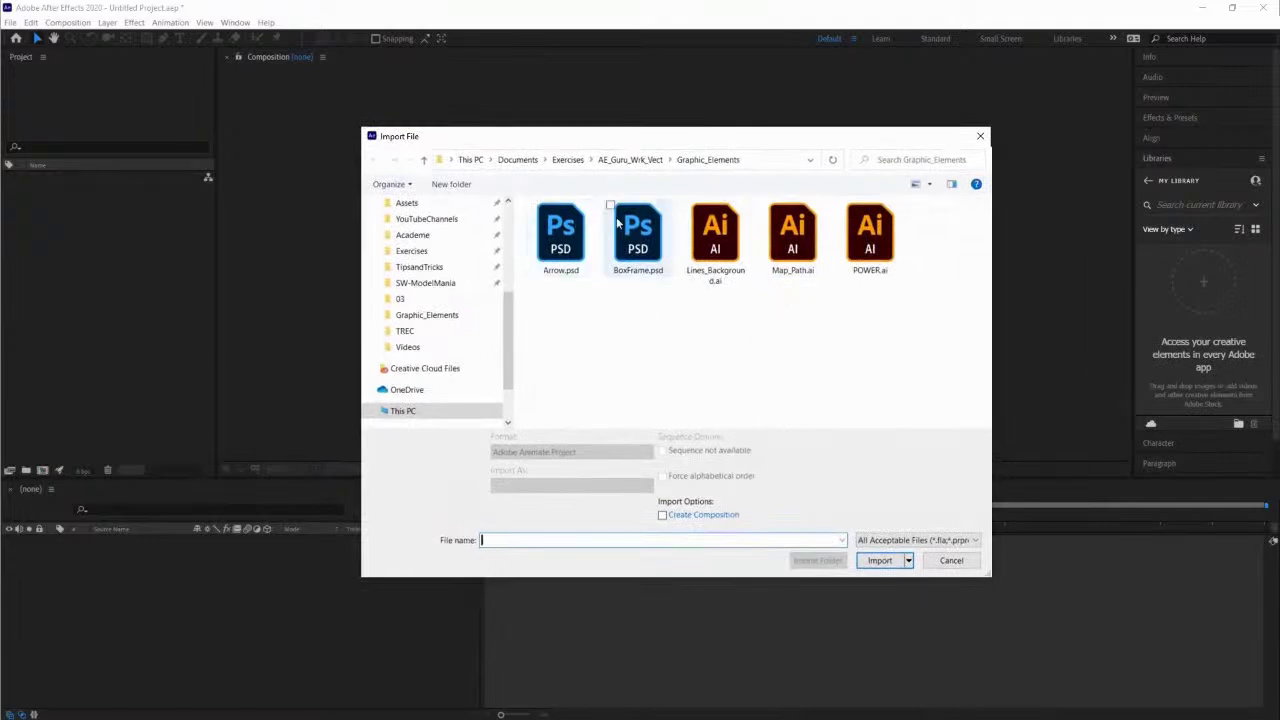
left_click(950, 562)
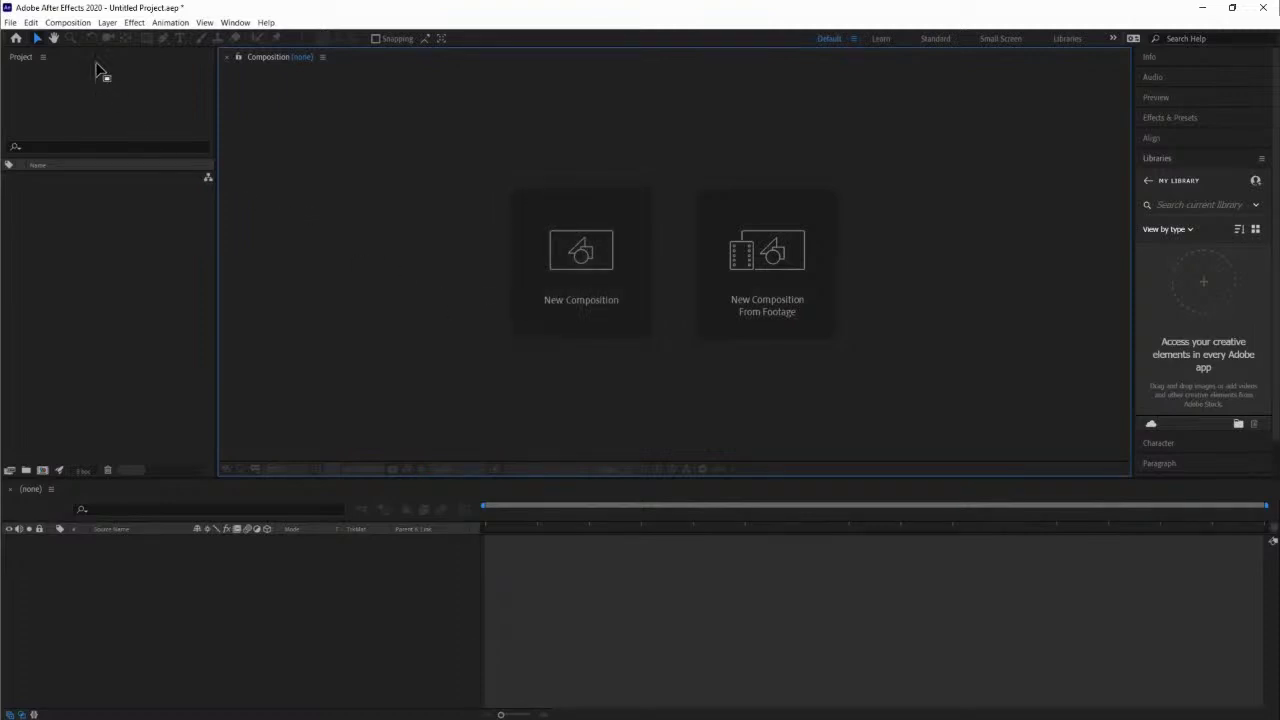
left_click(68, 24)
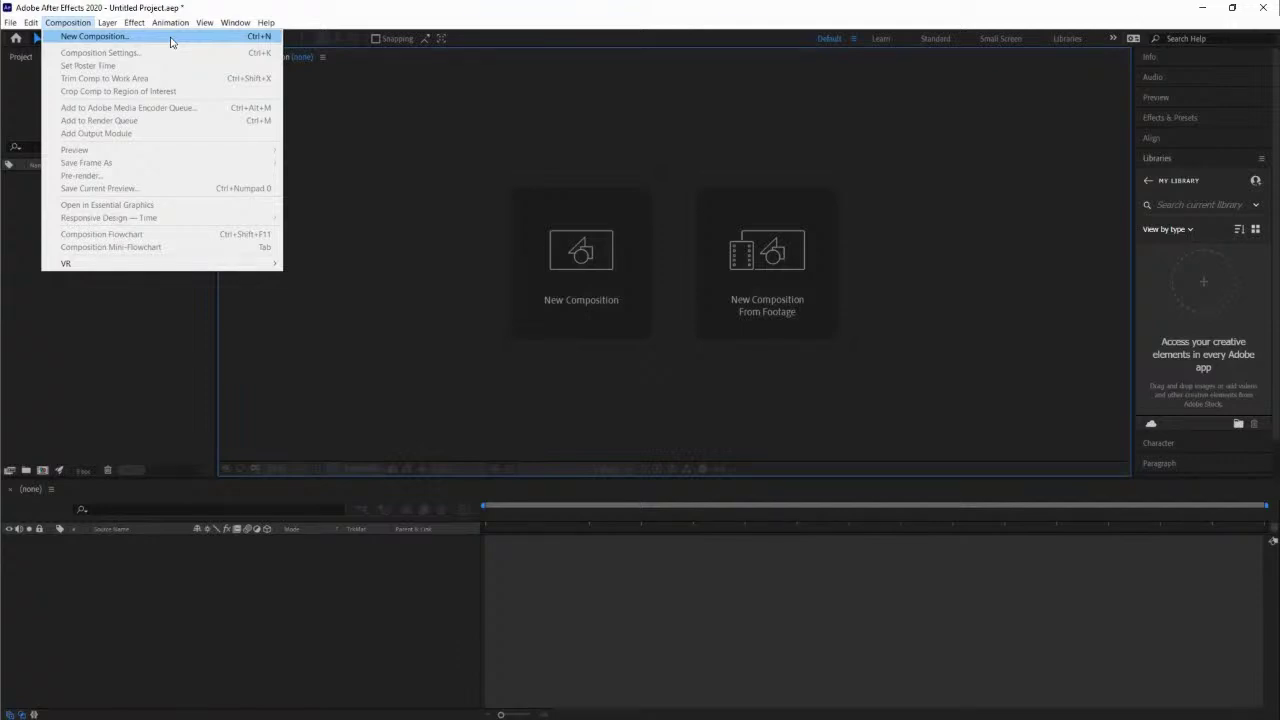
Create a new composition, Comp 1, and bring up its preset list in Composition Settings.
left_click(170, 38)
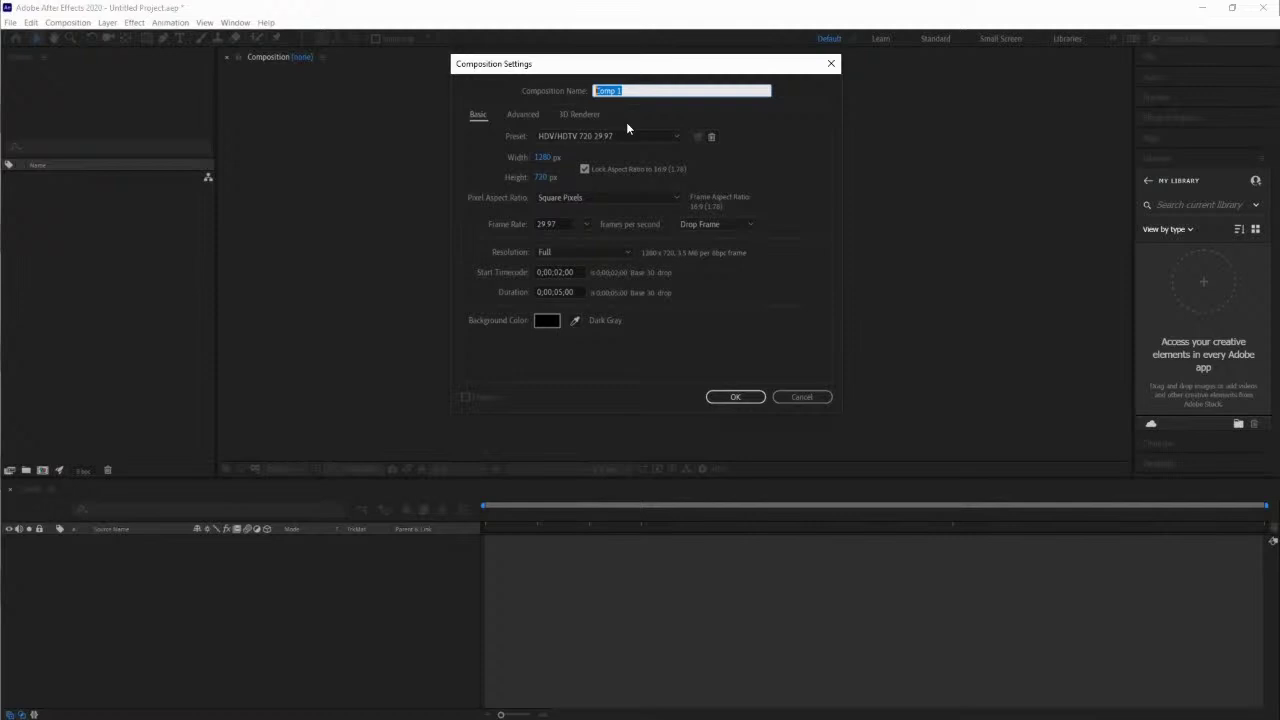
left_click(623, 137)
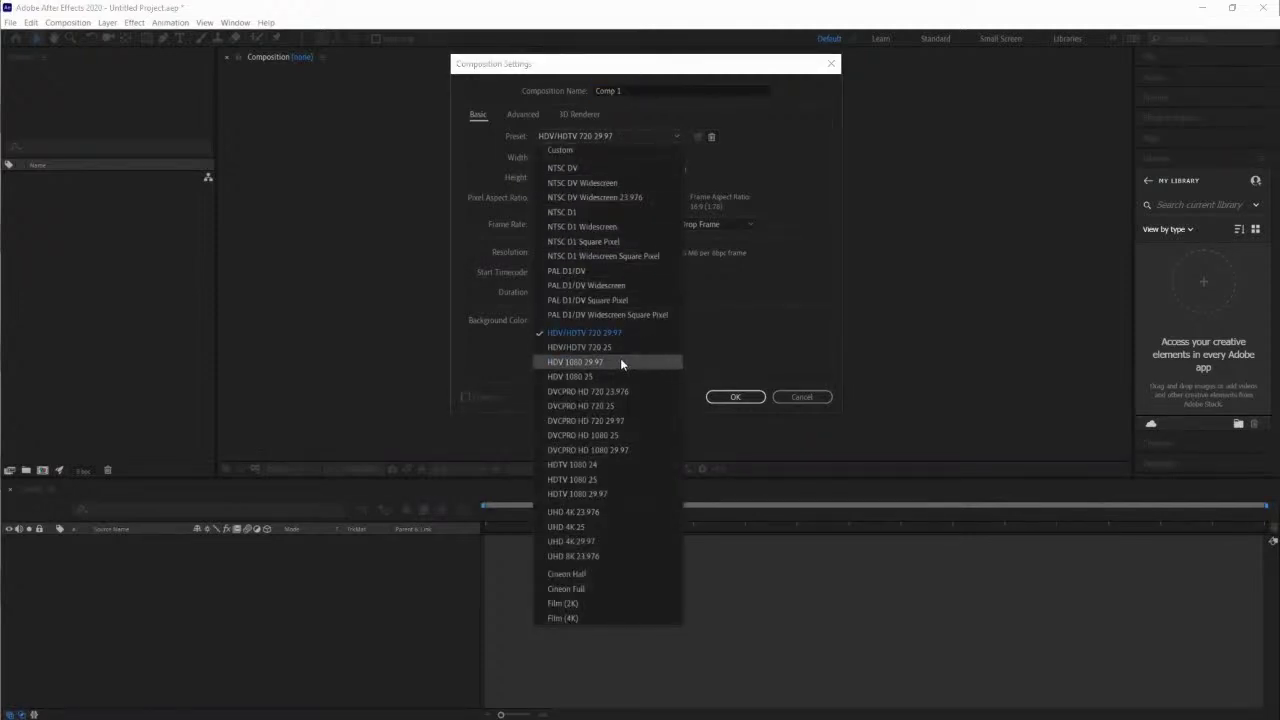
Close and reopen the preset list, leaving HDV/HDTV 720 29.97 selected.
left_click(744, 160)
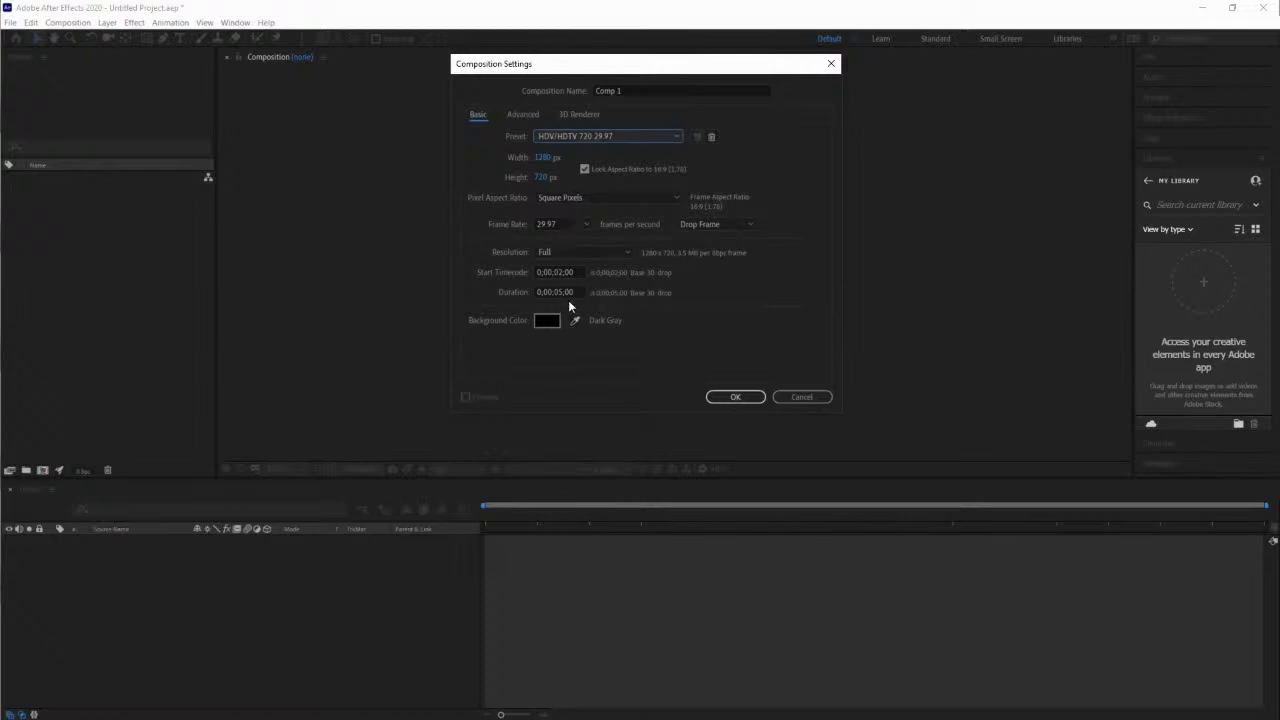
left_click(636, 137)
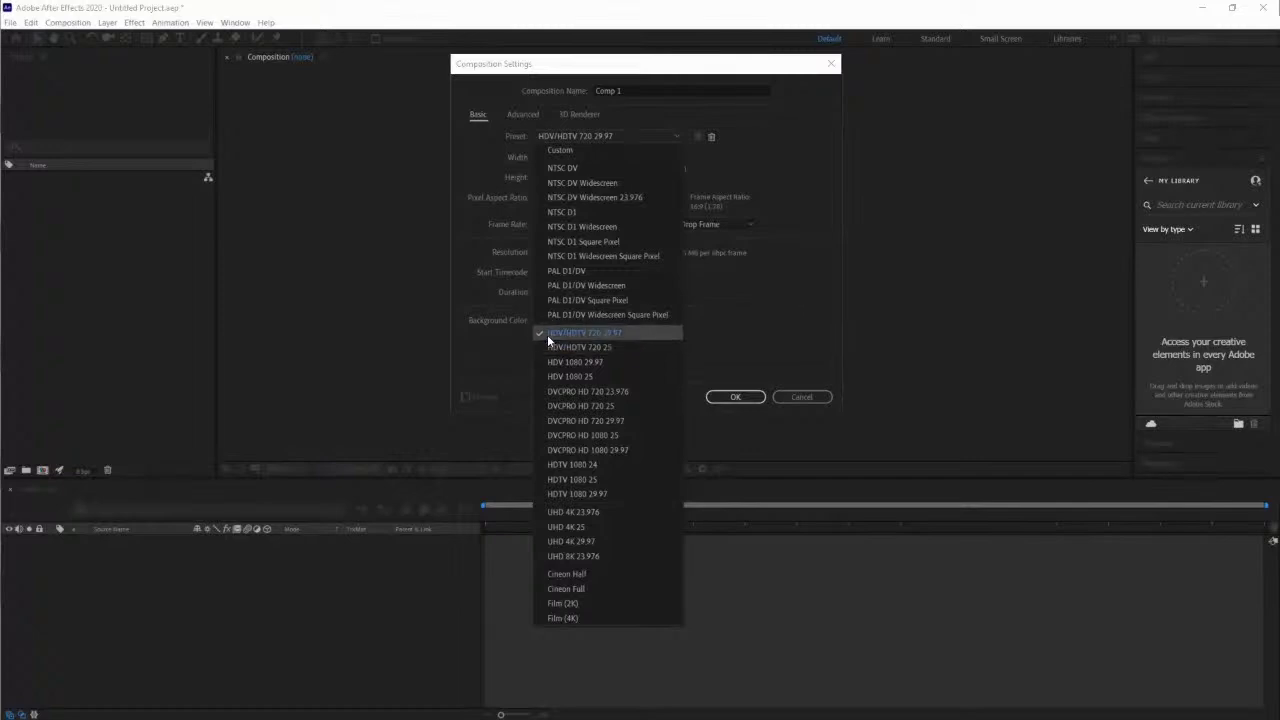
Try the HDV 1080 29.97 and HDTV 1080 29.97 presets, then return to HDV/HDTV 720 29.97.
left_click(641, 335)
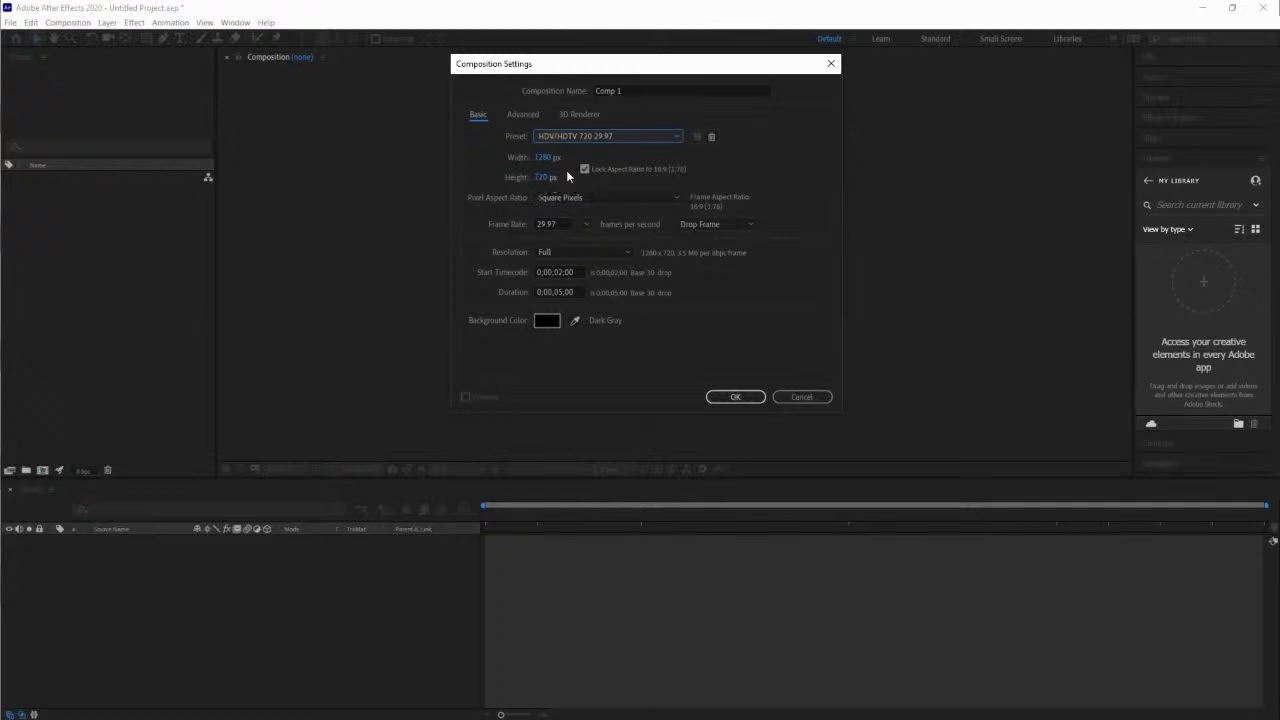
left_click(606, 135)
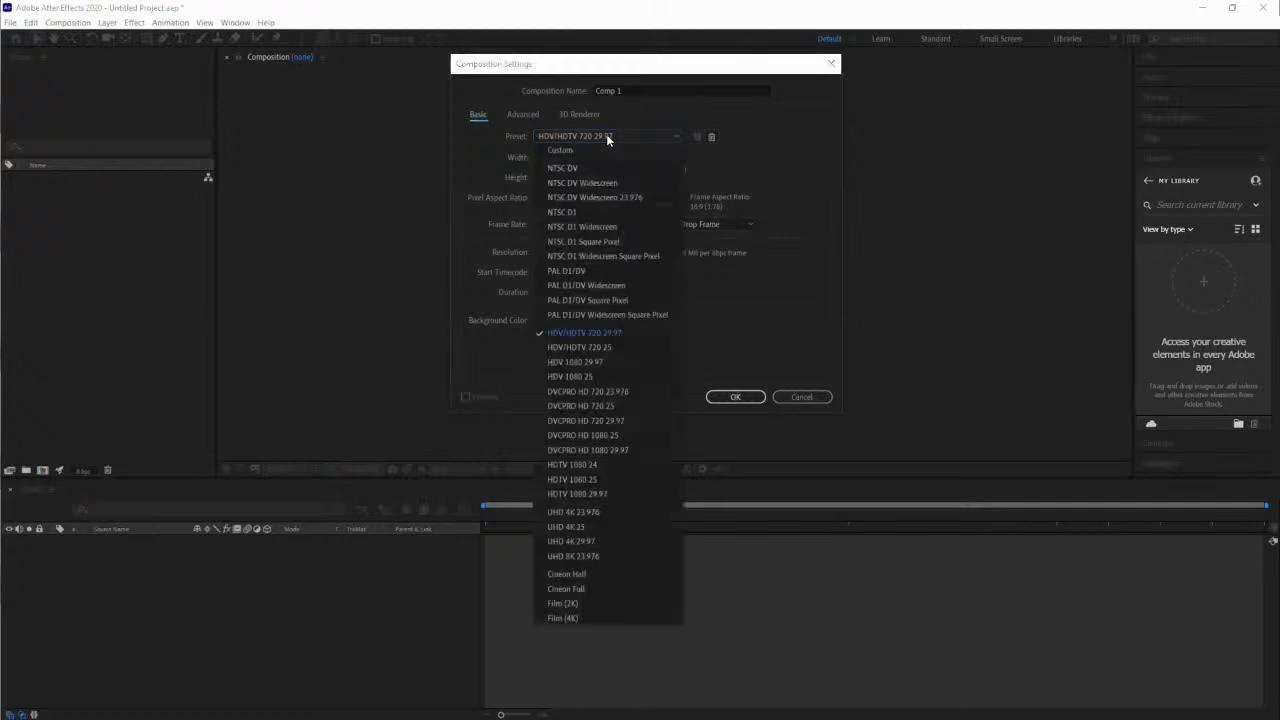
left_click(620, 362)
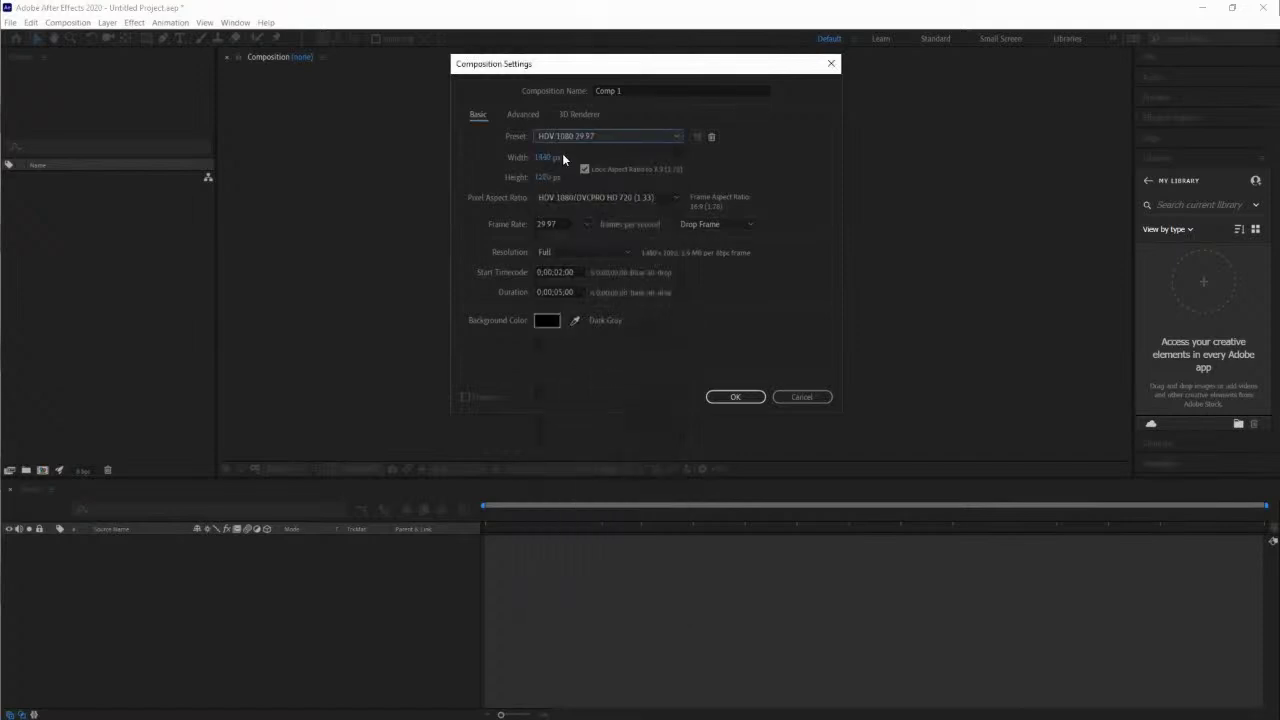
left_click(586, 137)
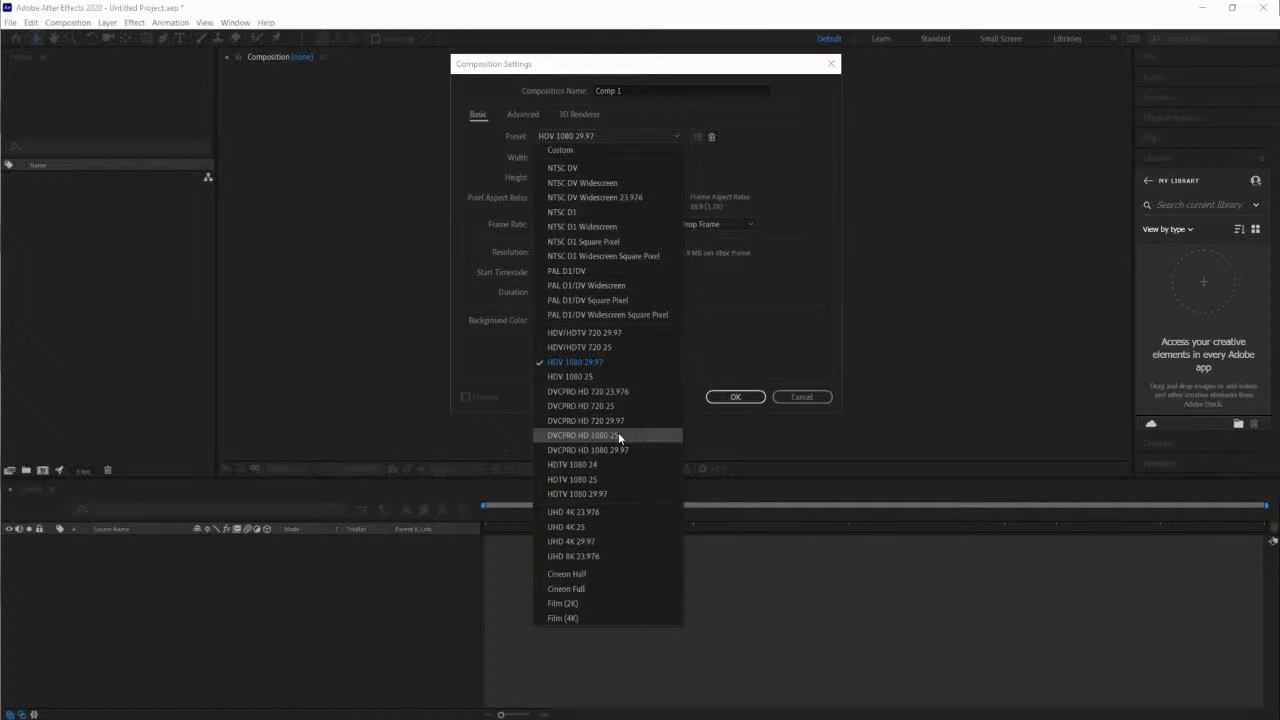
left_click(605, 493)
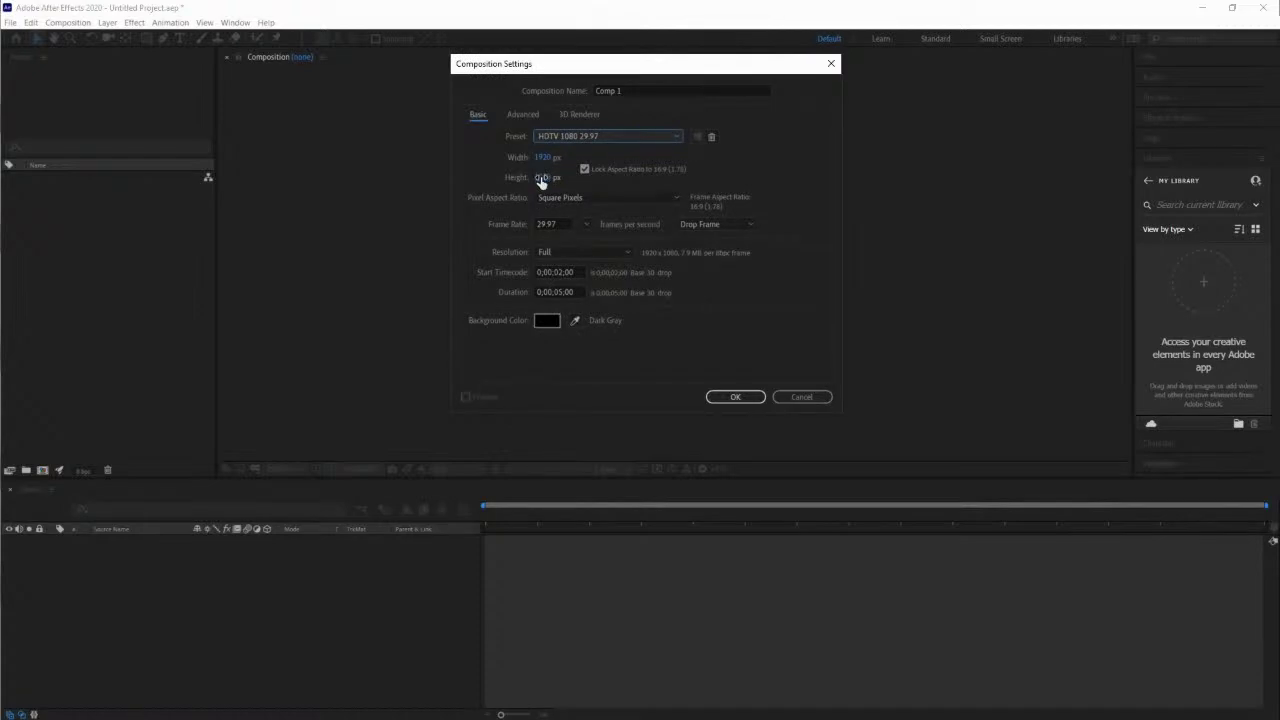
left_click(605, 137)
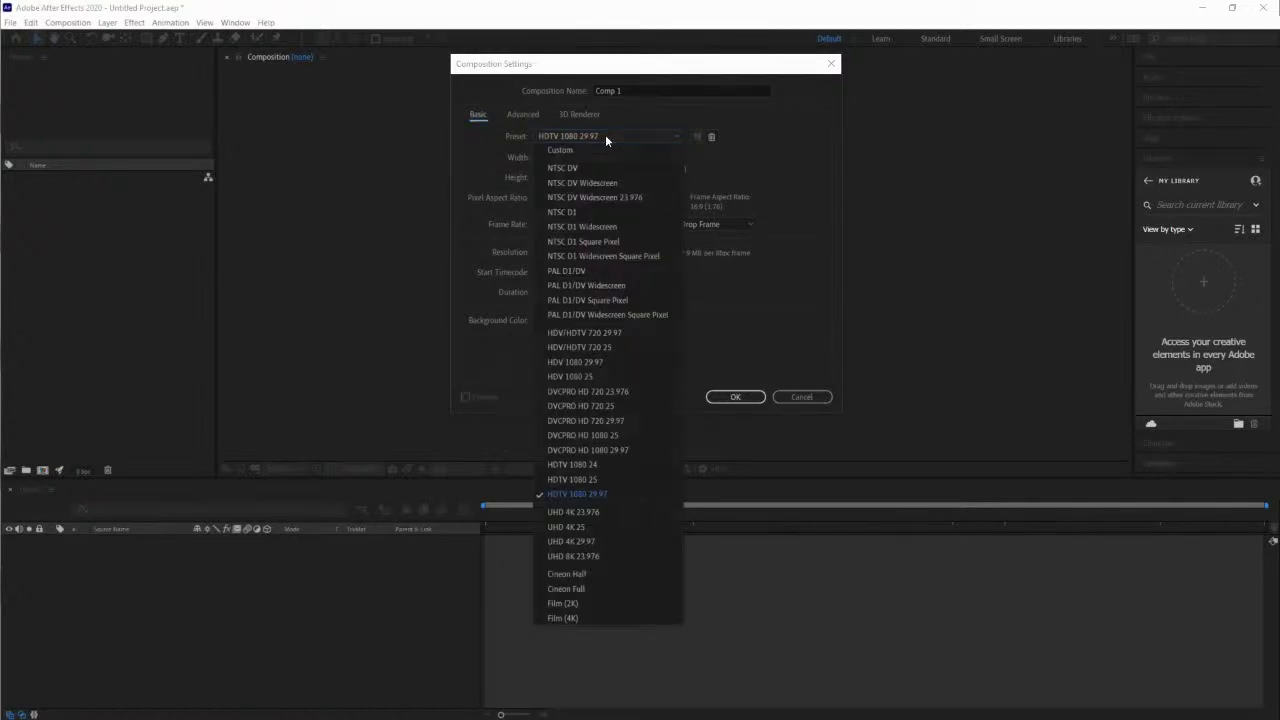
left_click(635, 333)
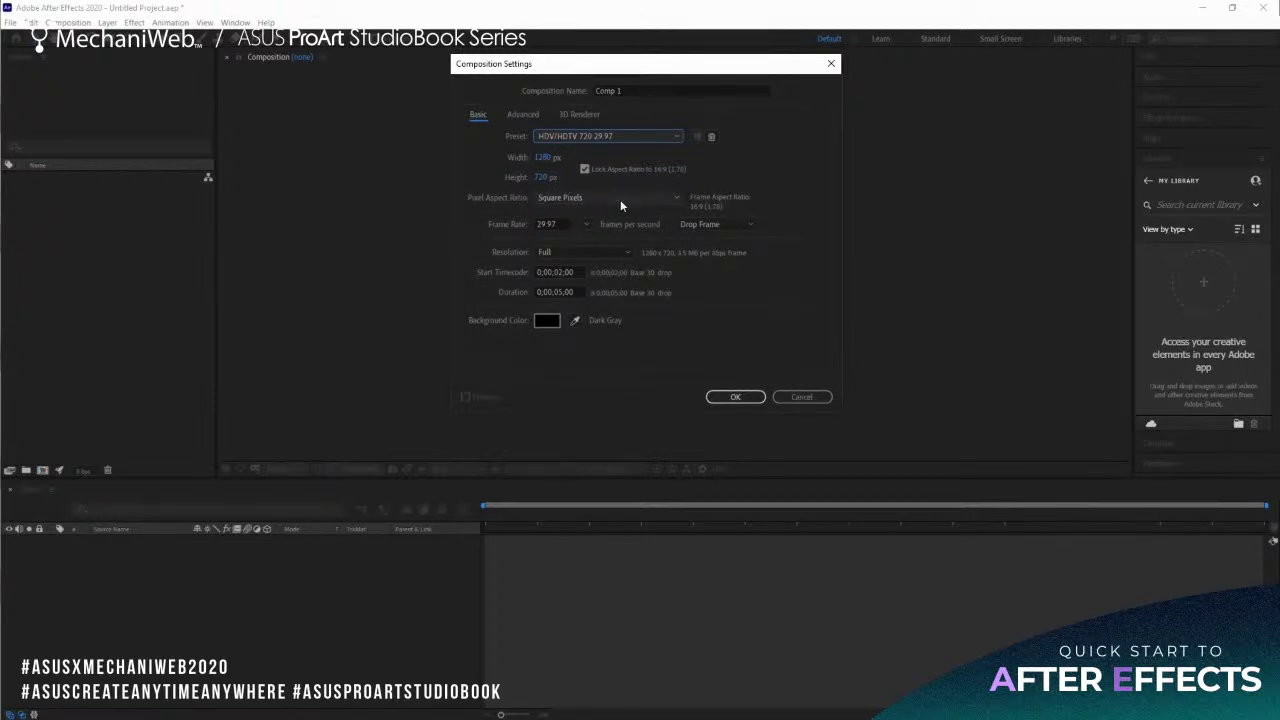
Briefly try PAL D1/DV, then settle on HDV/HDTV 720 29.97 and check the frame rates.
left_click(627, 136)
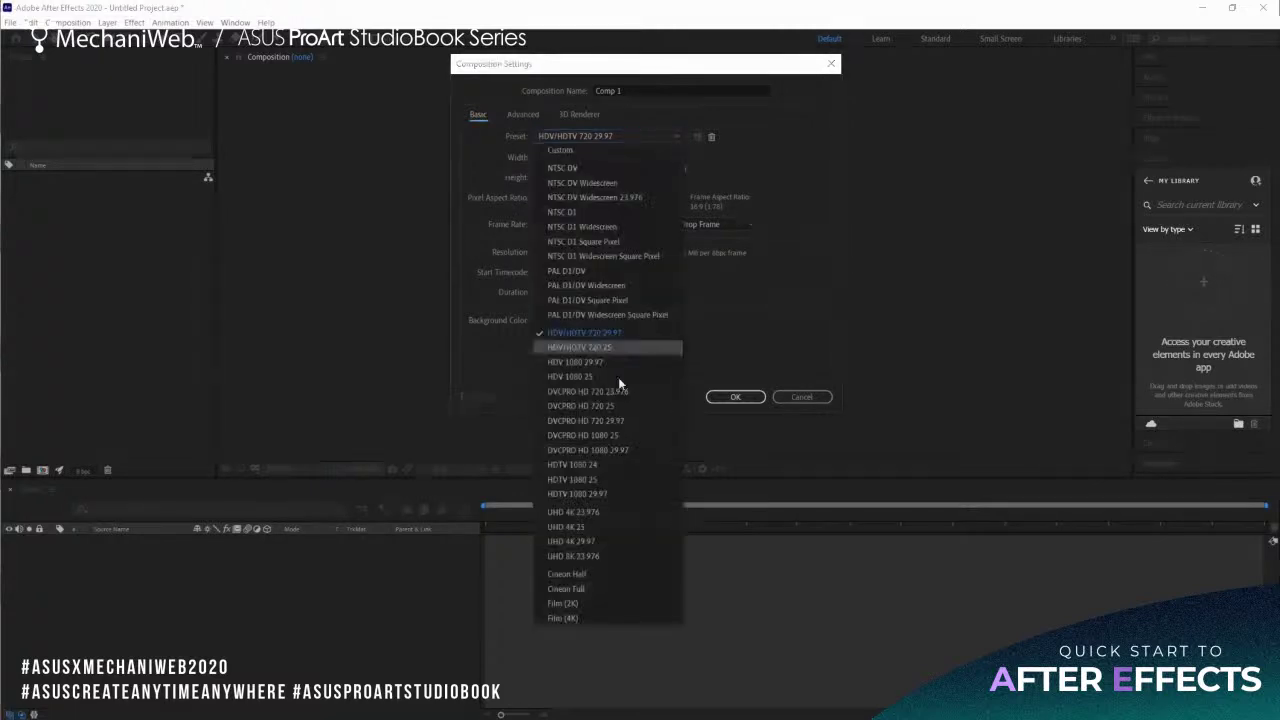
left_click(566, 270)
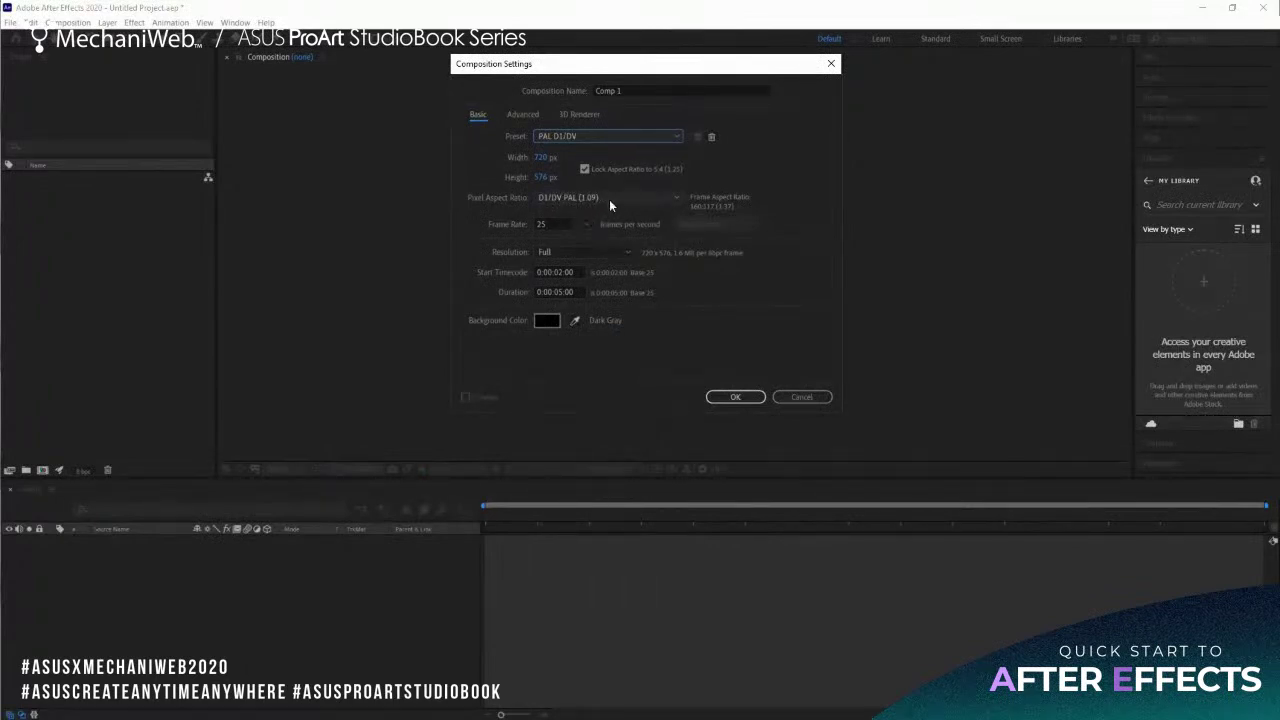
left_click(610, 137)
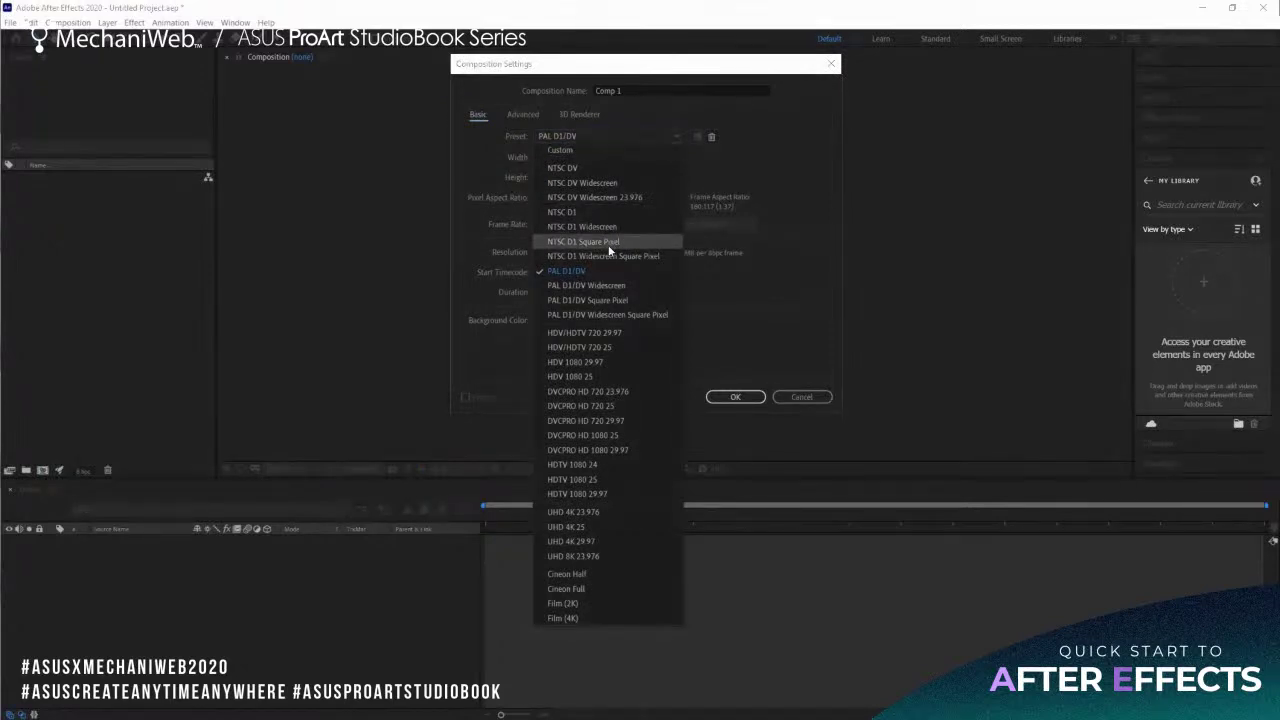
left_click(632, 333)
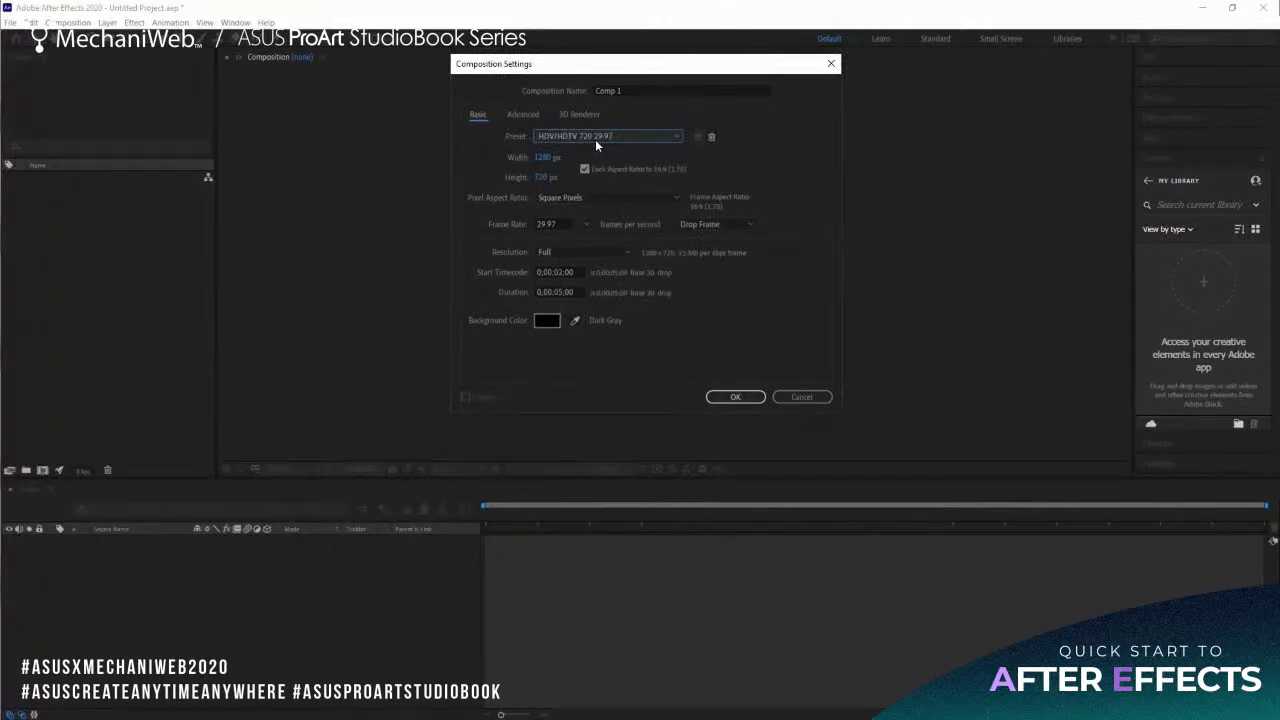
left_click(587, 226)
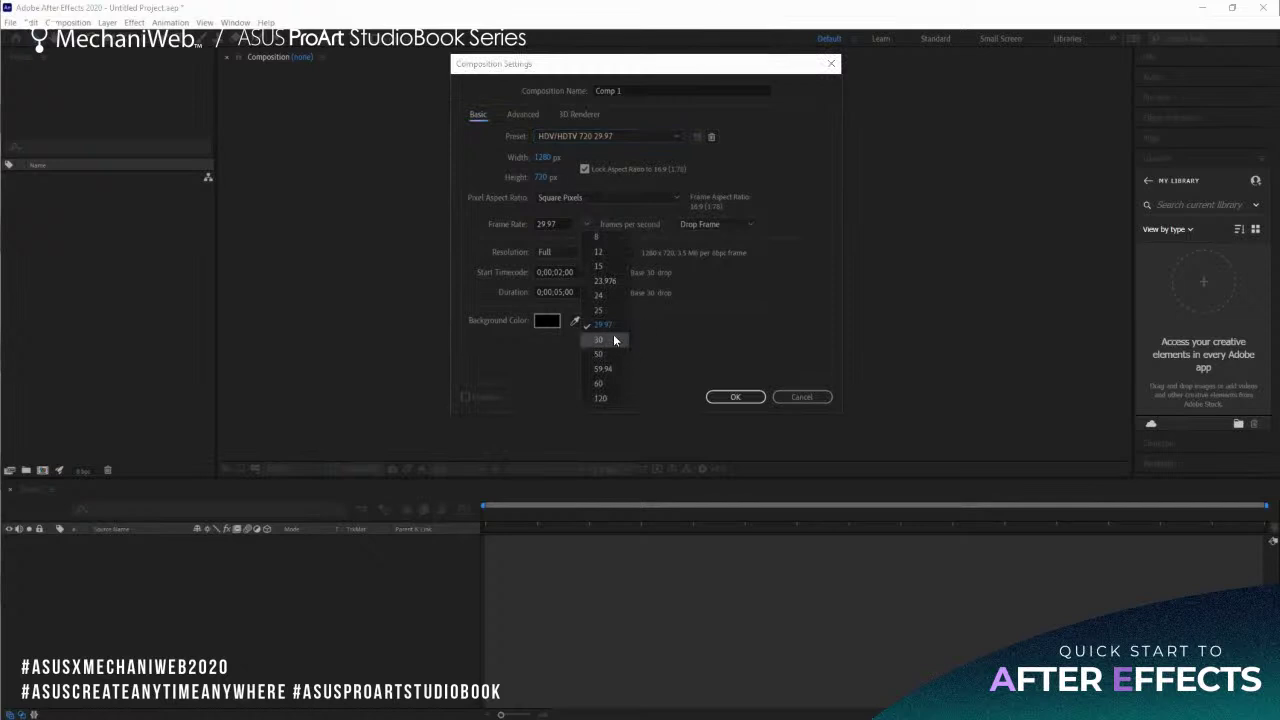
Keep the frame rate at 29.97 and set the start timecode to 0;00;00;00.
left_click(602, 216)
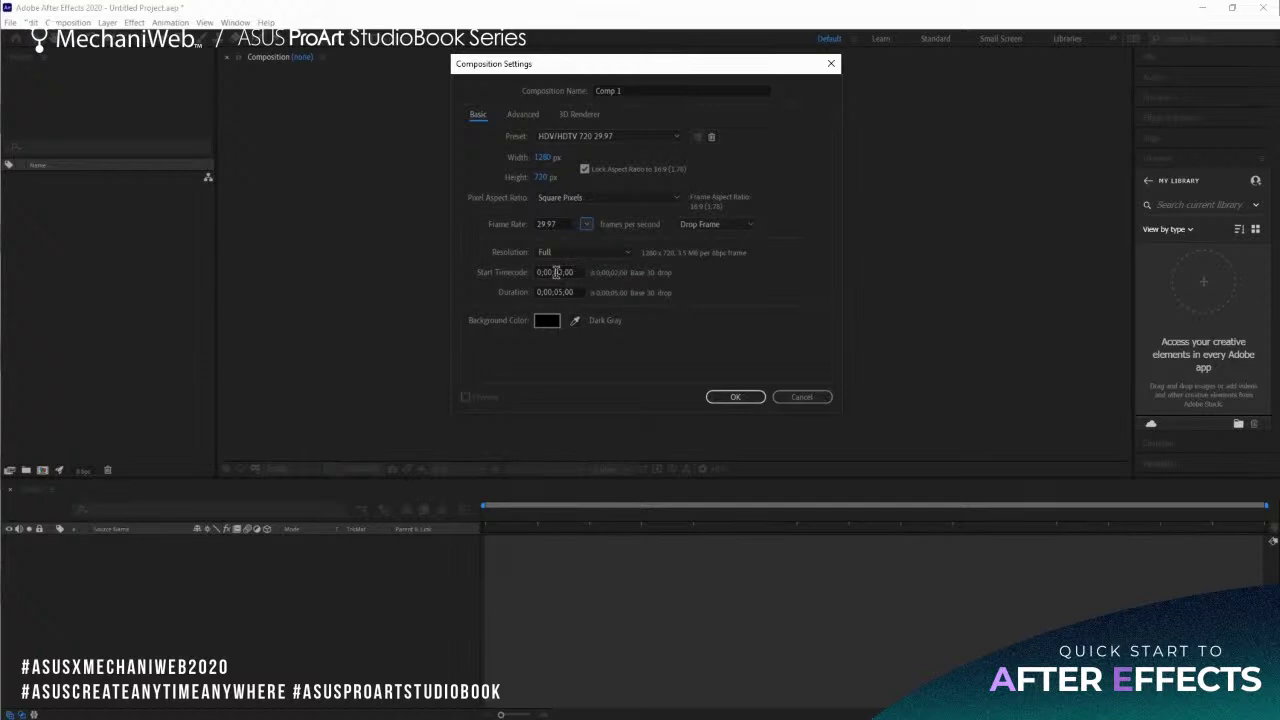
left_click(572, 271)
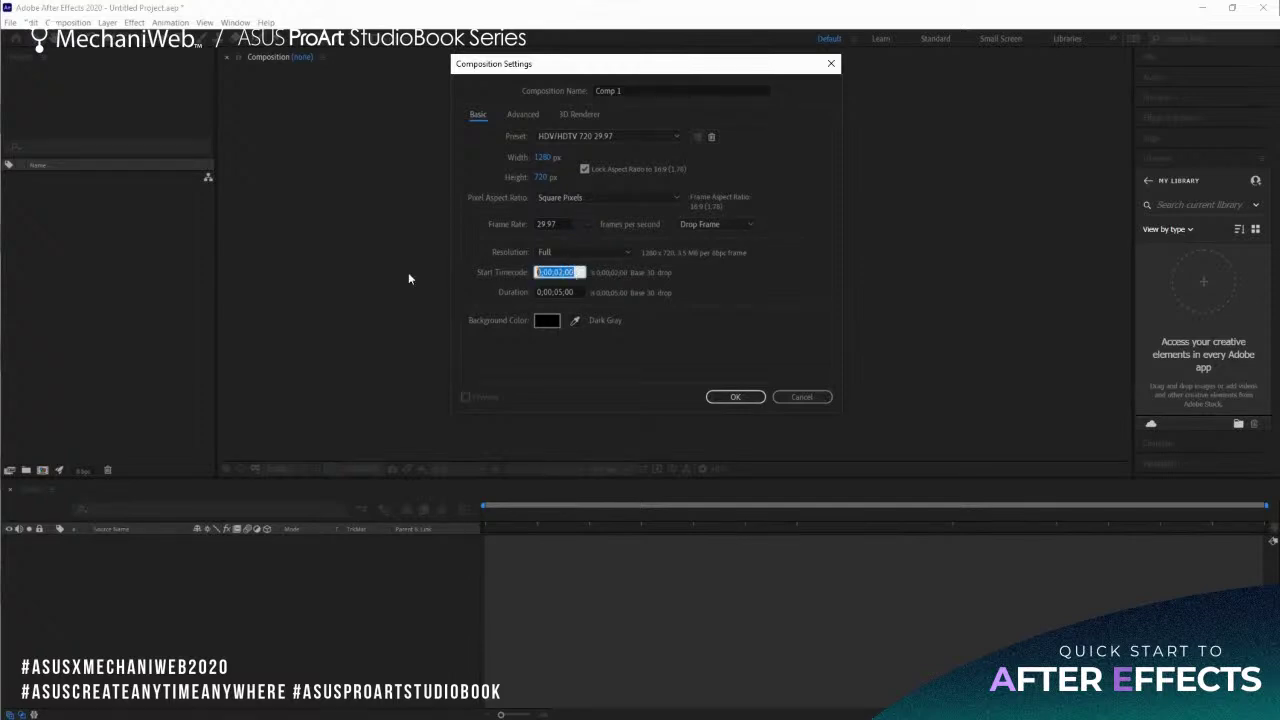
type("0")
key("Tab")
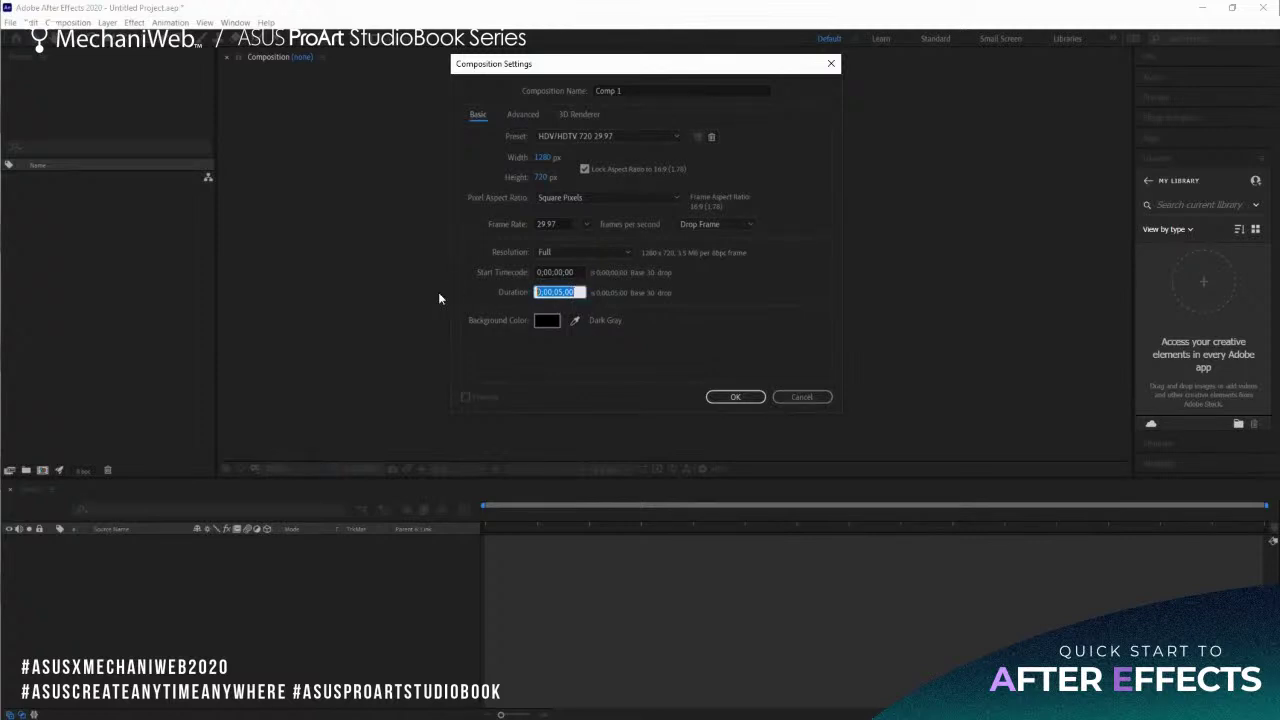
Enter 3000 as the Duration, replacing an earlier 30 entry.
type("30")
key("BackSpace")
key("BackSpace")
key("Tab")
left_click(576, 291)
type("3000")
key("shift+Left")
key("shift+Left")
key("shift+Left")
key("shift+Left")
key("shift+Right")
key("shift+Right")
Confirm the near-black background colour and enter 3000 for a 0;00;30;00 duration.
left_click(571, 292)
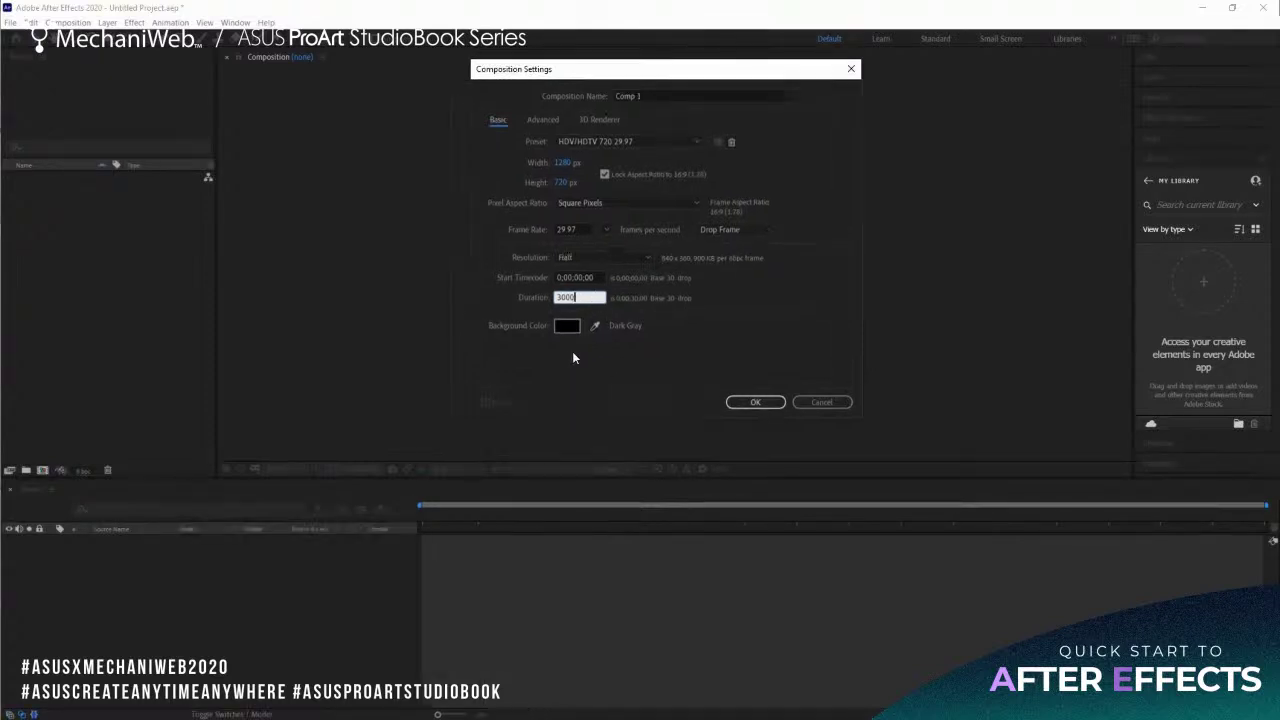
left_click(567, 325)
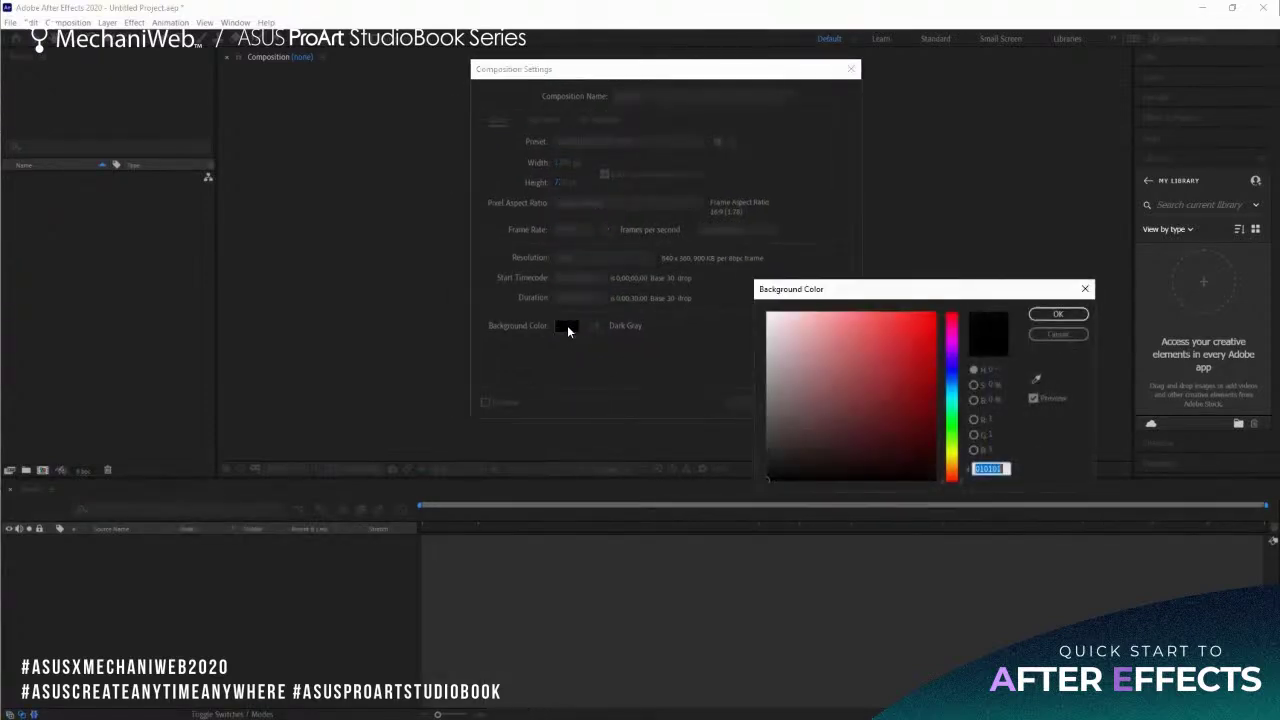
left_click_drag(884, 290, 714, 193)
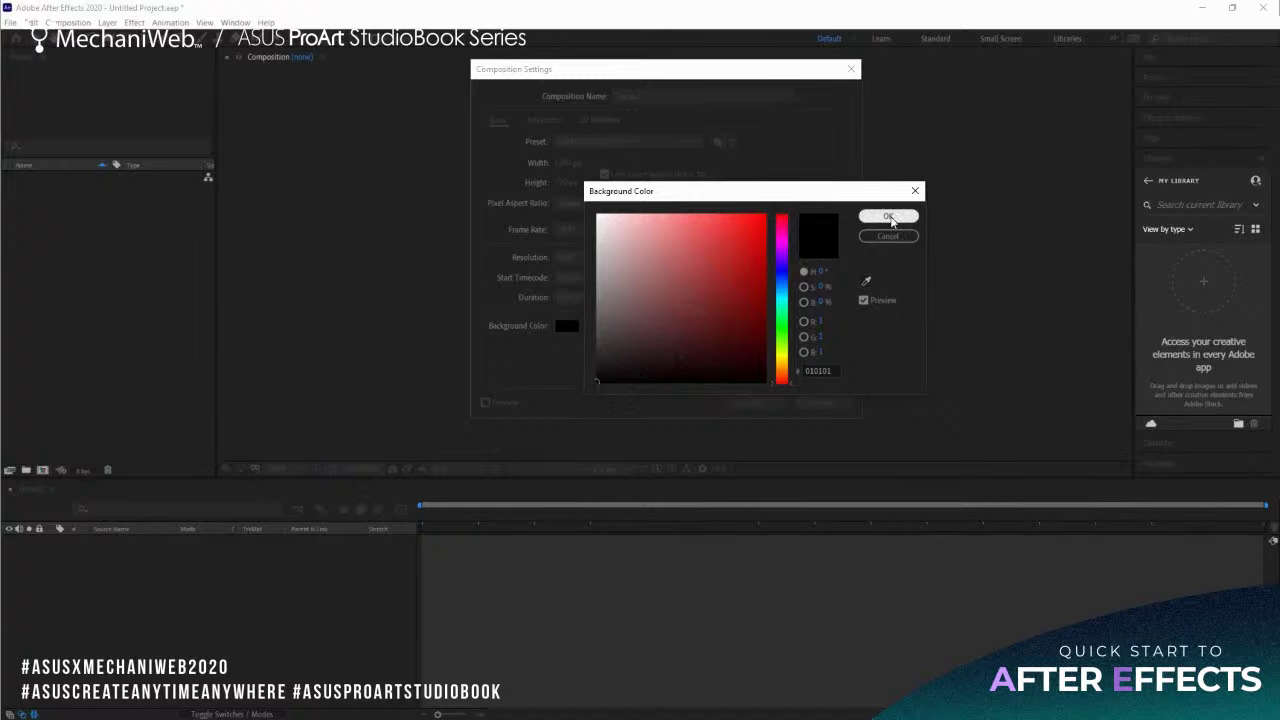
left_click(890, 217)
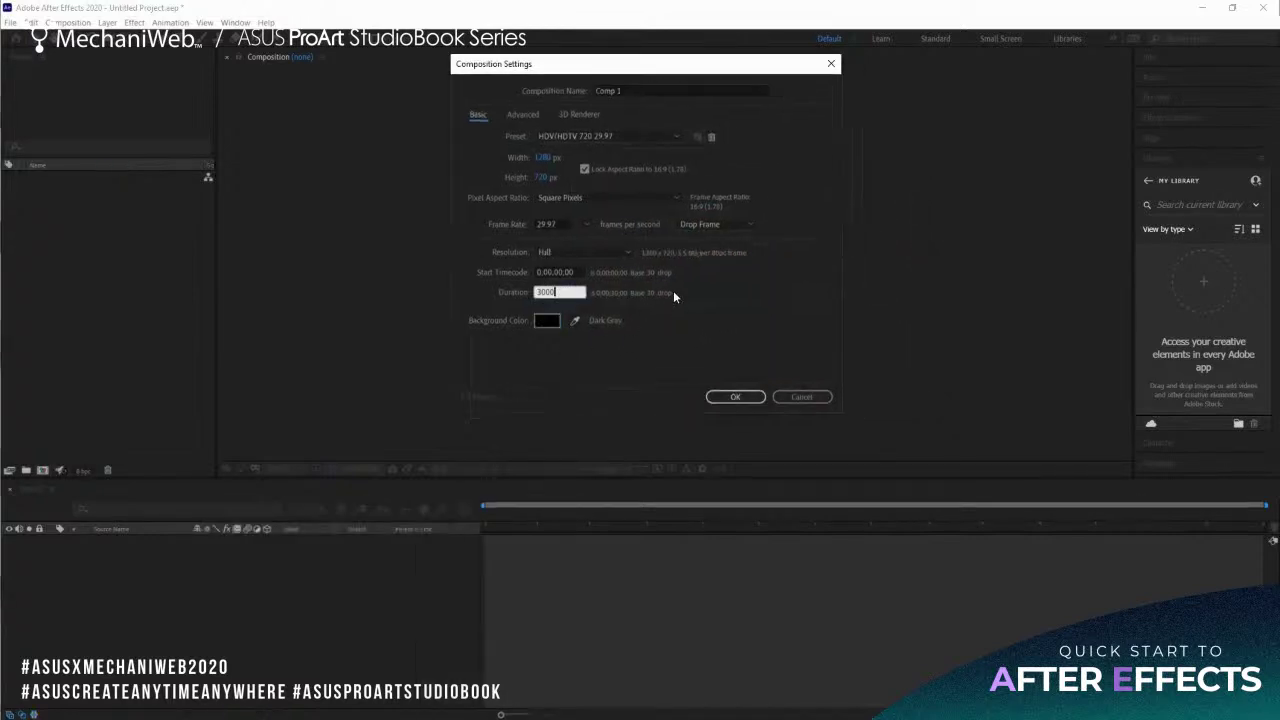
type("3000")
key("Tab")
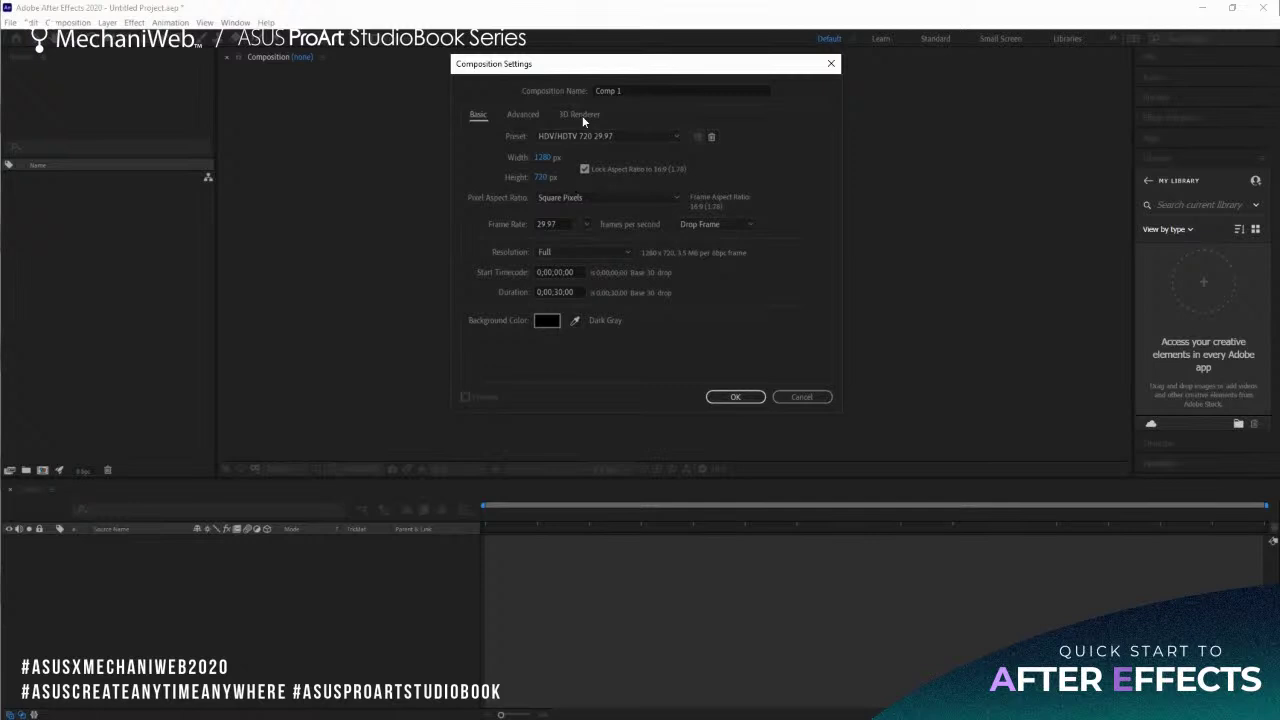
Name the new 1280×720 composition 'Main Shoe Composition' and create it.
left_click_drag(649, 88, 542, 91)
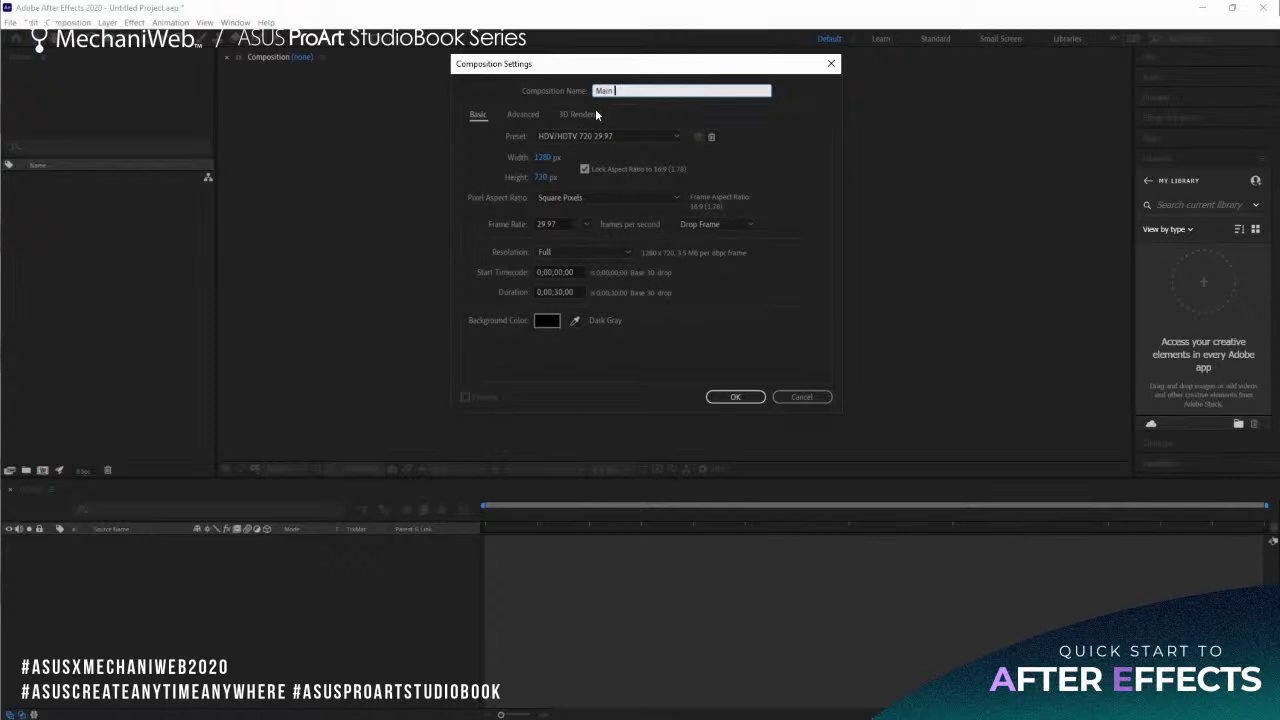
type("Shoe Composition")
left_click(736, 398)
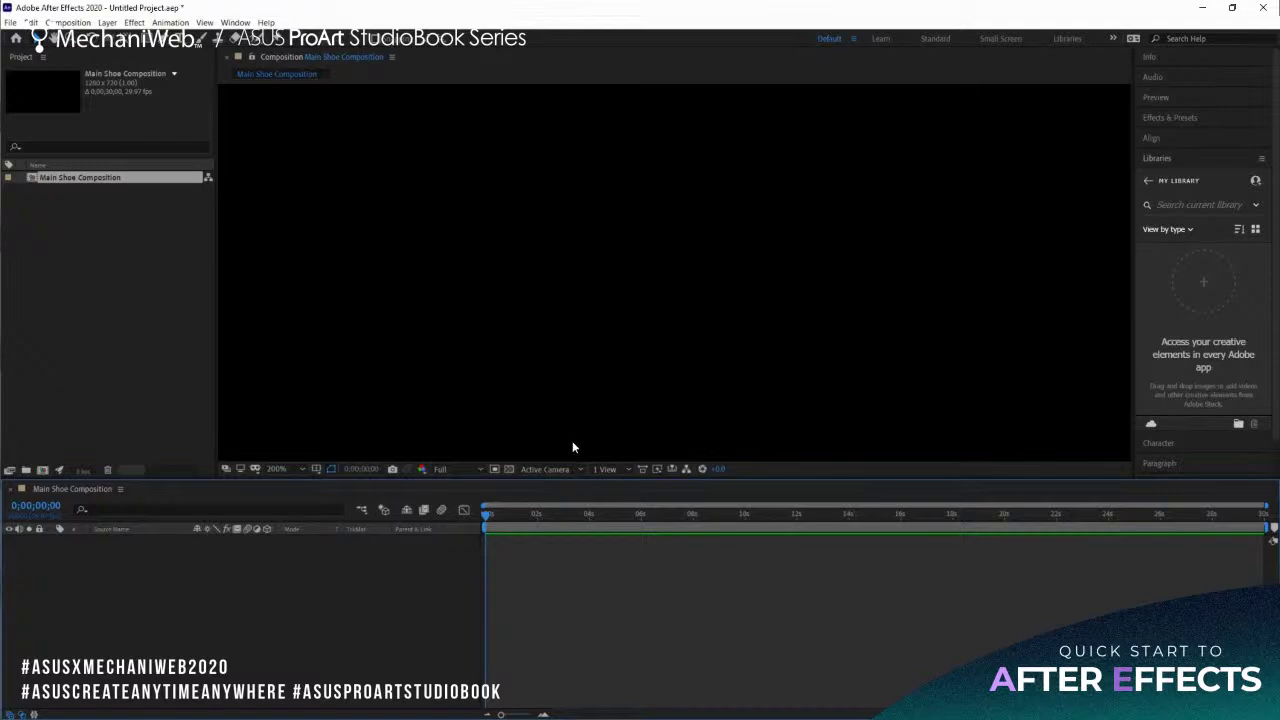
left_click(509, 474)
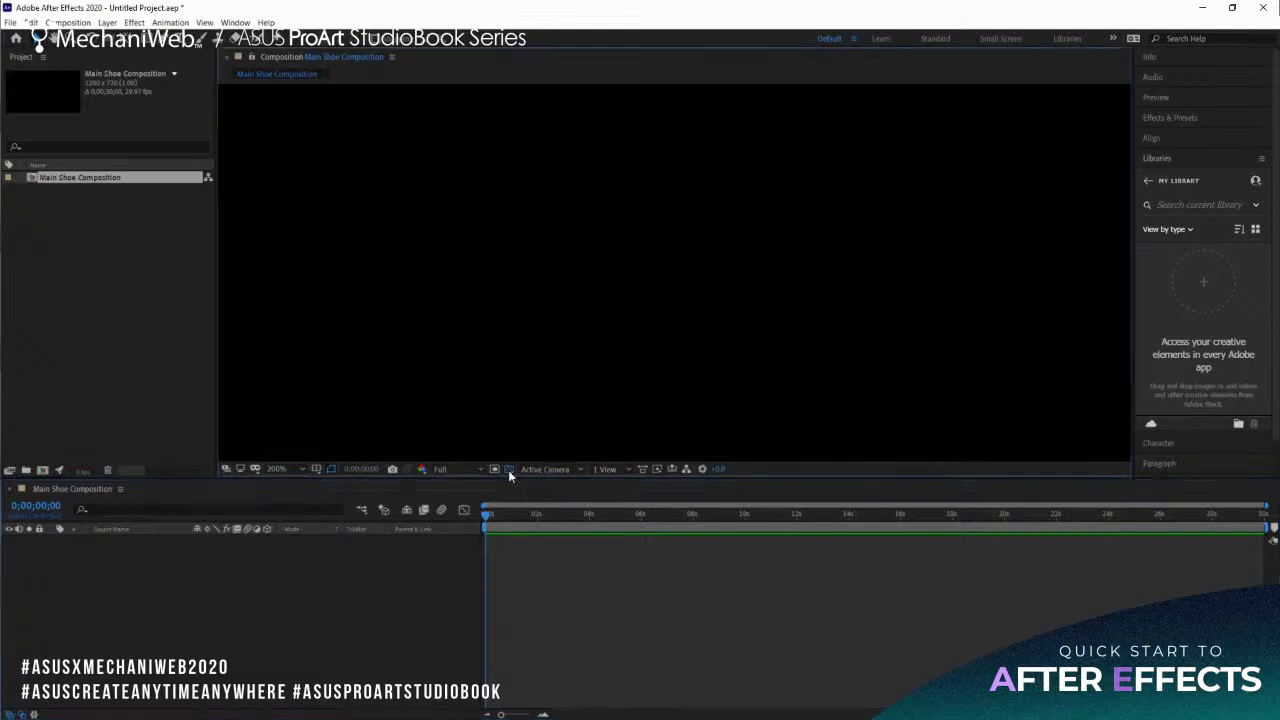
left_click(509, 474)
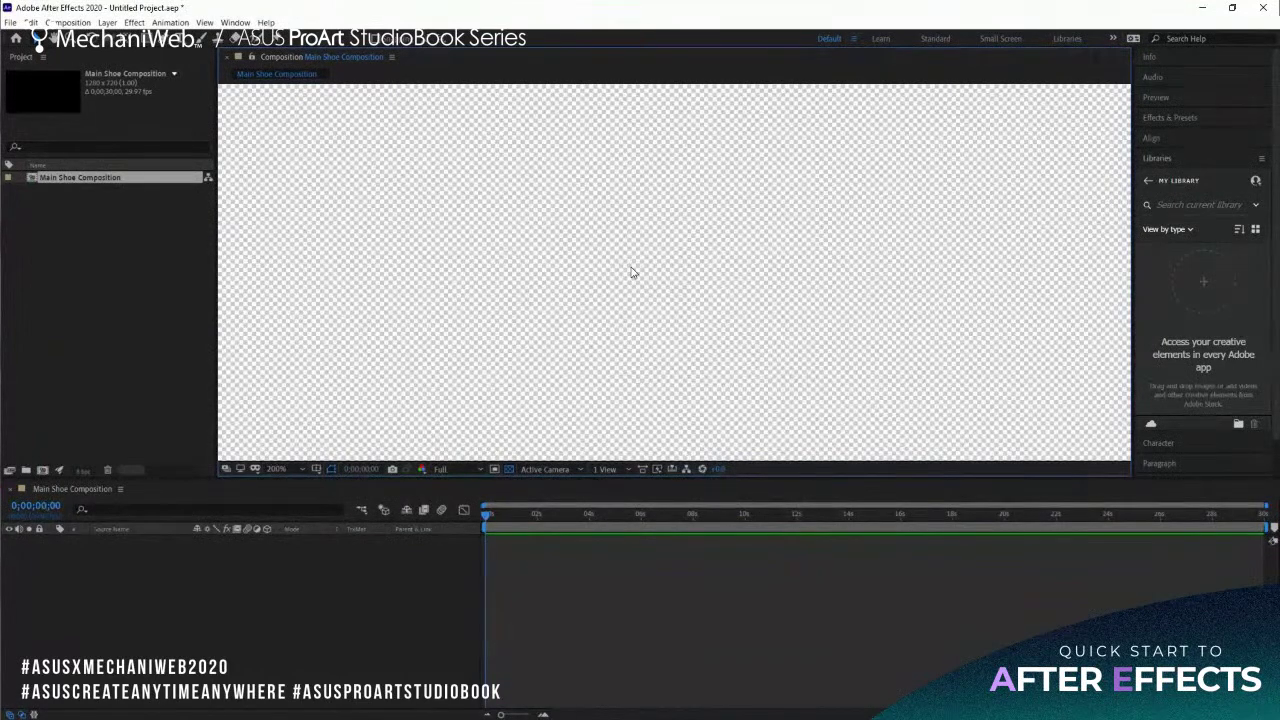
left_click(509, 470)
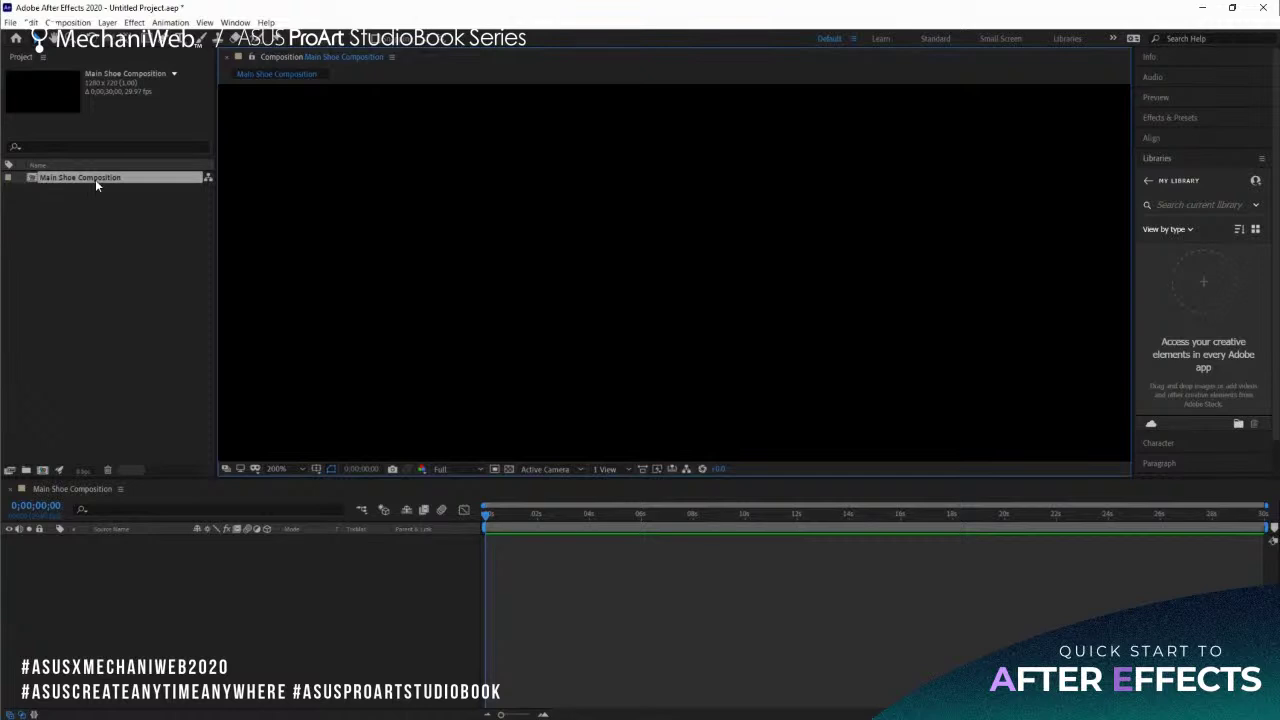
Open File Explorer at the QuickStartAE folder and position it over After Effects.
left_click(116, 573)
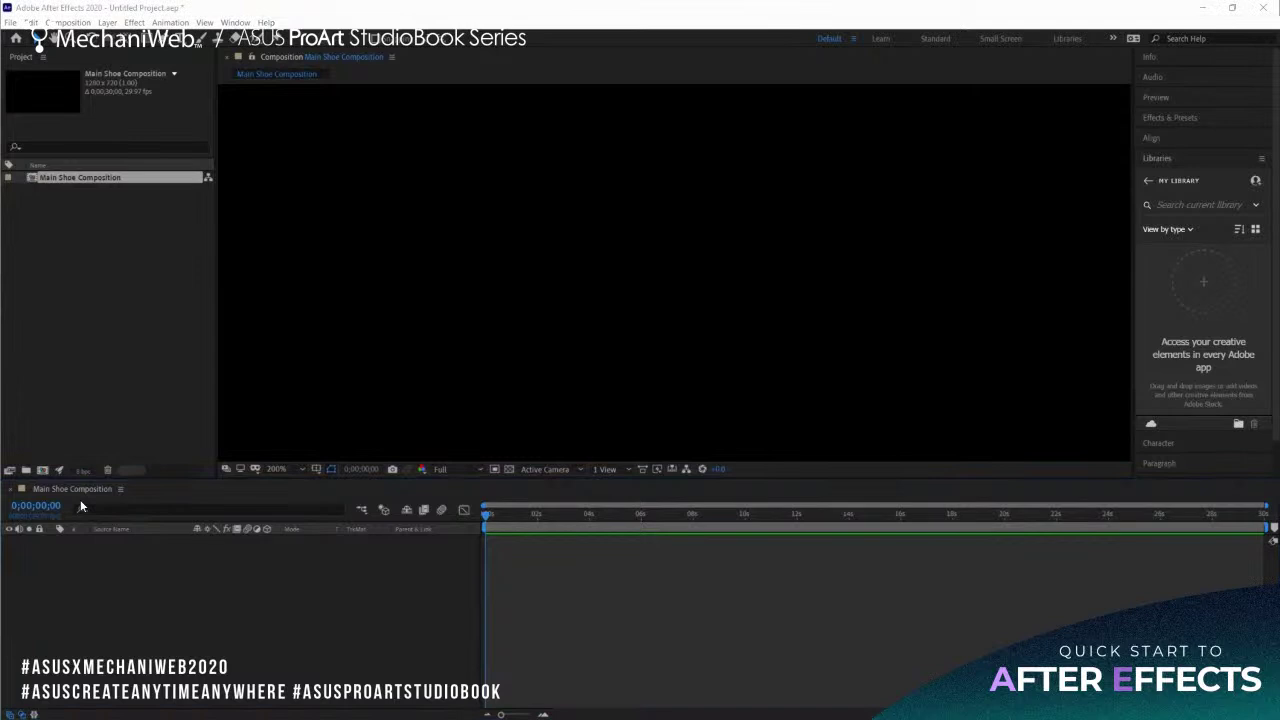
left_click(155, 572)
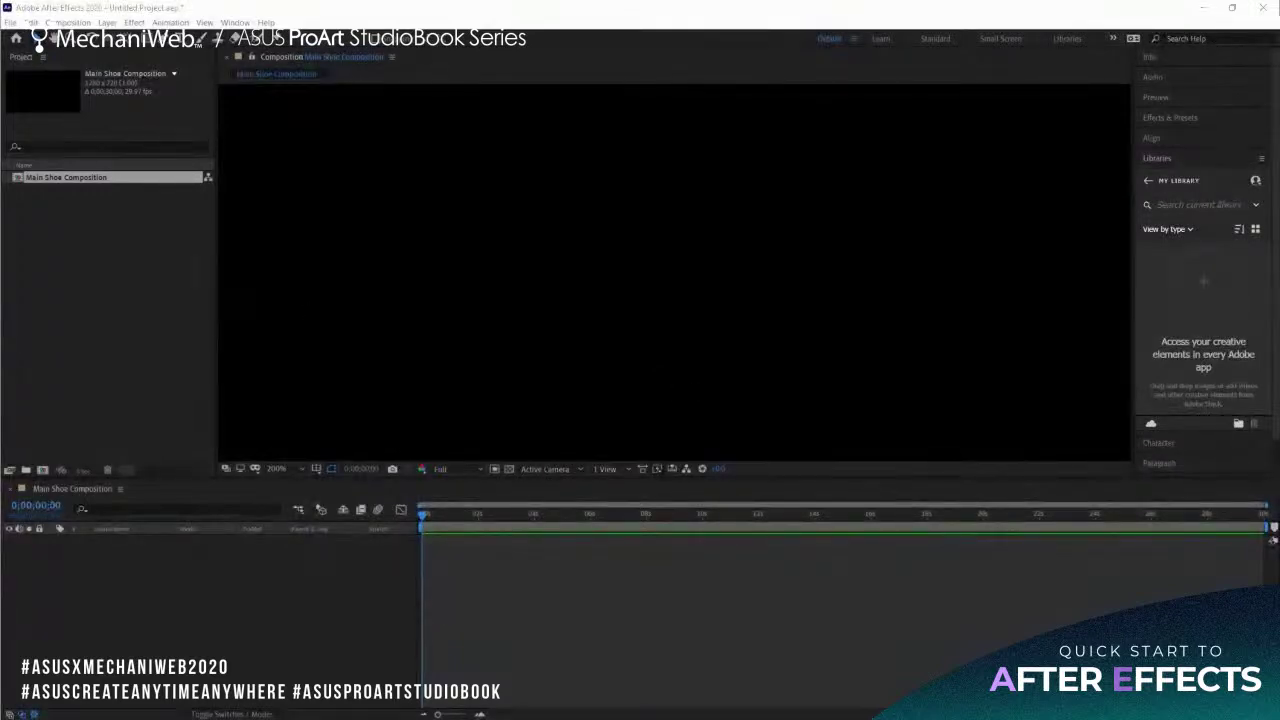
key("super+e")
left_click_drag(211, 197, 769, 154)
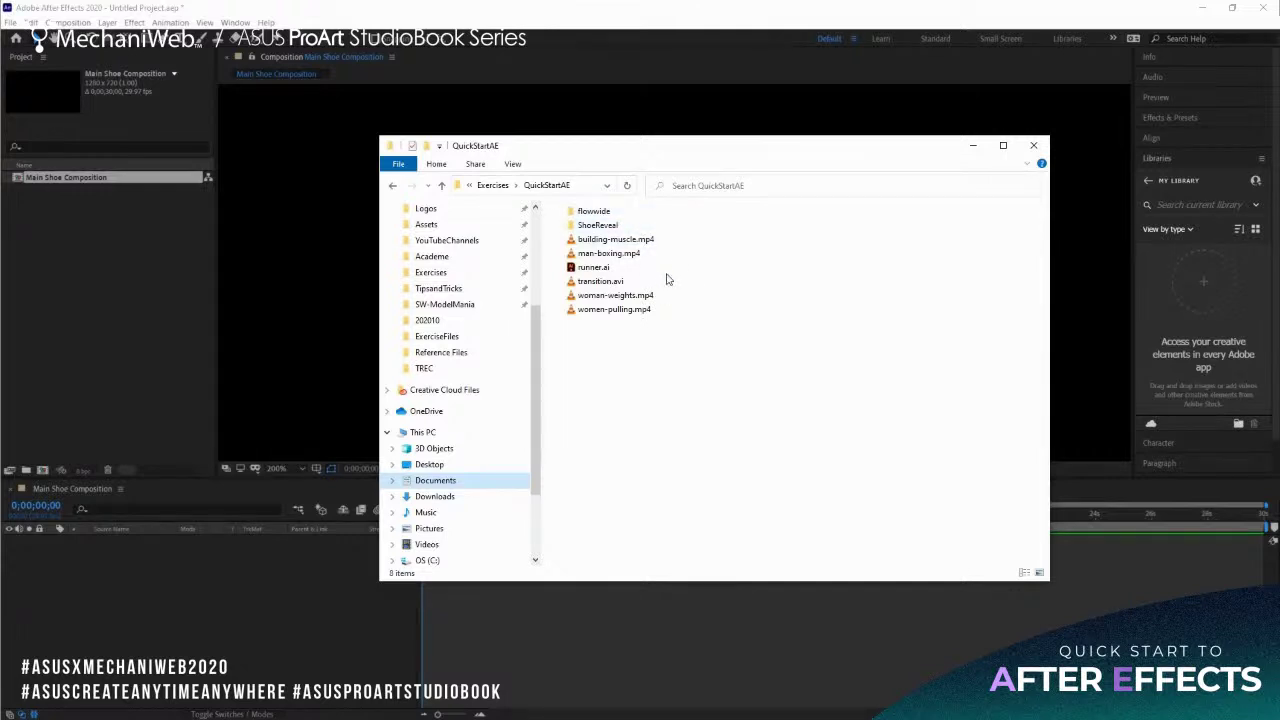
Drag the six files from building-muscle.mp4 to women-pulling.mp4 into the Project panel.
left_click_drag(663, 150, 690, 163)
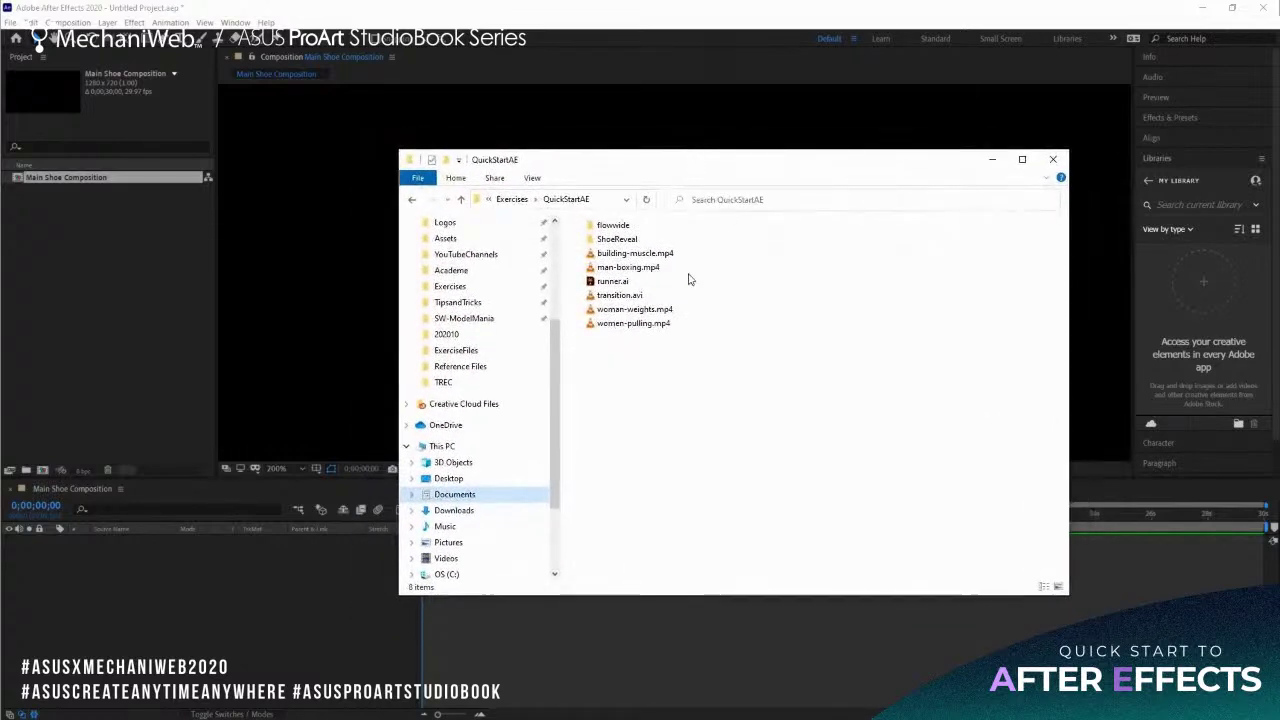
left_click(632, 258)
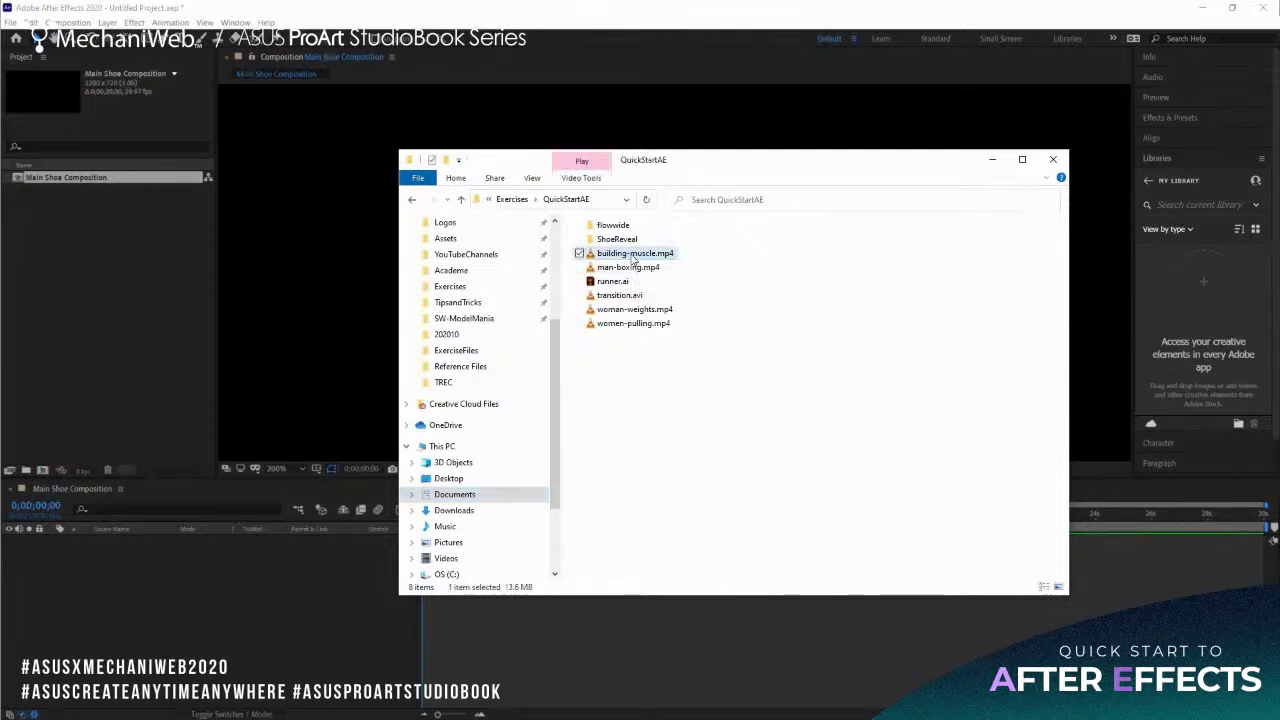
left_click(621, 325, "shift")
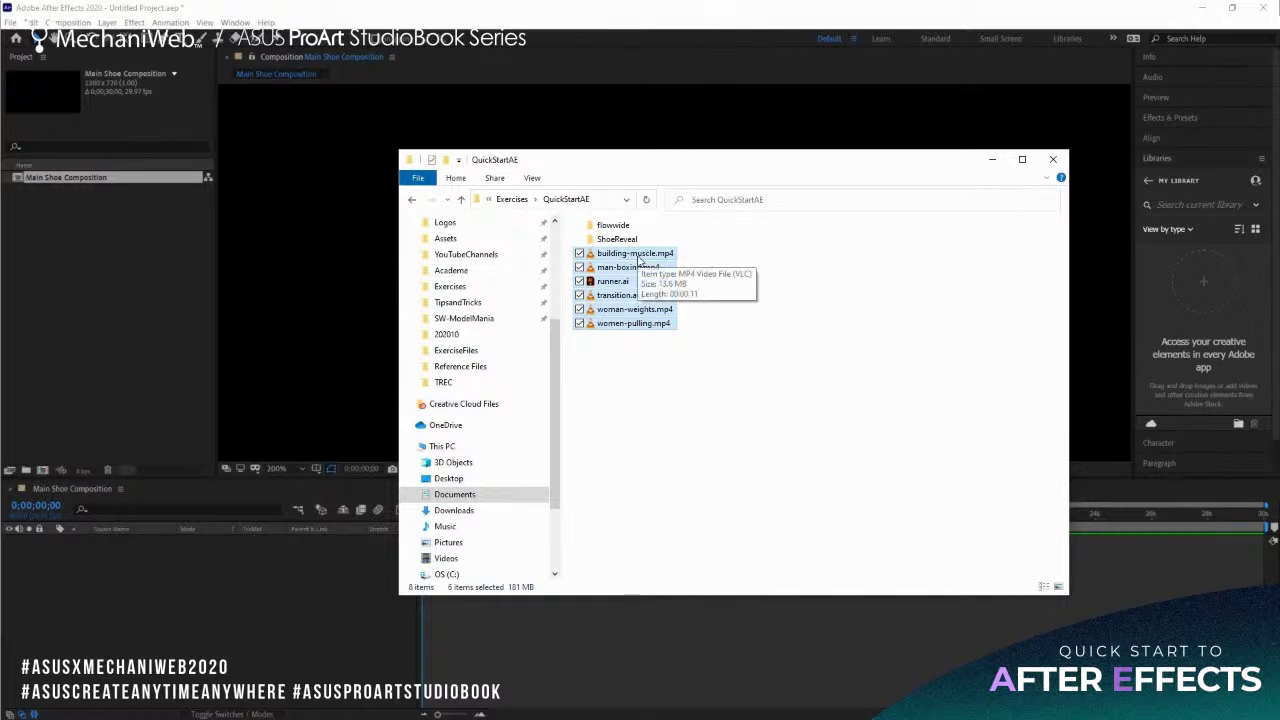
left_click_drag(558, 252, 111, 331)
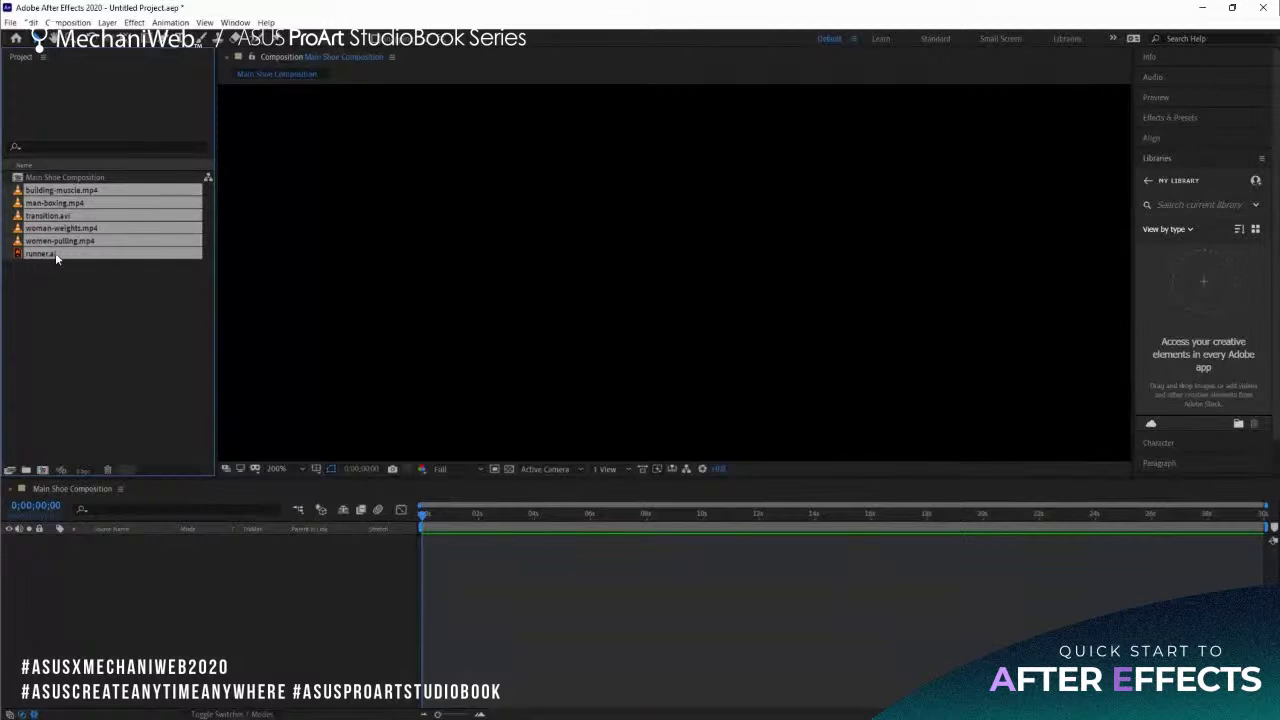
Open Import > File at the pasted QuickStartAE path and enter the ShoeReveal folder.
right_click(101, 292)
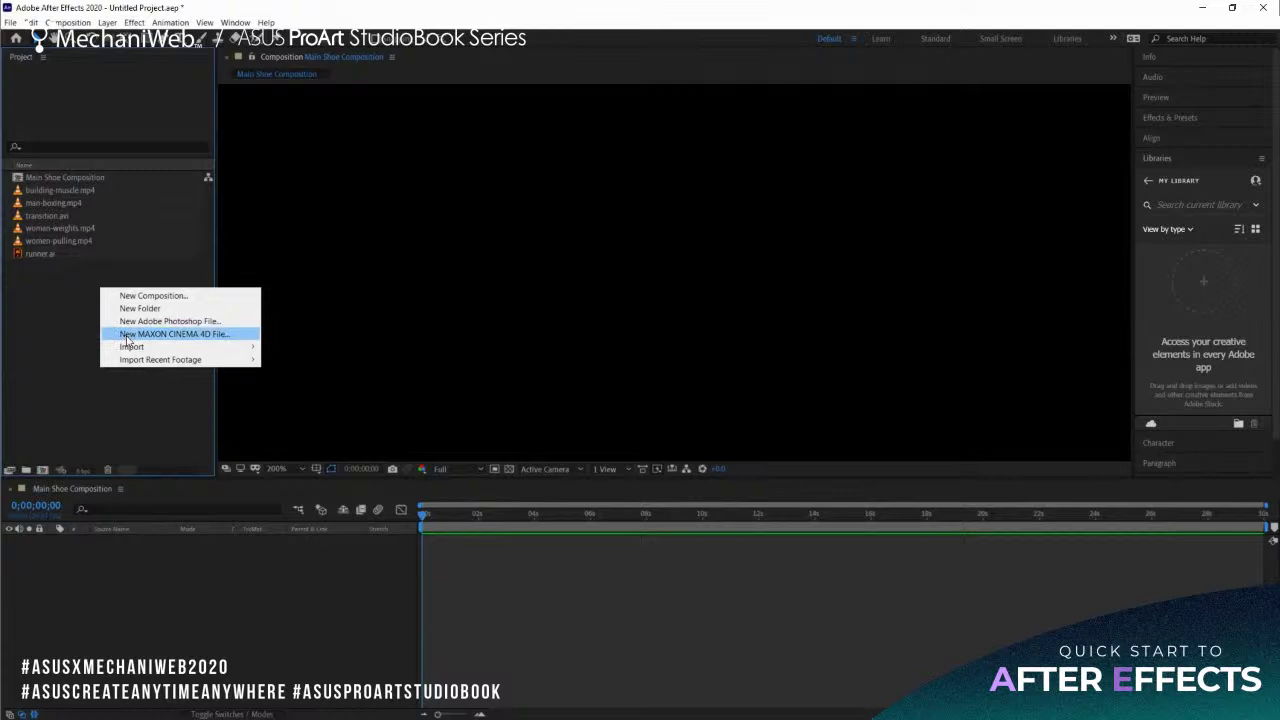
mouse_move(160, 350)
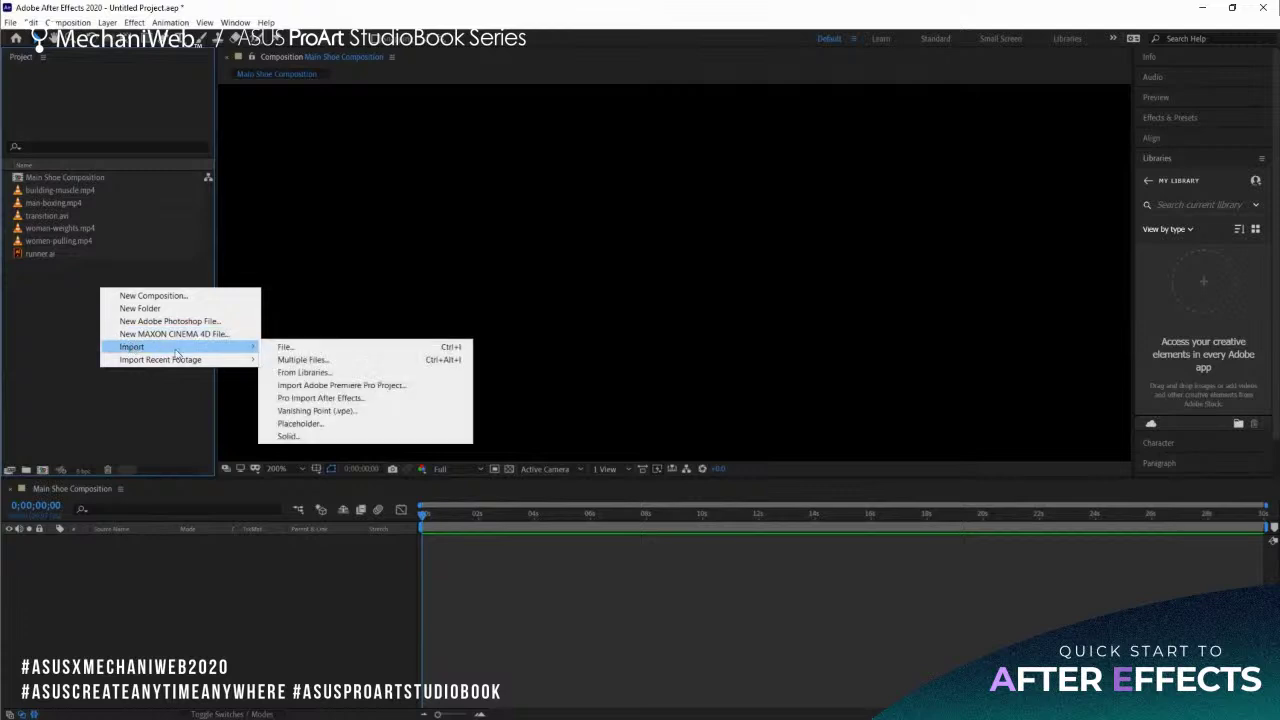
left_click(336, 347)
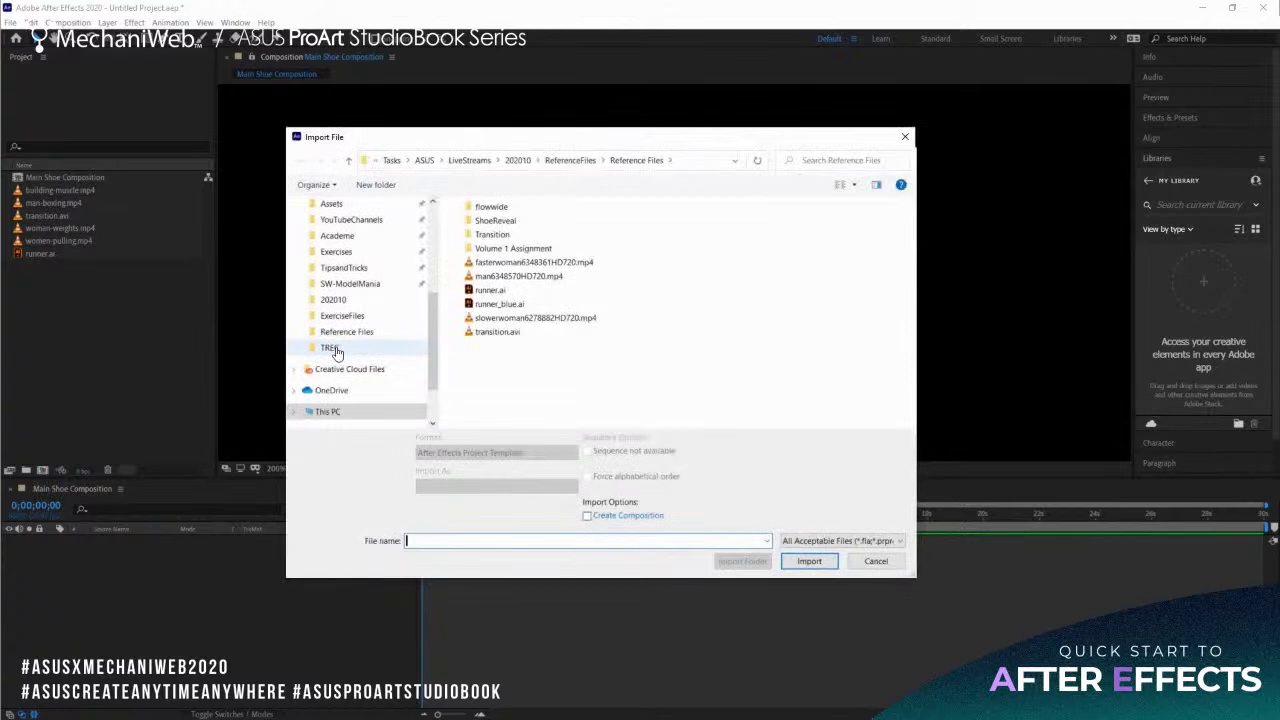
type("C:\\Users\\jomarc700\\Documents\\Exercises\\QuickStartAE")
key("Return")
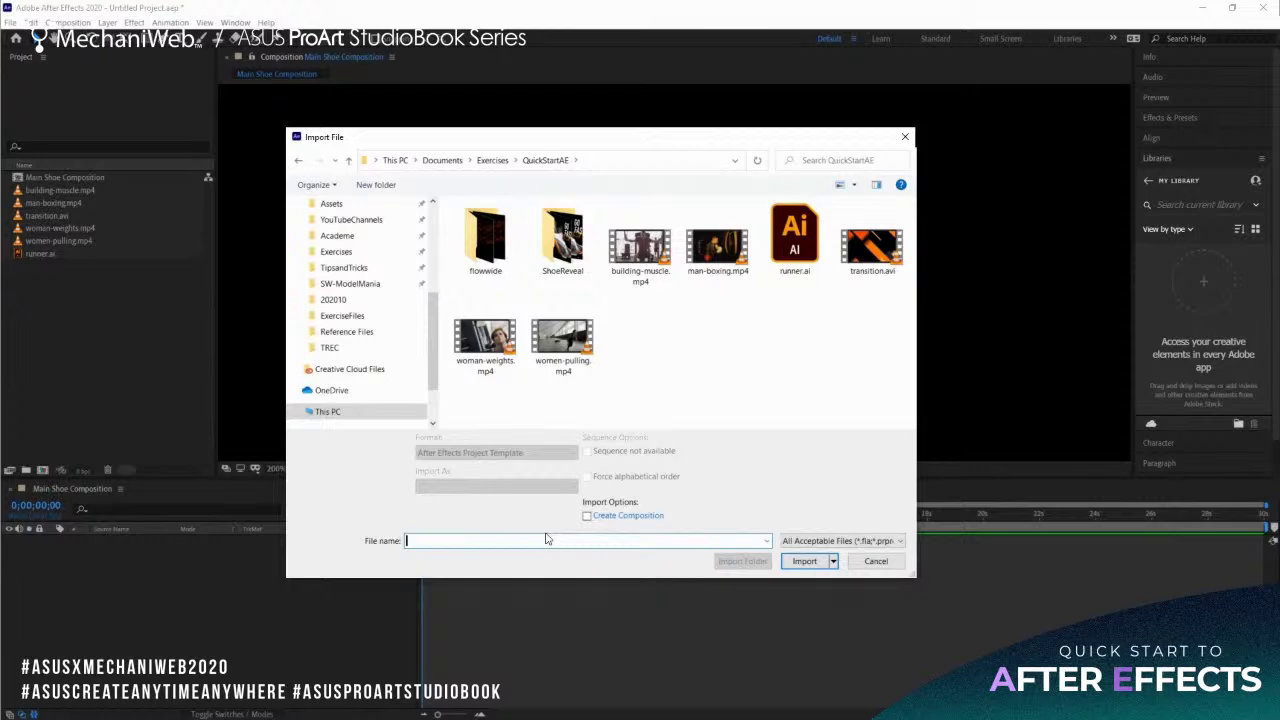
left_click(562, 242)
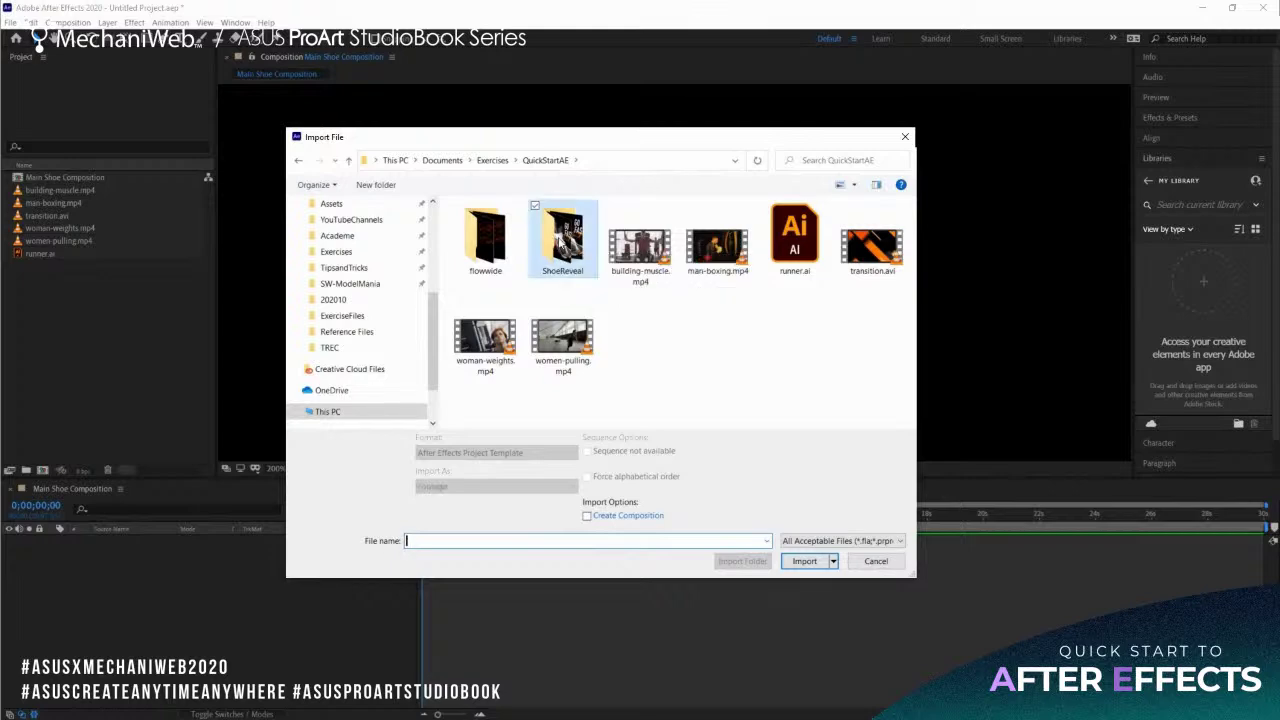
double_click(562, 242)
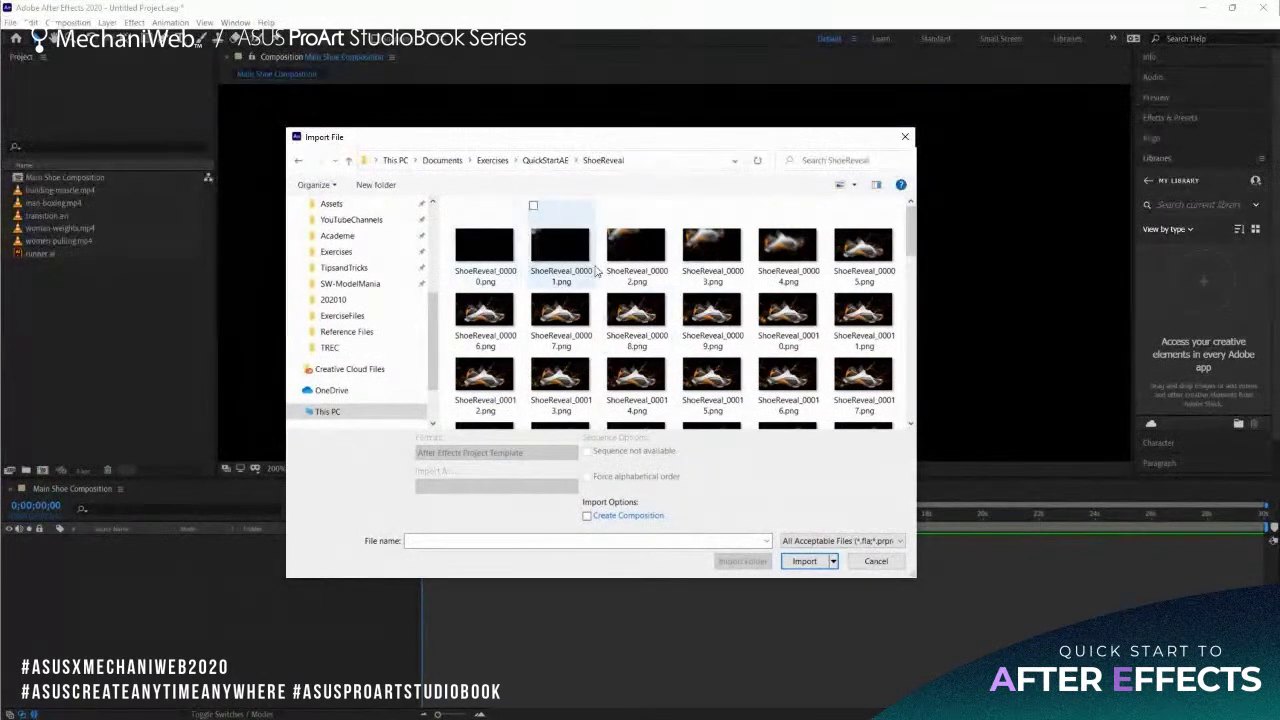
Import ShoeReveal_00002.png as Footage with PNG Sequence enabled.
left_click(632, 257)
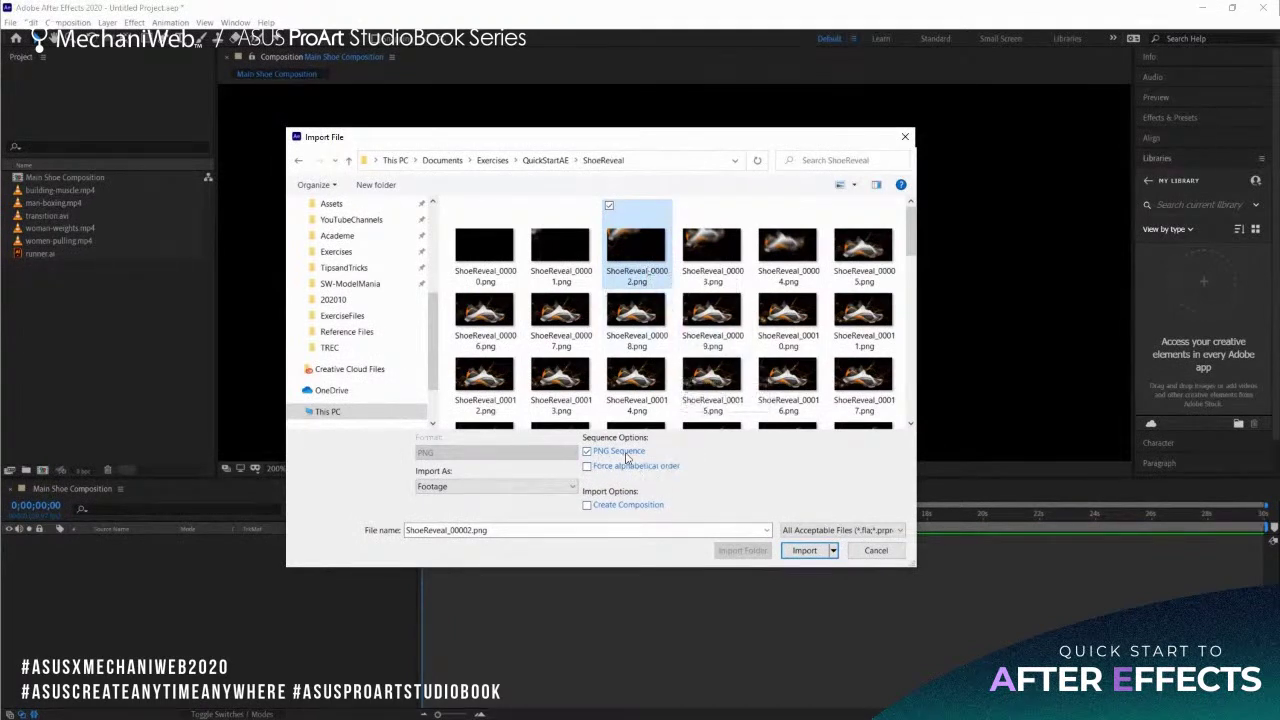
left_click(500, 487)
left_click(496, 494)
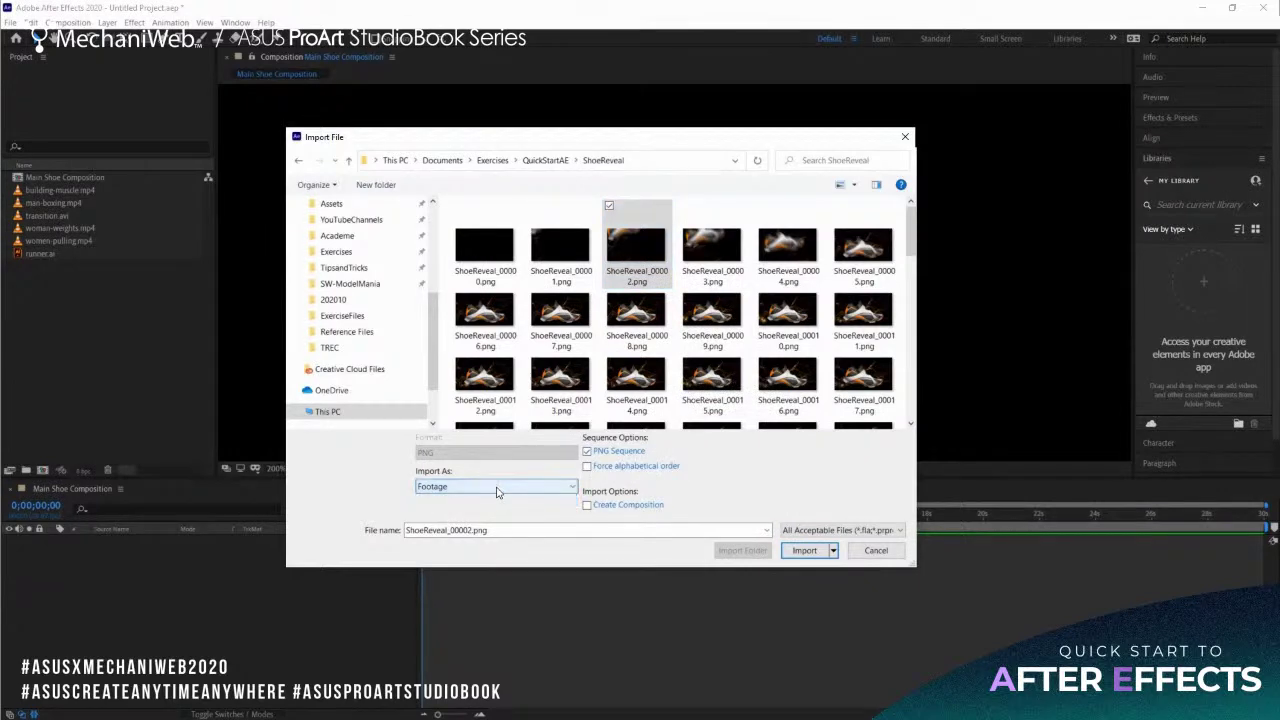
left_click(804, 550)
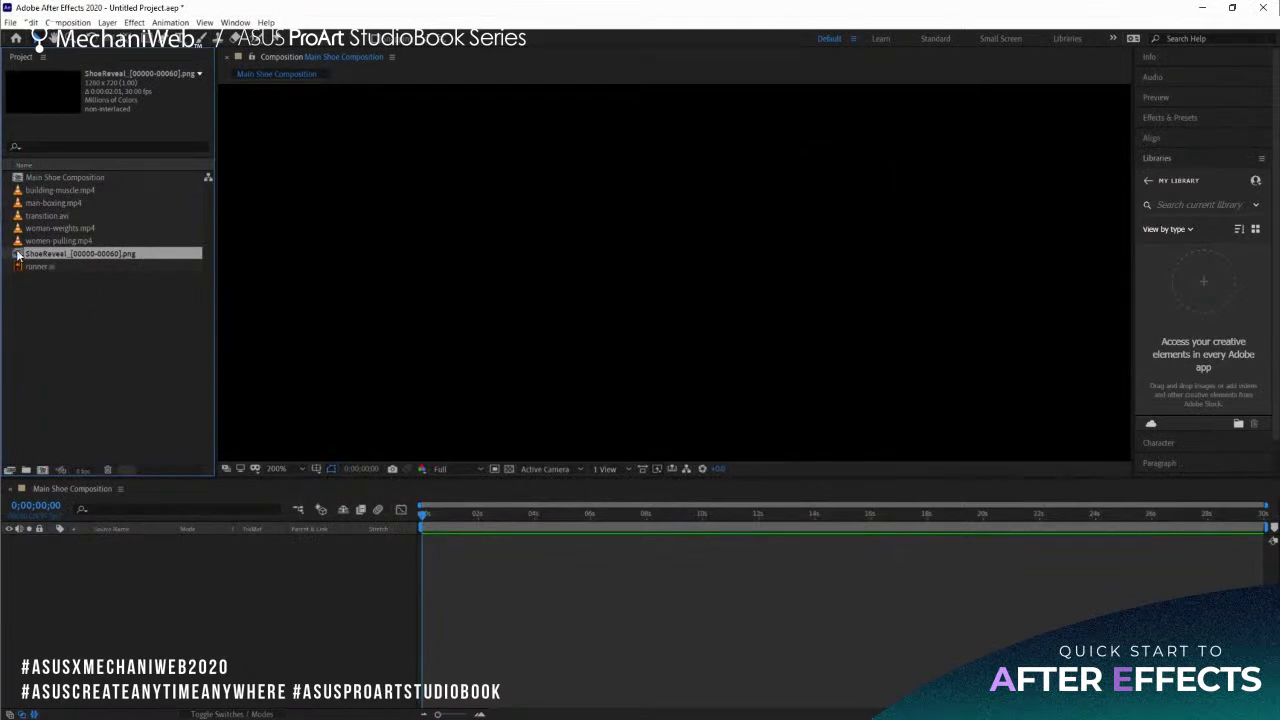
Delete runner.ai from the Project panel.
left_click(71, 320)
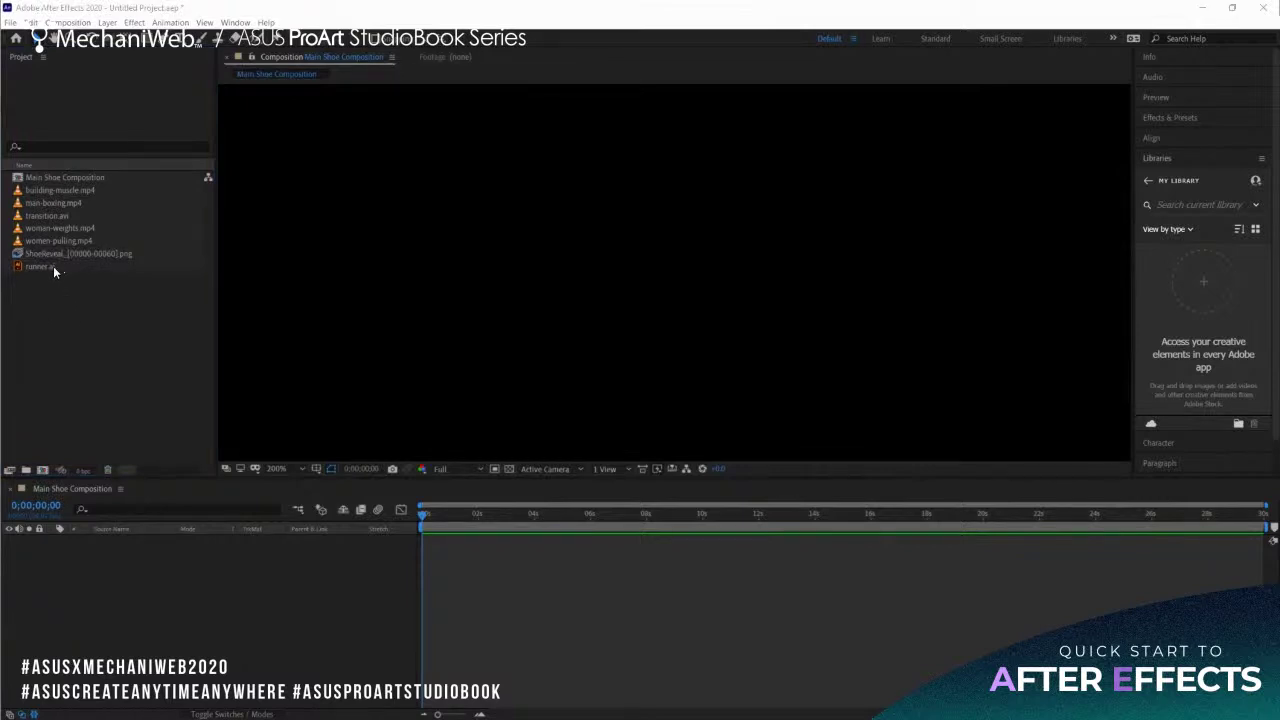
left_click(53, 266)
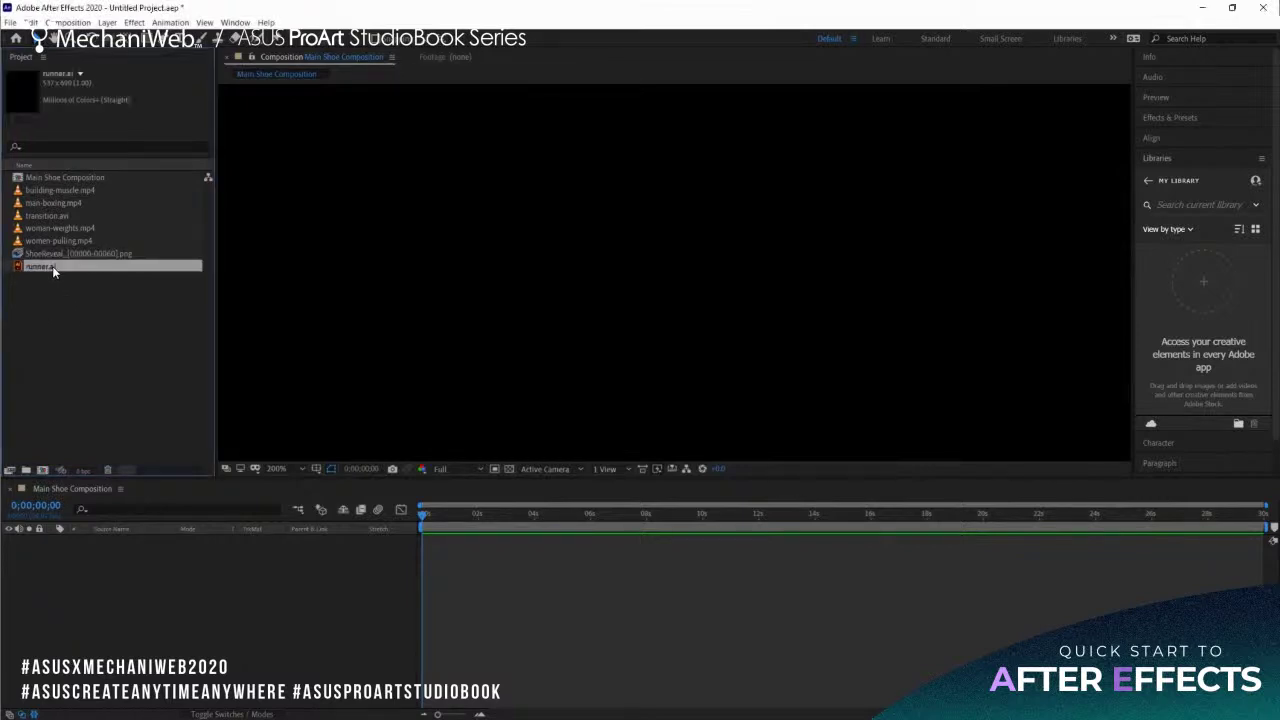
key("Delete")
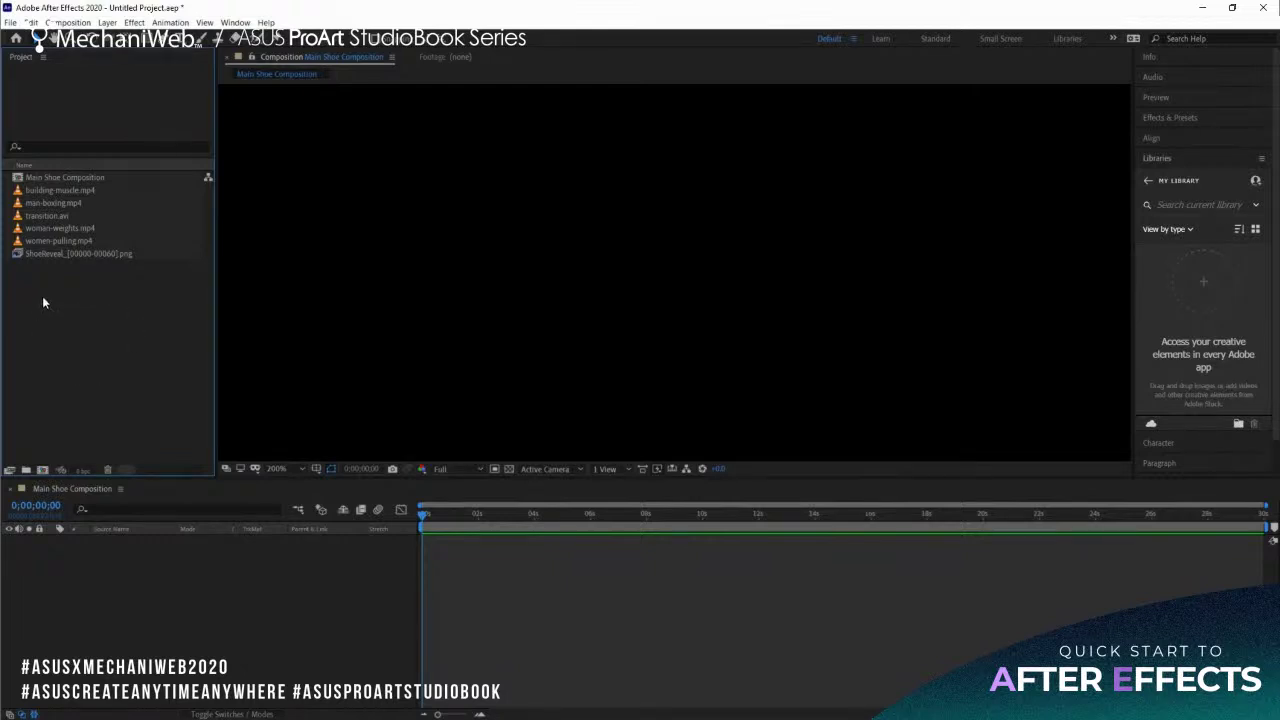
double_click(97, 308)
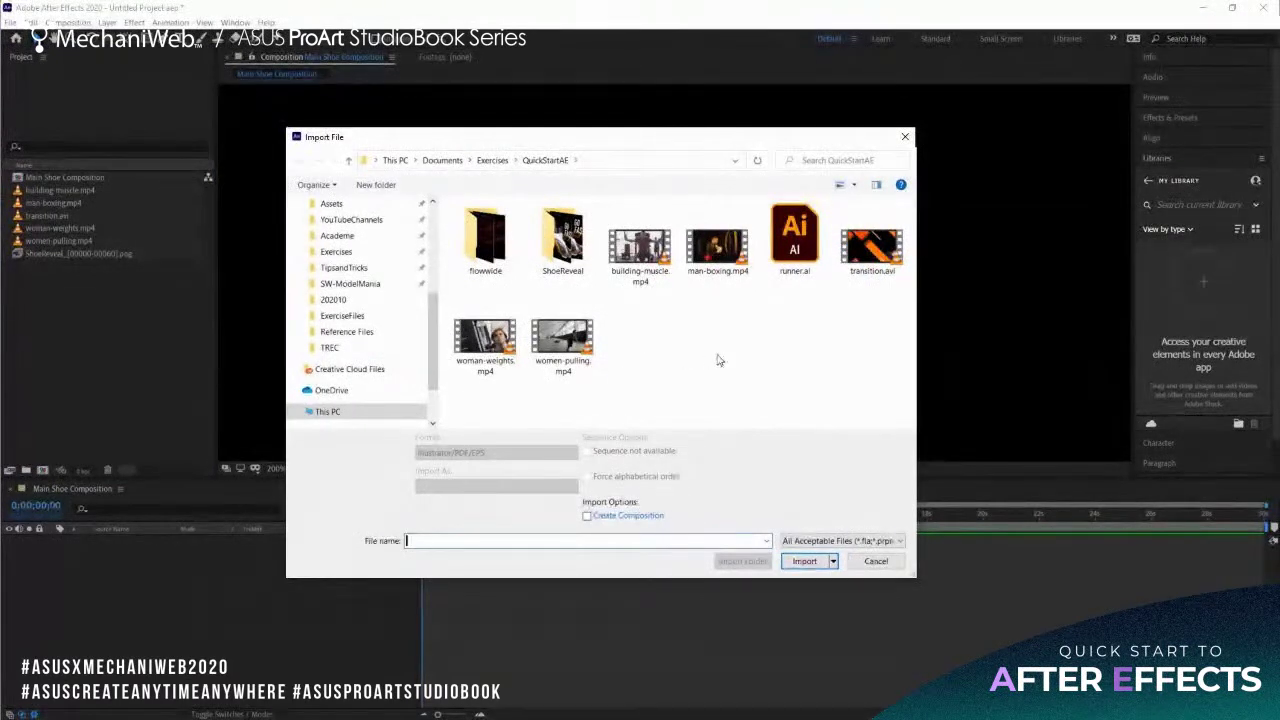
left_click(796, 246)
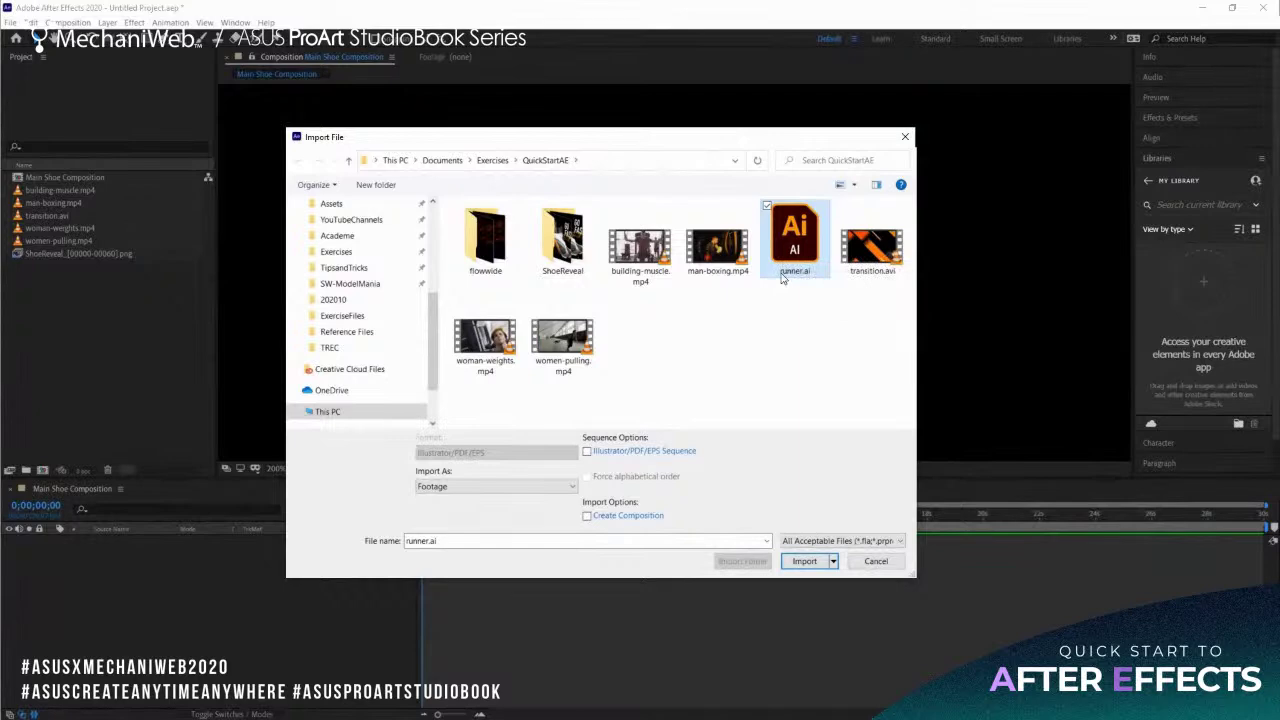
left_click(499, 487)
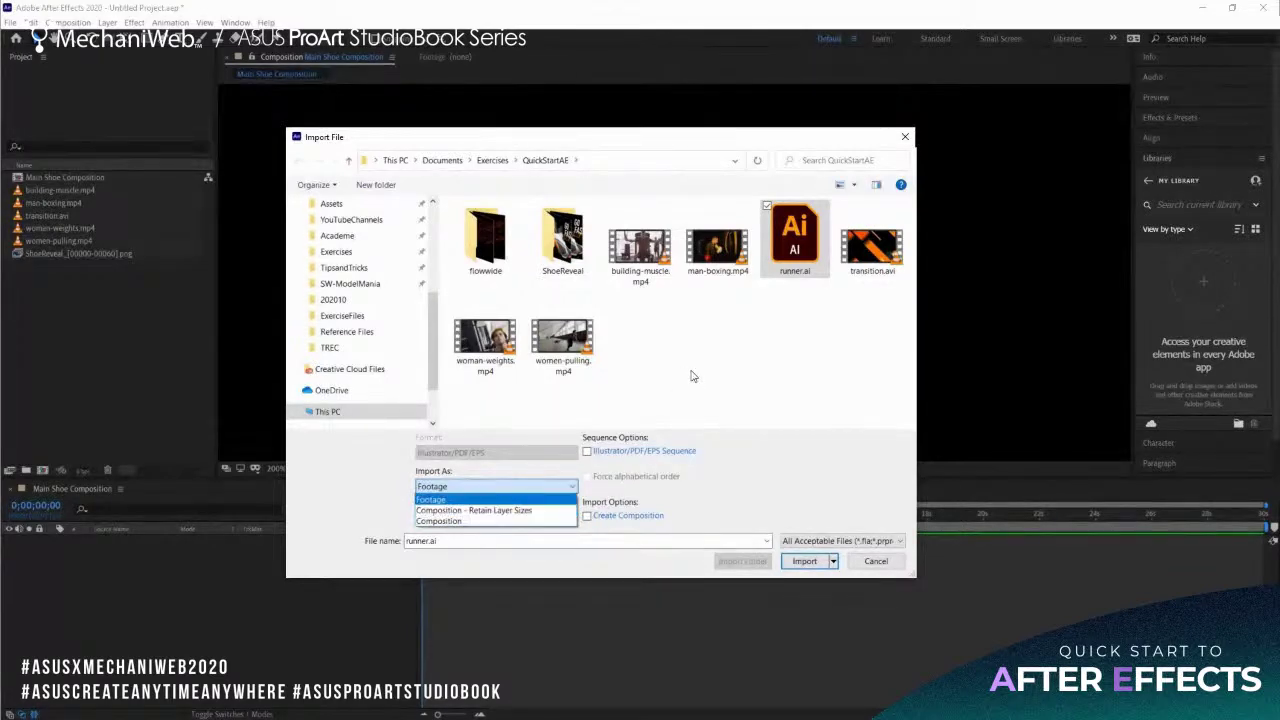
left_click(467, 500)
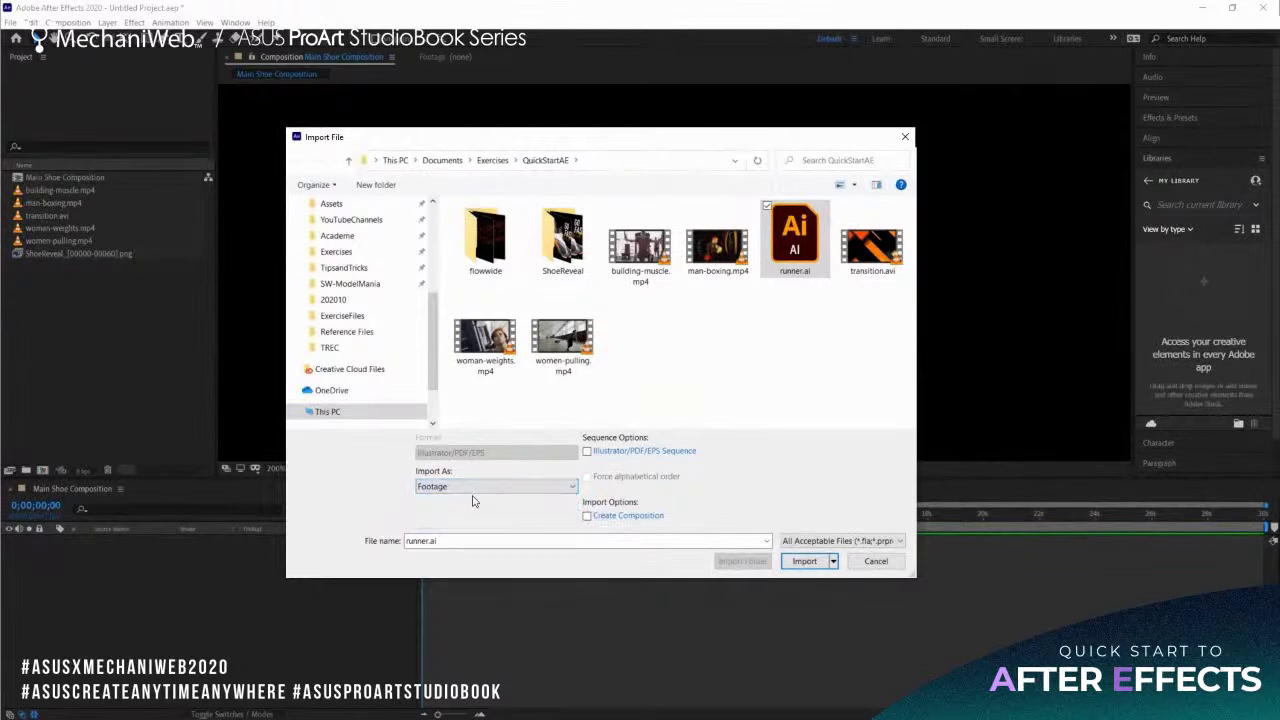
left_click(816, 565)
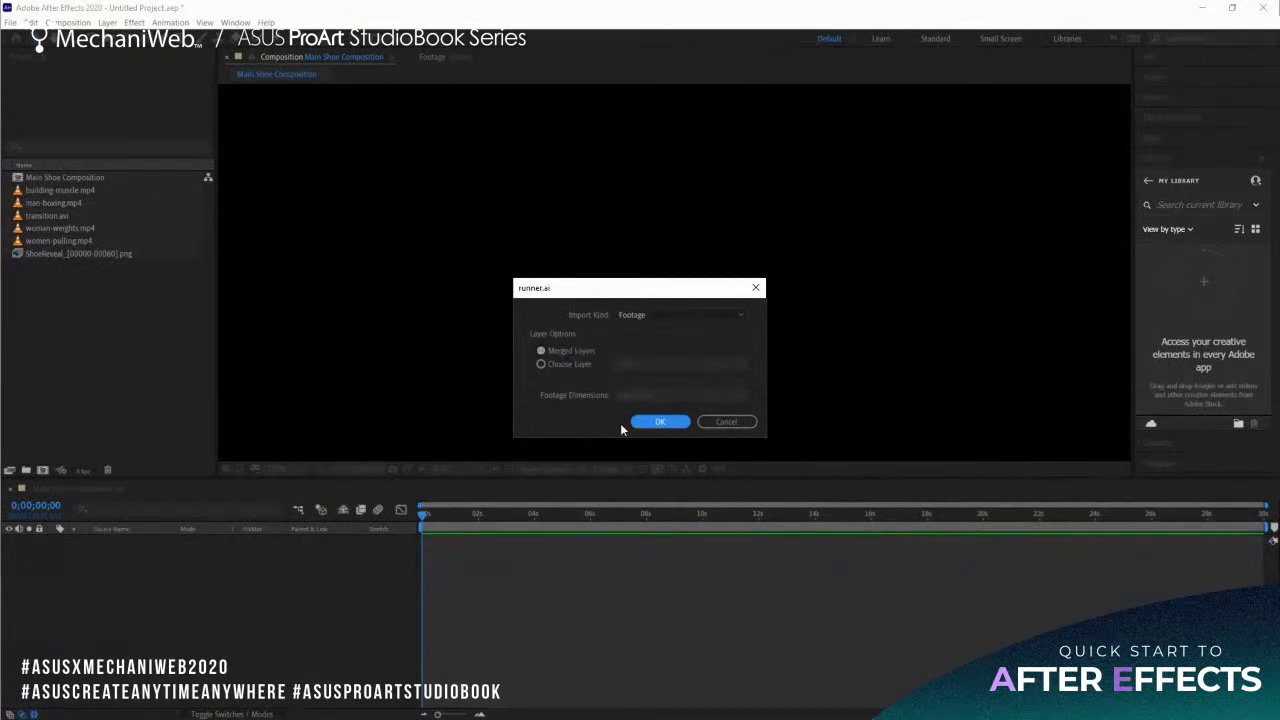
left_click(660, 422)
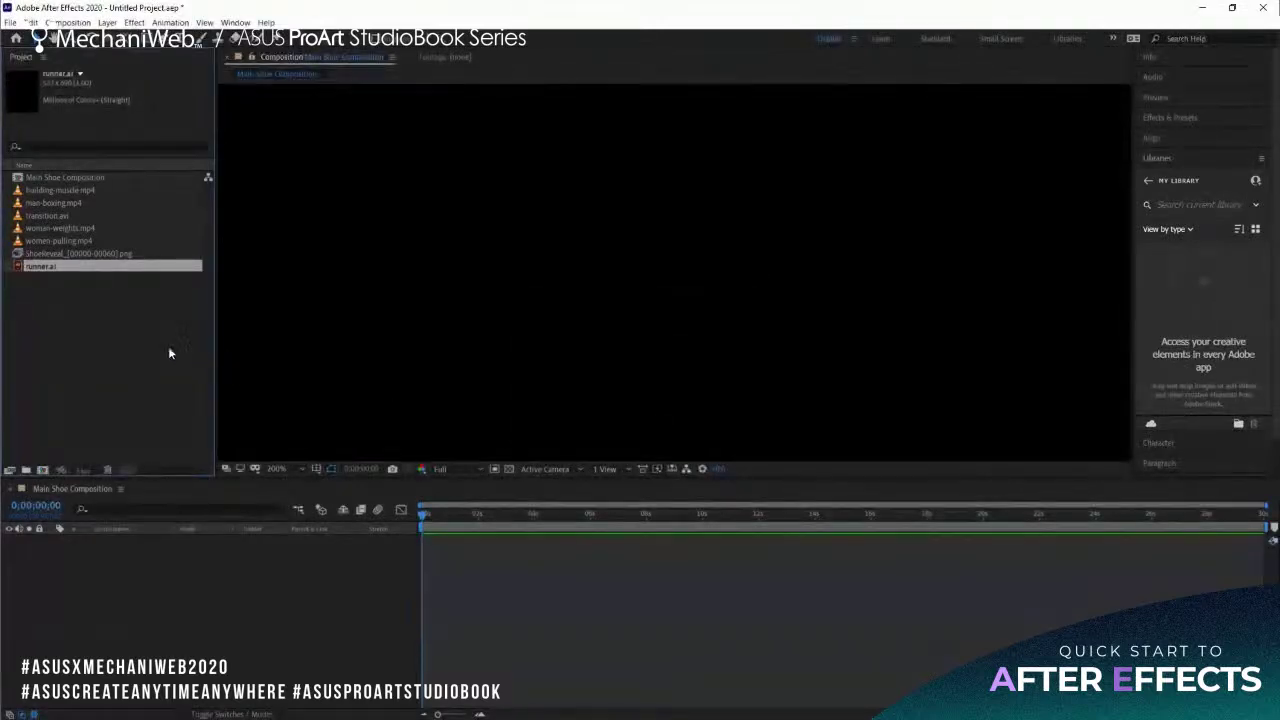
left_click(84, 177)
left_click(116, 256)
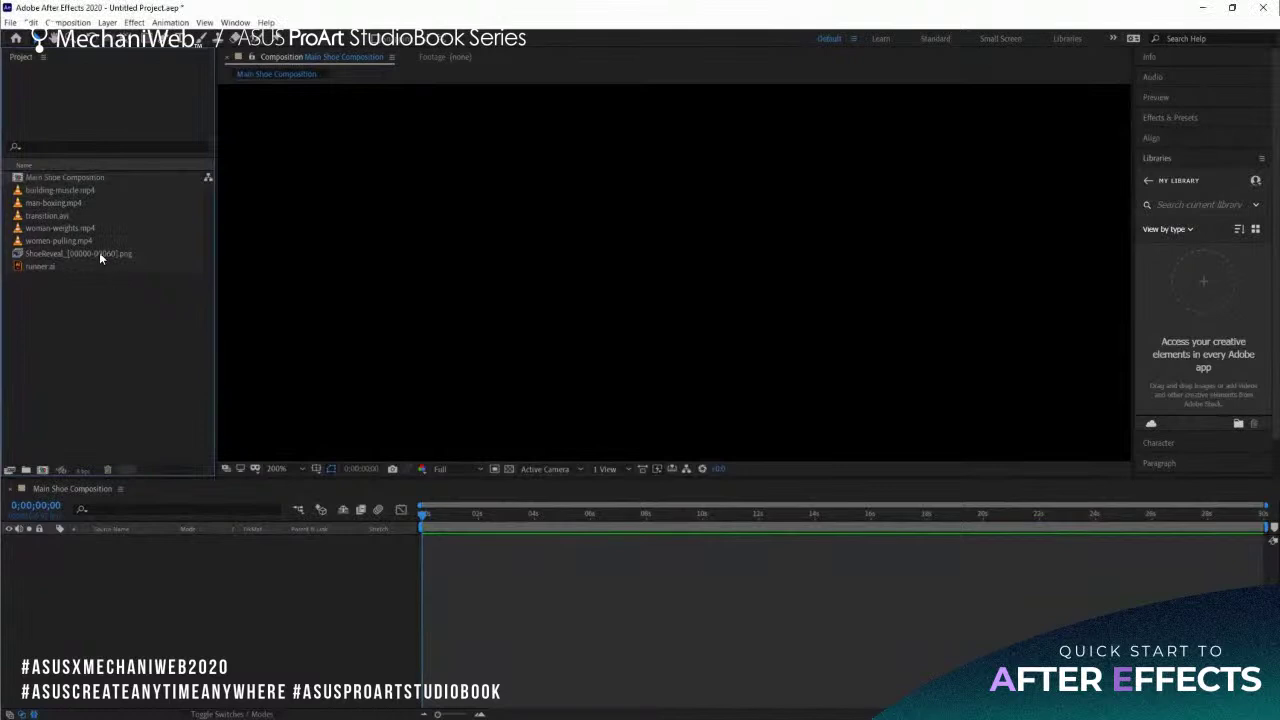
left_click(99, 253)
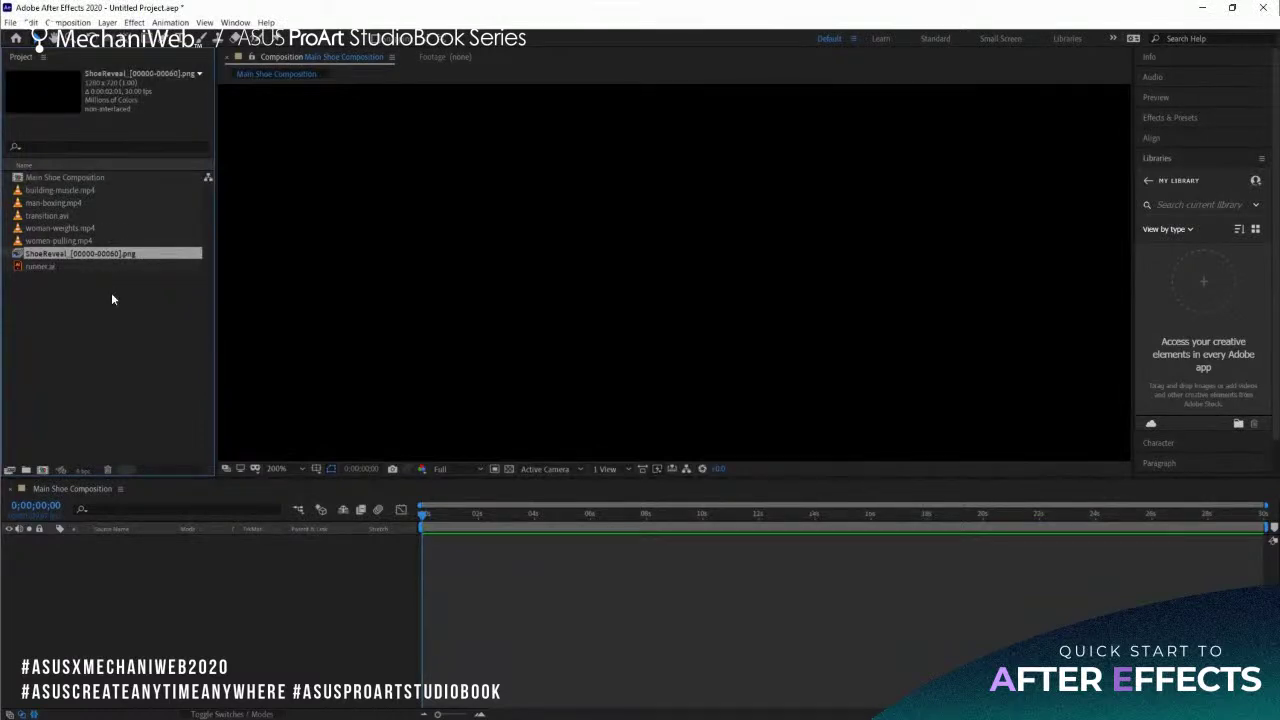
right_click(112, 299)
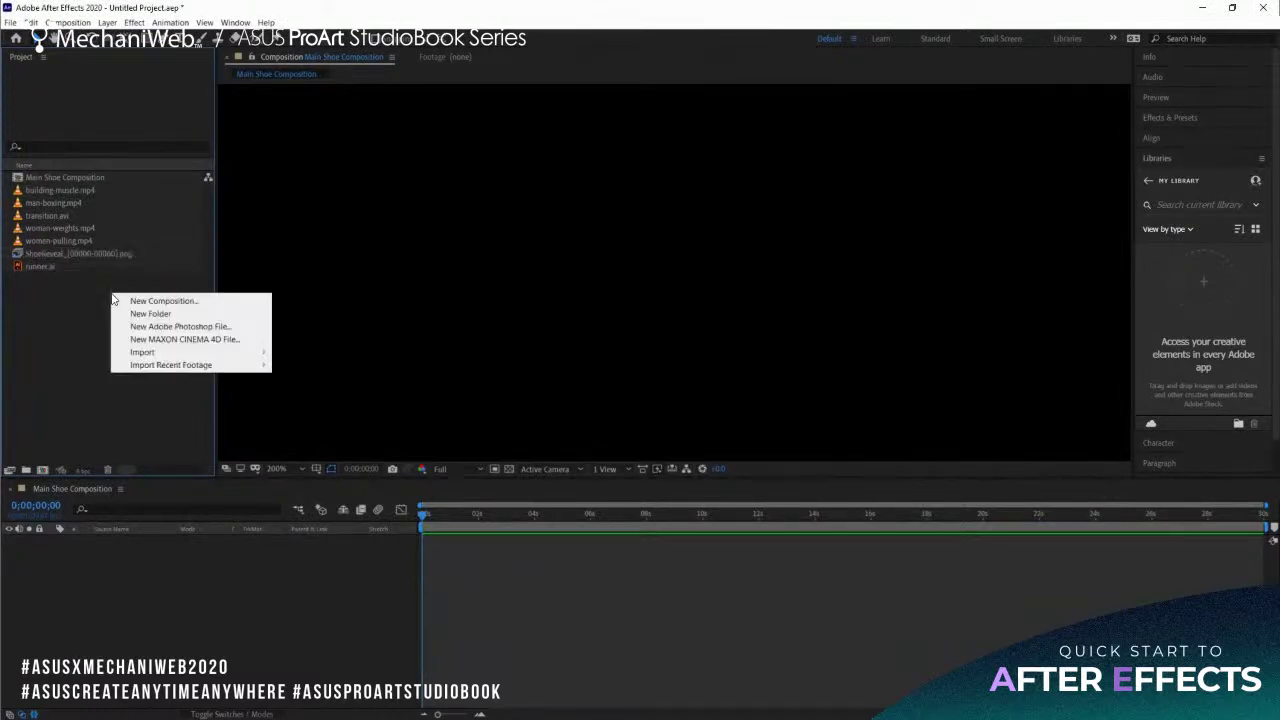
right_click(72, 293)
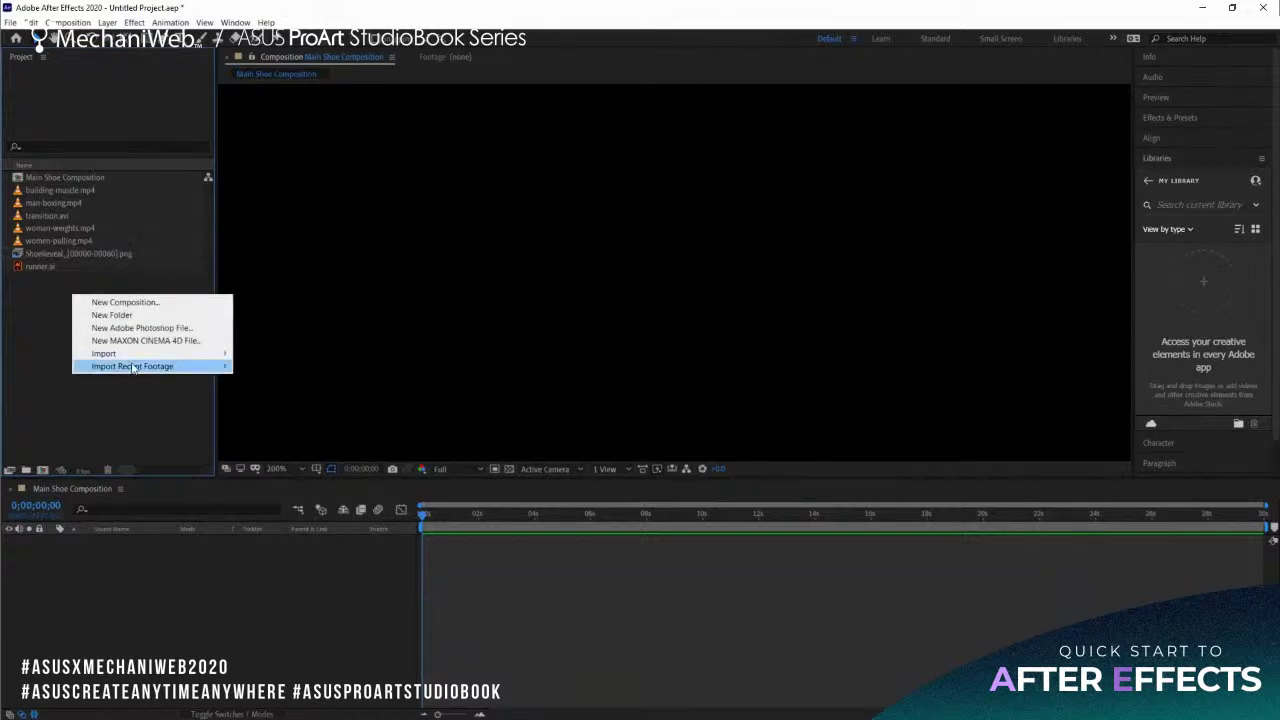
left_click(71, 321)
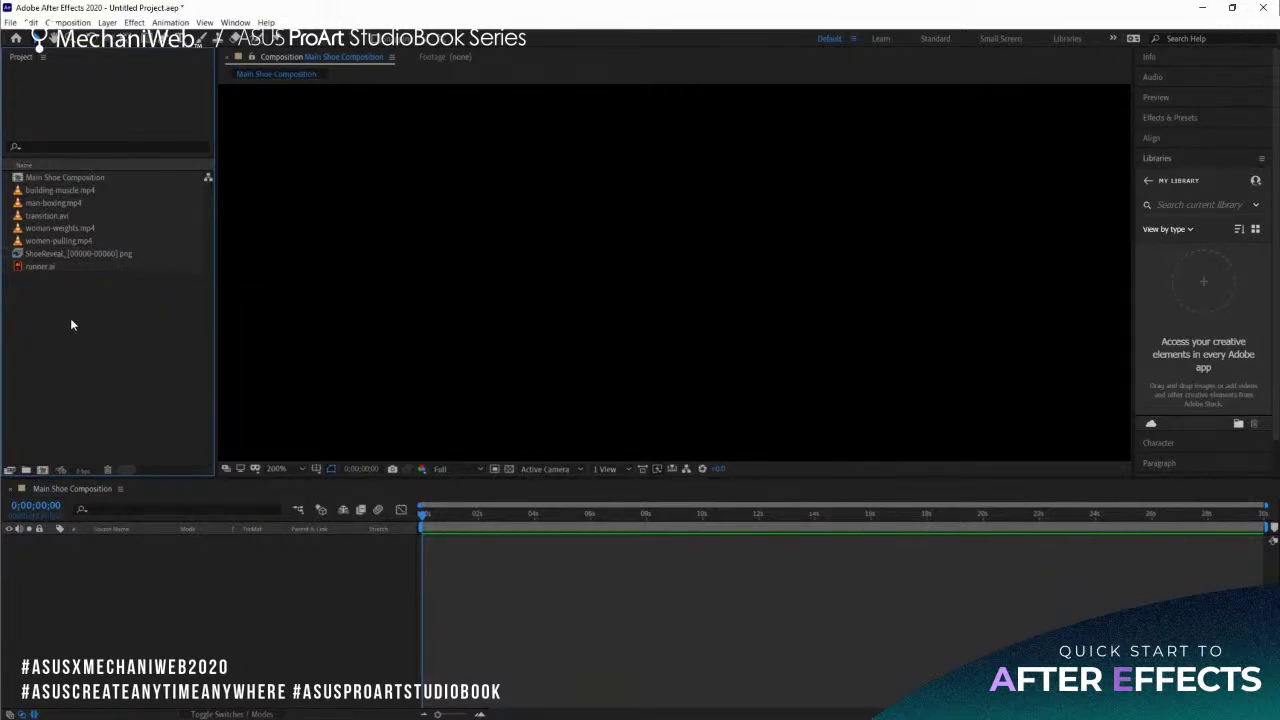
Inspect the flowwide frames in Explorer, then drag the flowwide folder into the Project panel.
left_click_drag(86, 200, 532, 135)
left_click(617, 275)
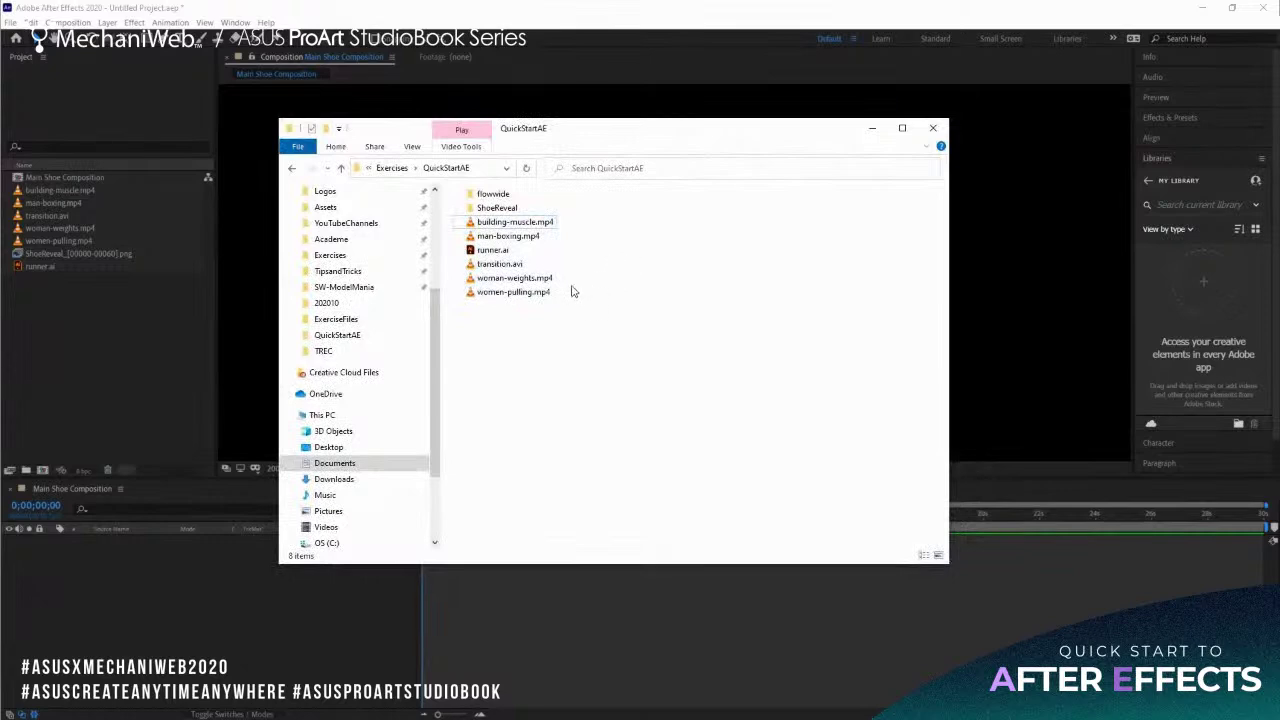
double_click(495, 195)
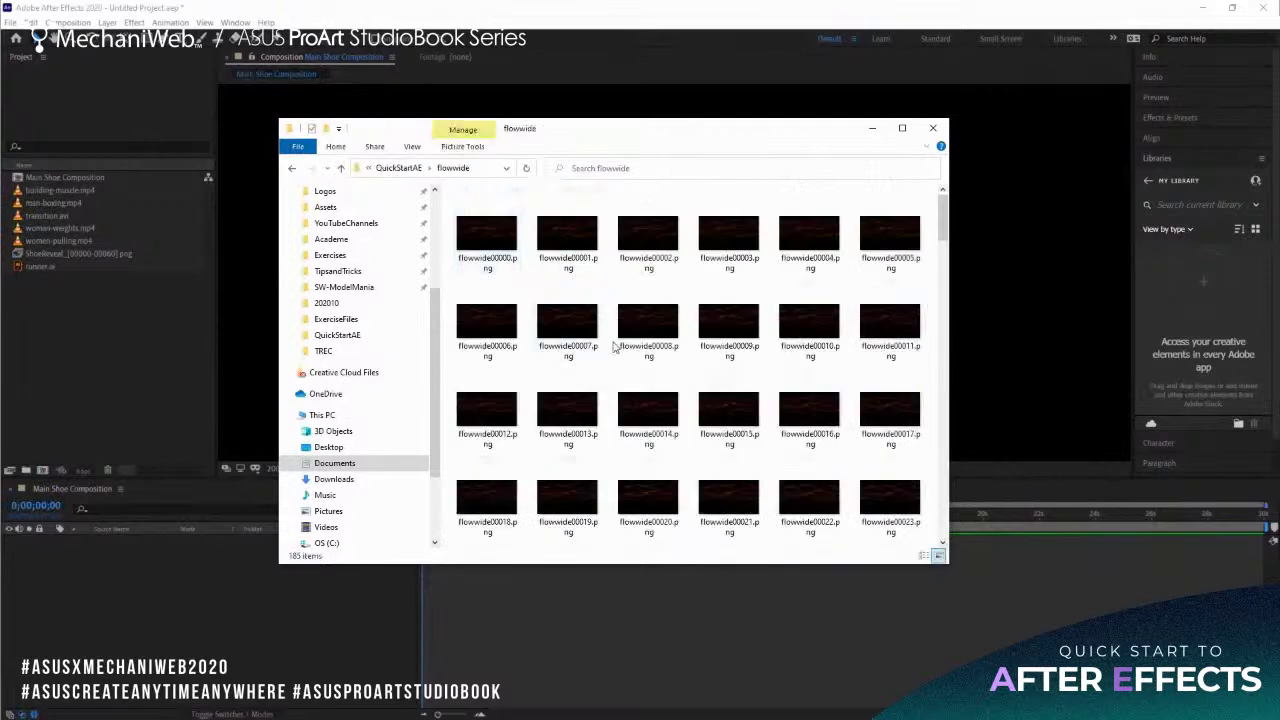
scroll(740, 315, "down", 15)
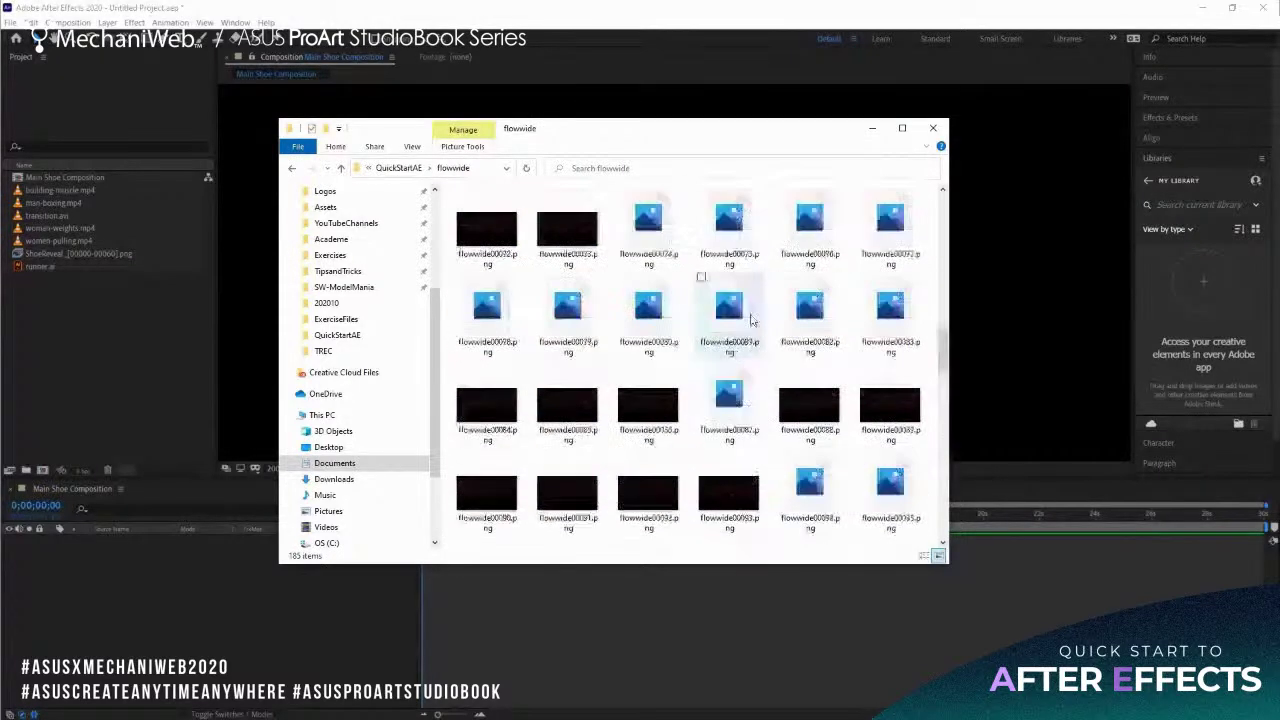
scroll(740, 315, "up", 15)
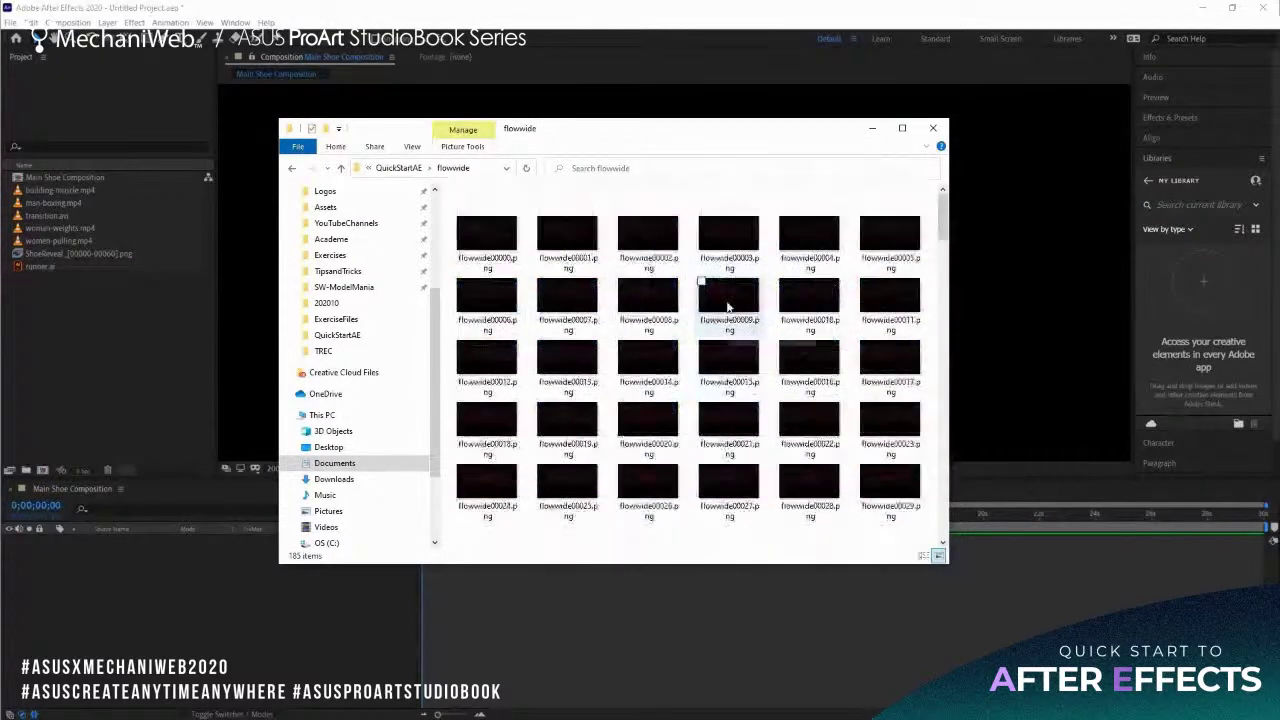
left_click(398, 168)
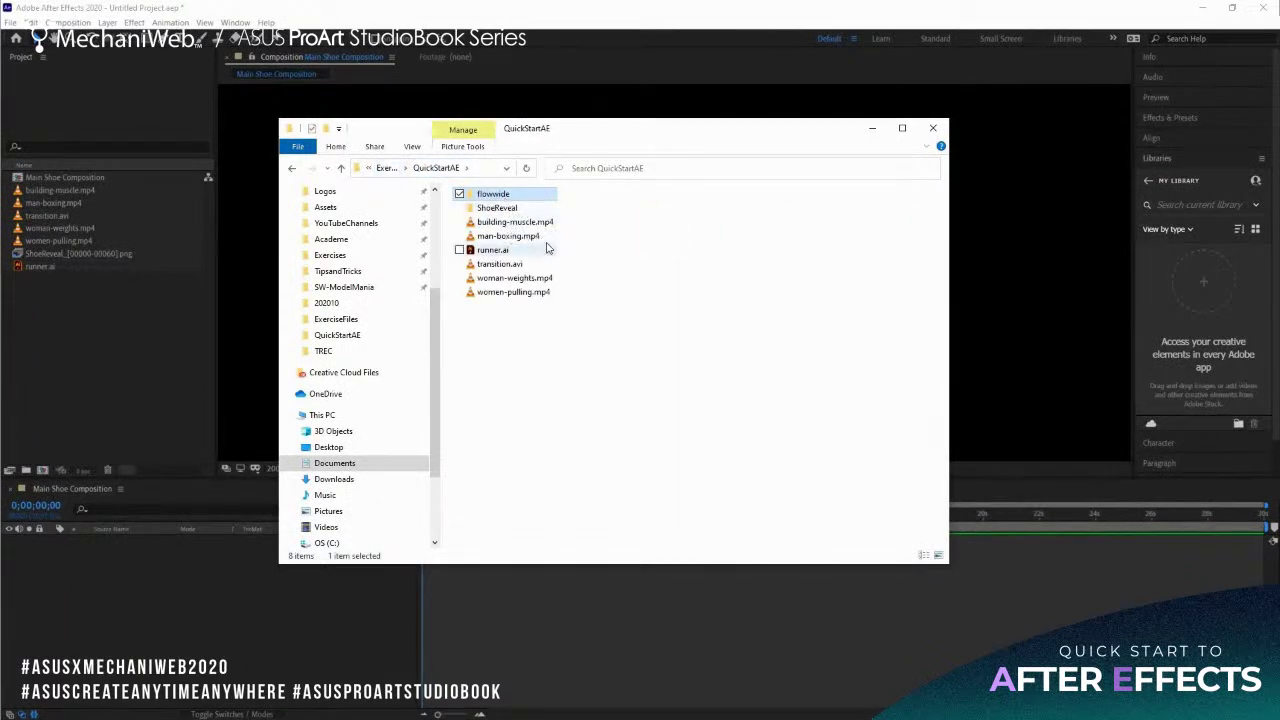
left_click_drag(532, 198, 105, 348)
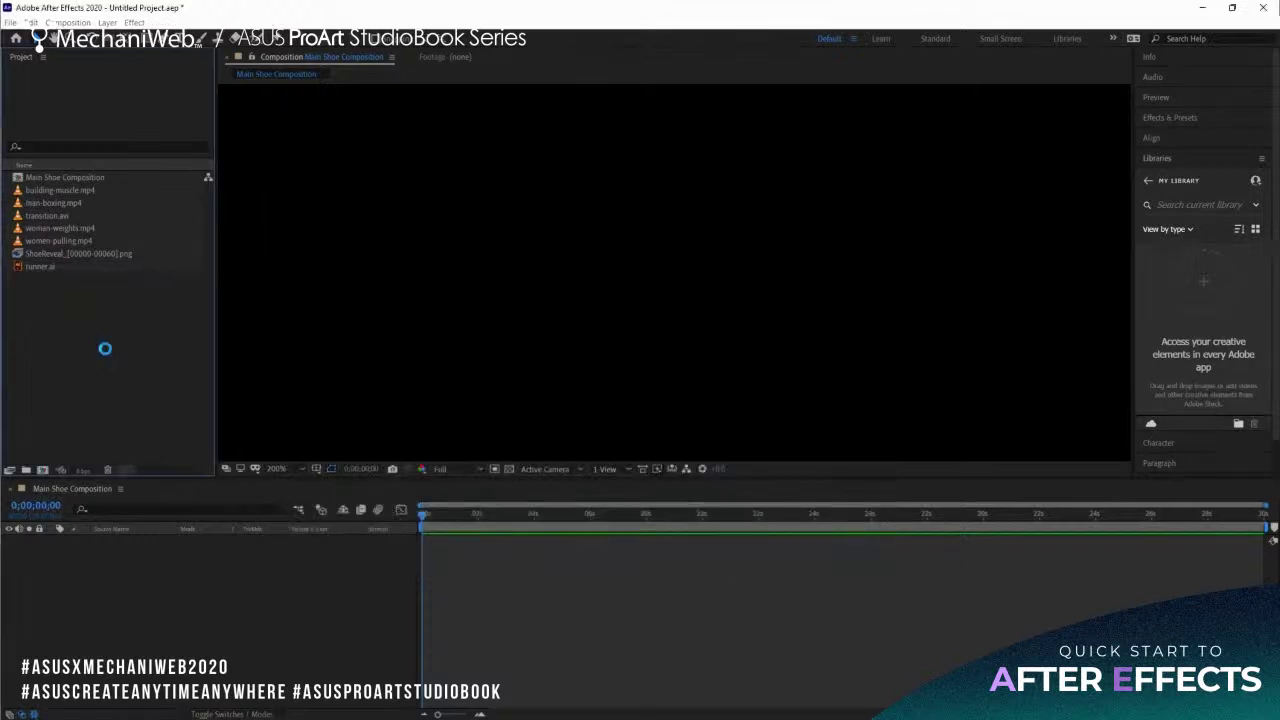
left_click(82, 267)
left_click(80, 254)
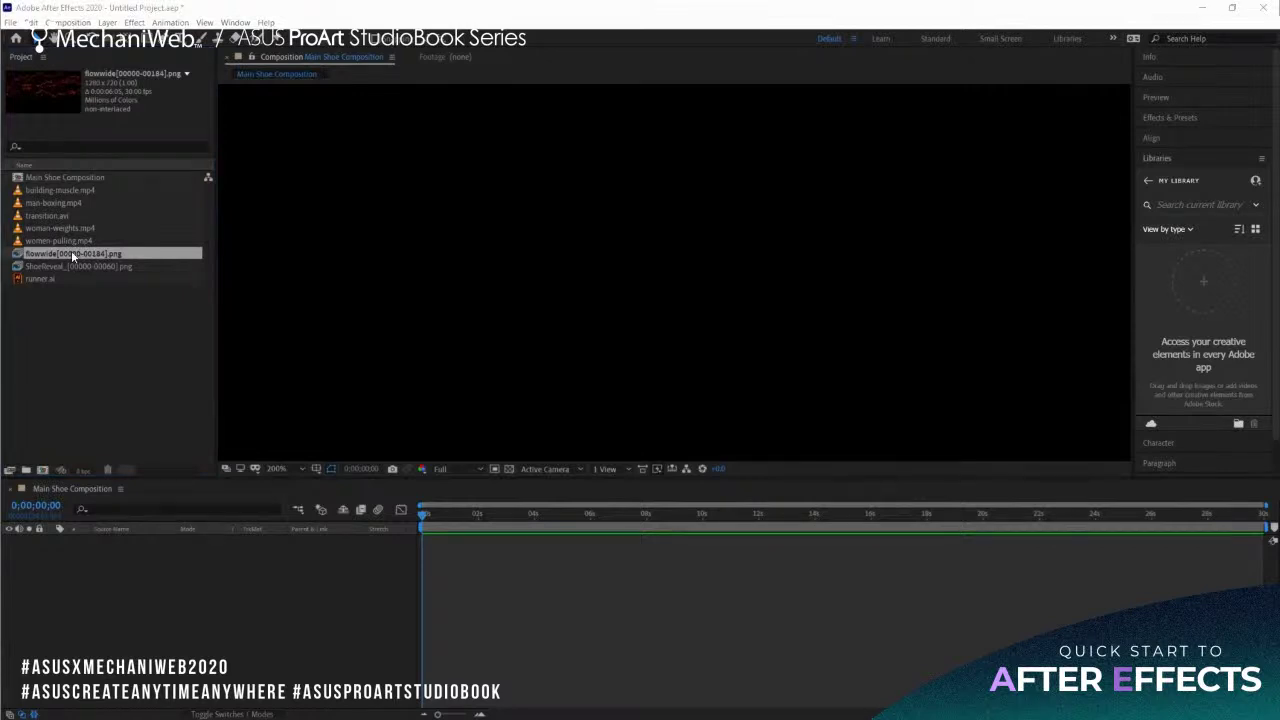
left_click(80, 326)
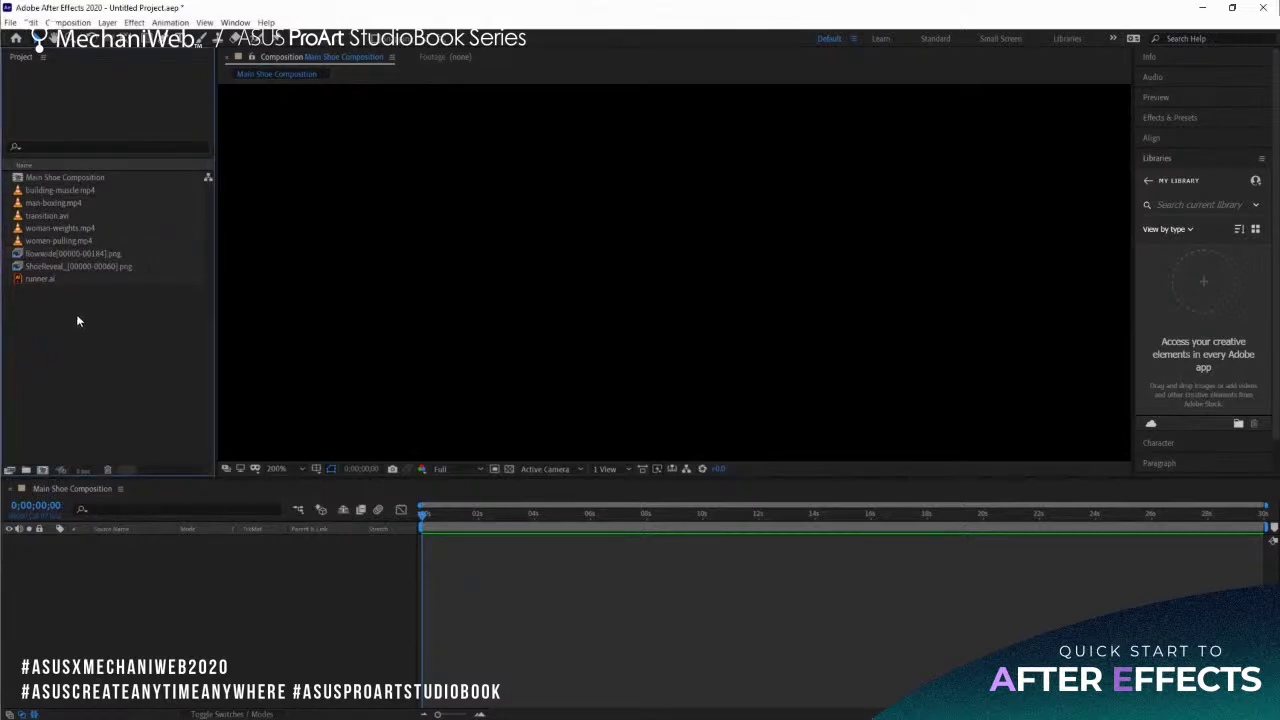
Create three project folders with default names Untitled 1, Untitled 2 and Untitled 3.
right_click(78, 320)
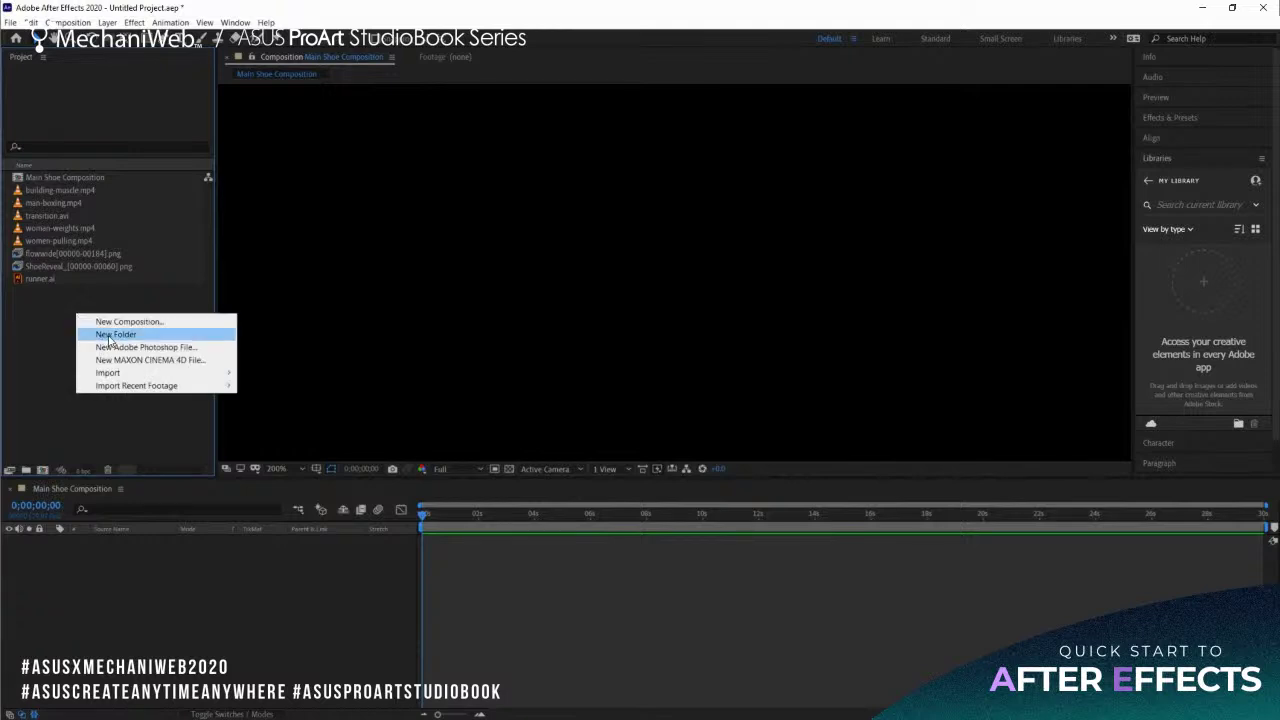
left_click(112, 336)
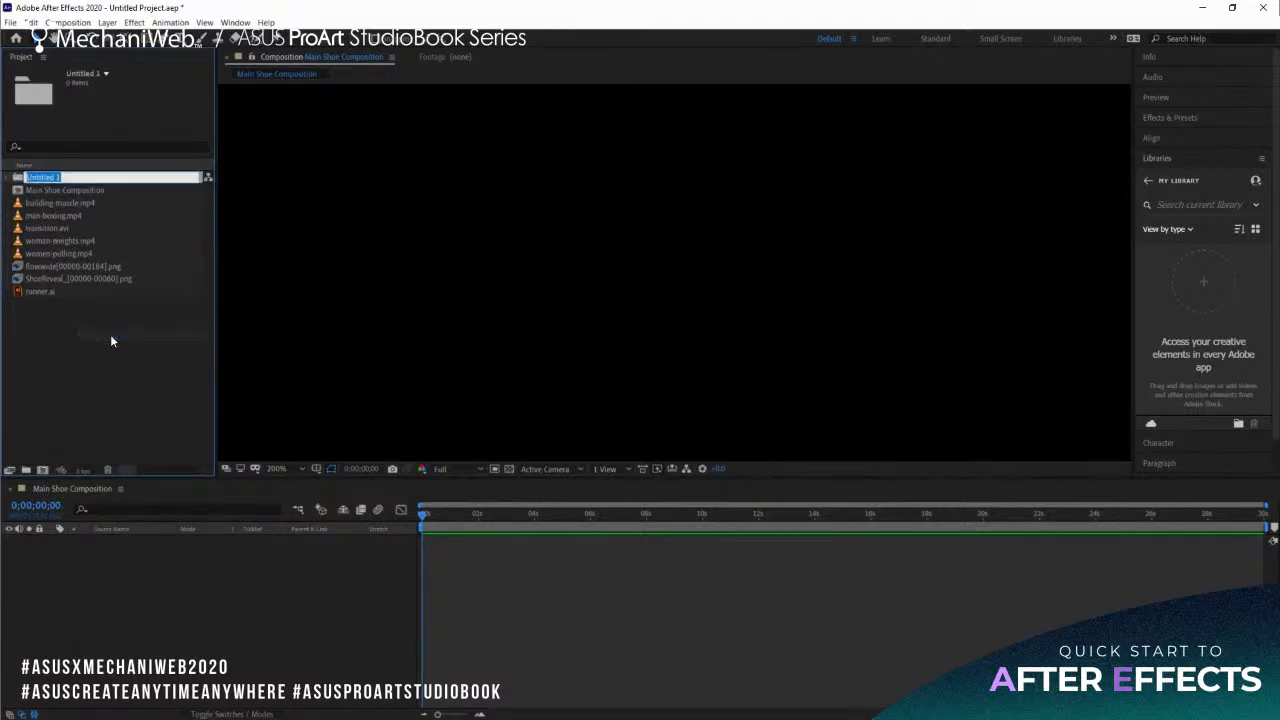
left_click(101, 343)
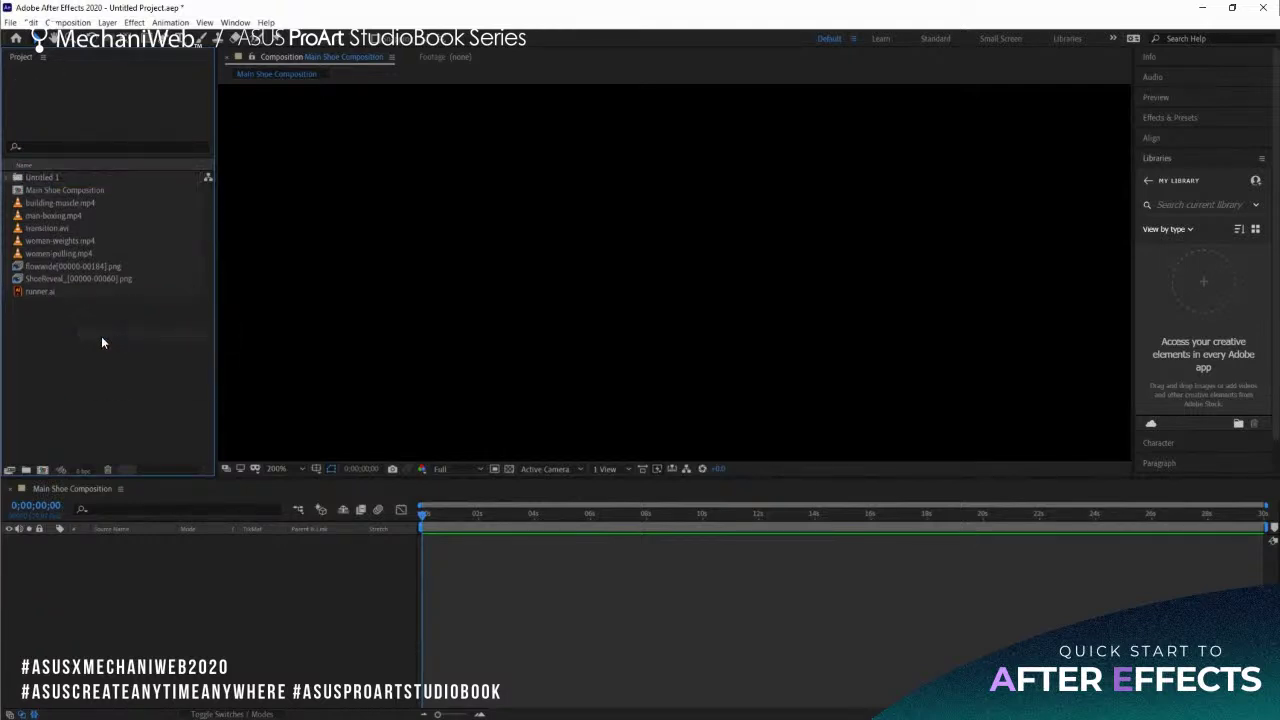
left_click(25, 472)
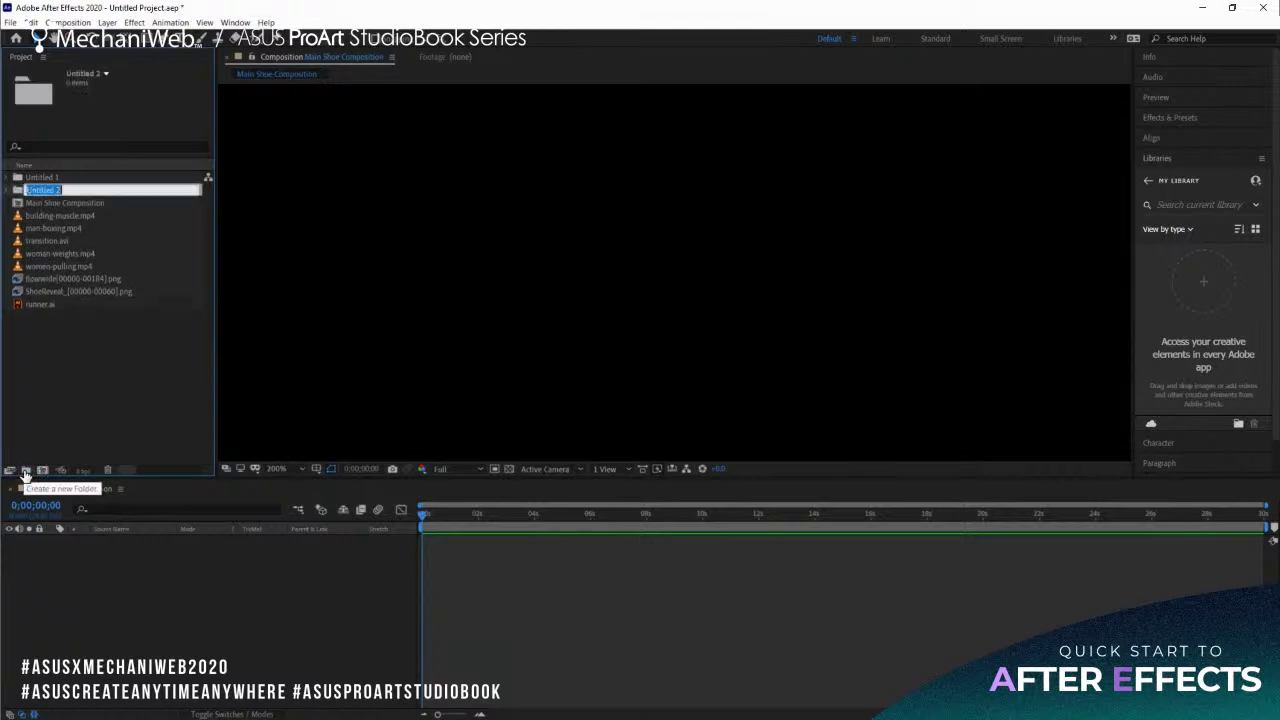
left_click(48, 358)
right_click(62, 341)
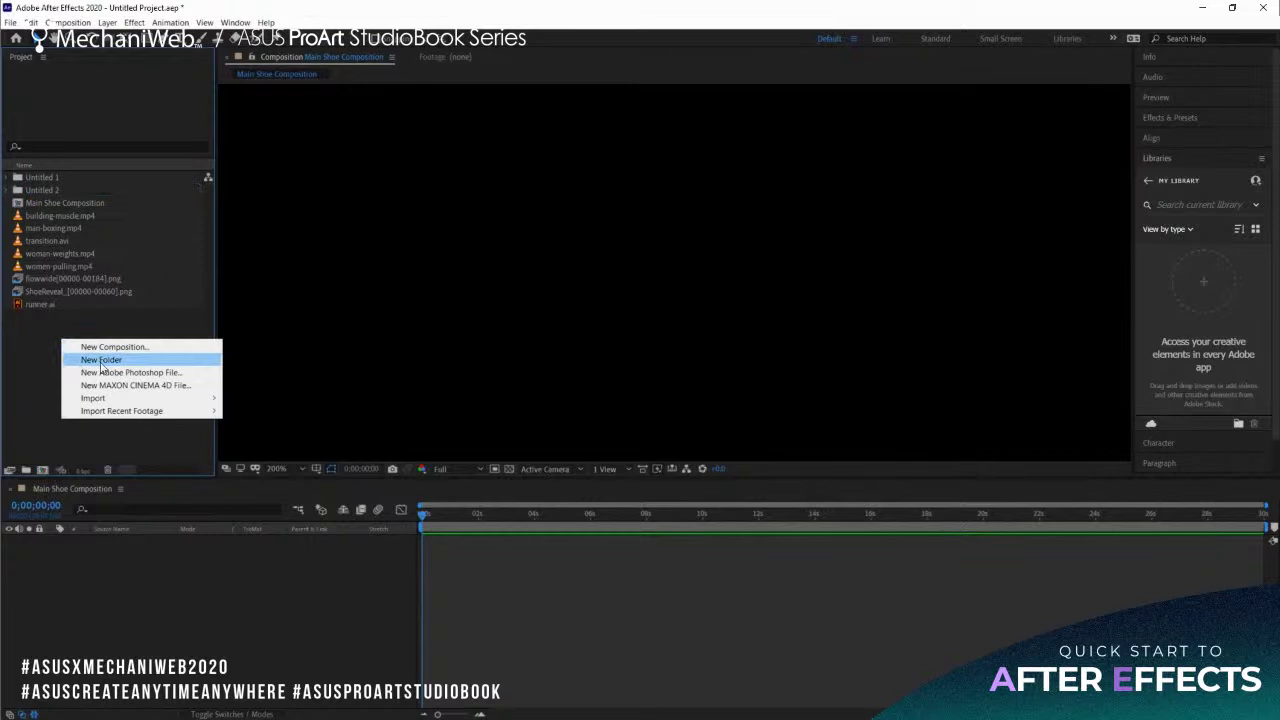
left_click(101, 360)
left_click(99, 368)
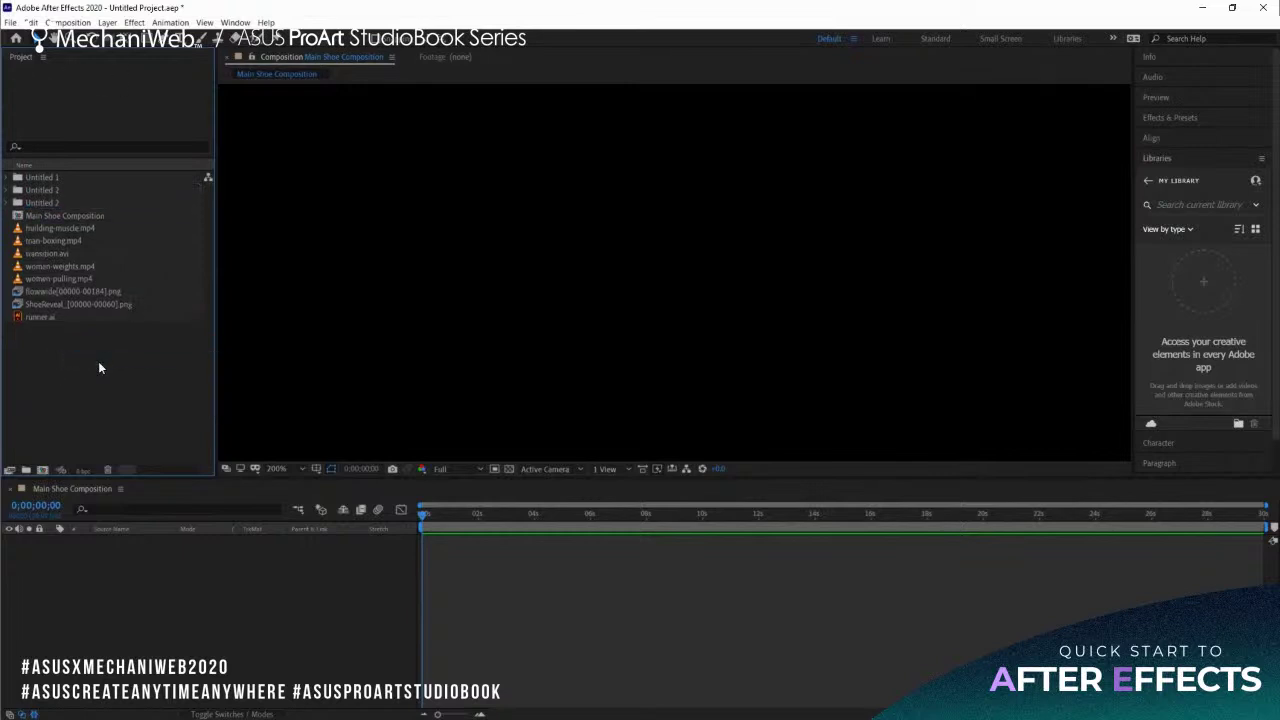
left_click(45, 178)
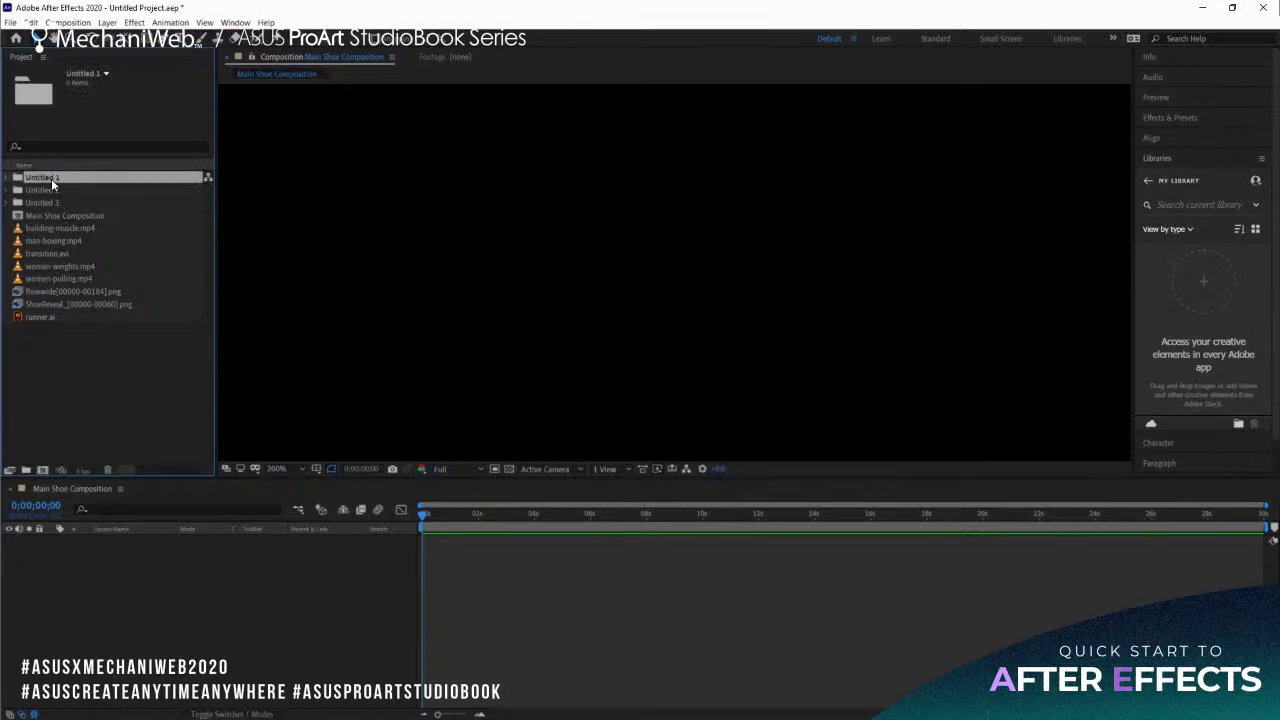
Rename the Untitled 1 folder to Composition.
key("Return")
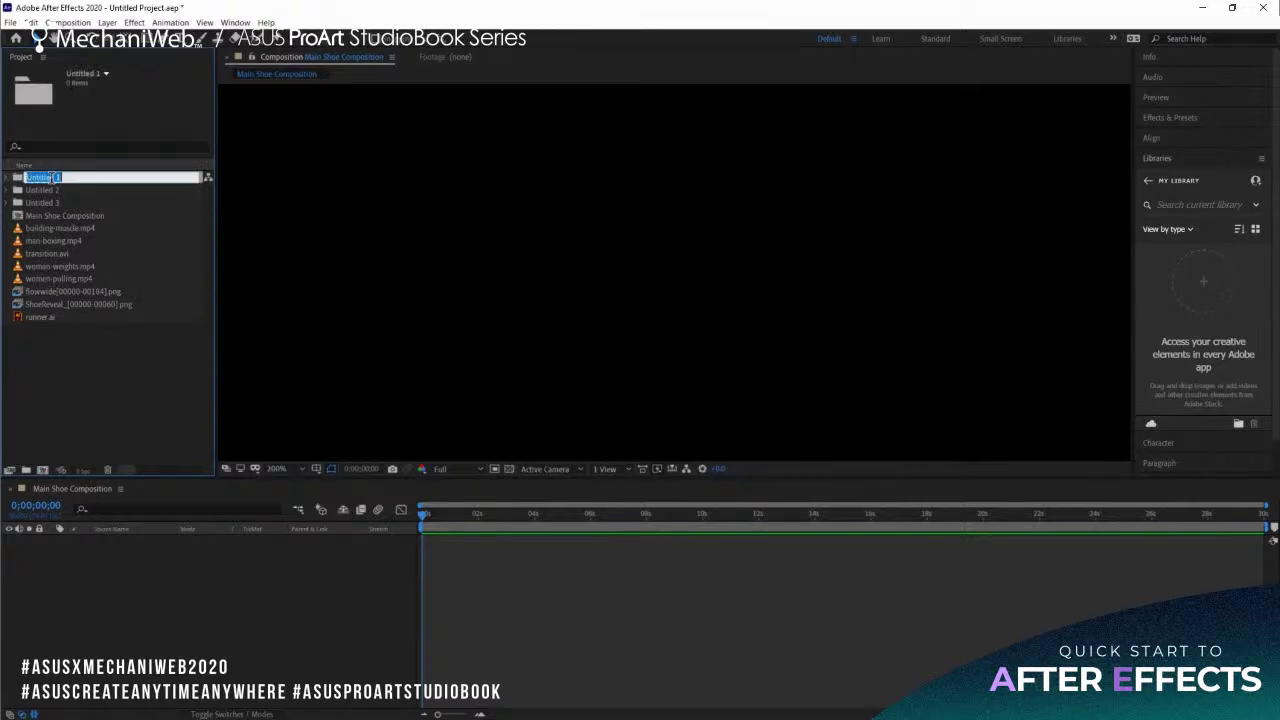
key("Return")
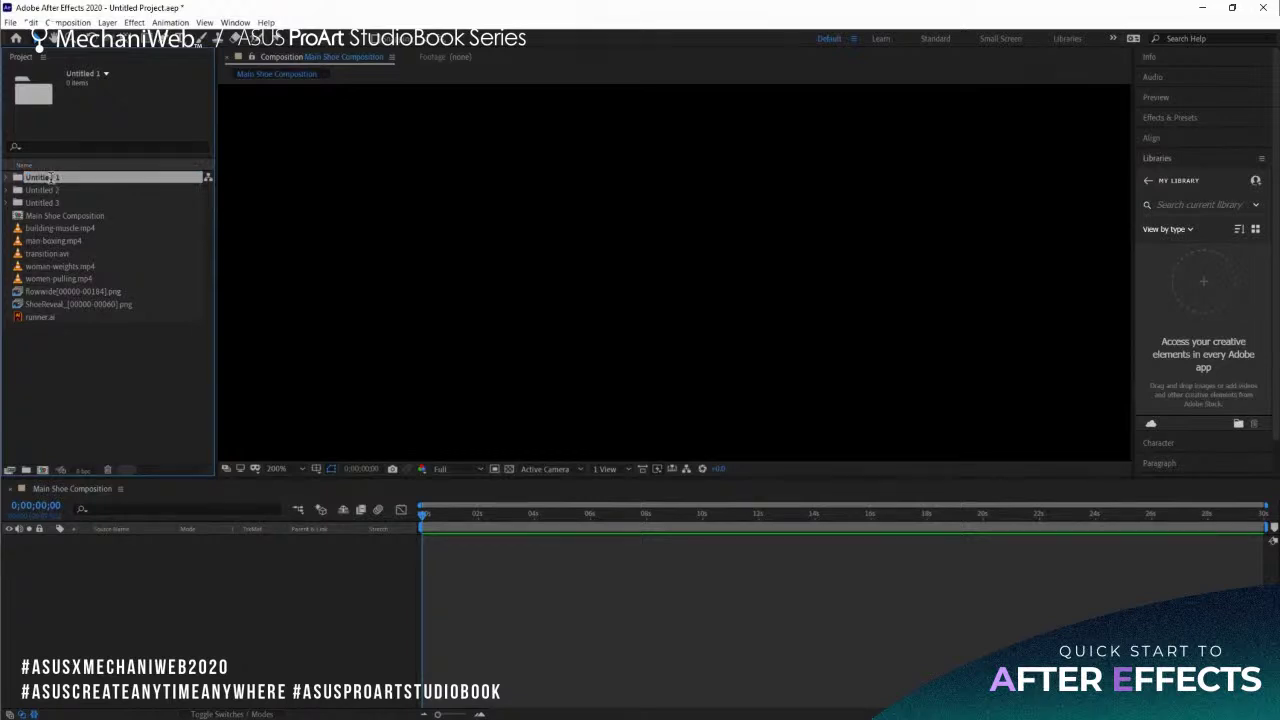
left_click(50, 178)
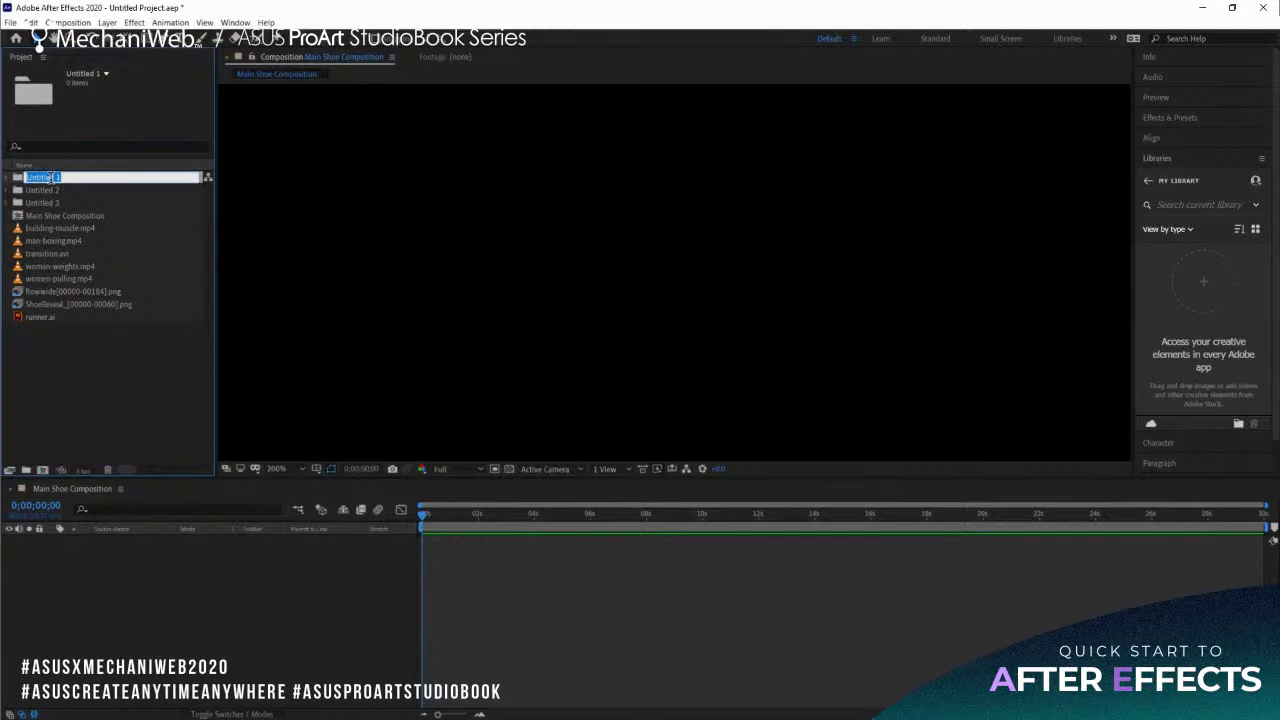
key("BackSpace")
type("Composition")
key("Return")
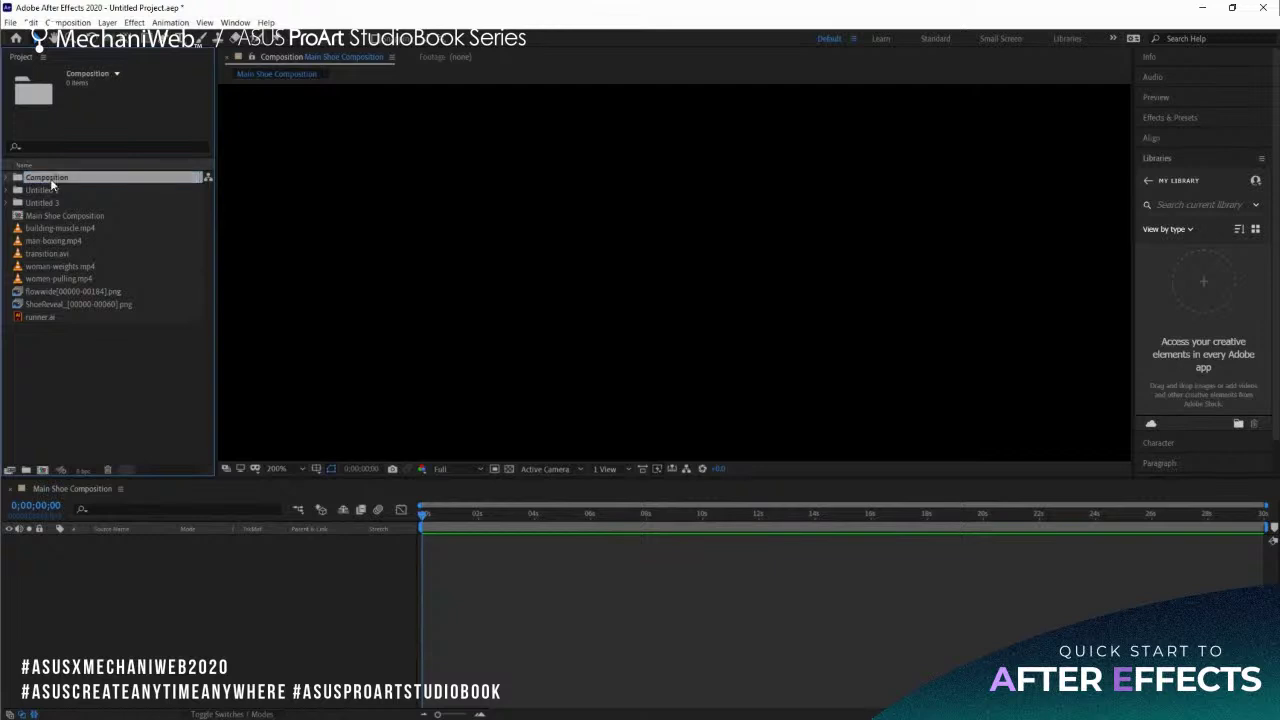
Rename the Untitled 2 folder to Footage.
left_click(40, 192)
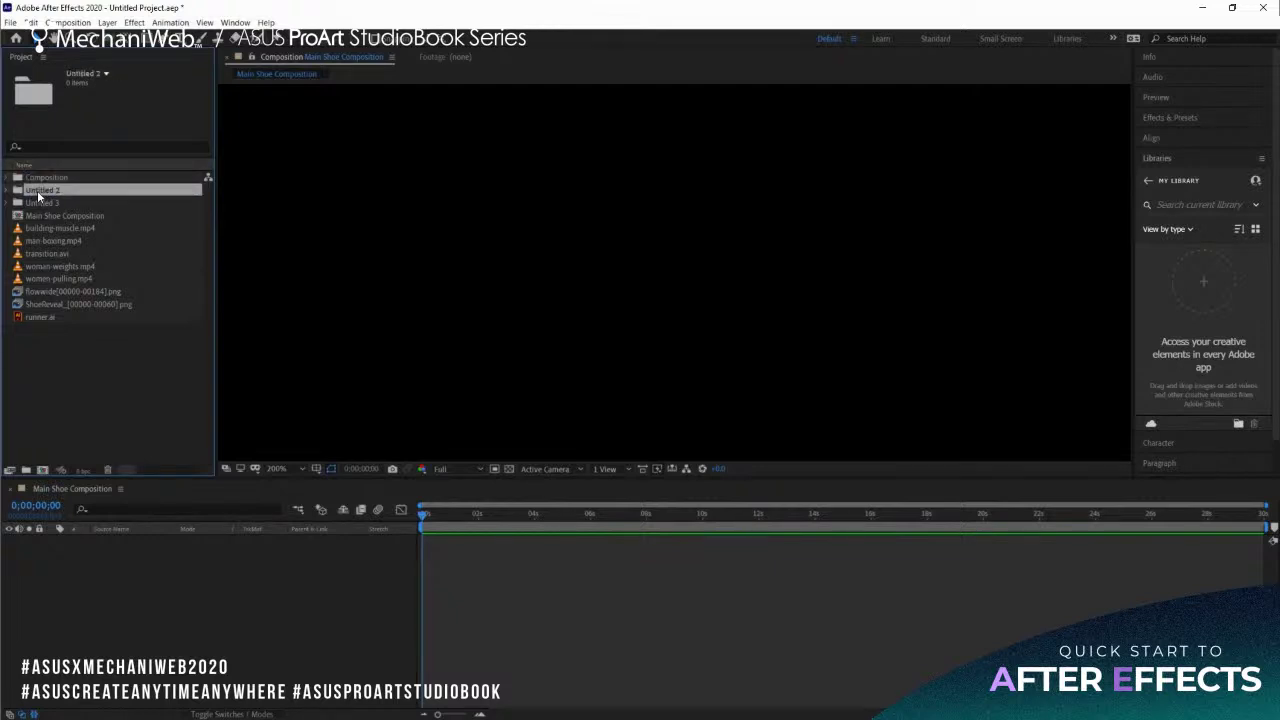
key("Return")
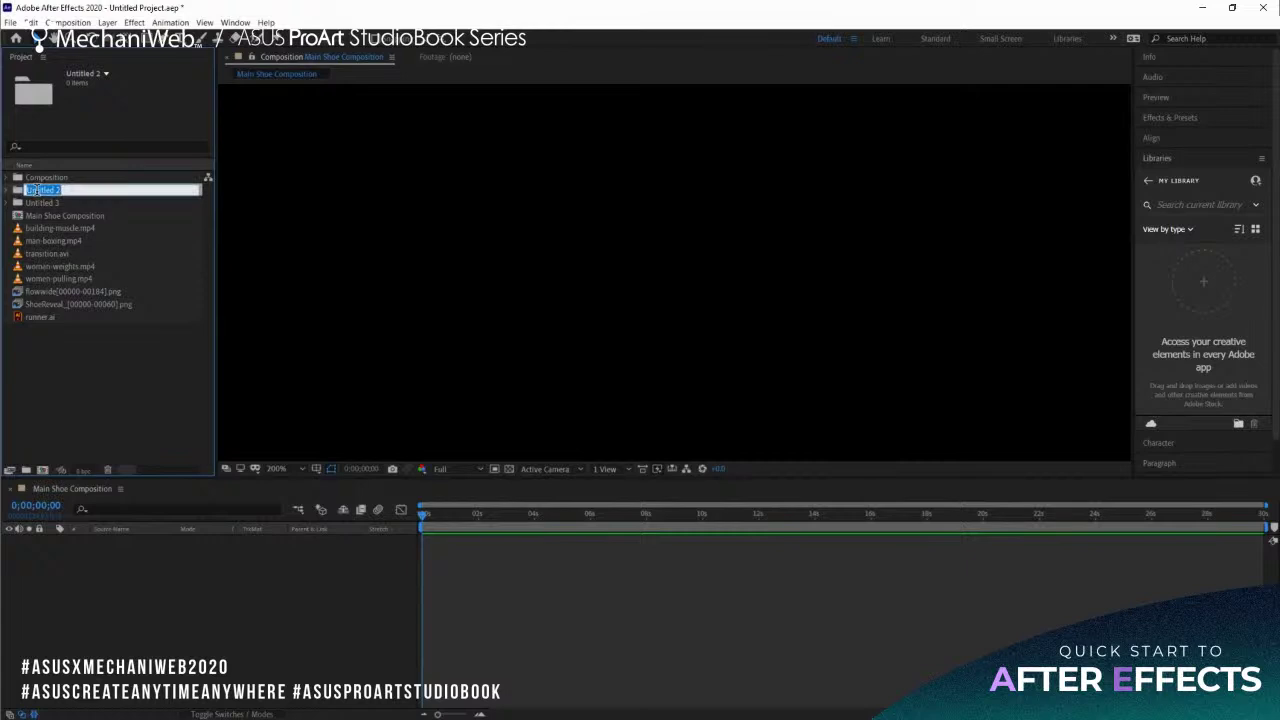
type("Footage")
key("Return")
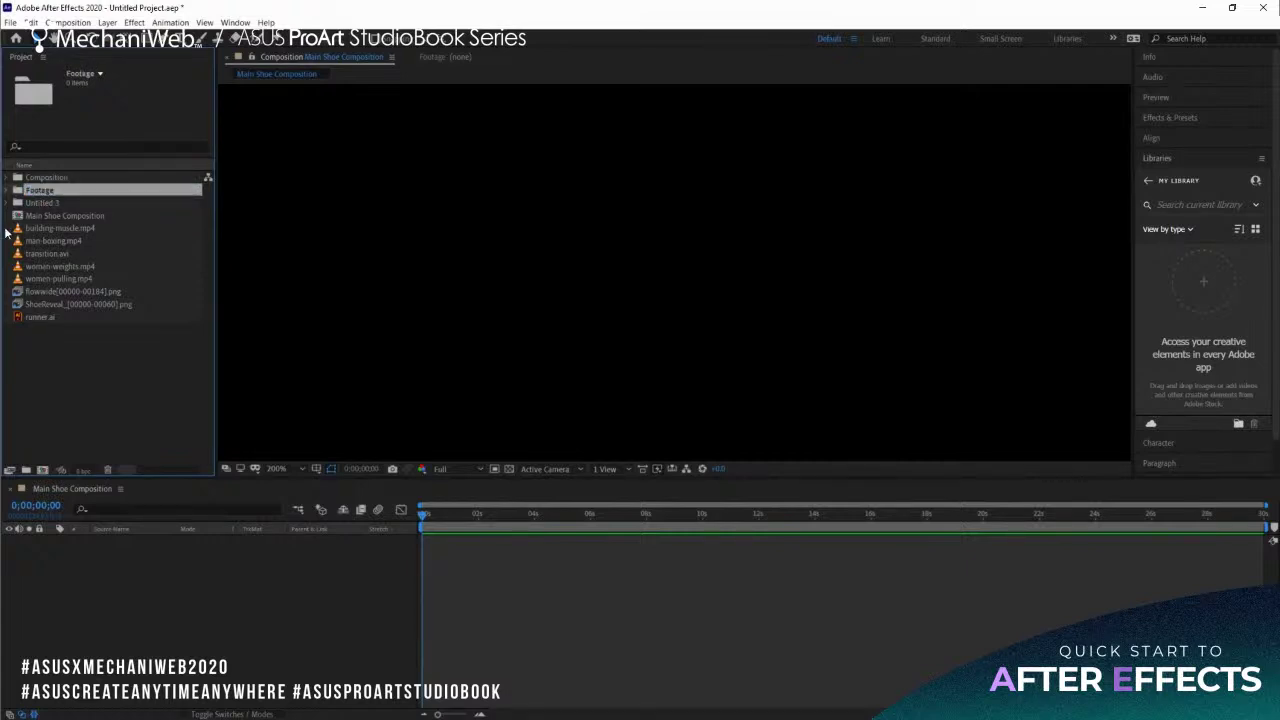
Rename the Untitled 3 folder to Graphics and select Main Shoe Composition.
left_click(46, 202)
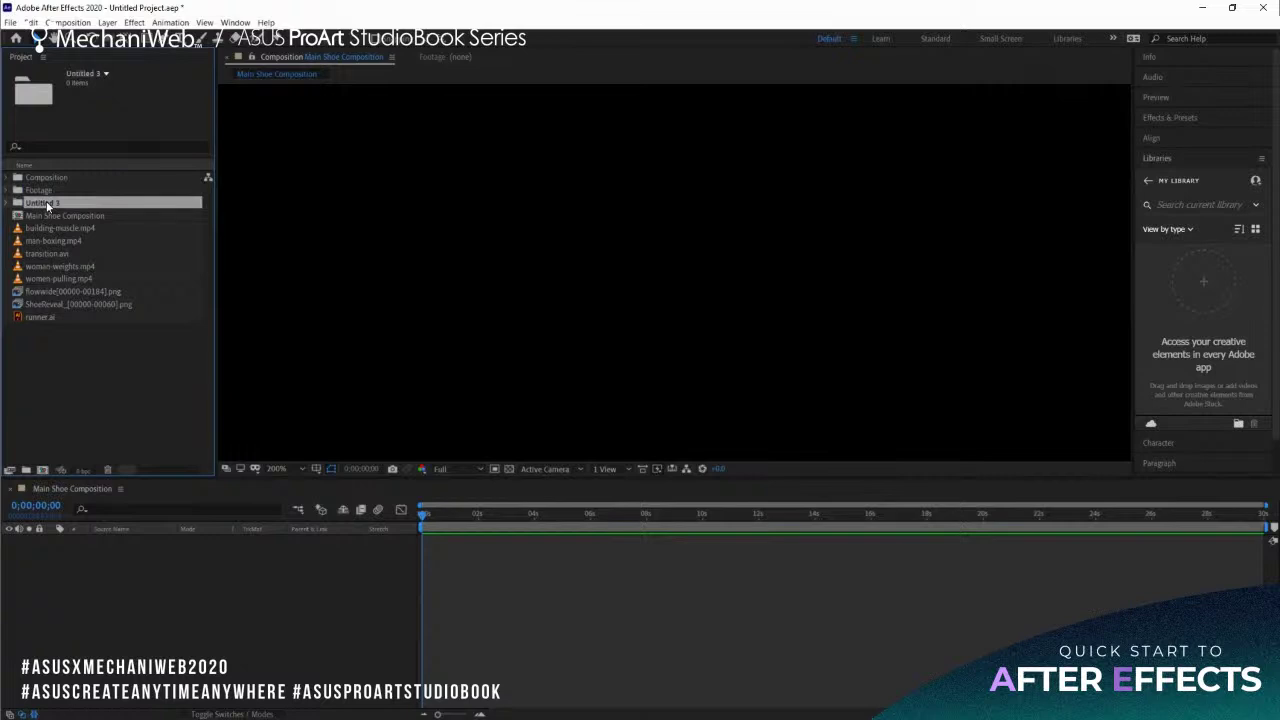
key("Return")
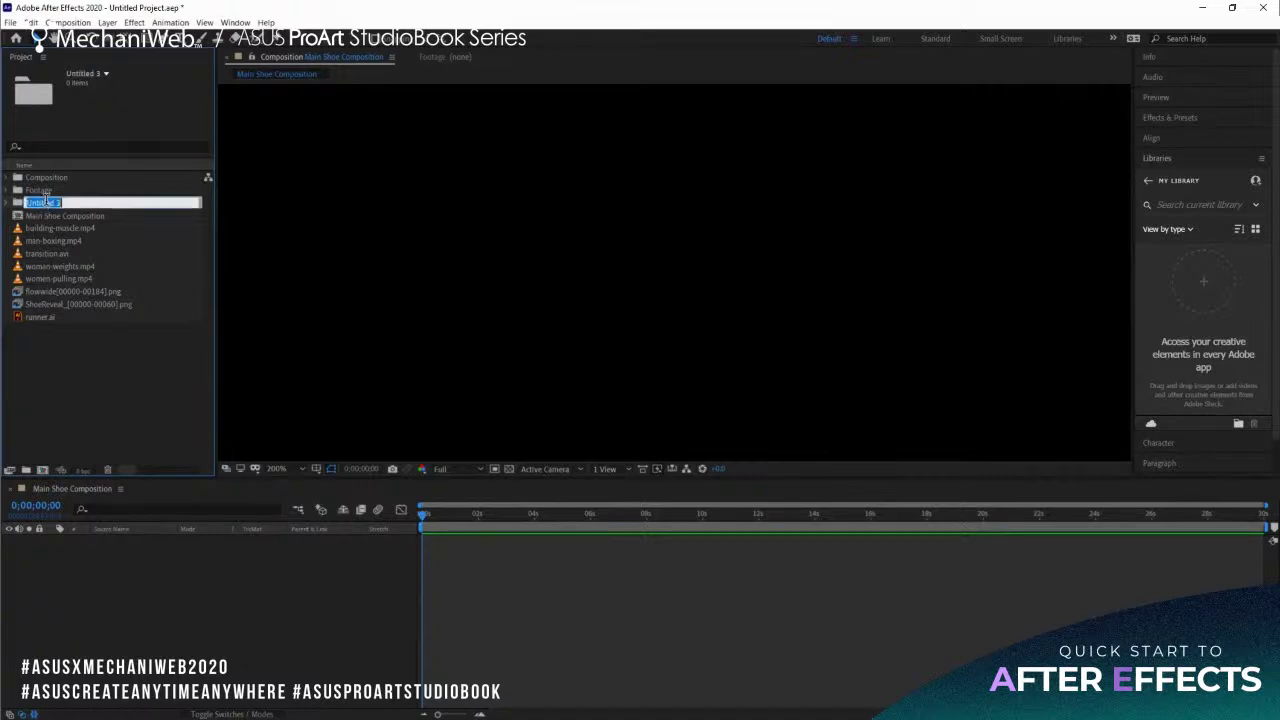
type("Graphics")
key("Return")
left_click(82, 355)
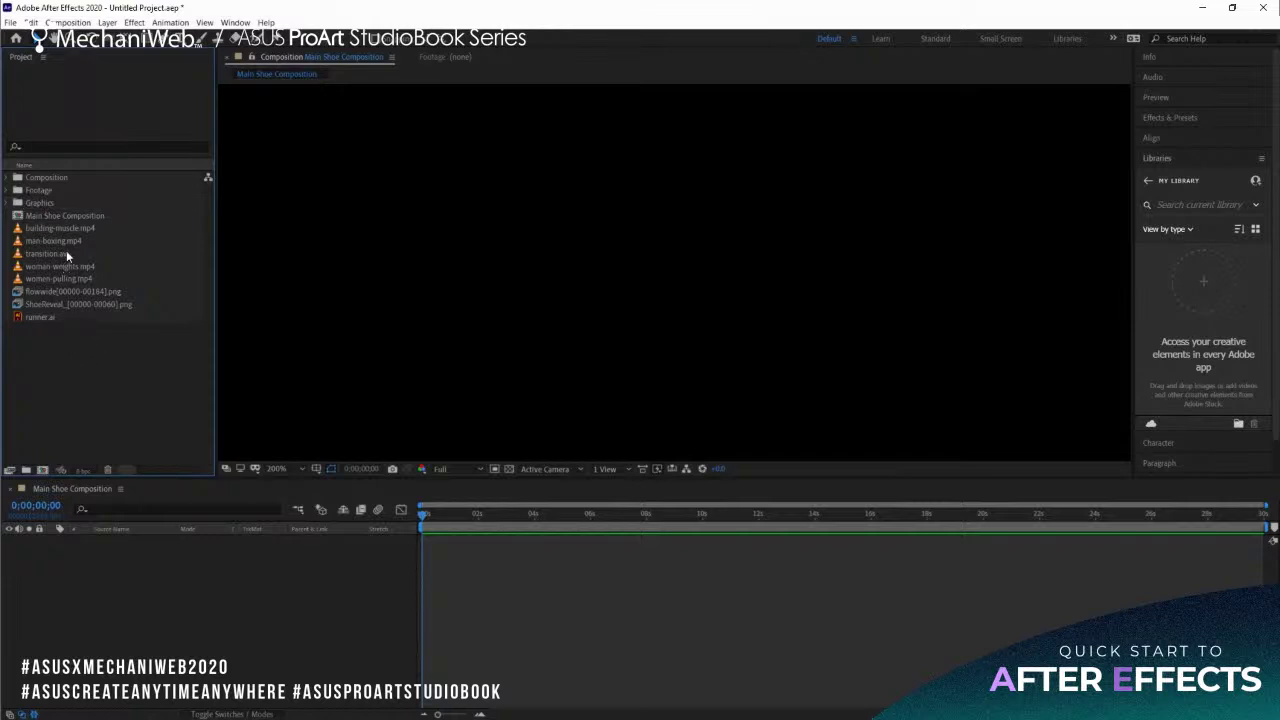
left_click(64, 216)
Move Main Shoe Composition into the Composition folder, then look over each footage item.
left_click_drag(64, 215, 51, 177)
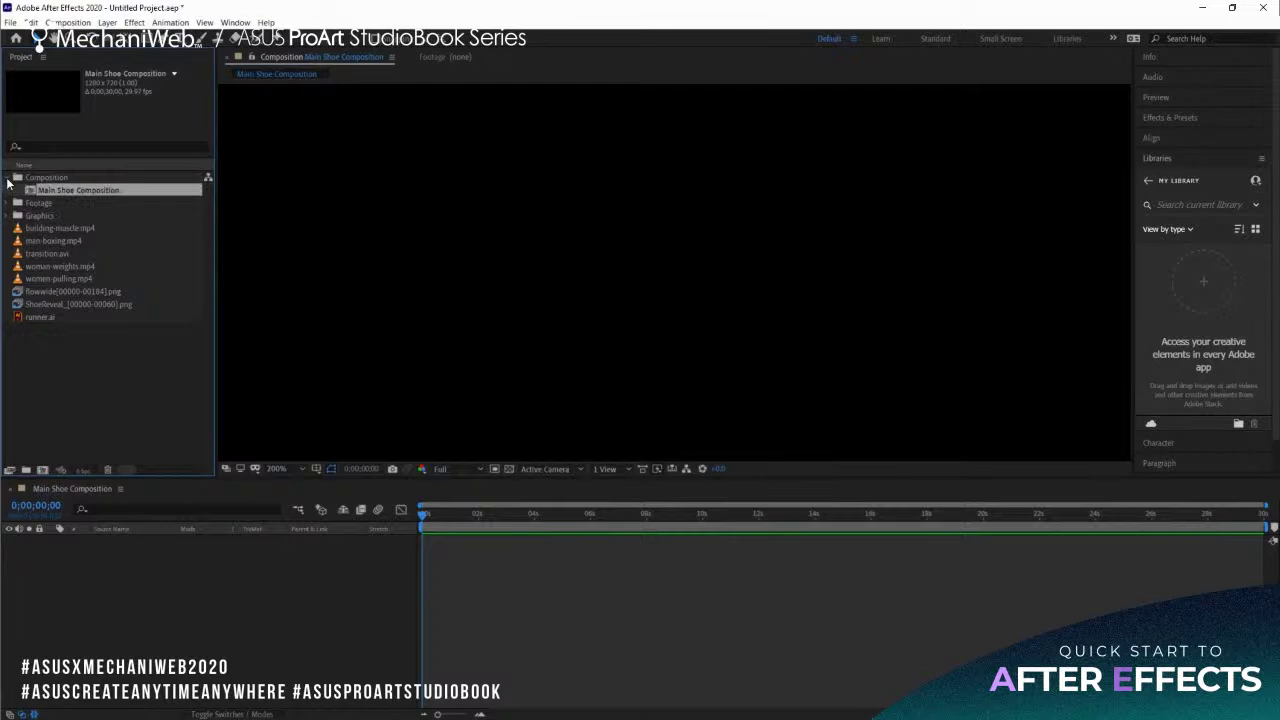
left_click(7, 178)
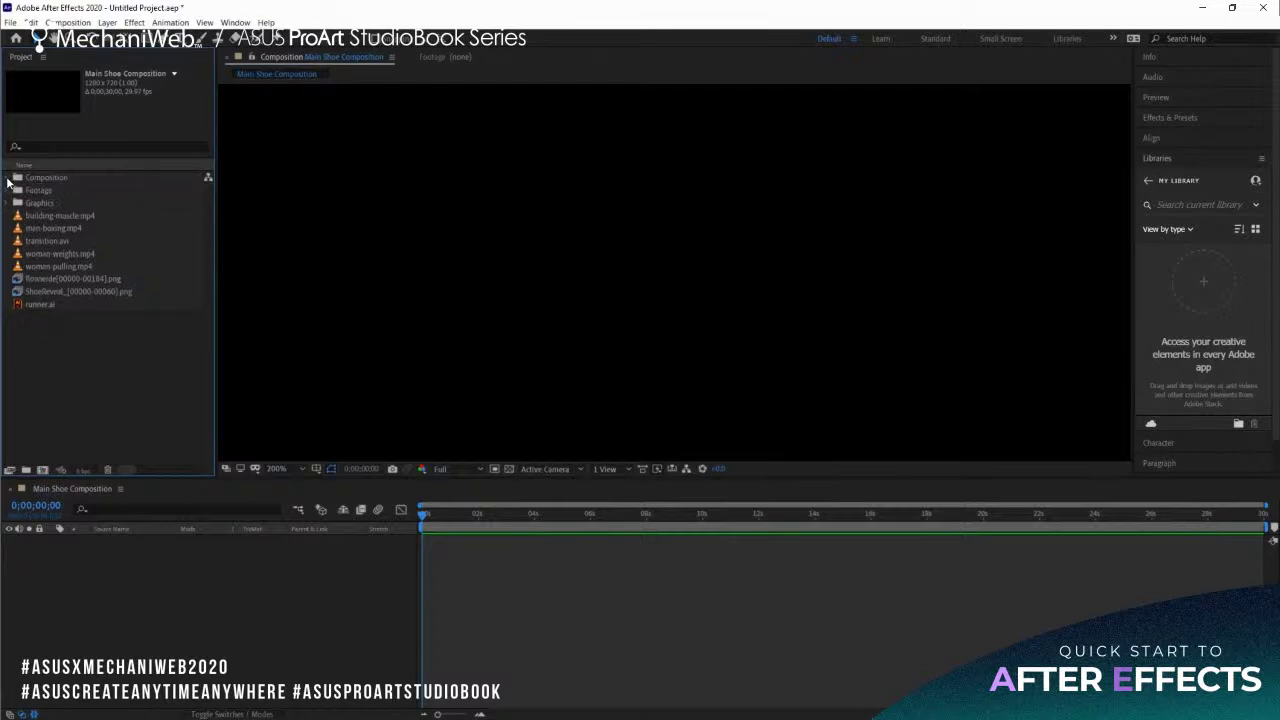
left_click(74, 213)
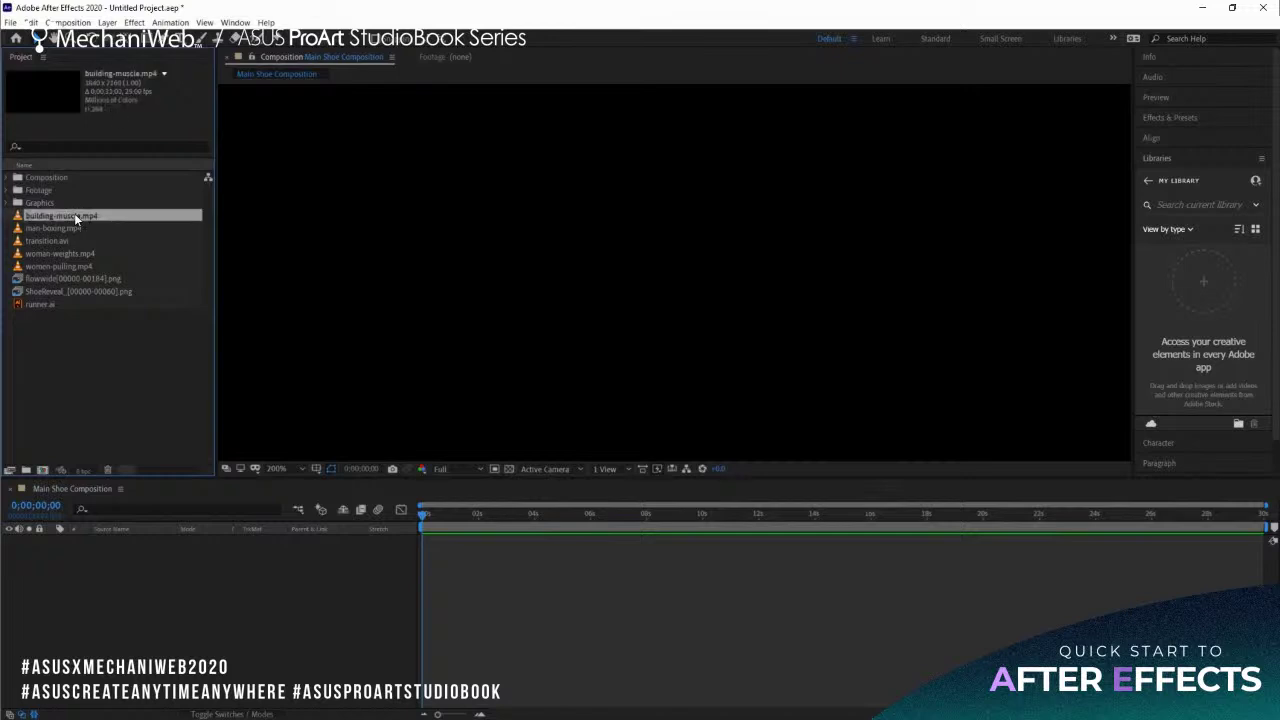
key("Down")
key("Down")
left_click(52, 253)
left_click(52, 266)
left_click(55, 278)
left_click(56, 291)
left_click(59, 279)
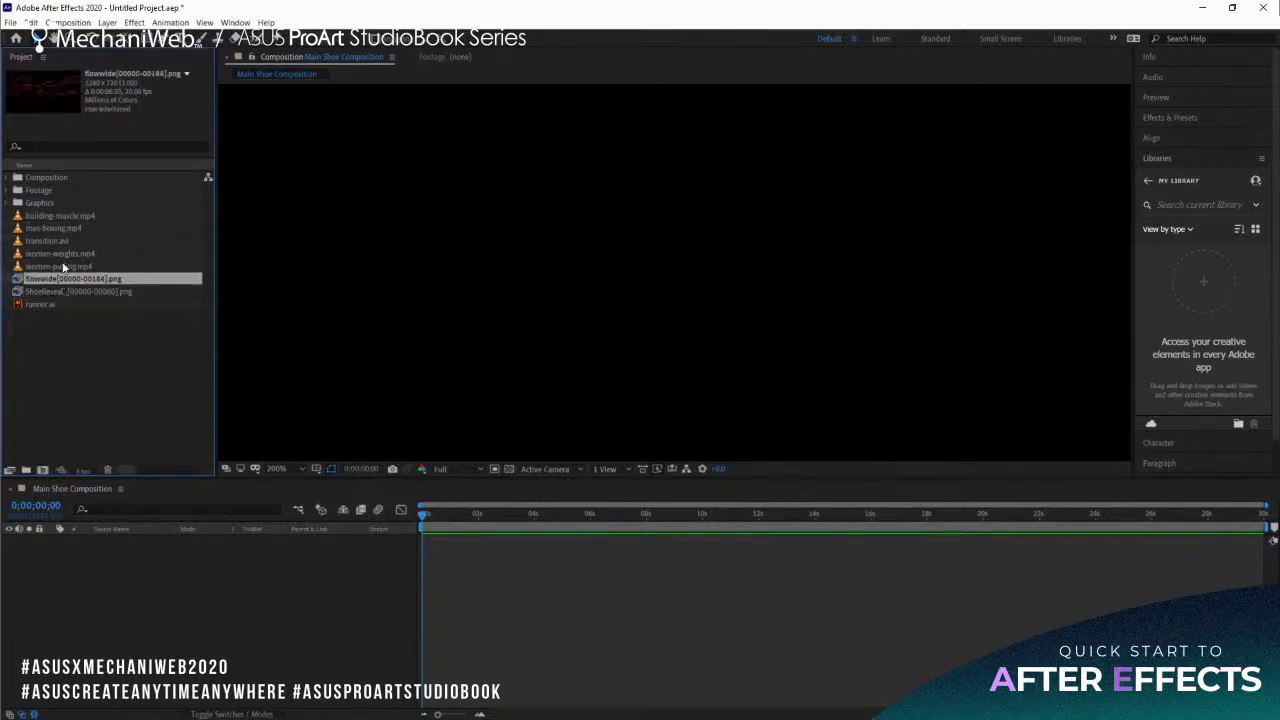
left_click(63, 266)
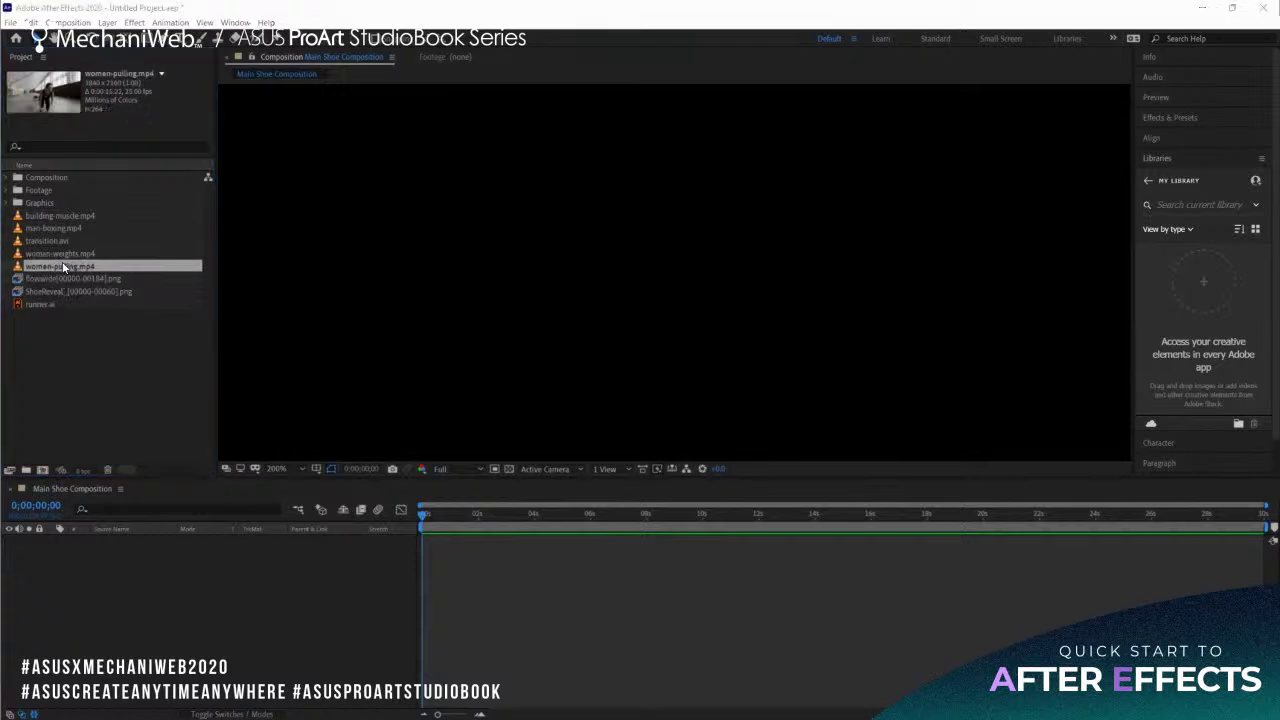
Move the seven items from building-muscle.mp4 through the ShoeReveal sequence into the Footage folder.
left_click(69, 218)
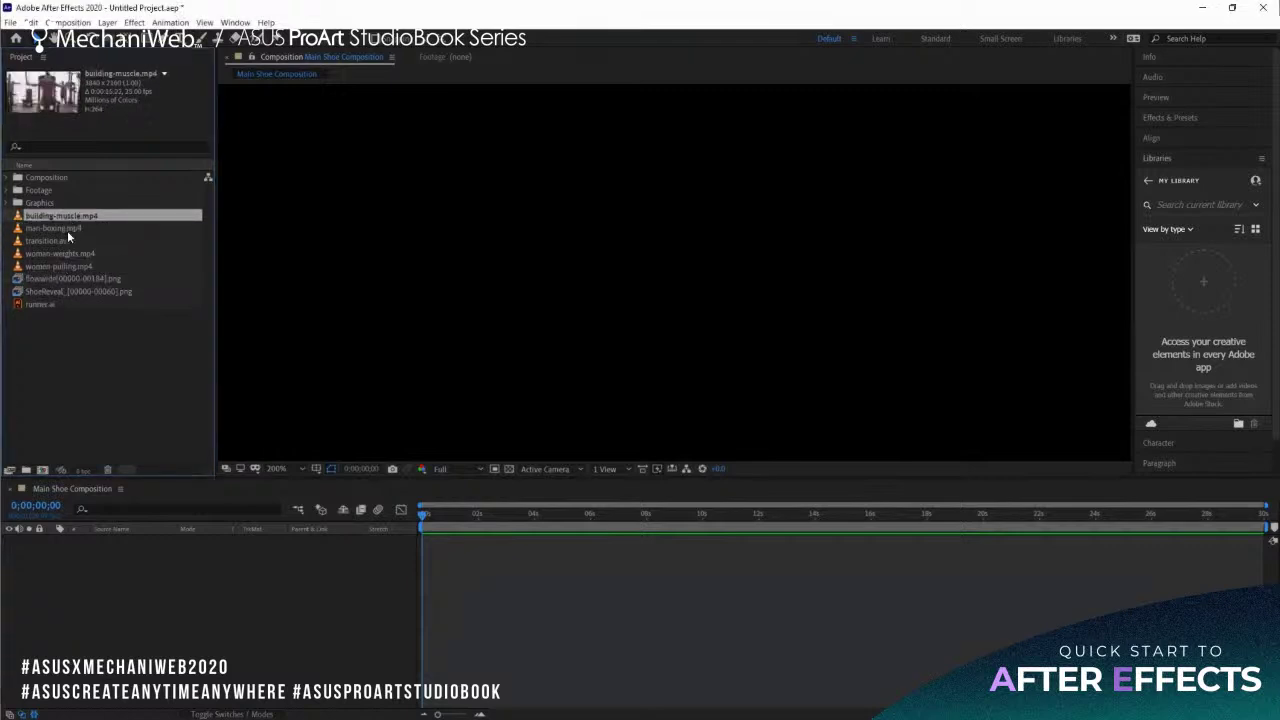
left_click(68, 289, "shift")
left_click_drag(95, 214, 42, 196)
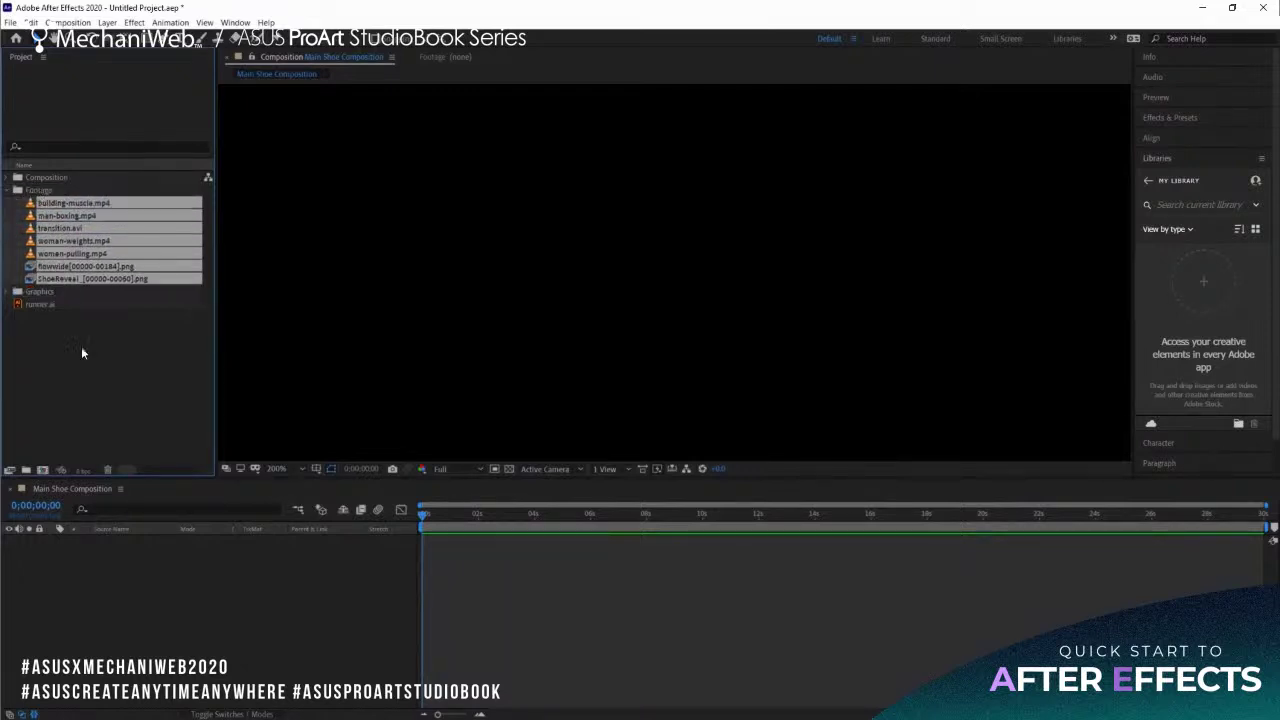
Move runner.ai into the Graphics folder and collapse the Graphics and Footage folders.
left_click(61, 329)
left_click(41, 305)
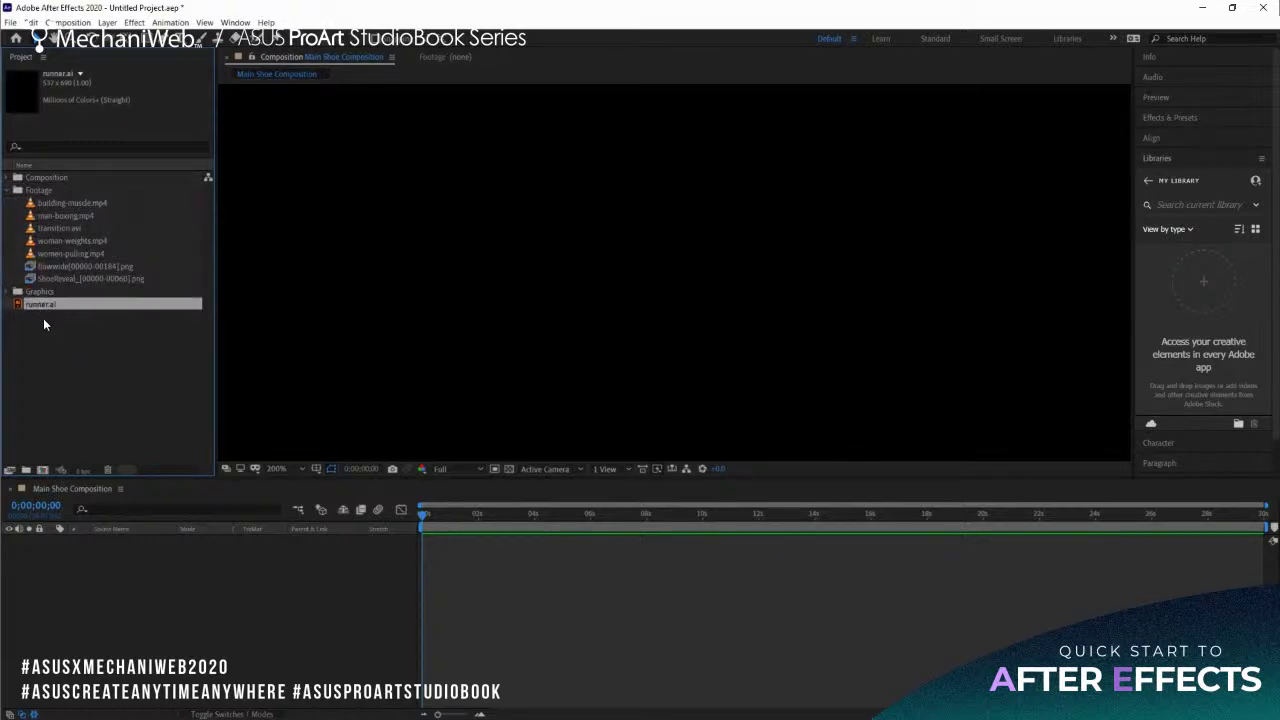
mouse_move(30, 312)
left_mouse_down()
mouse_move(48, 322)
mouse_move(80, 290)
mouse_move(43, 296)
left_mouse_up()
left_click(8, 291)
left_click(8, 190)
left_click(98, 292)
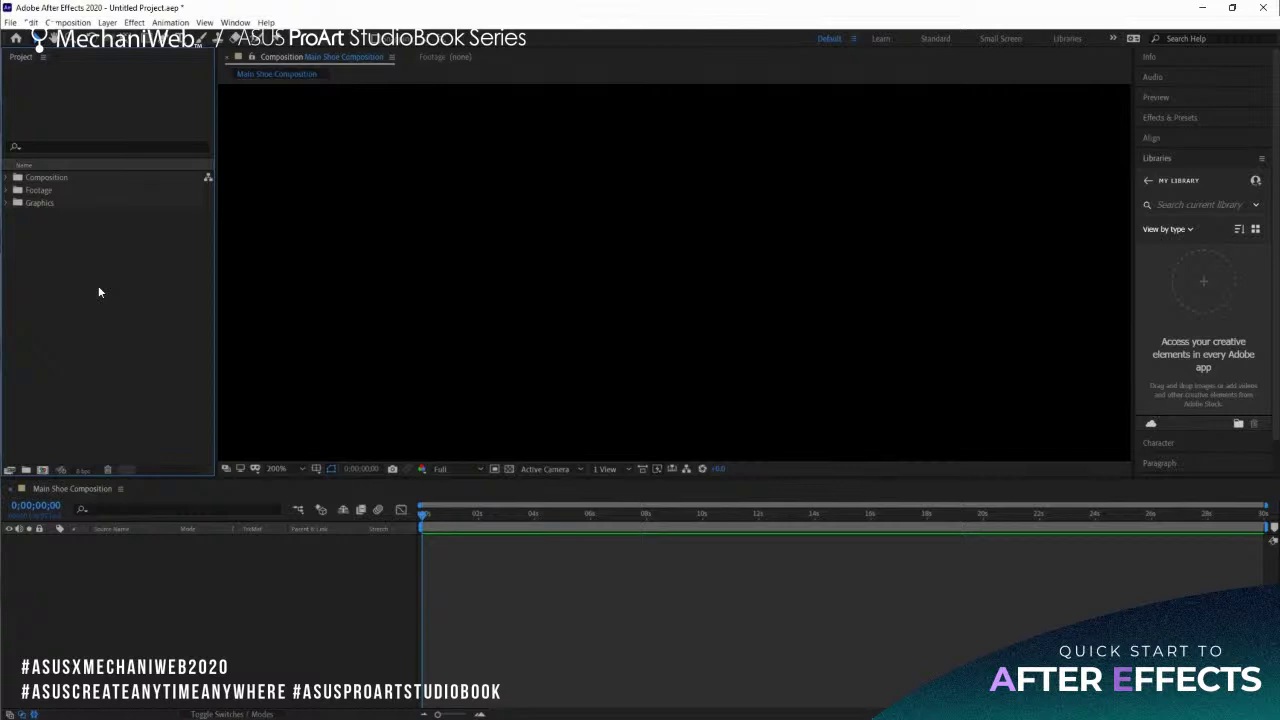
Save the project as 01.aep in the pasted QuickStartAE folder path.
key("ctrl+s")
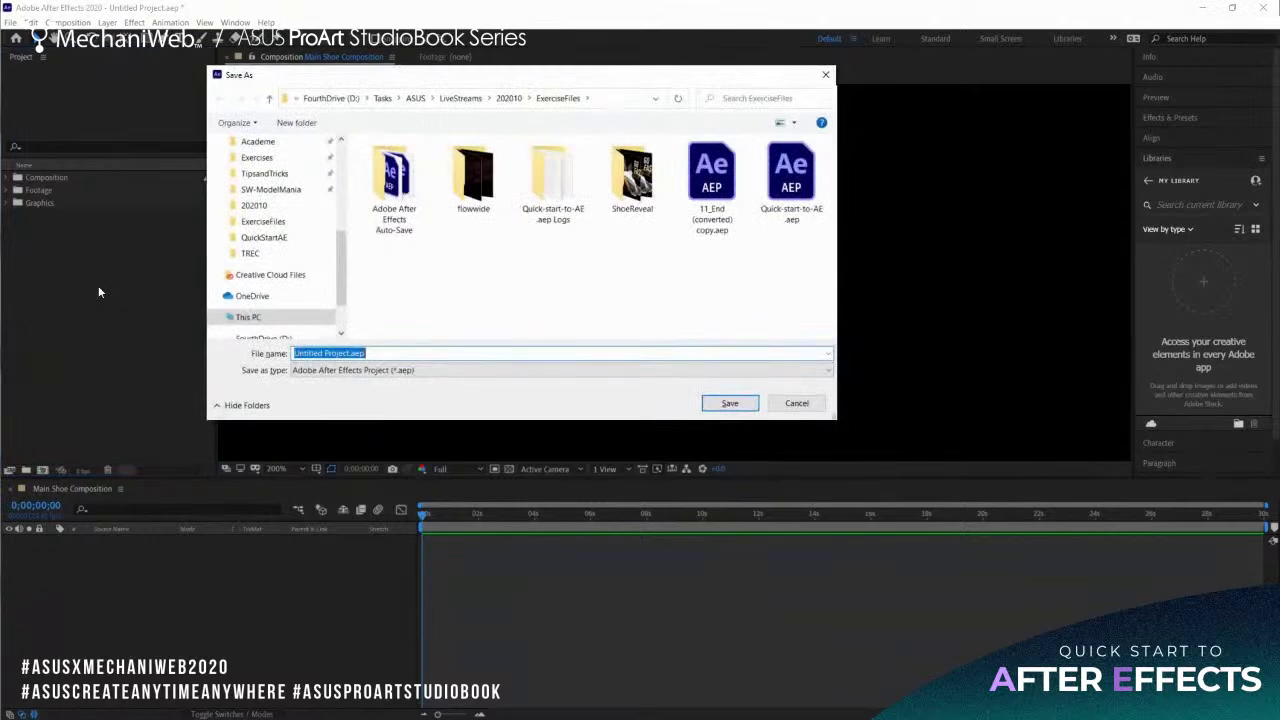
type("C:\\Users\\jomarc700\\Documents\\Exercises\\QuickStartAE")
key("Return")
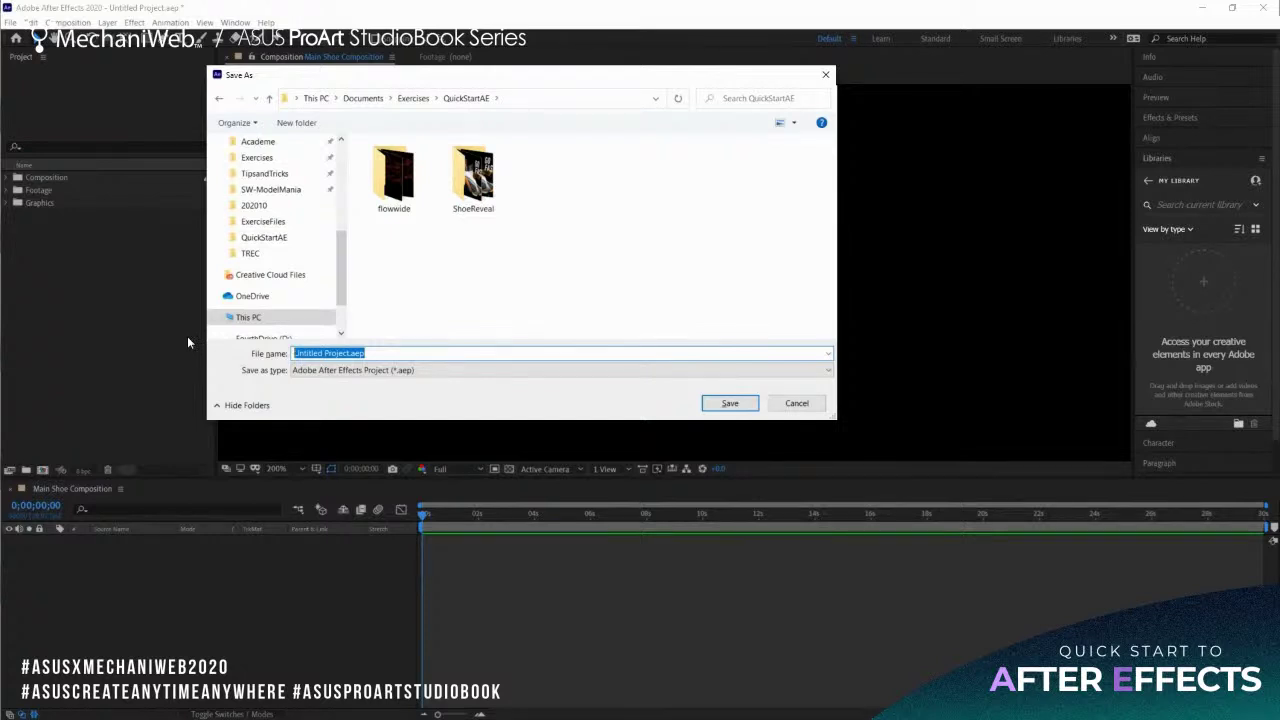
type("0")
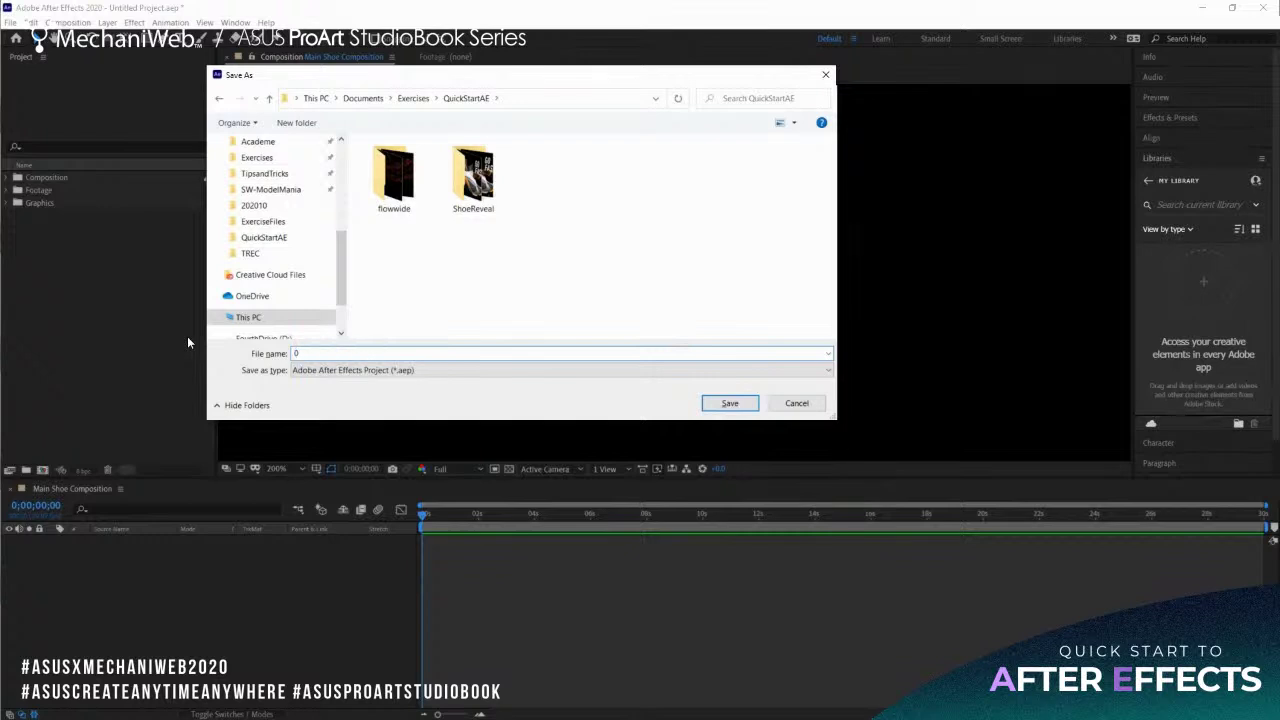
type("1")
left_click(729, 403)
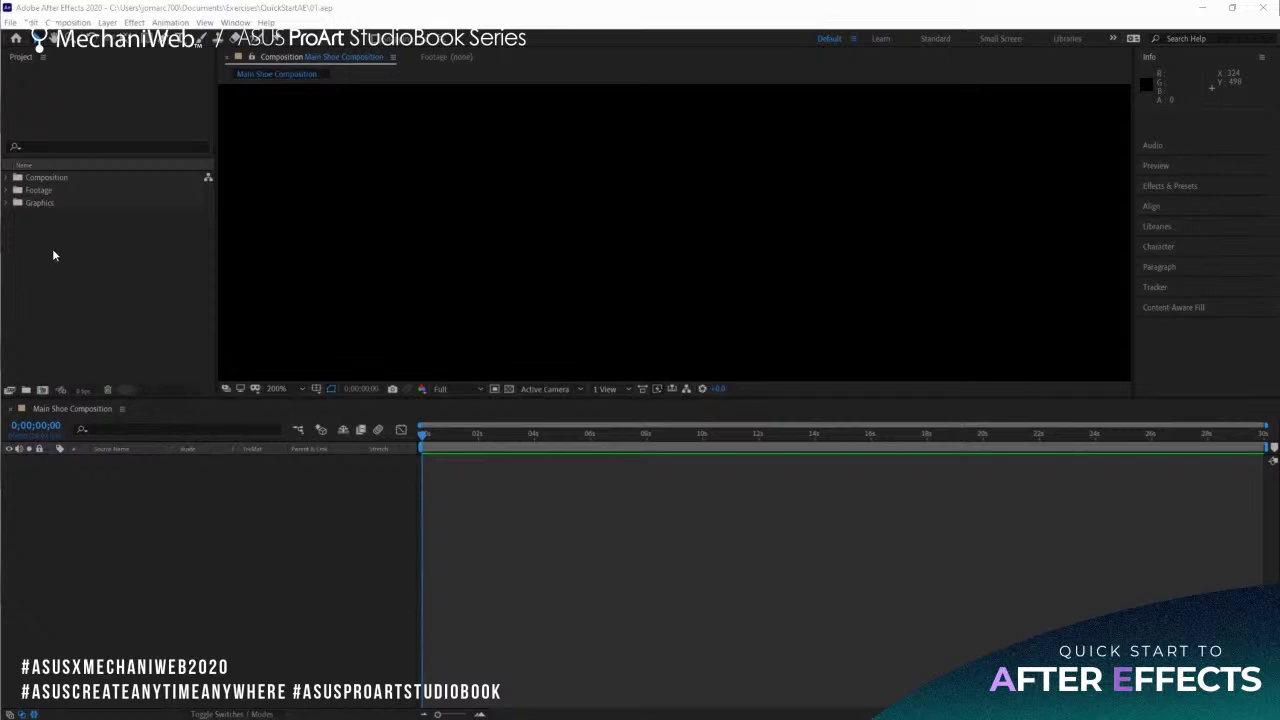
left_click(8, 190)
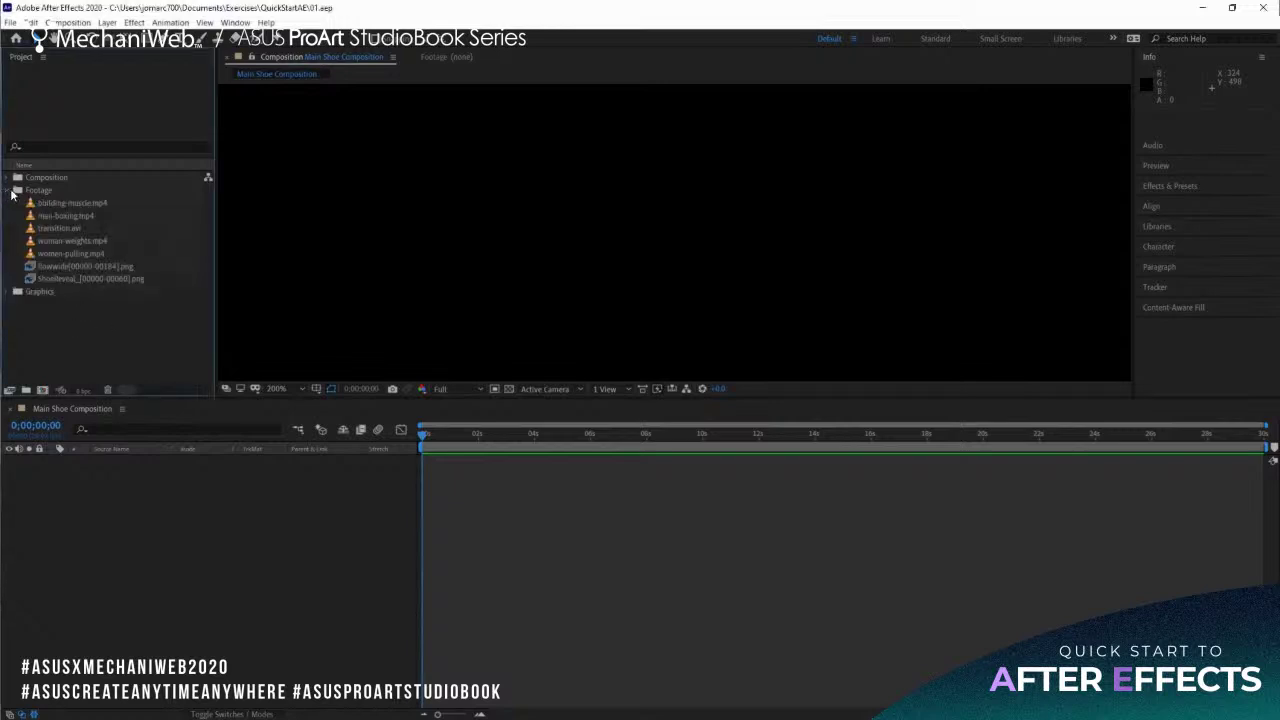
Drag woman-weights.mp4 from the Footage folder into the Main Shoe Composition timeline as layer 1.
left_click(62, 203)
left_click(62, 214)
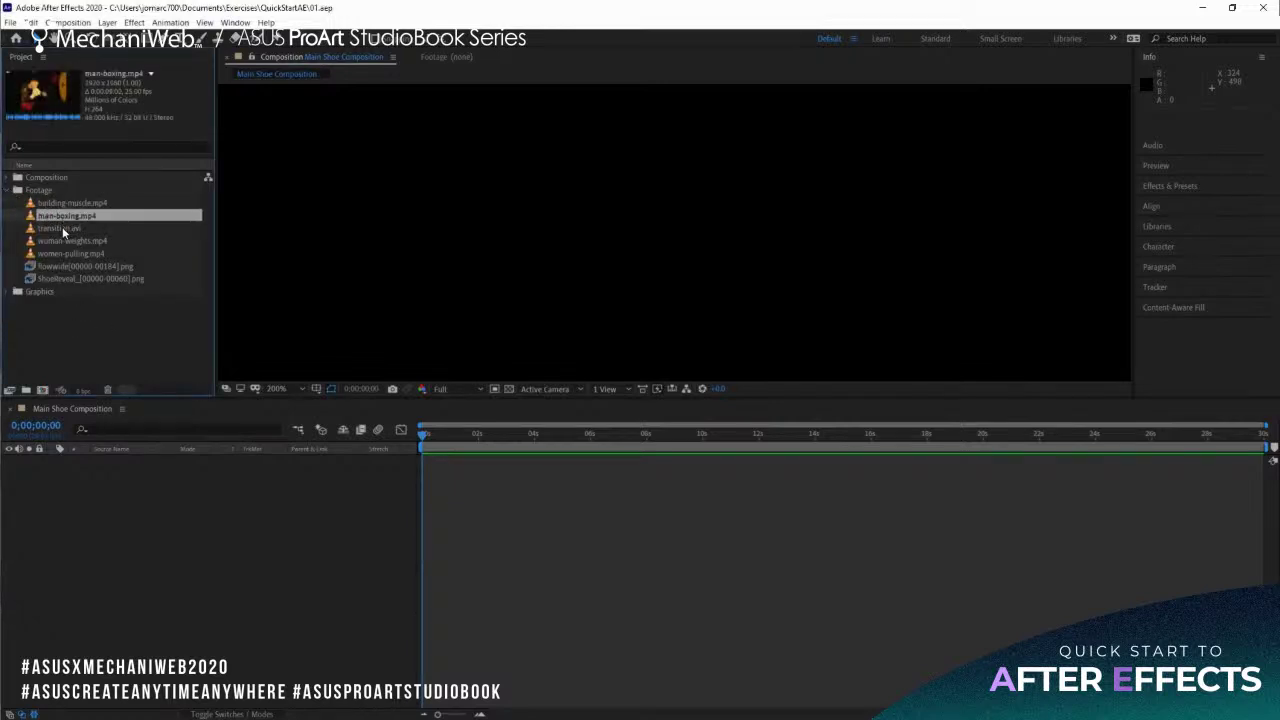
left_click(62, 227)
left_click(60, 240)
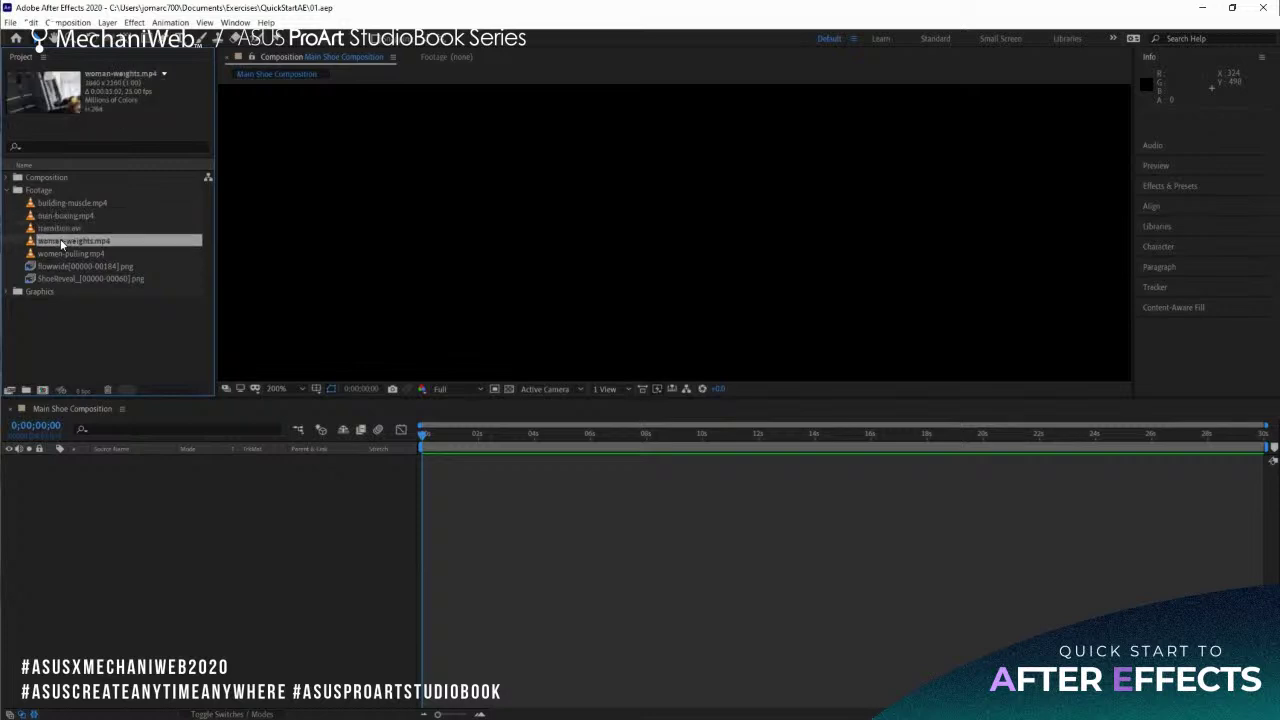
left_click(70, 252)
left_click(66, 241)
left_click_drag(70, 240, 133, 494)
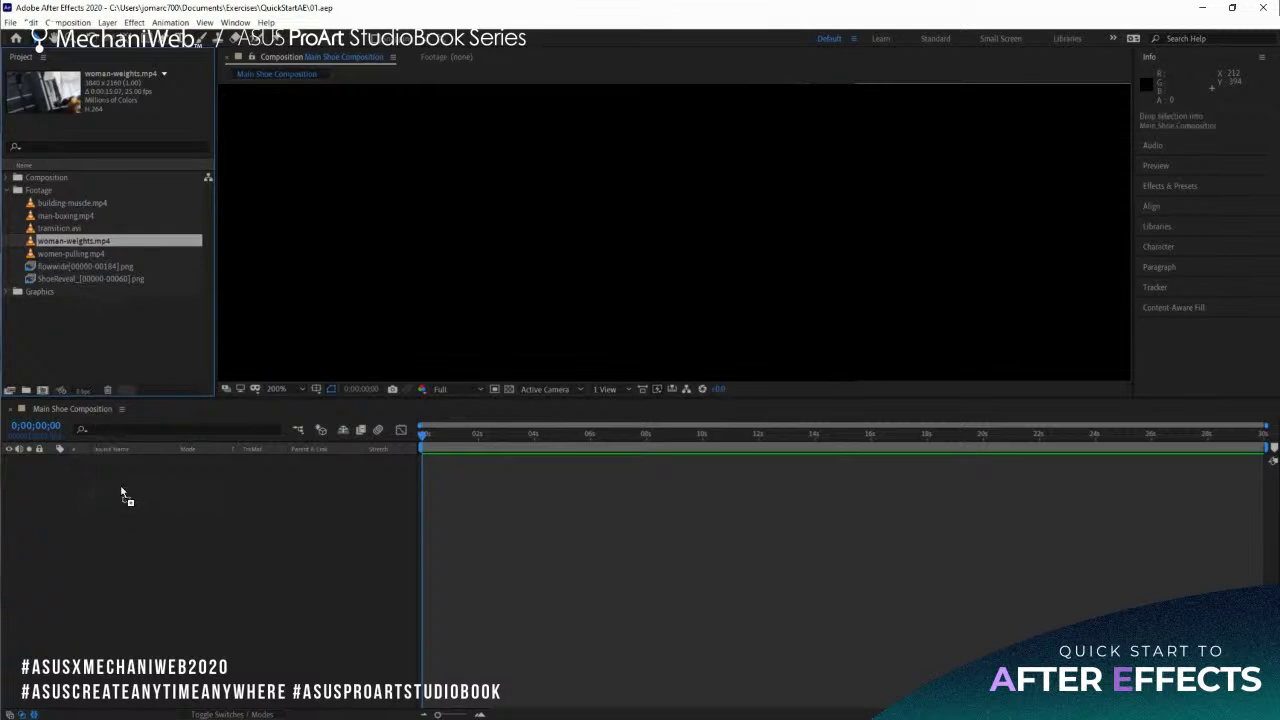
left_click_drag(147, 497, 122, 487)
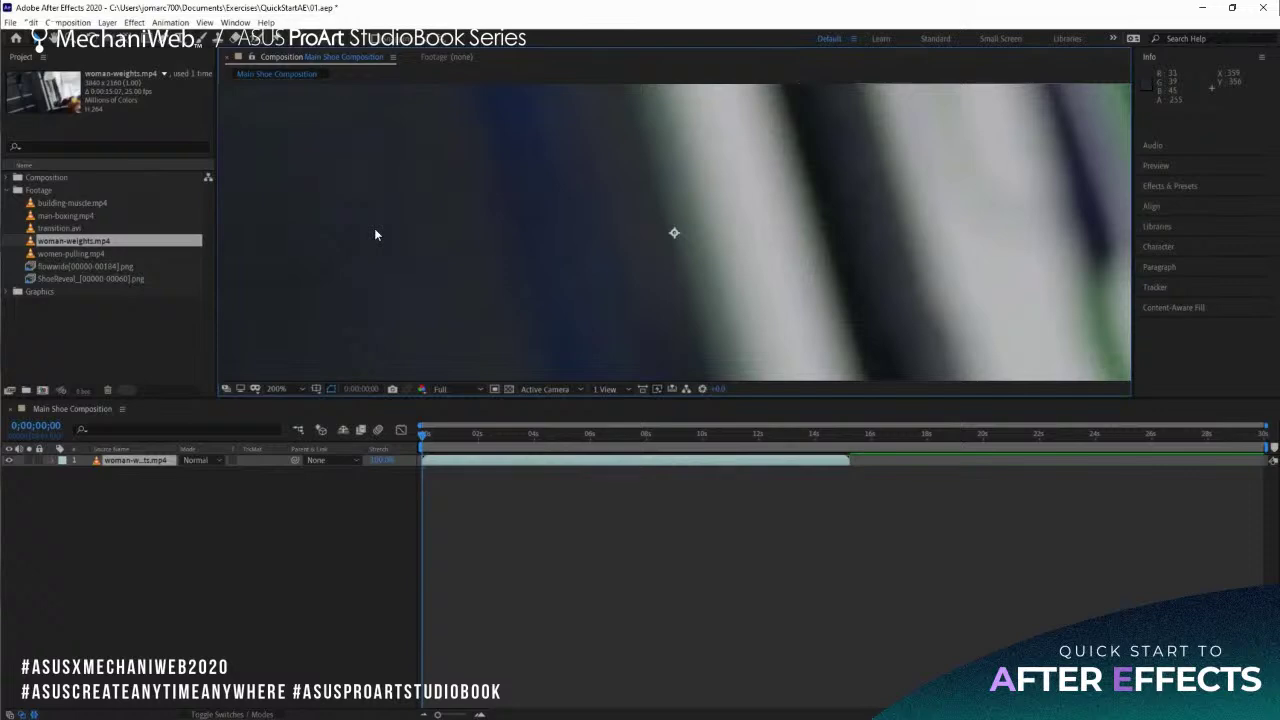
left_click(301, 388)
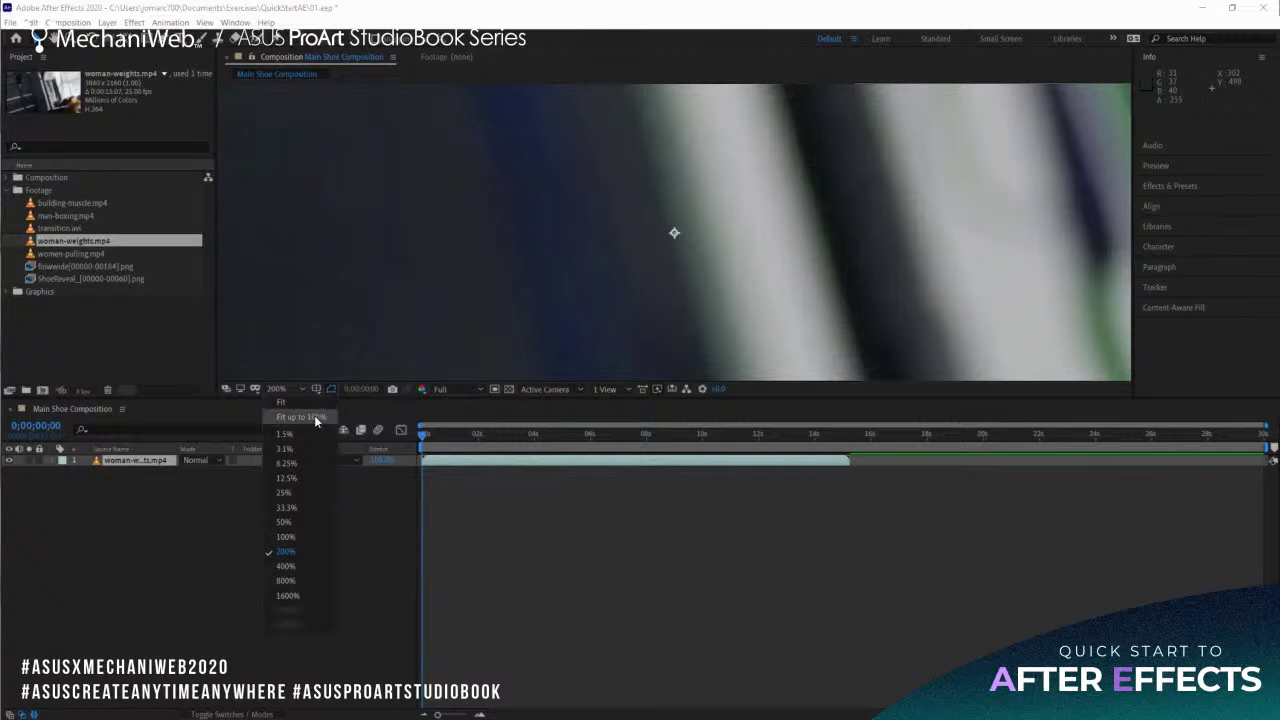
Set the viewer to Fit up to 100%, then zoom out to 12.5% to see the 3840×2160 clip.
left_click(312, 420)
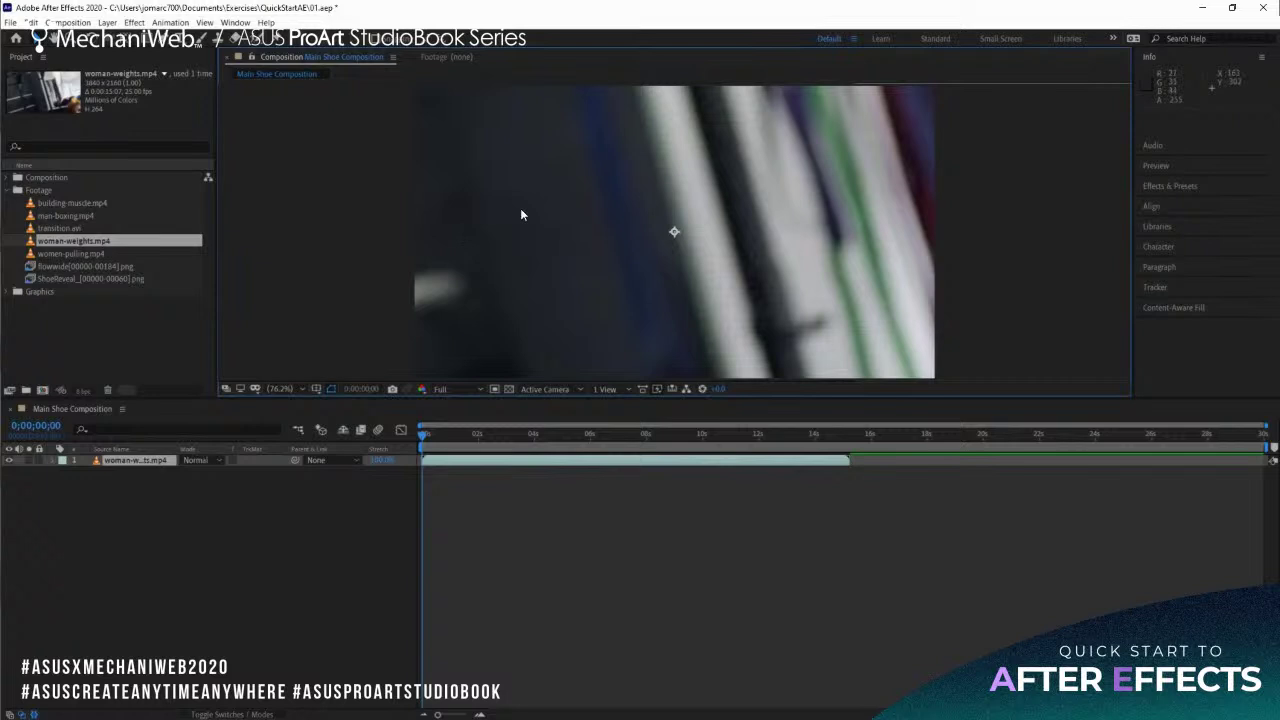
key("comma")
key("comma")
key("comma")
key("comma")
key("comma")
key("period")
key("comma")
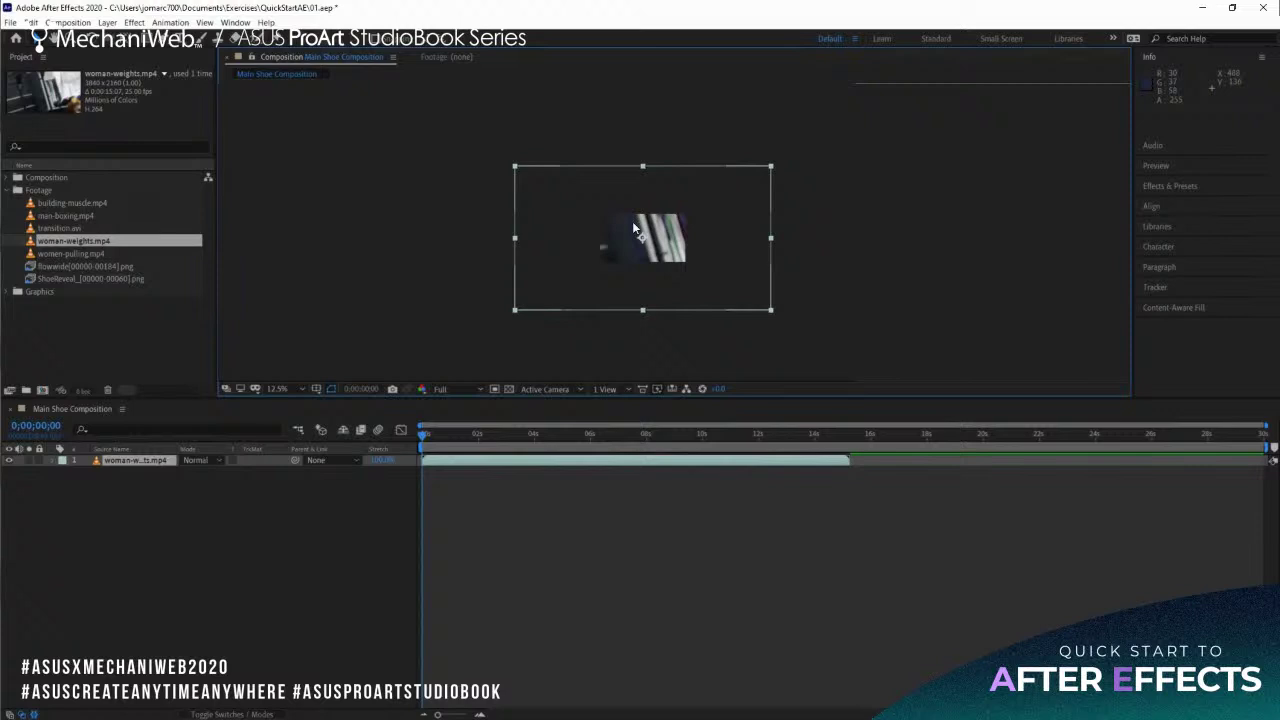
left_click(148, 460)
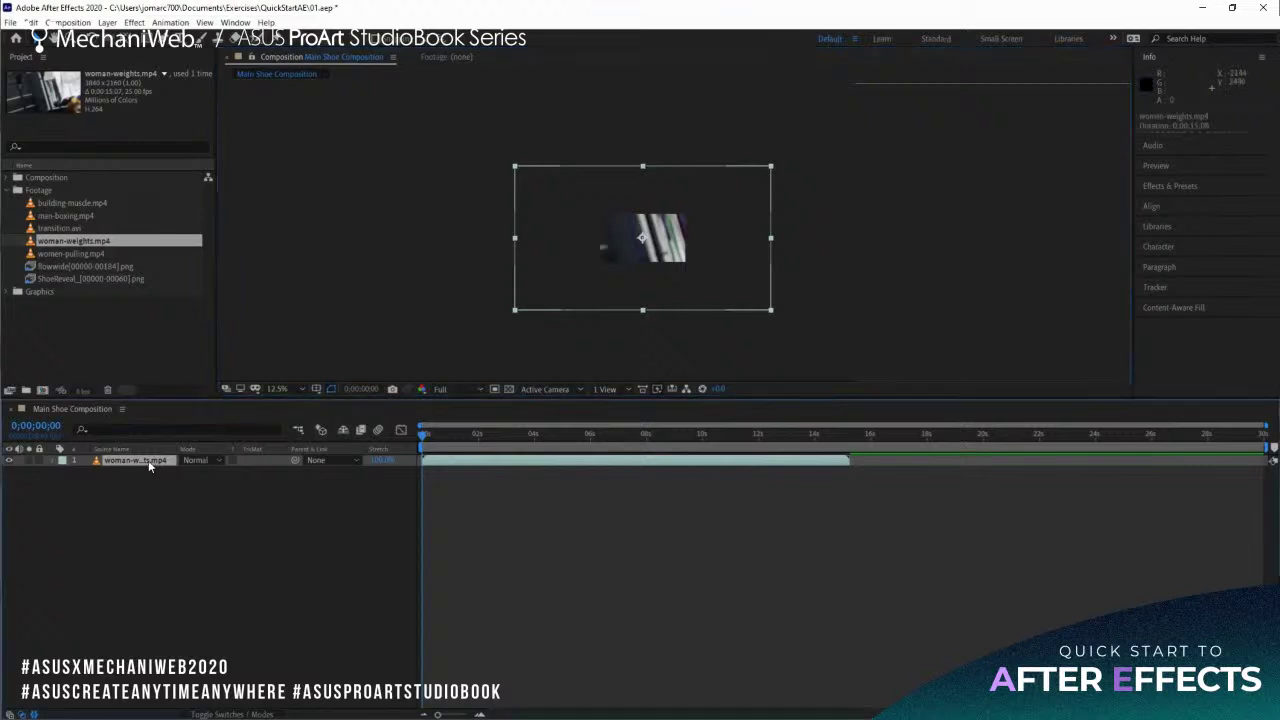
right_click(148, 460)
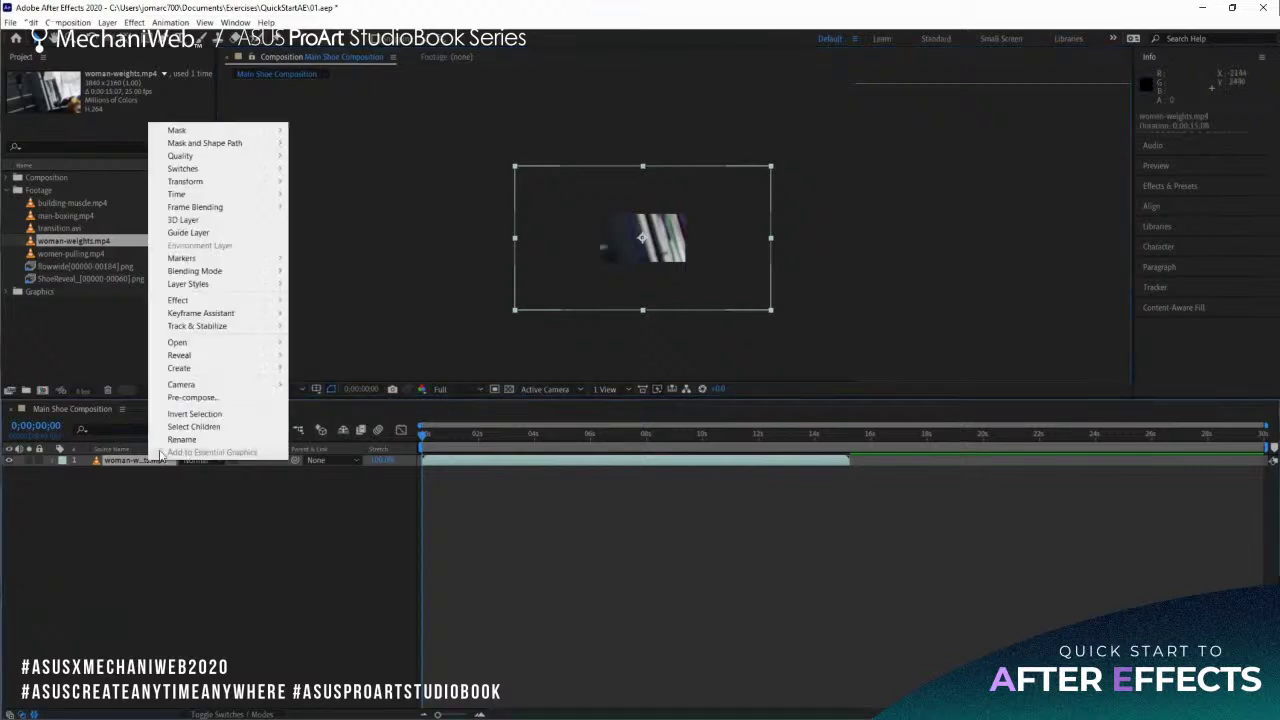
Apply Transform > Fit to Comp Height to woman-weights, then fit the view with Shift+/.
mouse_move(230, 186)
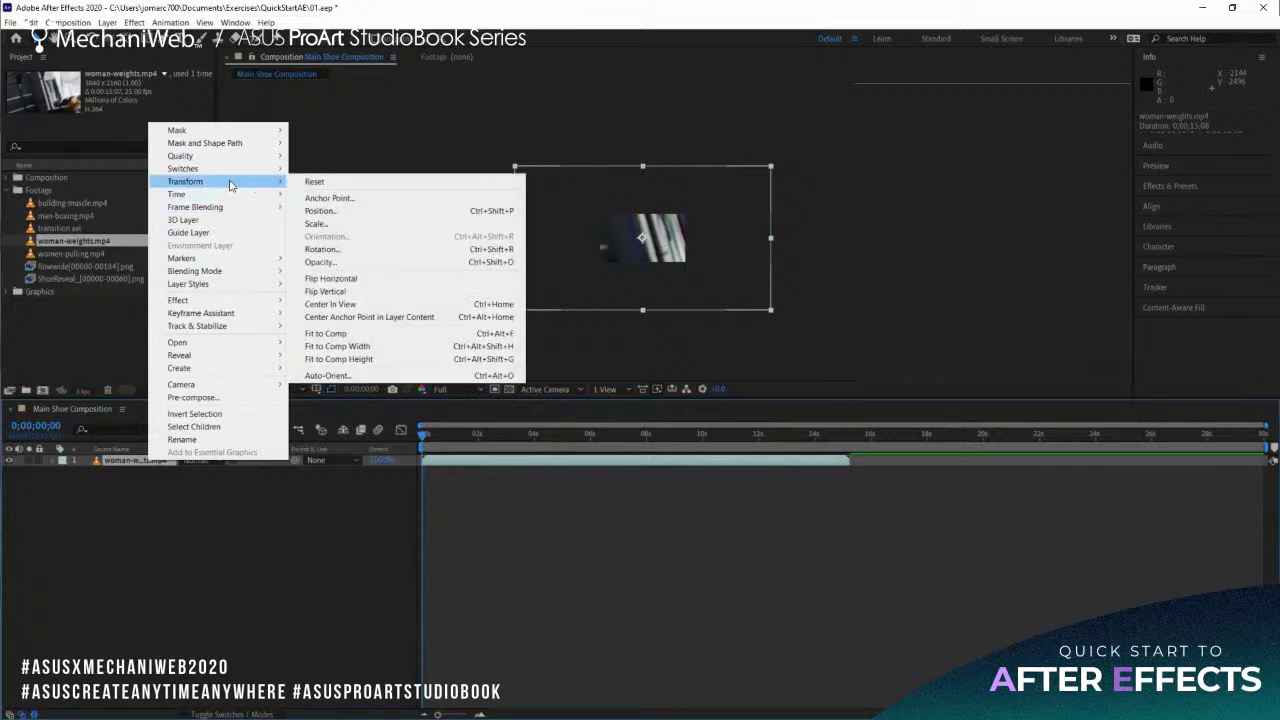
left_click(397, 362)
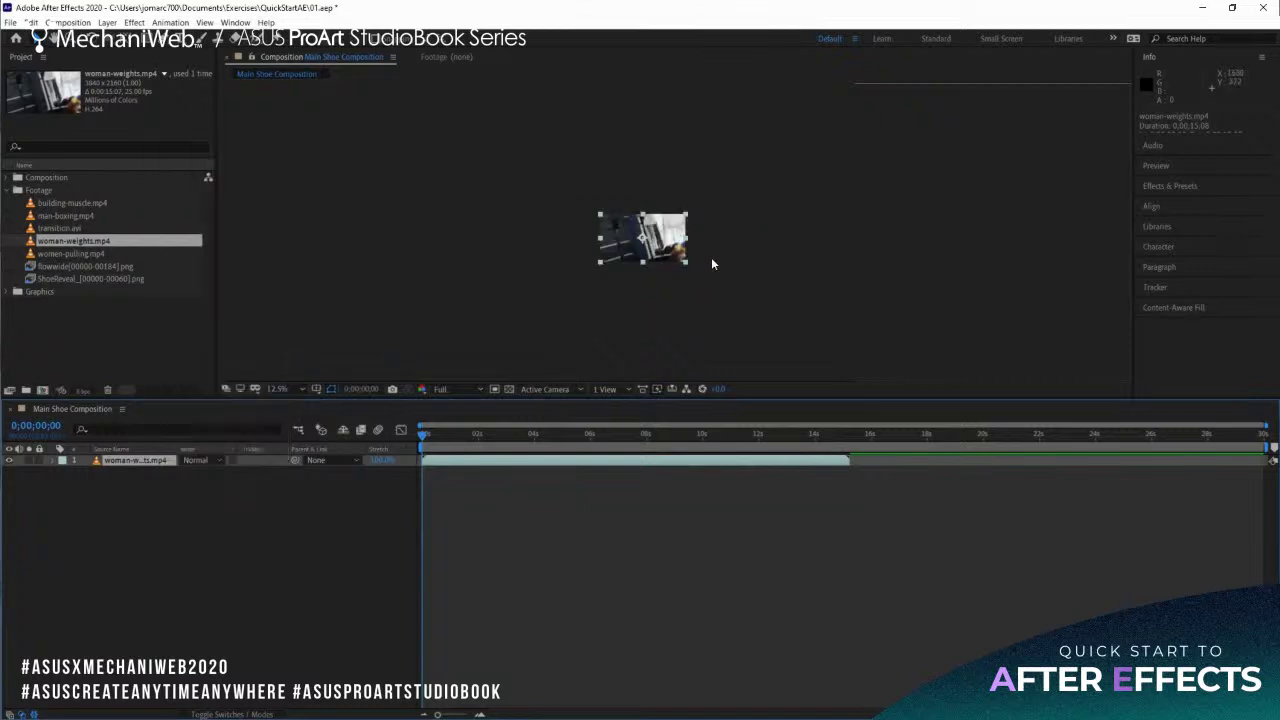
key("period")
key("period")
key("period")
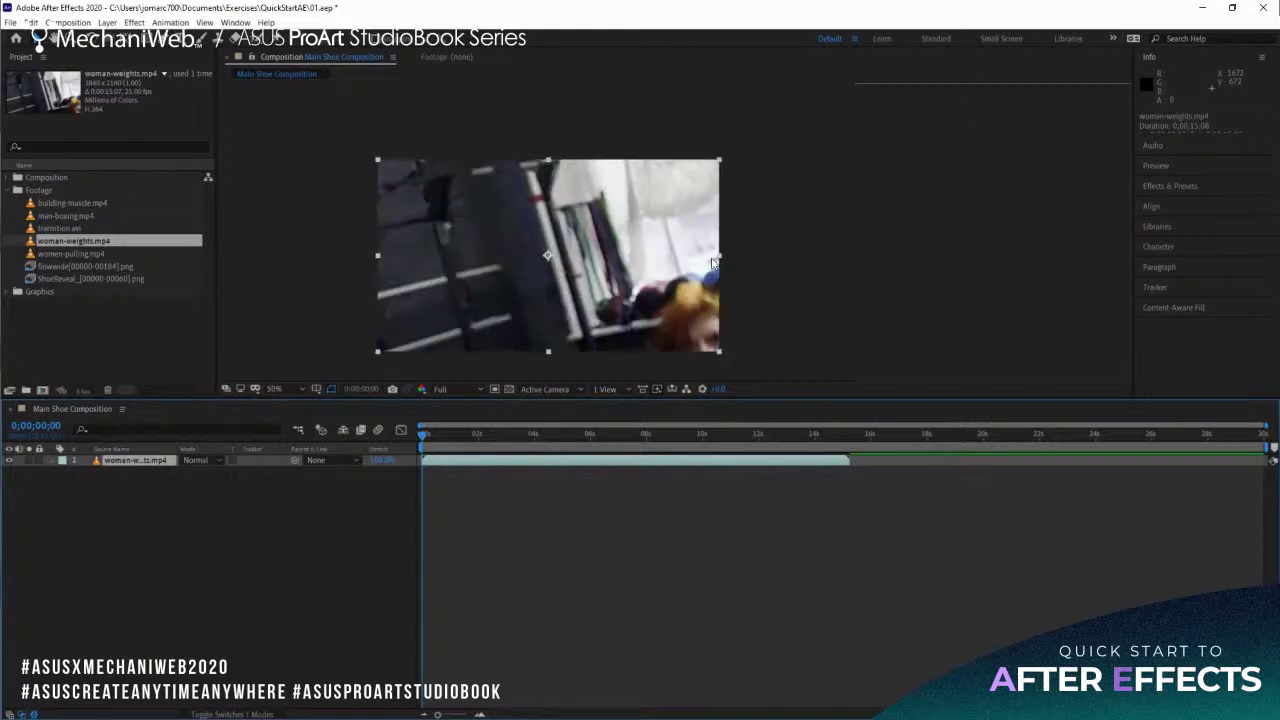
left_click_drag(728, 255, 816, 225)
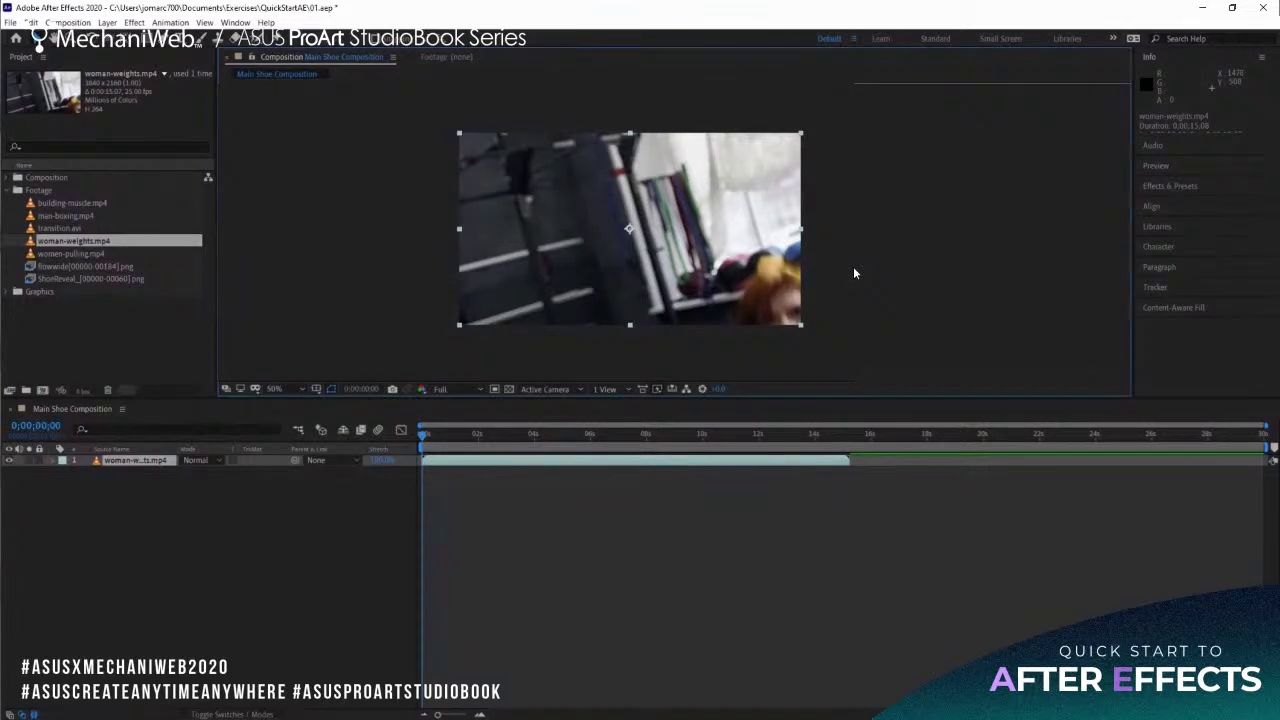
key("shift+slash")
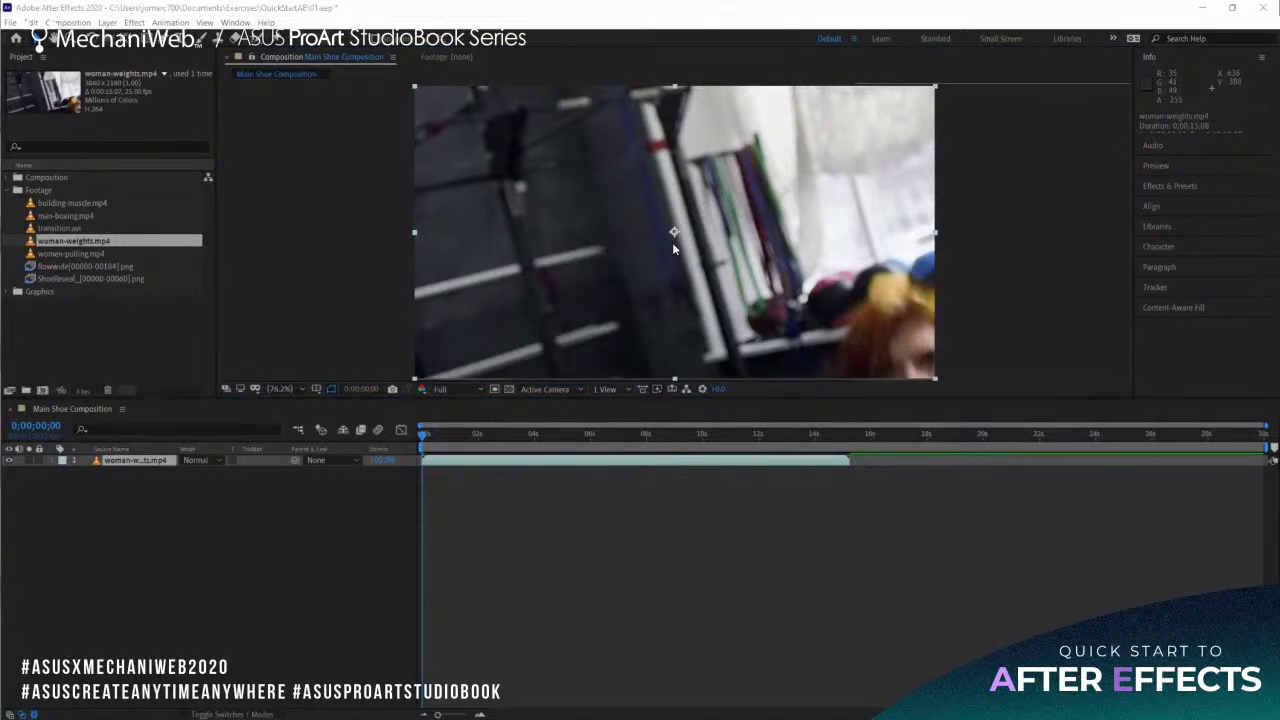
left_click(155, 479)
left_click(143, 460)
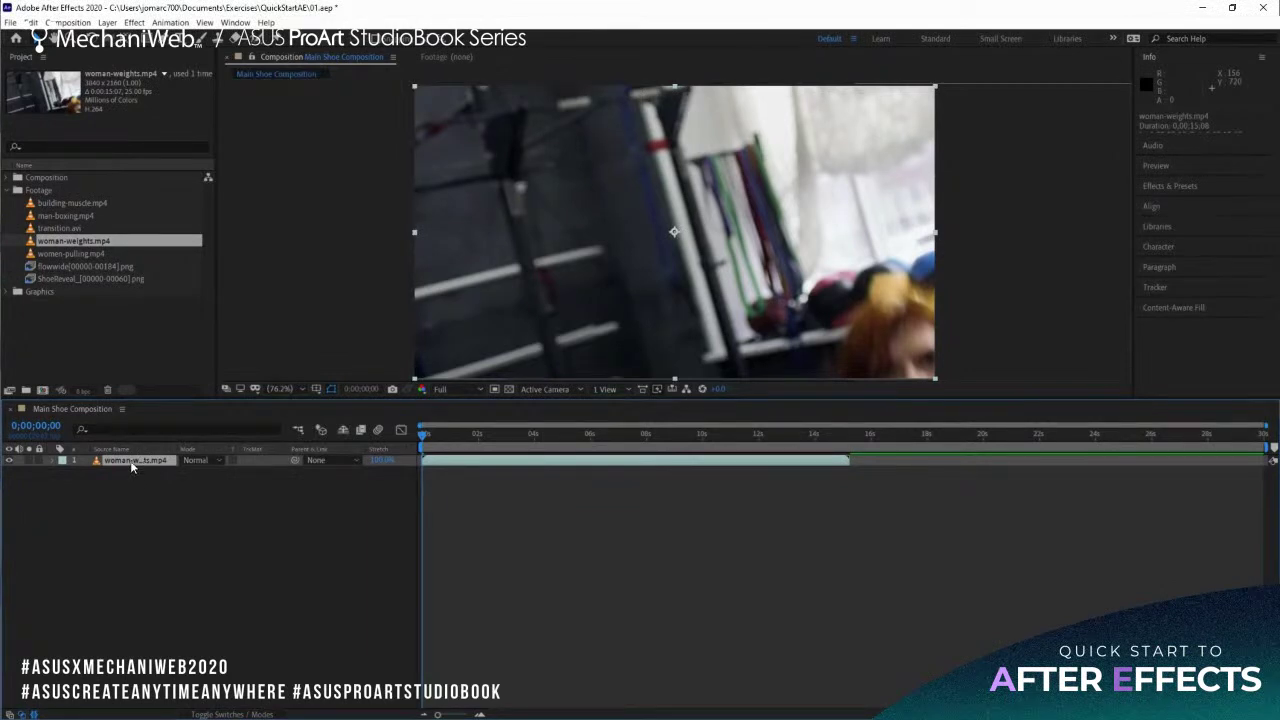
left_click(198, 544)
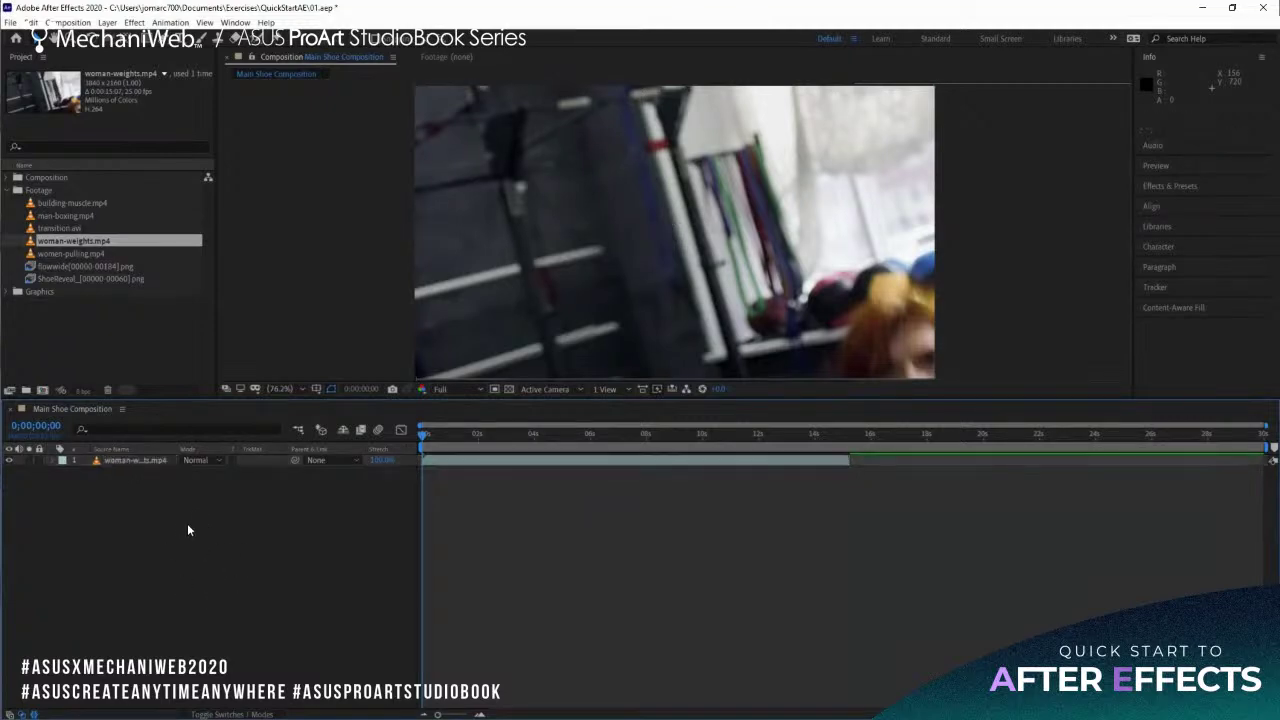
Scrub through the woman-weights clip and play a preview of the composition.
left_click(154, 463)
left_click(298, 260)
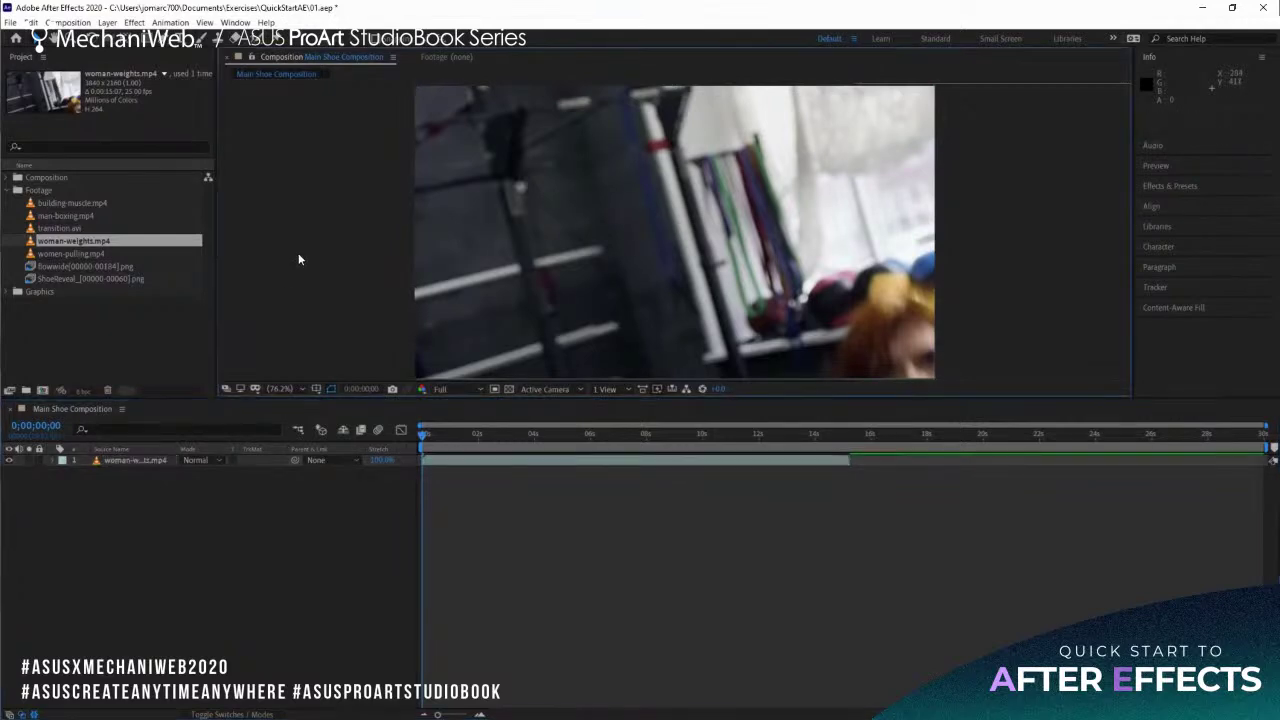
left_click(152, 463)
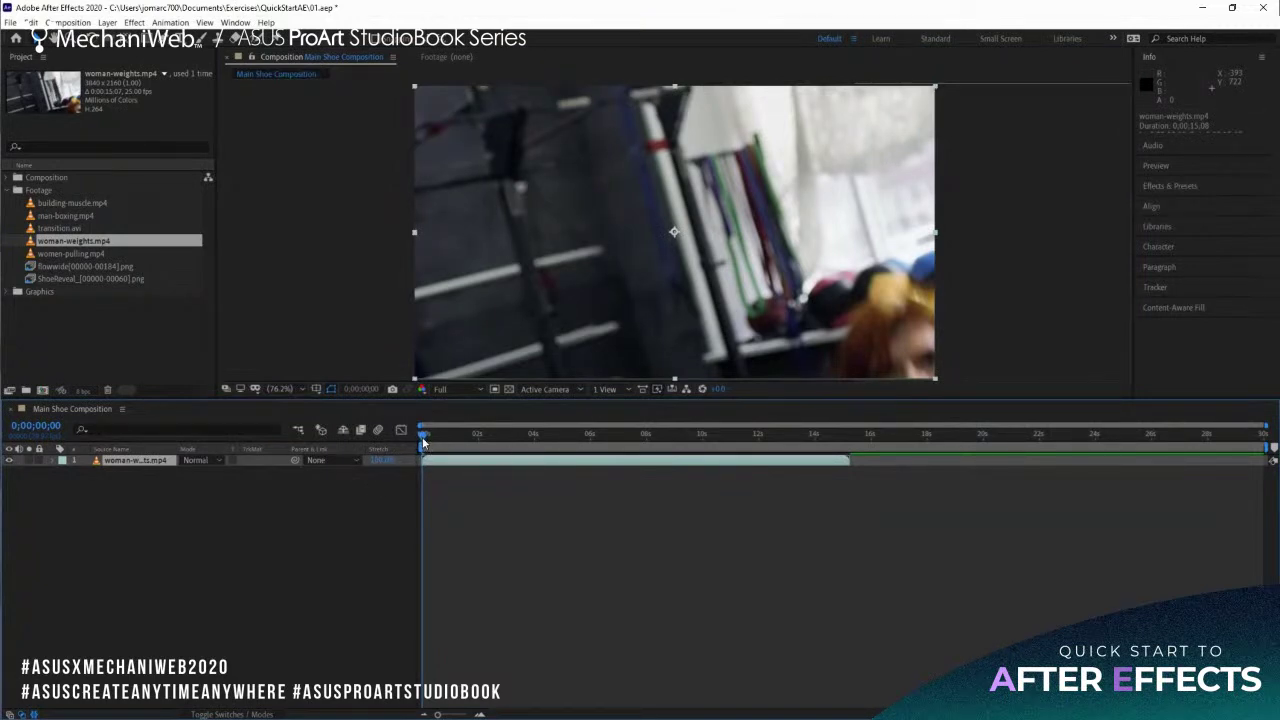
left_click_drag(421, 437, 700, 469)
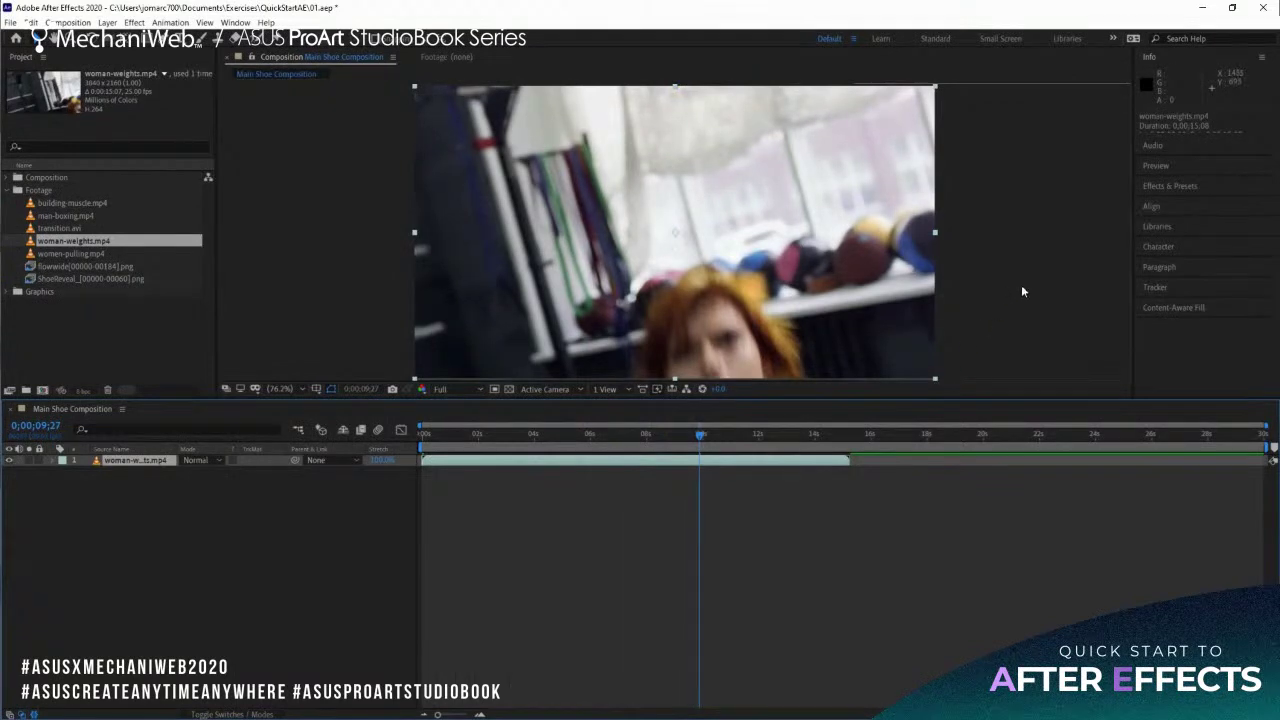
left_click(1183, 166)
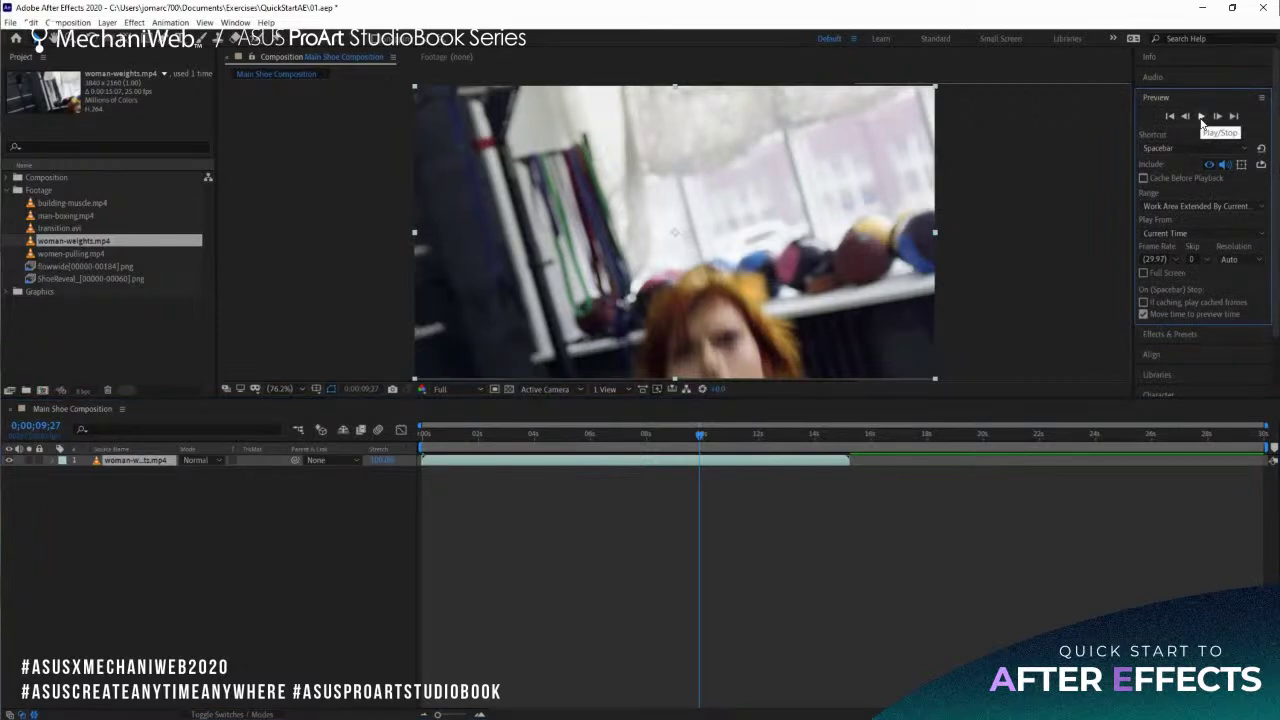
left_click(1203, 121)
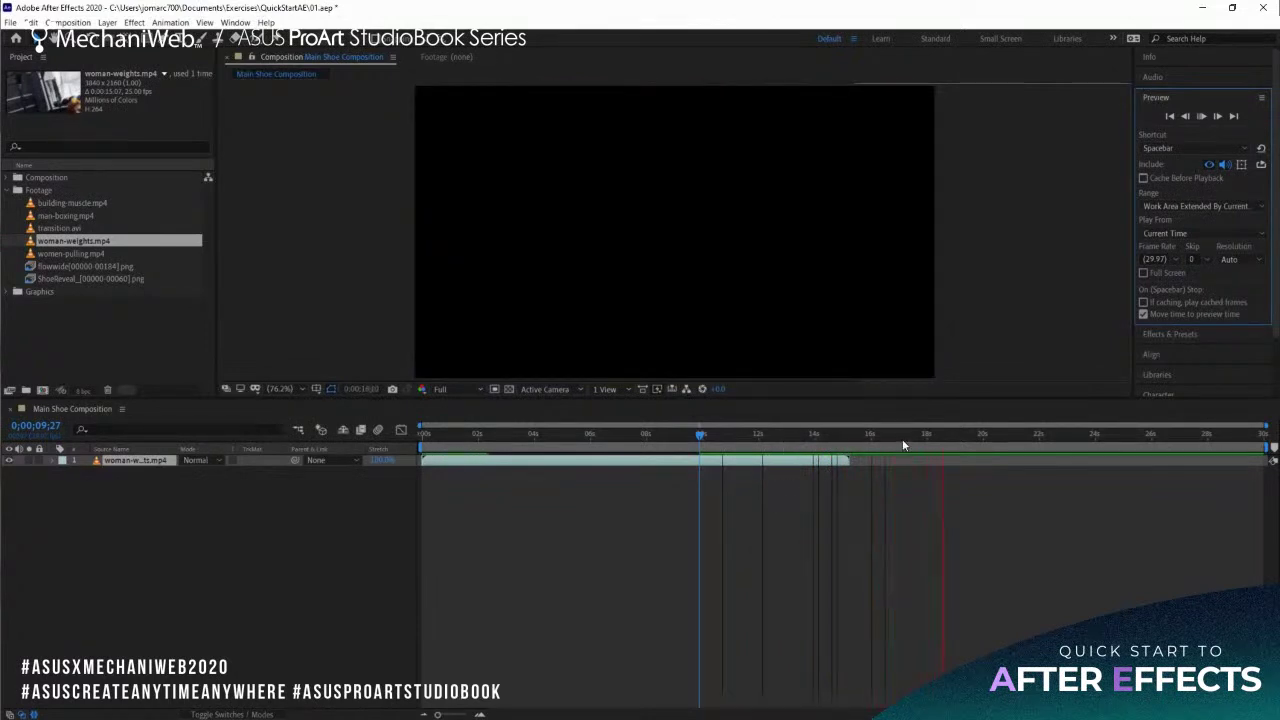
left_click(869, 436)
Replay short previews from near the clip's start, stopping around 0;00;04;27.
left_click(469, 436)
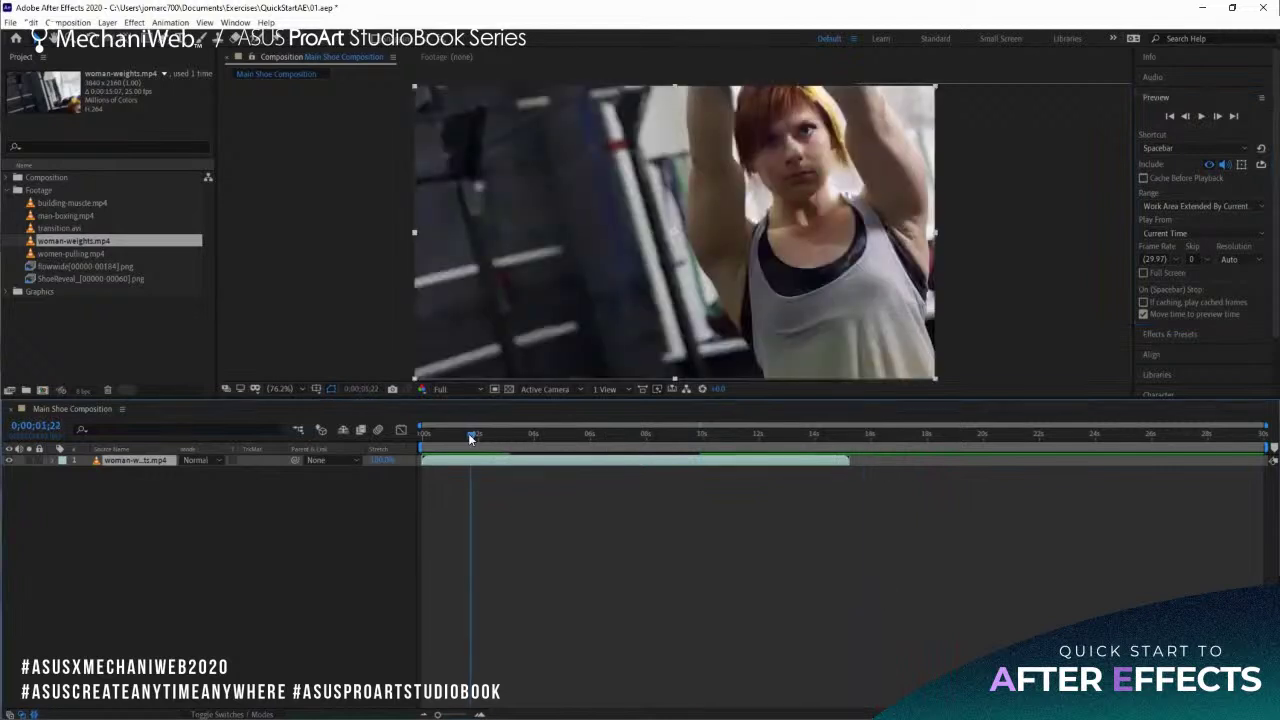
key("space")
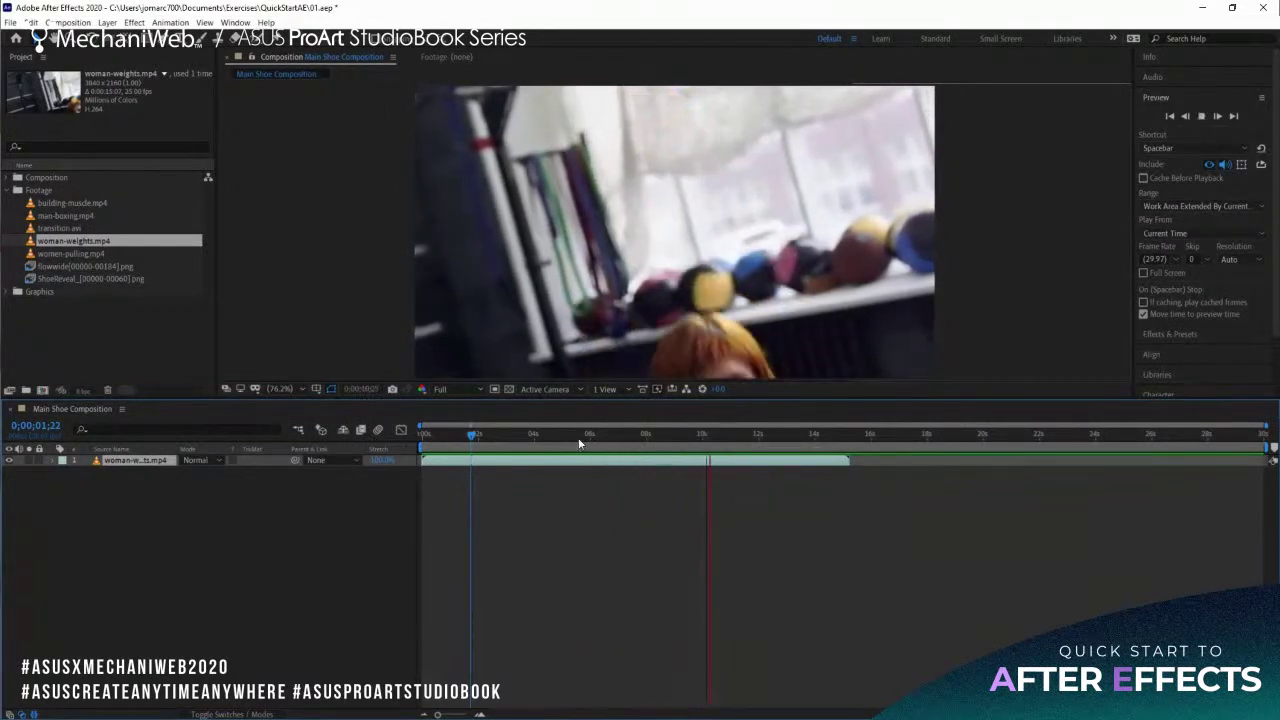
left_click(499, 435)
key("space")
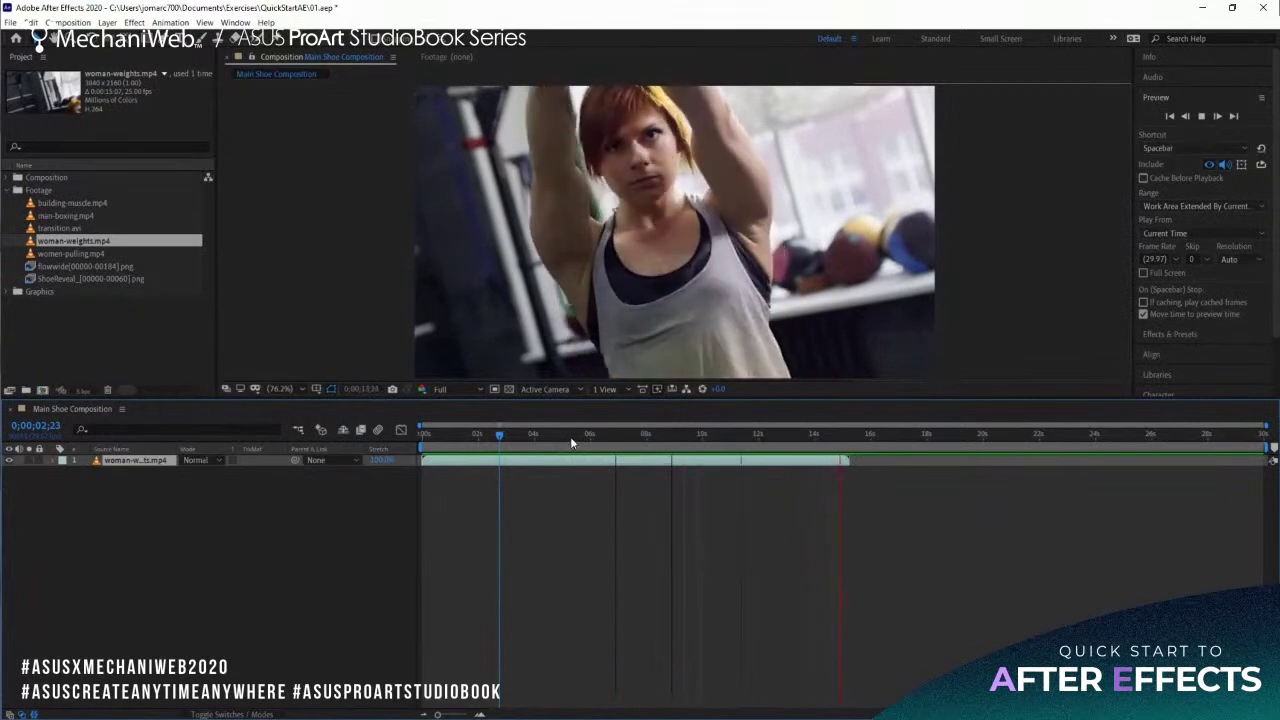
mouse_move(500, 435)
left_mouse_down()
mouse_move(571, 436)
mouse_move(479, 442)
left_mouse_up()
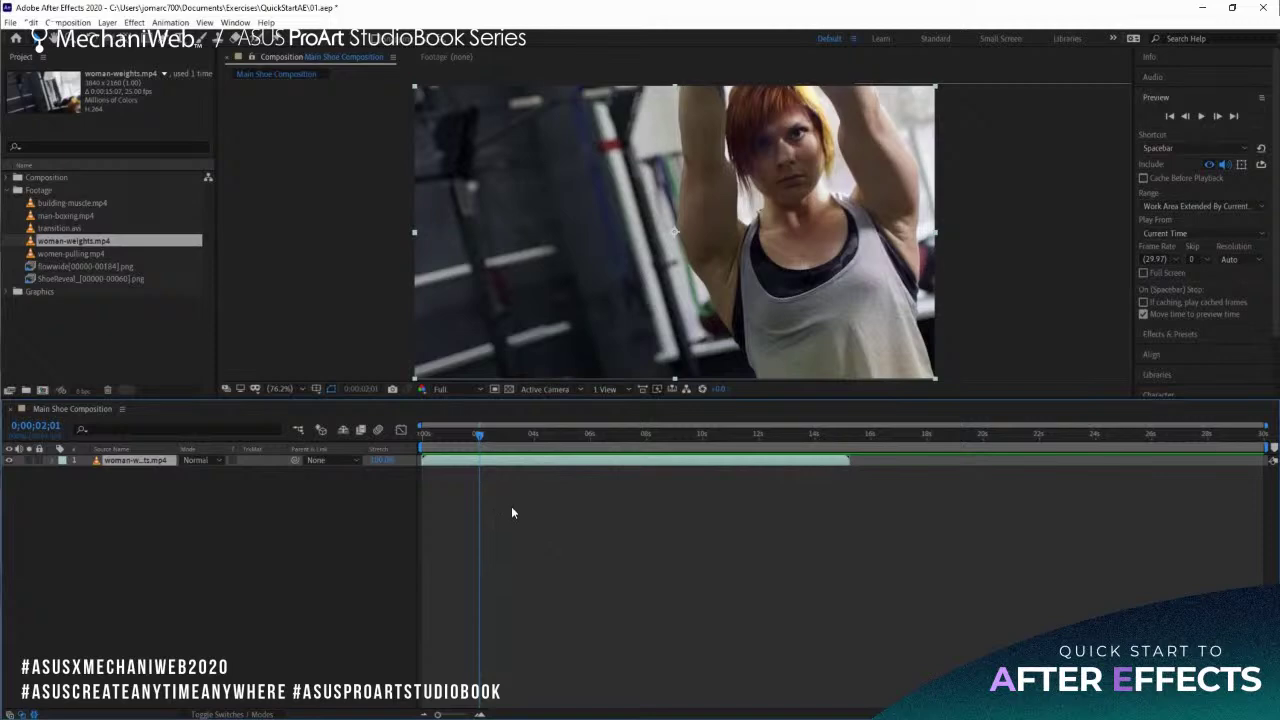
key("space")
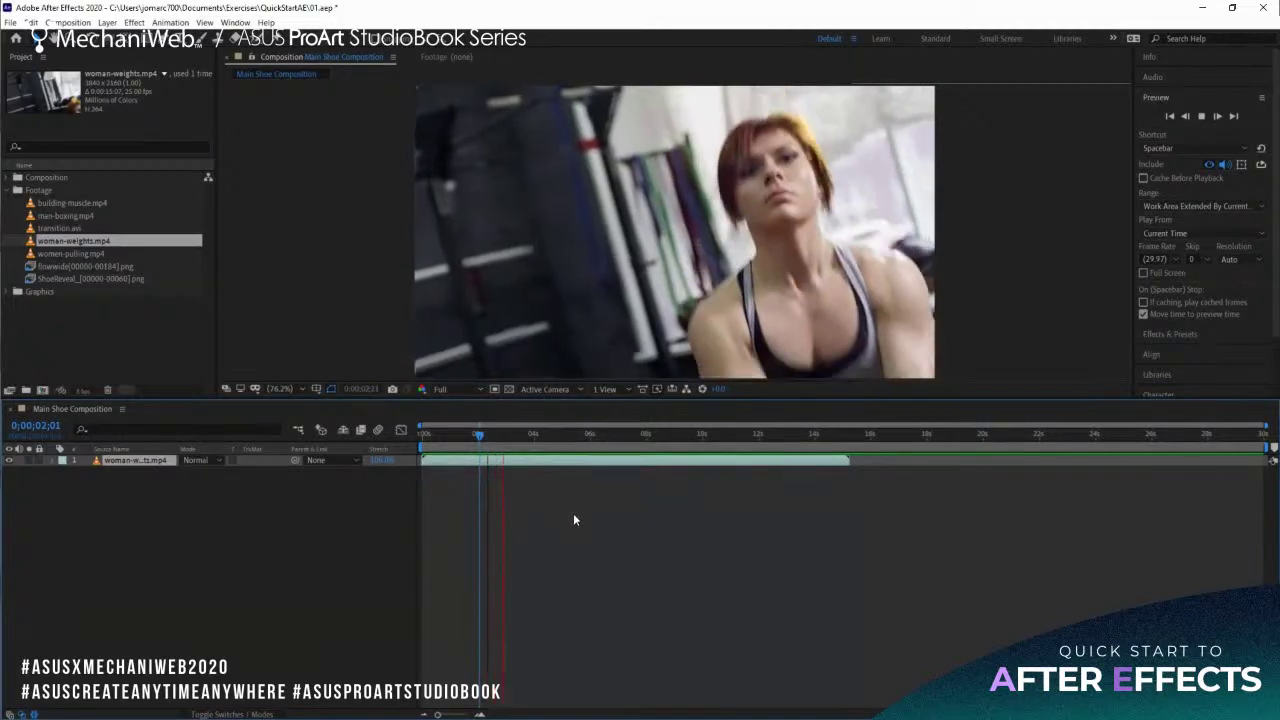
key("space")
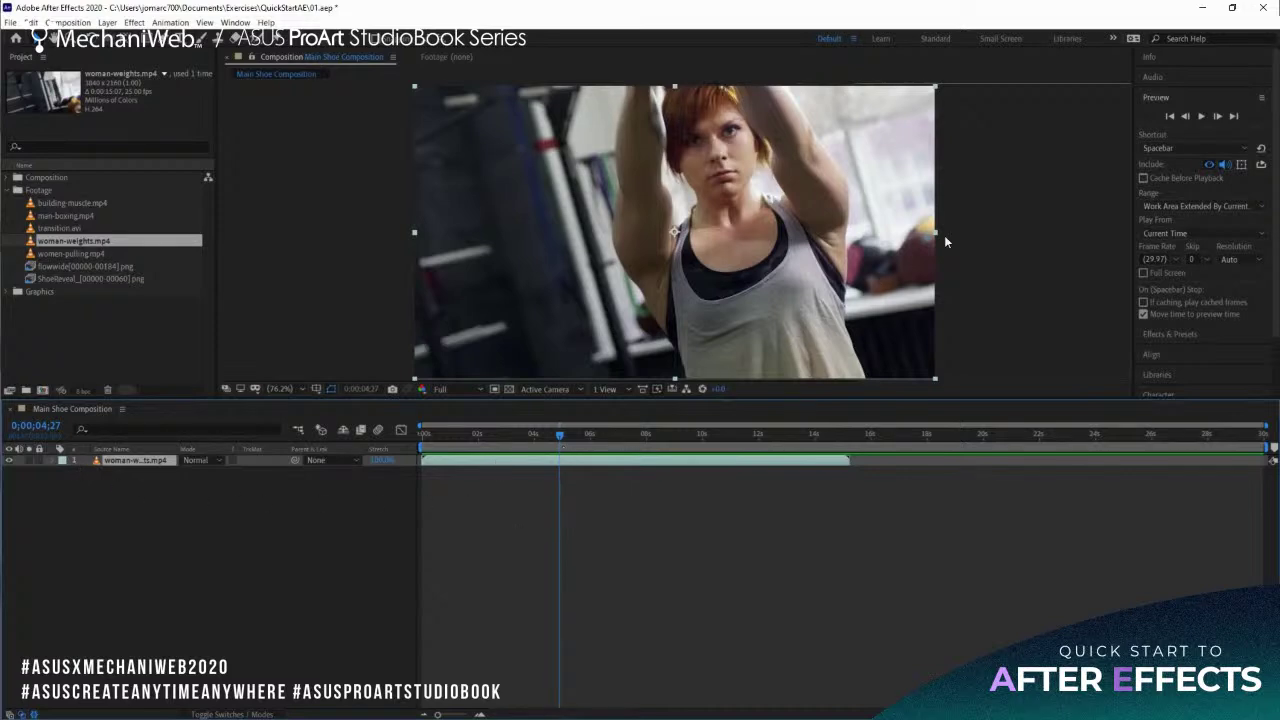
Expand and enlarge the Info panel so the clip's duration and in/out times show.
left_click(1186, 57)
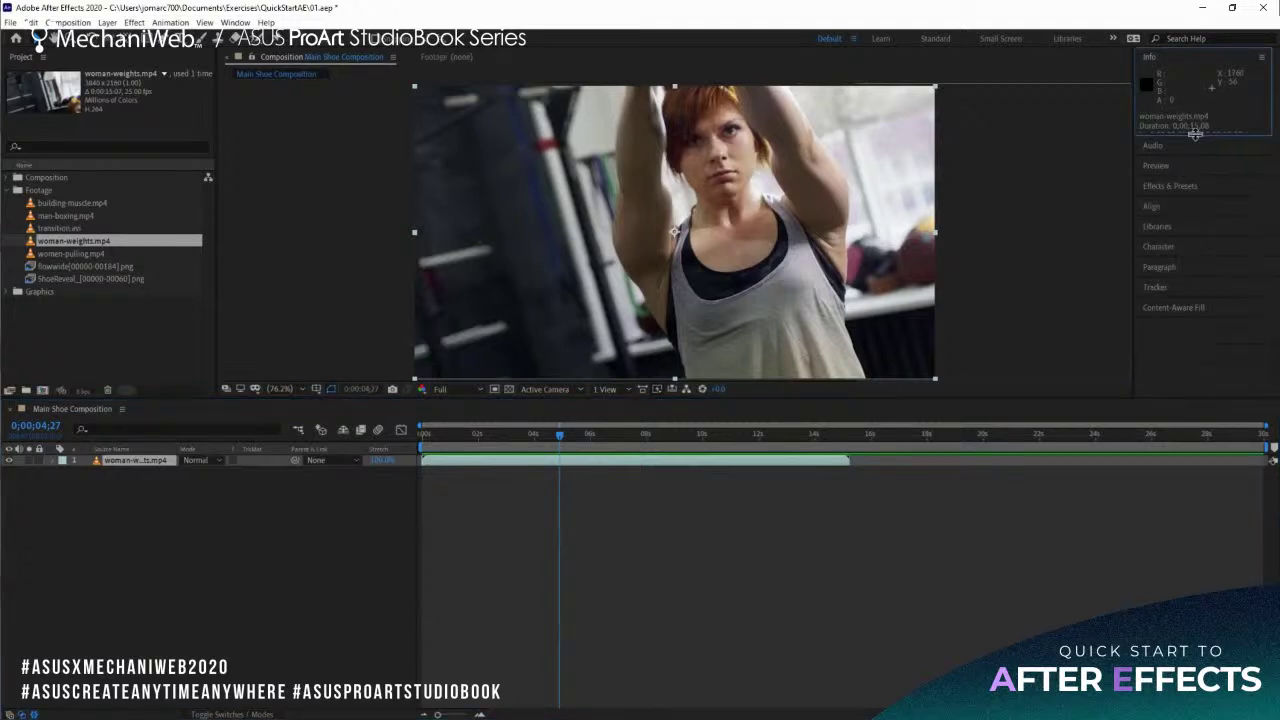
left_click_drag(1195, 133, 1193, 166)
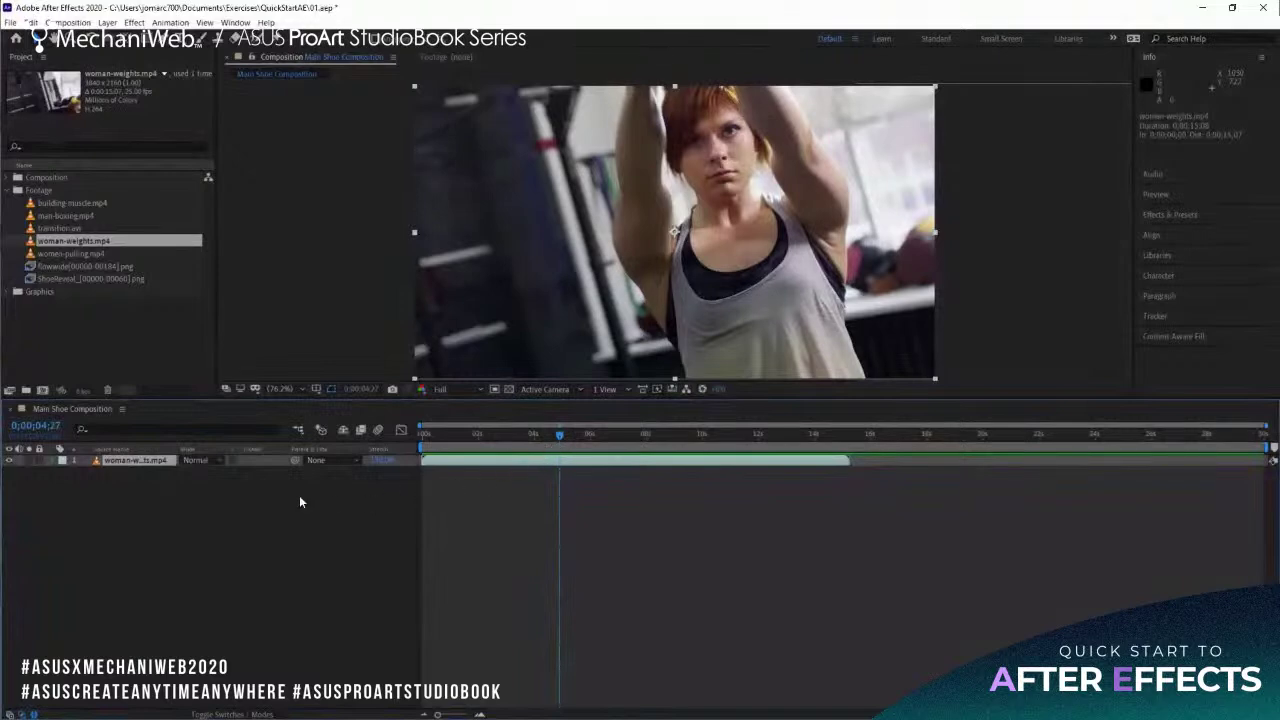
left_click(50, 428)
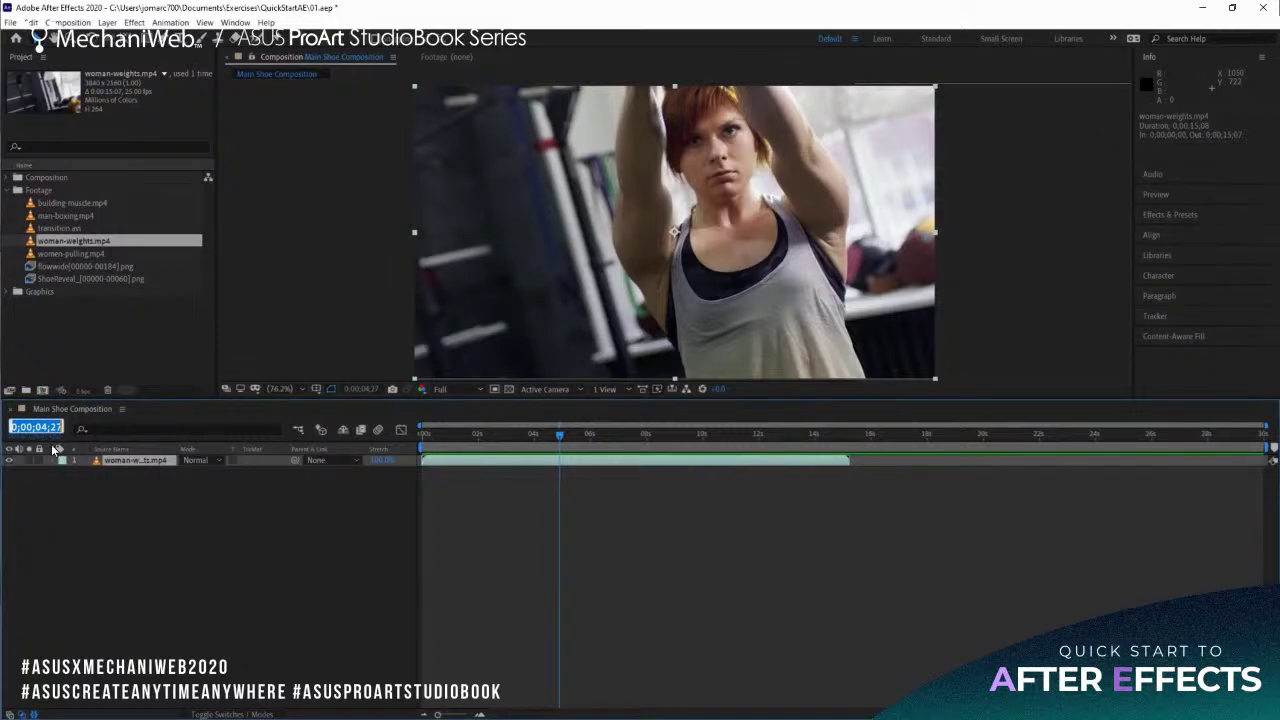
Move the playhead to 0;00;03;00 and drag woman-weights' out-point back to it.
type("0300")
key("Return")
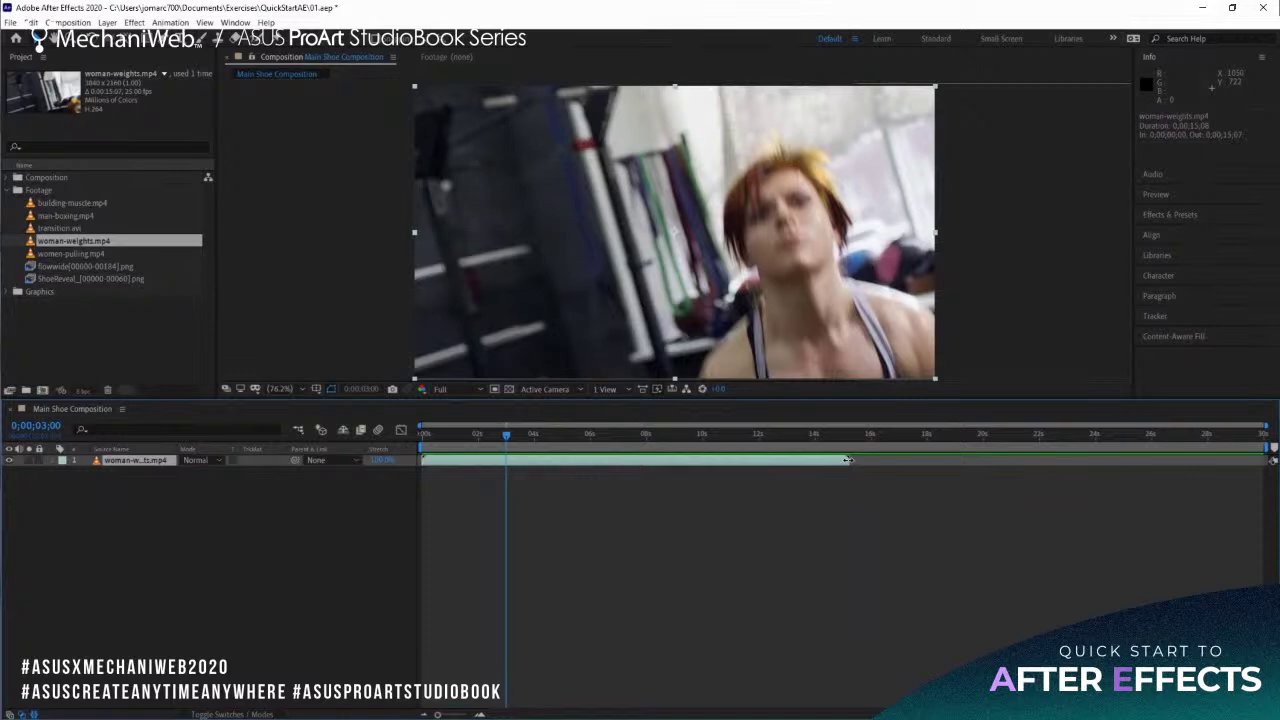
left_click_drag(848, 460, 522, 464)
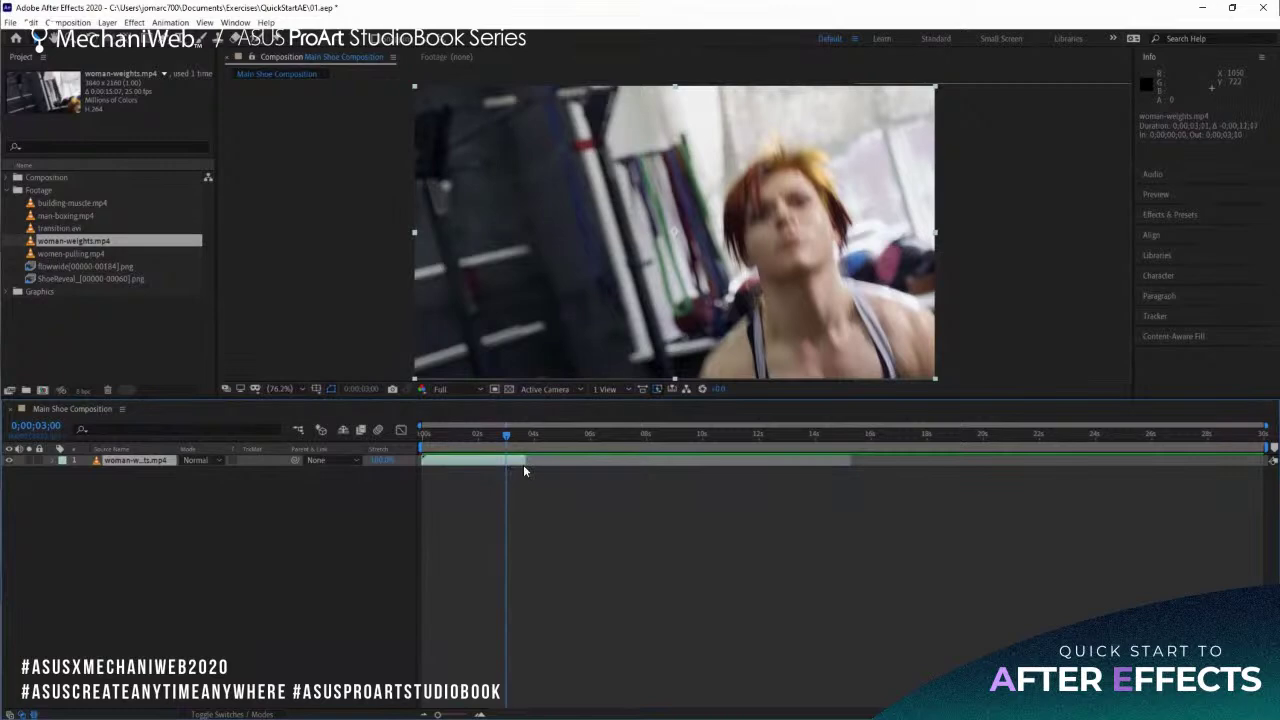
mouse_move(523, 464)
left_mouse_down()
mouse_move(549, 462)
mouse_move(510, 465)
mouse_move(656, 464)
mouse_move(505, 466)
left_mouse_up()
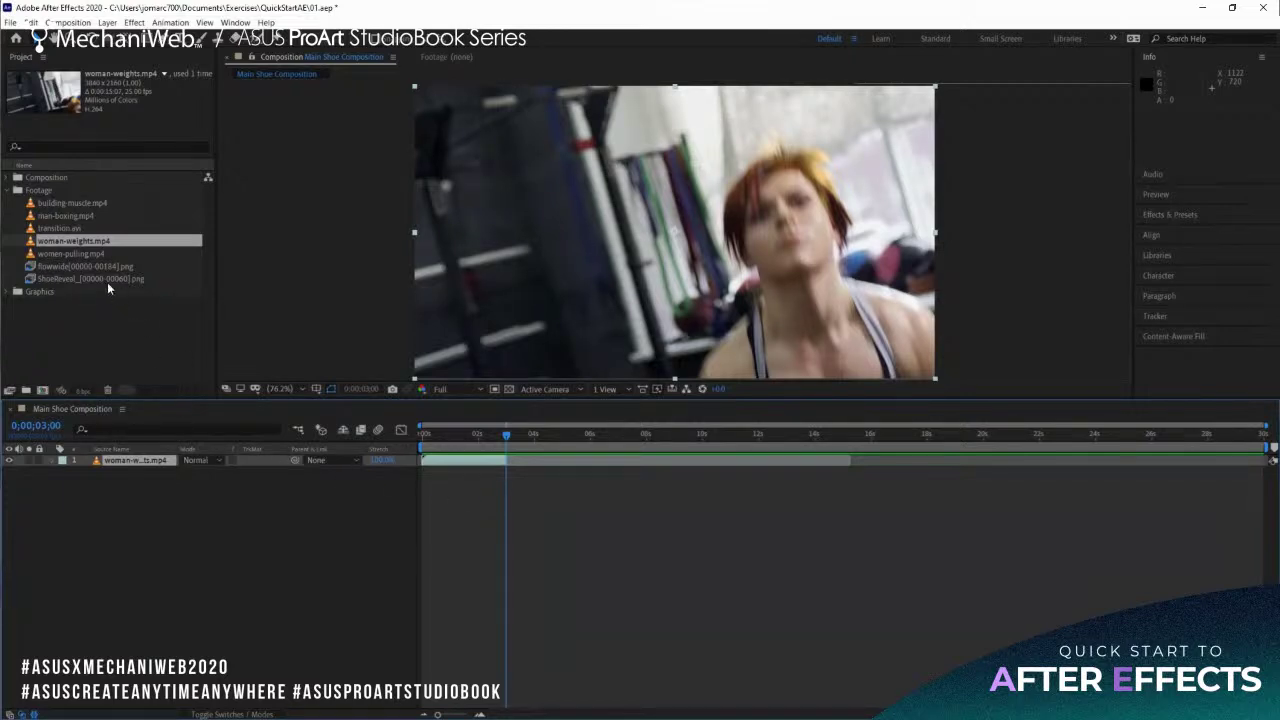
Drag man-boxing.mp4 into the timeline as layer 2, below woman-weights.
left_click(59, 215)
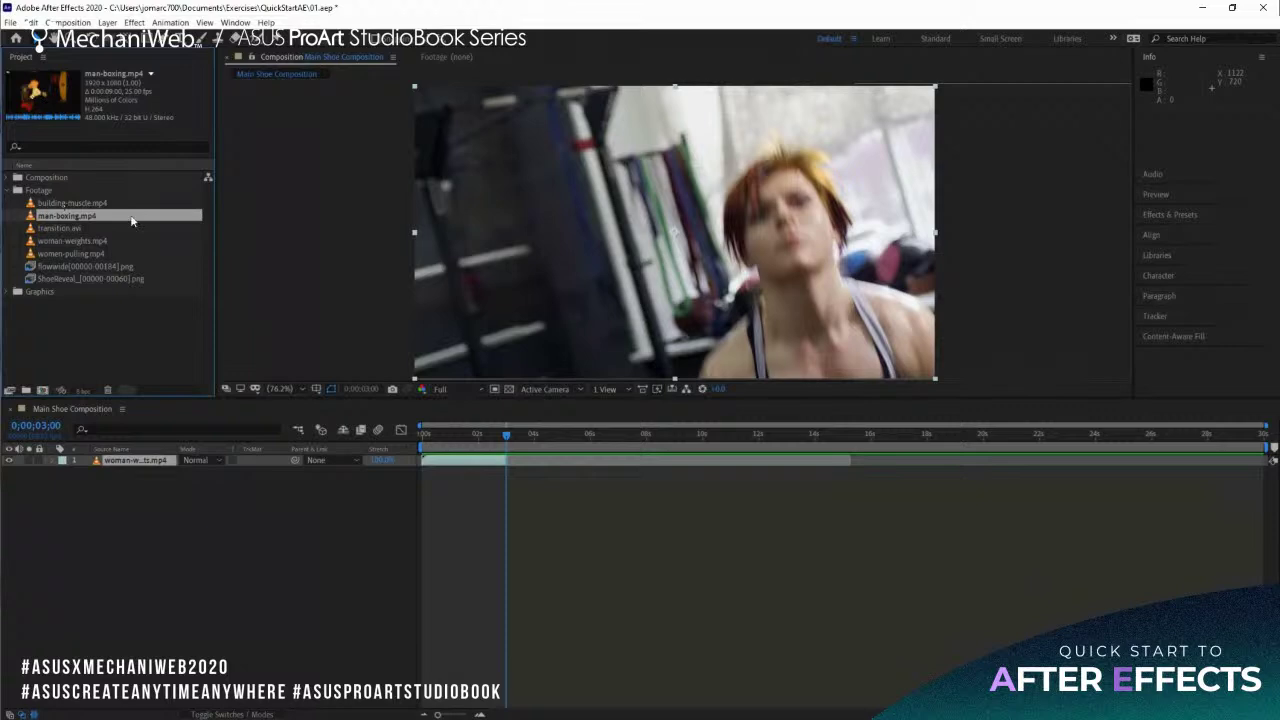
left_click_drag(131, 222, 148, 495)
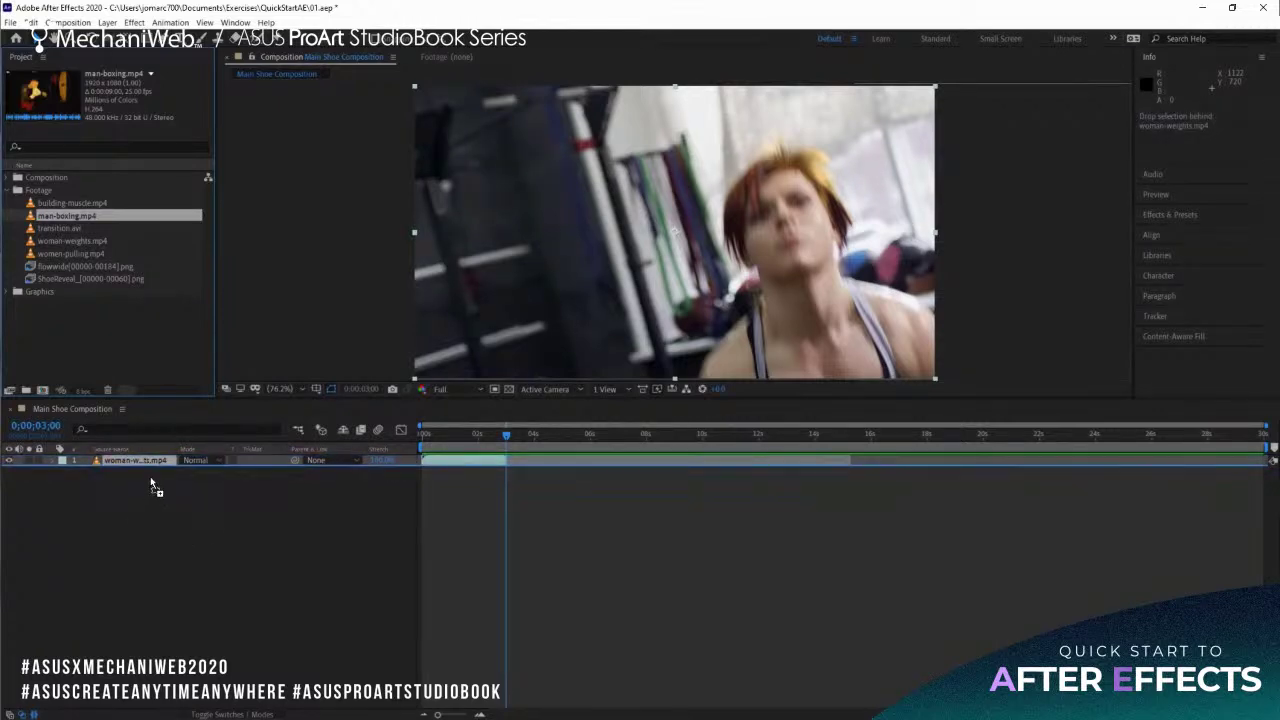
mouse_move(150, 485)
left_mouse_down()
mouse_move(69, 463)
mouse_move(156, 481)
left_mouse_up()
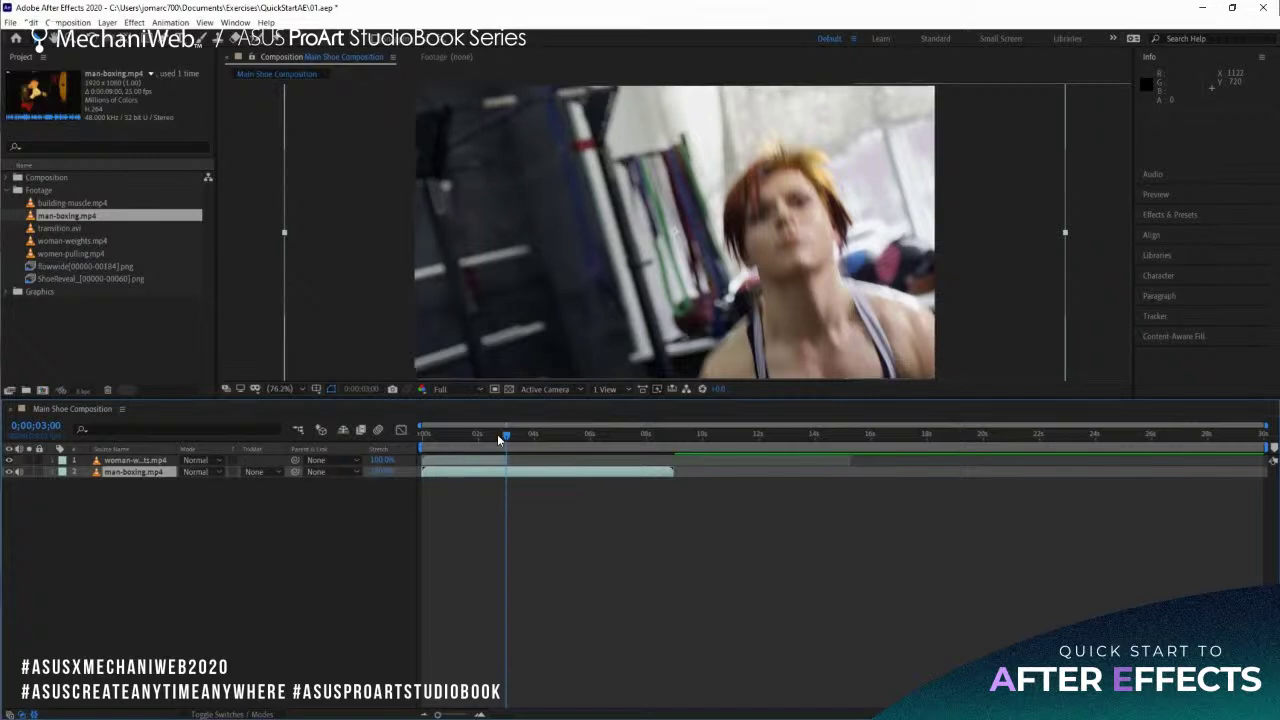
Check the boxing footage around 1–3 seconds and solo the man-boxing layer.
left_click_drag(505, 437, 533, 440)
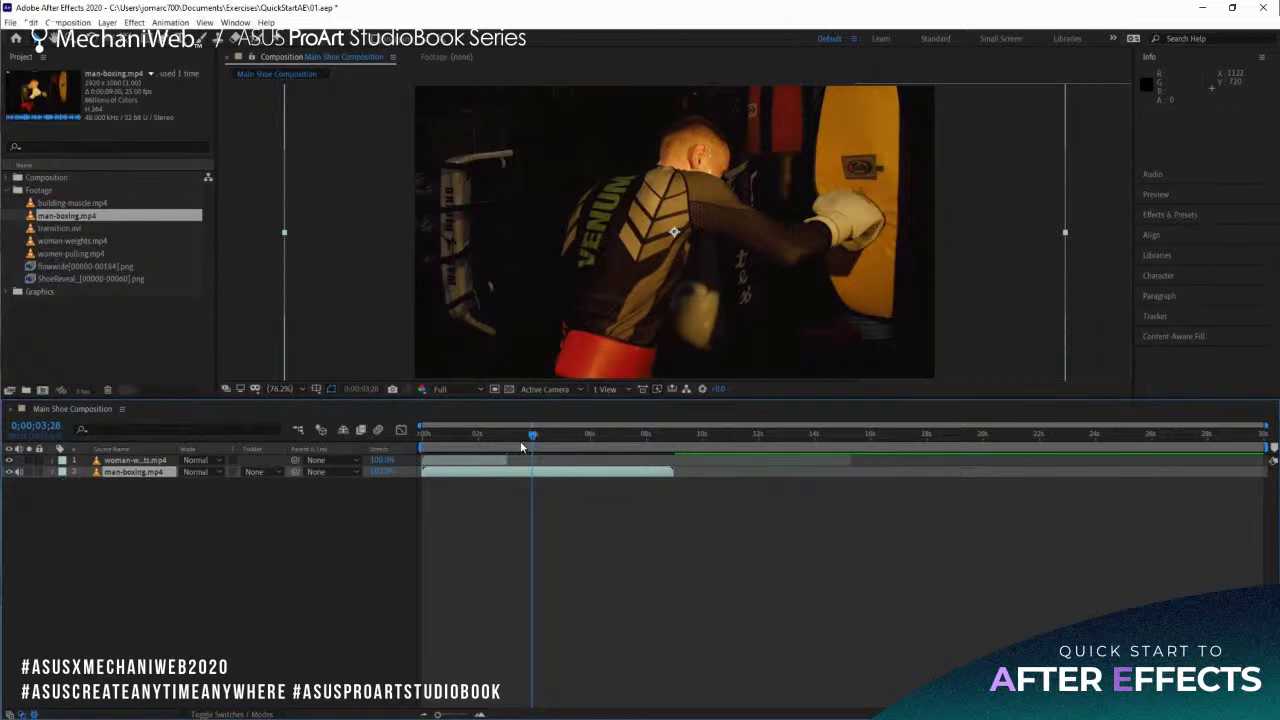
left_click_drag(532, 435, 474, 436)
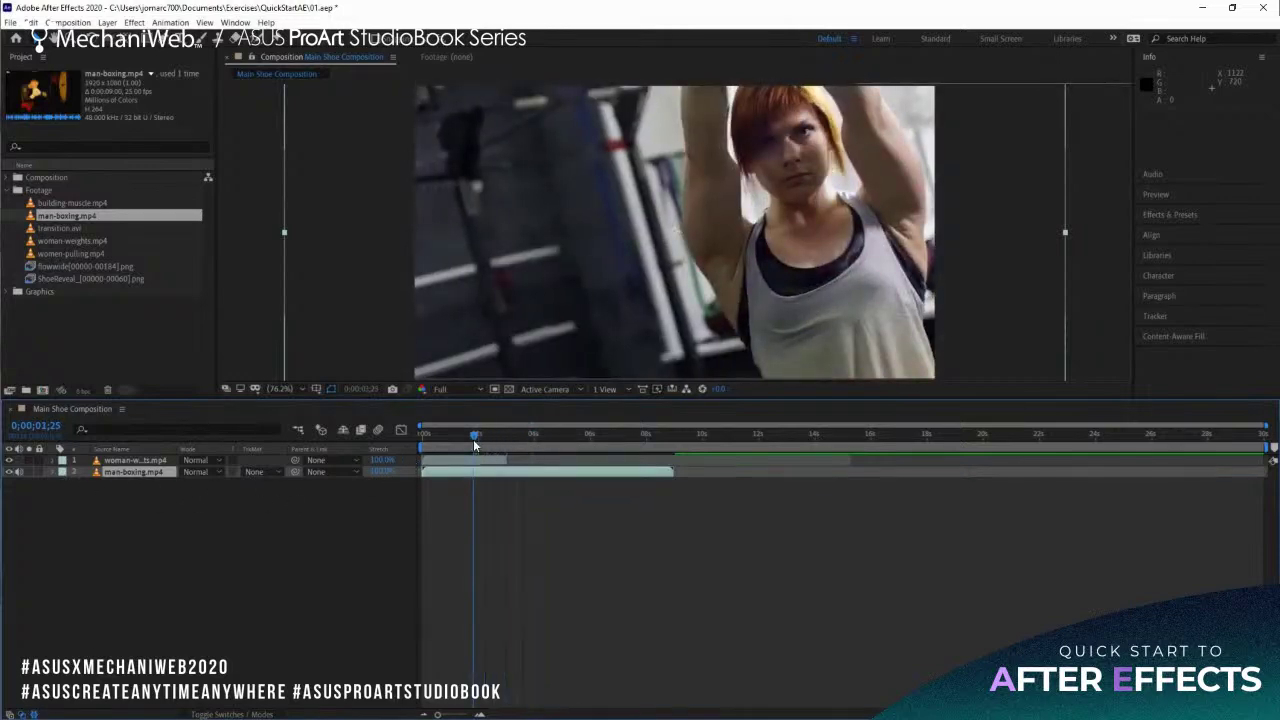
left_click(459, 461)
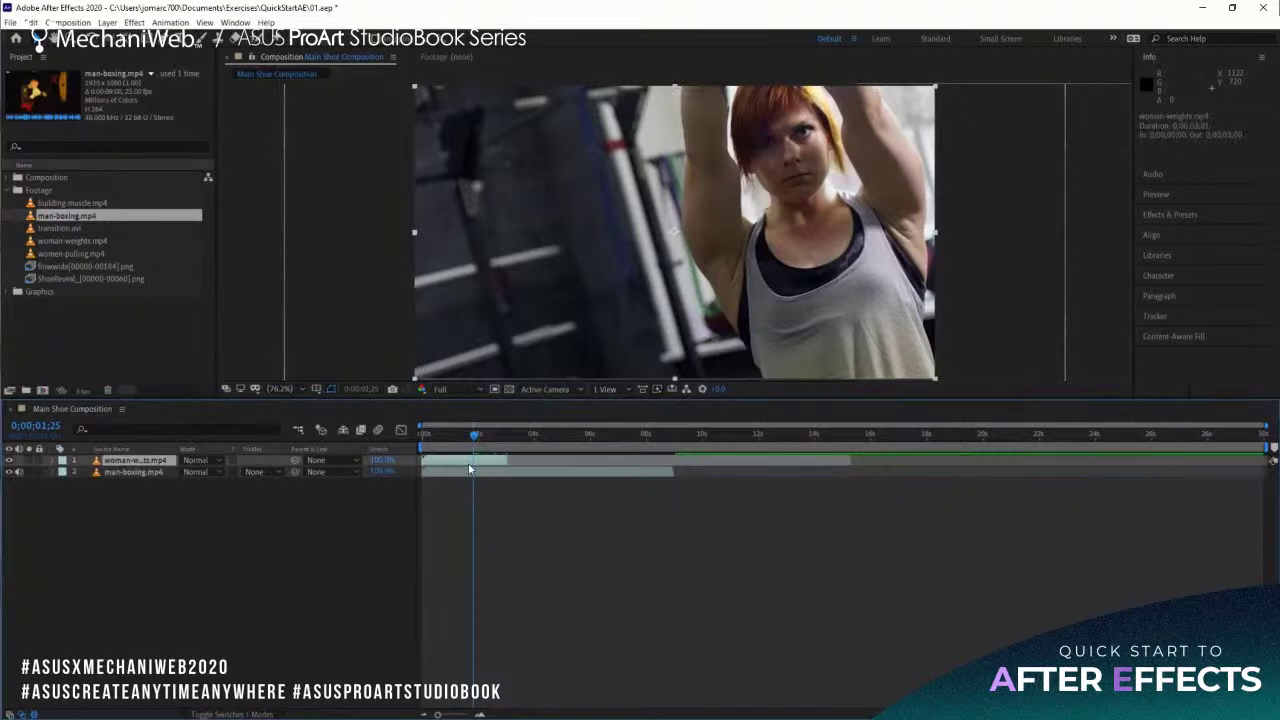
left_click(494, 473)
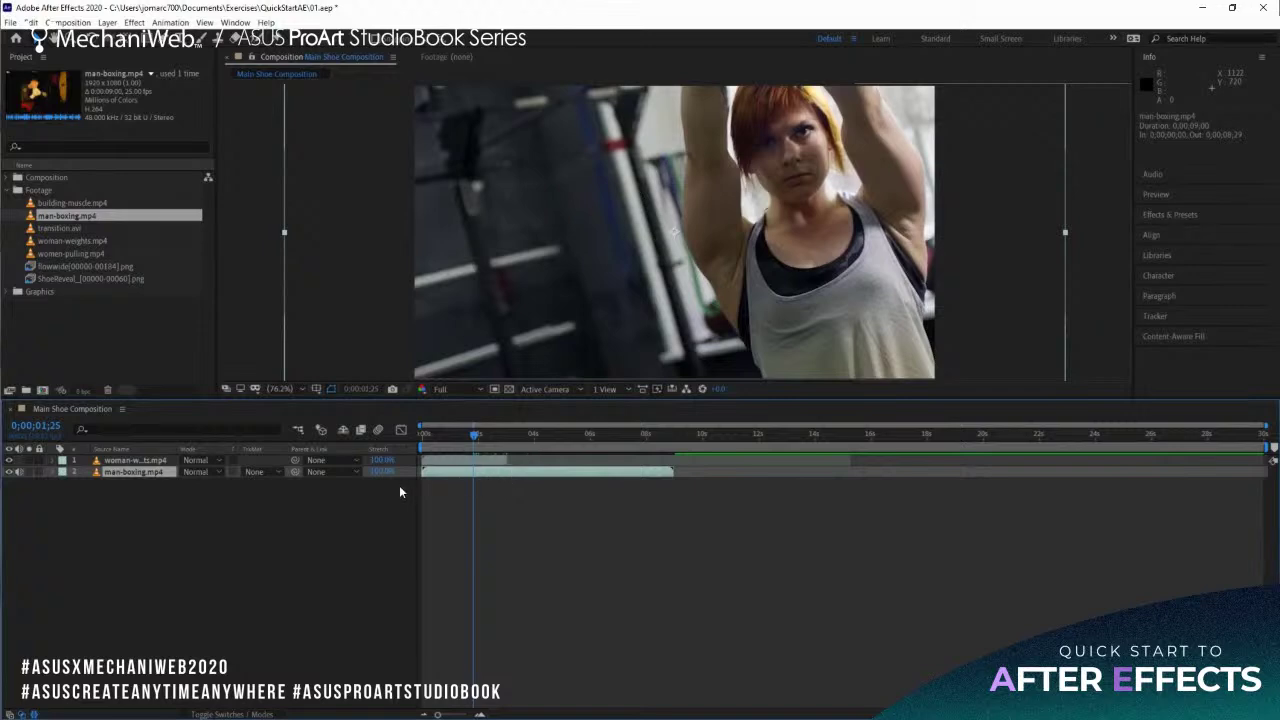
left_click(29, 473)
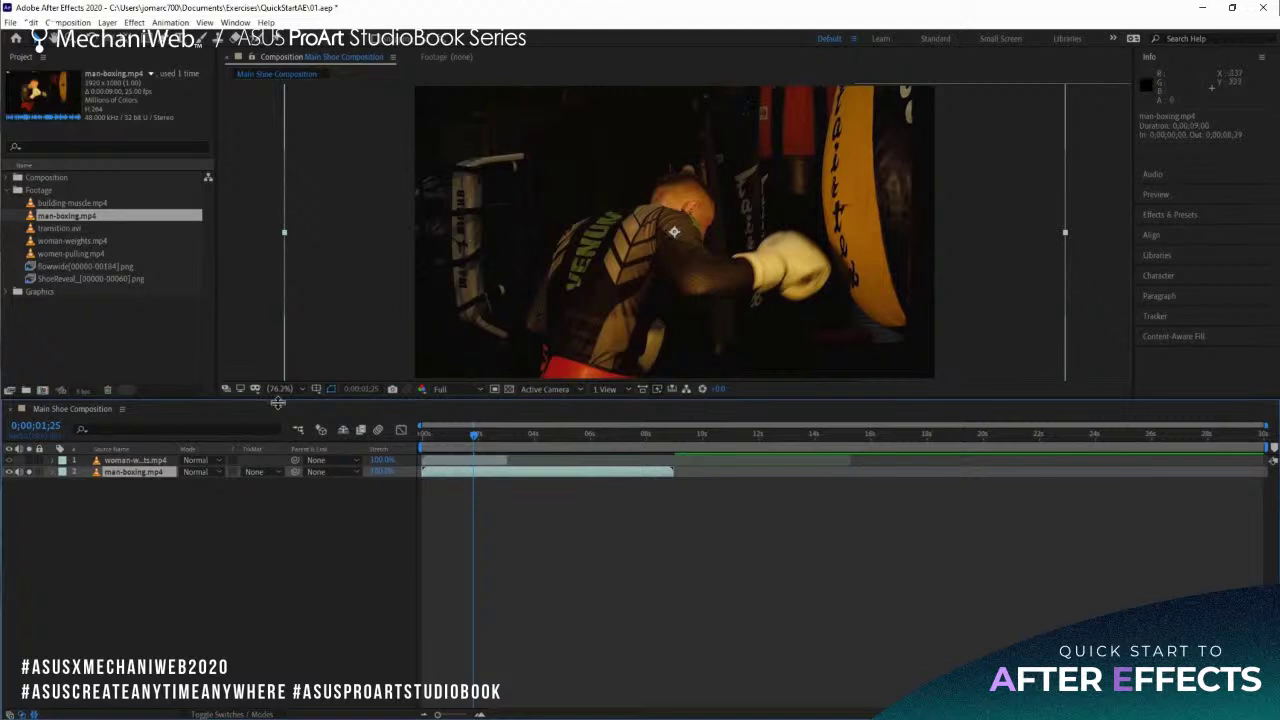
Scale the man-boxing layer with Transform > Fit to Comp Height.
right_click(129, 472)
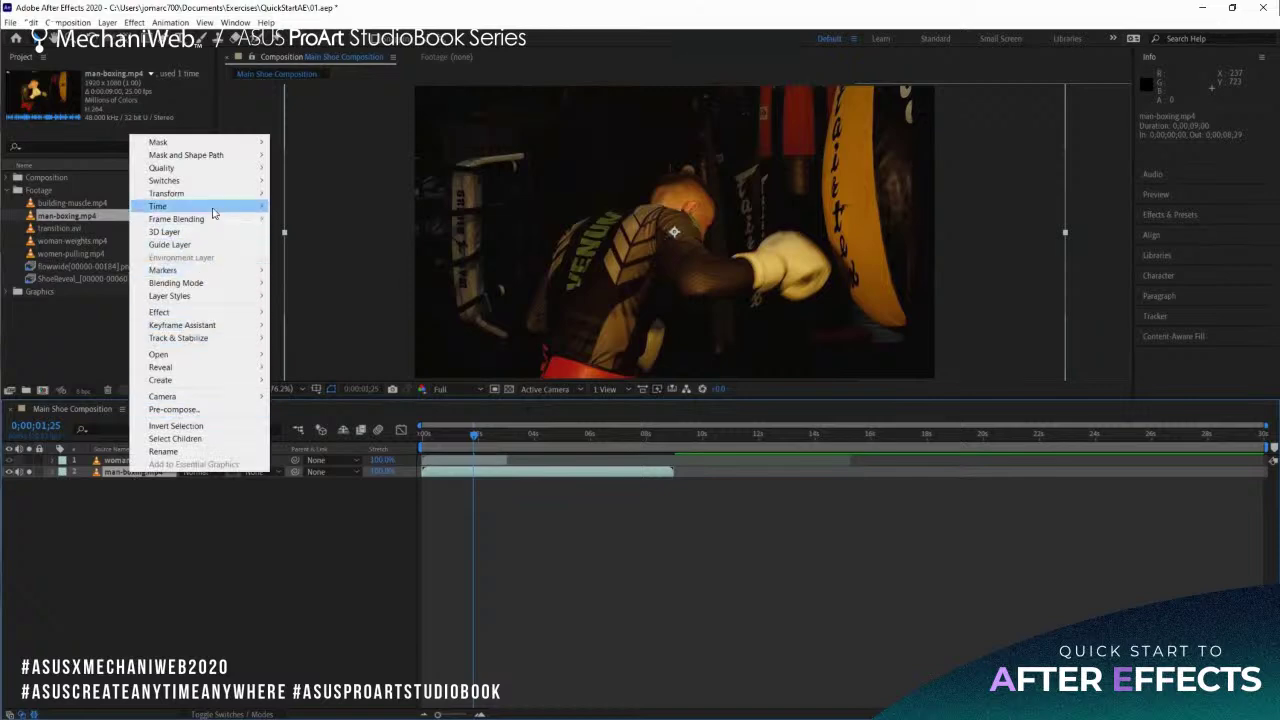
mouse_move(236, 194)
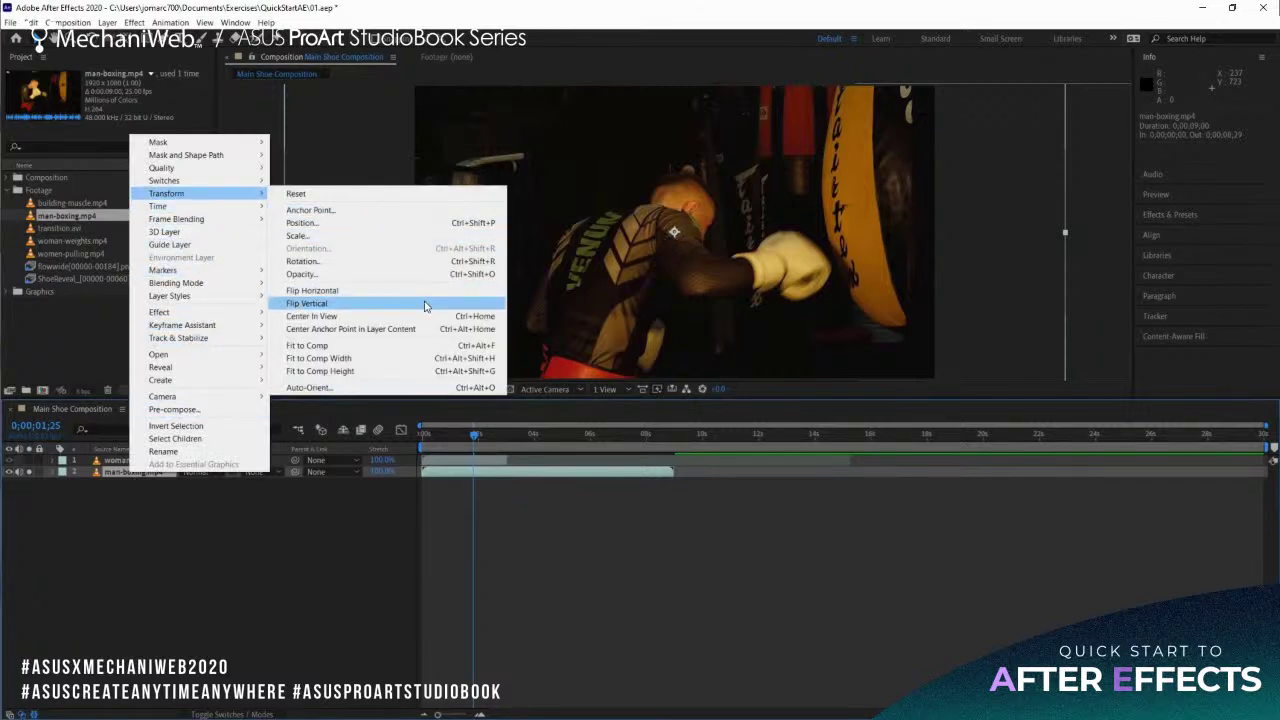
left_click(400, 372)
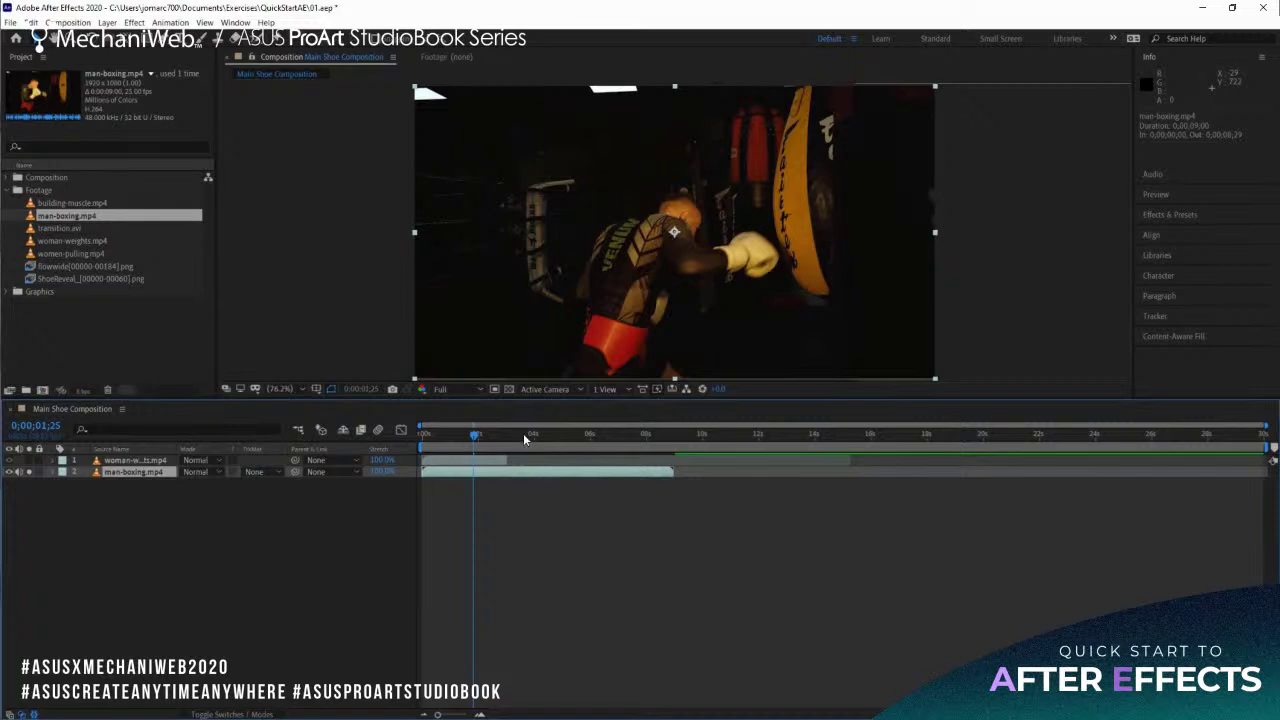
Drag man-boxing's out-point to the 3-second playhead, then slide the layer to start at 3 s.
left_click_drag(474, 437, 506, 439)
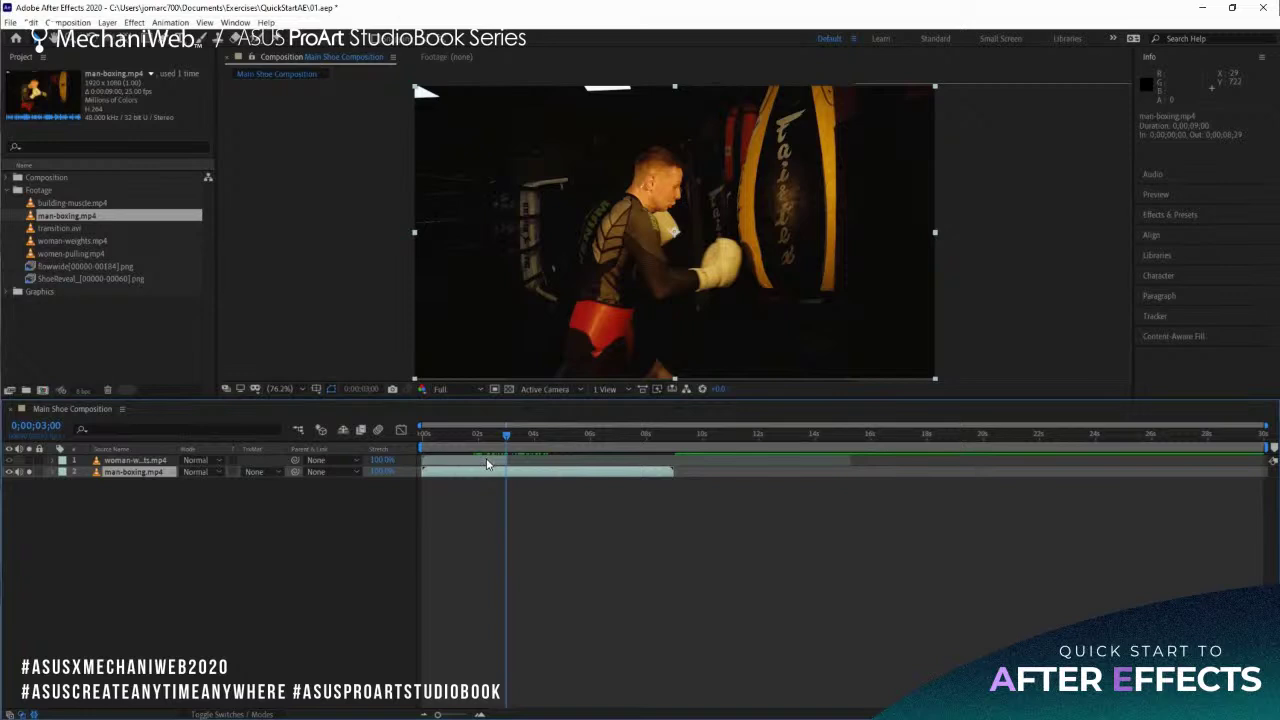
left_click(487, 461)
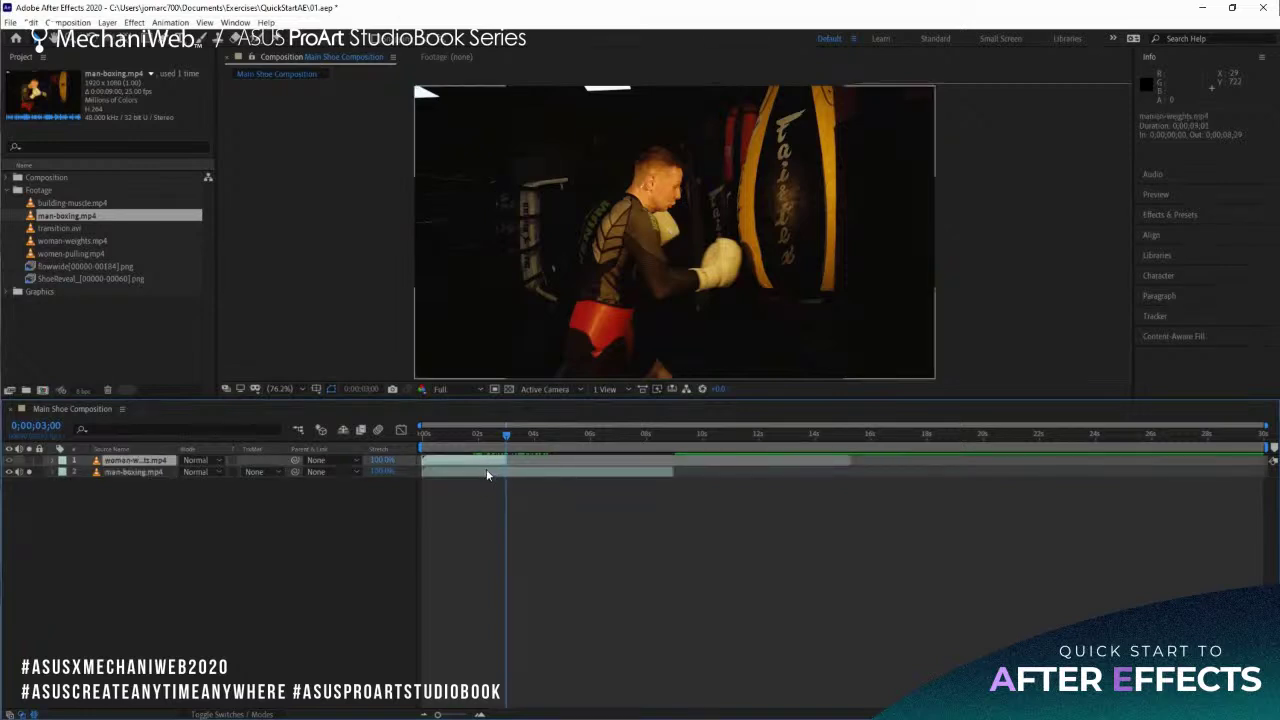
left_click(486, 473)
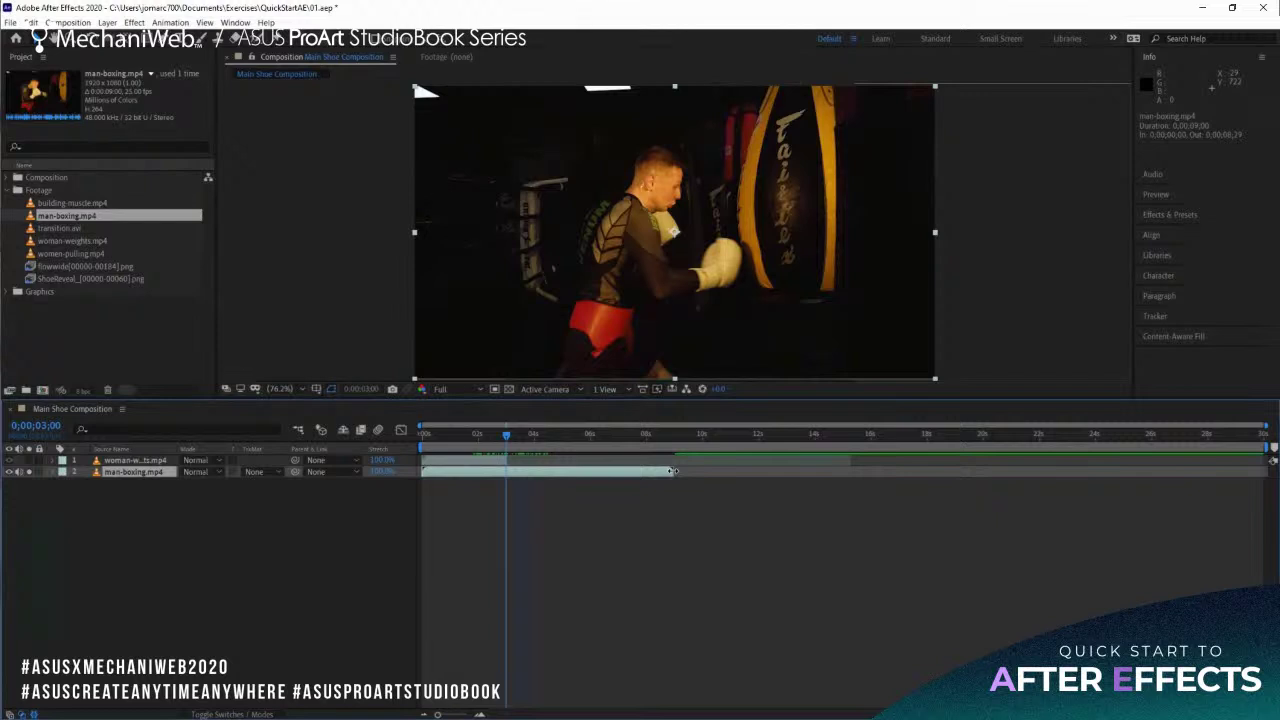
left_click_drag(672, 471, 508, 476)
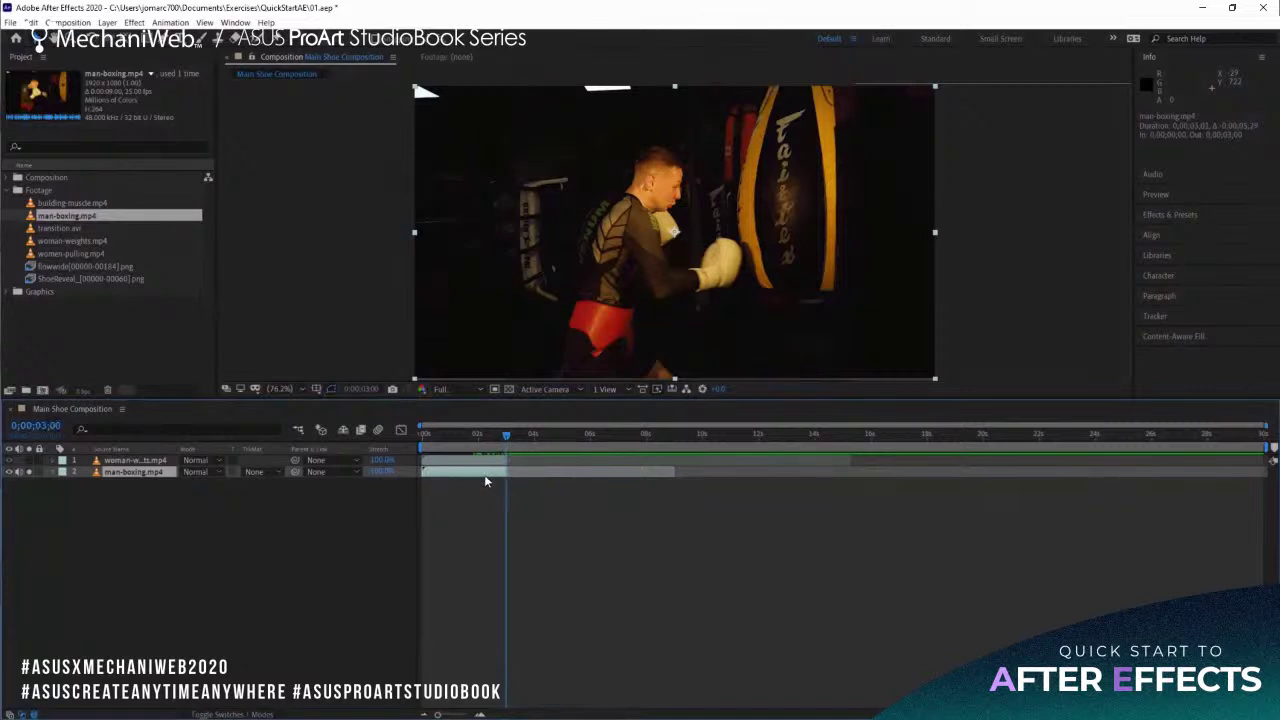
left_click_drag(445, 472, 539, 476)
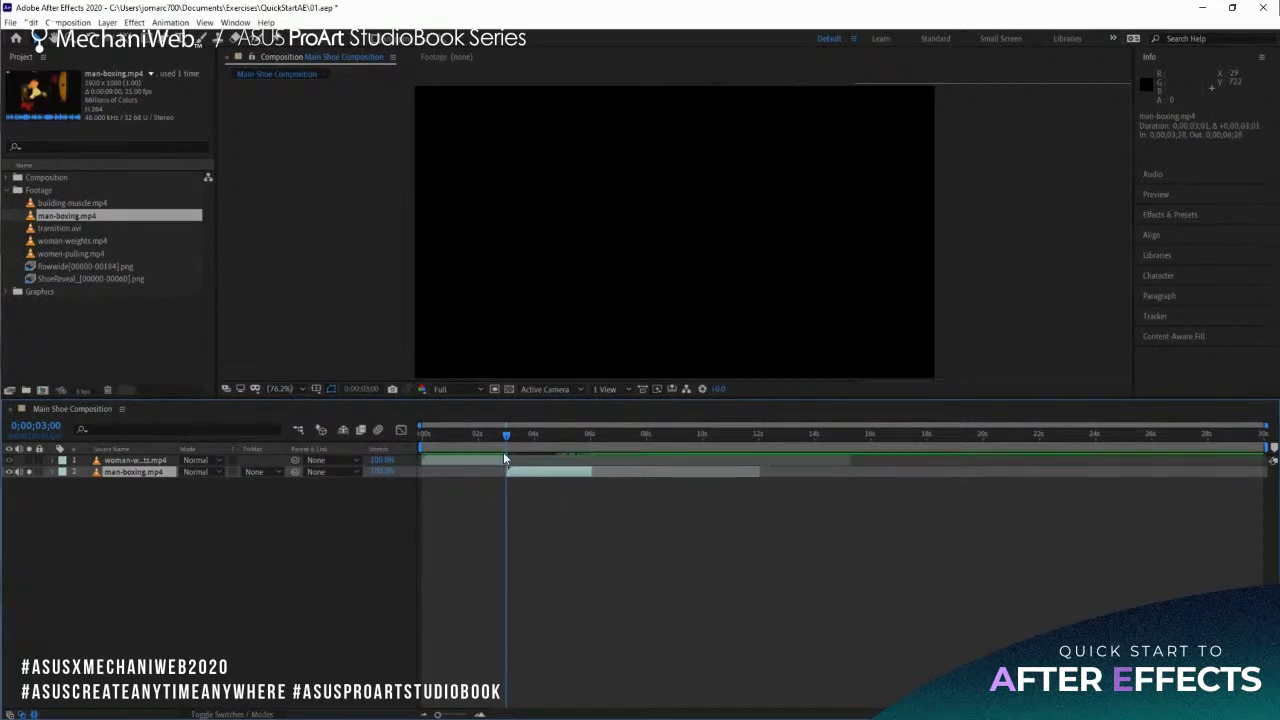
left_click(520, 508)
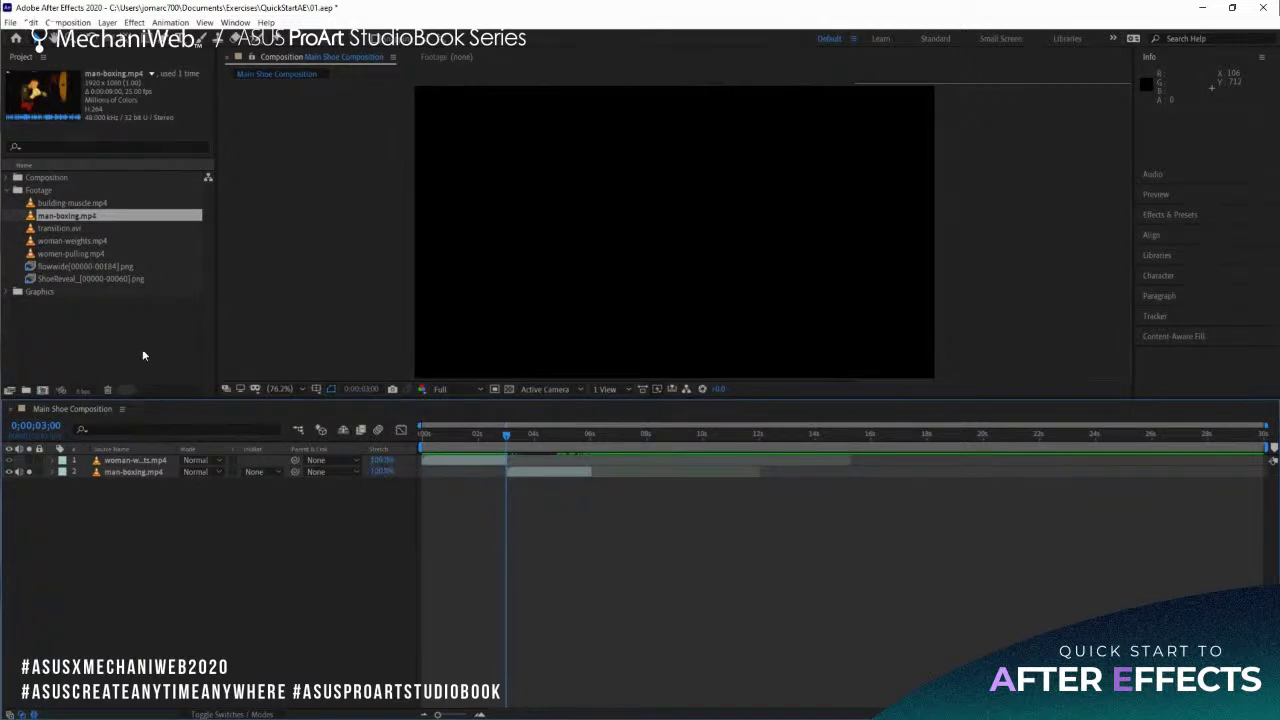
Add women-pulling.mp4 as a third layer and zoom the viewer from 12.5% to 25%.
left_click(53, 256)
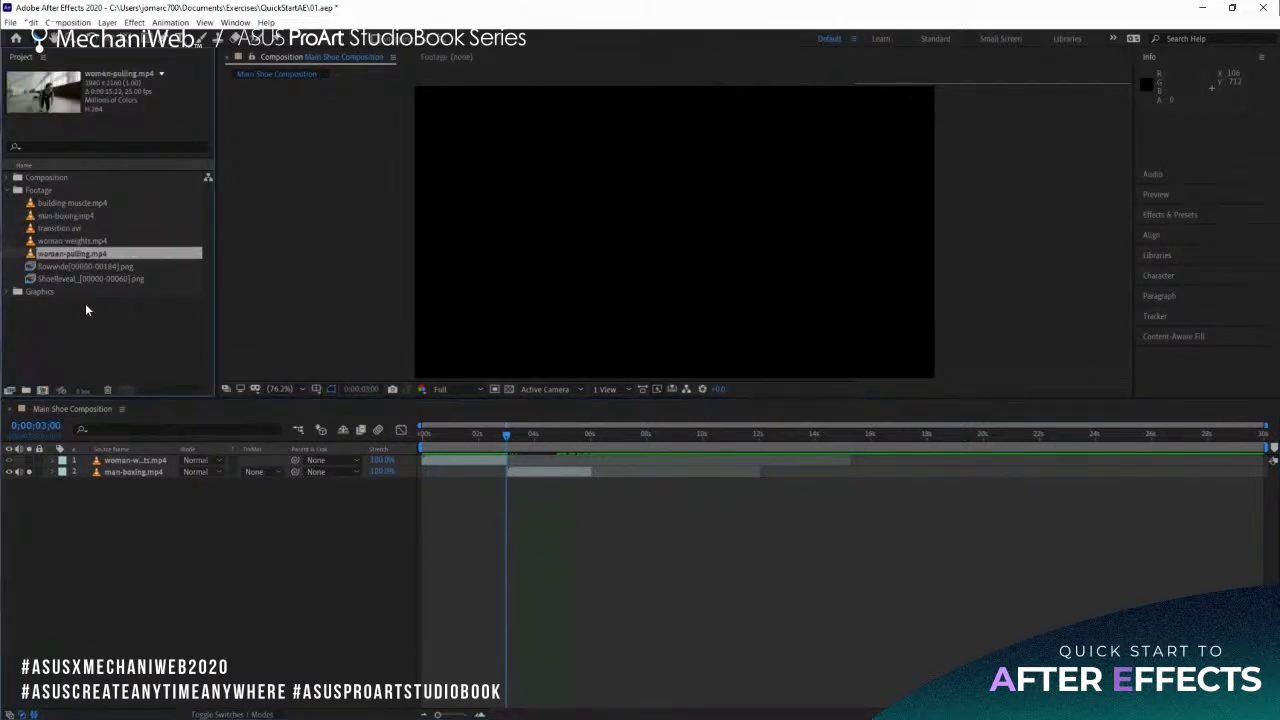
left_click_drag(67, 252, 110, 476)
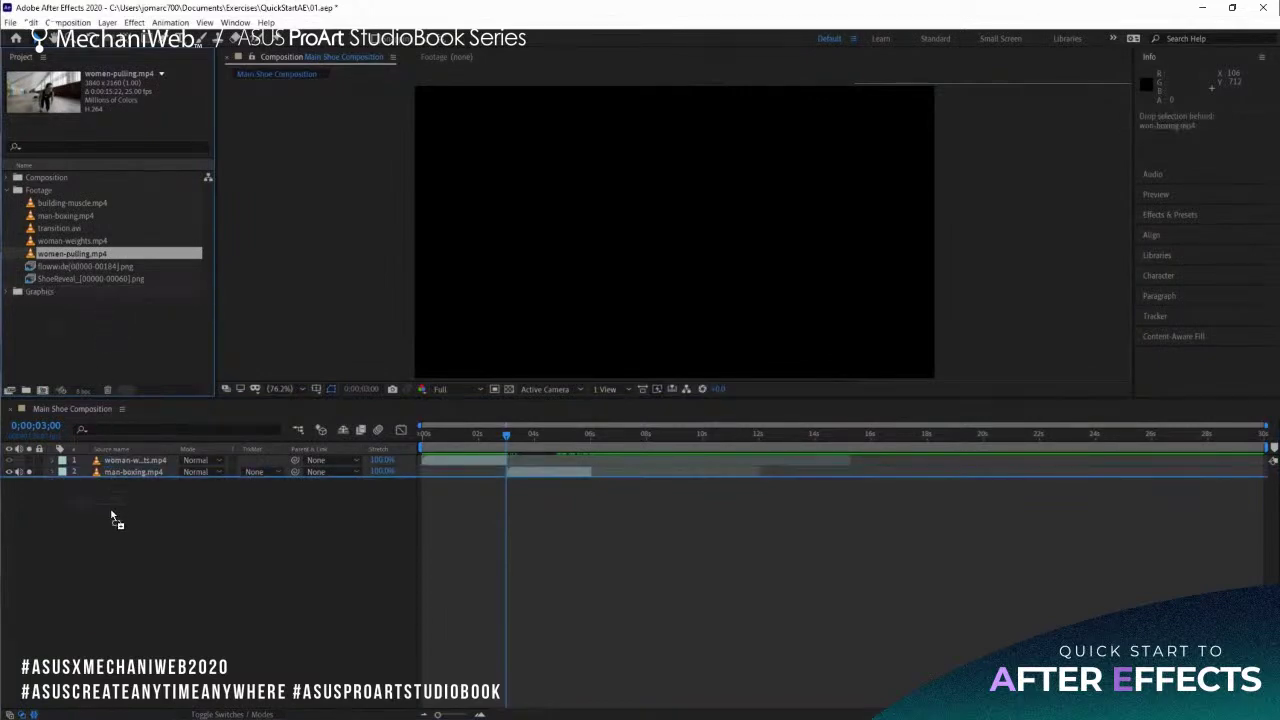
left_click_drag(110, 491, 110, 490)
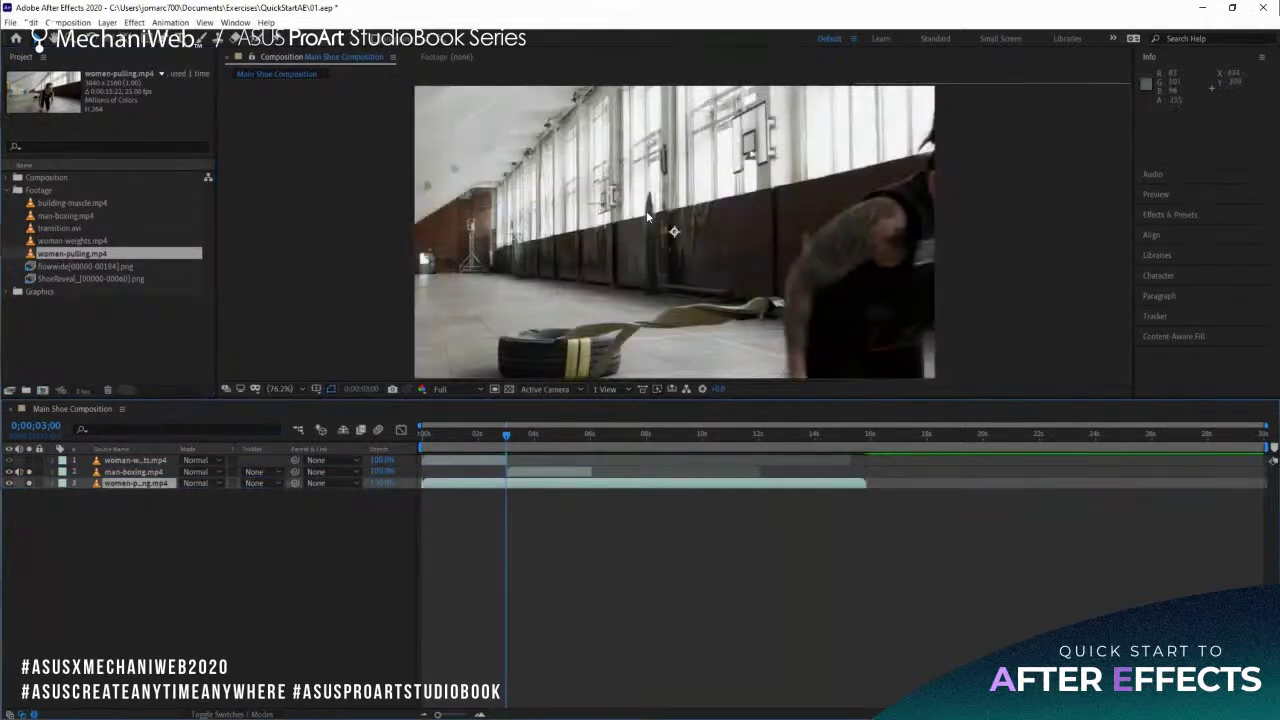
scroll(645, 226, "down", 6)
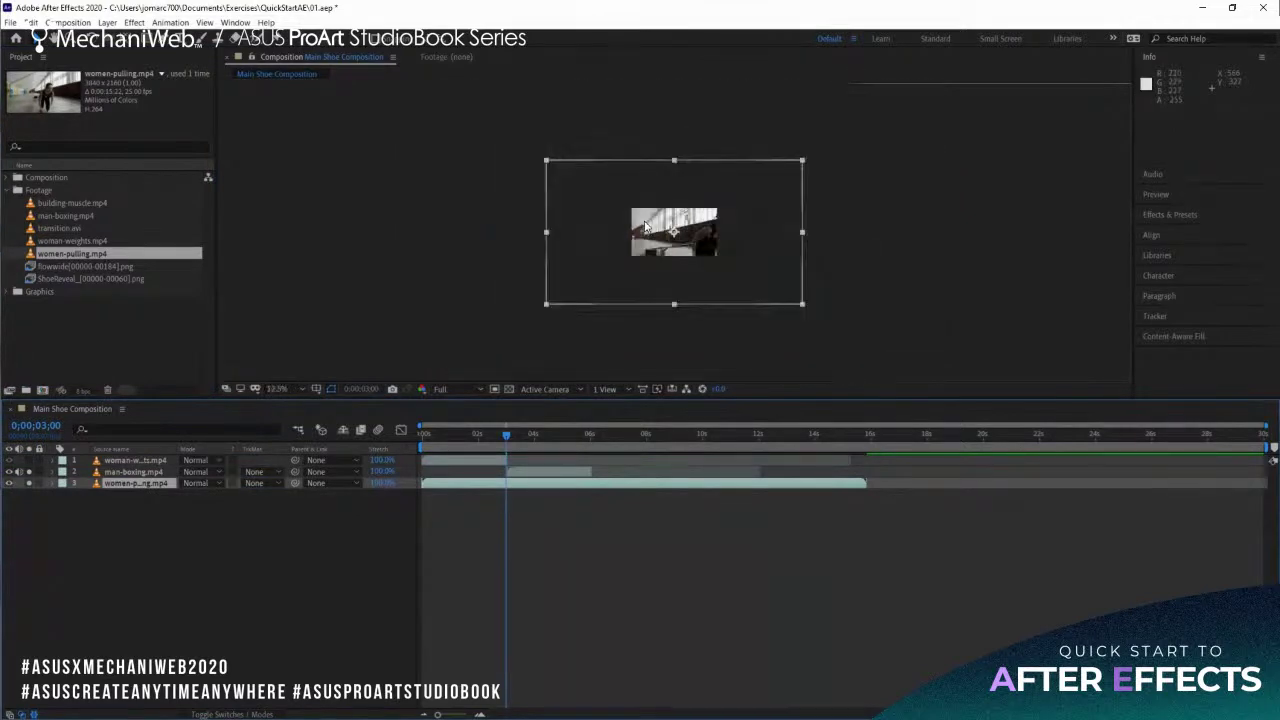
scroll(645, 226, "up", 2)
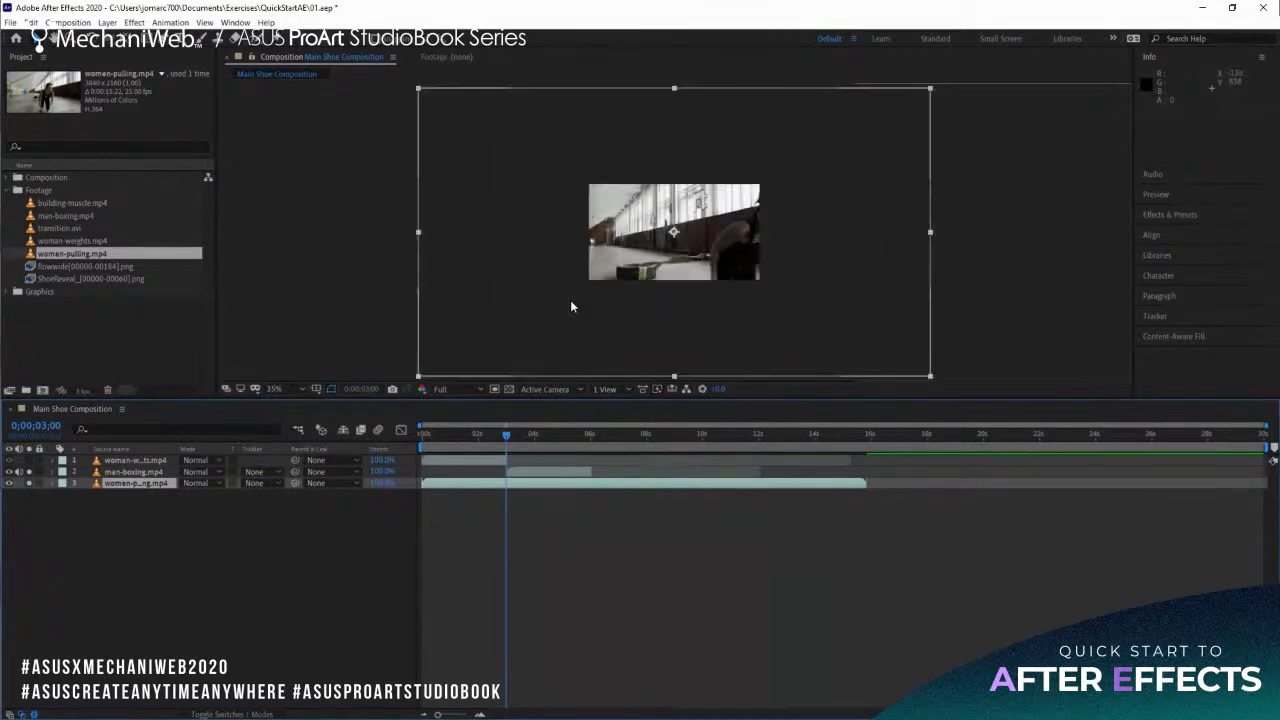
Fit the women-pulling layer to comp width, shorten its end slightly, and trim its start at 3;00.
right_click(150, 487)
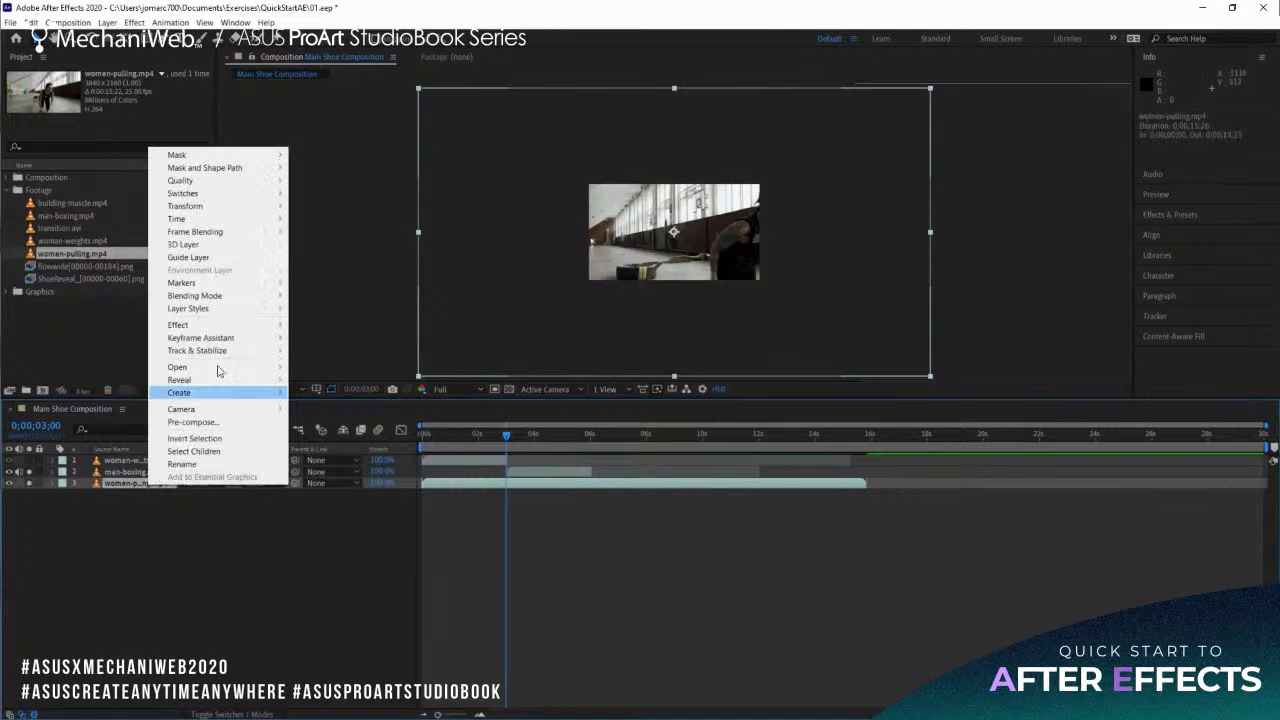
mouse_move(258, 215)
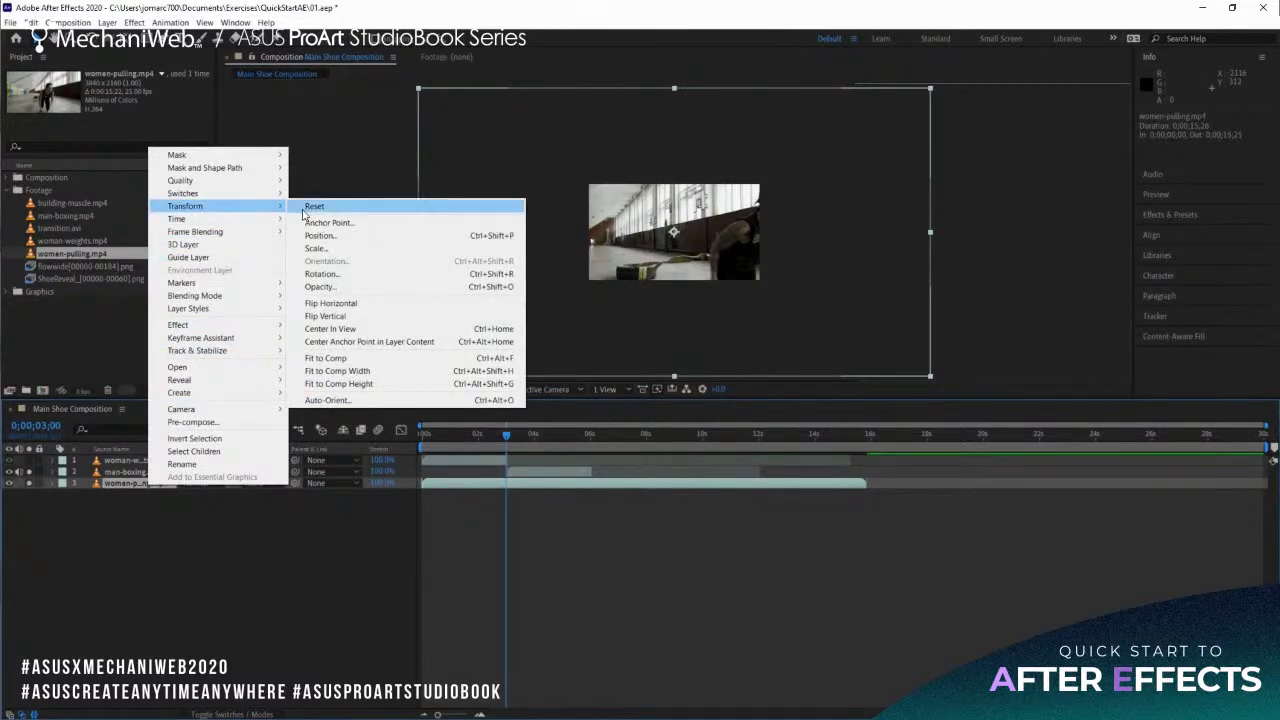
left_click(442, 371)
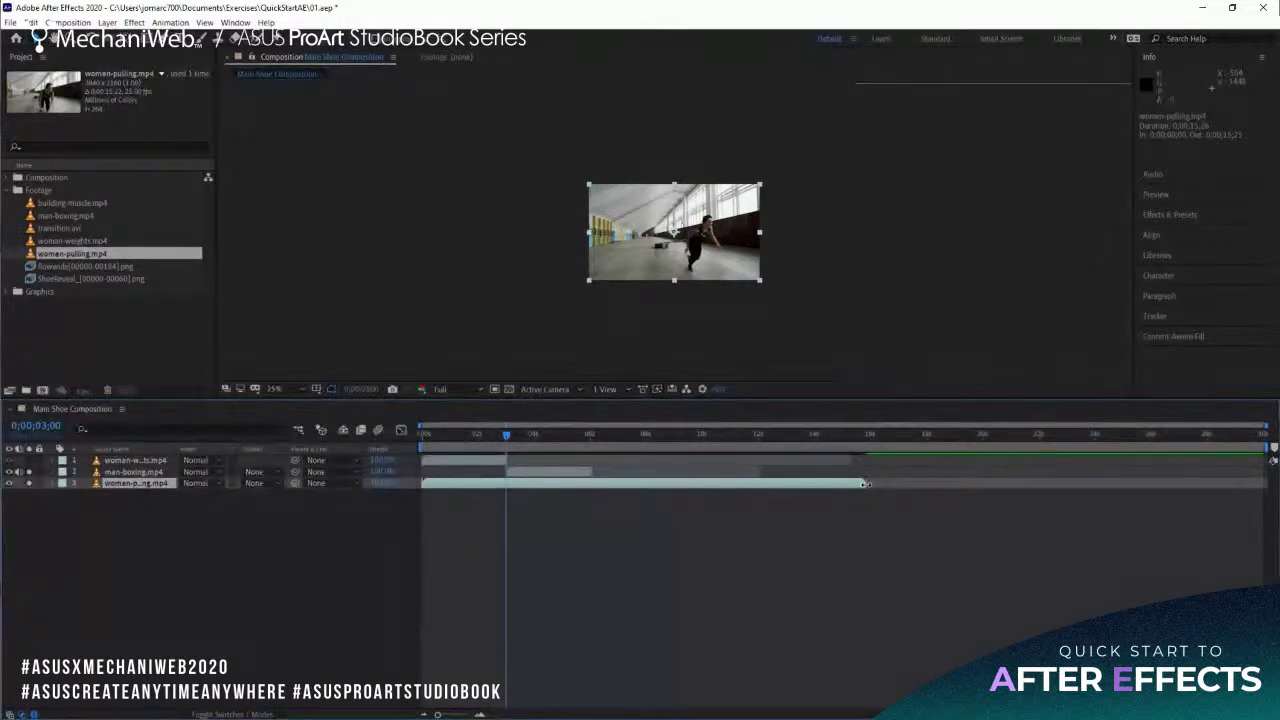
left_click_drag(870, 484, 866, 483)
key("alt+bracketleft")
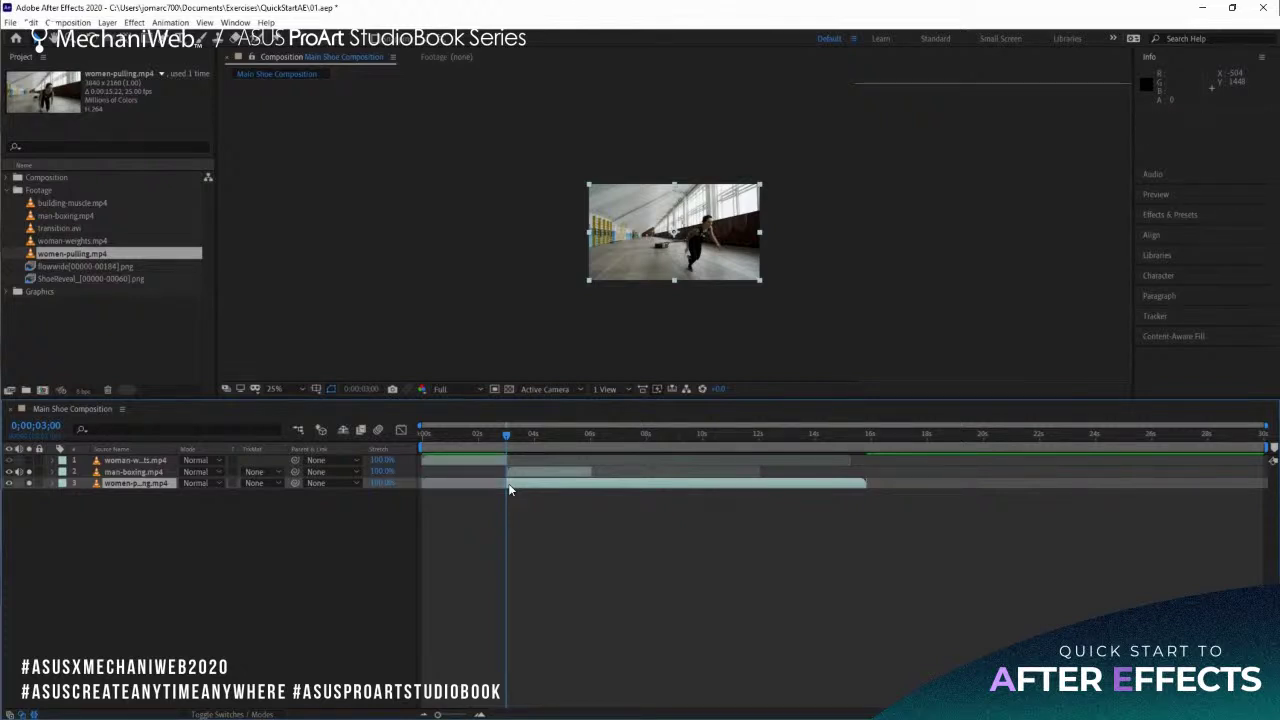
Trim the women-pulling clip's end at about 6;01 and move it to follow man-boxing.
left_click_drag(506, 435, 540, 434)
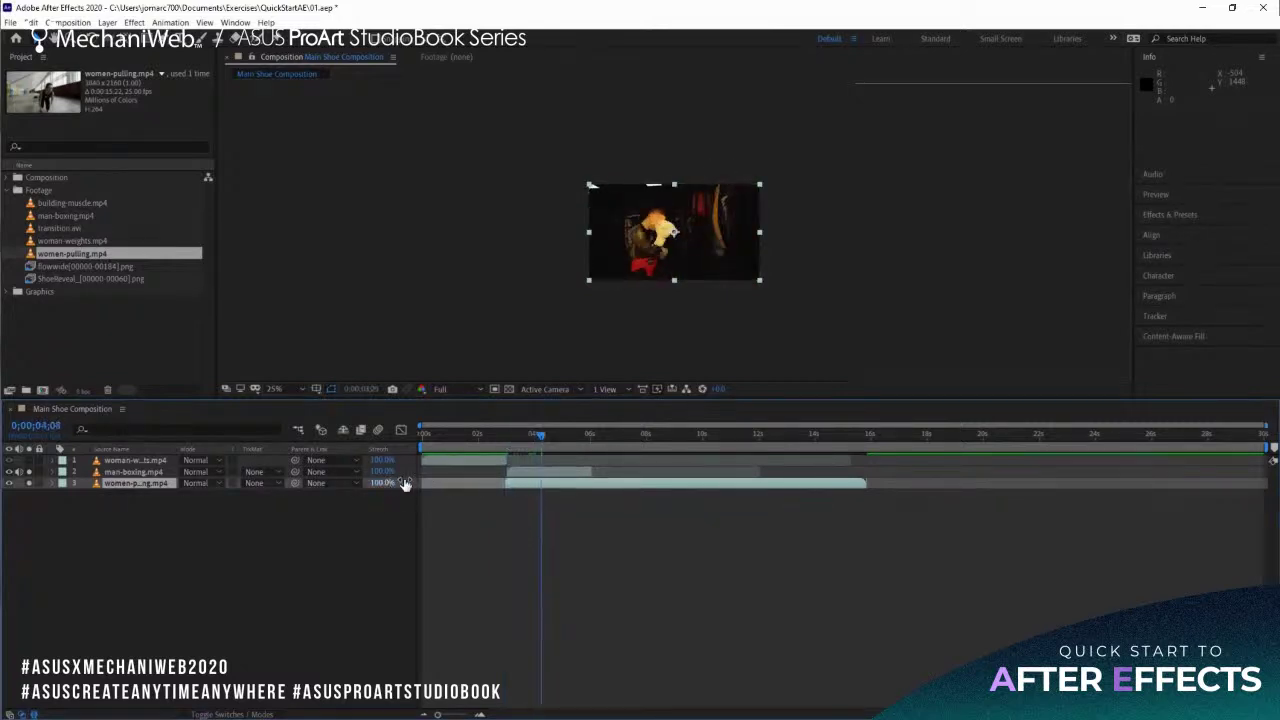
key("space")
key("space")
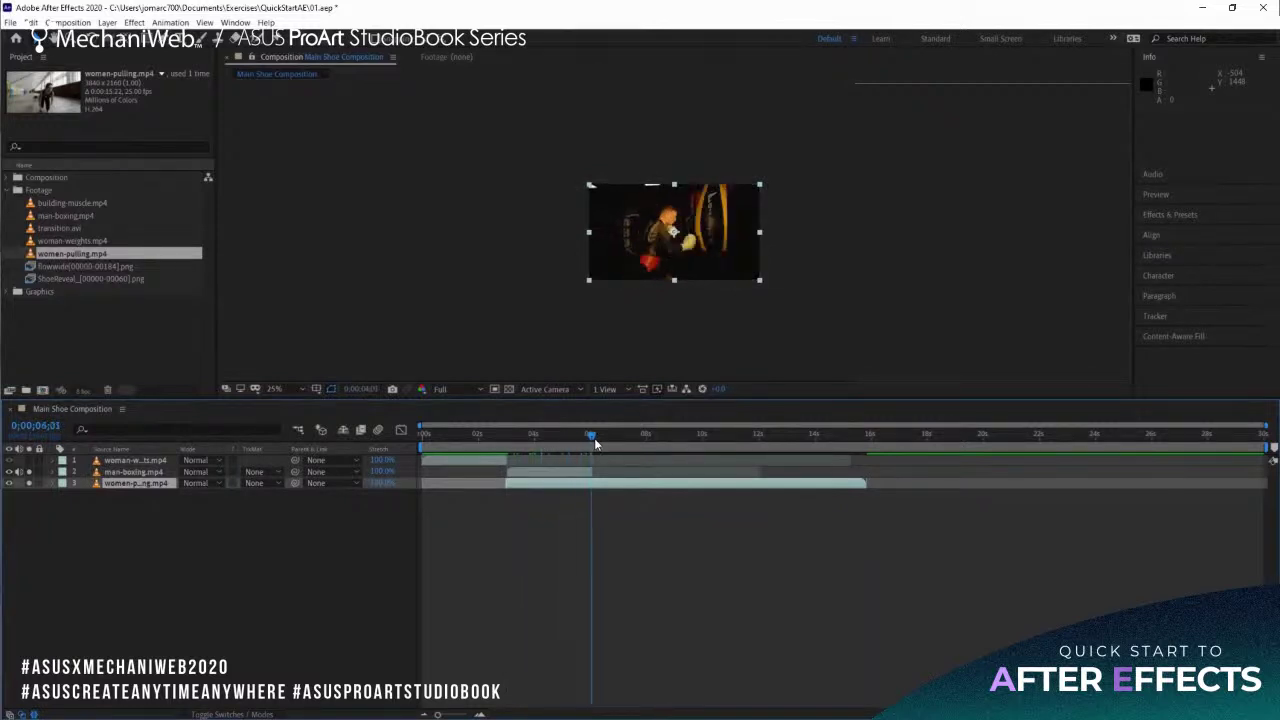
left_click(567, 490)
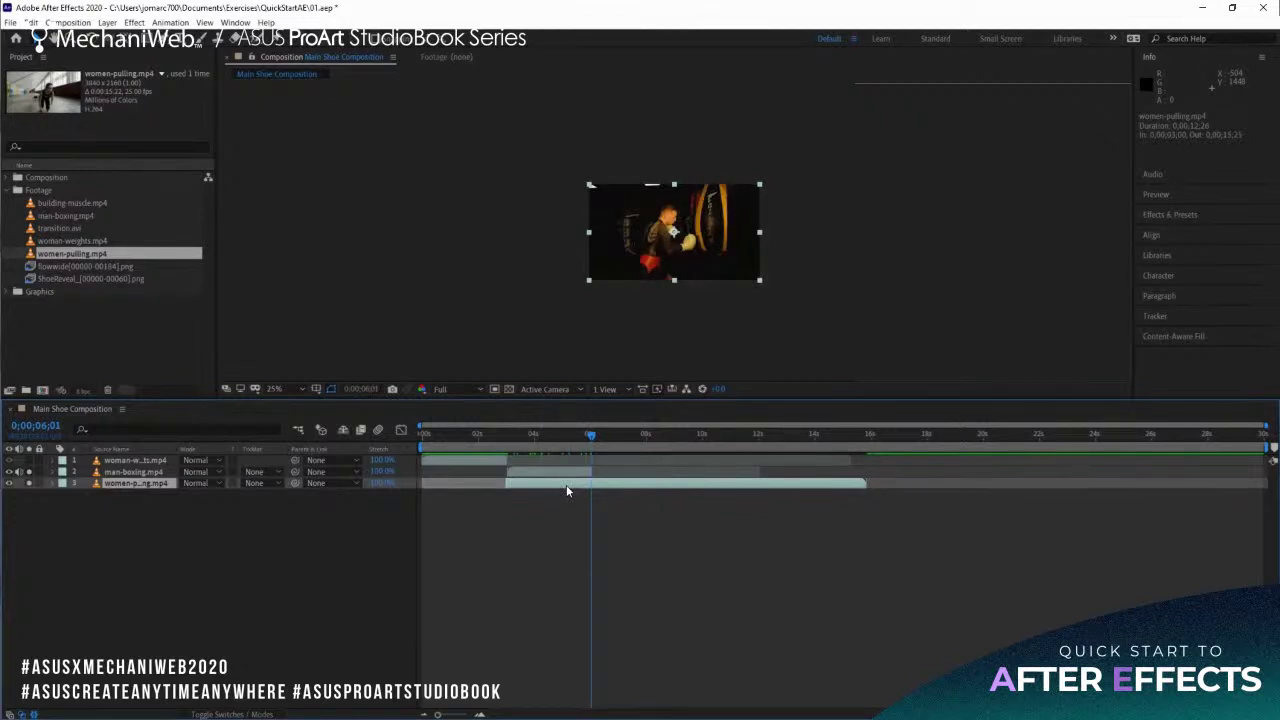
key("alt+bracketright")
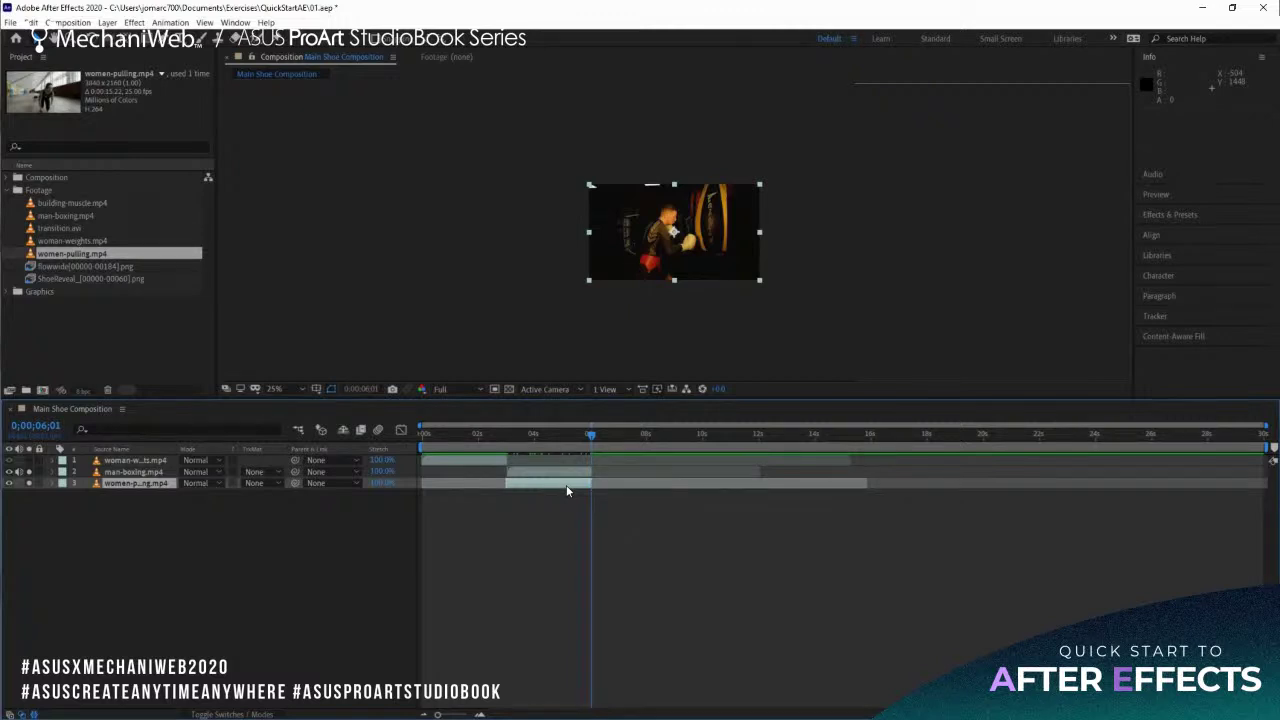
left_click_drag(541, 488, 633, 497)
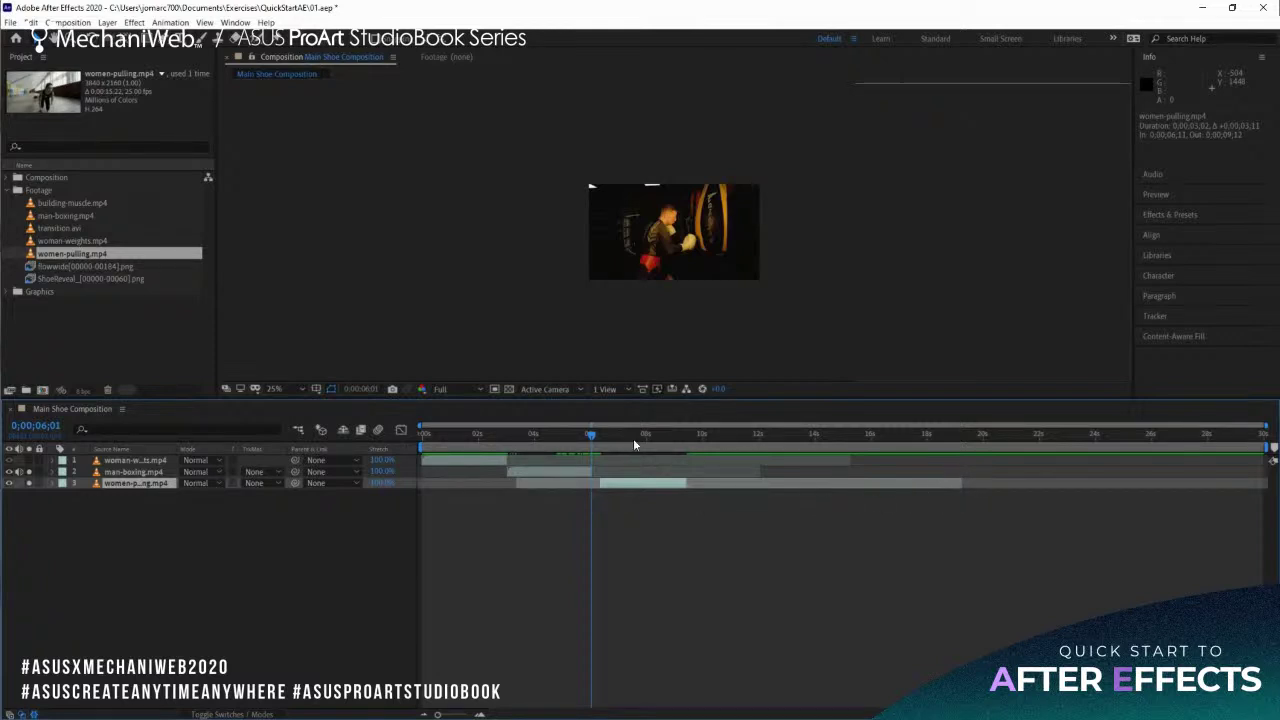
Slip-edit the women-pulling footage to a better section, checking frames between about 6 and 8 seconds.
left_click_drag(592, 437, 649, 440)
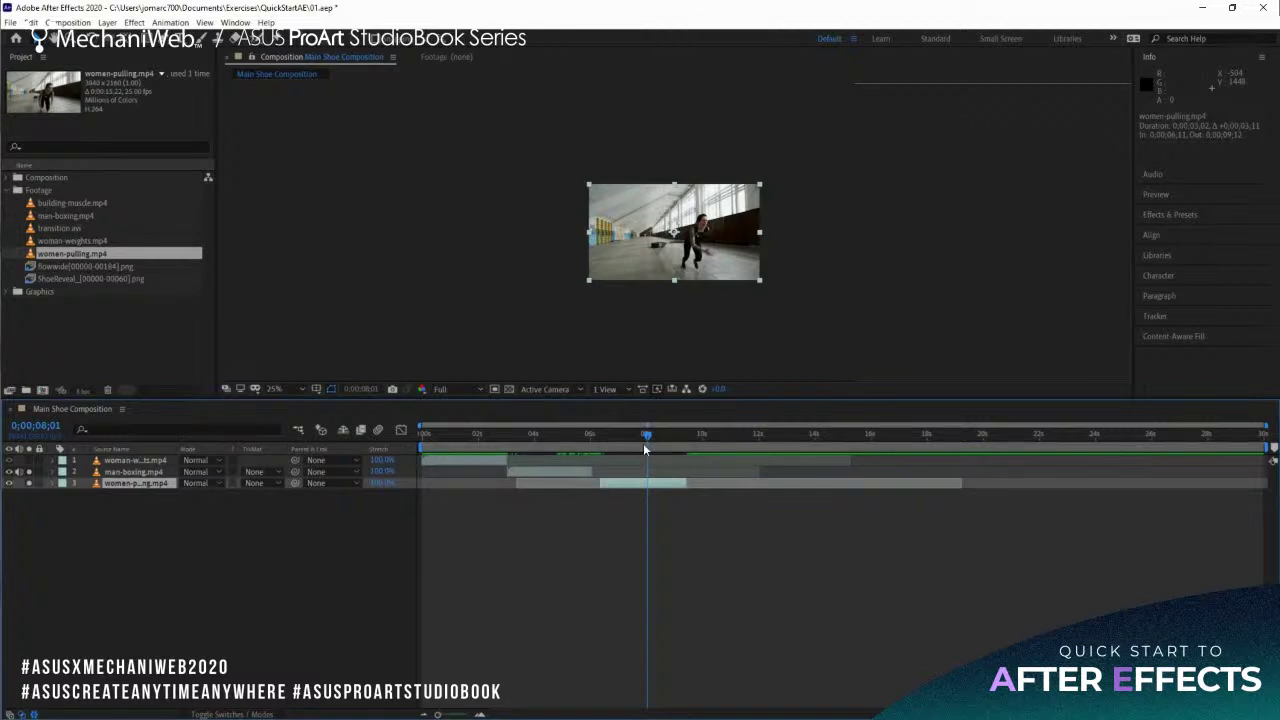
left_click_drag(647, 435, 684, 443)
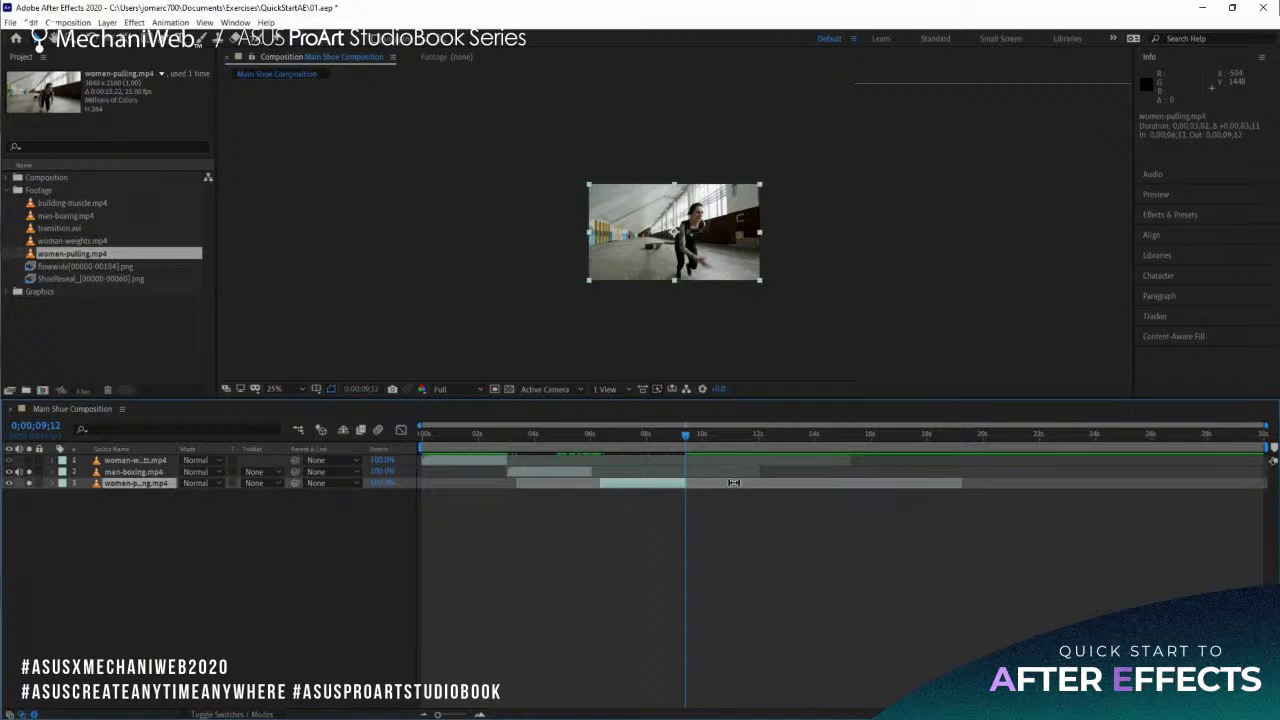
mouse_move(741, 484)
left_mouse_down()
mouse_move(697, 485)
mouse_move(775, 484)
mouse_move(739, 484)
mouse_move(764, 483)
left_mouse_up()
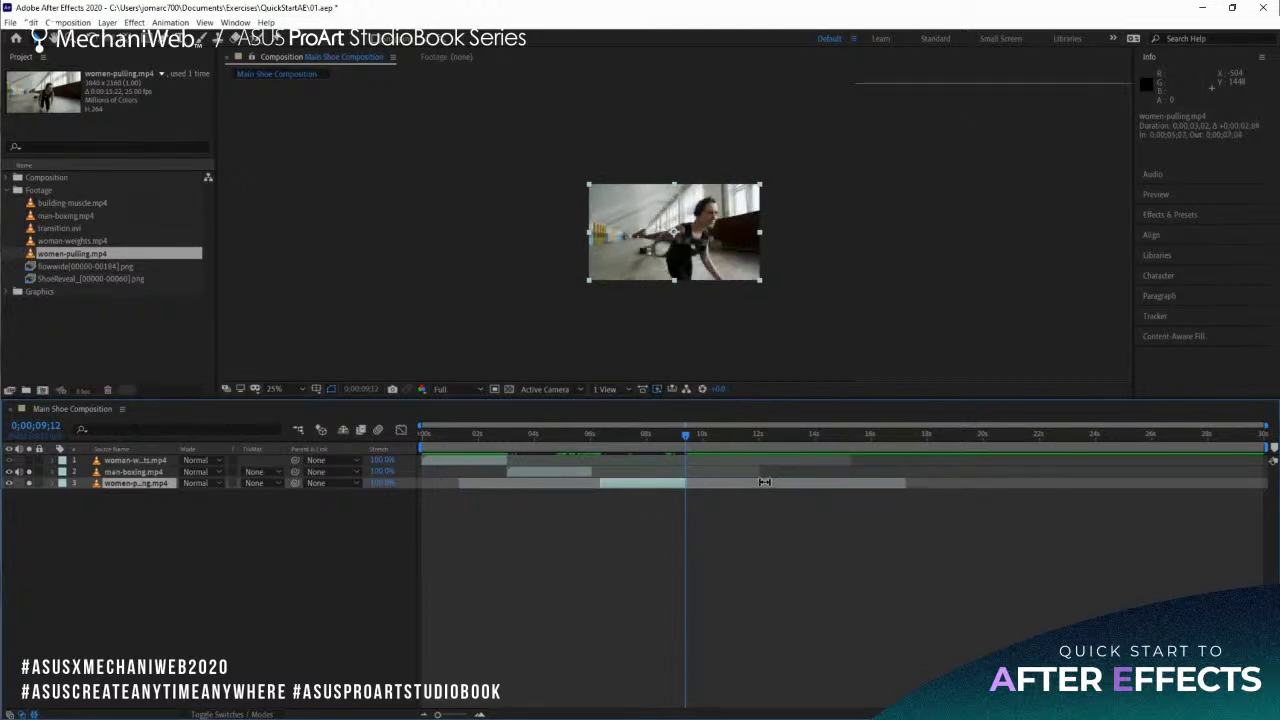
left_click_drag(603, 434, 597, 436)
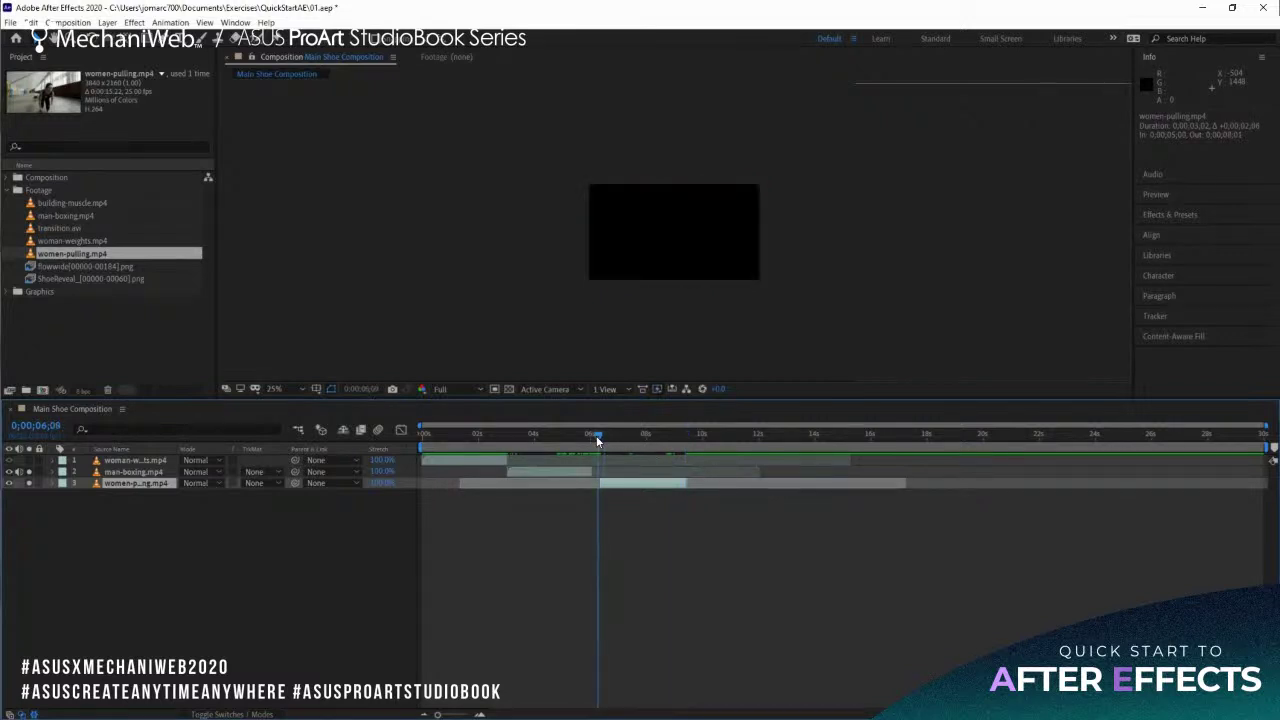
Preview the three staggered clips in an enlarged viewer, scrubbing around 7 seconds and back near the start.
key("space")
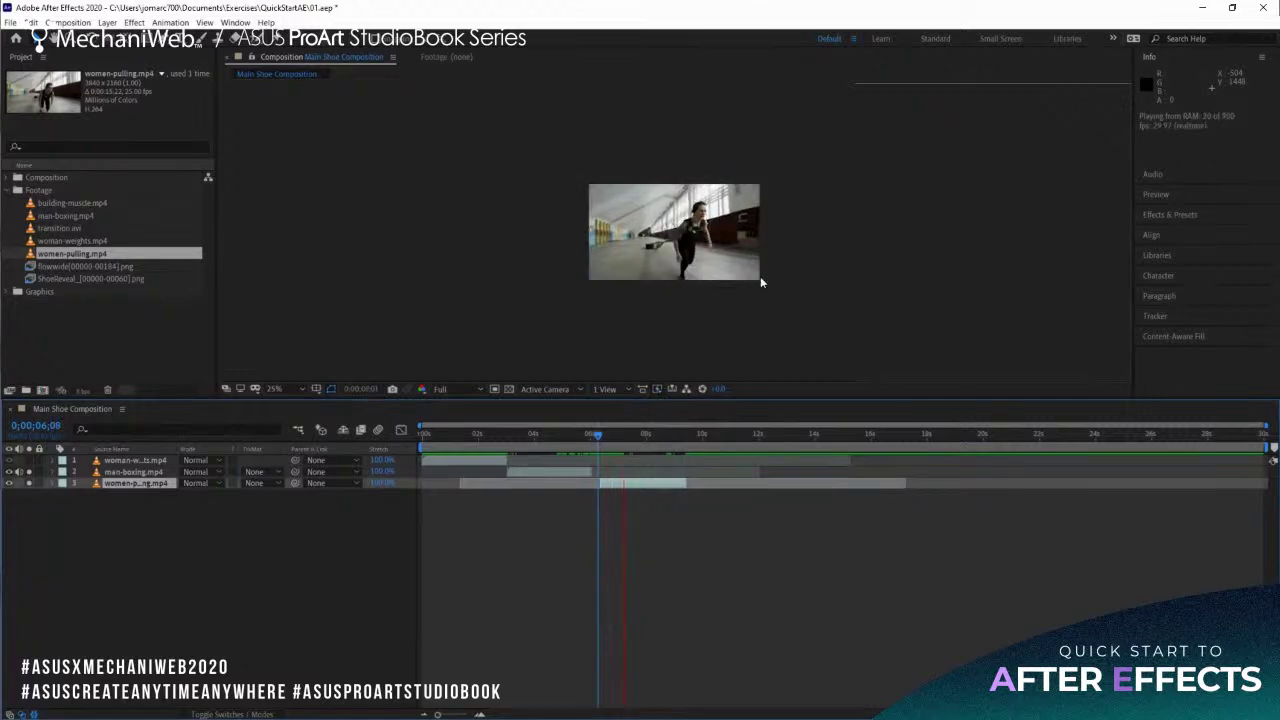
key("period")
key("period")
key("period")
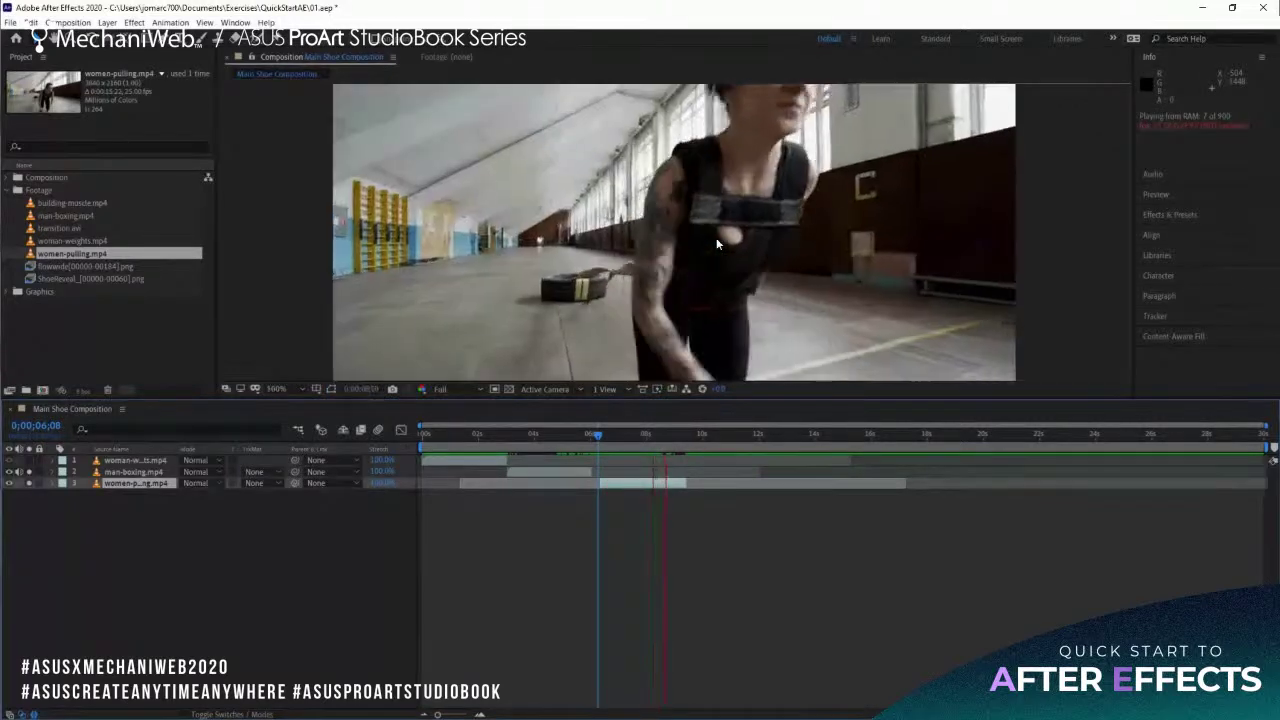
key("space")
left_click(620, 433)
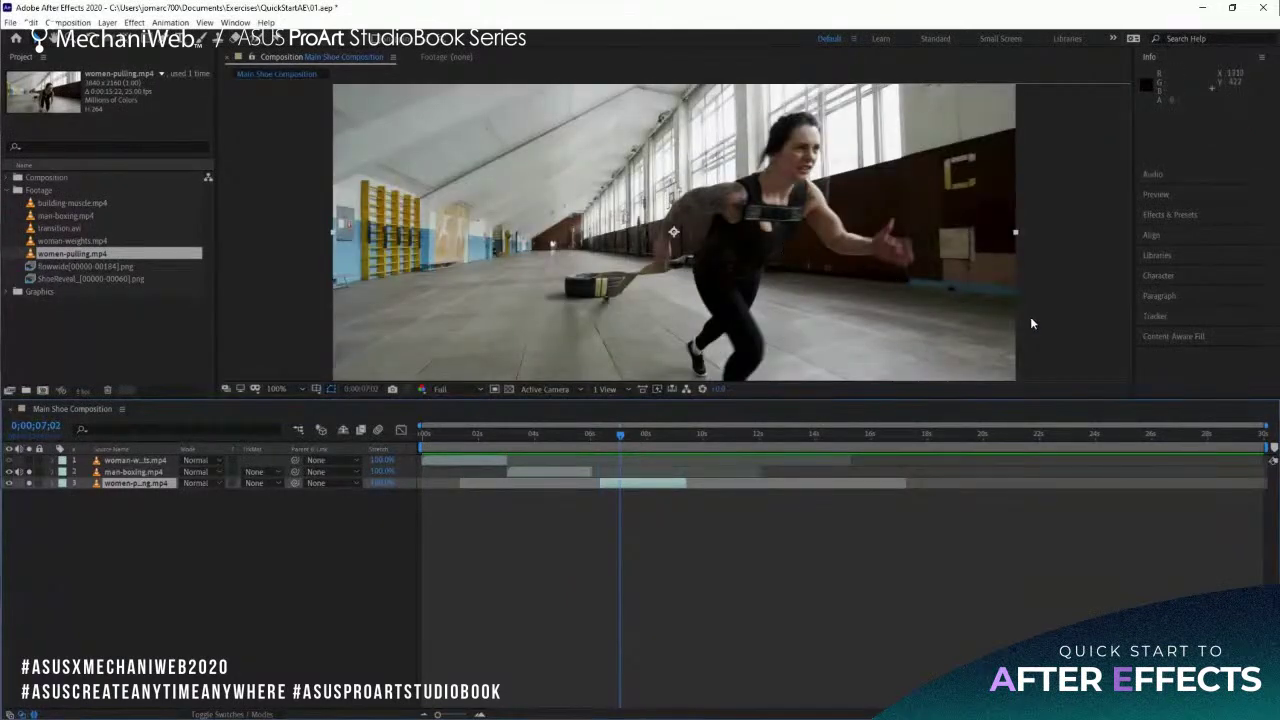
left_click(1057, 312)
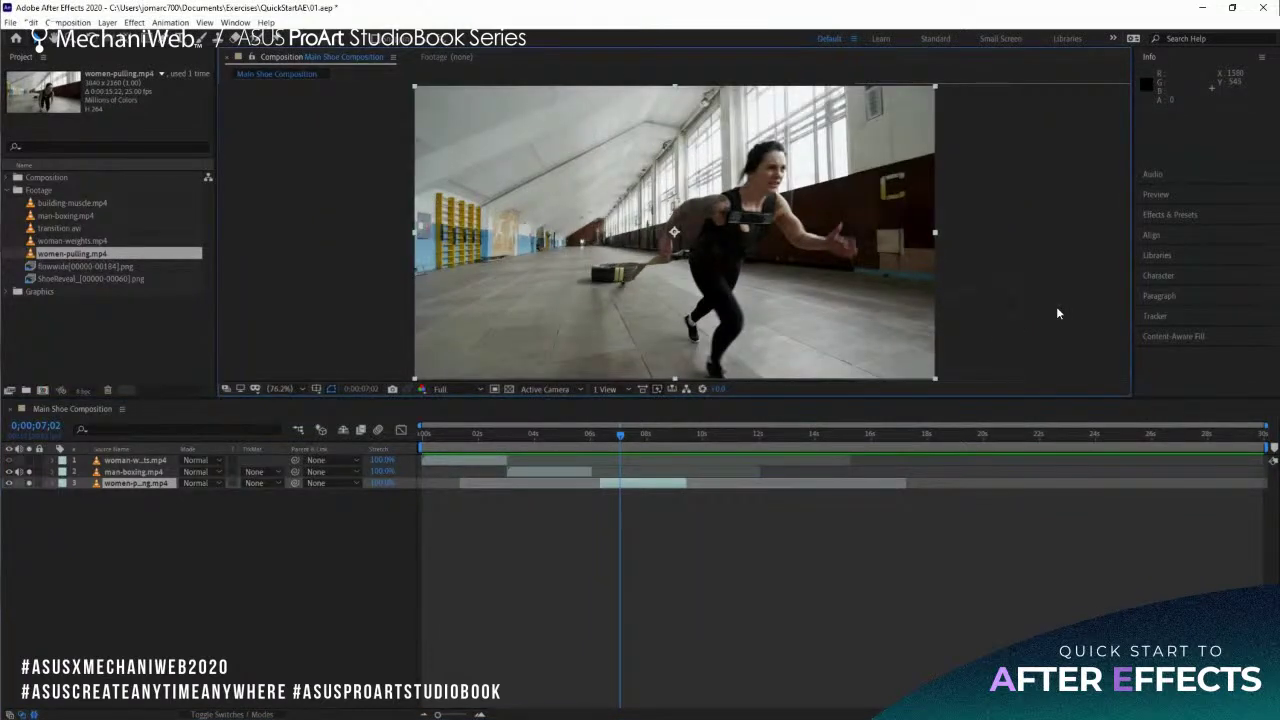
left_click_drag(600, 437, 676, 445)
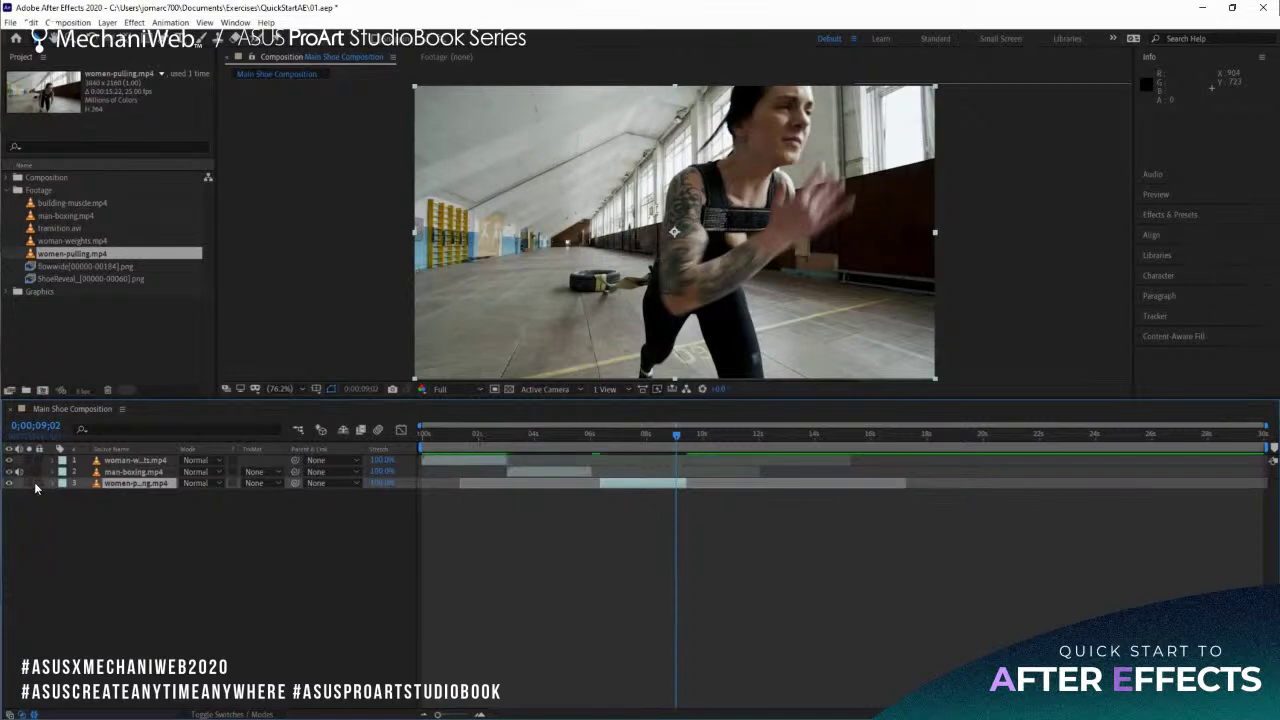
left_click_drag(450, 436, 477, 437)
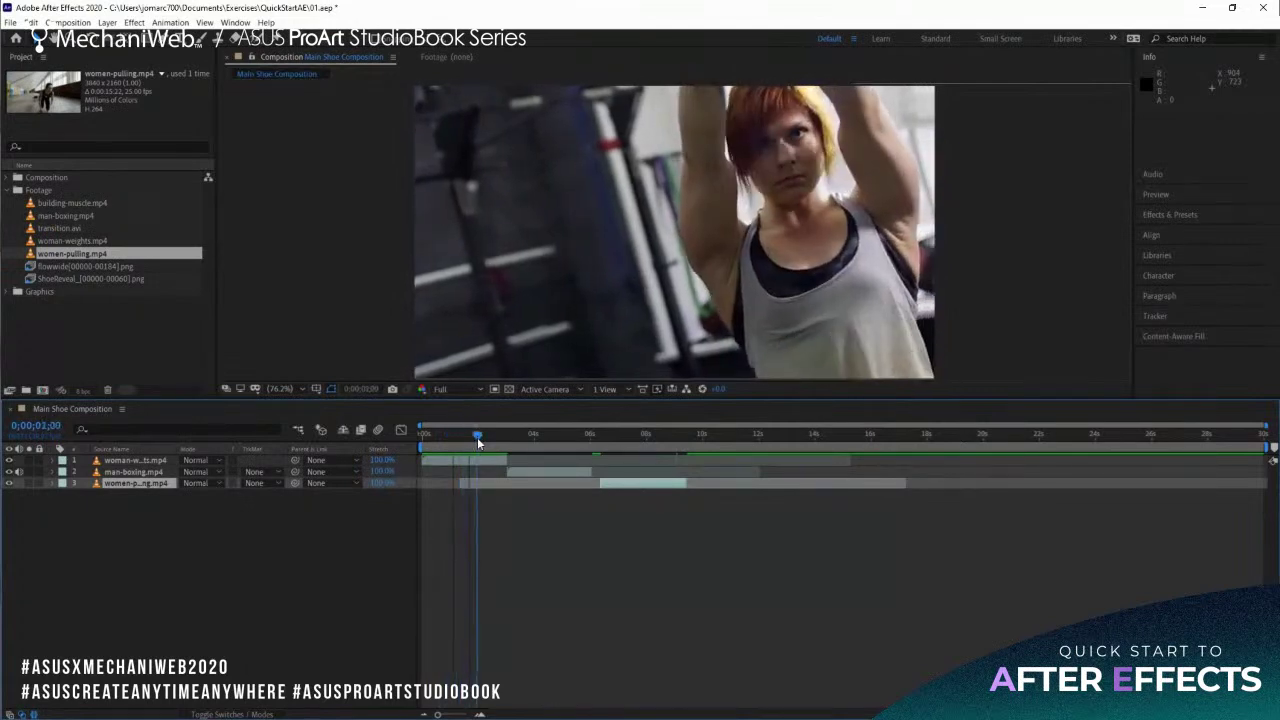
Slip the woman-weights footage left to a later section, then return the playhead to 0;00.
left_click(453, 459)
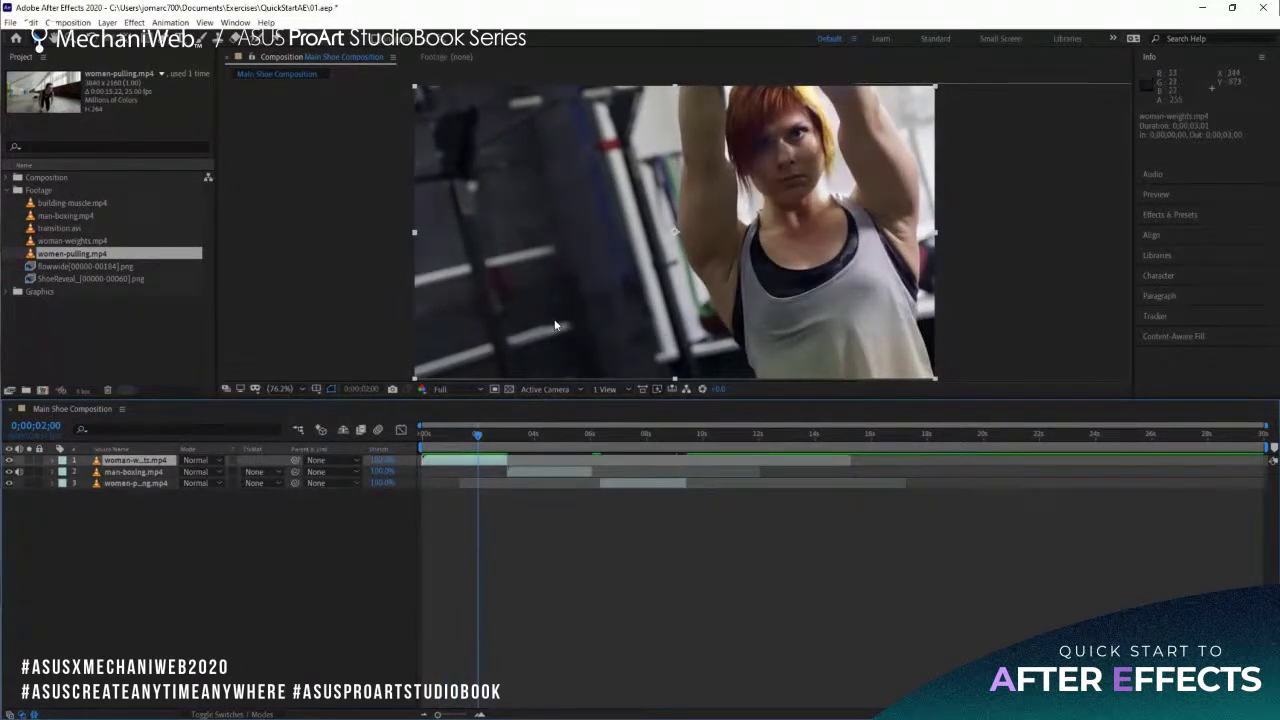
scroll(550, 290, "down", 2)
left_click_drag(468, 439, 506, 440)
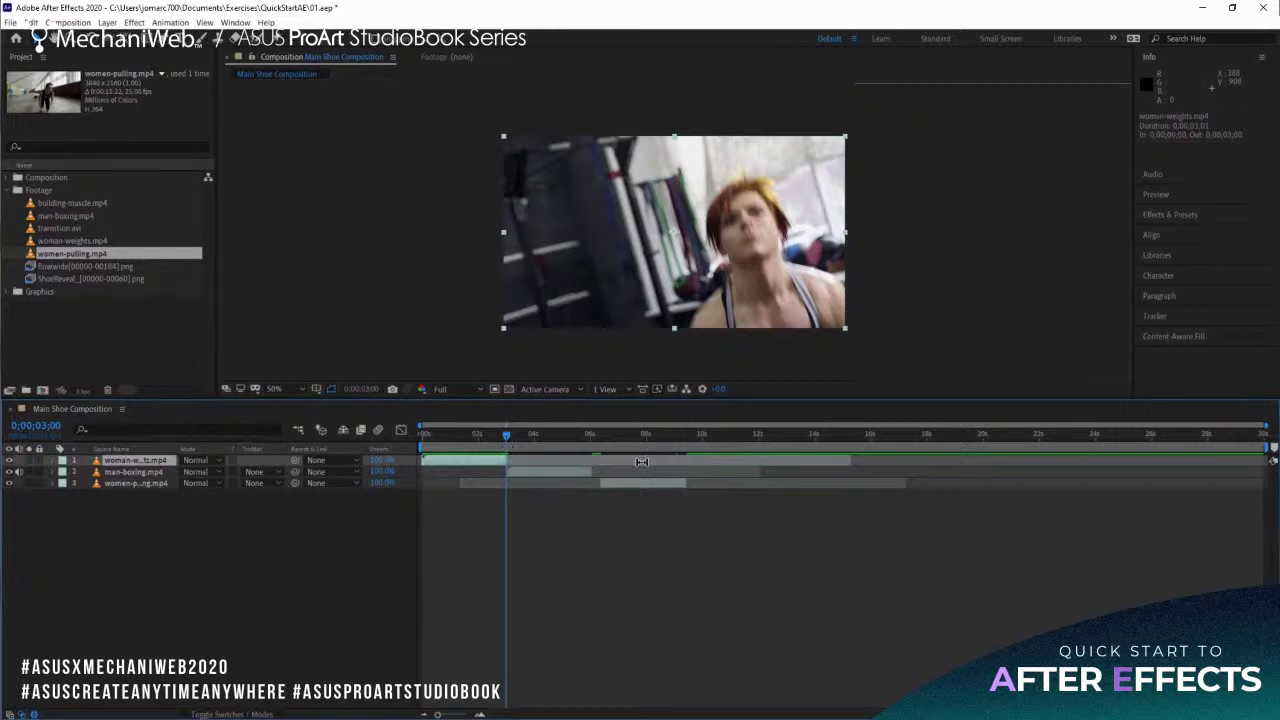
left_click_drag(668, 460, 601, 463)
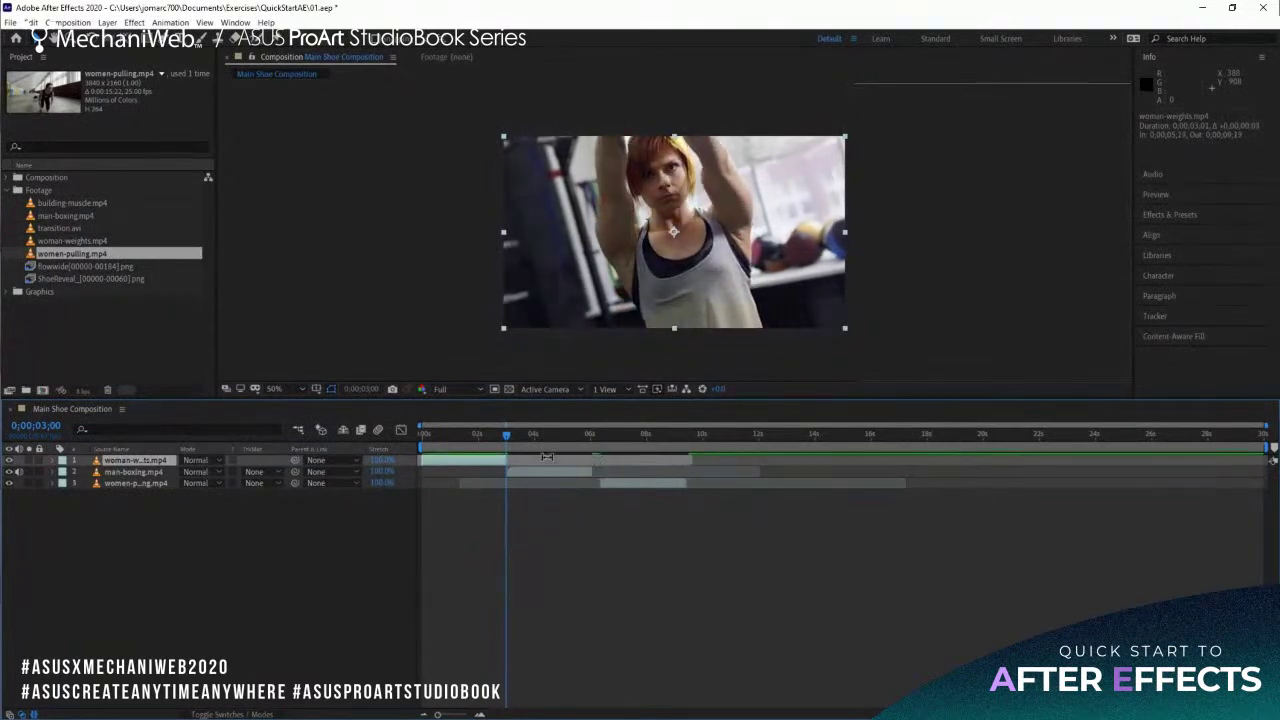
left_click_drag(508, 440, 408, 441)
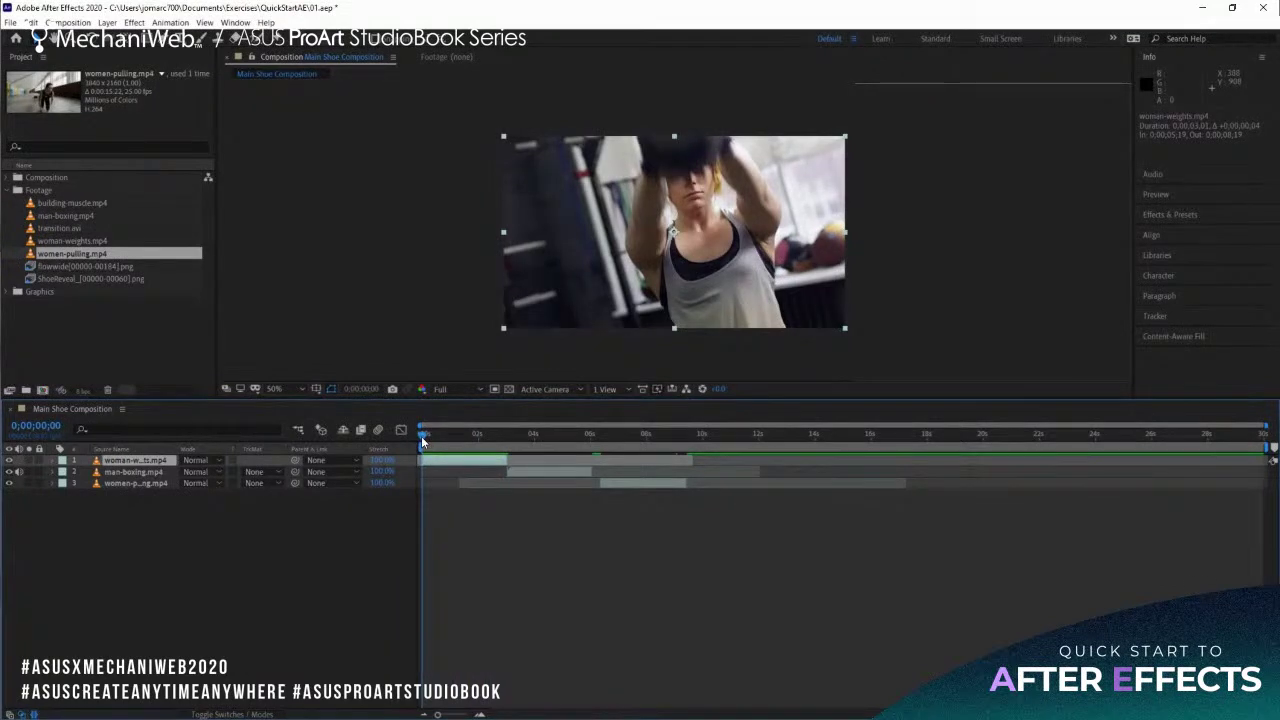
key("space")
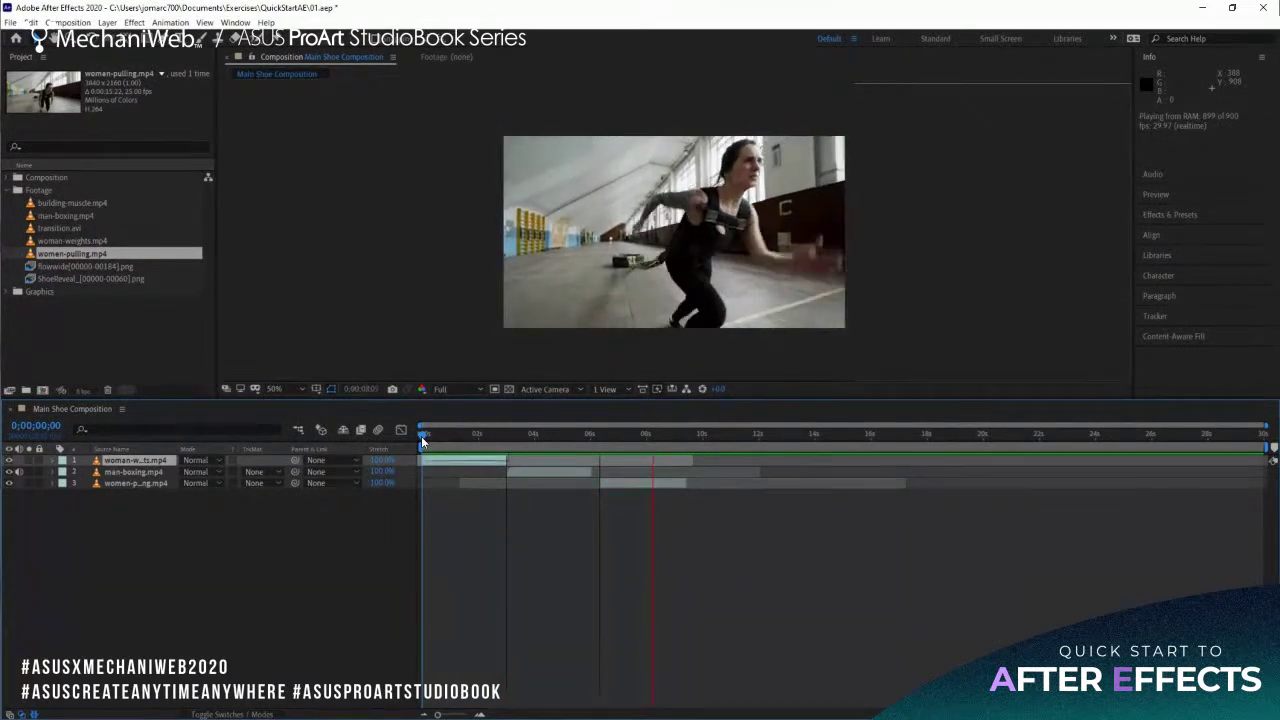
key("space")
left_click(642, 527)
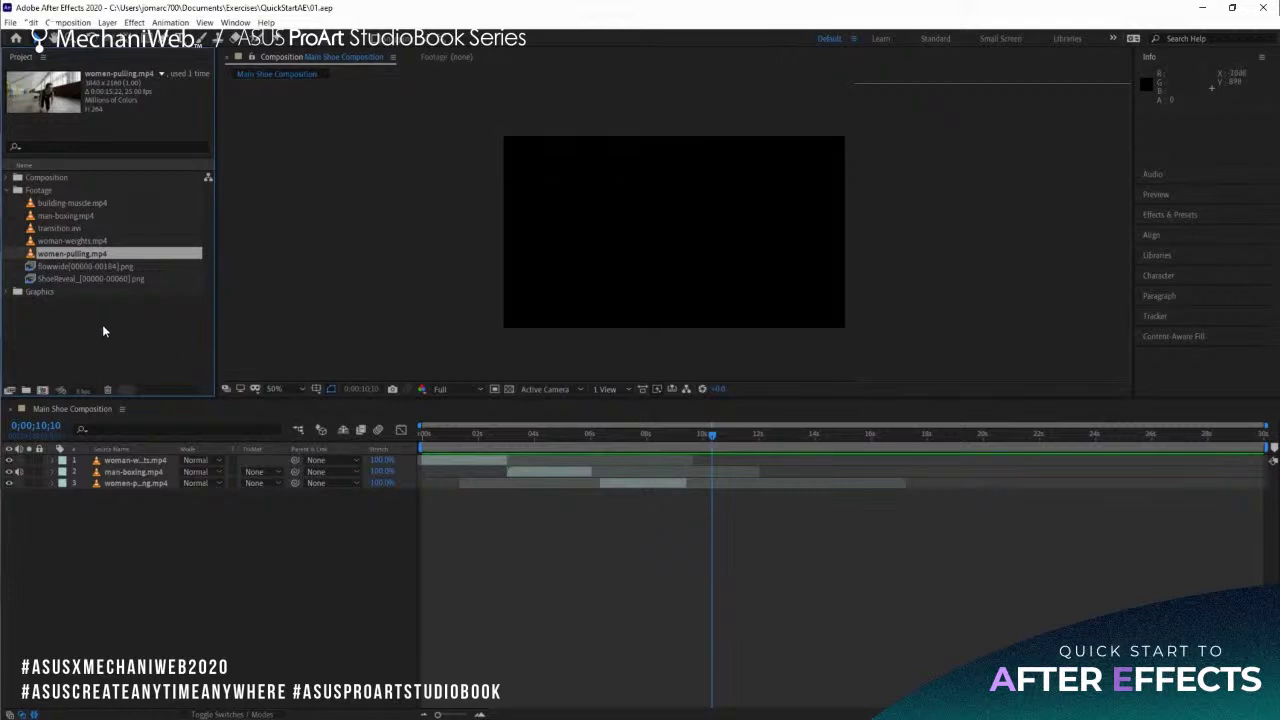
left_click(82, 279)
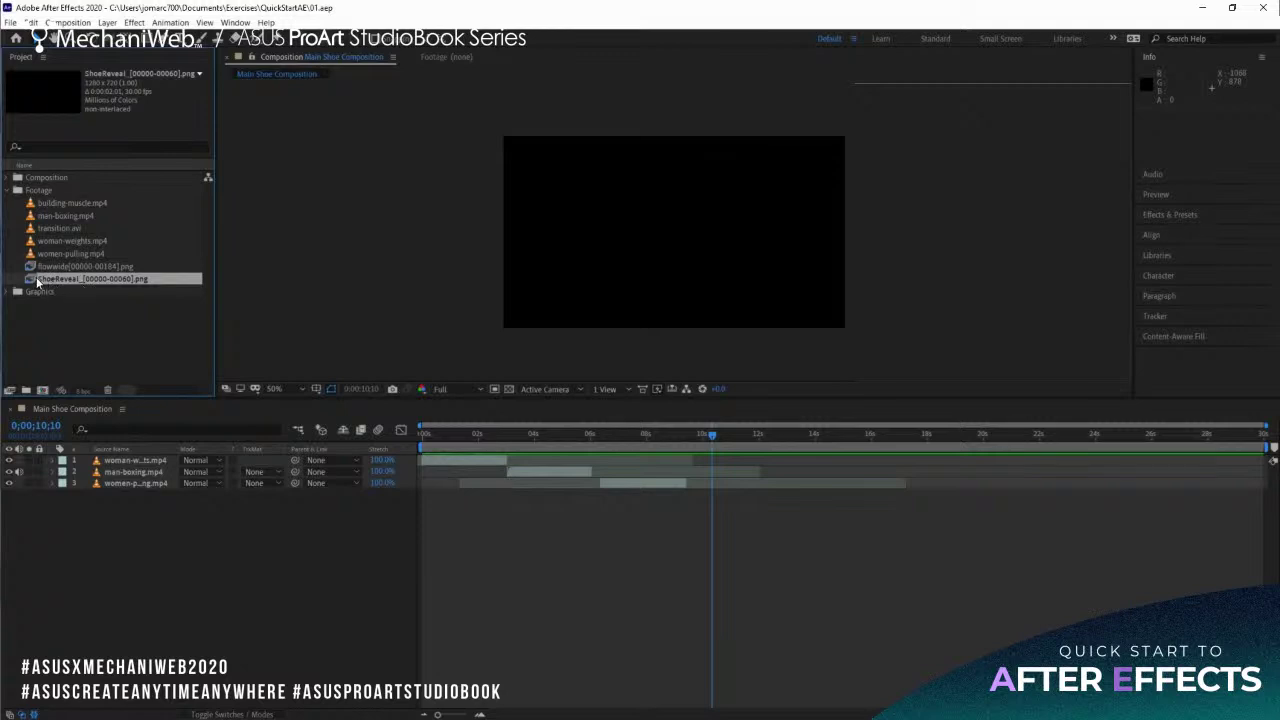
left_click_drag(178, 387, 272, 530)
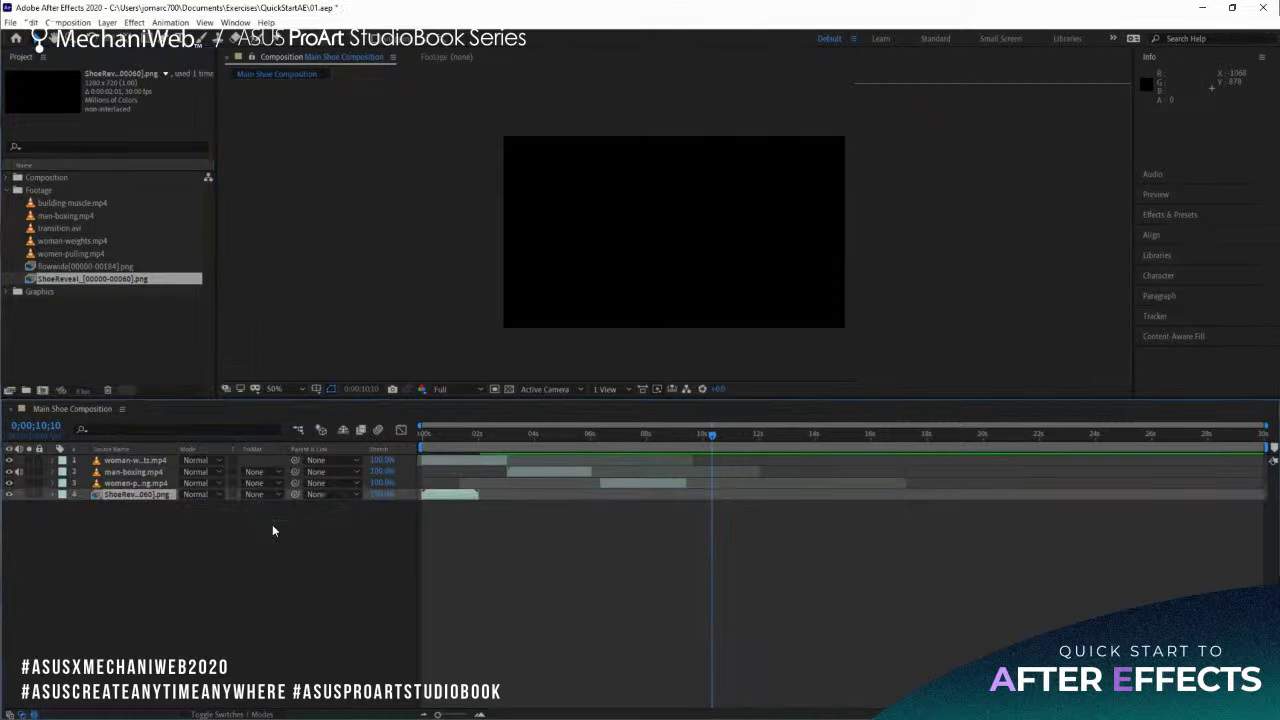
left_click_drag(452, 496, 730, 521)
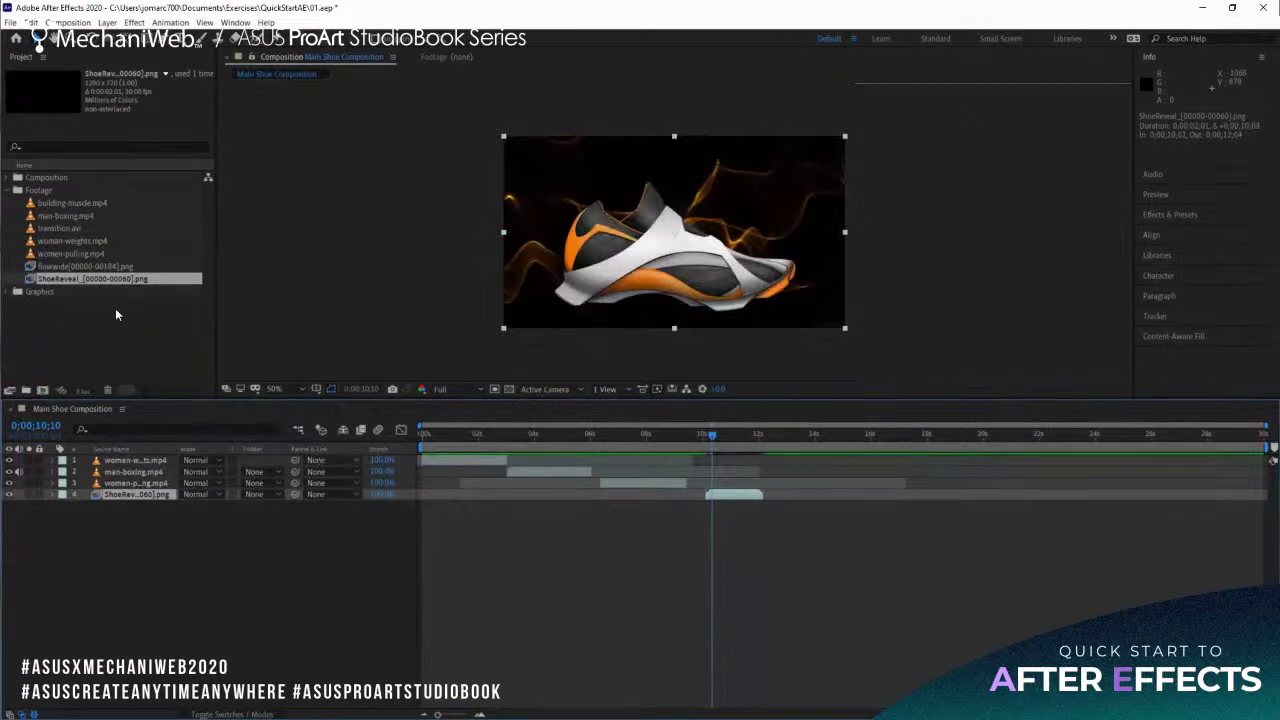
left_click(73, 241)
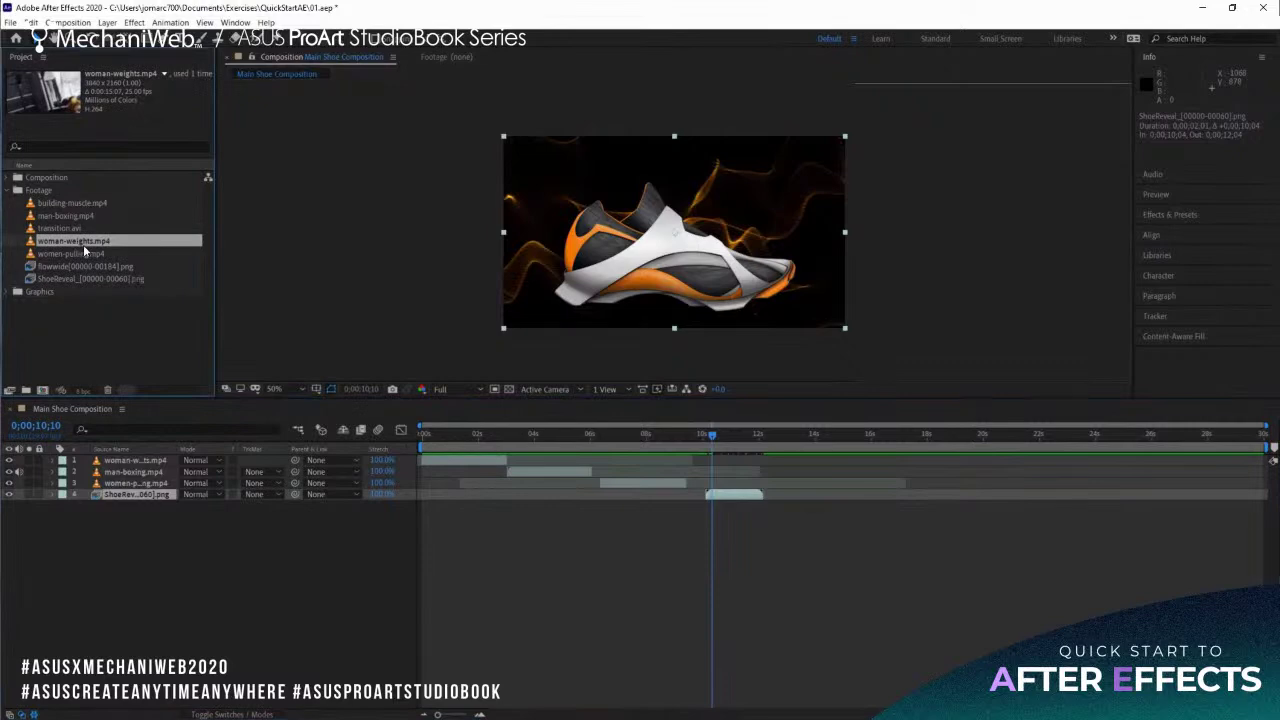
left_click(131, 462)
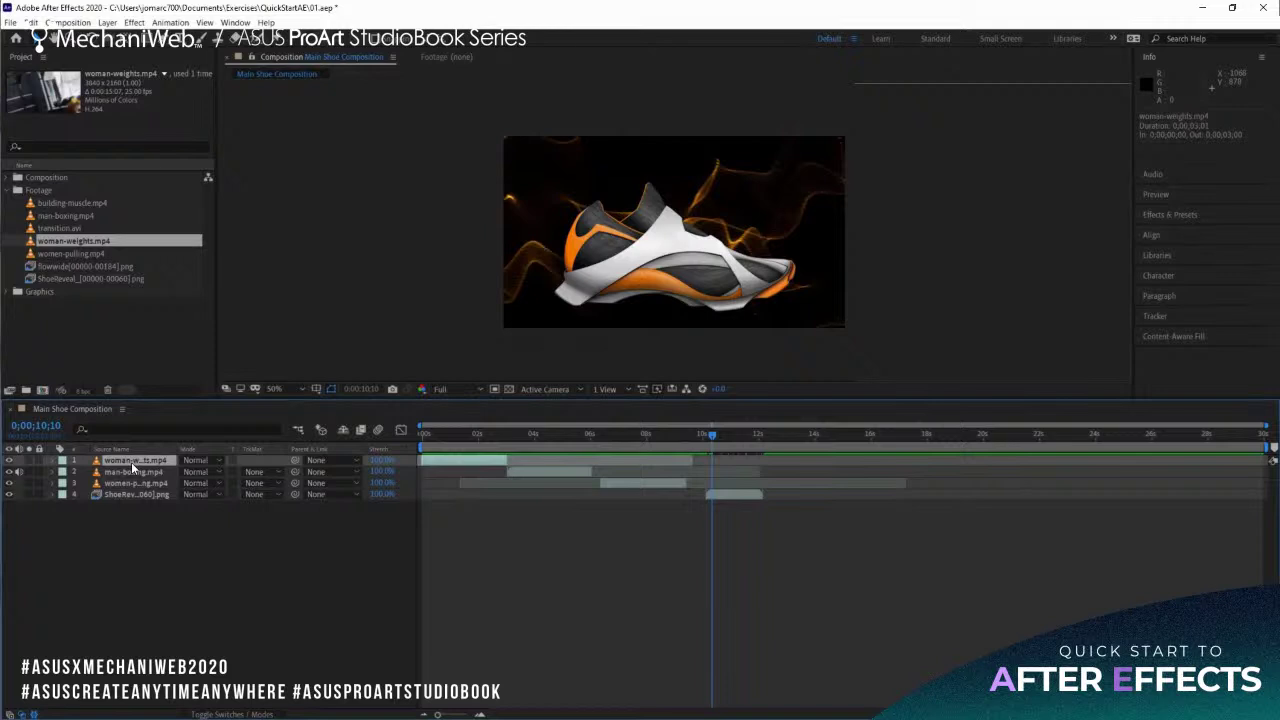
Duplicate the woman-weights layer and reorder the stack: women-pulling on top, man-boxing second.
key("ctrl+d")
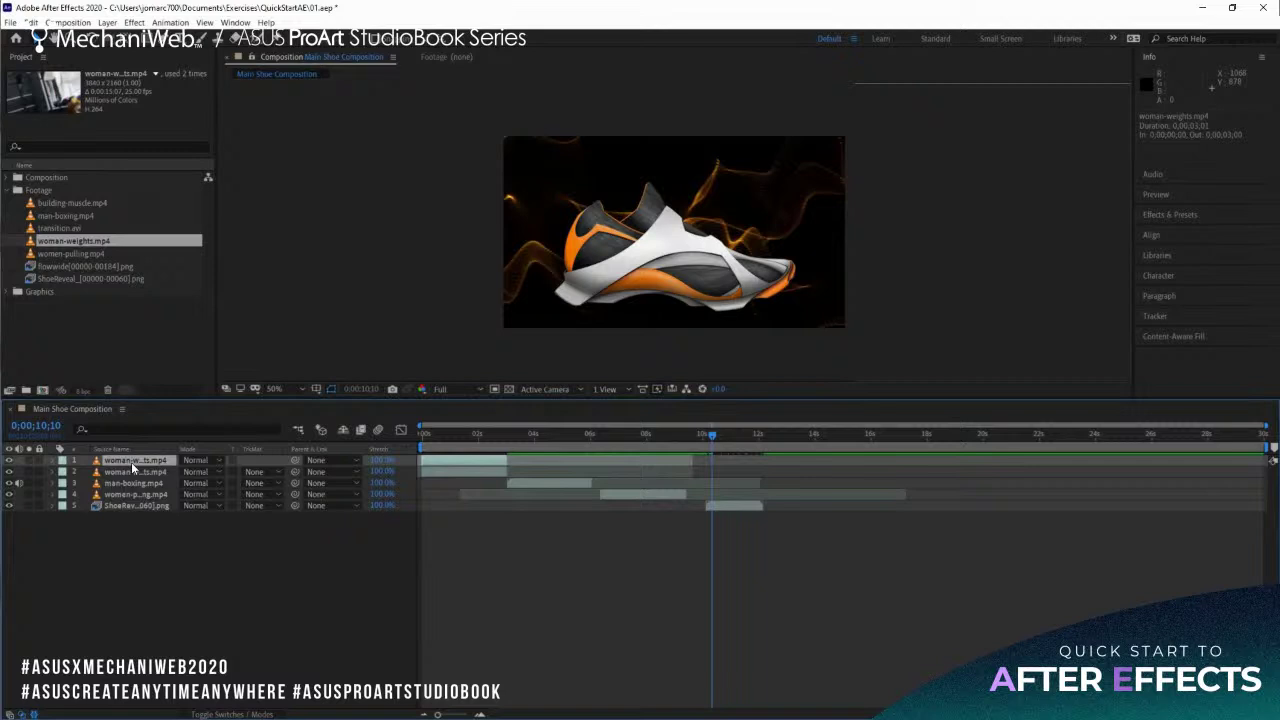
left_click(132, 495)
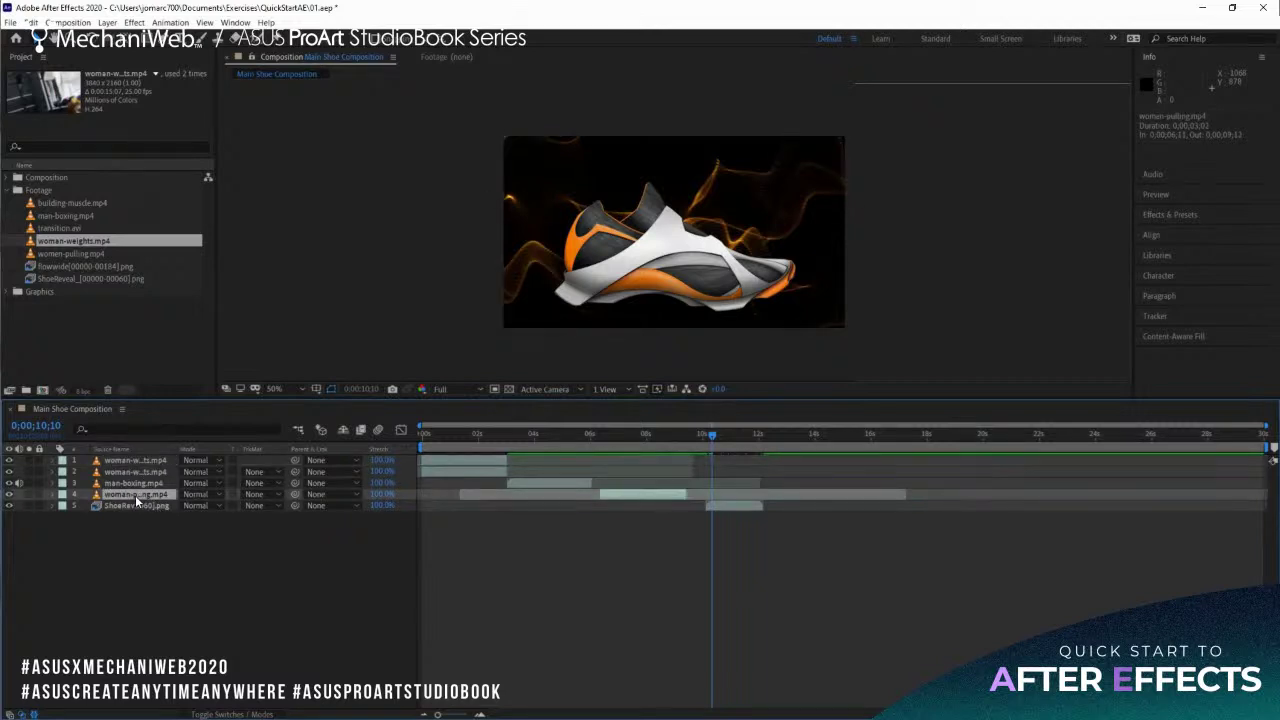
left_click_drag(135, 495, 137, 463)
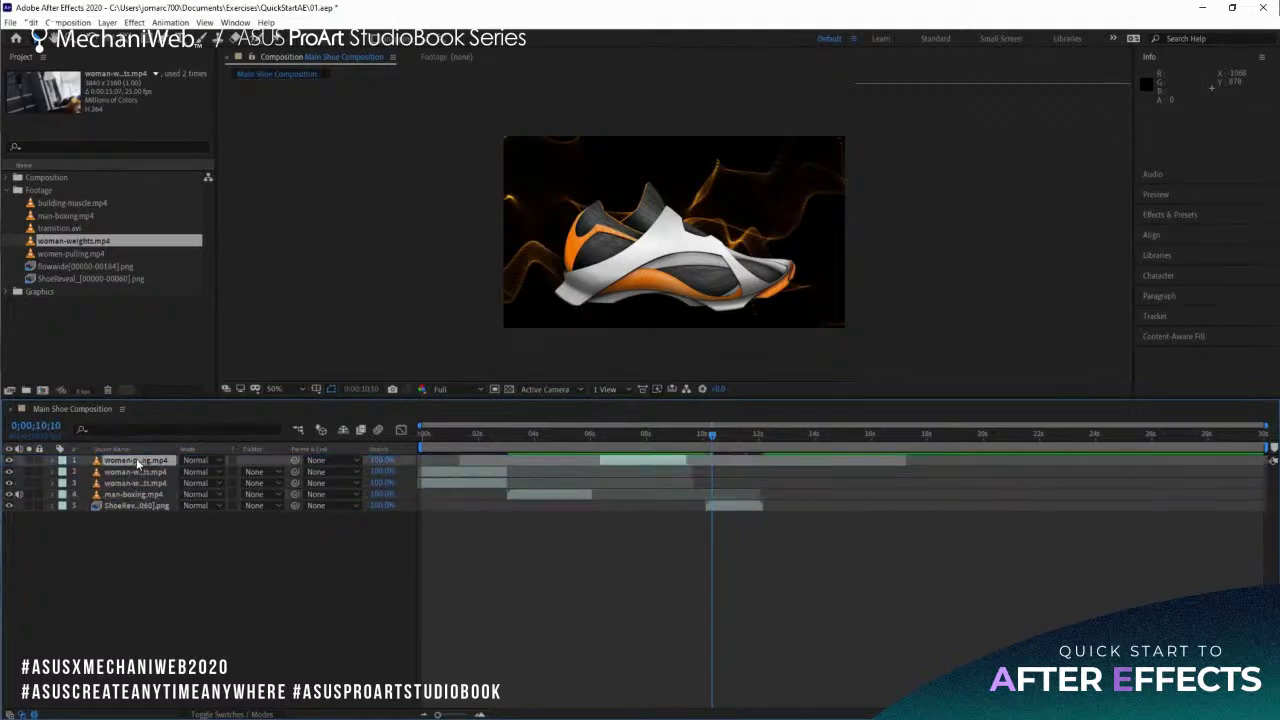
left_click(140, 472)
left_click(136, 494)
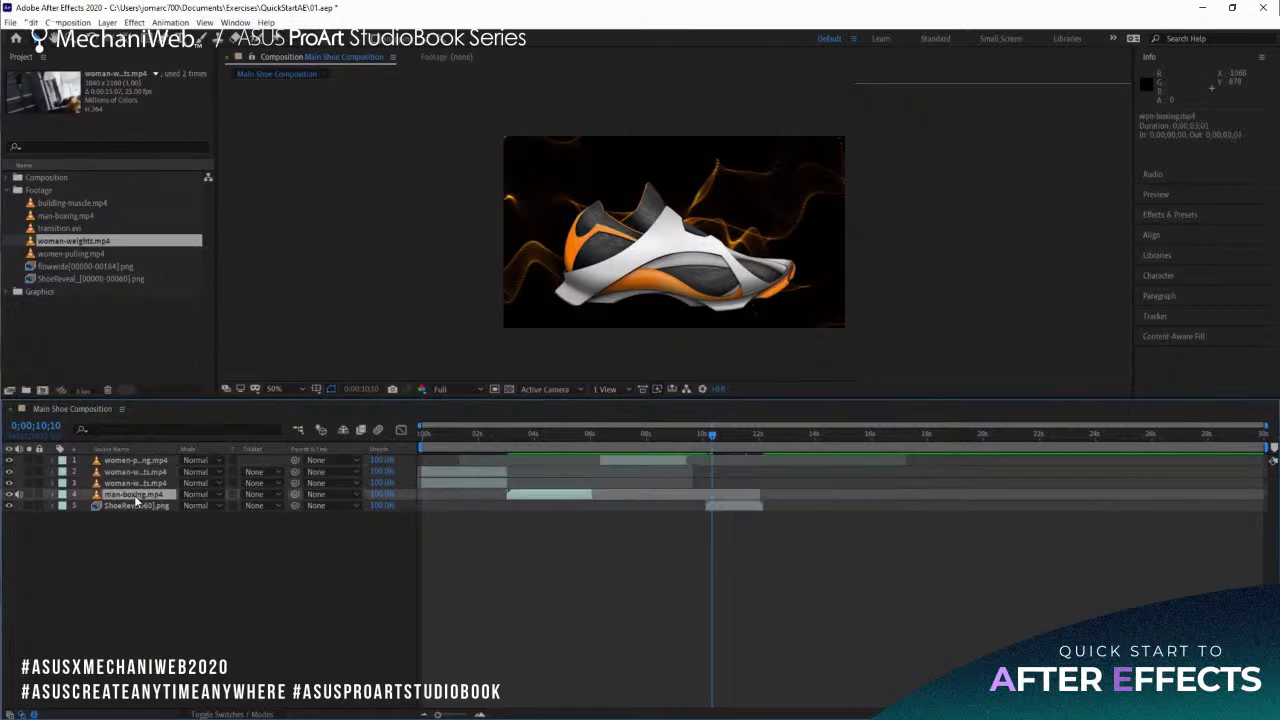
left_click_drag(137, 492, 140, 472)
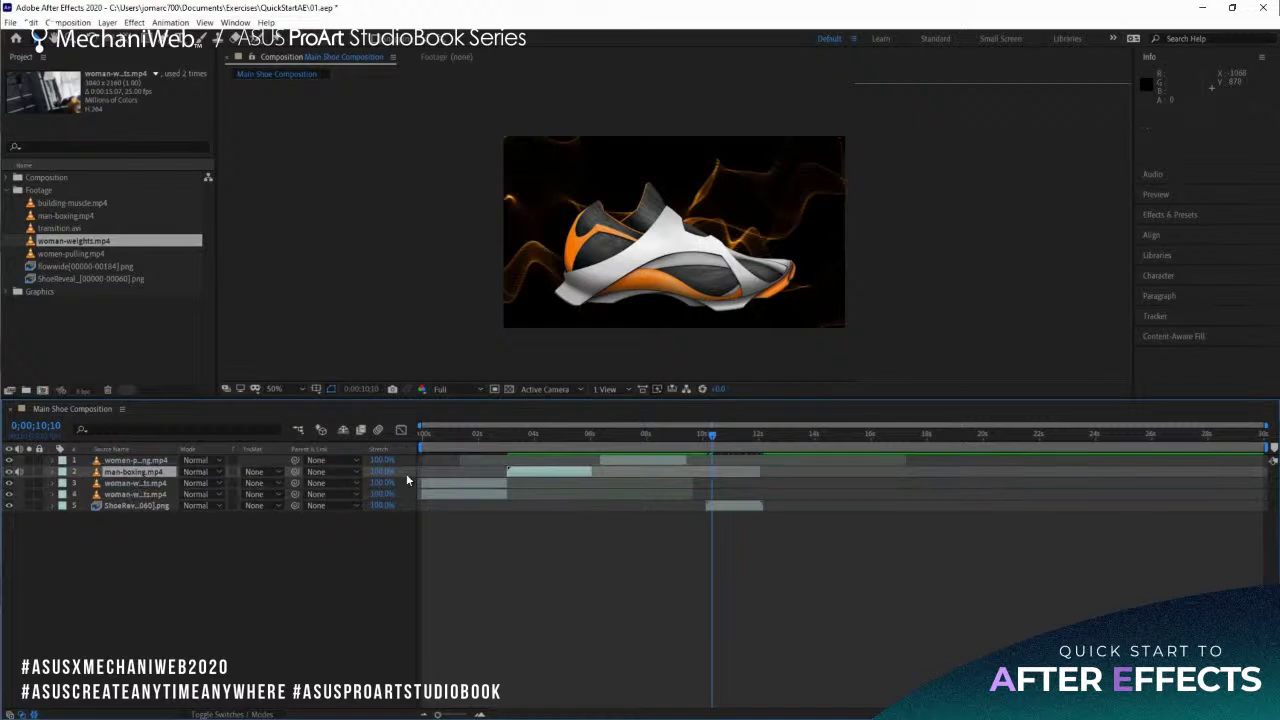
Stagger the clips: women-pulling at 0 seconds, then woman-weights copies after man-boxing.
left_click_drag(639, 458, 441, 460)
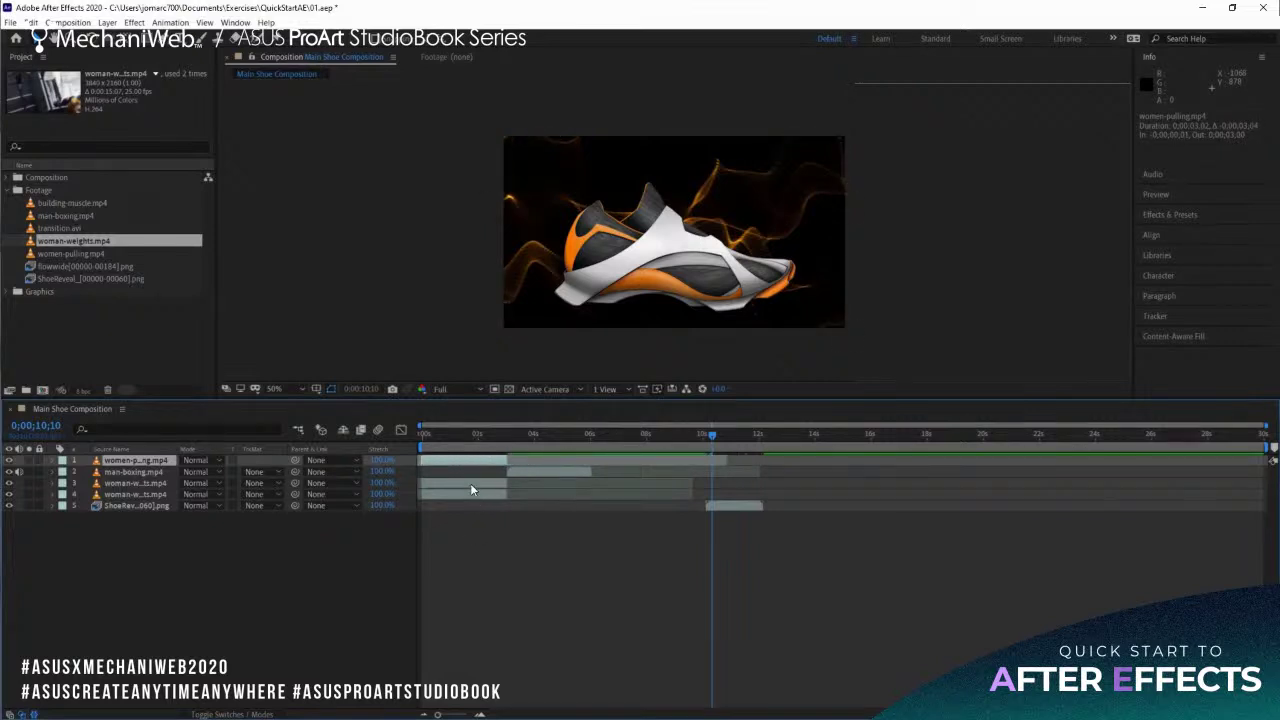
left_click_drag(471, 488, 633, 492)
left_click_drag(468, 492, 849, 510)
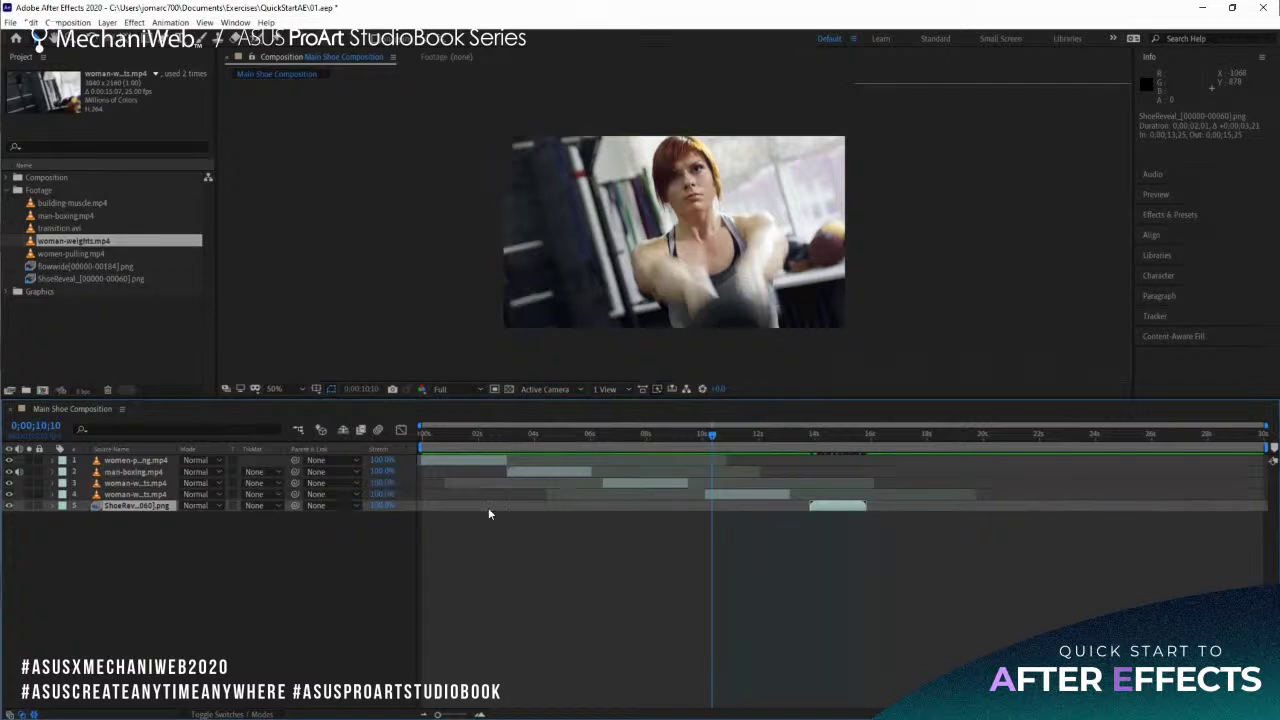
left_click(134, 473)
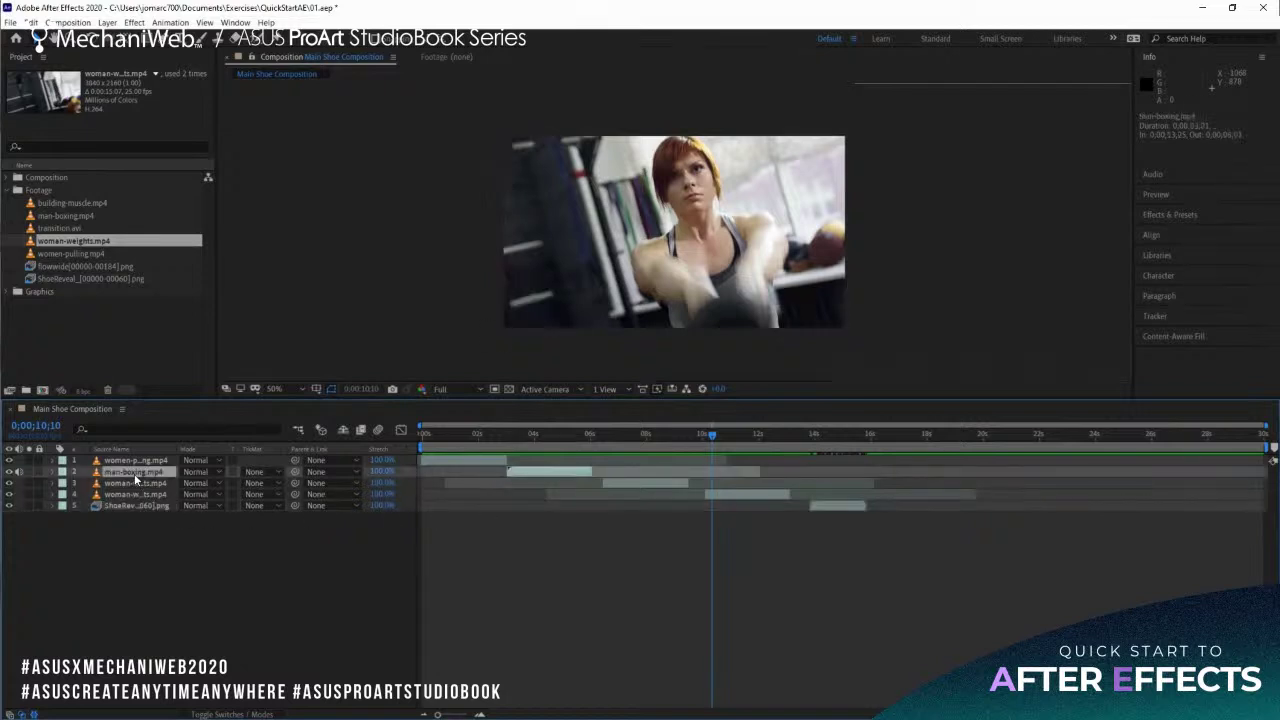
Shift layers 2–5 slightly later to leave a short gap after women-pulling, then deselect everything.
left_click(132, 506, "shift")
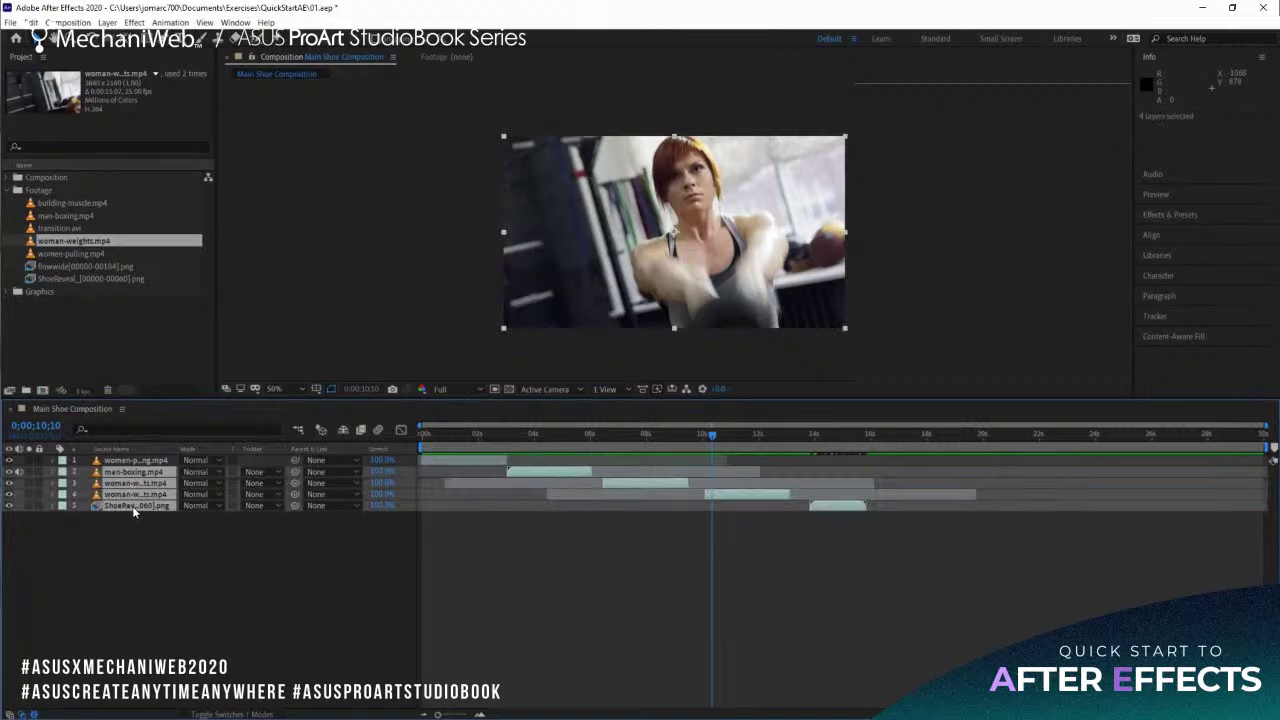
left_click_drag(553, 472, 562, 475)
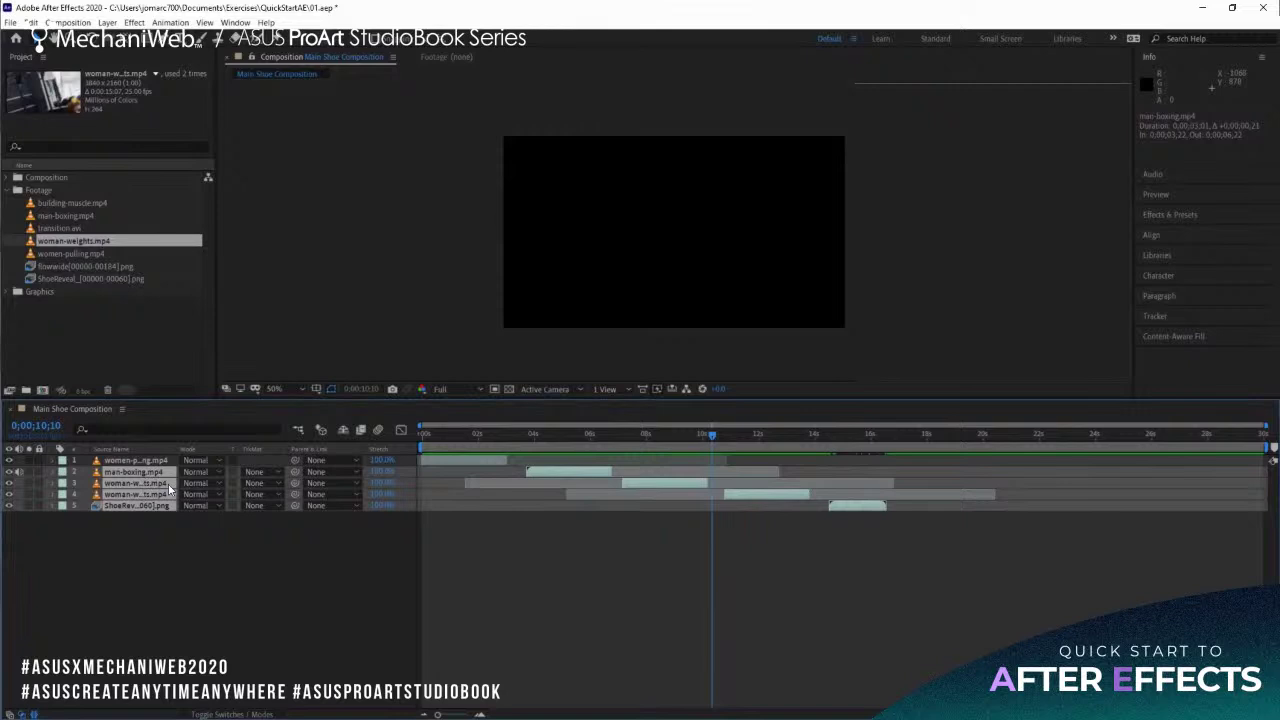
left_click(245, 565)
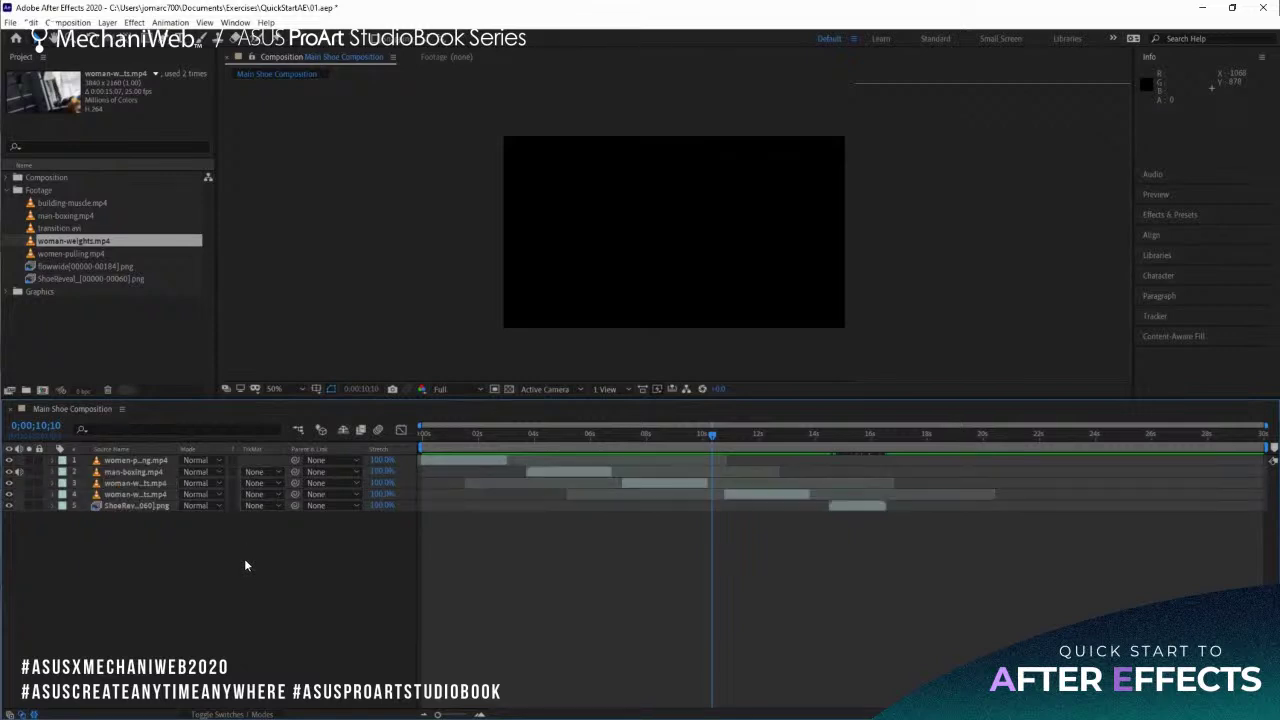
left_click_drag(245, 565, 165, 466)
left_click(250, 638)
left_click(250, 638)
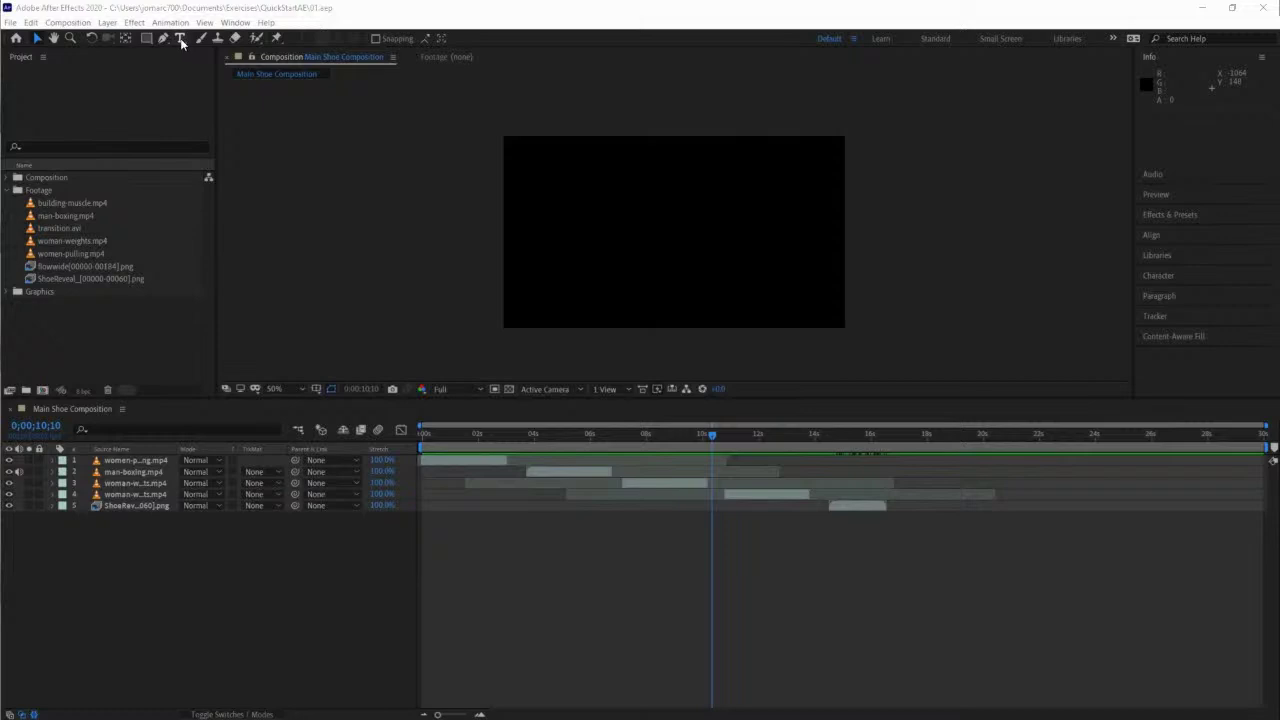
Create a text layer reading 'ANG PAGSUKO AY' and 'HINDI SAGOT' on two lines.
left_click(181, 40)
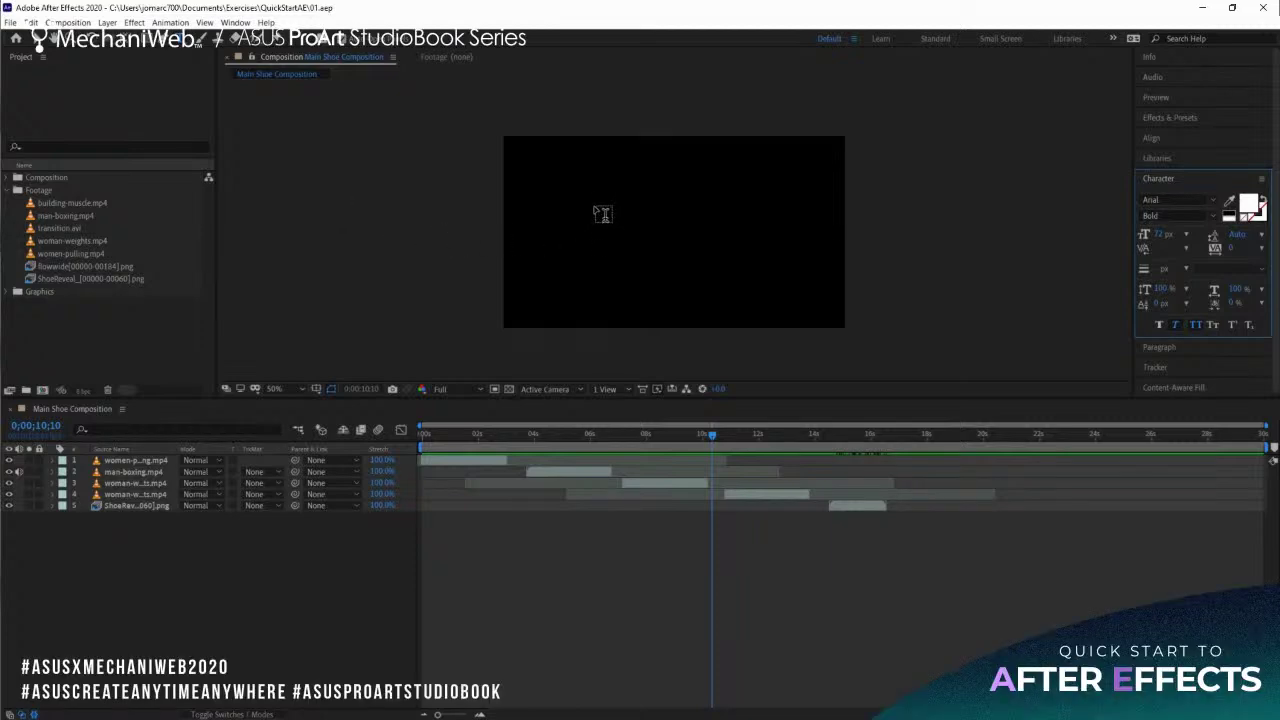
scroll(601, 213, "up", 2)
scroll(601, 213, "down", 2)
left_click(587, 224)
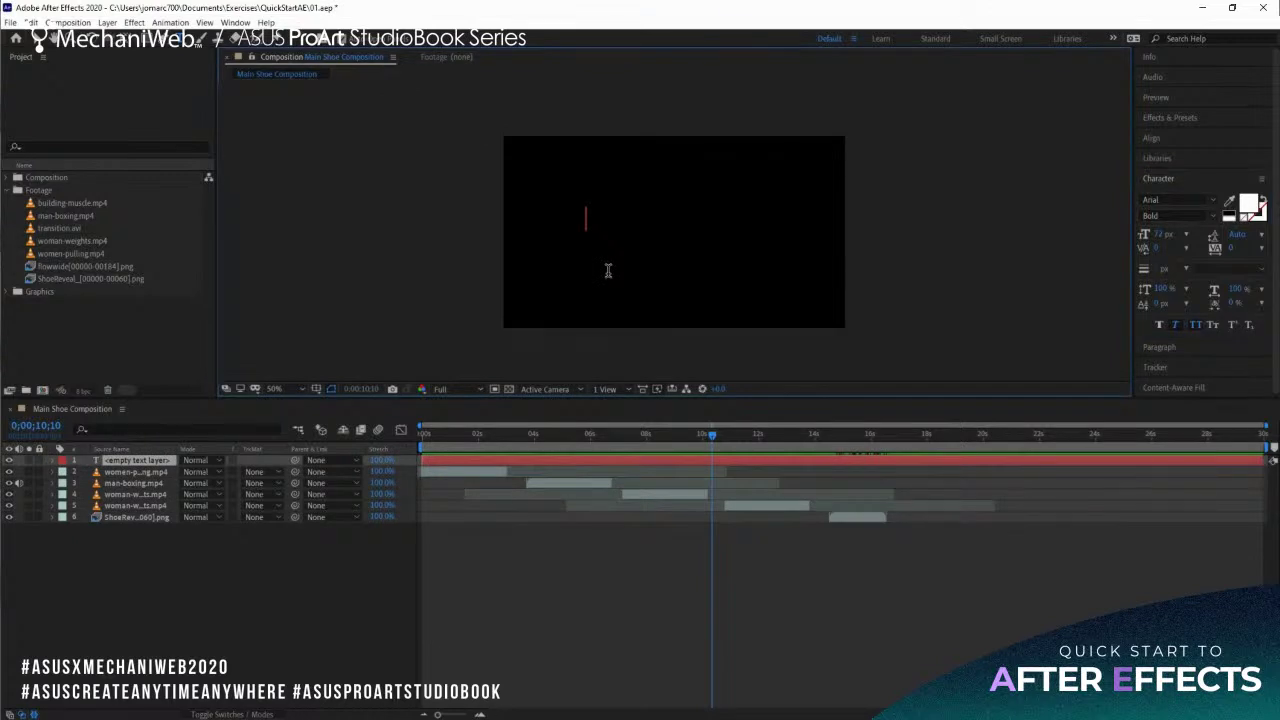
type("ANG PAGSUKO")
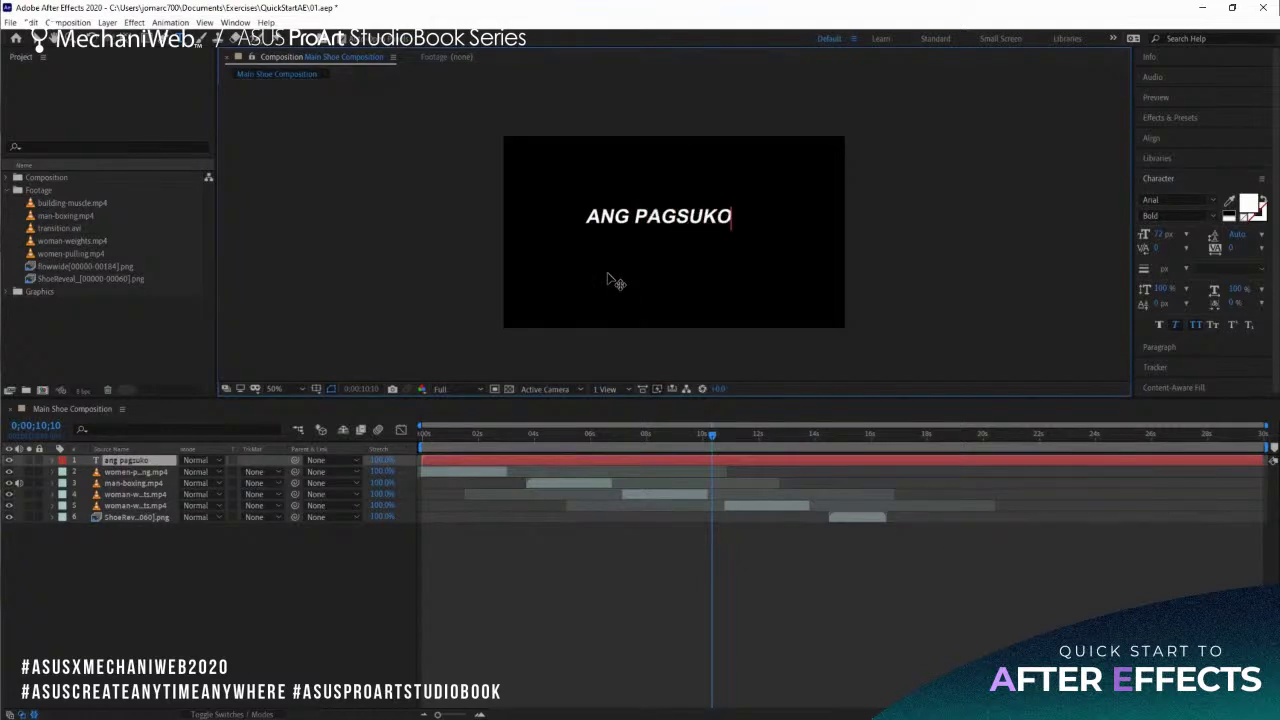
type(" AY")
key("Return")
type("HIN")
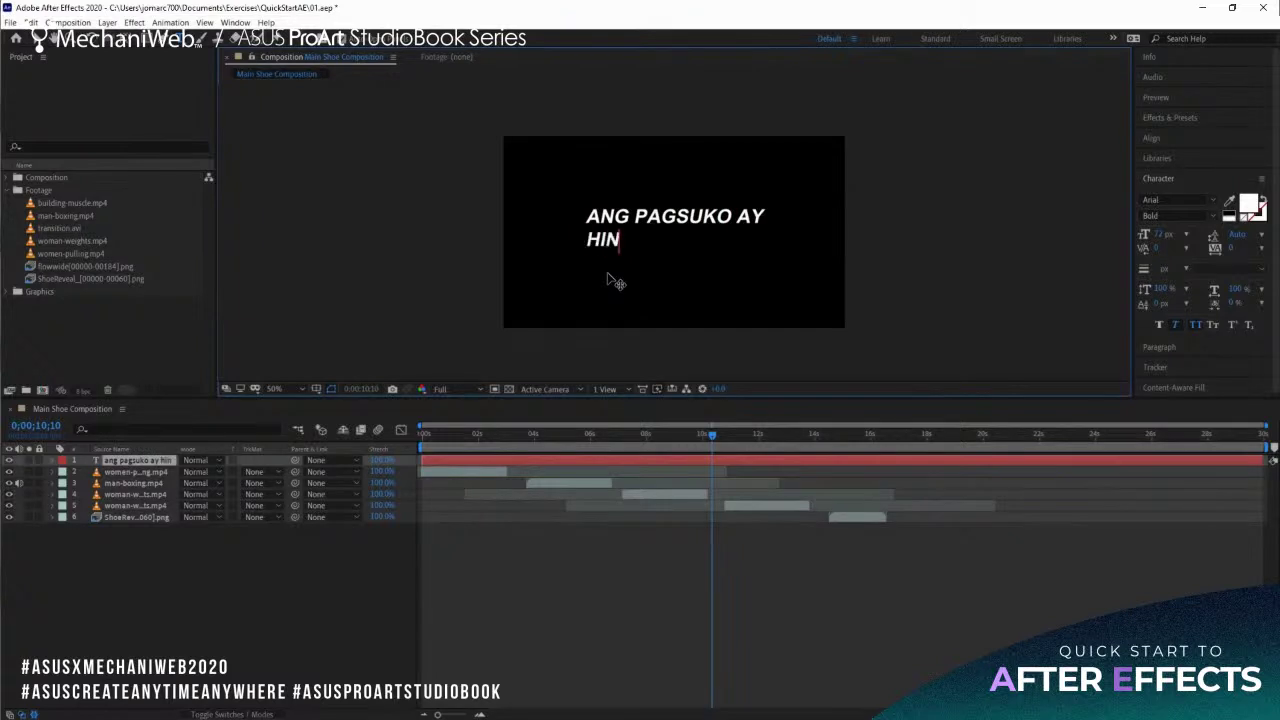
type("DI SAG")
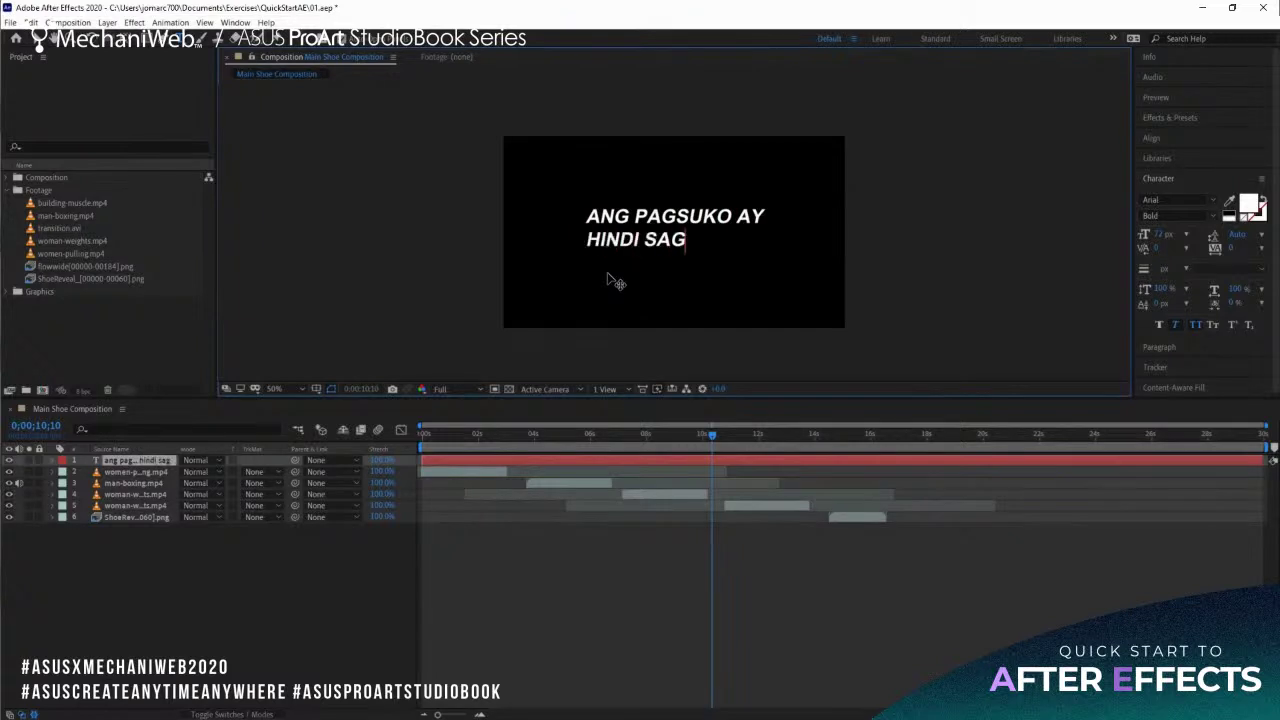
type("OT")
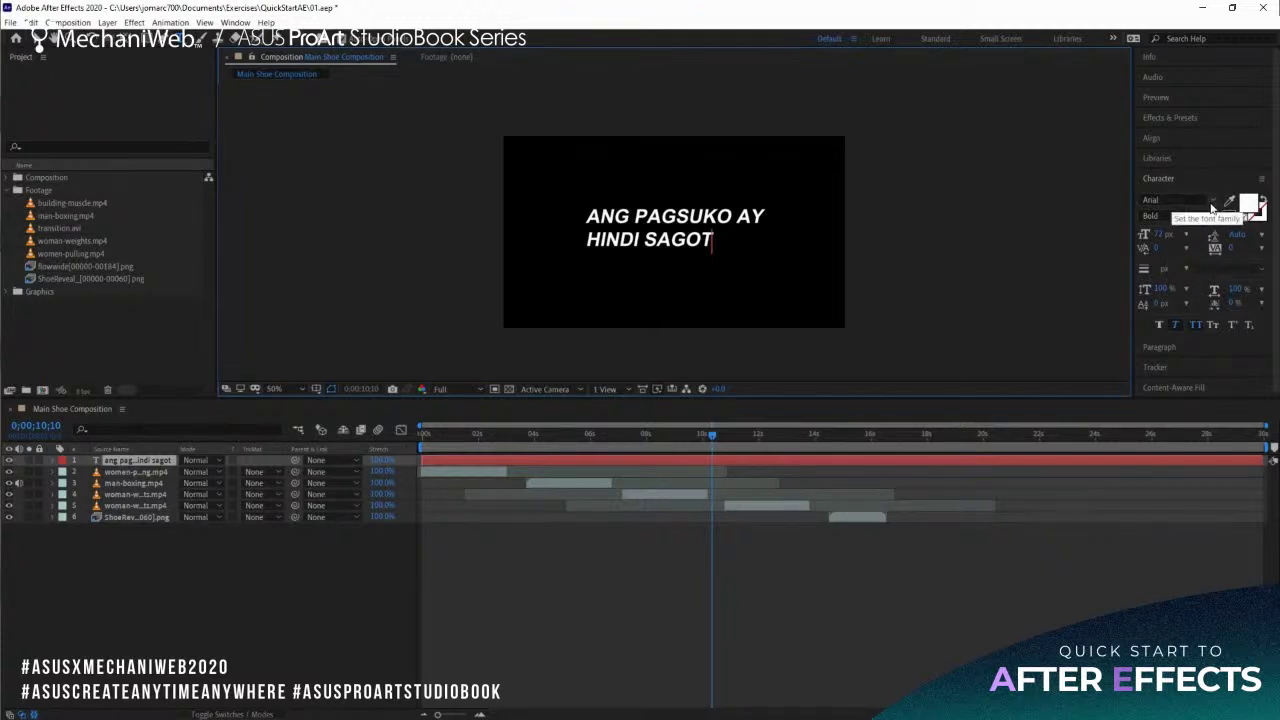
left_click(1212, 201)
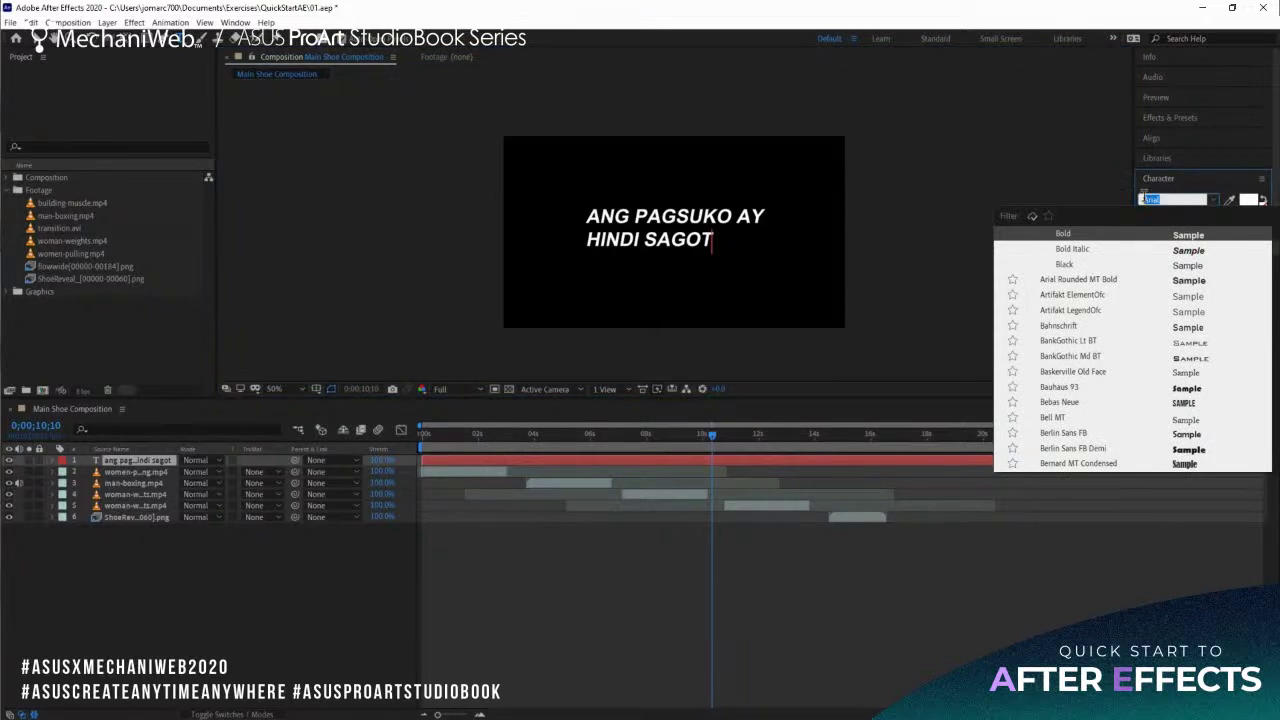
left_click(1199, 182)
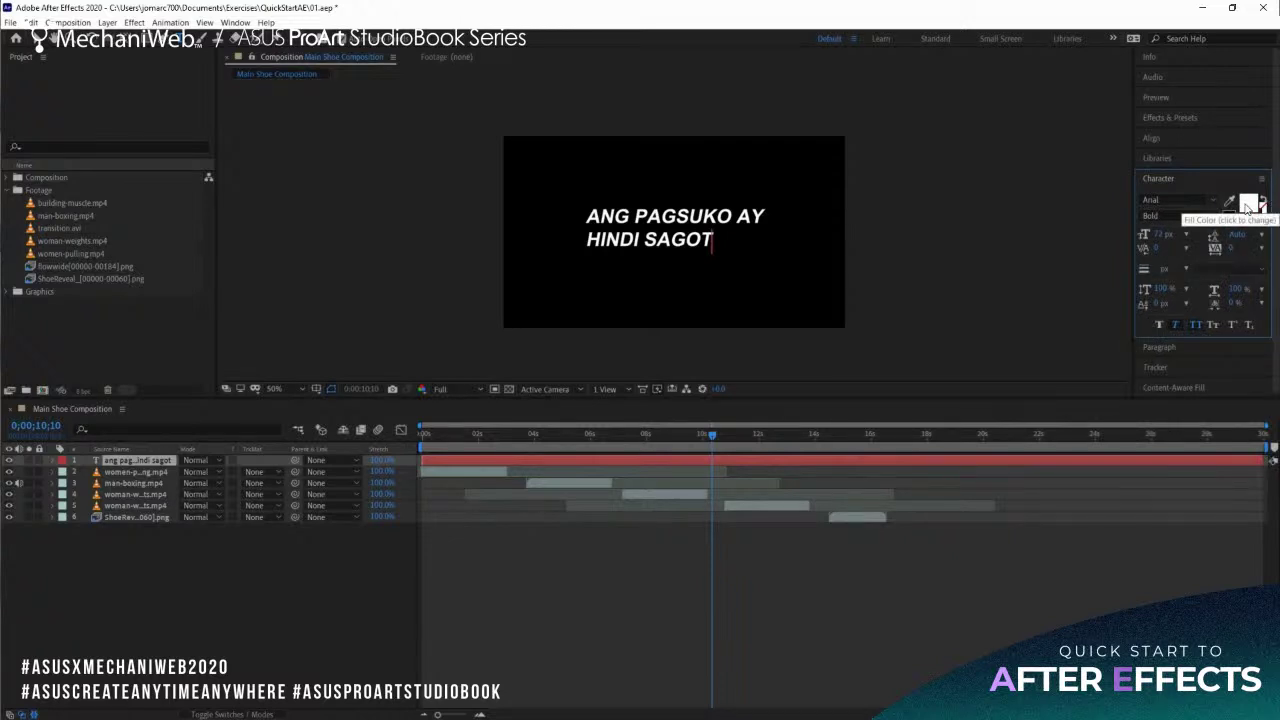
left_click(1195, 324)
Turn on the Title/Action Safe guides and nudge the caption slightly right and down.
left_click(317, 389)
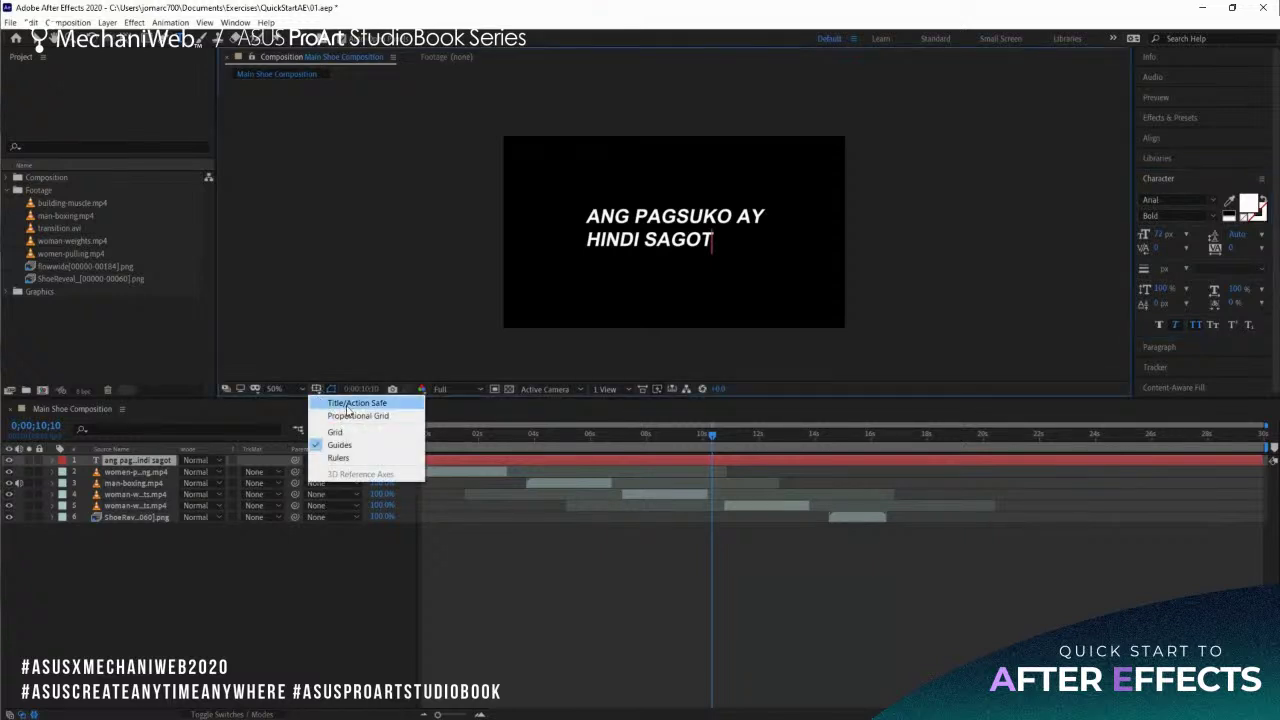
left_click(348, 403)
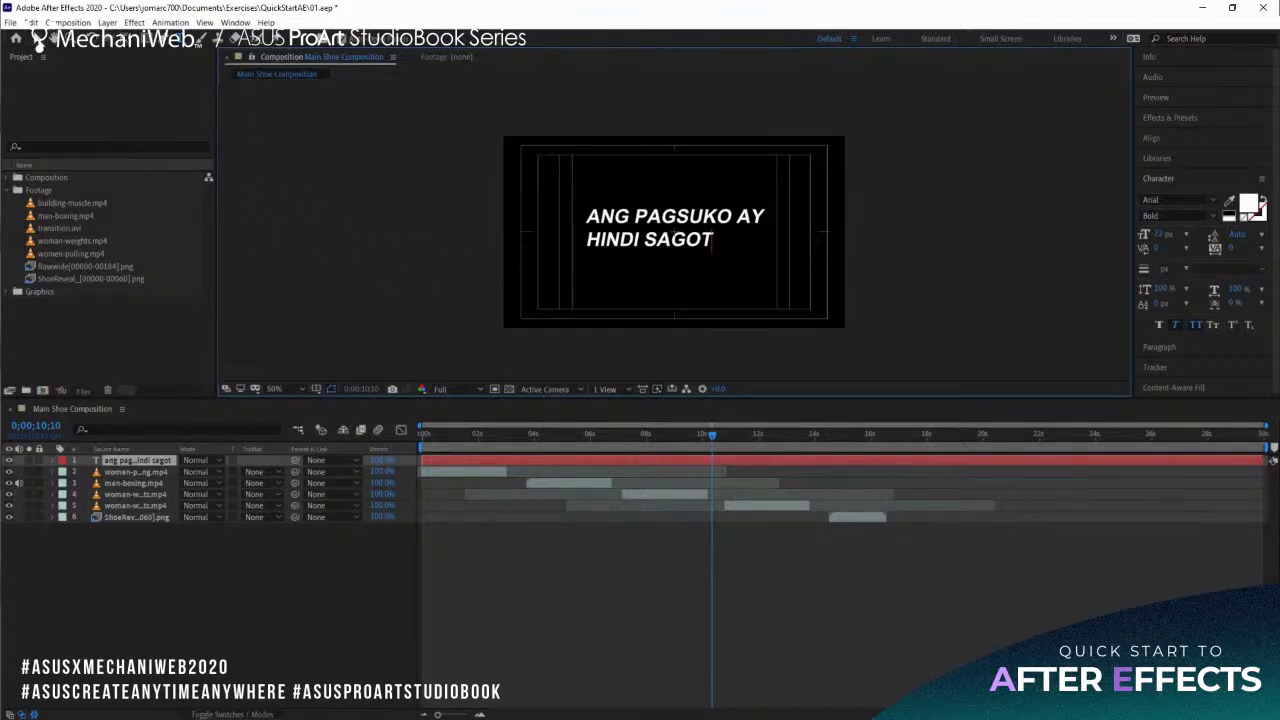
left_click(37, 39)
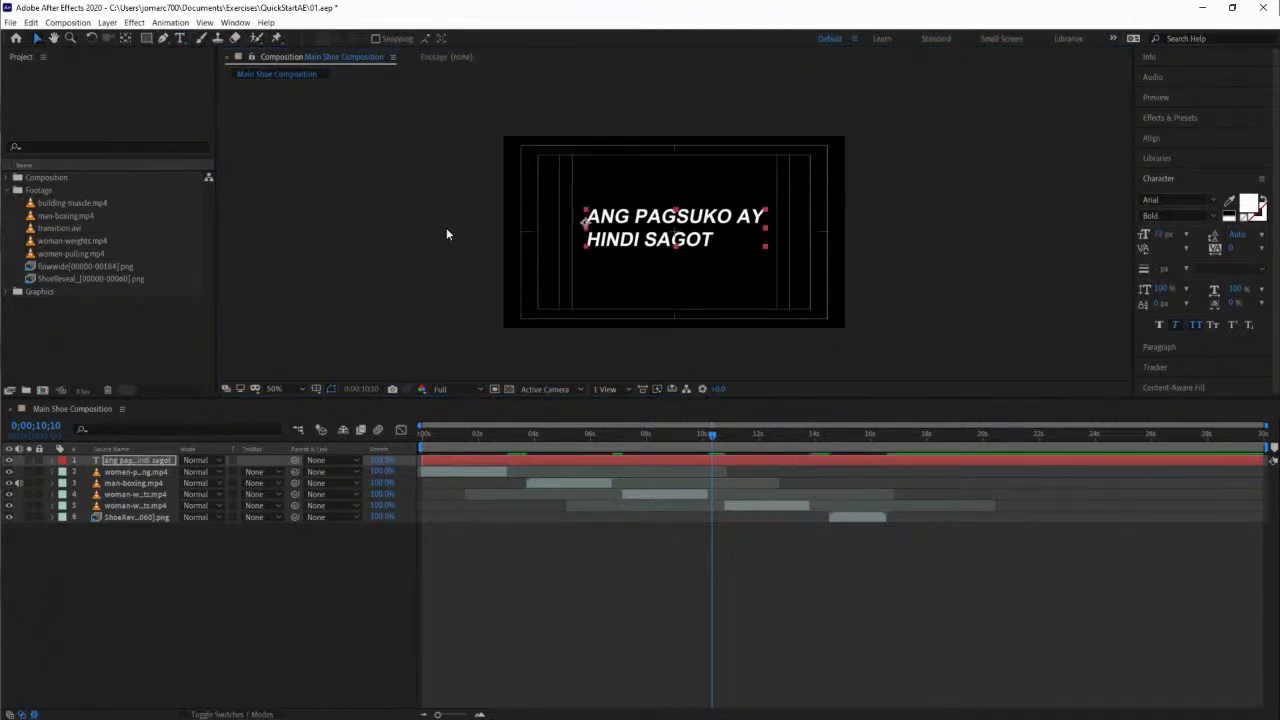
left_click_drag(634, 223, 640, 229)
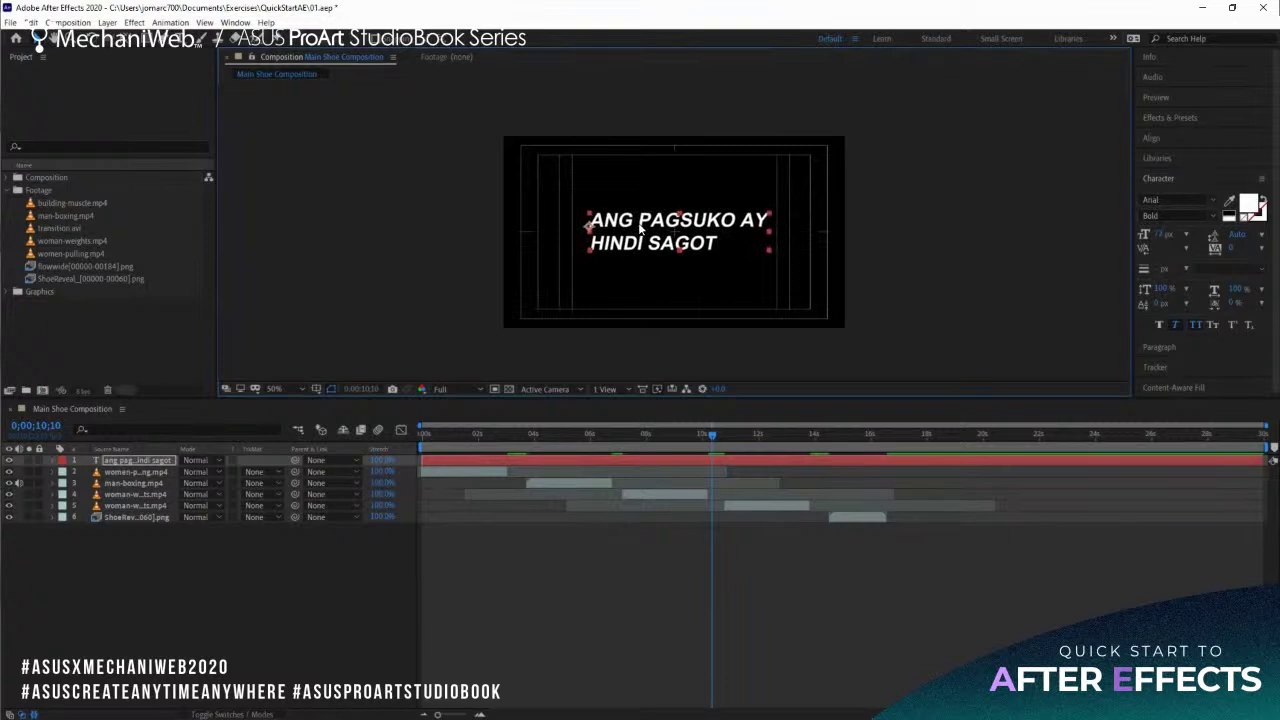
left_click(626, 270)
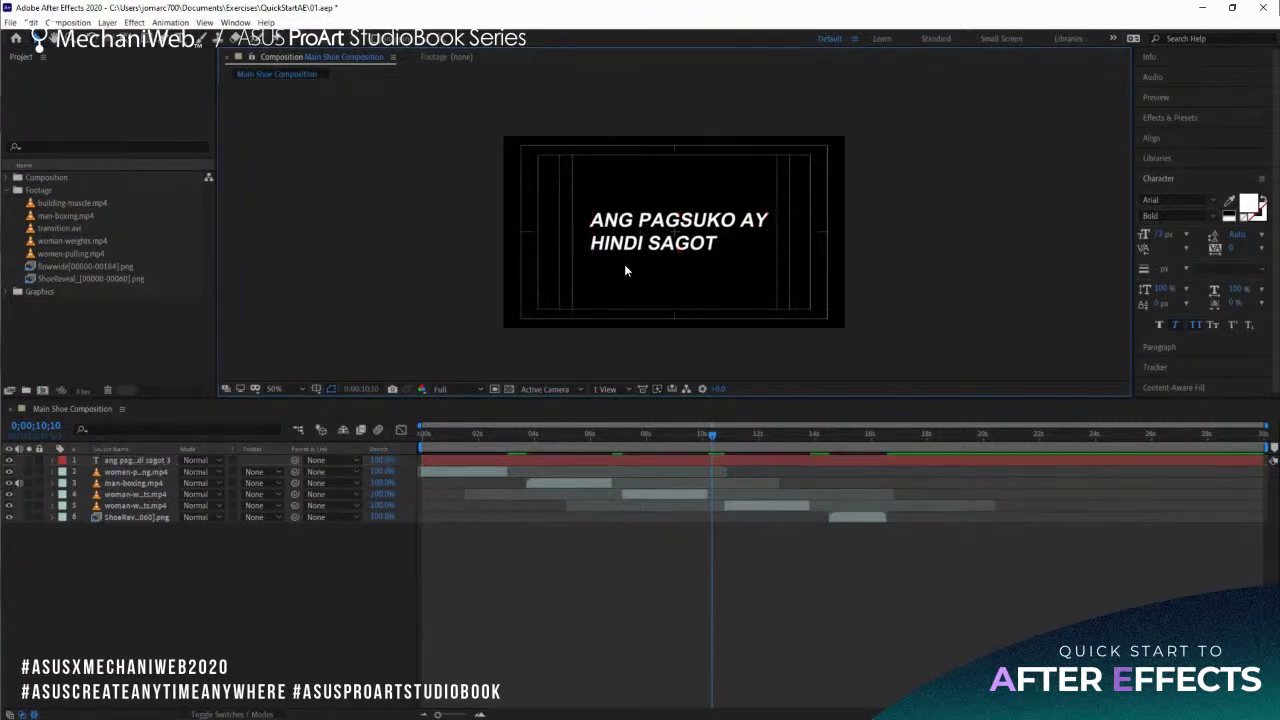
left_click(491, 461)
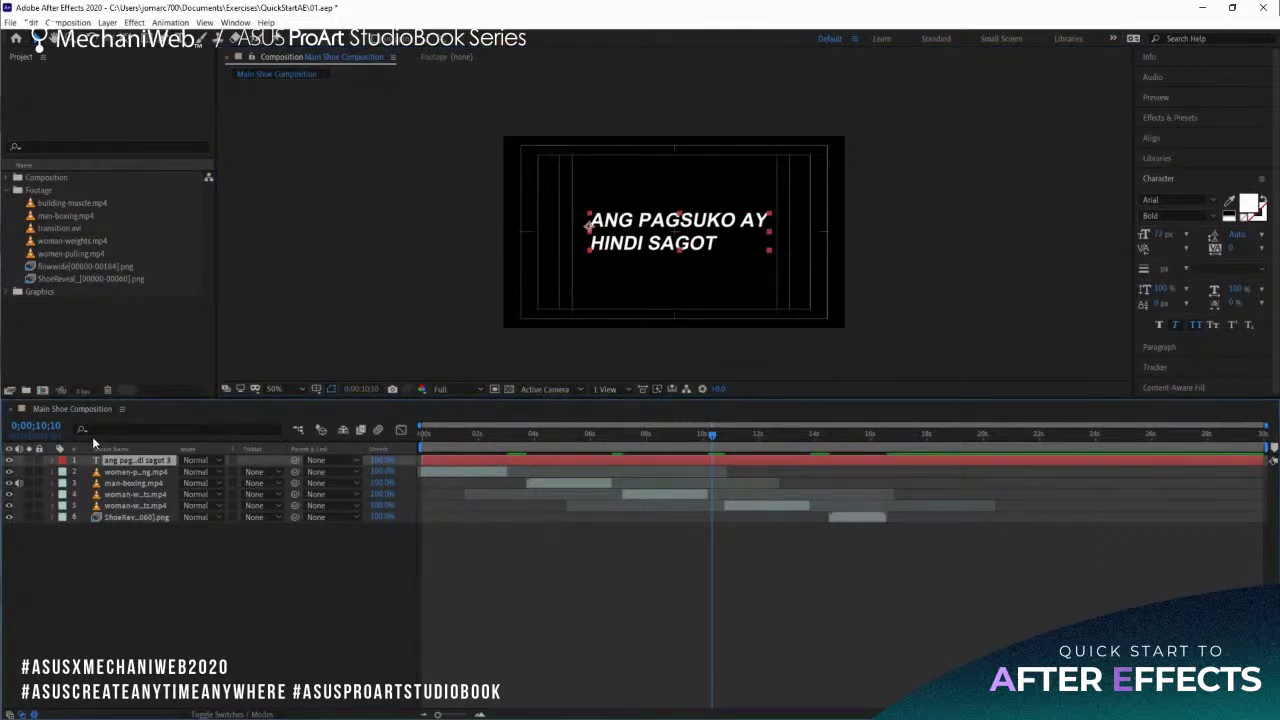
Set the current time to 0;00;03;00 and trim the caption layer to end there.
left_click(38, 426)
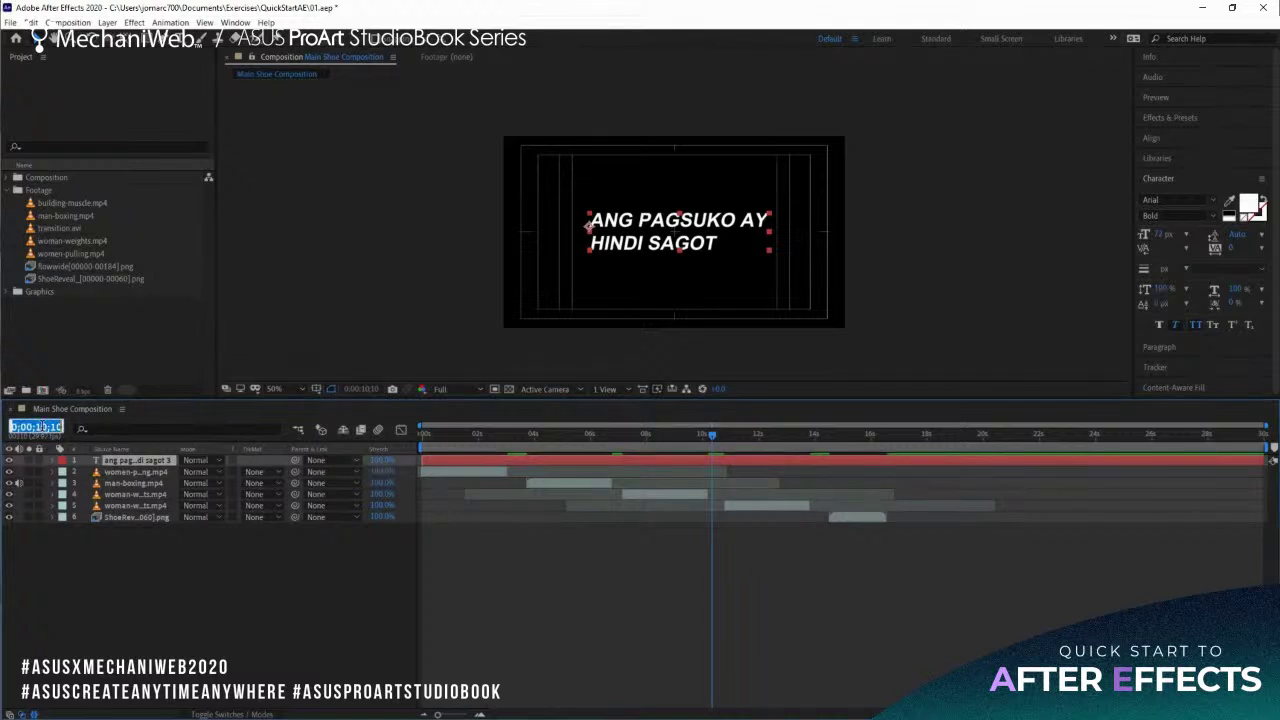
type("0300")
key("Return")
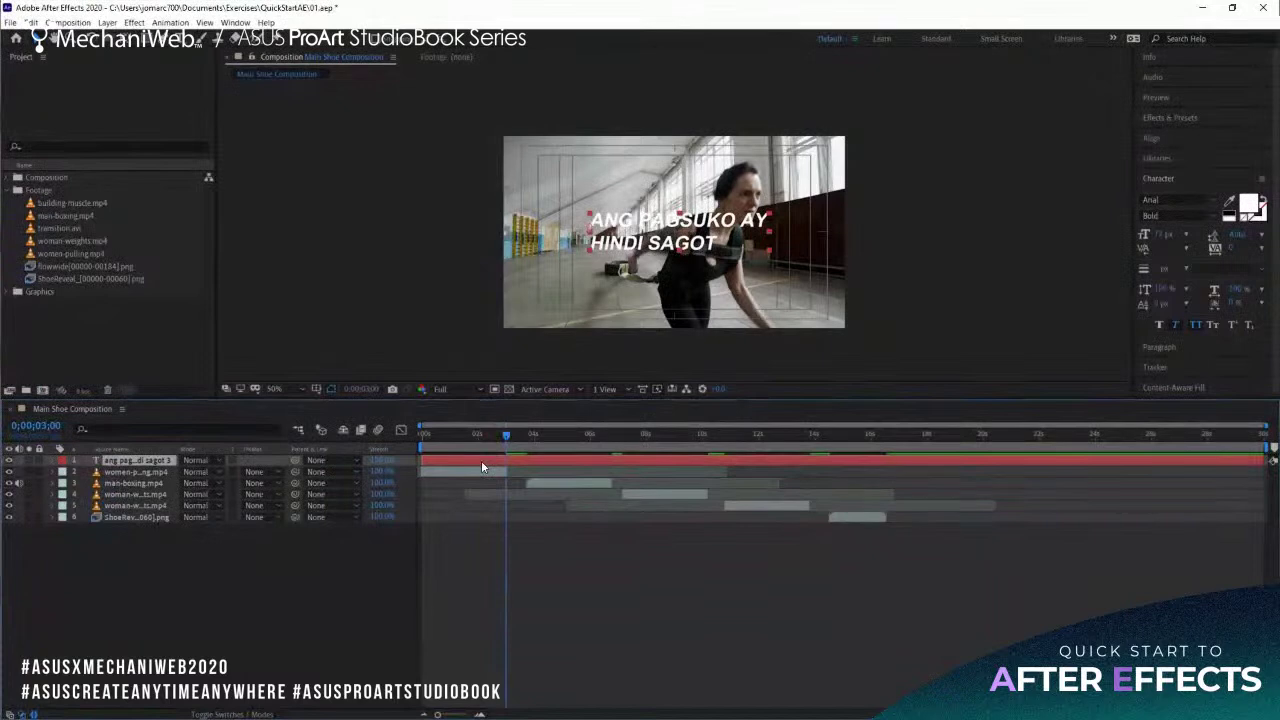
key("alt+bracketright")
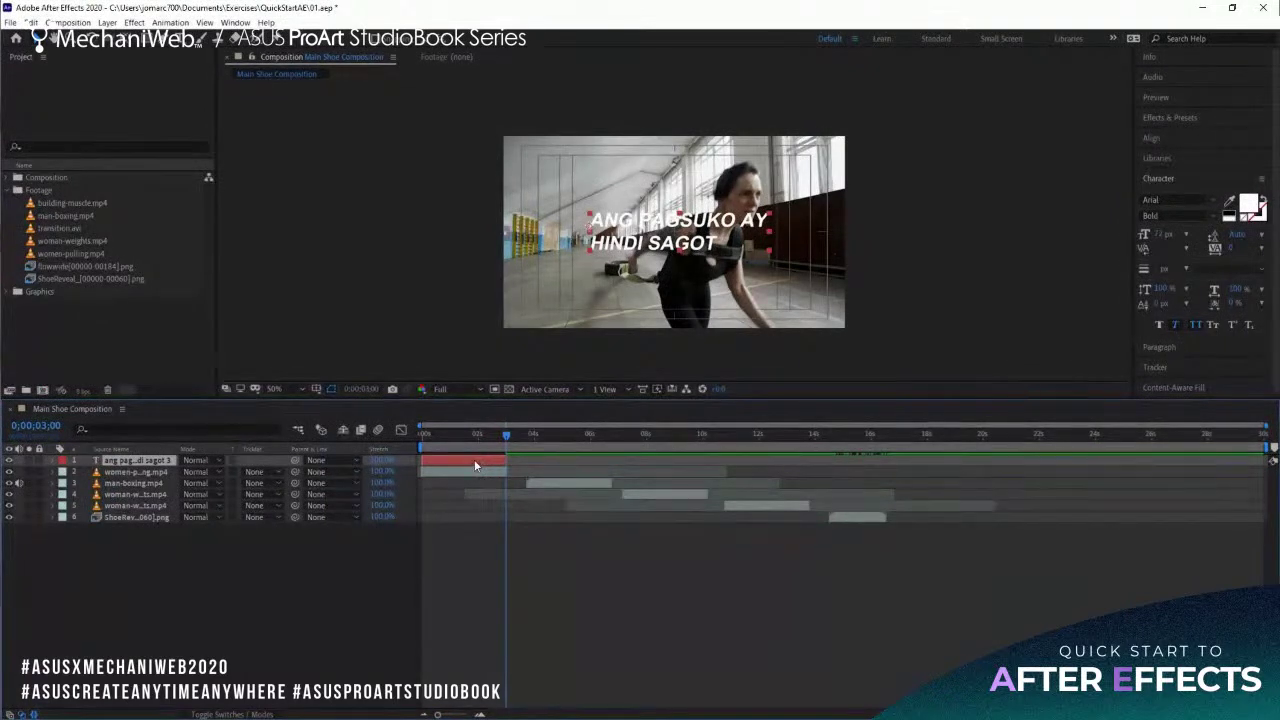
Slide the caption to play from 3 to 6 seconds and duplicate it.
left_click_drag(467, 458, 553, 462)
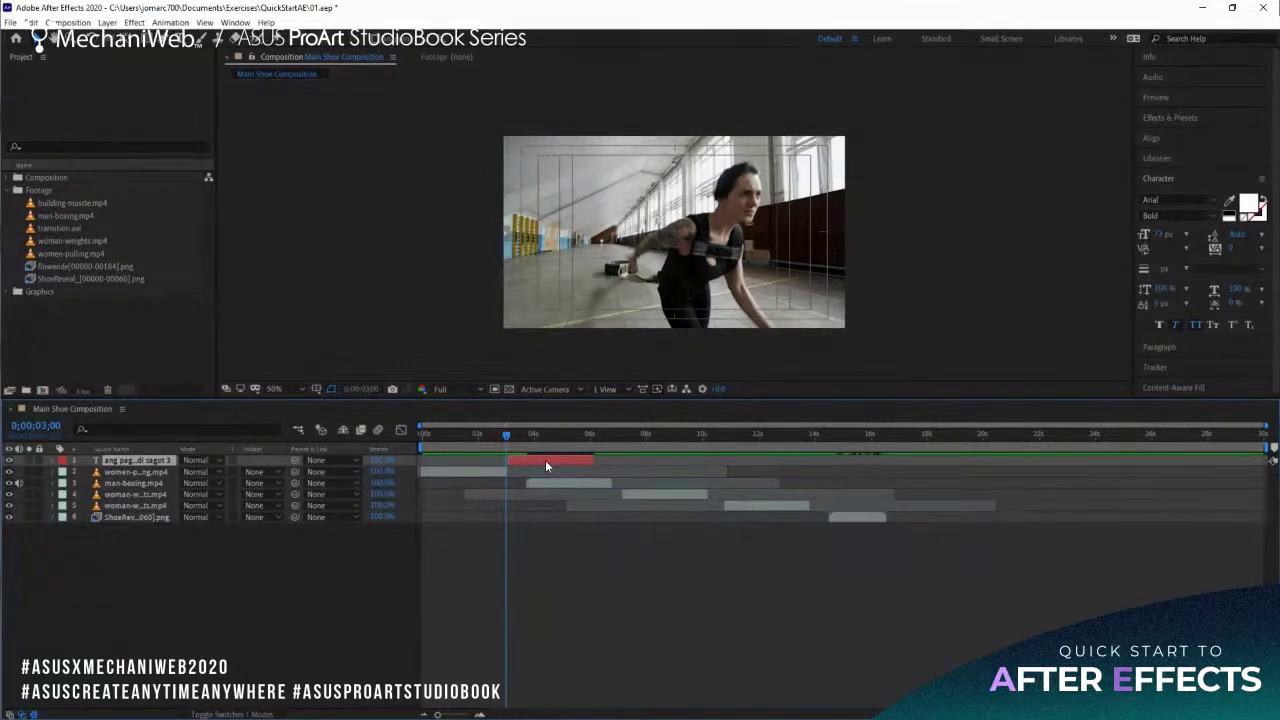
key("ctrl+d")
key("ctrl+d")
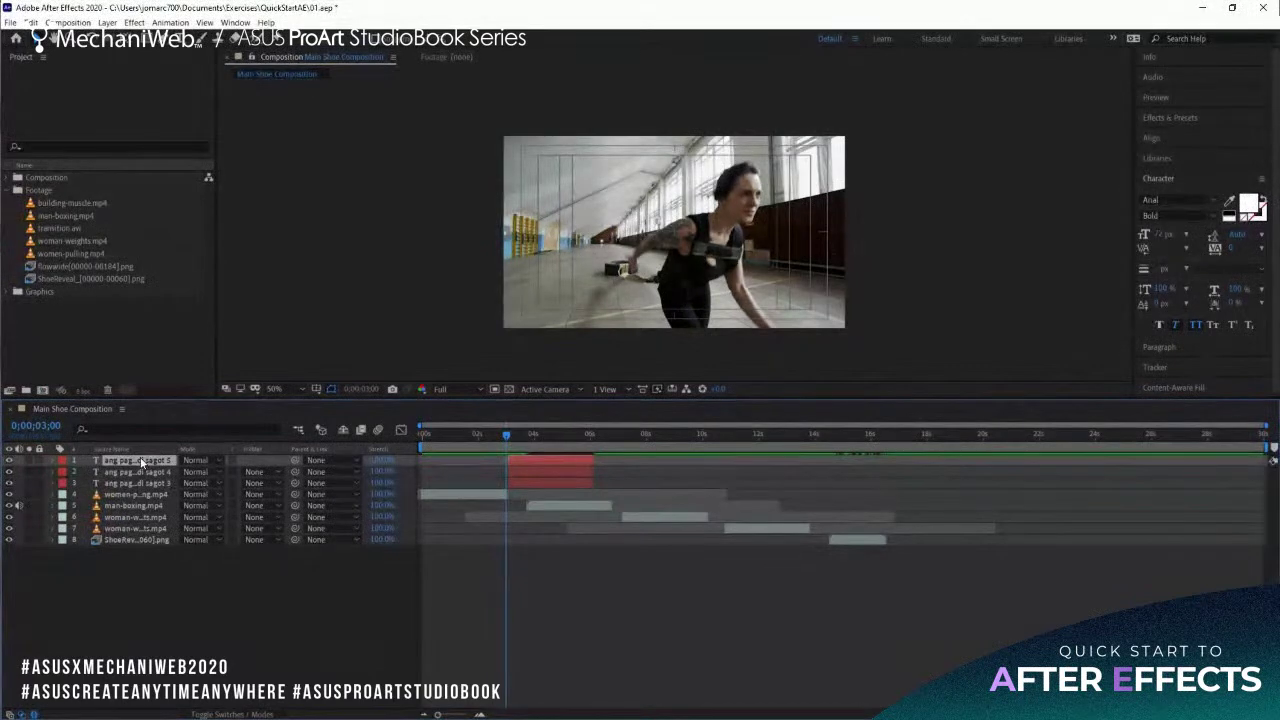
Move two caption copies down the layer stack and shift them later, to about 7 and 10 seconds.
left_click_drag(141, 462, 145, 508)
left_click_drag(553, 505, 659, 517)
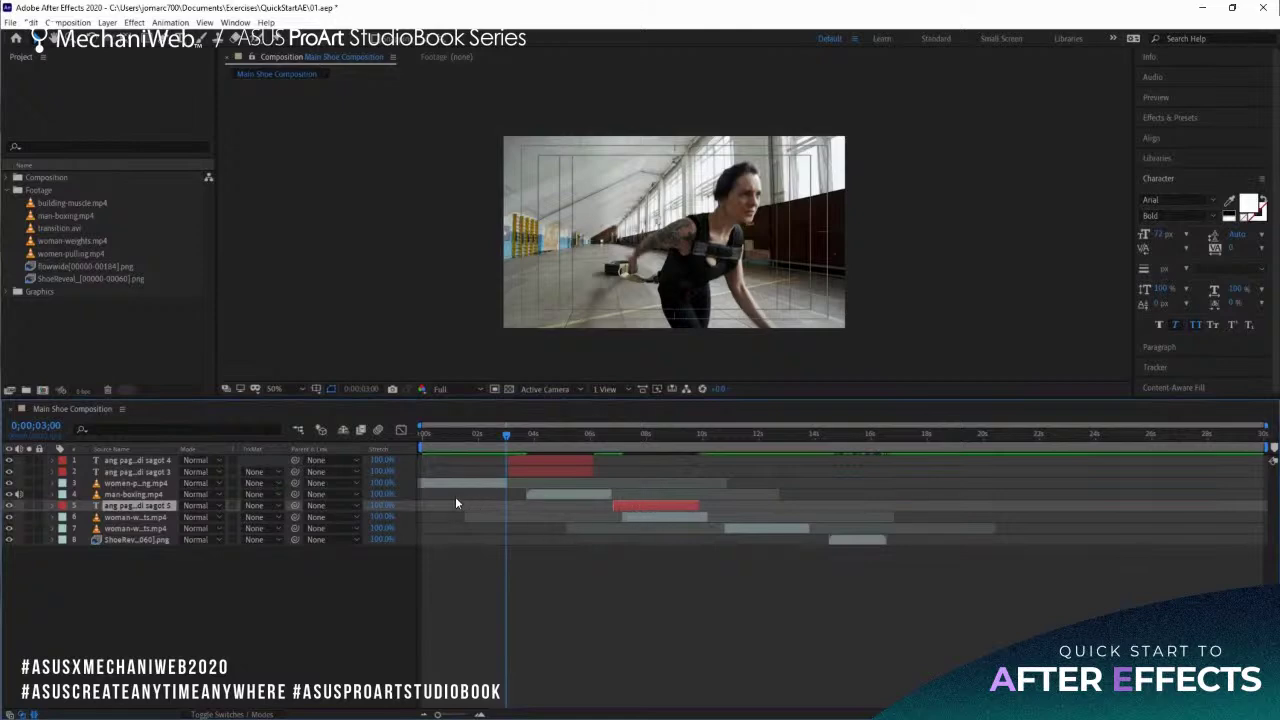
left_click(149, 462)
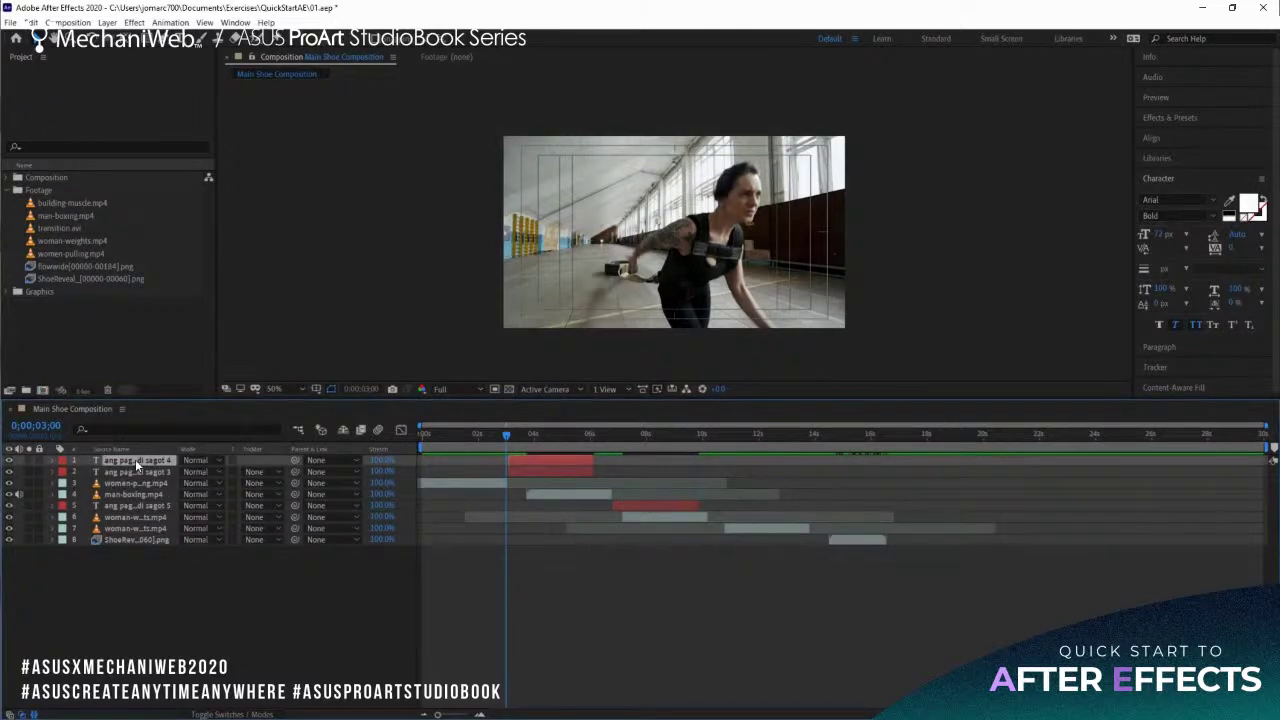
left_click_drag(135, 459, 149, 522)
left_click_drag(583, 519, 713, 519)
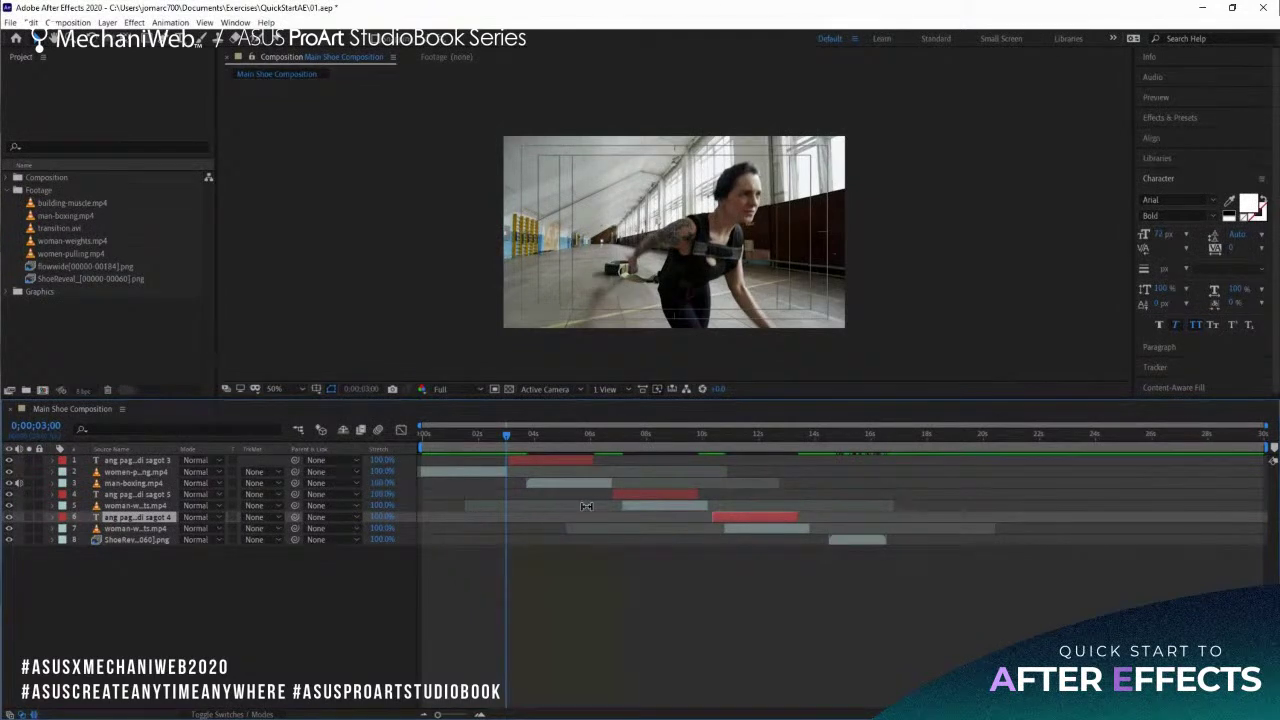
left_click_drag(505, 434, 597, 448)
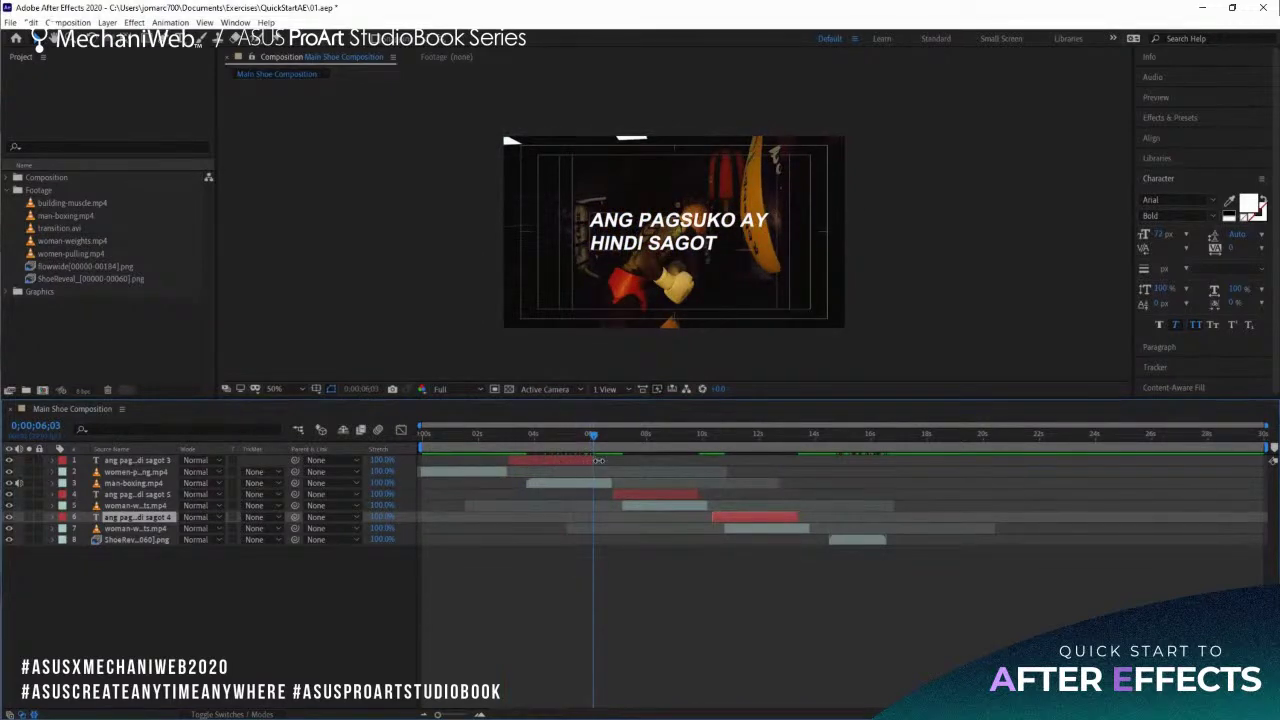
Shift the man-boxing clip, two captions, the woman-weights clip and ShoeReveal later so each follows the previous.
left_click_drag(557, 484, 624, 486)
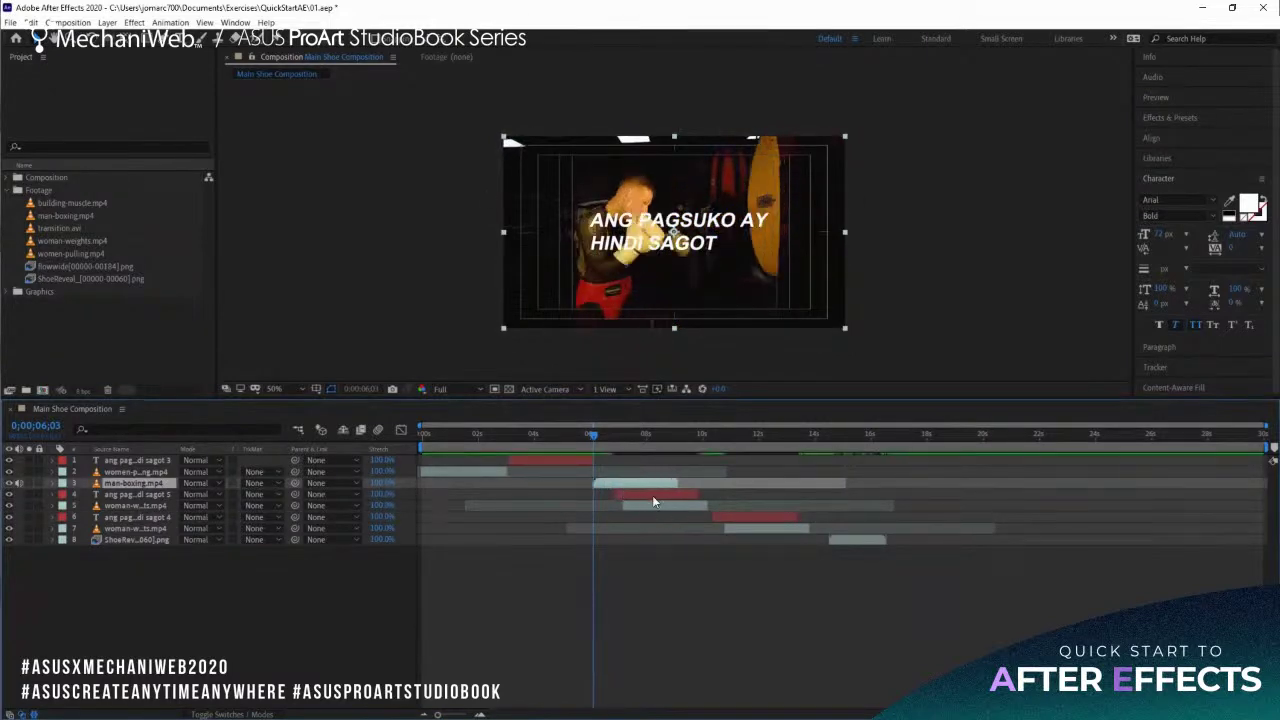
left_click_drag(661, 437, 677, 438)
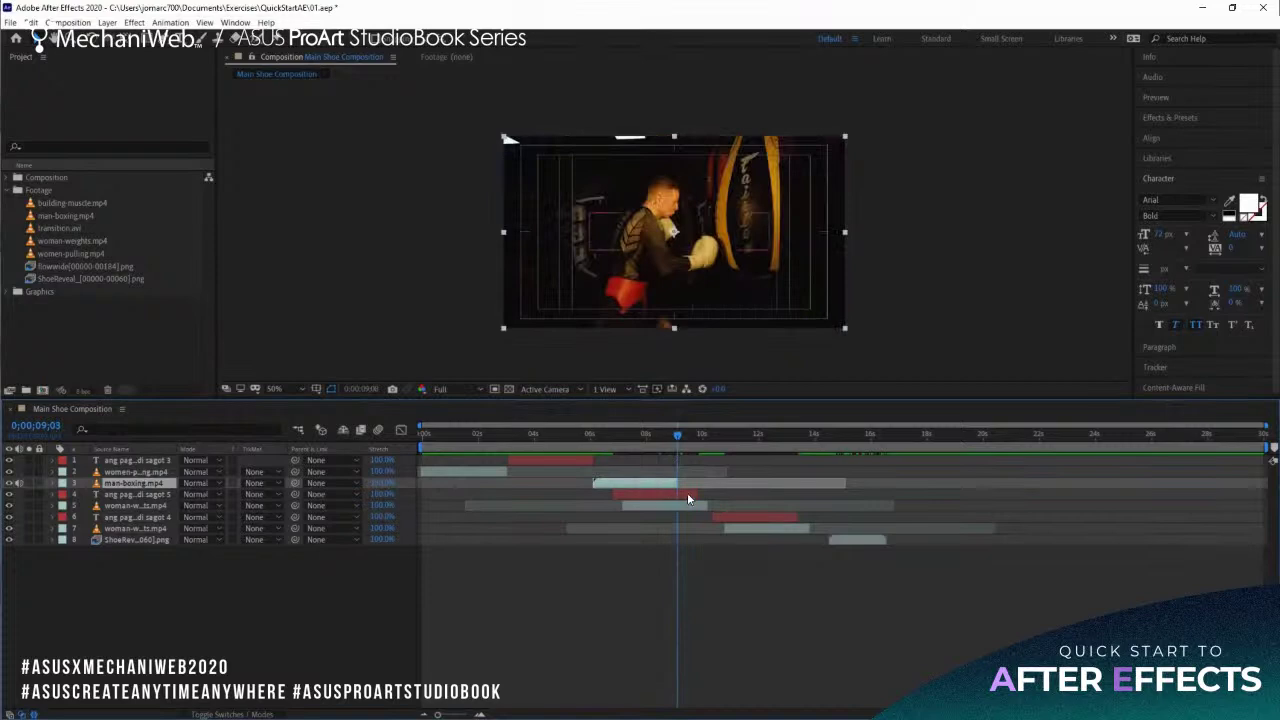
left_click_drag(629, 495, 818, 512)
left_click(765, 517)
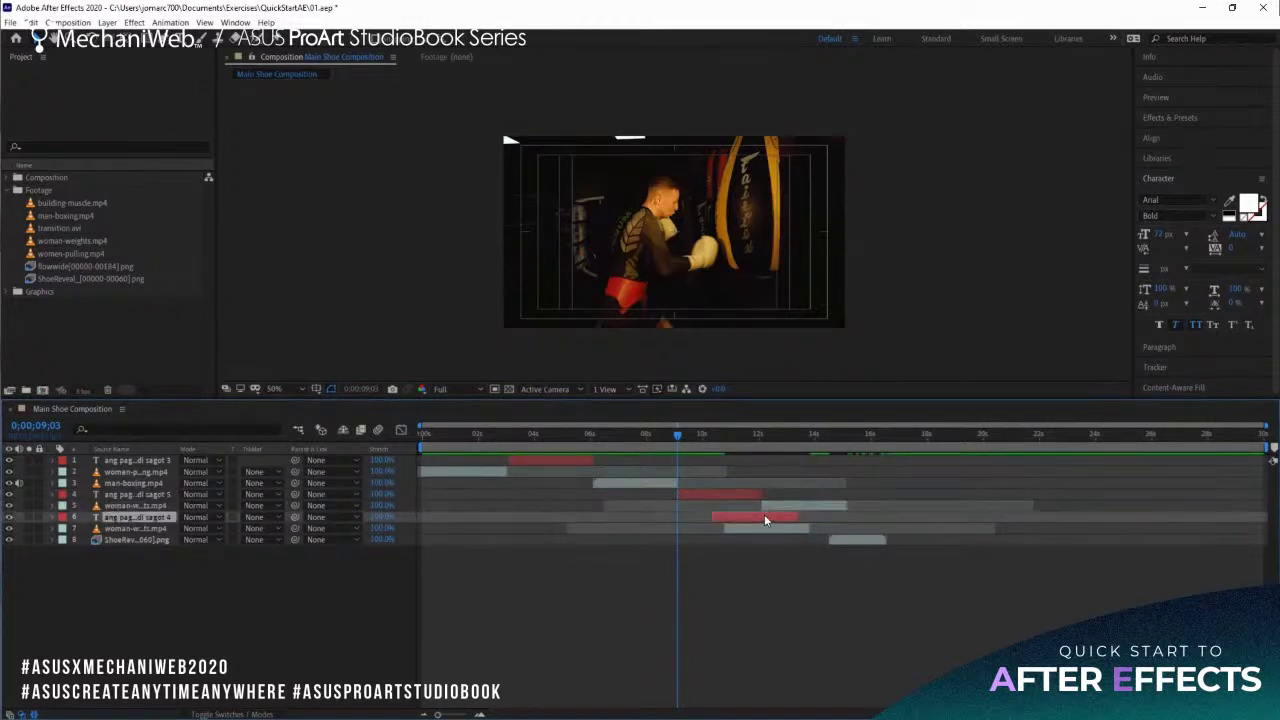
left_click_drag(752, 519, 878, 525)
left_click_drag(782, 529, 983, 532)
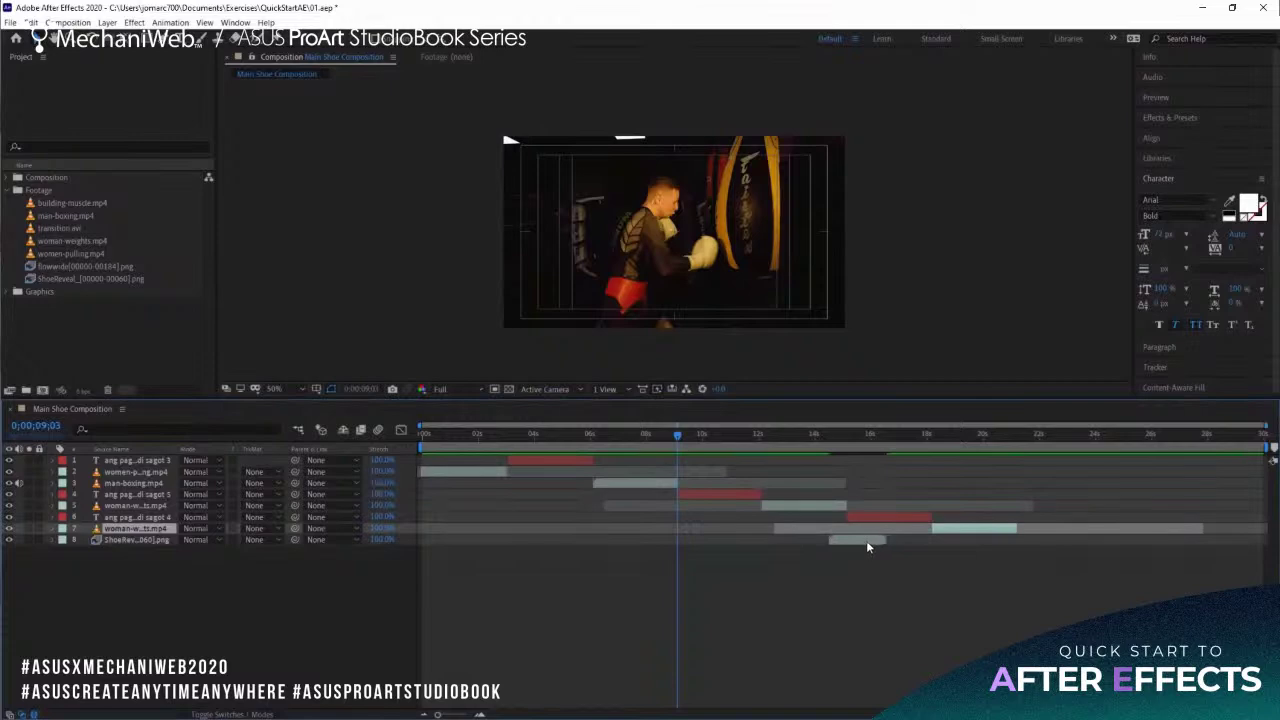
left_click_drag(859, 539, 1047, 543)
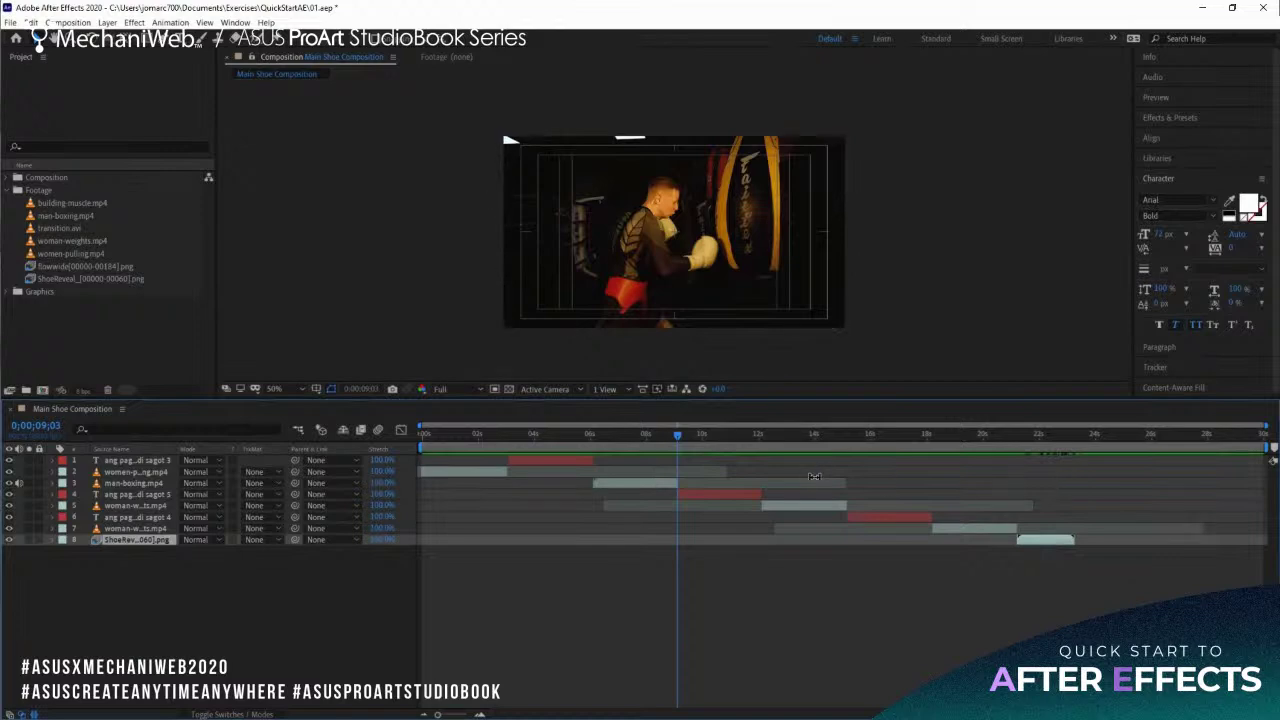
key("Home")
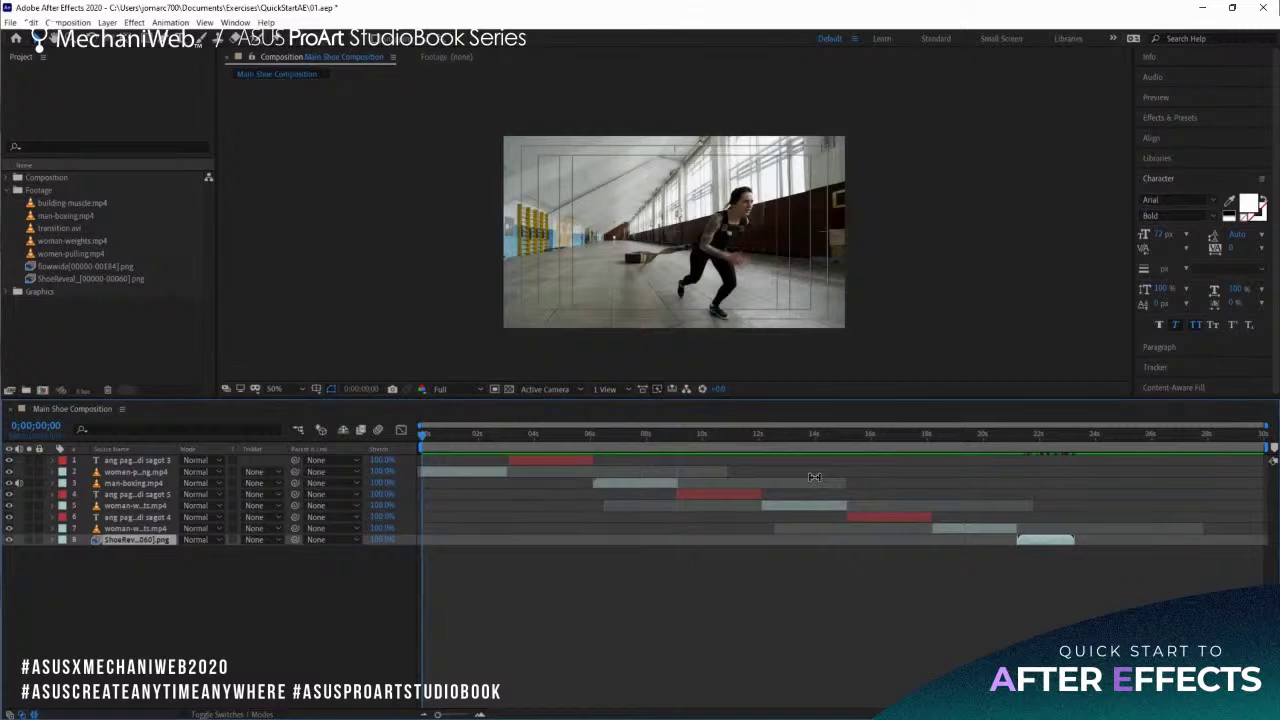
key("space")
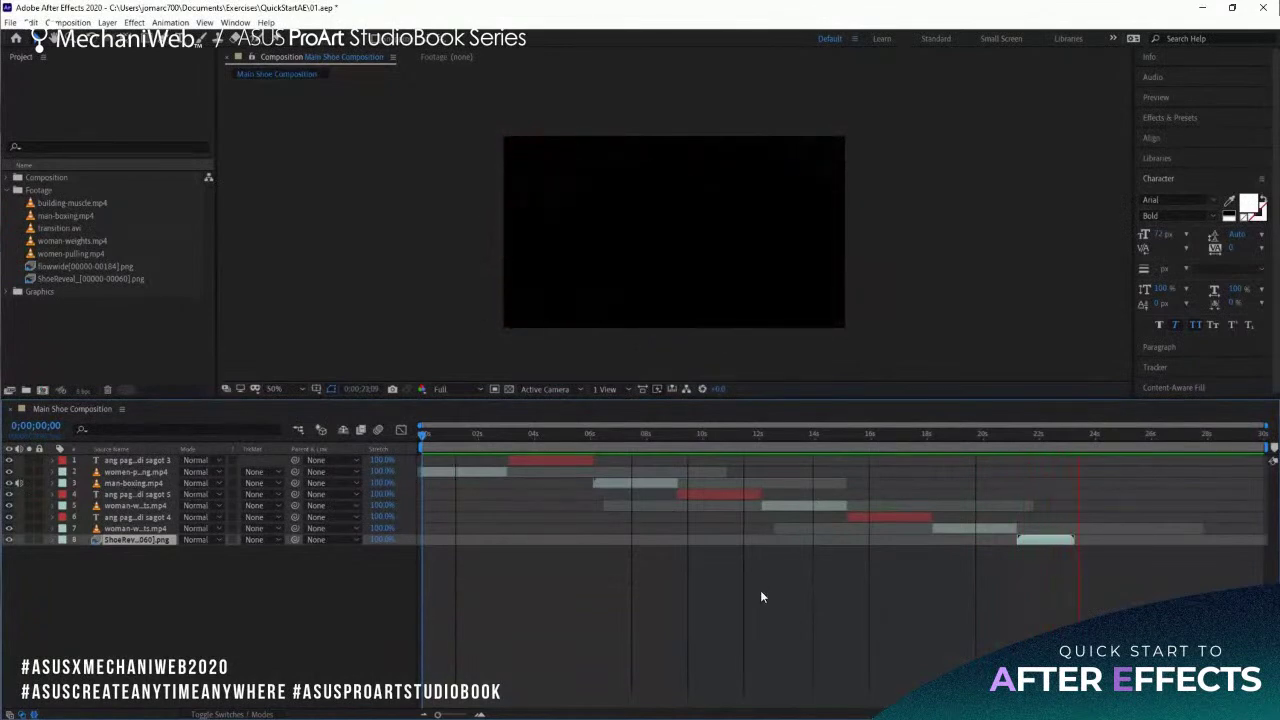
key("space")
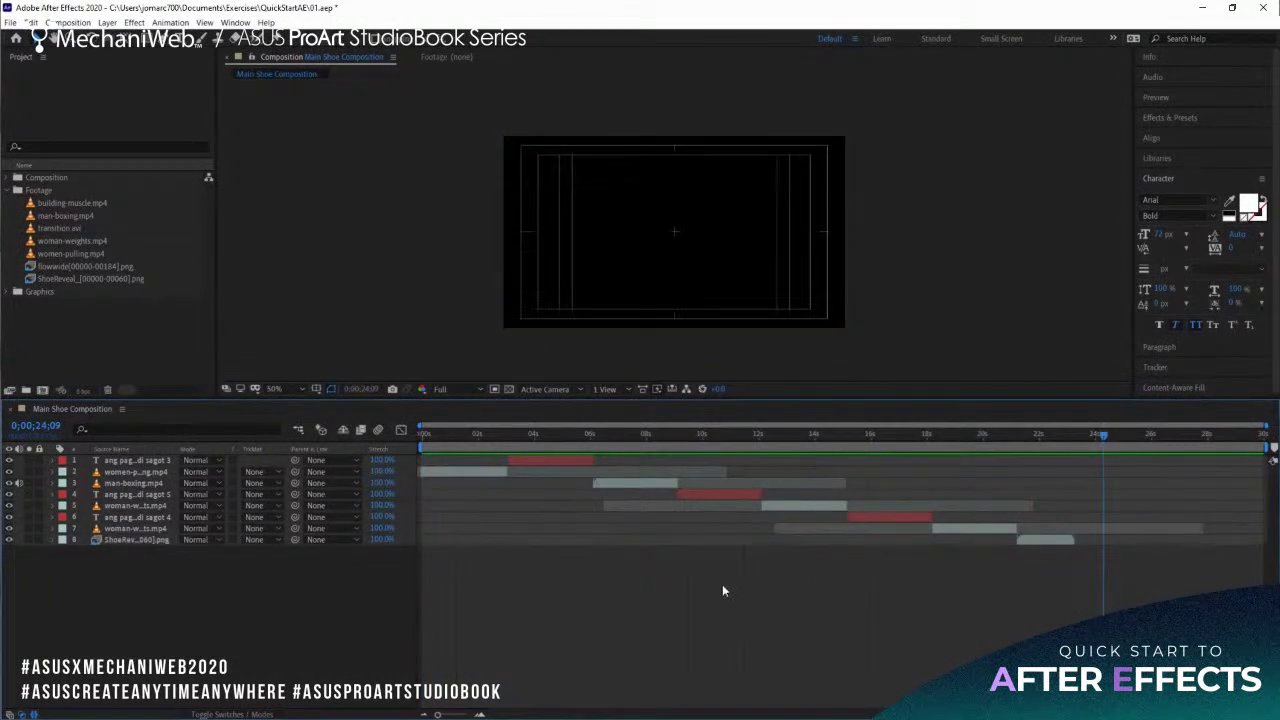
left_click_drag(1104, 437, 708, 439)
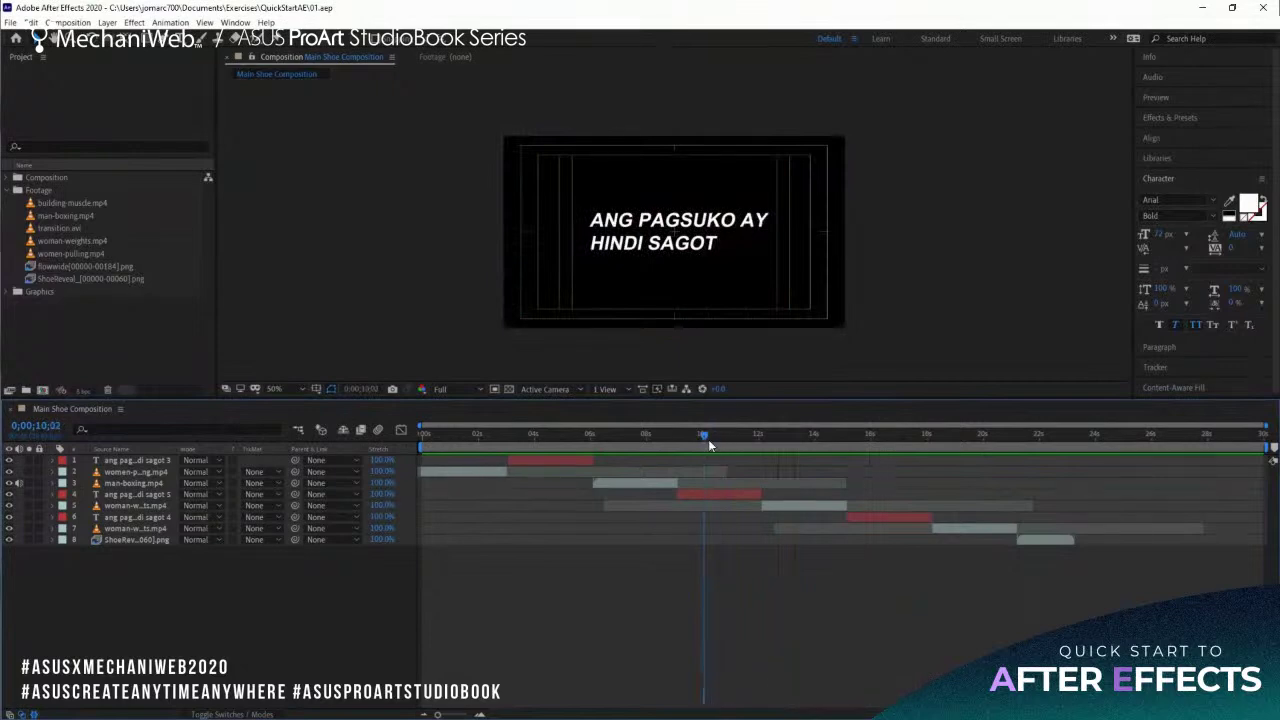
Move the first caption layer below the opening women clip in the stack.
left_click(548, 461)
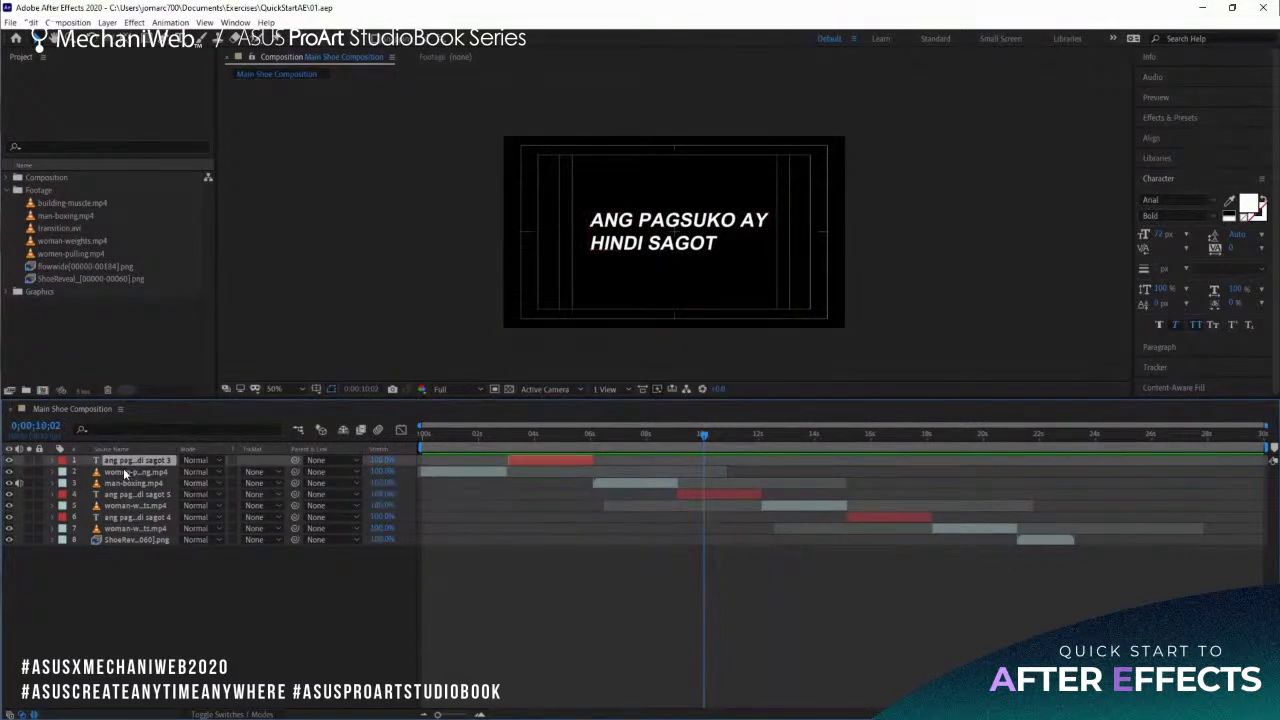
left_click_drag(127, 464, 128, 477)
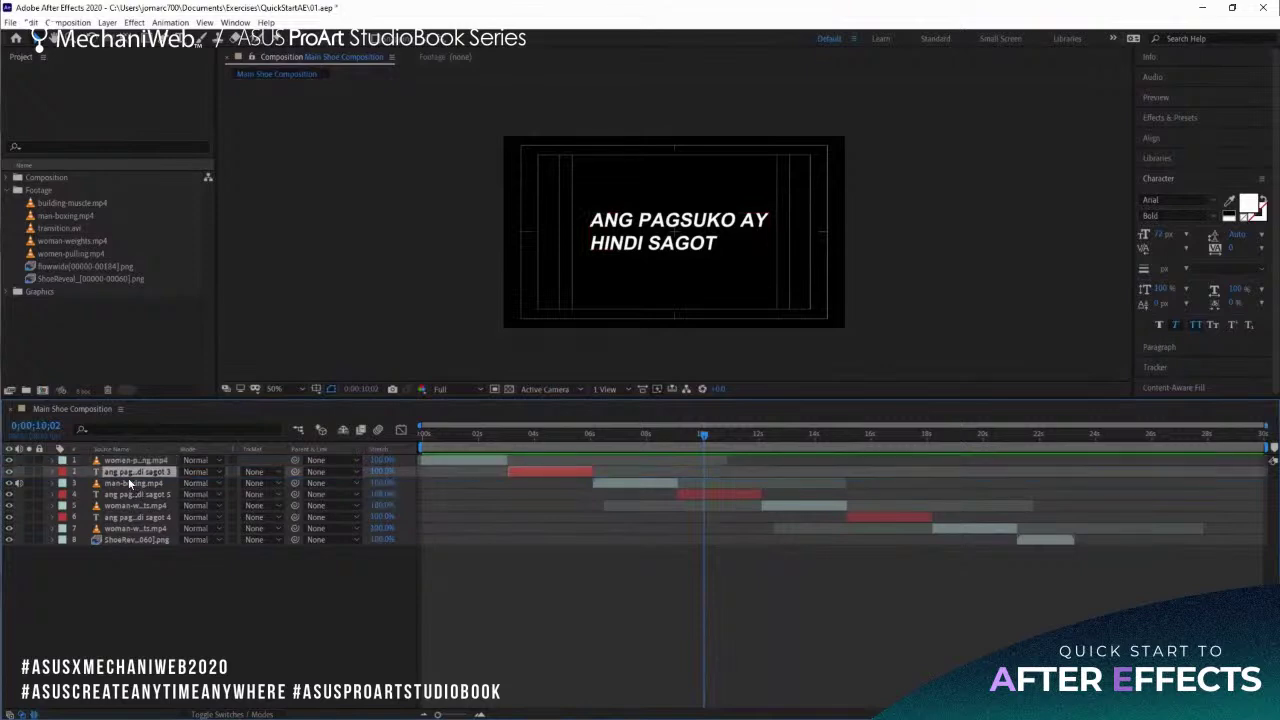
left_click_drag(700, 434, 725, 436)
Retype the second caption as 'ANG IYONG ABILIDAD' / 'AY SUSI'.
left_click(708, 495)
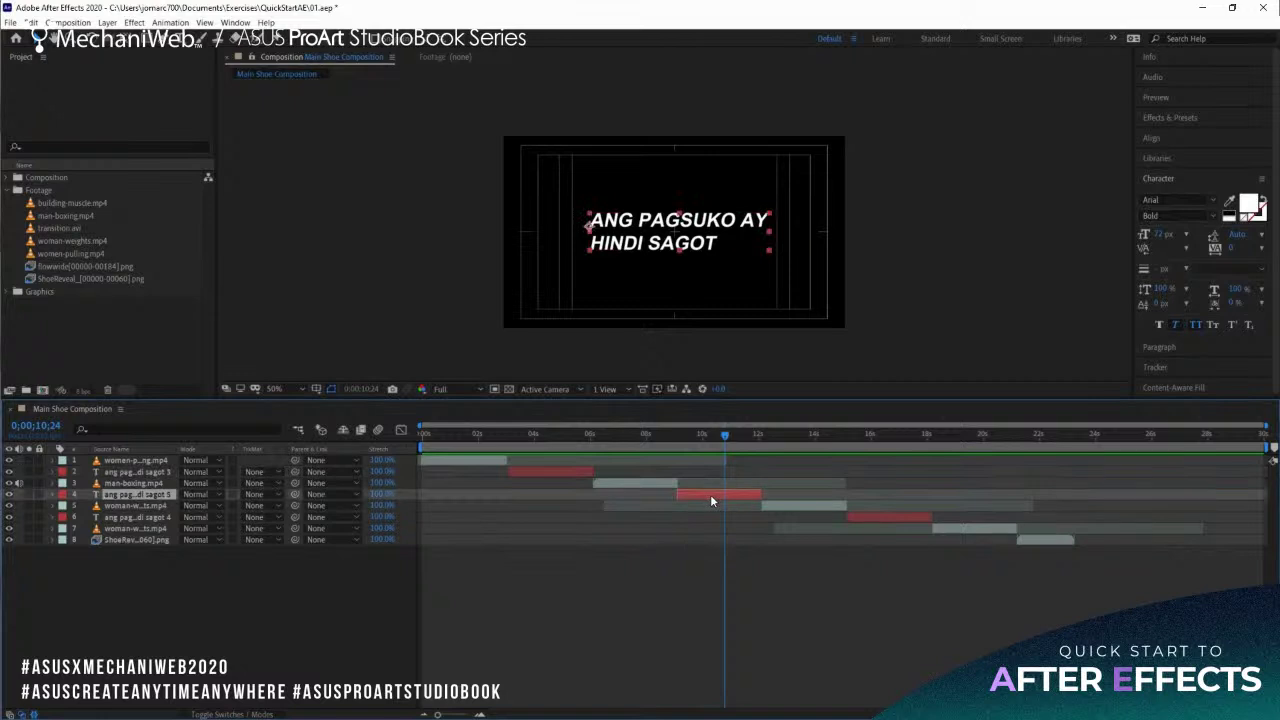
double_click(647, 232)
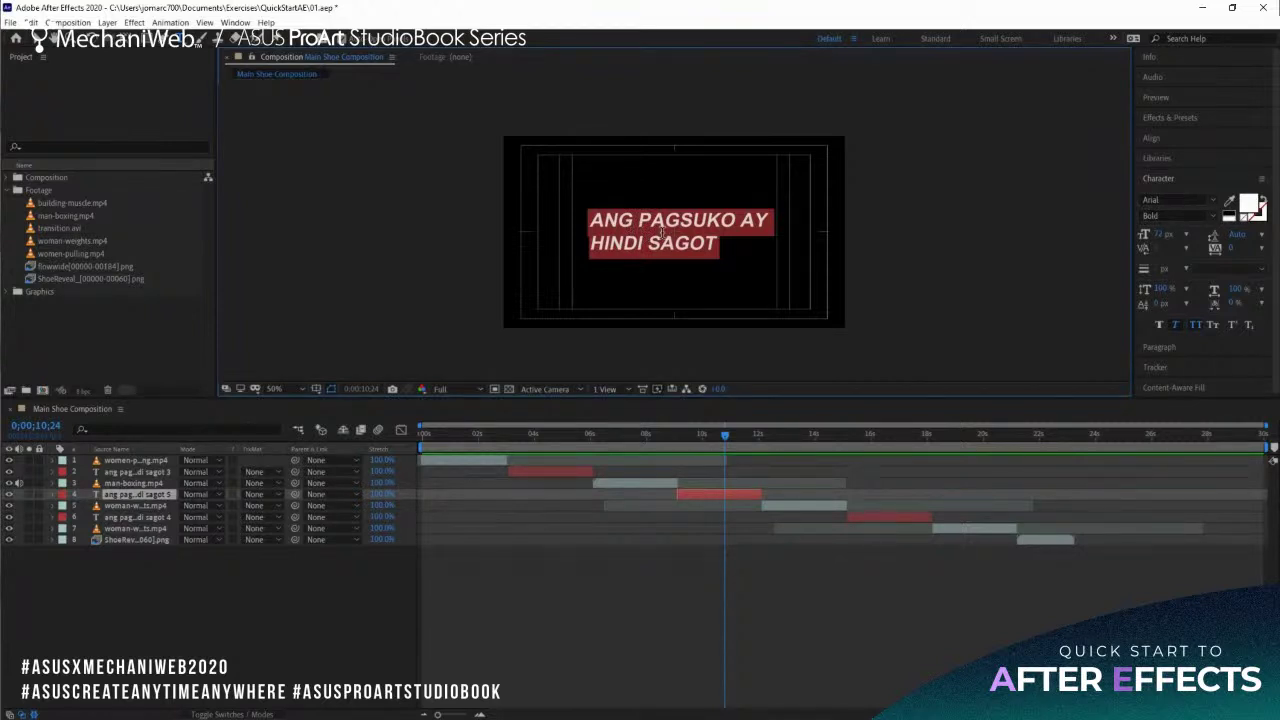
type("ang ING")
key("BackSpace")
key("BackSpace")
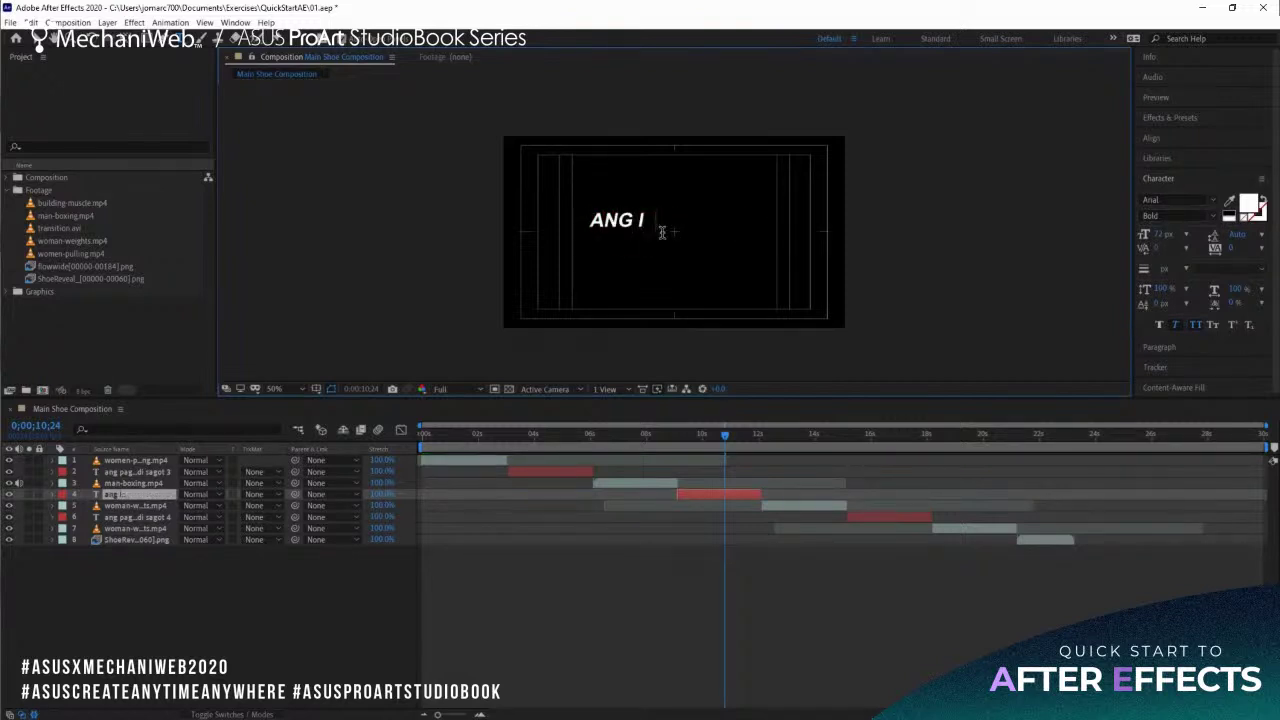
type("YONHG A")
key("BackSpace")
key("BackSpace")
key("BackSpace")
type("G")
key("BackSpace")
key("BackSpace")
type("G ABILIDAD")
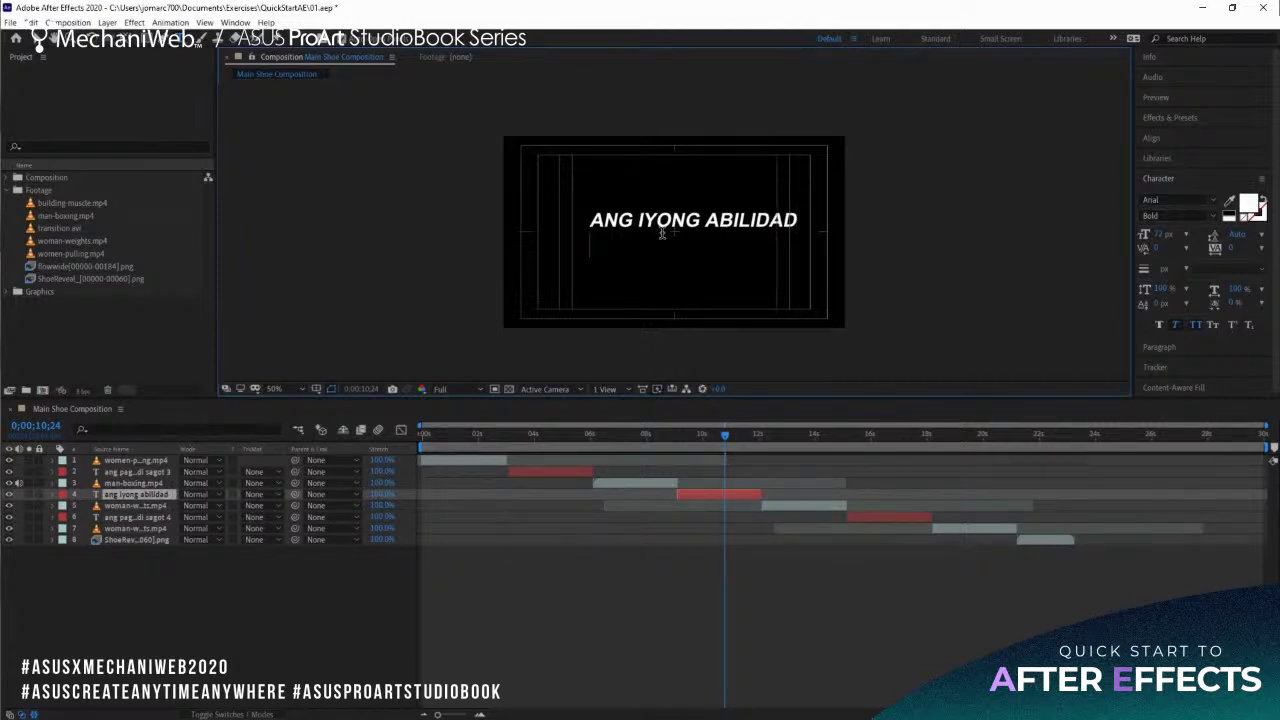
type("AY SUSI")
key("Escape")
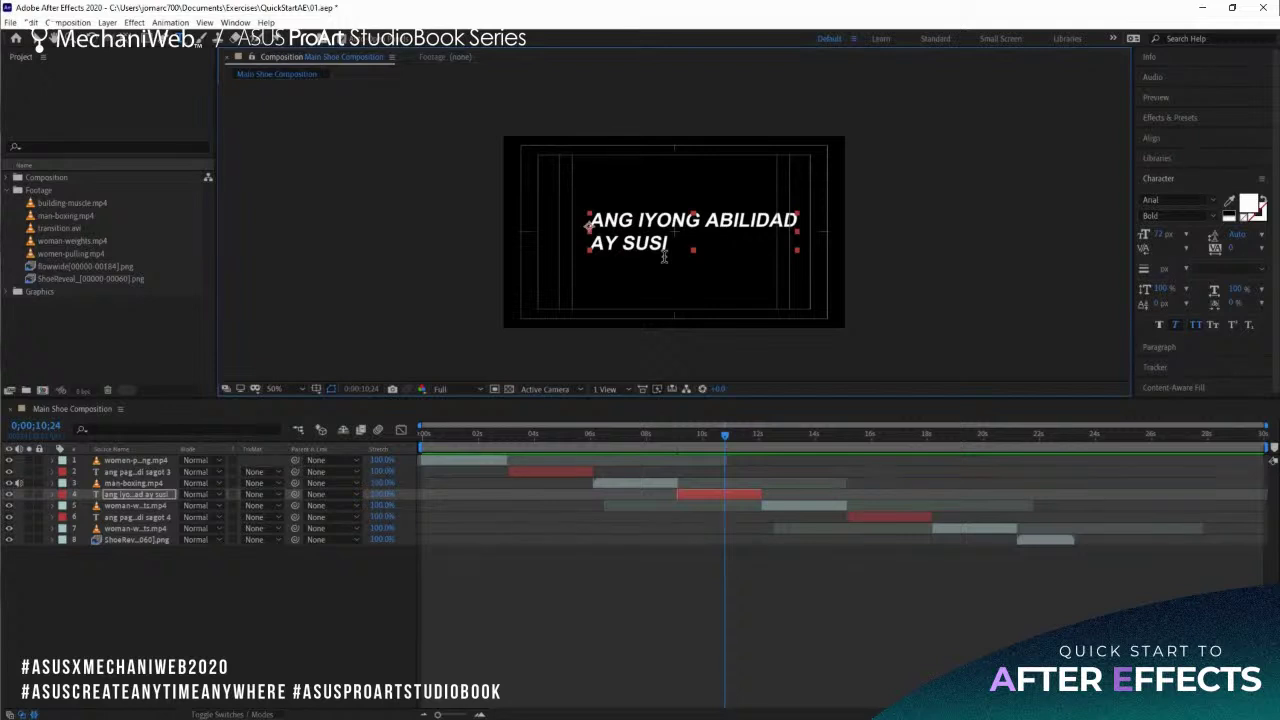
Retype the third caption near 16 seconds as 'BUMANGON MULA' / 'SA PAGSUBOK' on two lines.
left_click_drag(722, 436, 882, 456)
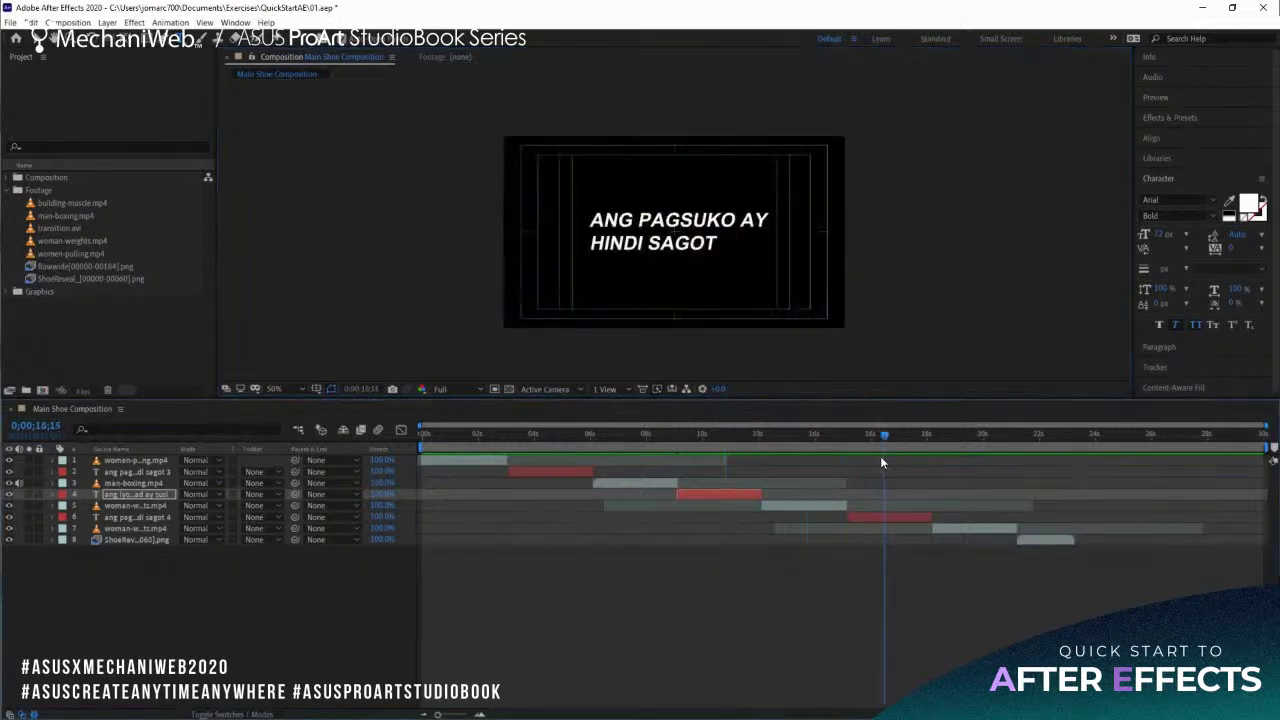
left_click(894, 520)
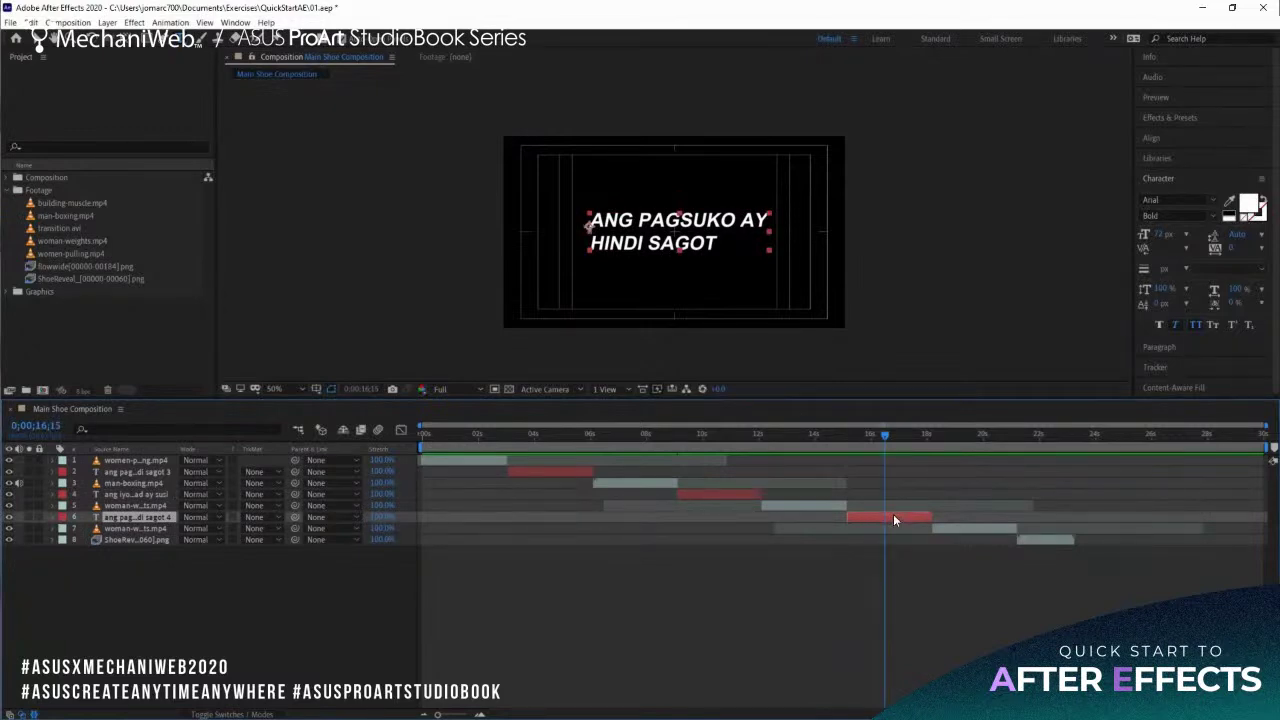
double_click(893, 516)
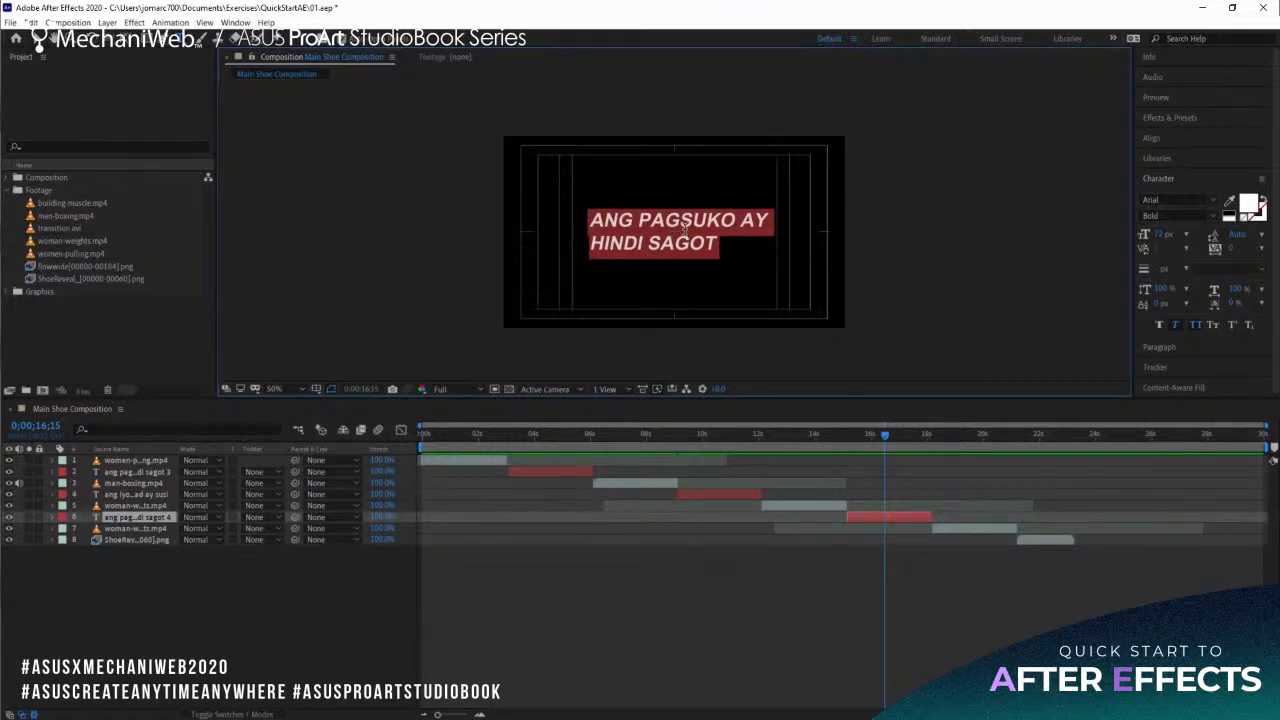
type("BUMANGON")
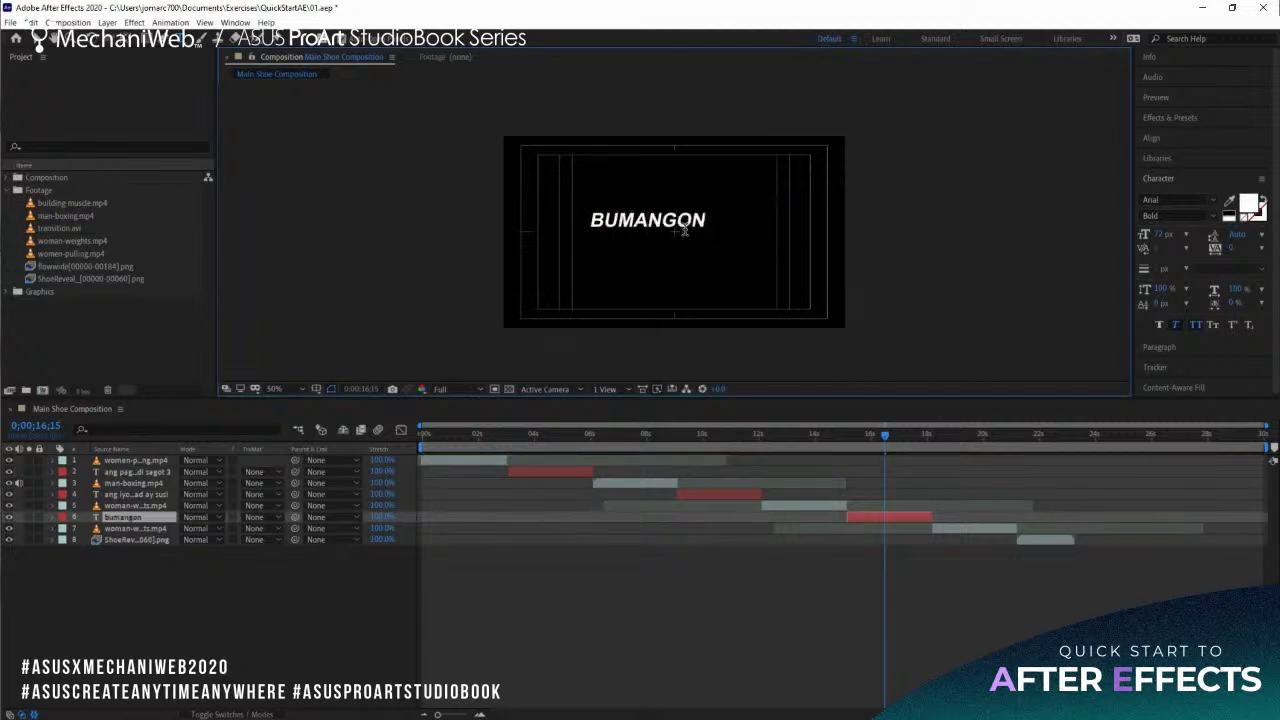
type(" MULA")
key("Return")
type("SA PAGSUB")
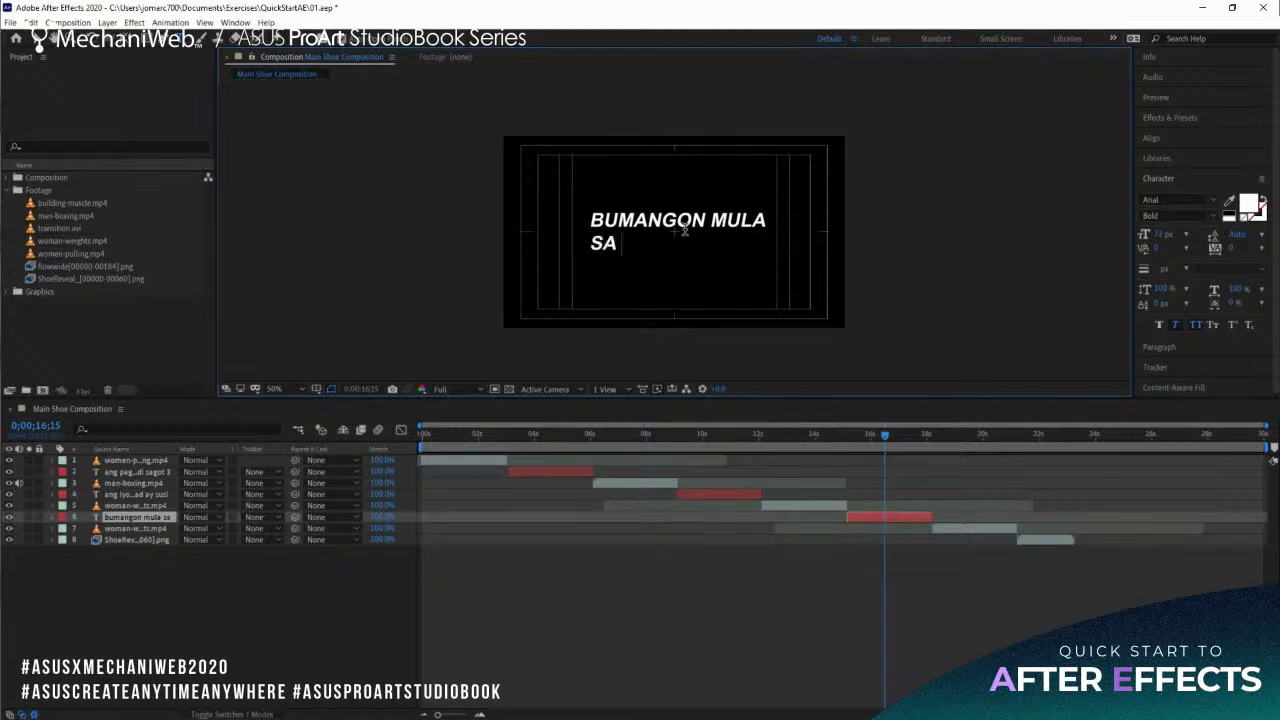
type("OK")
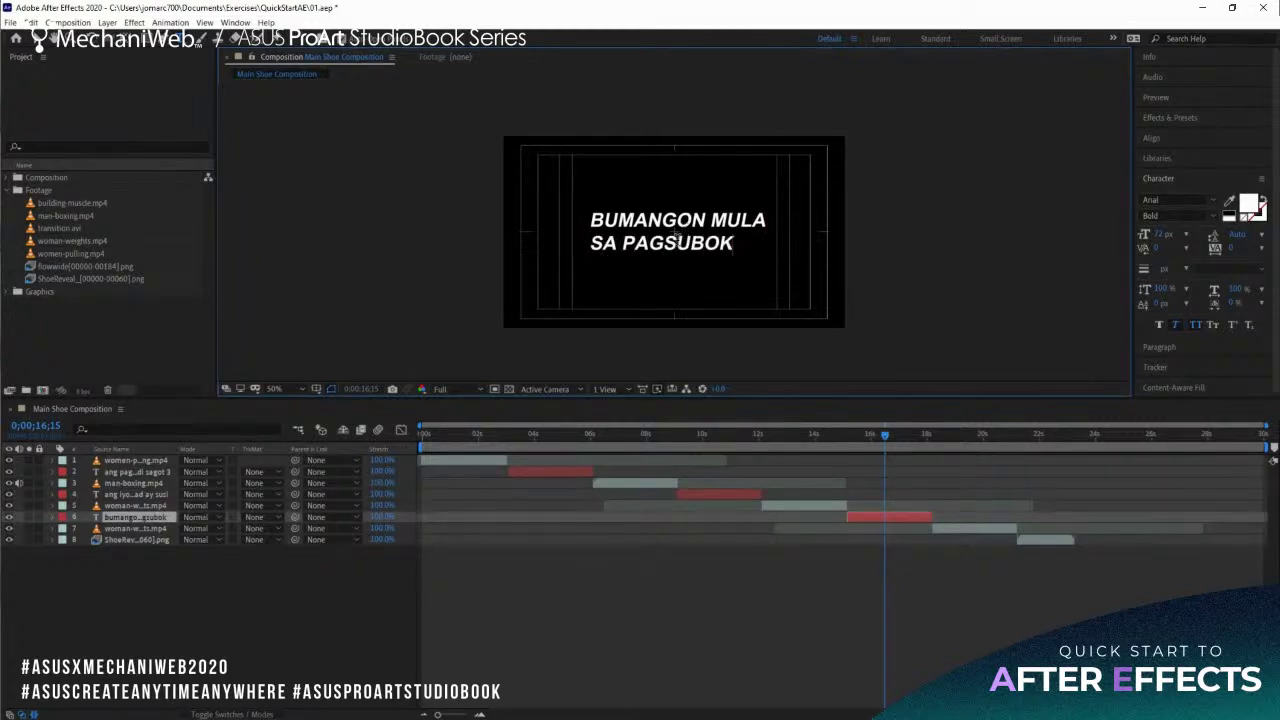
left_click(38, 40)
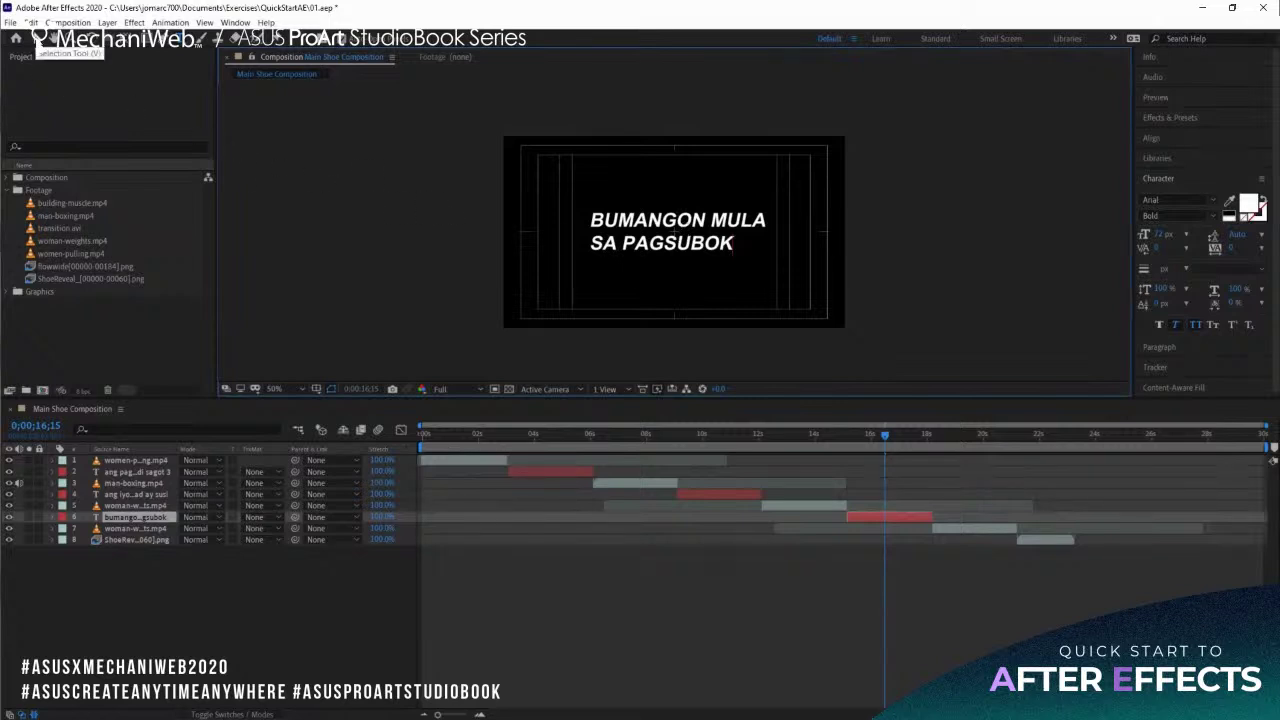
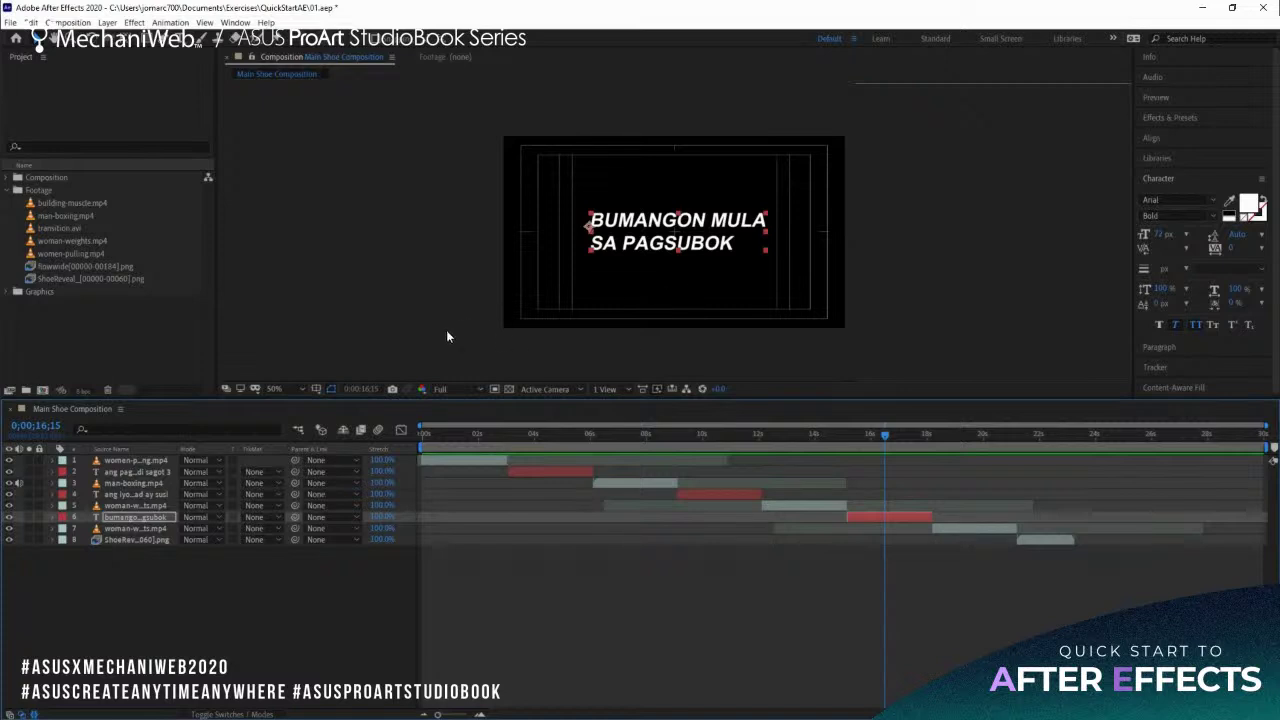
Drag transition.avi from the Project panel into the timeline as layer 2.
left_click(63, 228)
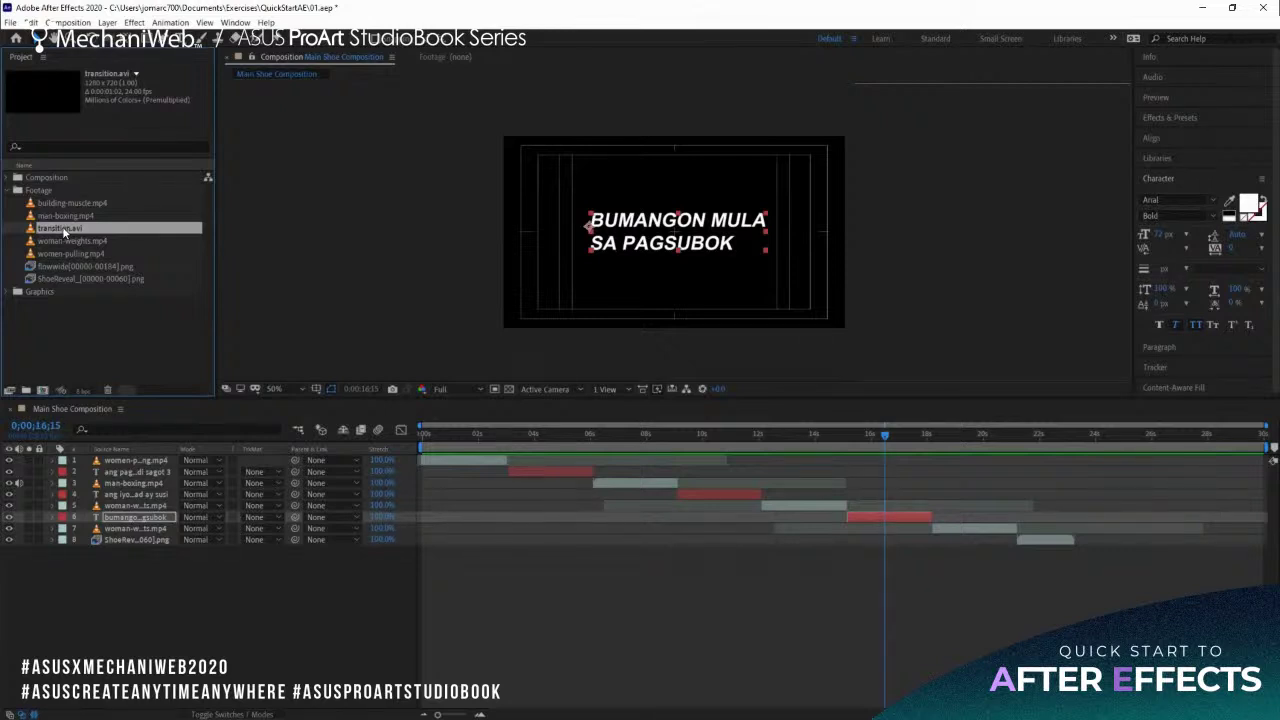
left_click(70, 216)
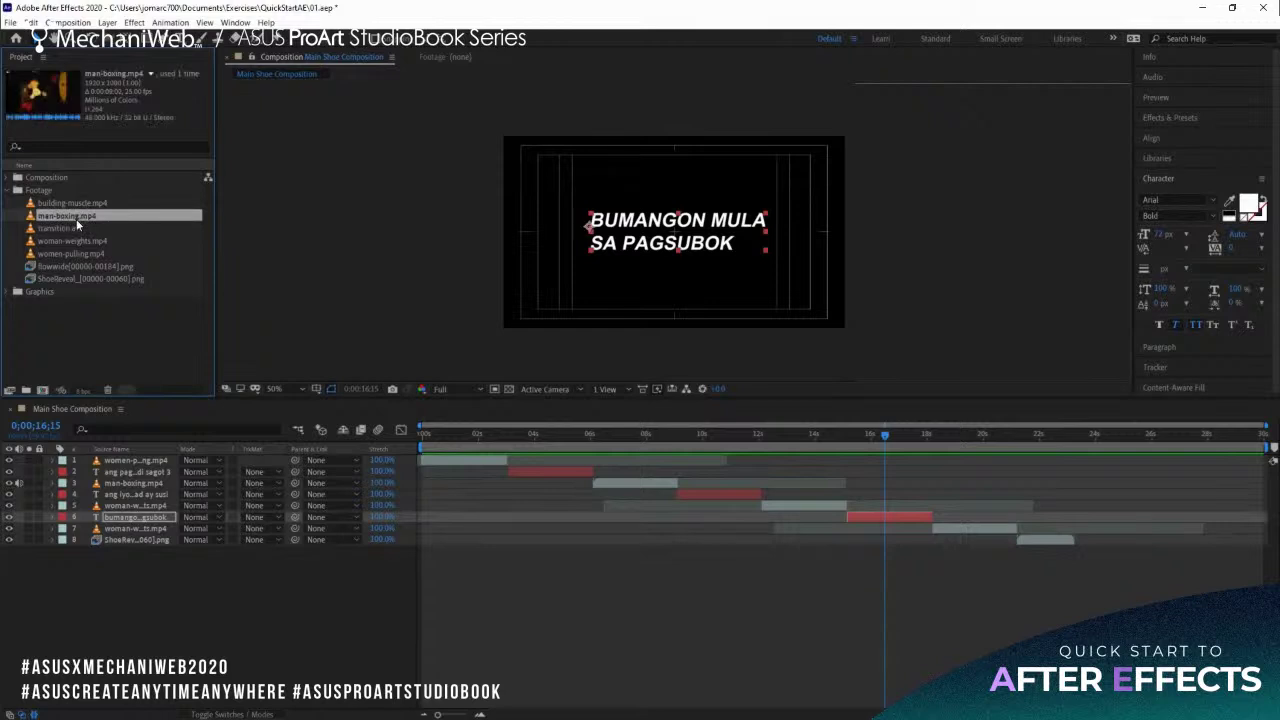
left_click(70, 227)
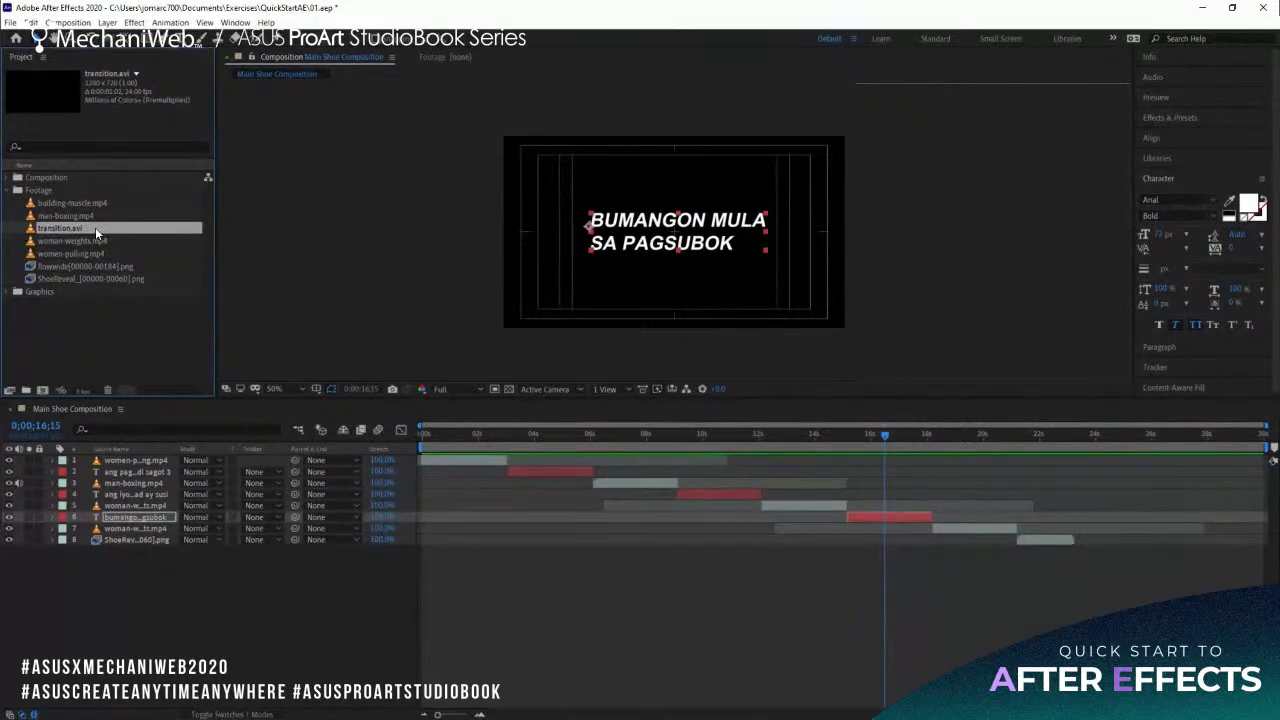
left_click_drag(95, 227, 137, 462)
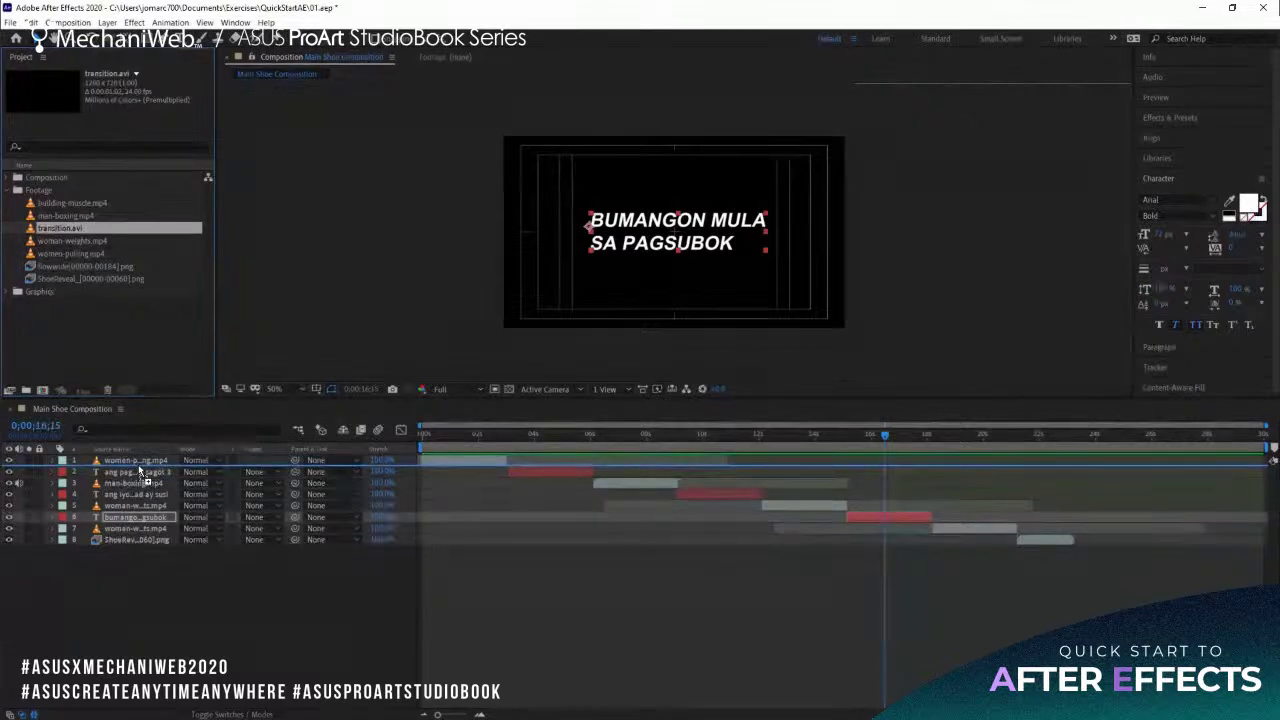
left_click_drag(140, 470, 140, 470)
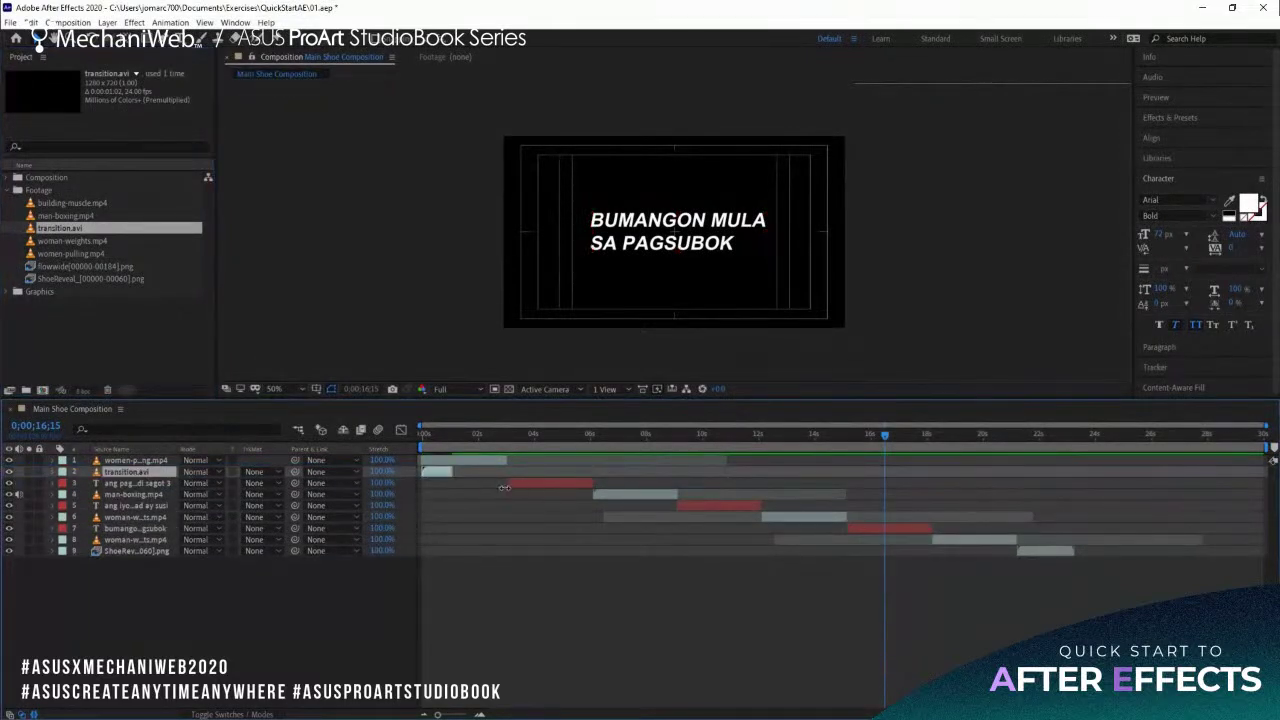
Slide the transition clip to start at the man-boxing cut, around 6 seconds, and check it.
left_click_drag(433, 475, 589, 478)
left_click(570, 484)
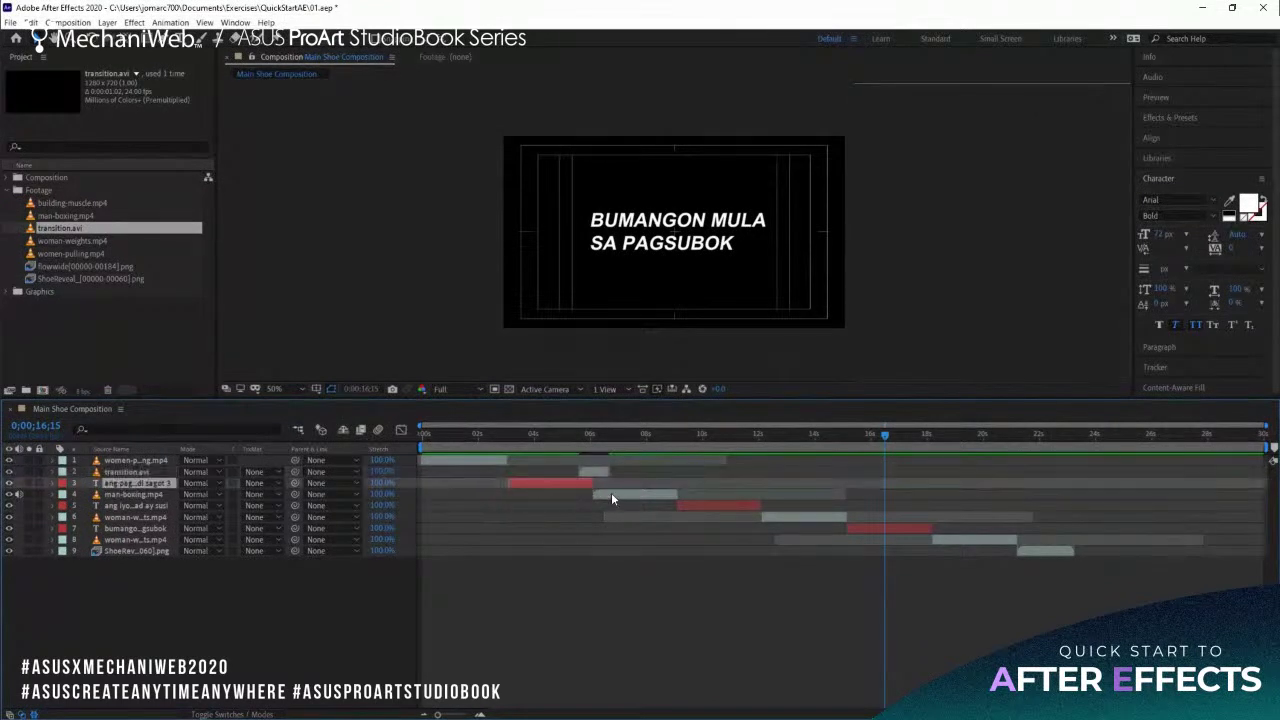
left_click(612, 496)
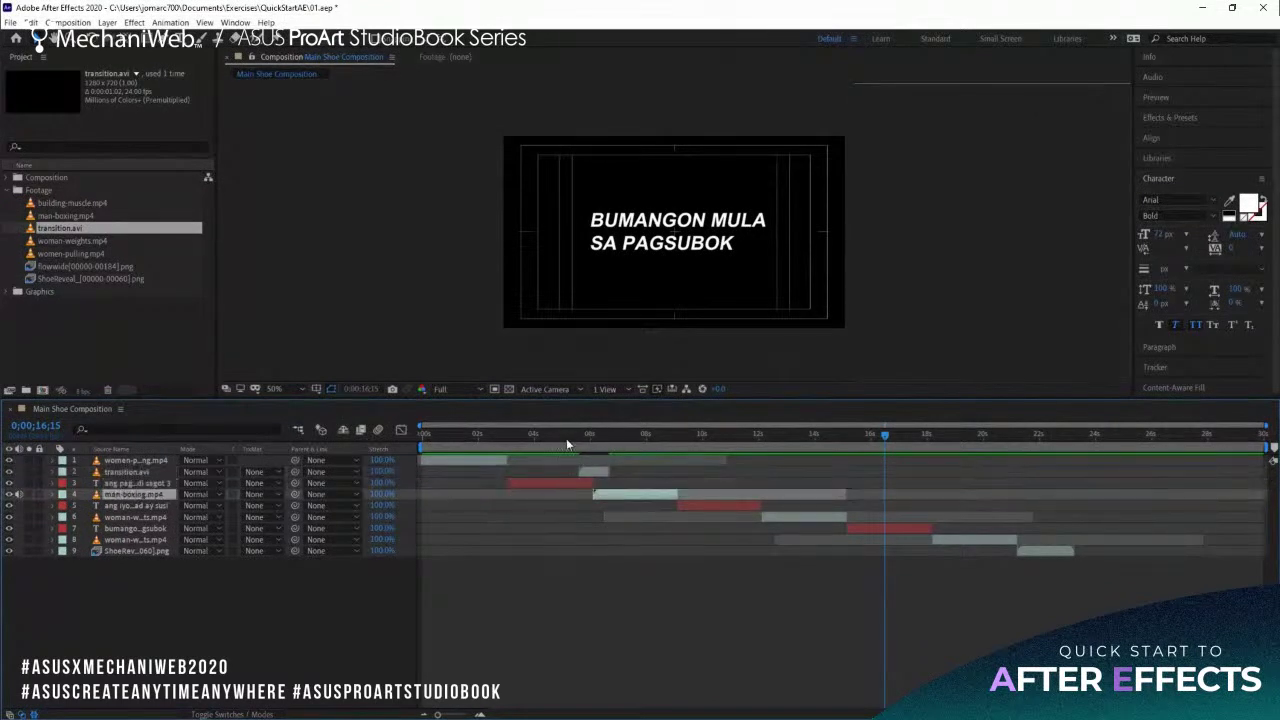
left_click_drag(560, 432, 613, 443)
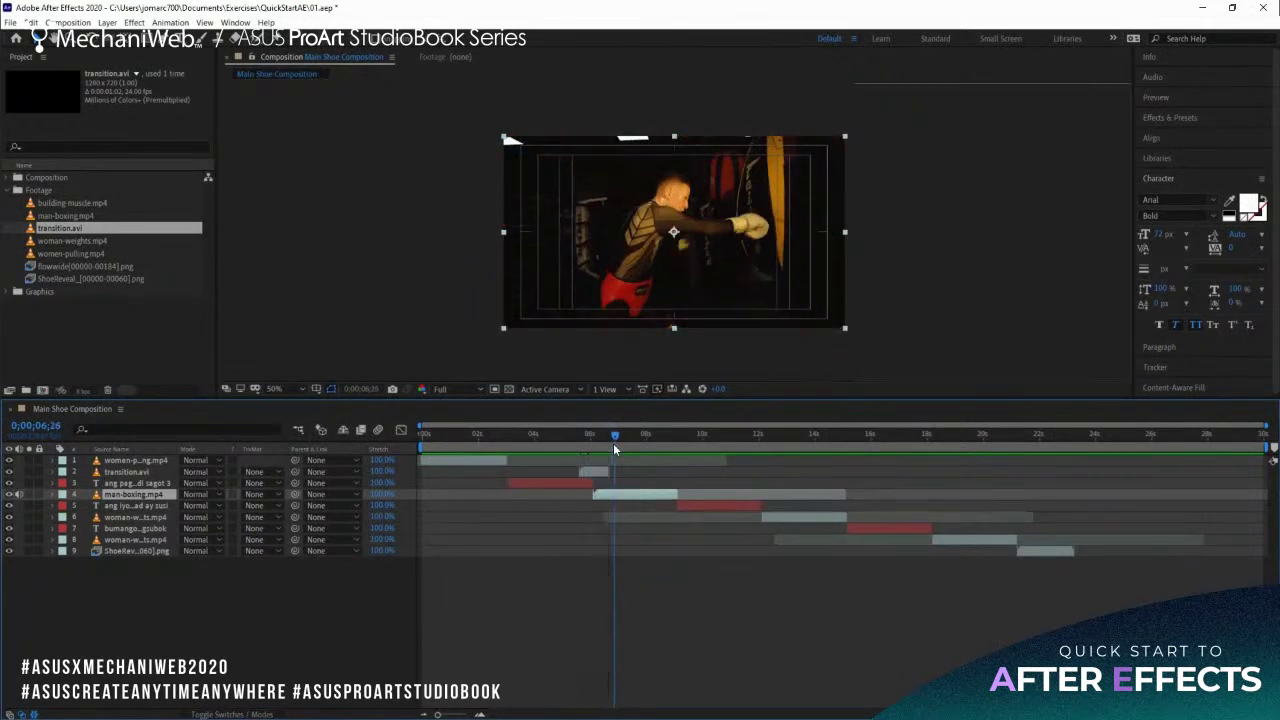
left_click(614, 448)
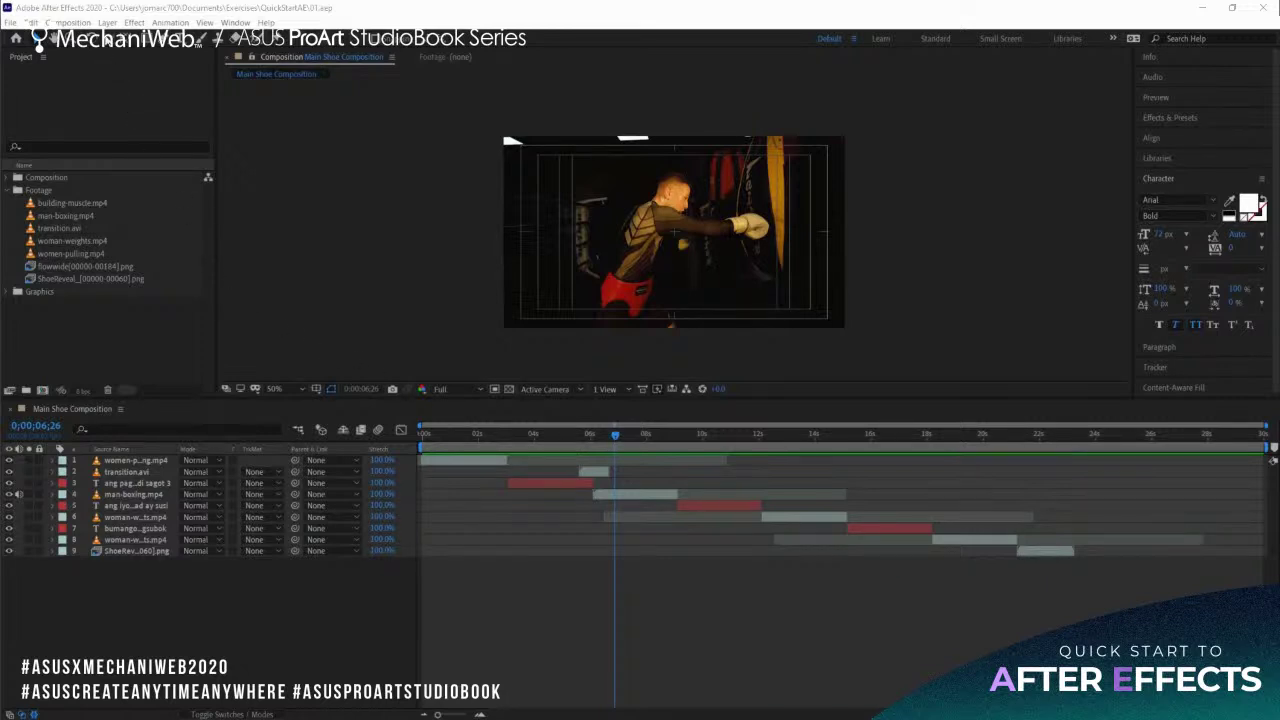
left_click(108, 23)
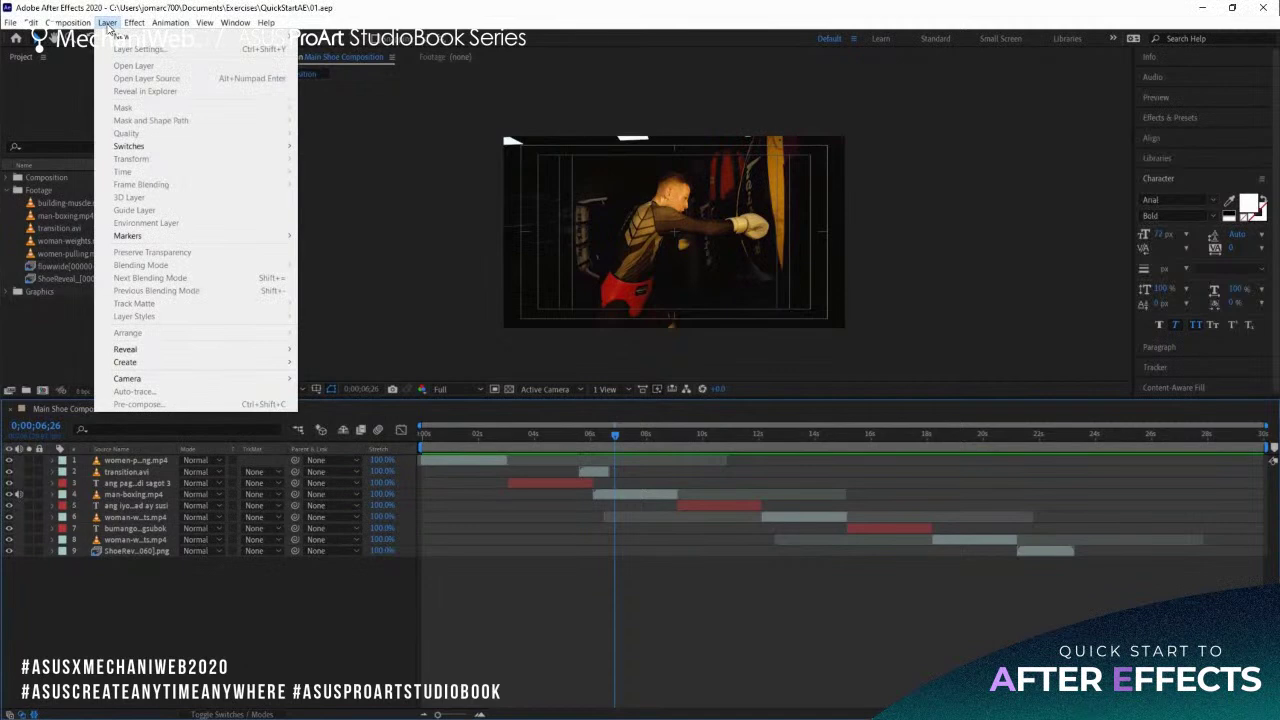
Create a comp-sized 1280×720 Medium Orange Solid 1 as the top layer.
mouse_move(212, 38)
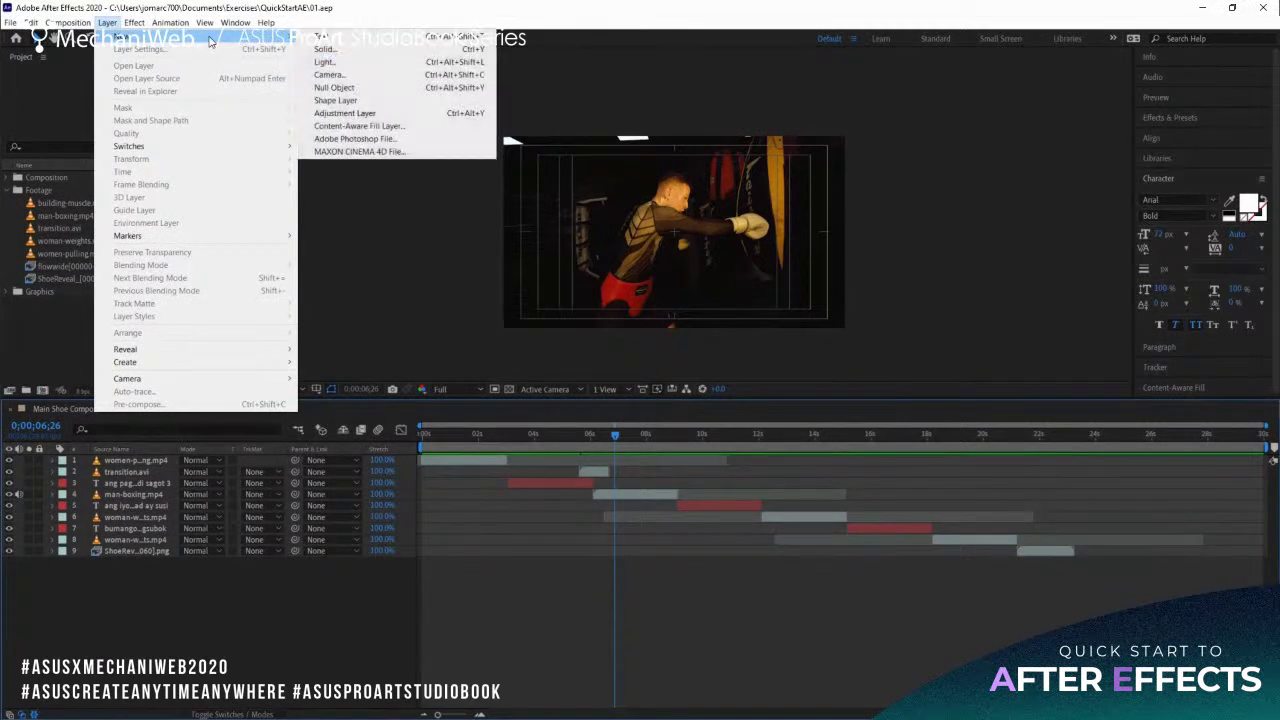
left_click(393, 55)
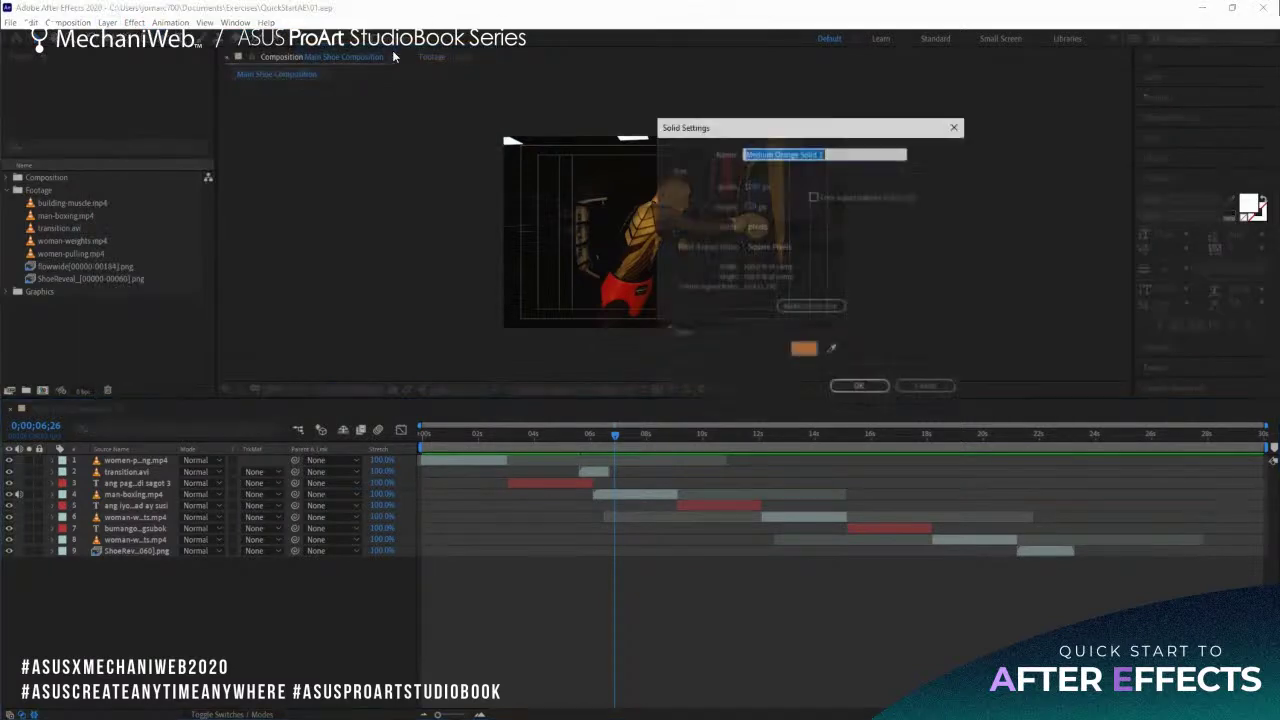
left_click_drag(752, 128, 359, 179)
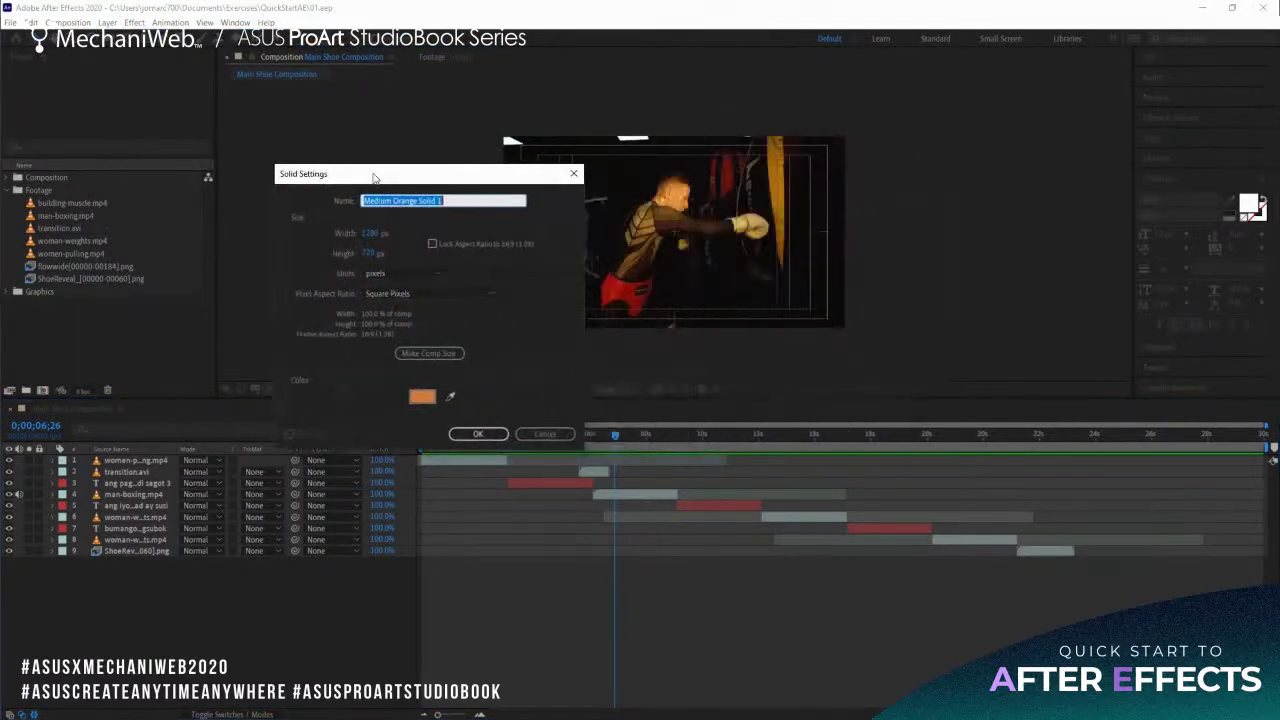
left_click(434, 355)
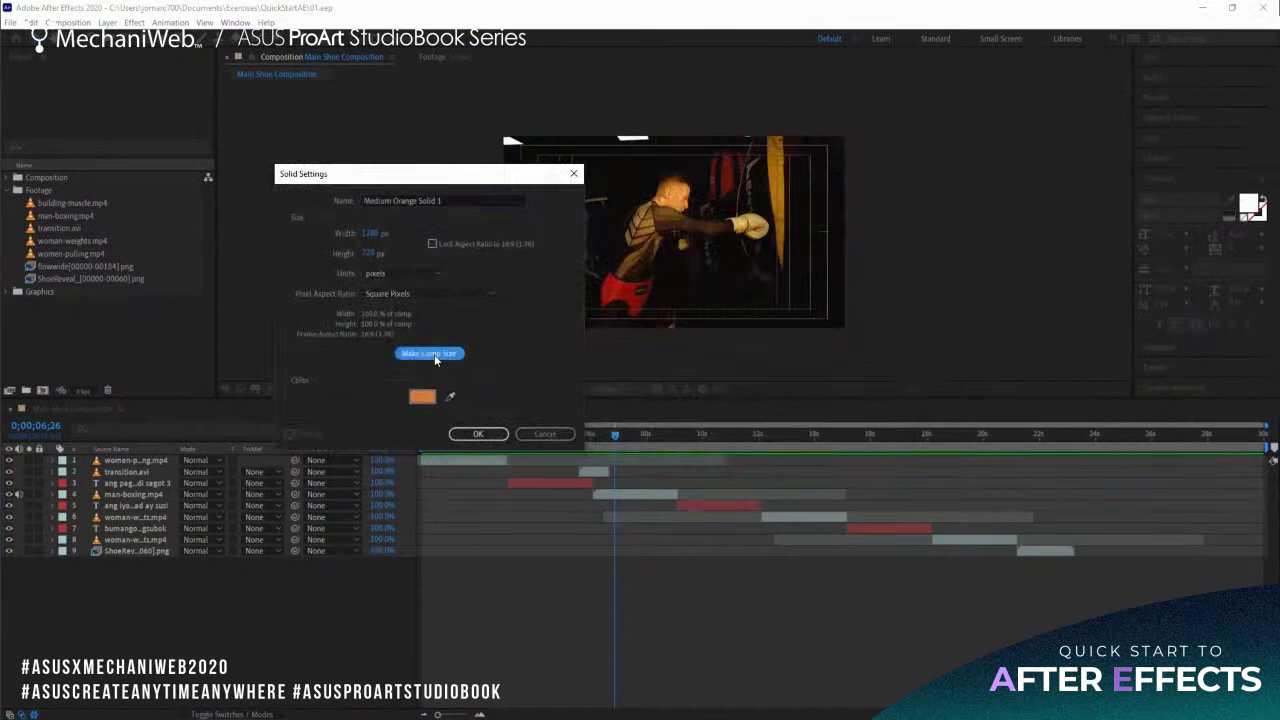
left_click(478, 436)
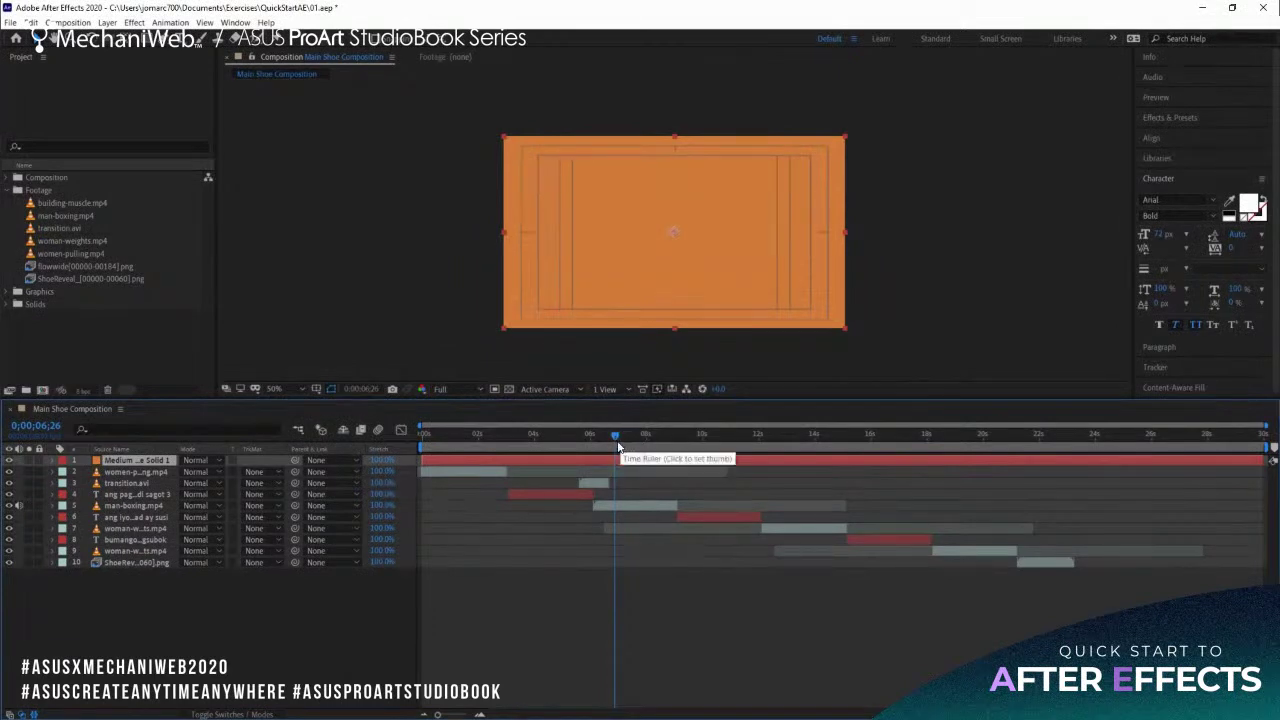
At 0;00;01;26, slide the orange solid left so only a narrow left-edge strip shows.
left_click_drag(614, 441, 476, 445)
left_click(135, 473)
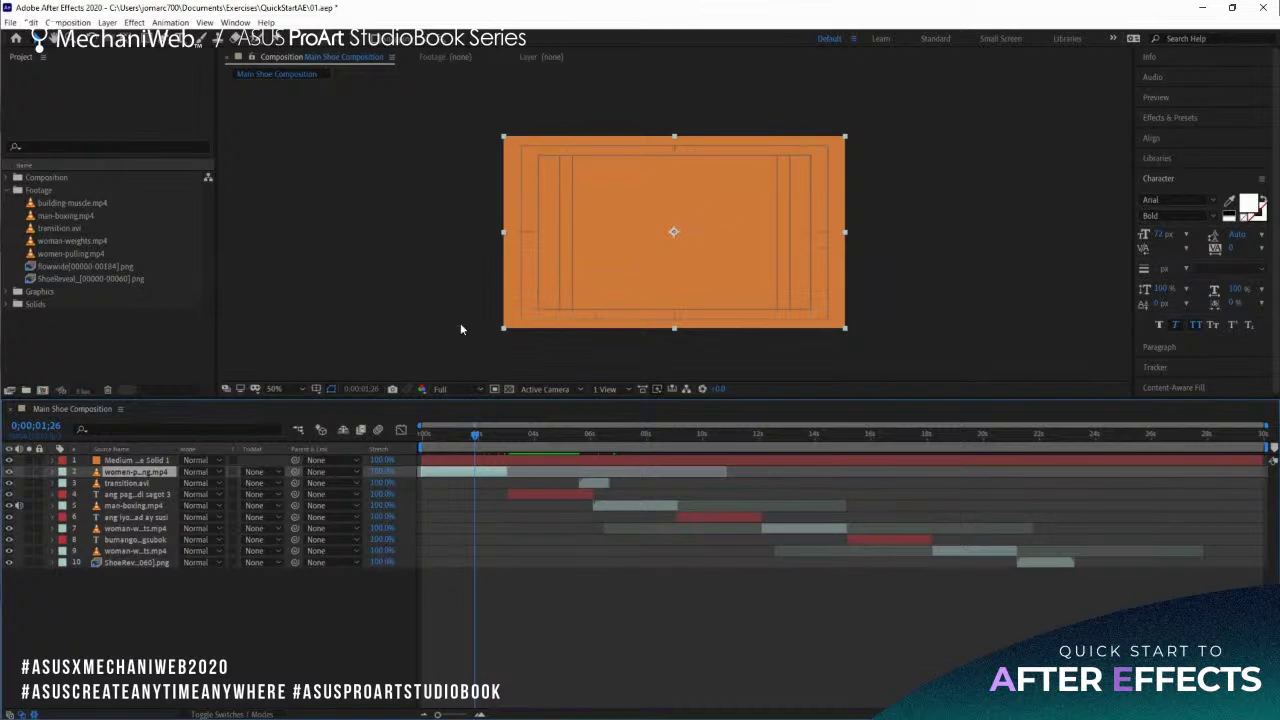
left_click(582, 220)
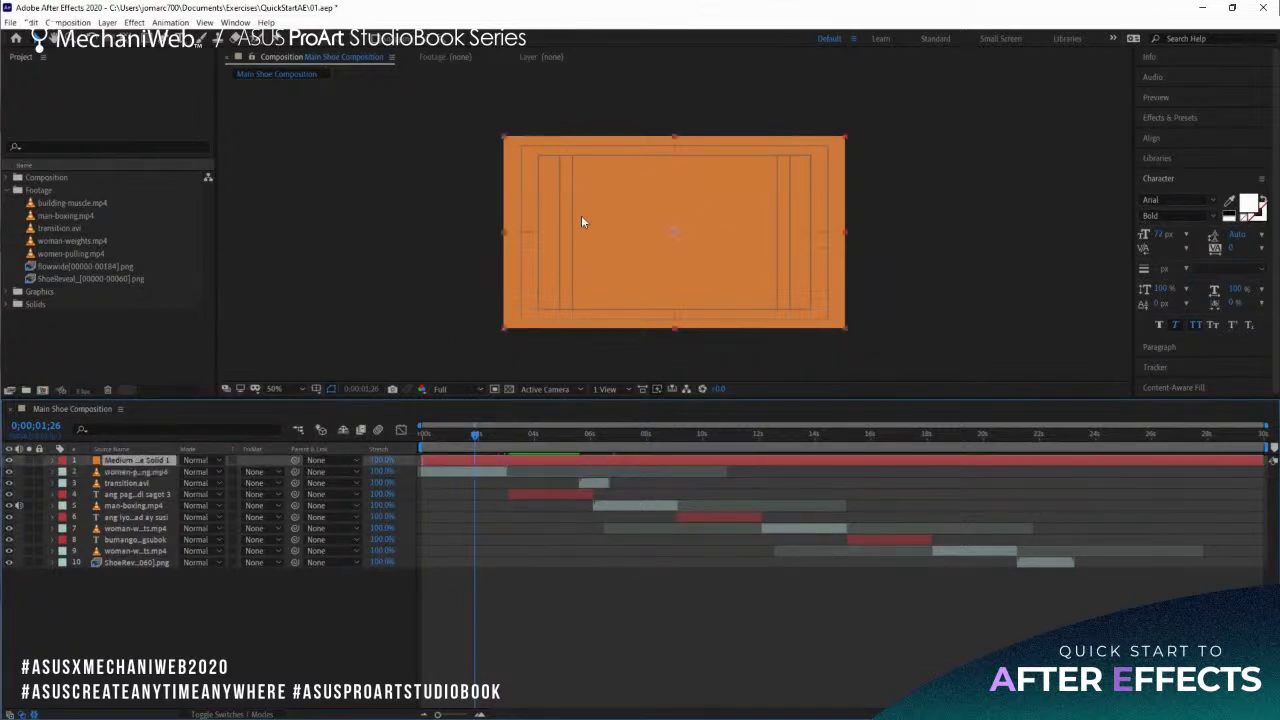
left_click_drag(582, 220, 320, 235)
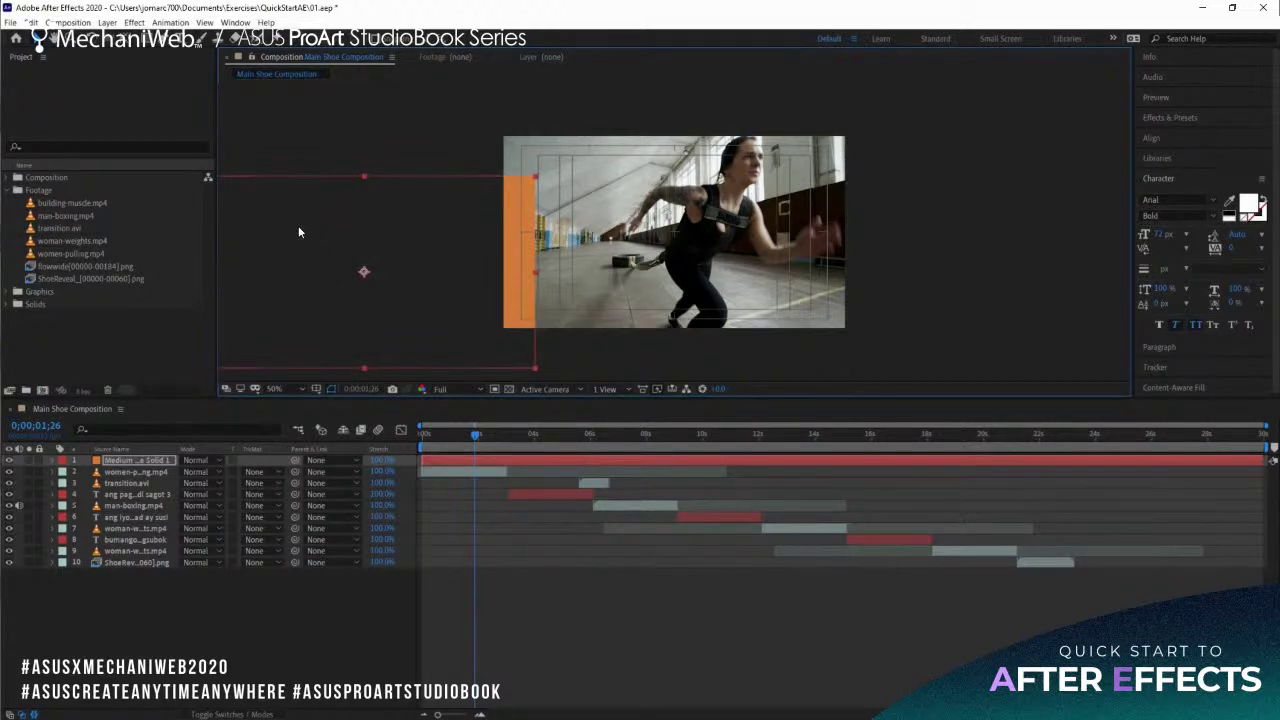
left_click(107, 22)
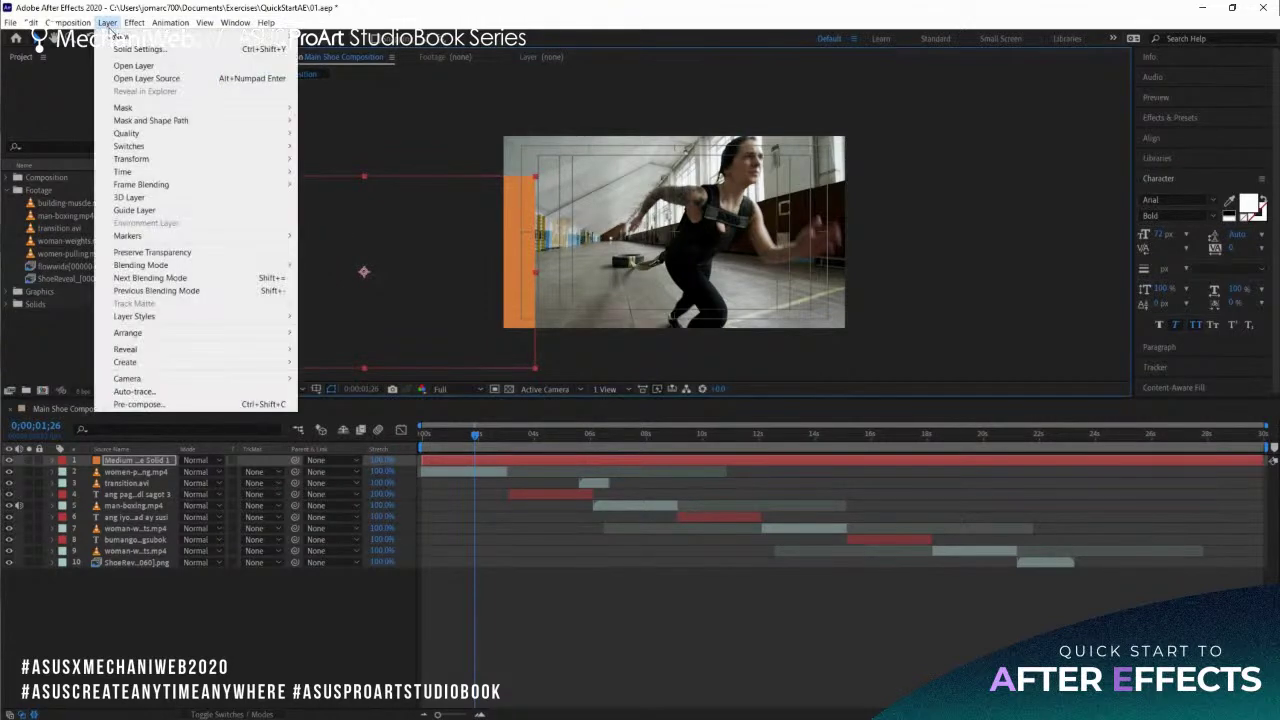
Open the orange solid's Solid Settings, trying the colour picker and eyedropper without changes.
left_click(194, 50)
left_click_drag(475, 220, 964, 137)
left_click(970, 351)
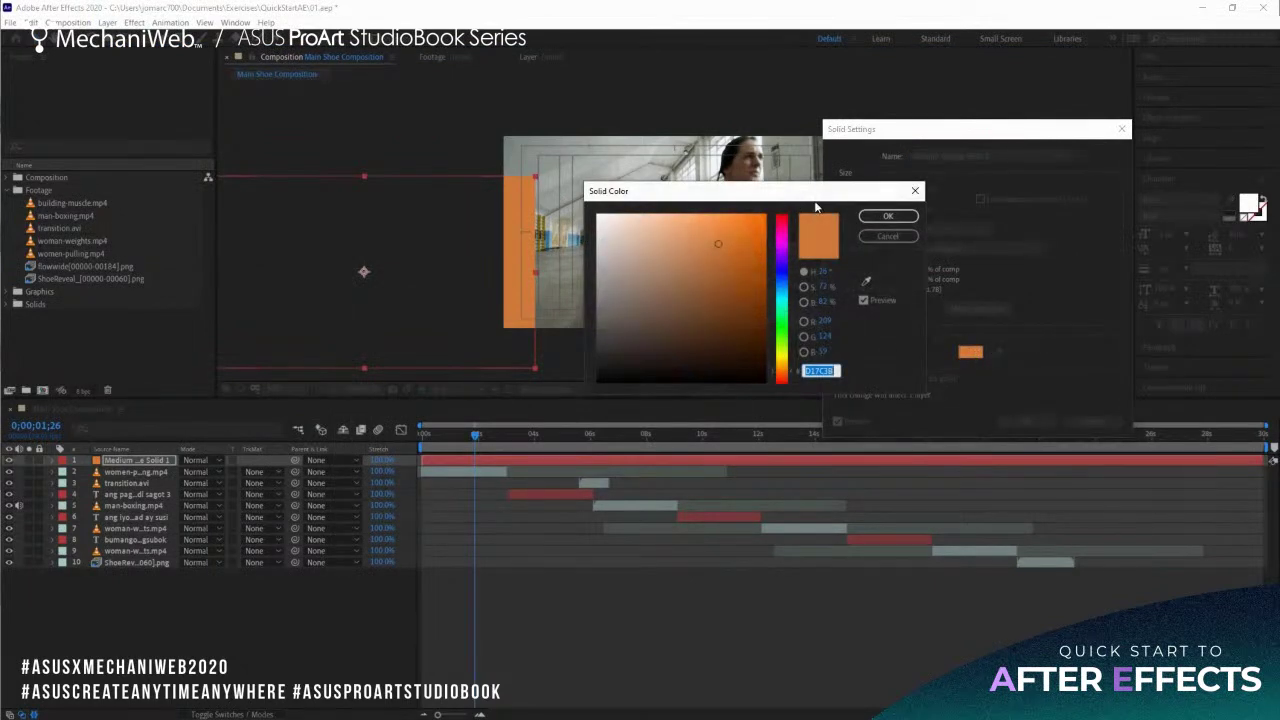
left_click(897, 238)
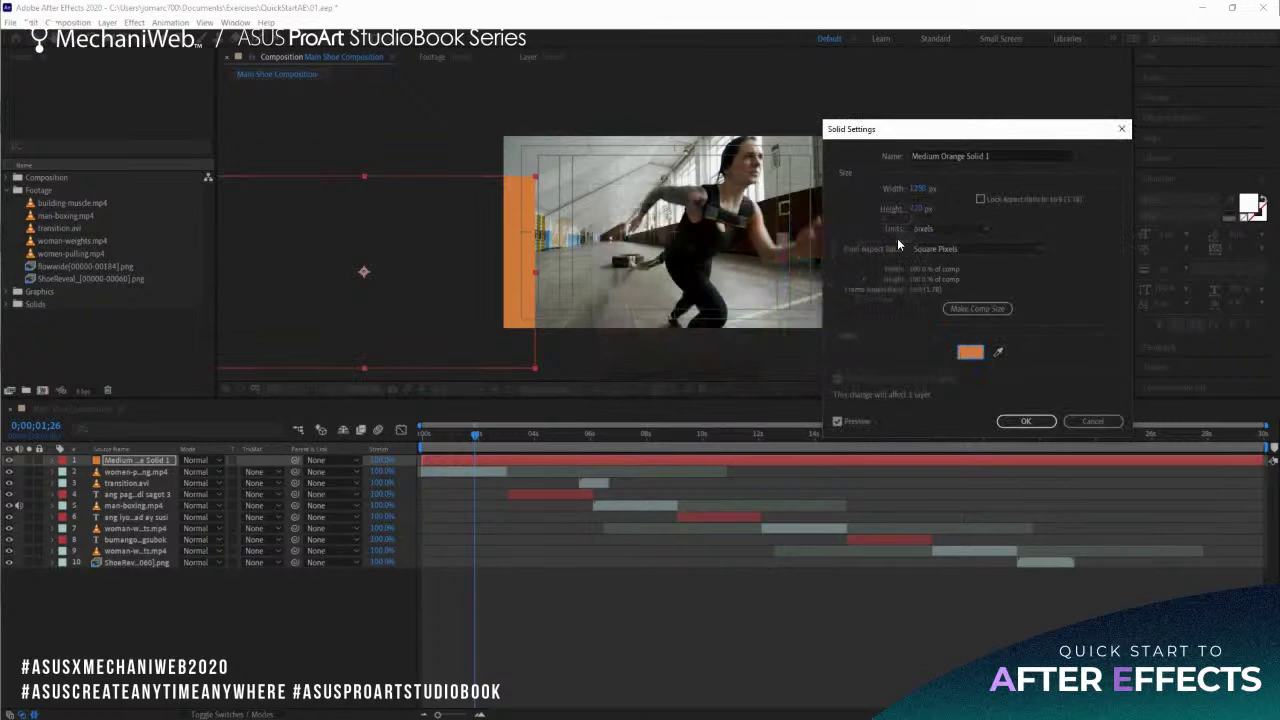
left_click_drag(925, 147, 550, 274)
left_click(625, 478)
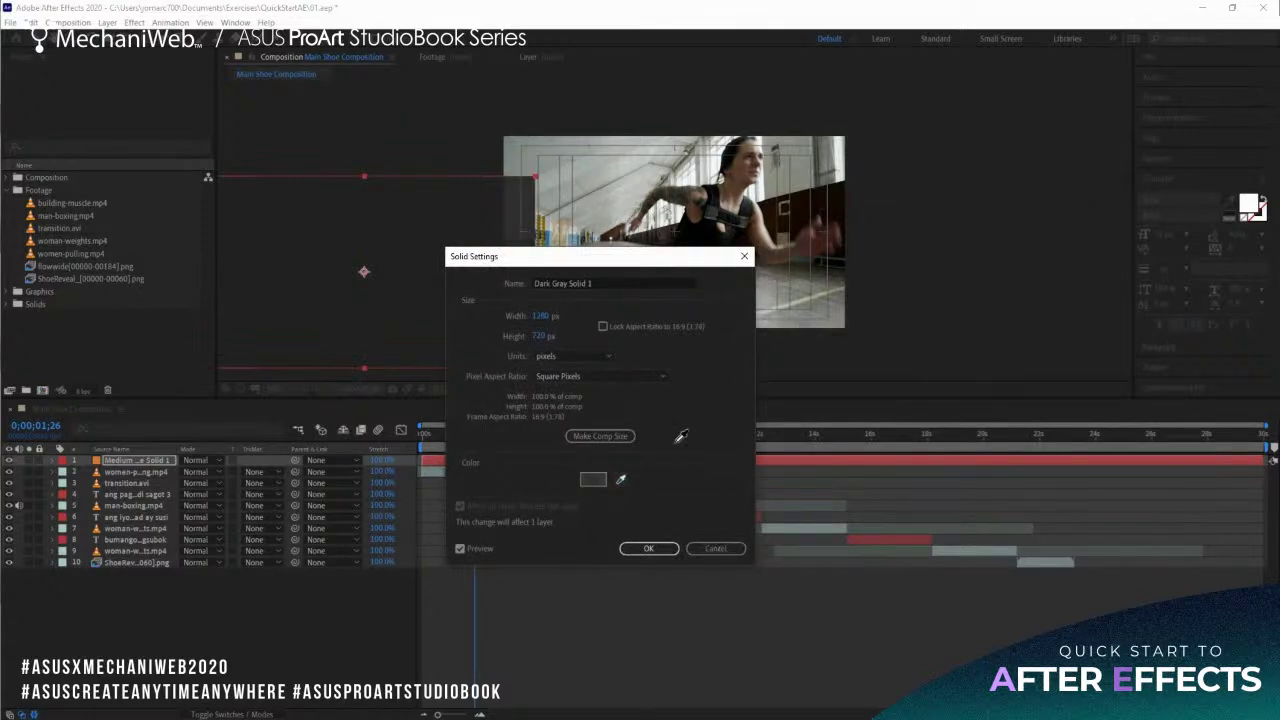
key("Escape")
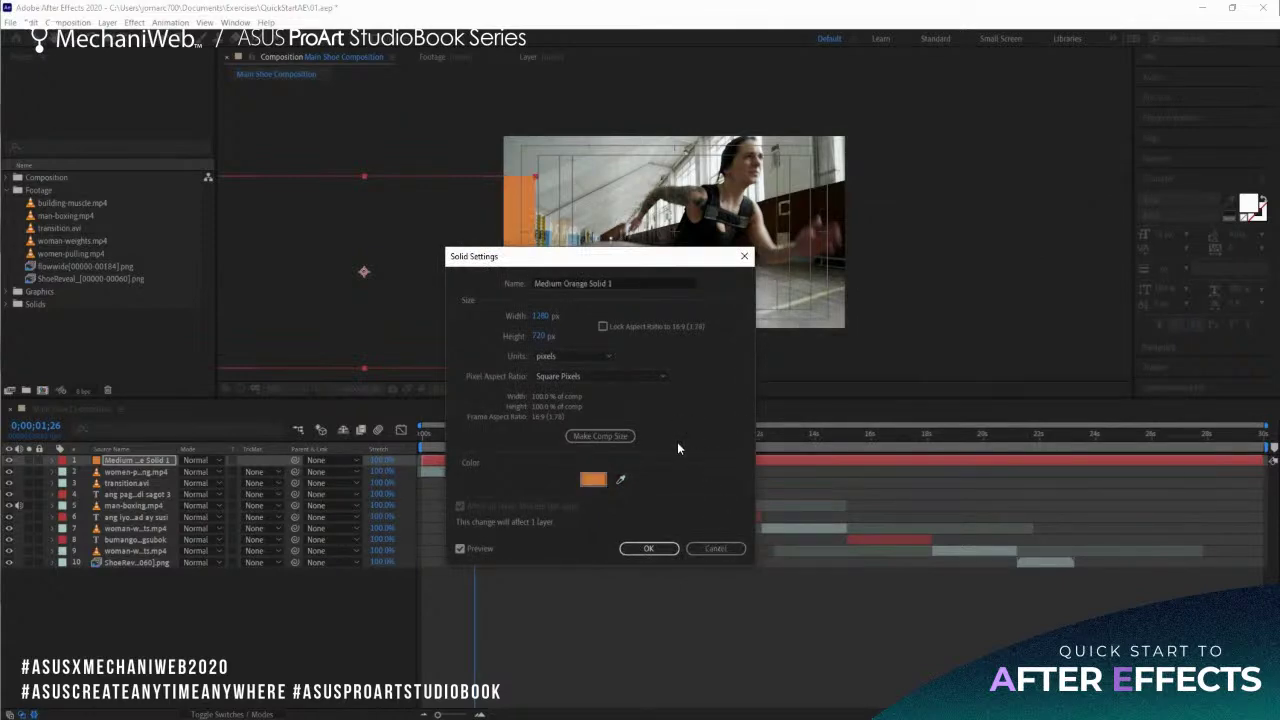
Pick D78A38 in the Solid Color picker and apply it to the solid.
left_click(593, 479)
mouse_move(792, 375)
left_mouse_down()
mouse_move(792, 362)
mouse_move(792, 373)
left_mouse_up()
left_click(721, 239)
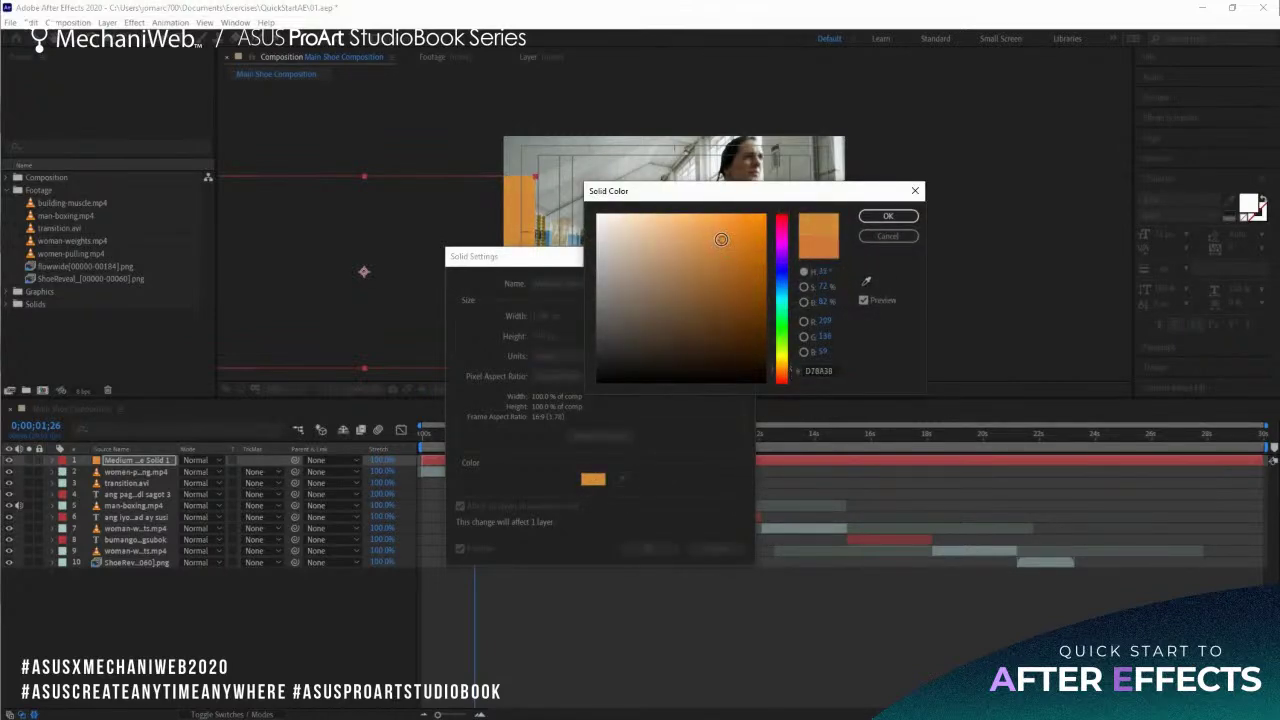
left_click(893, 217)
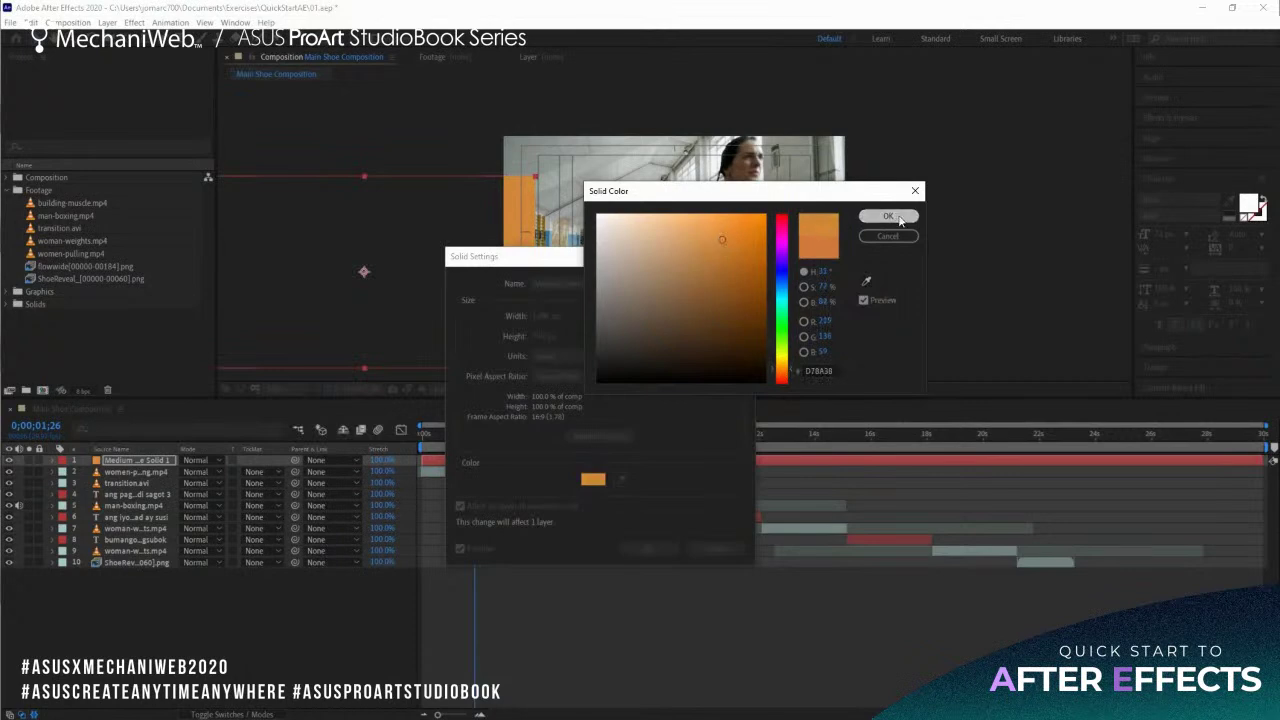
left_click(648, 548)
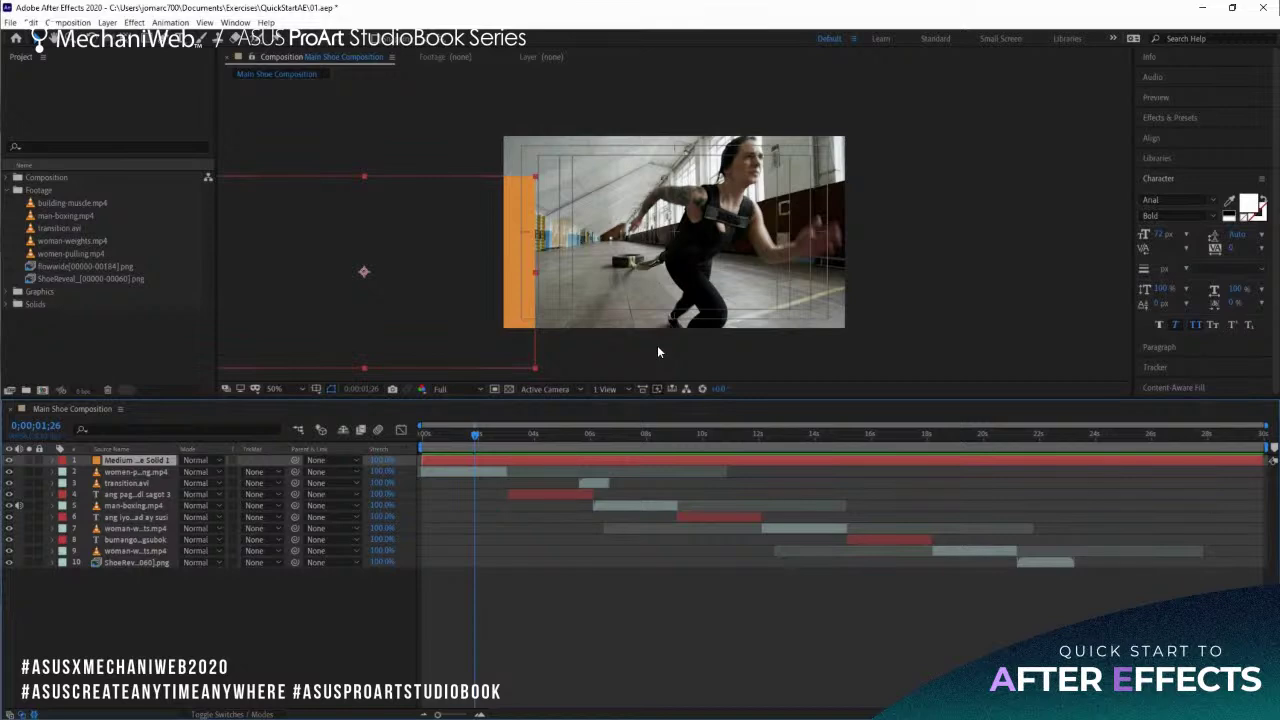
key("Page_Up")
key("Page_Up")
key("Page_Up")
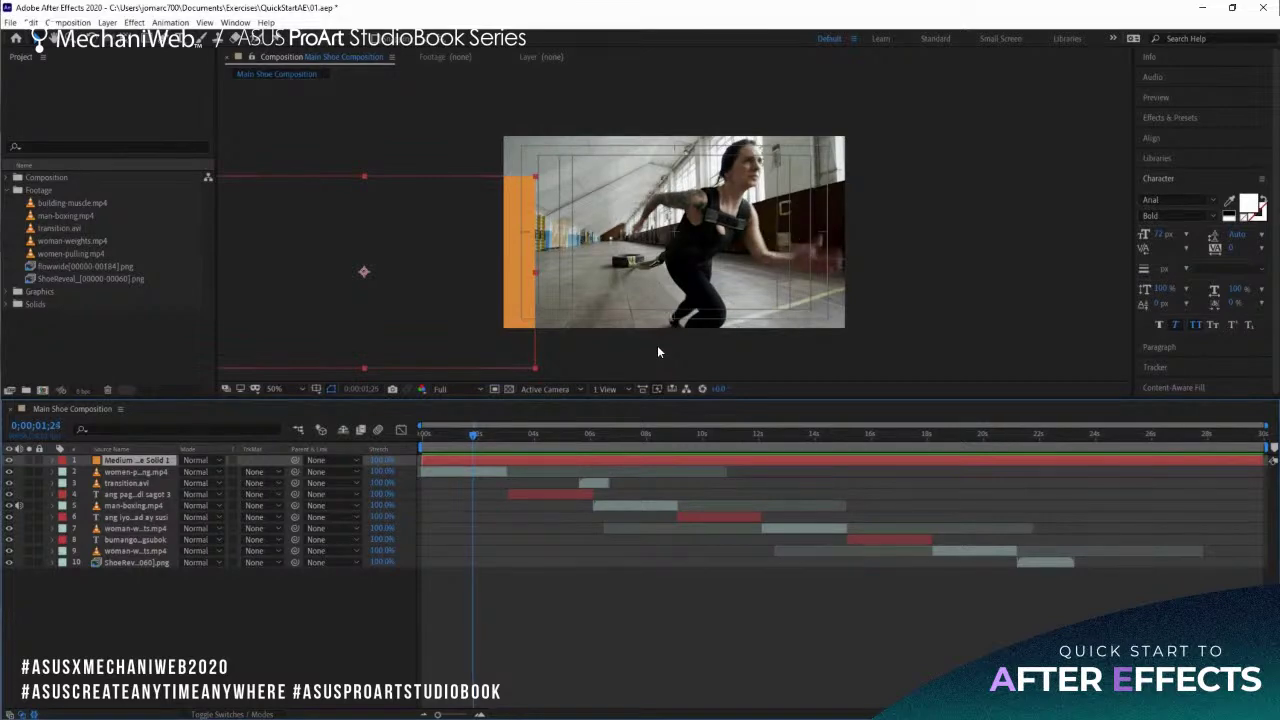
key("Page_Up")
key("Page_Up")
key("Page_Up")
key("Page_Up")
key("Page_Up")
key("Page_Up")
key("Page_Up")
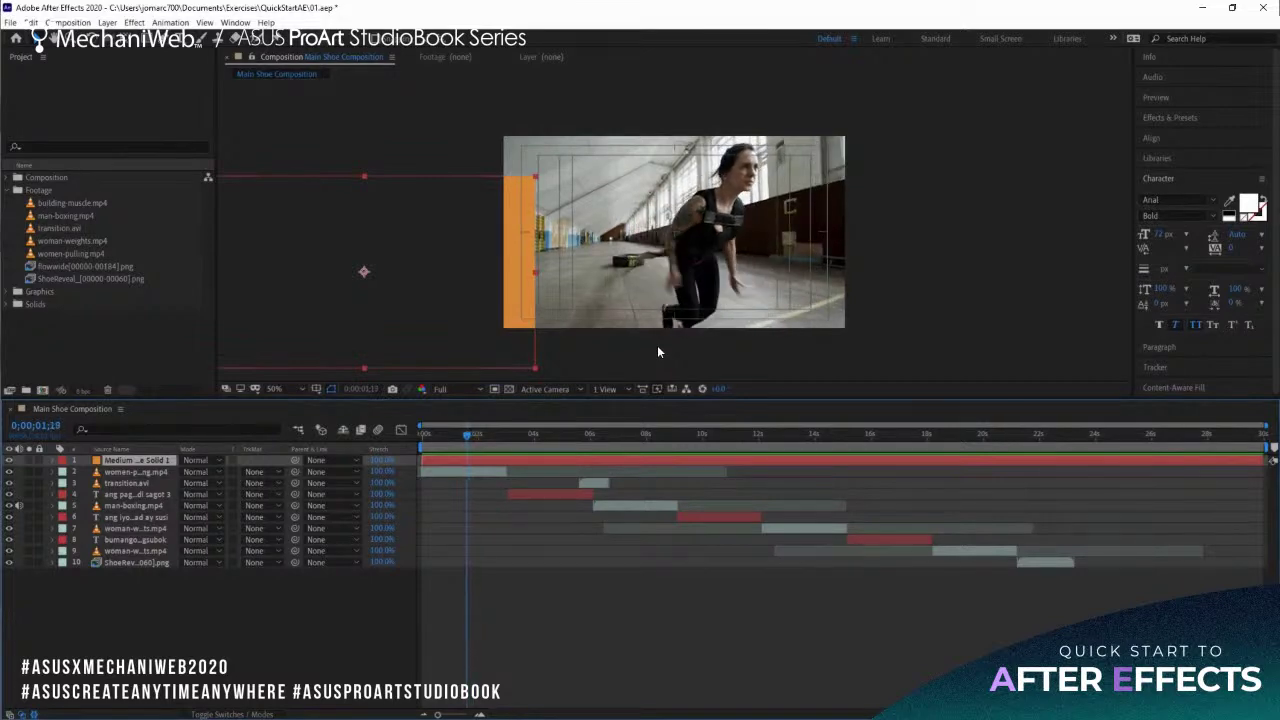
key("Page_Down")
key("Page_Down")
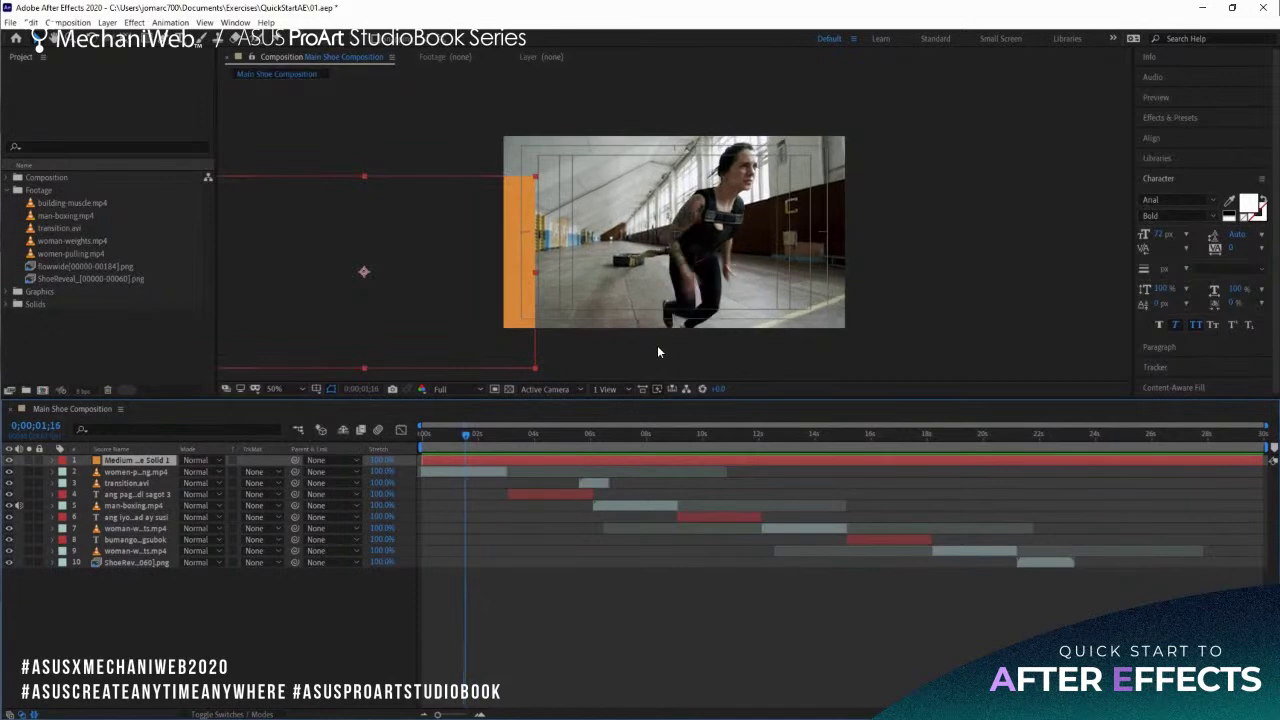
key("Page_Down")
key("Page_Down")
key("Page_Down")
key("Page_Down")
key("Page_Down")
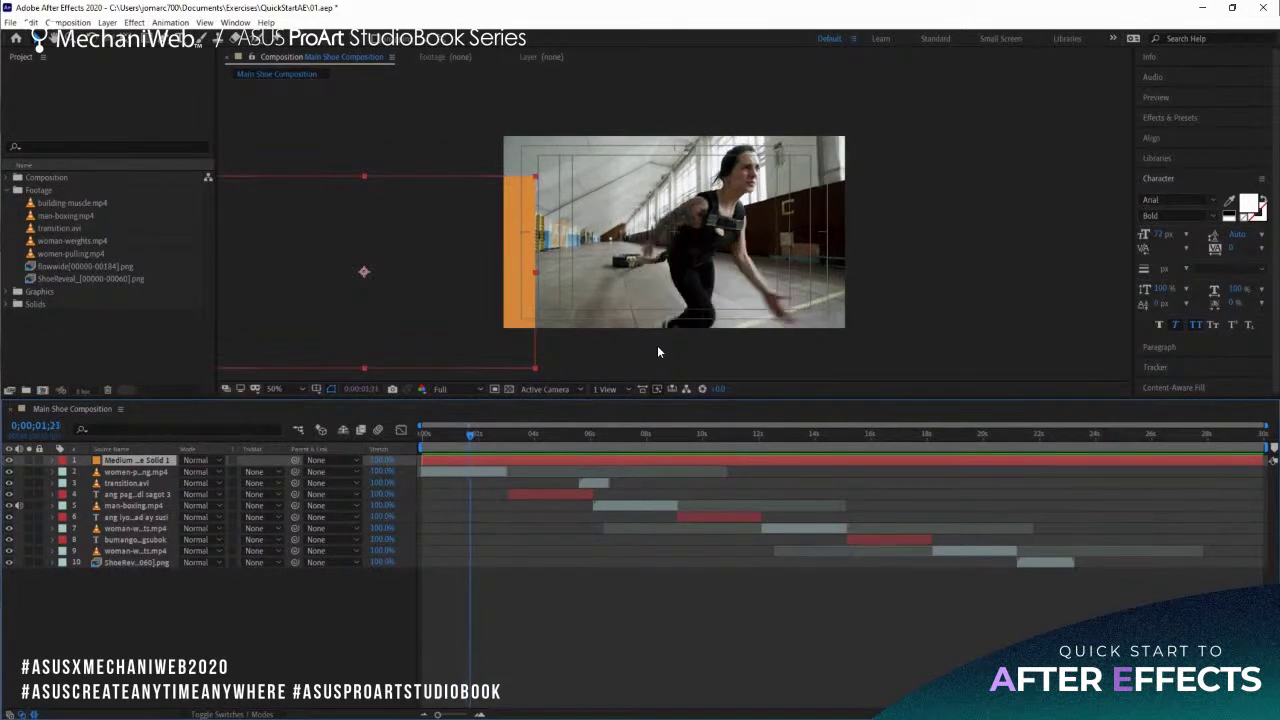
key("Page_Down")
key("Page_Down")
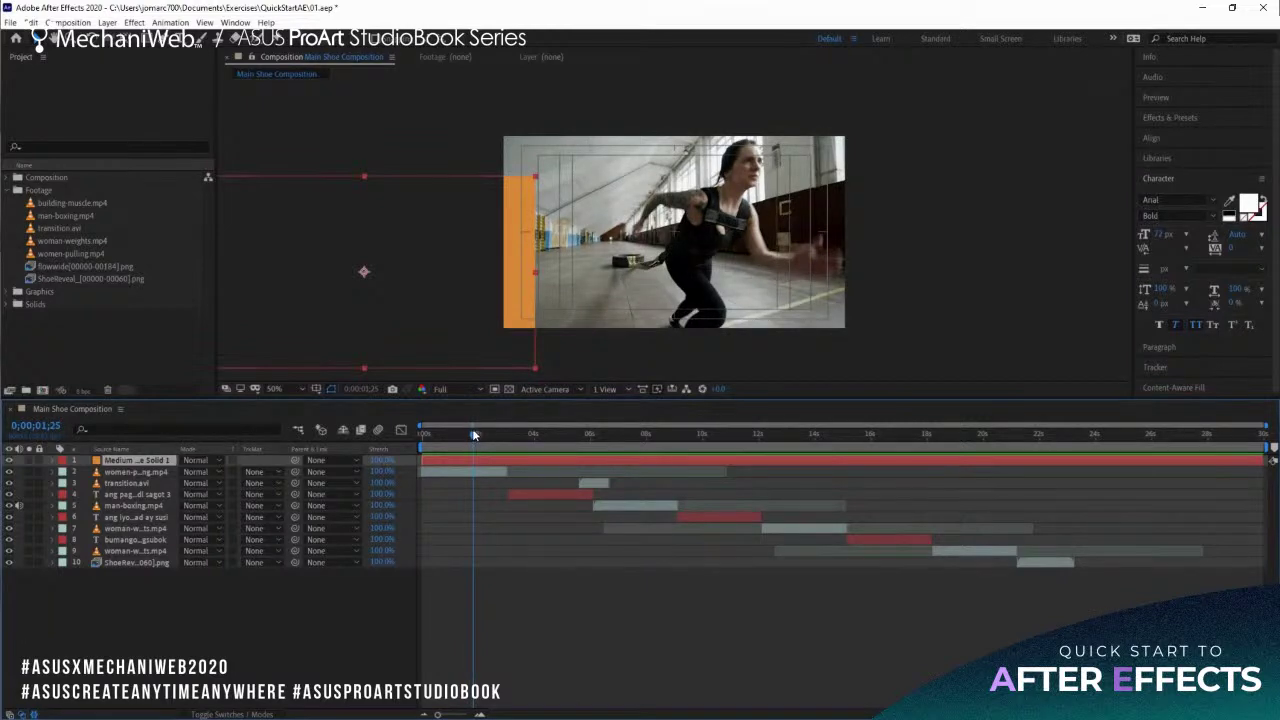
left_click_drag(472, 432, 394, 437)
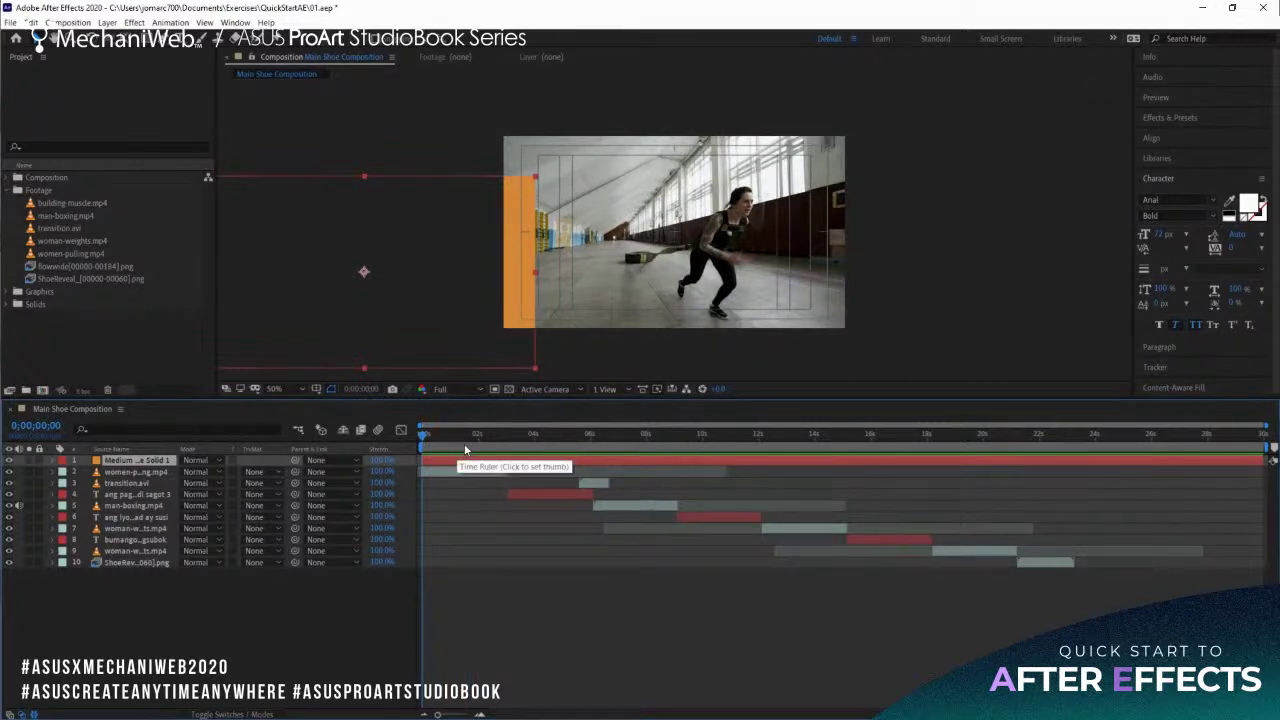
key("space")
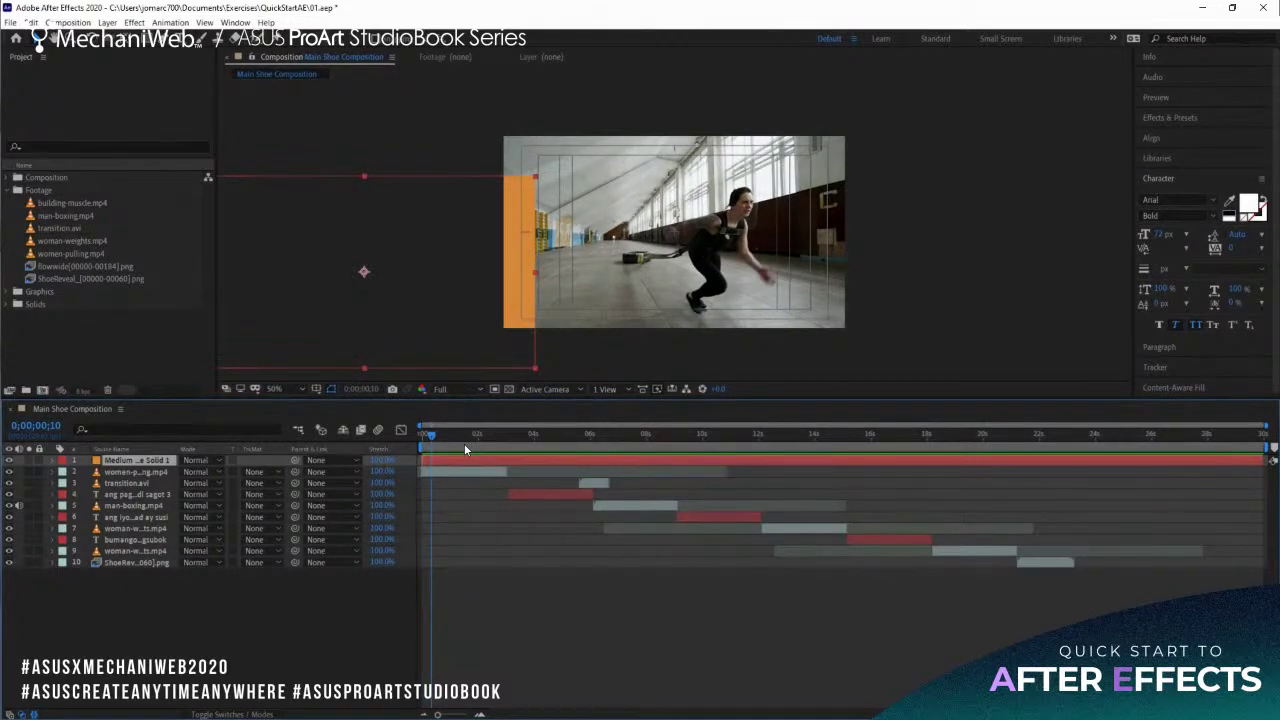
key("space")
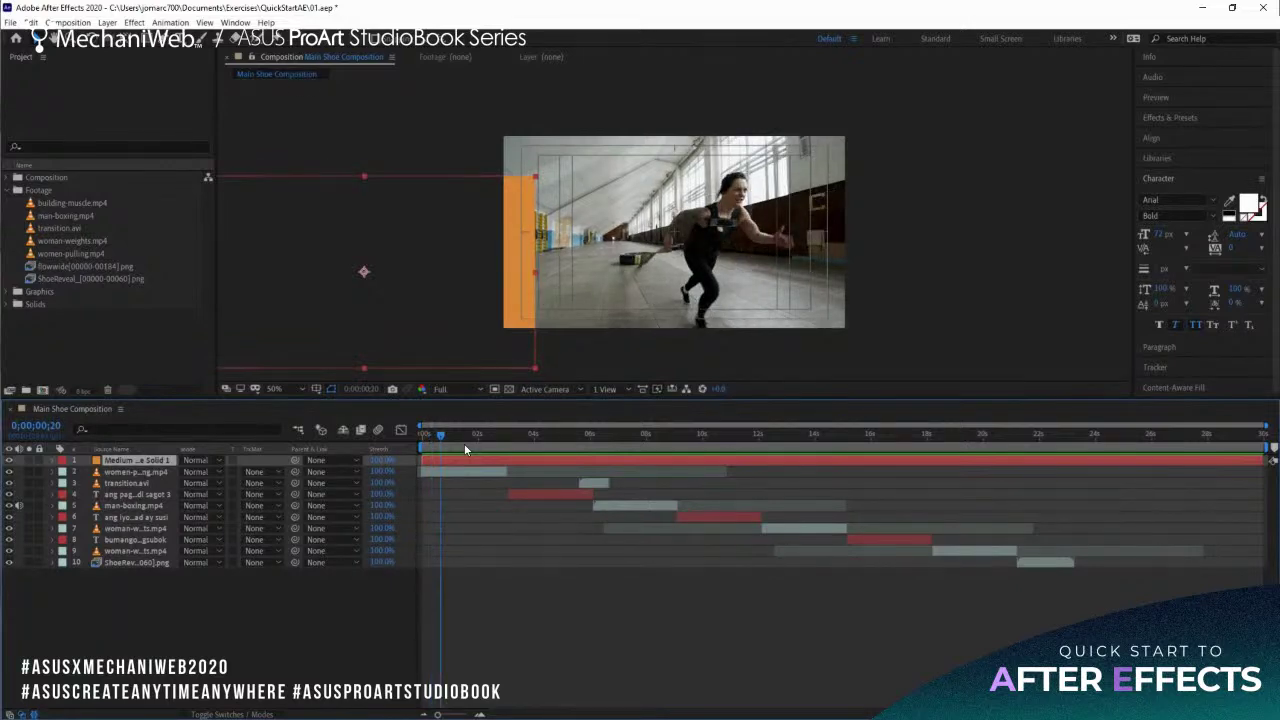
key("space")
left_click_drag(441, 437, 482, 437)
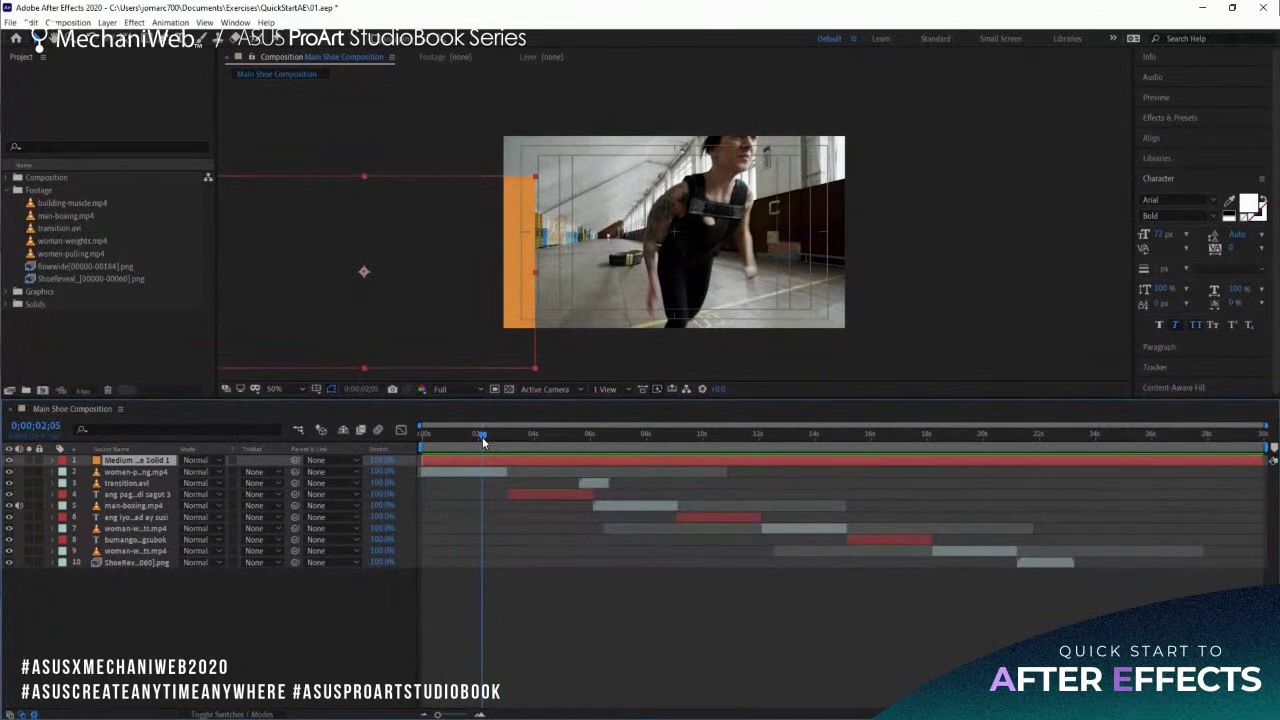
left_click(461, 472)
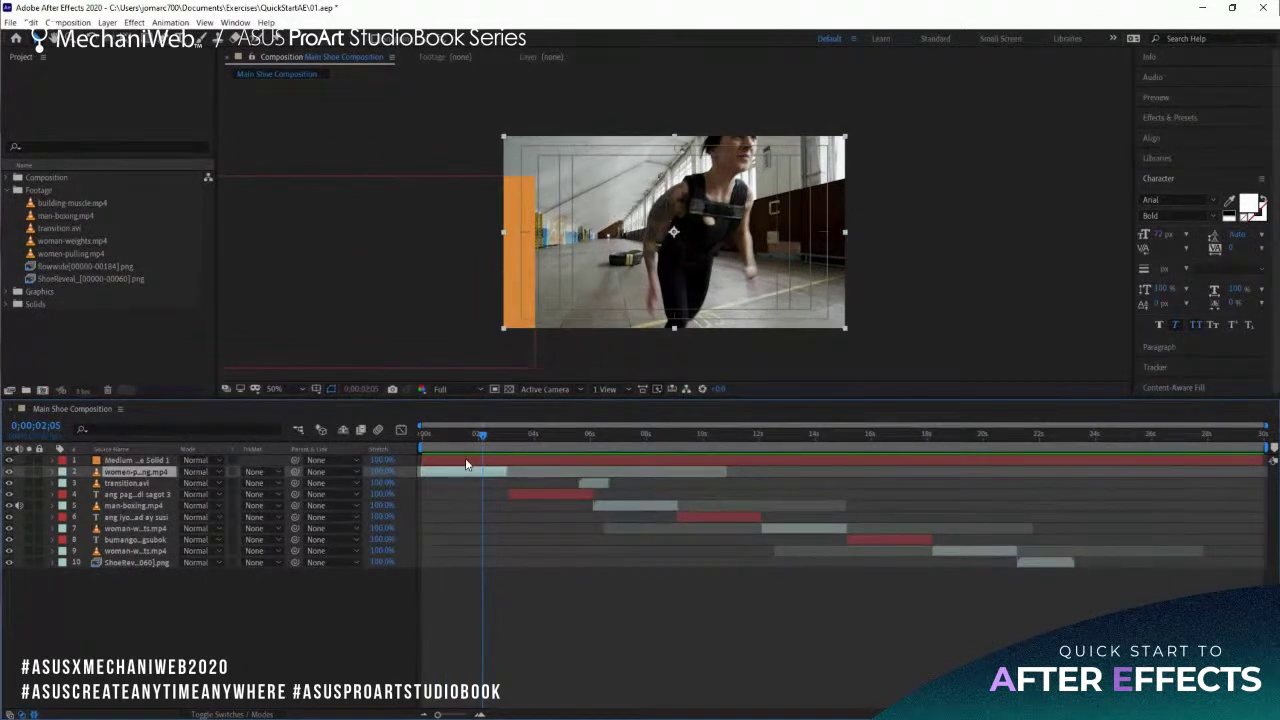
left_click(466, 460)
left_click_drag(480, 433, 504, 437)
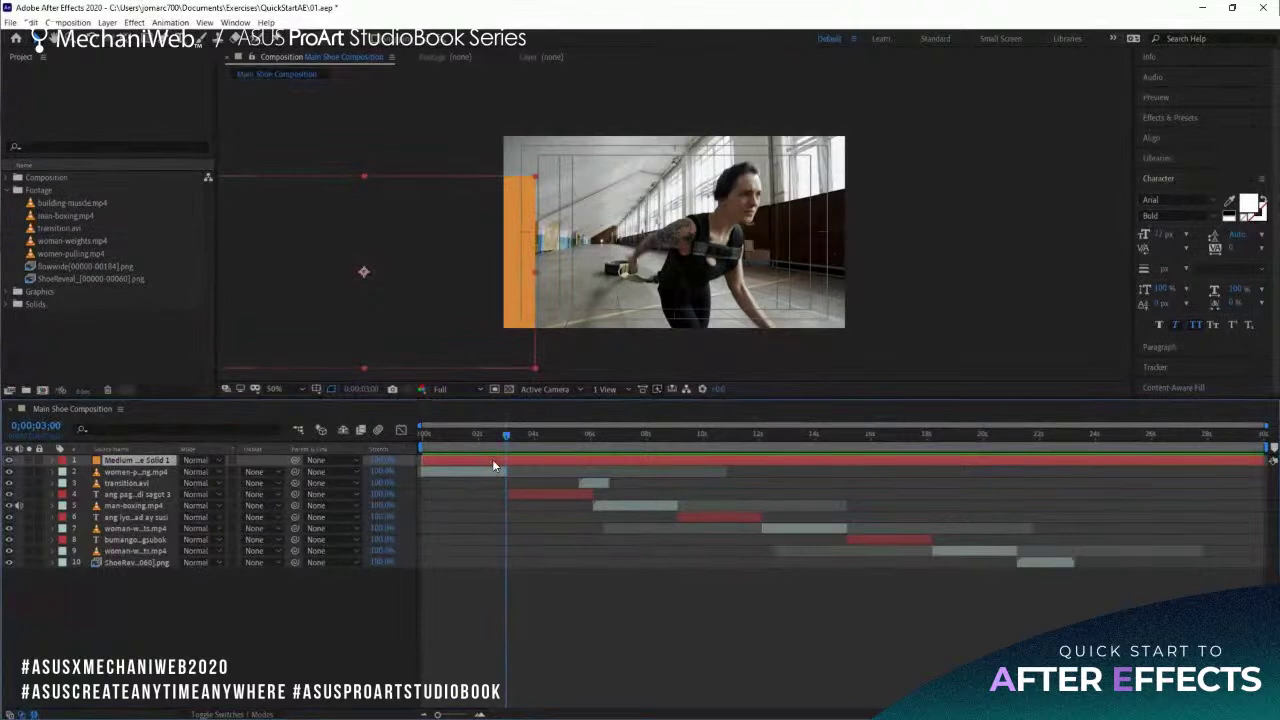
Trim the orange solid to run 0;00;02;20–0;00;03;00, then preview through to the title card.
key("alt+bracketright")
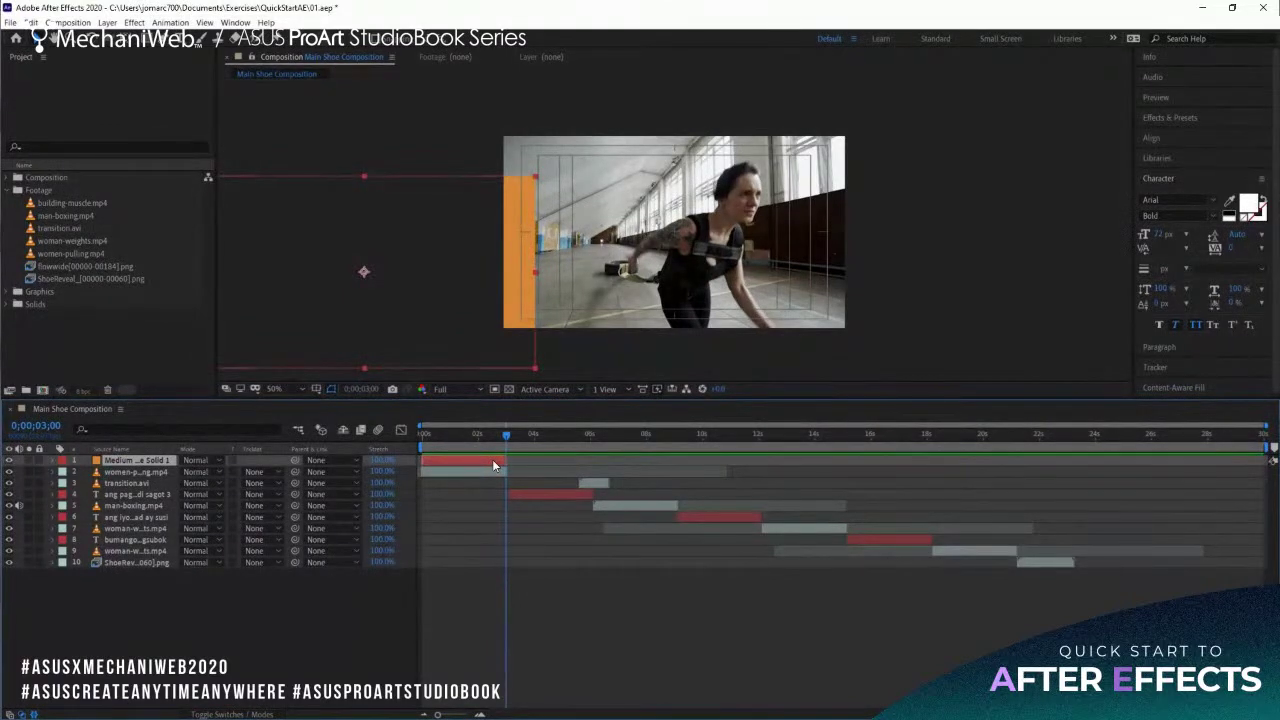
key("shift+Page_Up")
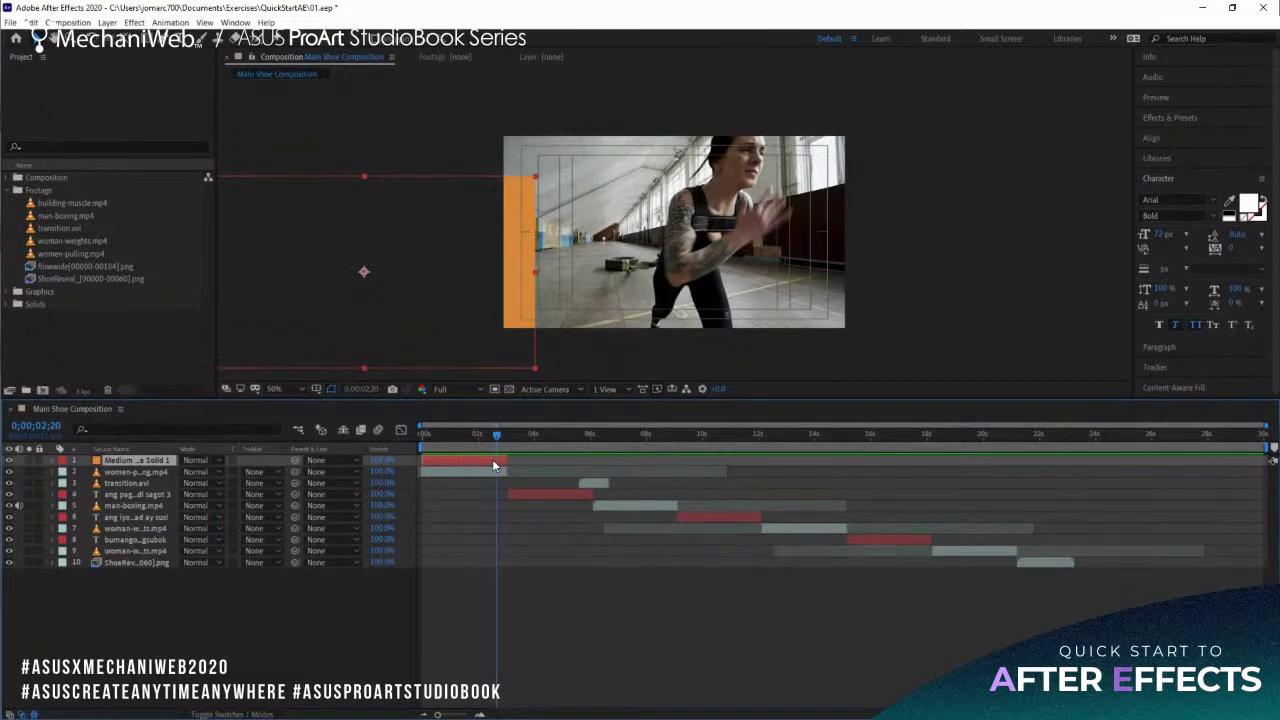
key("alt+bracketleft")
left_click(478, 433)
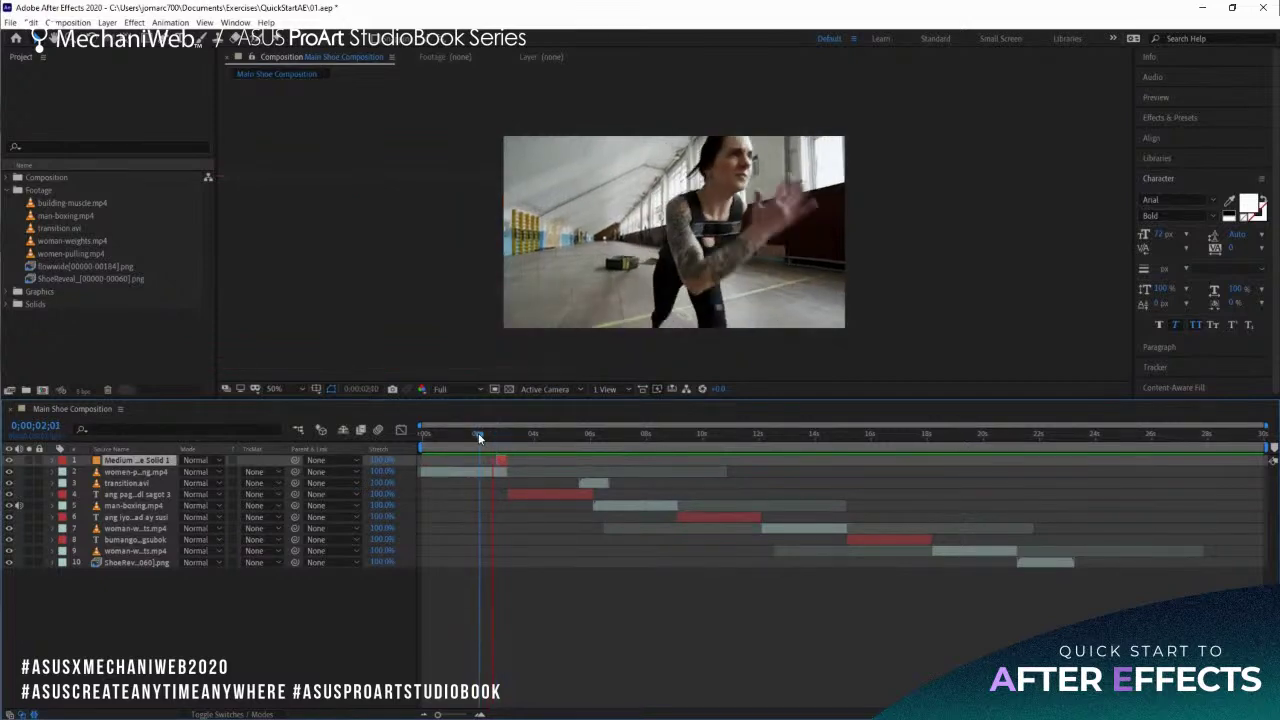
key("space")
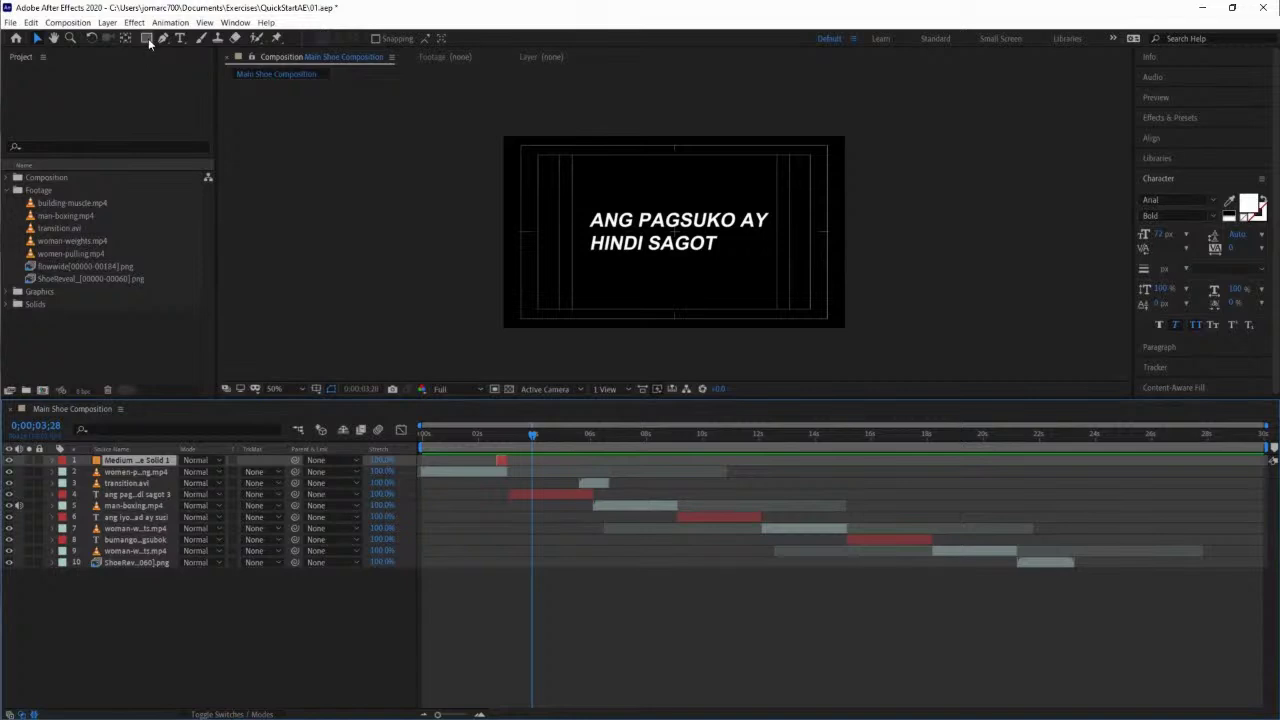
left_click(214, 623)
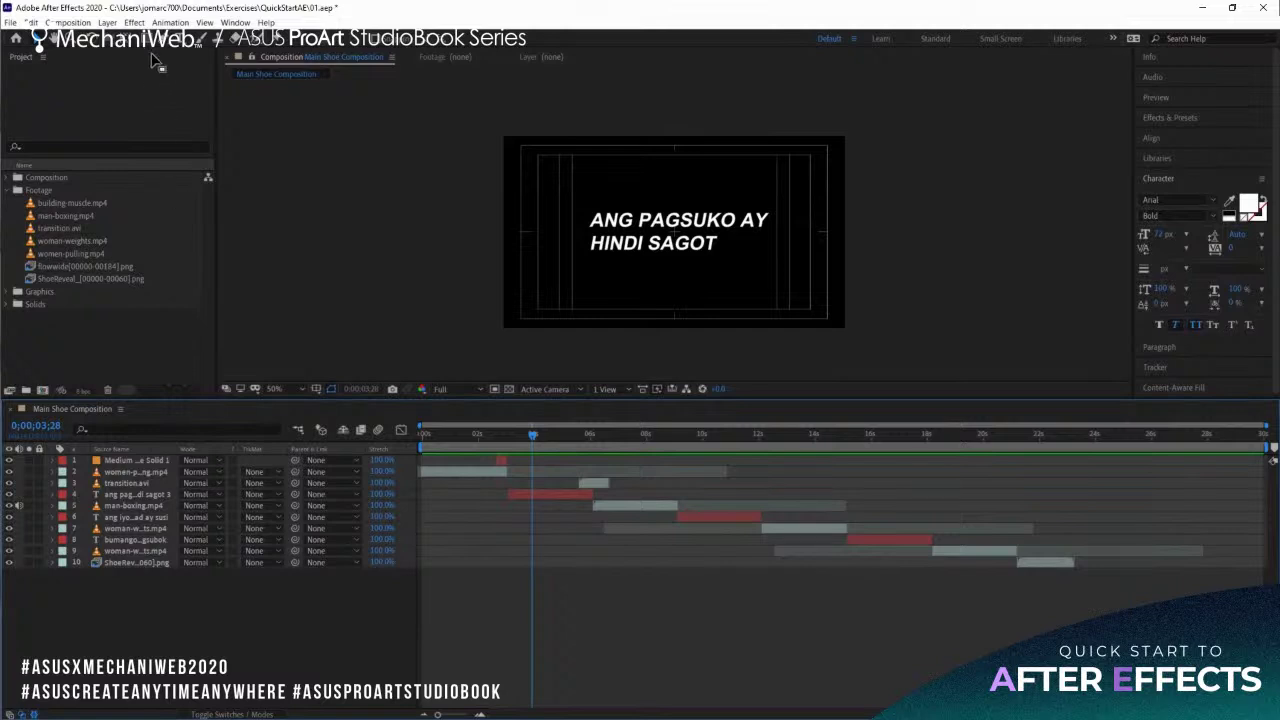
Draw a wide yellow rectangle bar across the frame as Shape Layer 1, selecting it at 0;00;07;20.
left_click(200, 40)
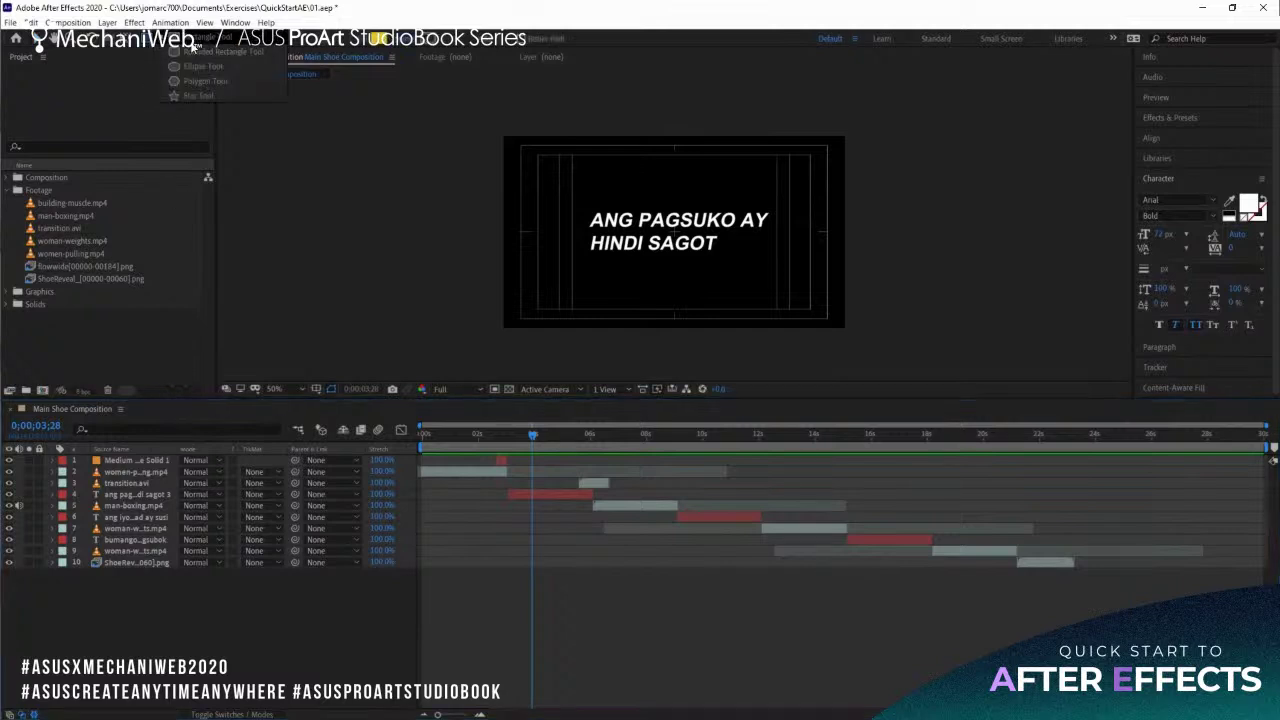
left_click(230, 68)
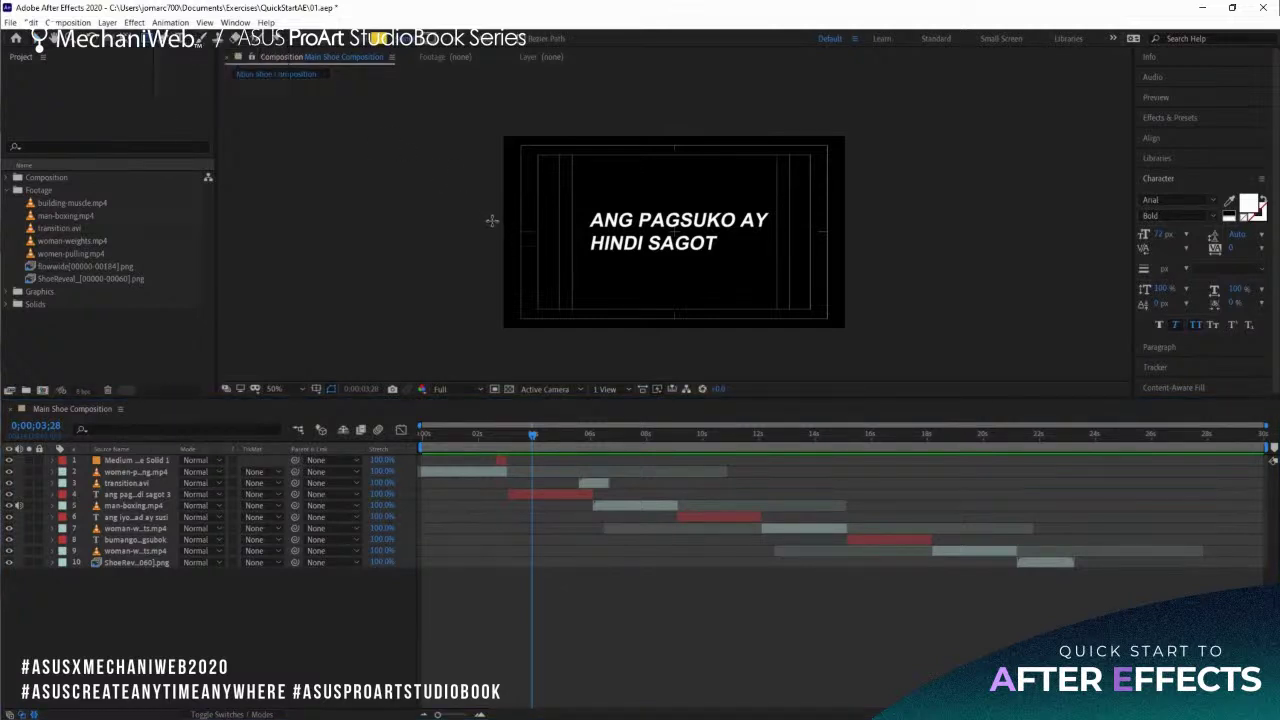
left_click_drag(484, 213, 866, 241)
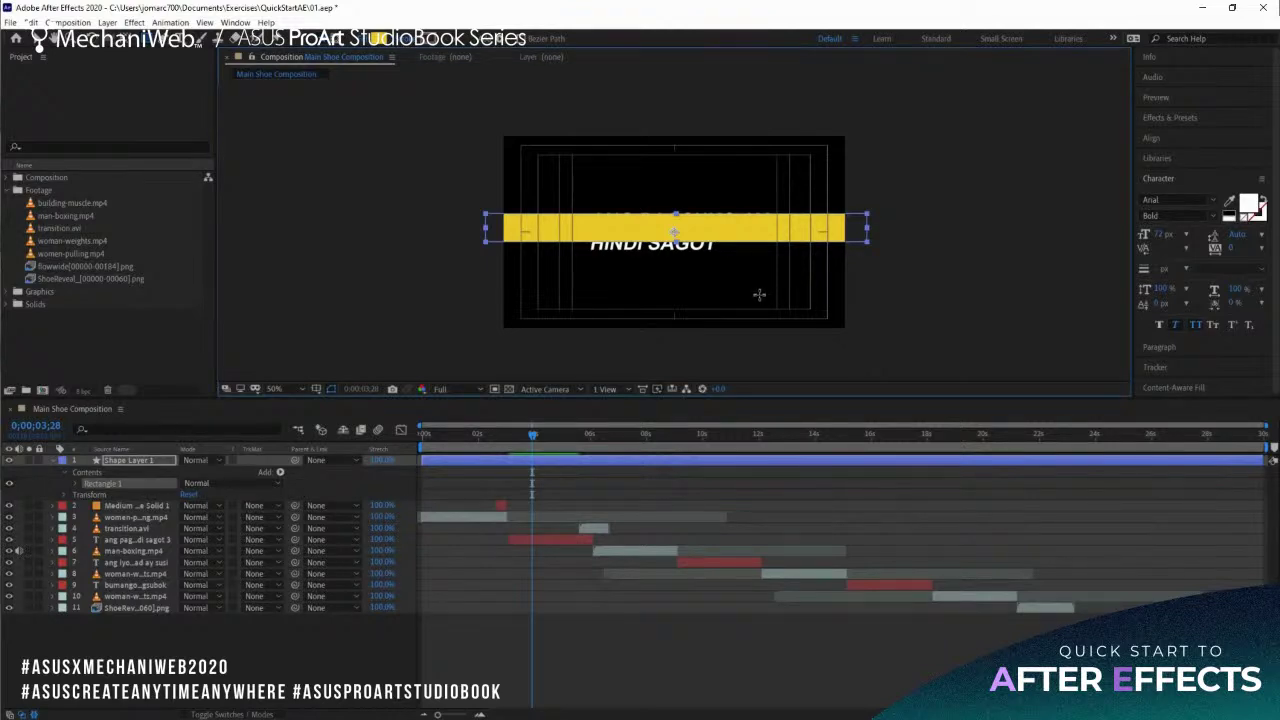
key("v")
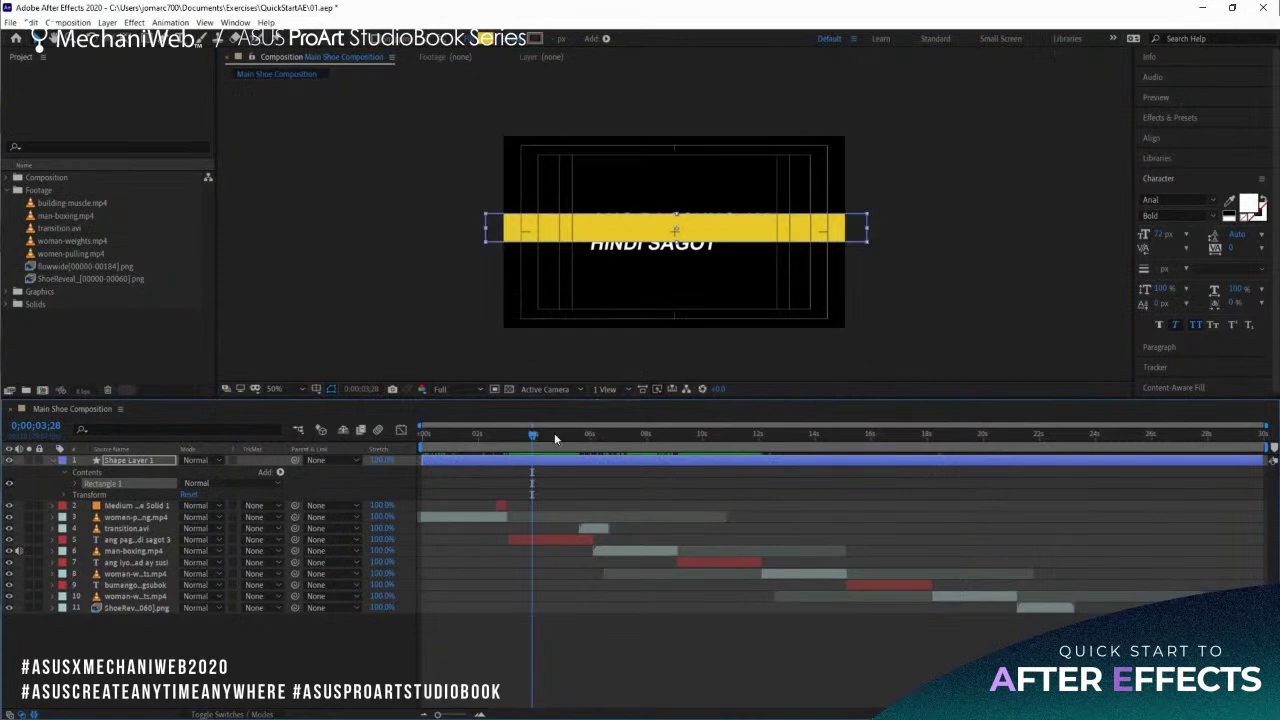
left_click_drag(532, 435, 638, 460)
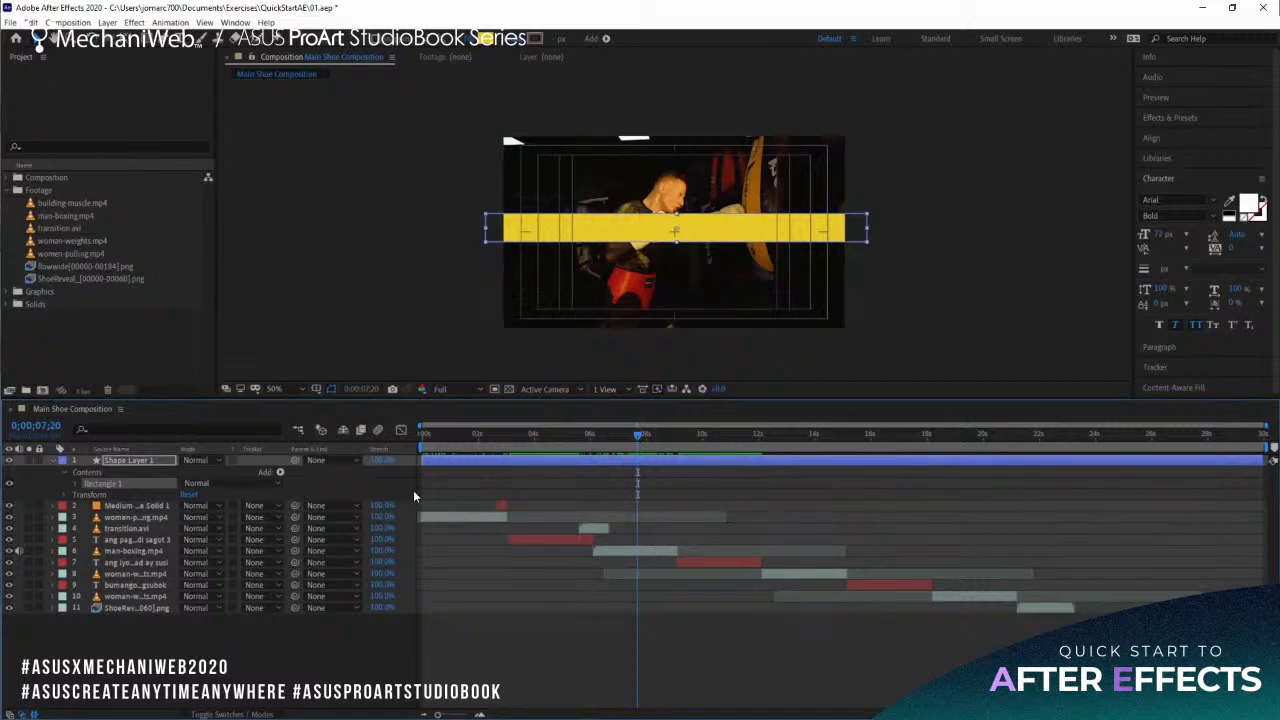
left_click(136, 461)
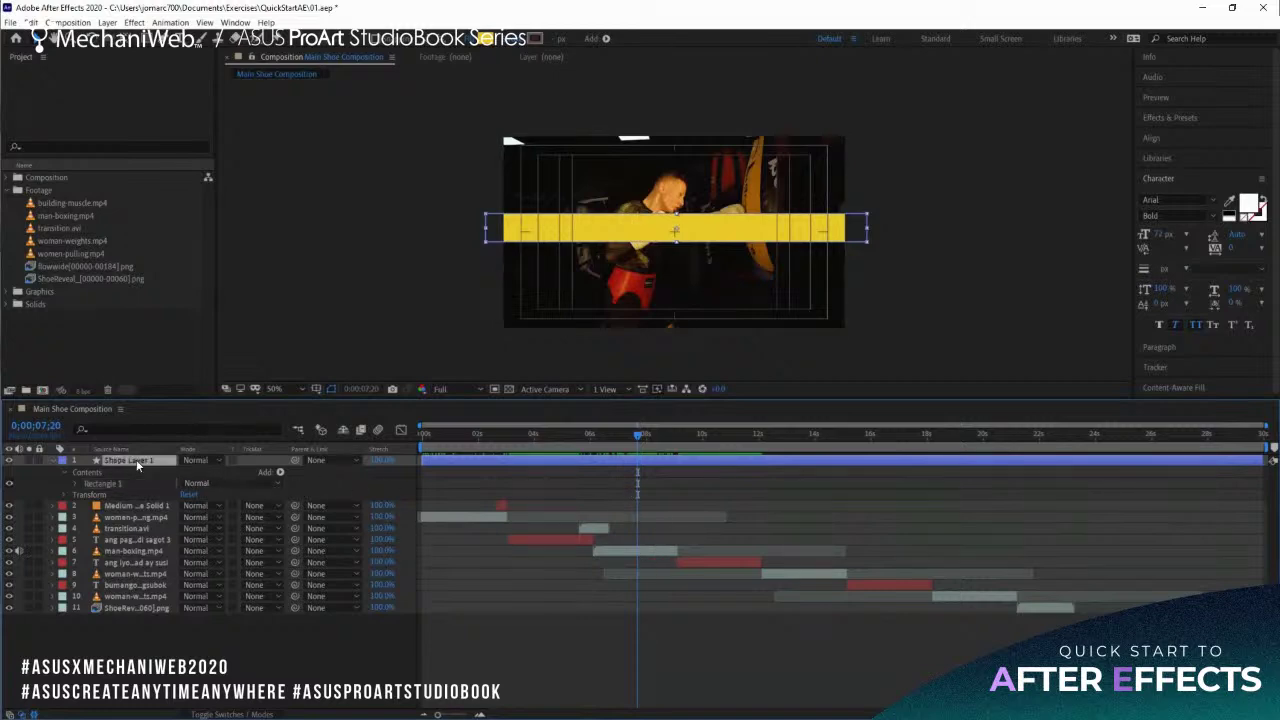
left_click(487, 40)
Change the bar's fill to a soft pink and rotate it into a steep diagonal.
left_click_drag(678, 190, 655, 276)
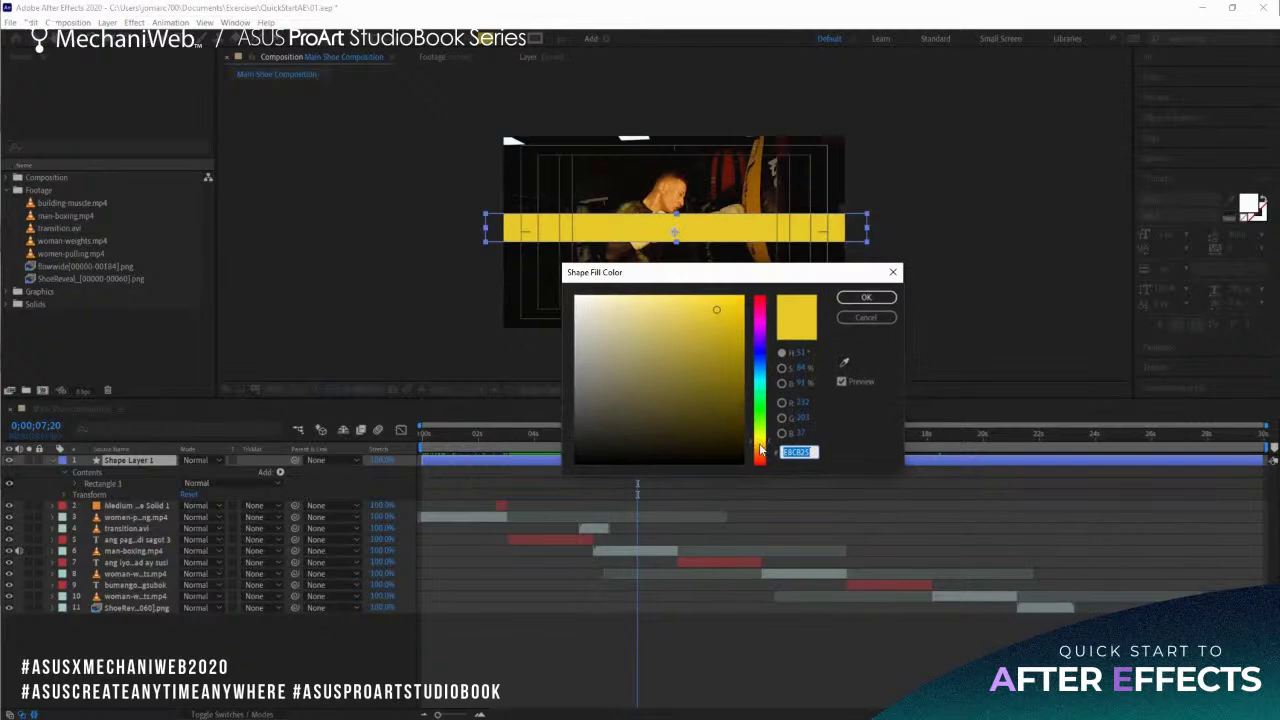
left_click_drag(765, 441, 767, 318)
left_click(707, 320)
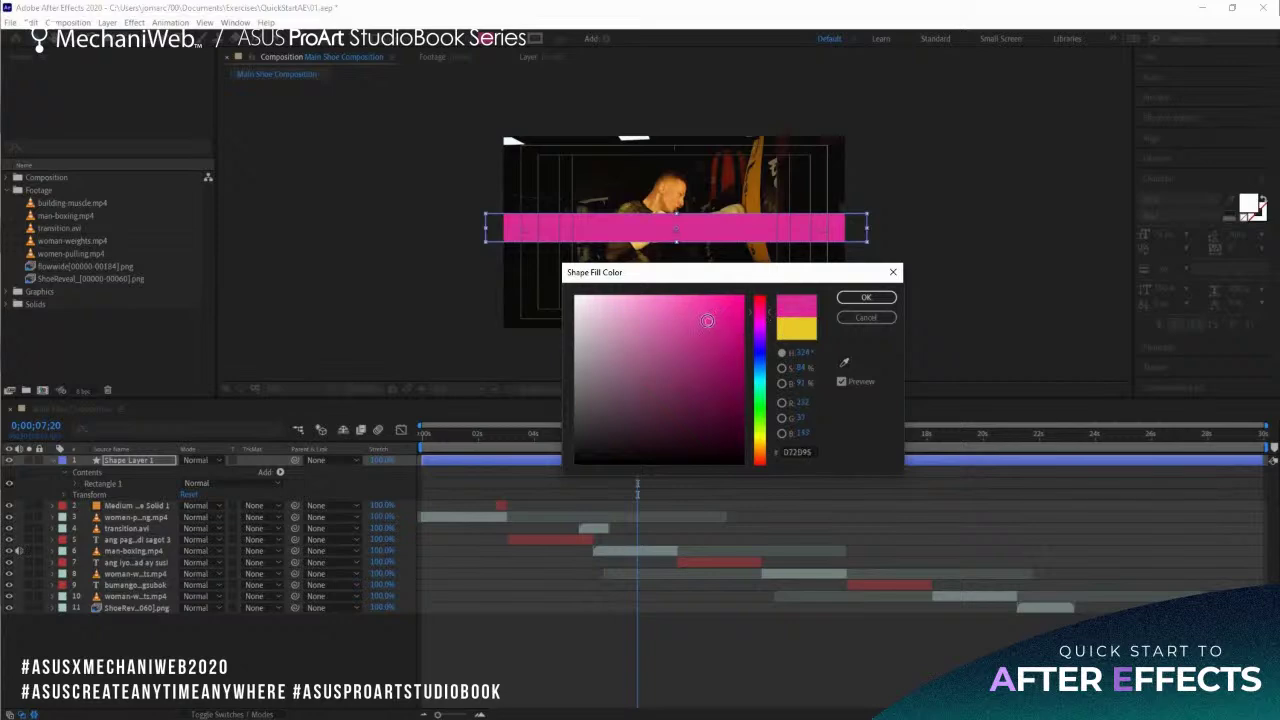
left_click_drag(707, 320, 685, 321)
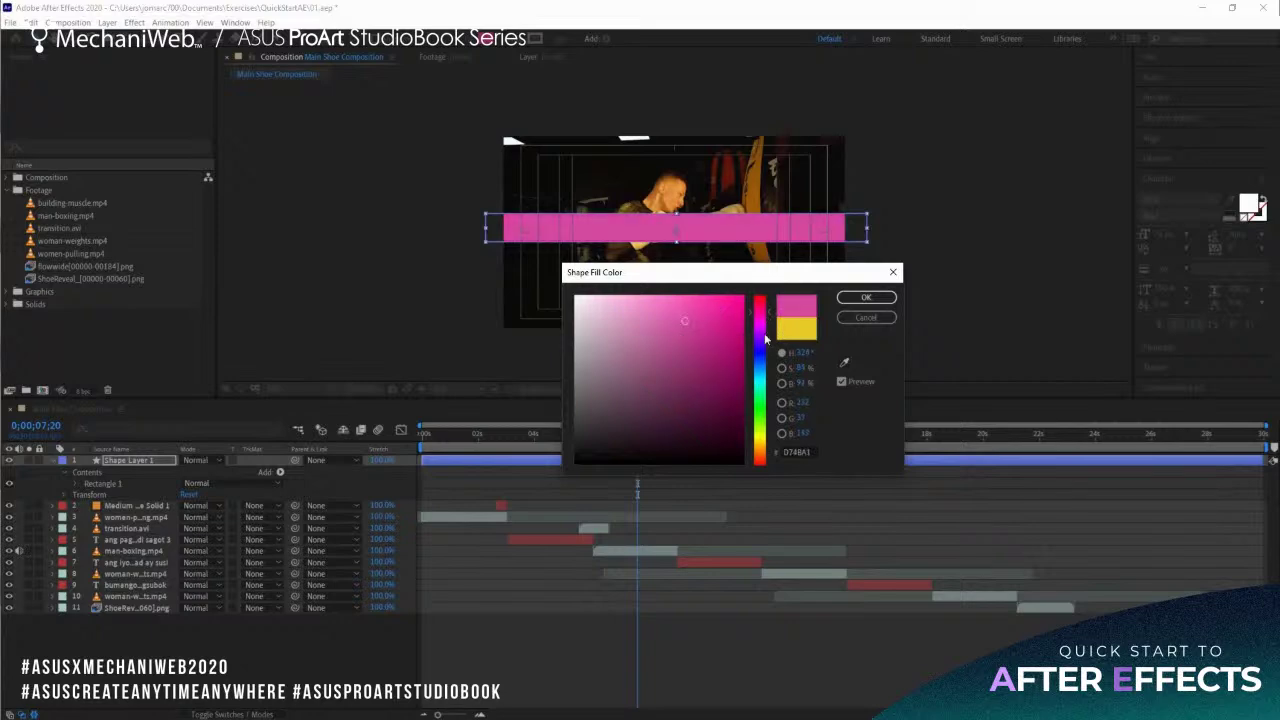
left_click(866, 298)
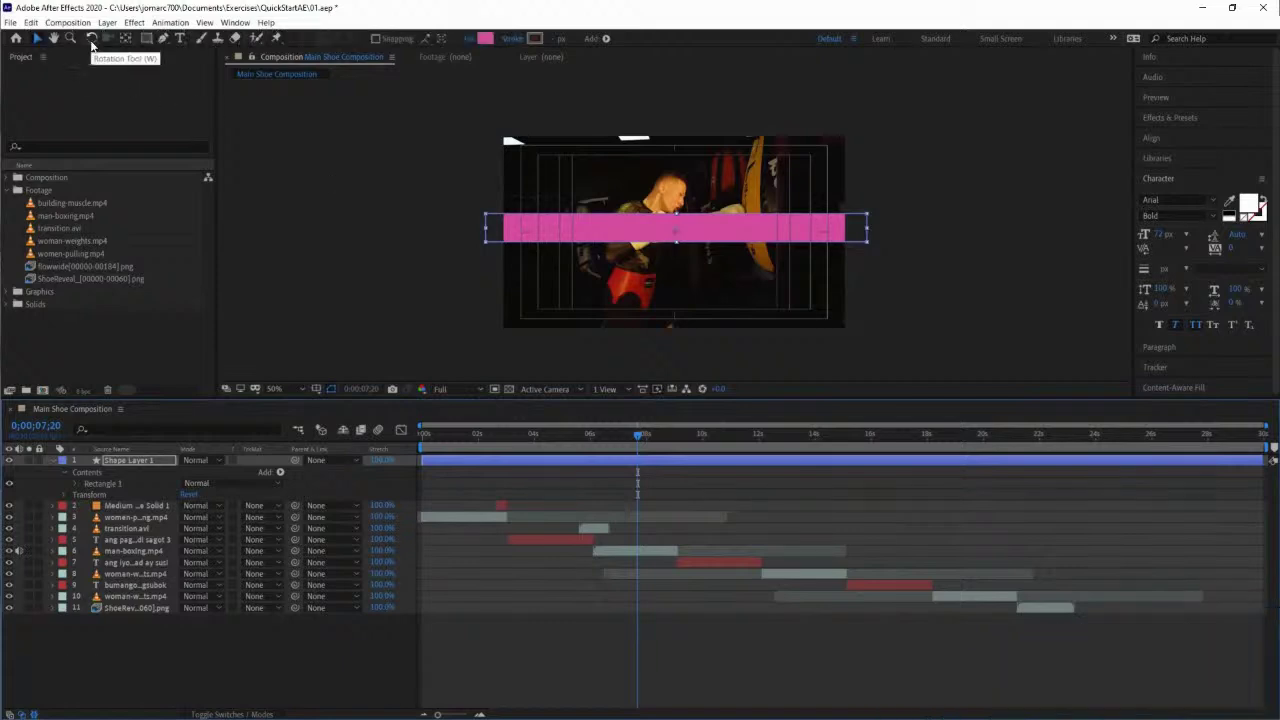
left_click(91, 40)
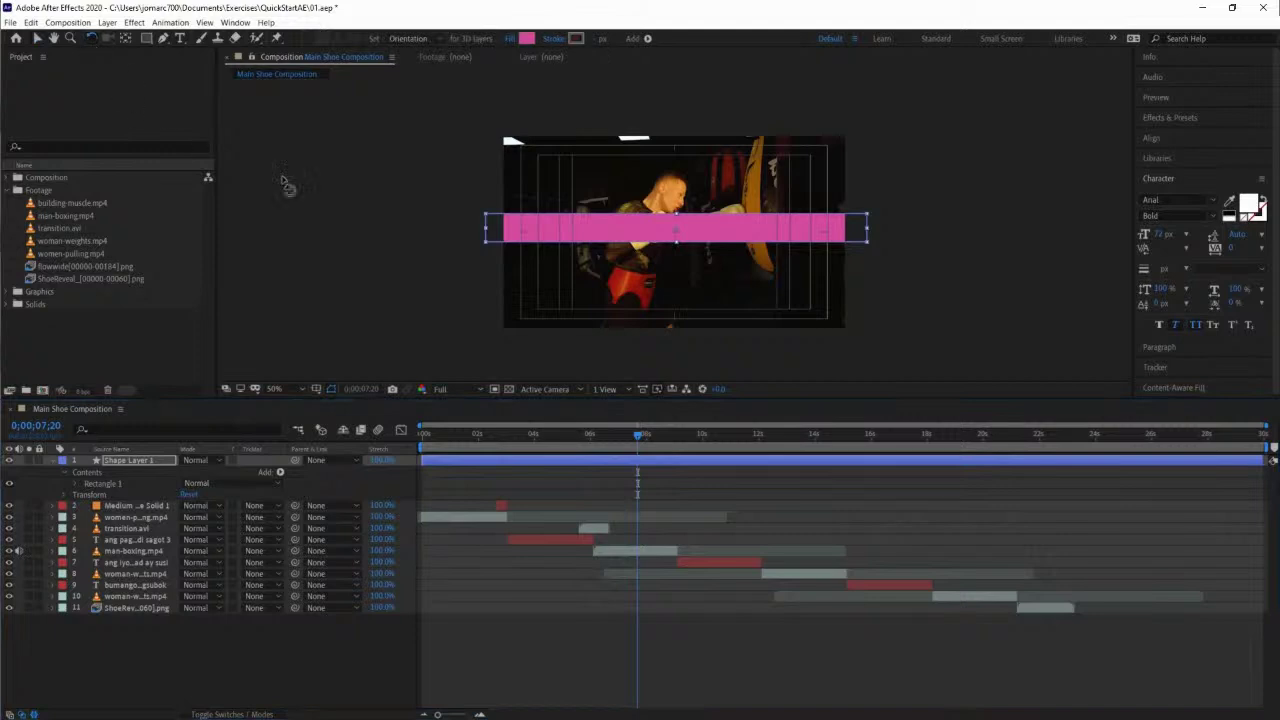
left_click_drag(682, 236, 692, 231)
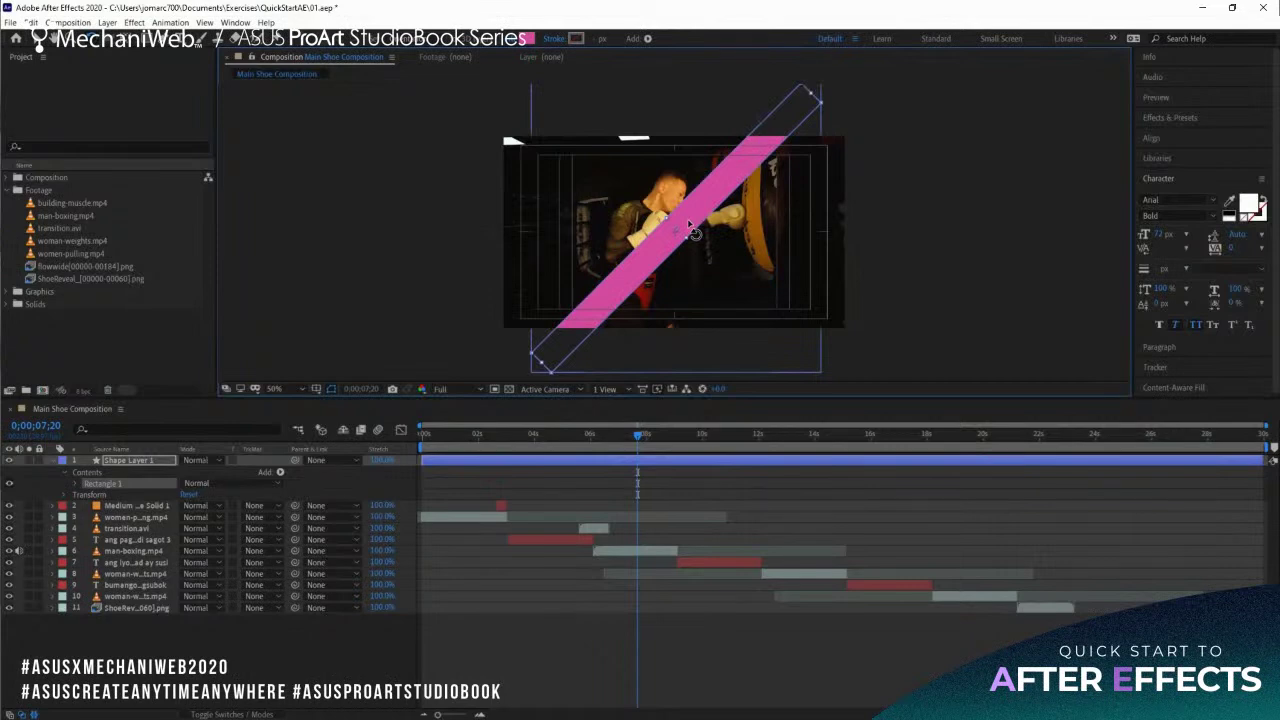
Move the pink diagonal bar down to the frame's lower-right edge and review the following frames.
key("v")
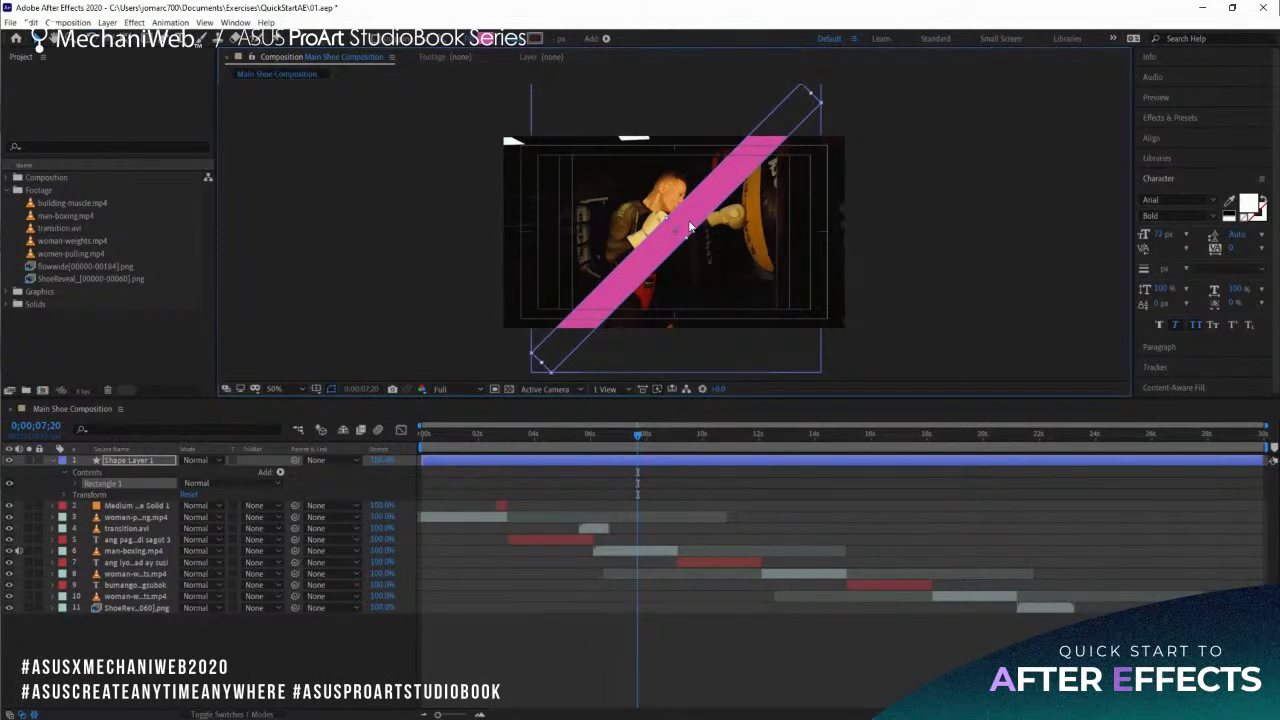
left_click_drag(689, 227, 800, 279)
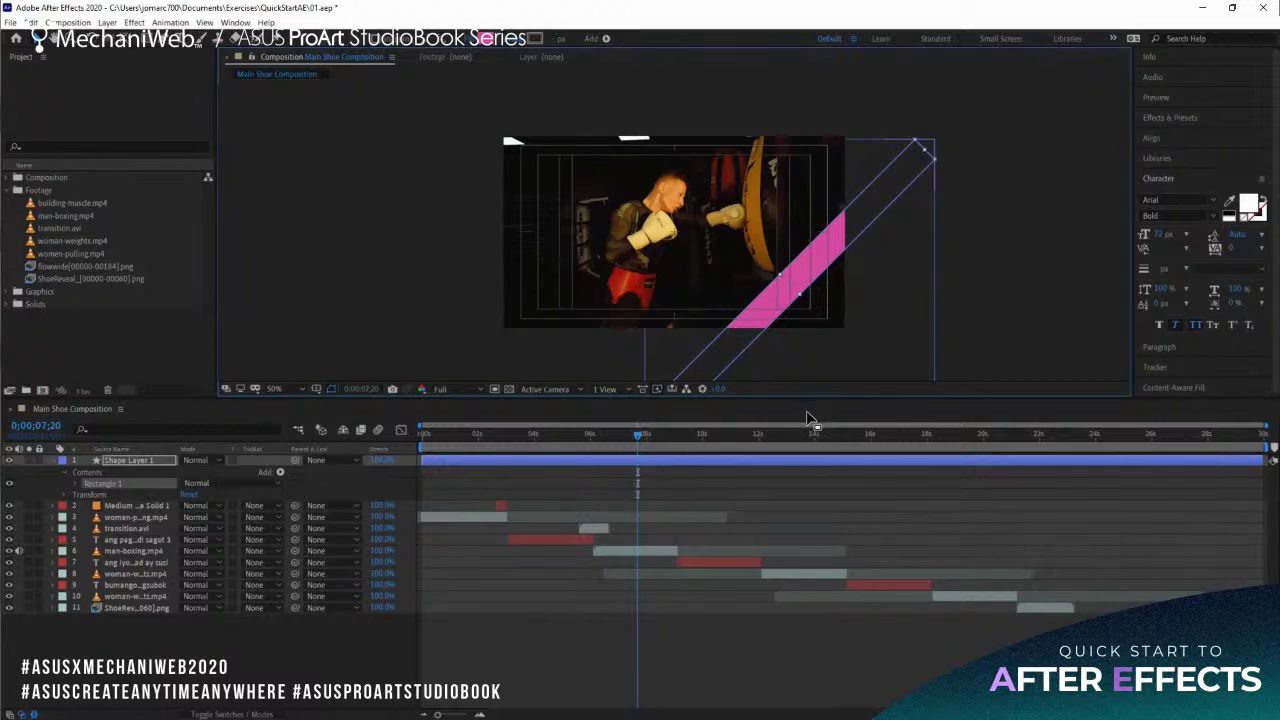
left_click_drag(638, 433, 681, 449)
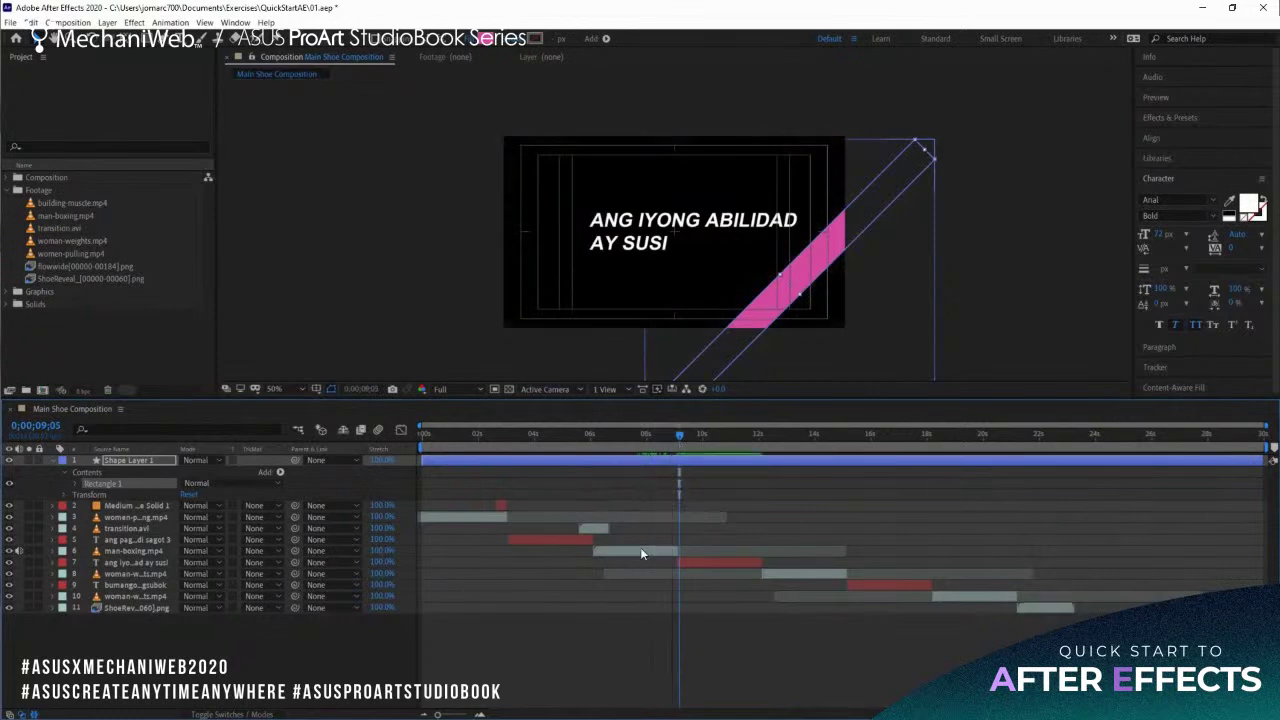
Trim Shape Layer 1 to 0;00;08;23–0;00;09;03 and move it just above man-boxing.mp4.
left_click(675, 437)
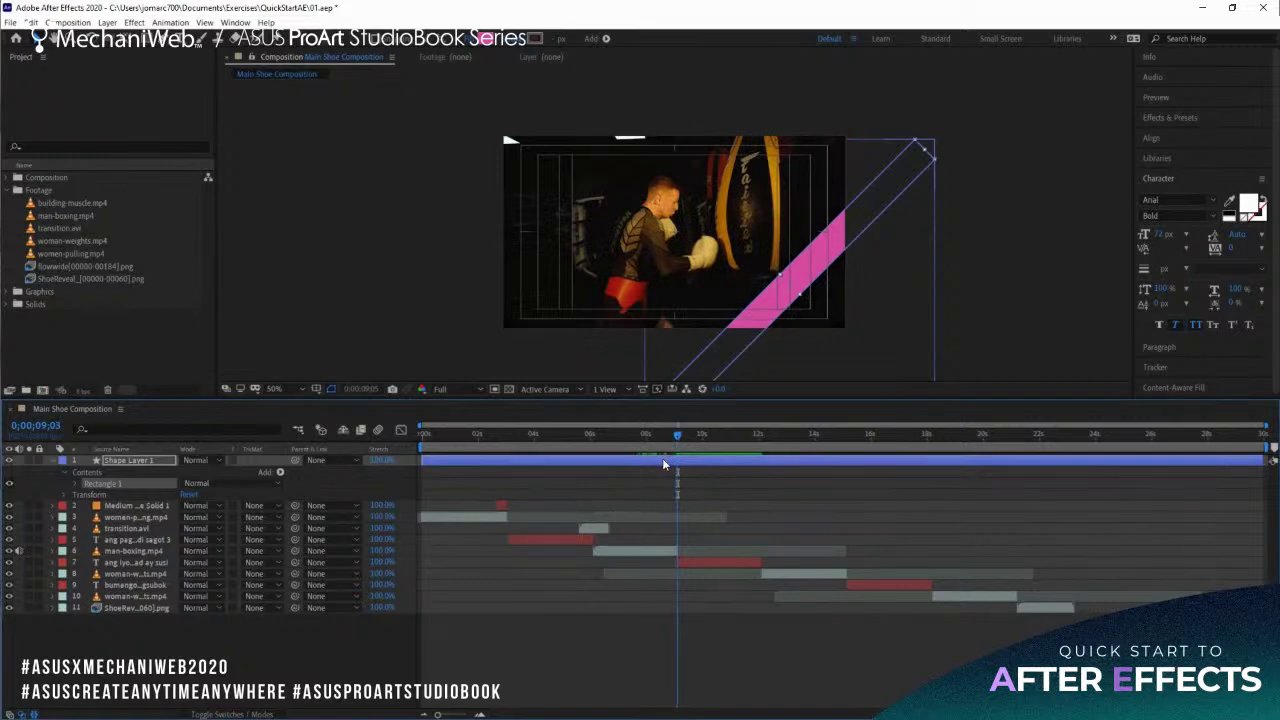
left_click(663, 461)
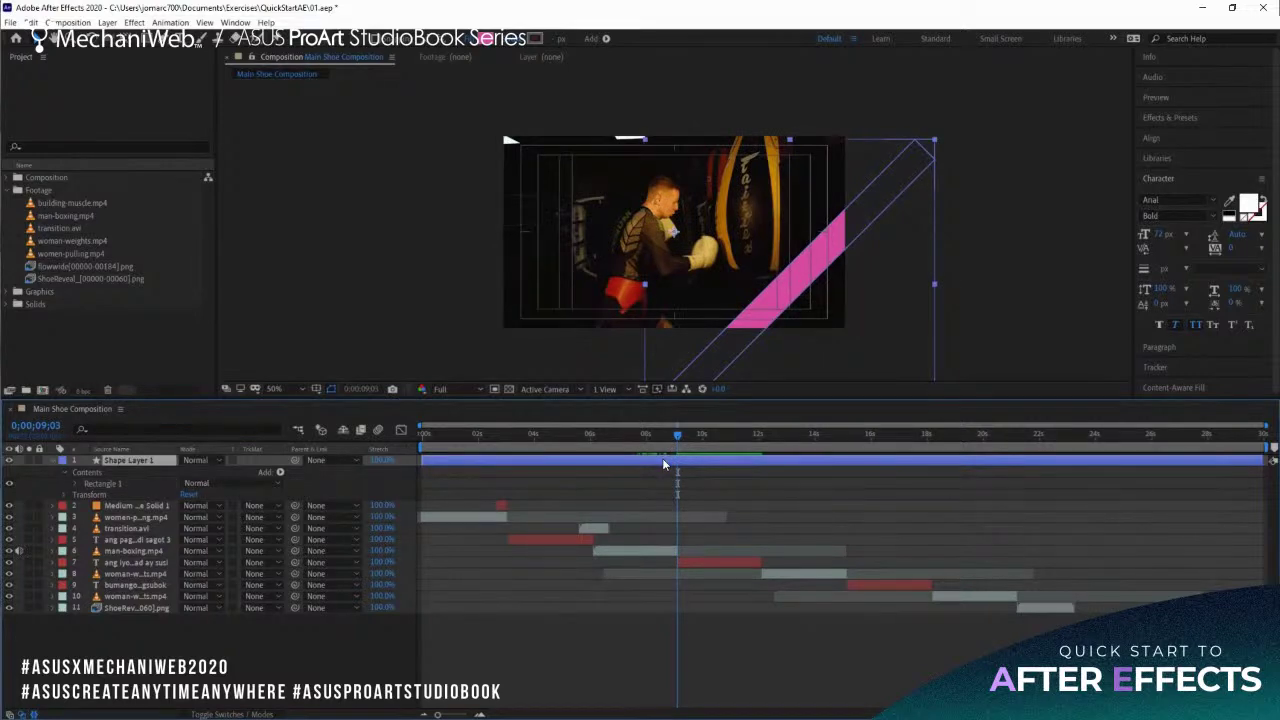
key("alt+bracketright")
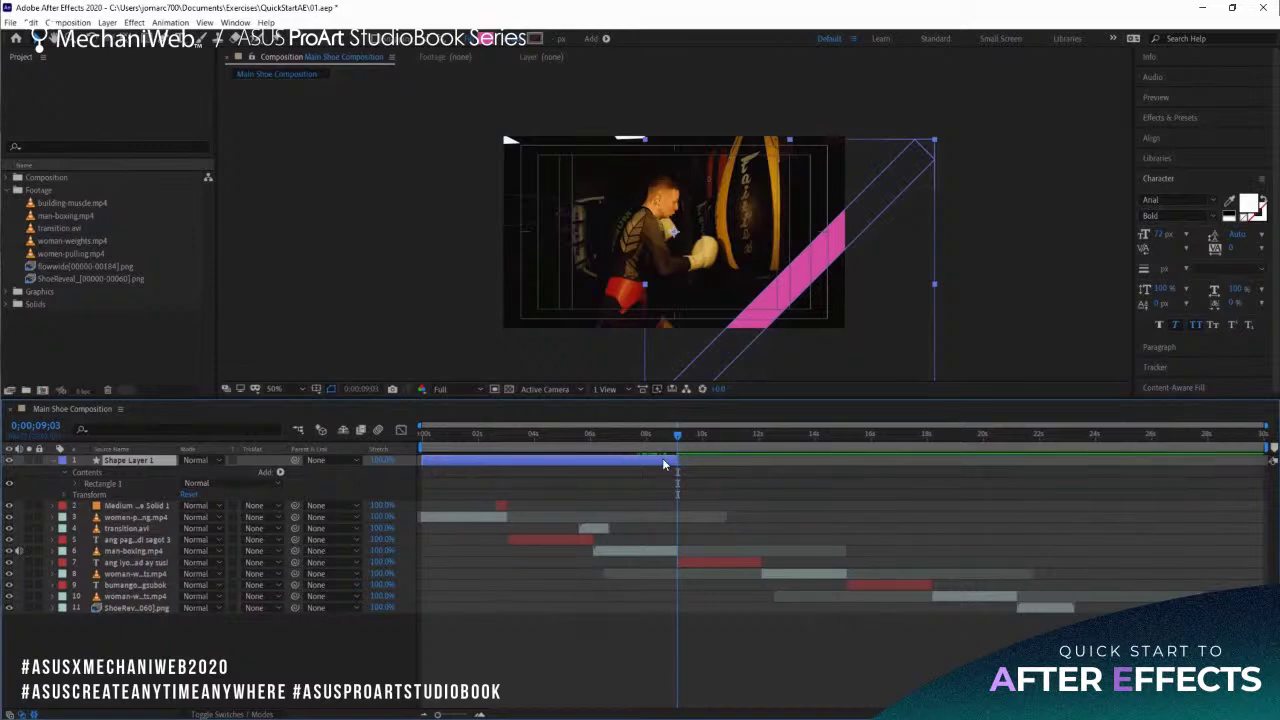
key("shift+Page_Up")
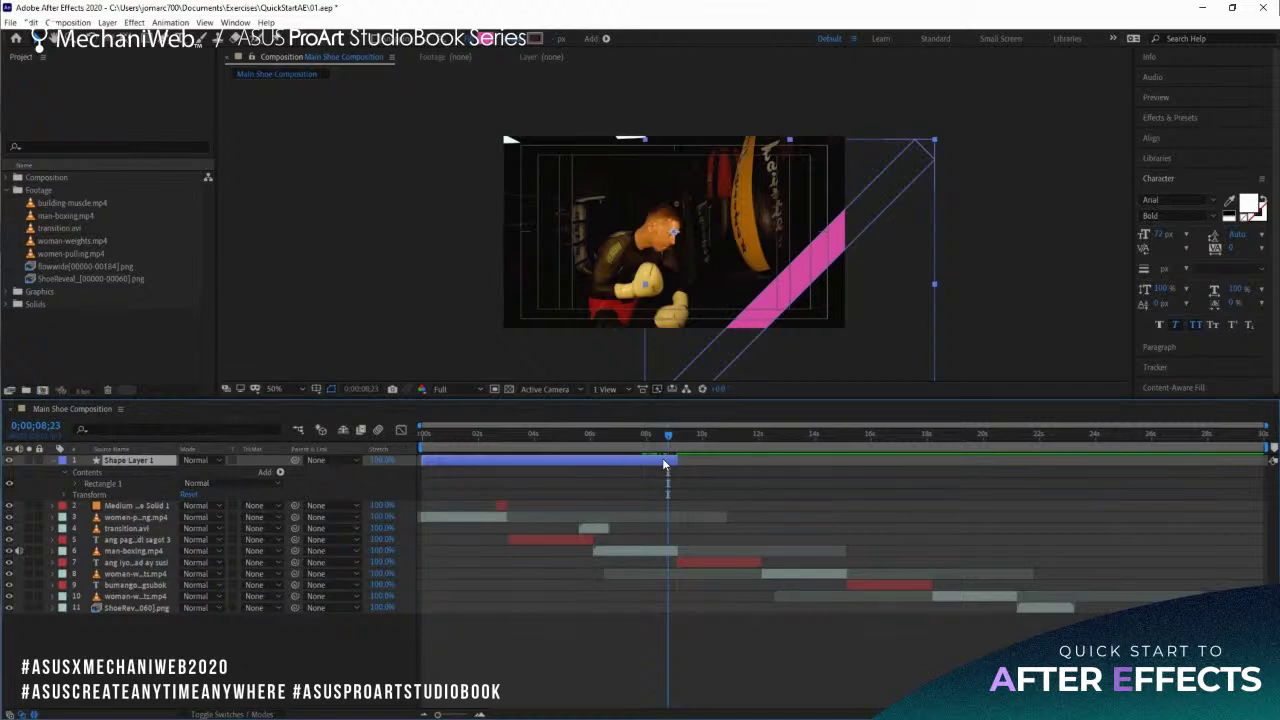
key("alt+bracketleft")
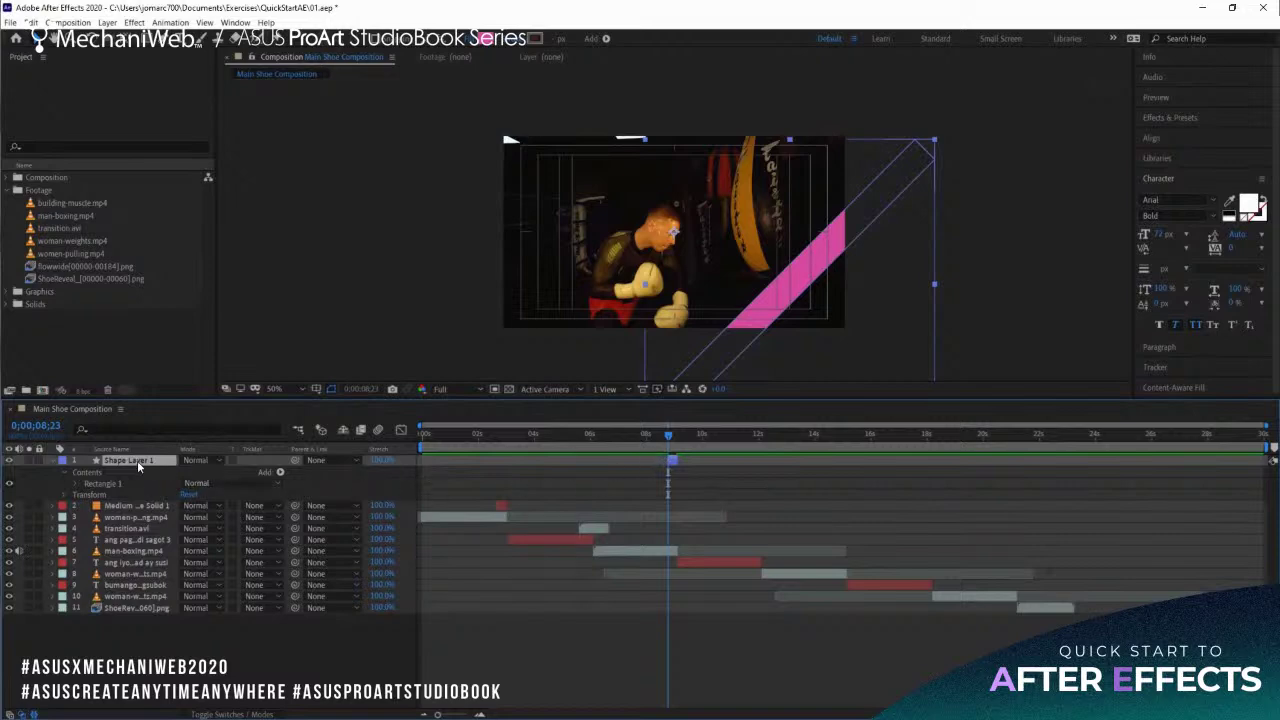
left_click_drag(140, 460, 133, 548)
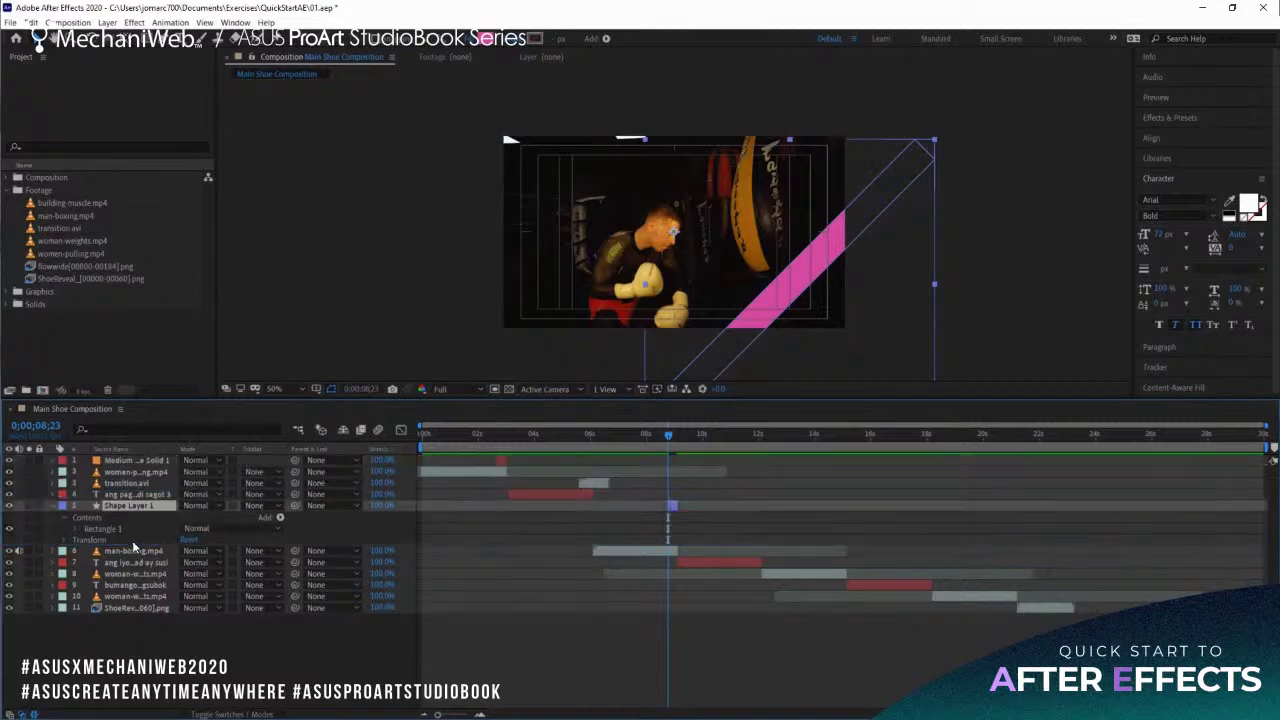
left_click(51, 506)
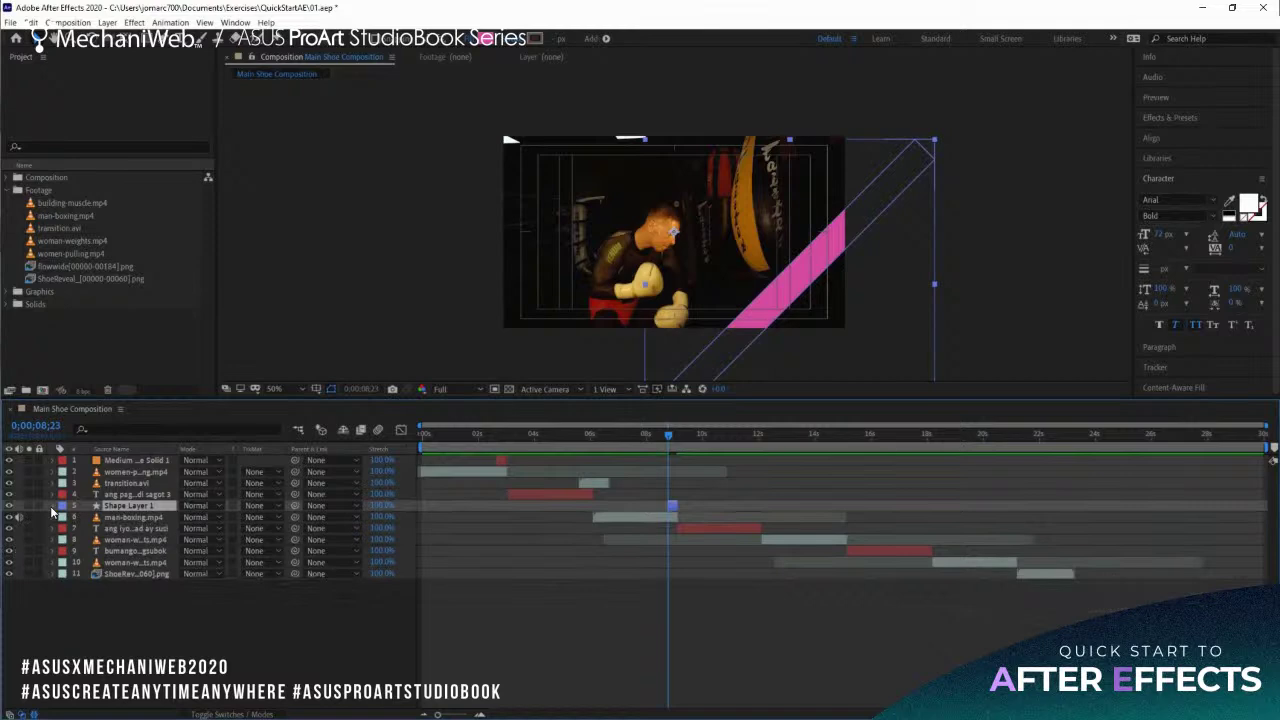
left_click(486, 434)
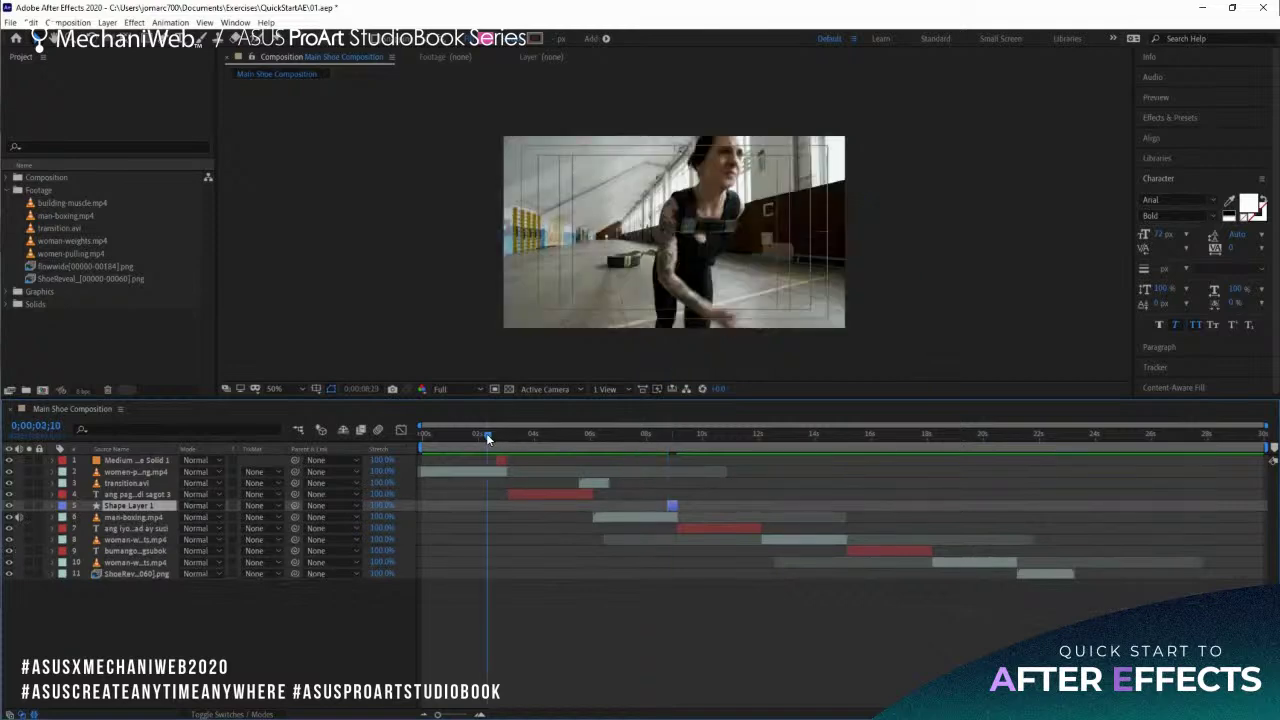
Preview the composition, stopping at 0;00;10;26, and deselect Shape Layer 1.
key("space")
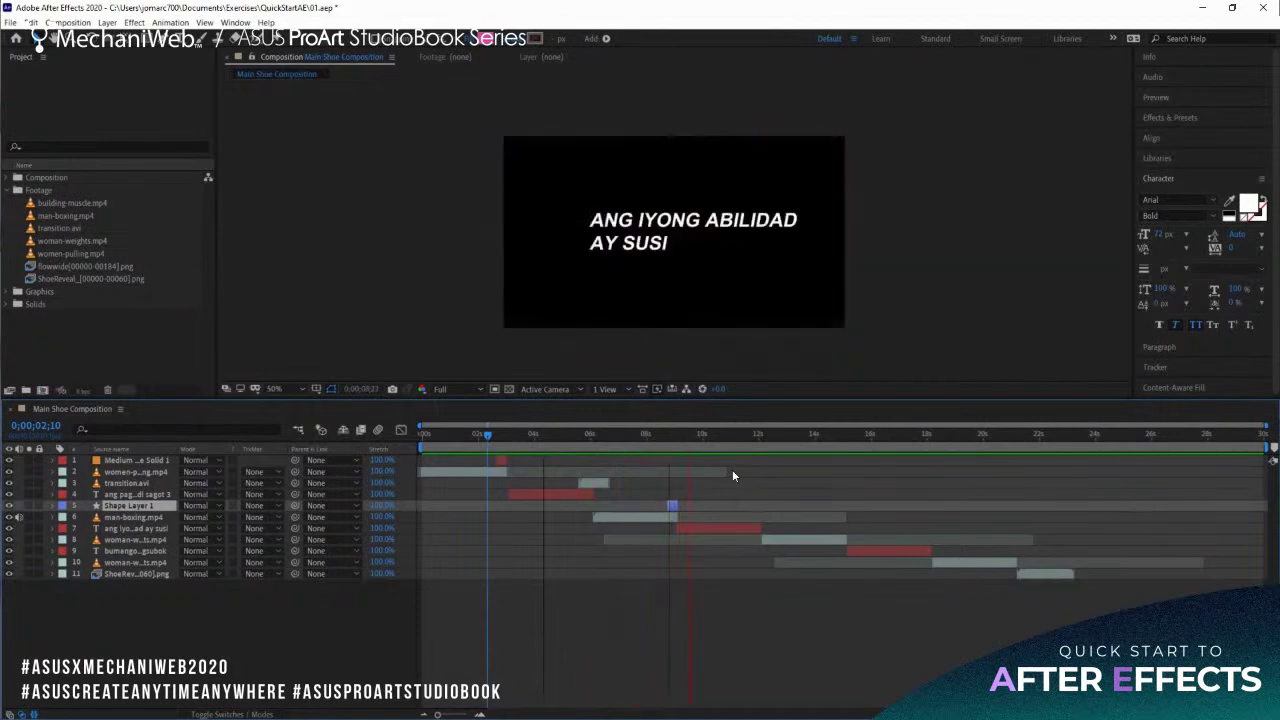
key("space")
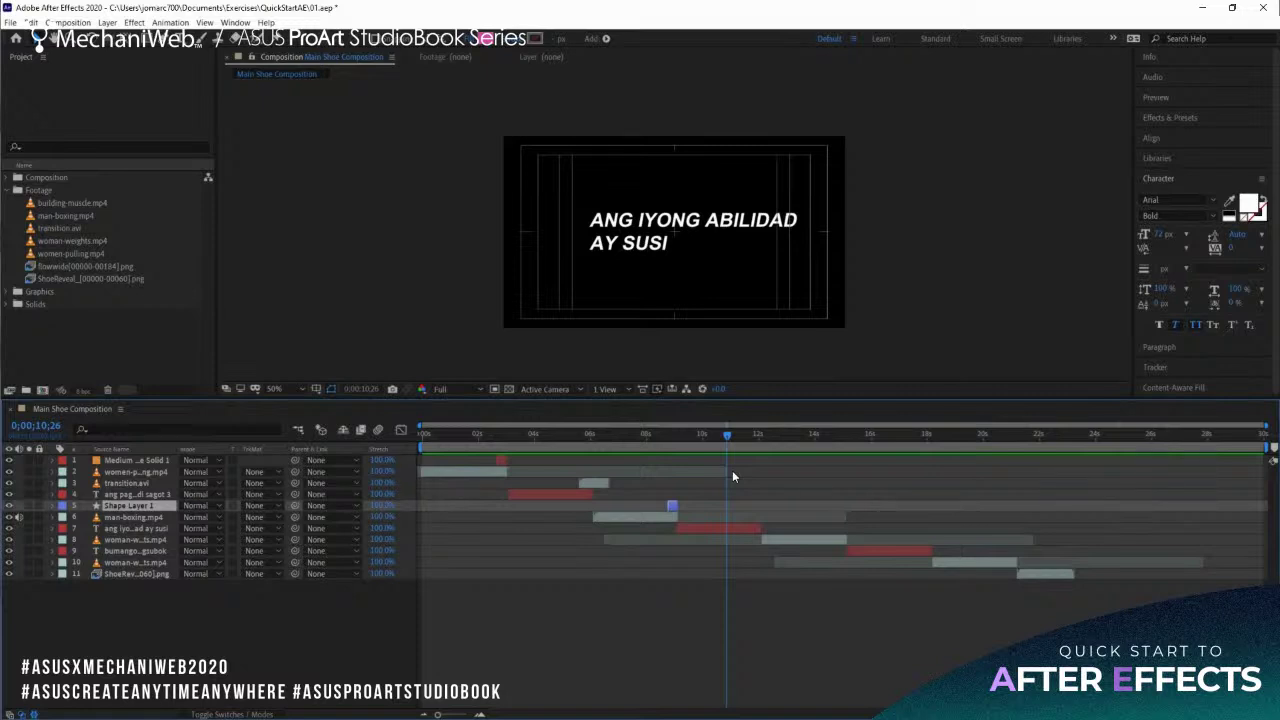
left_click(732, 471)
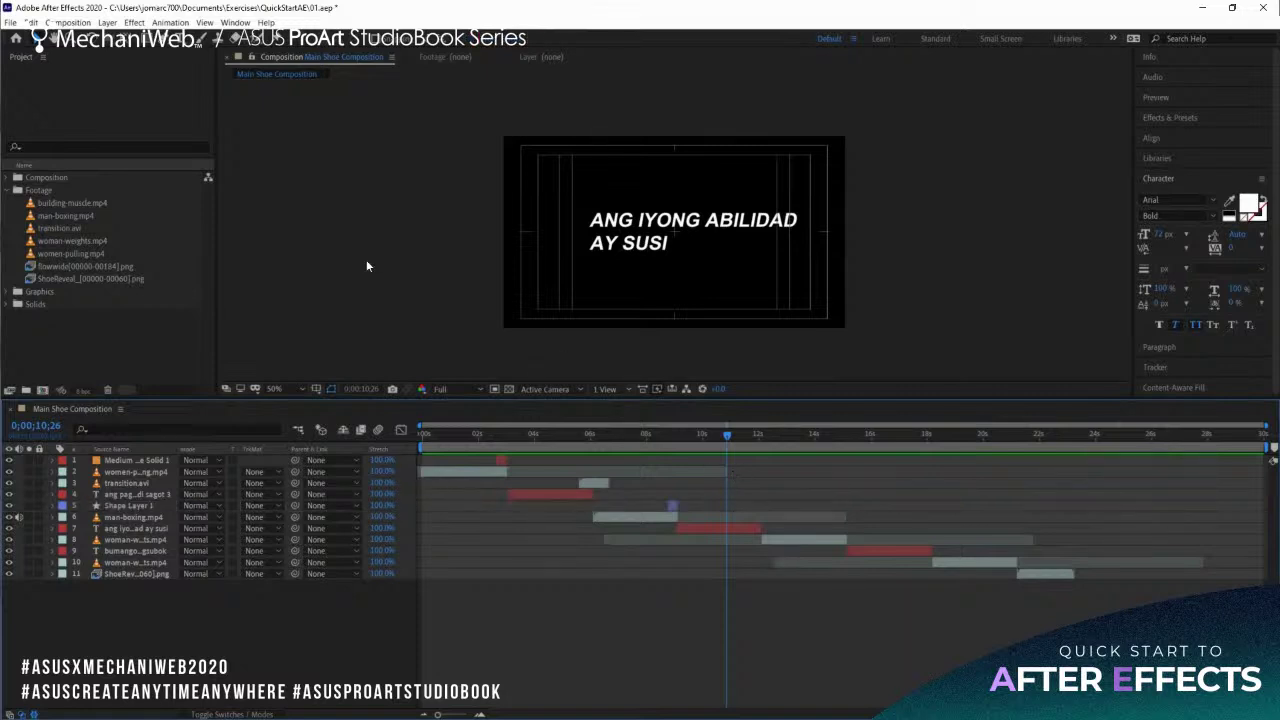
Select the Pen tool and move to 0;00;14;26, where the woman lifts weights.
left_click(166, 44)
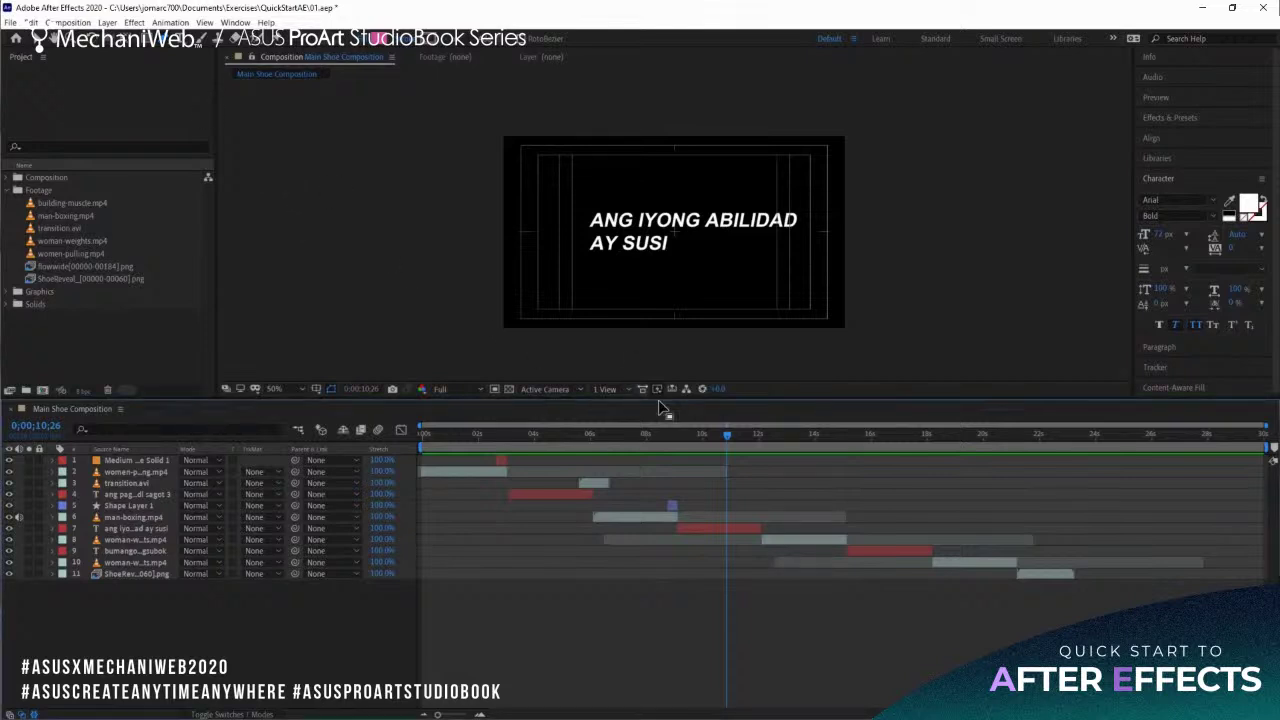
left_click_drag(736, 436, 839, 438)
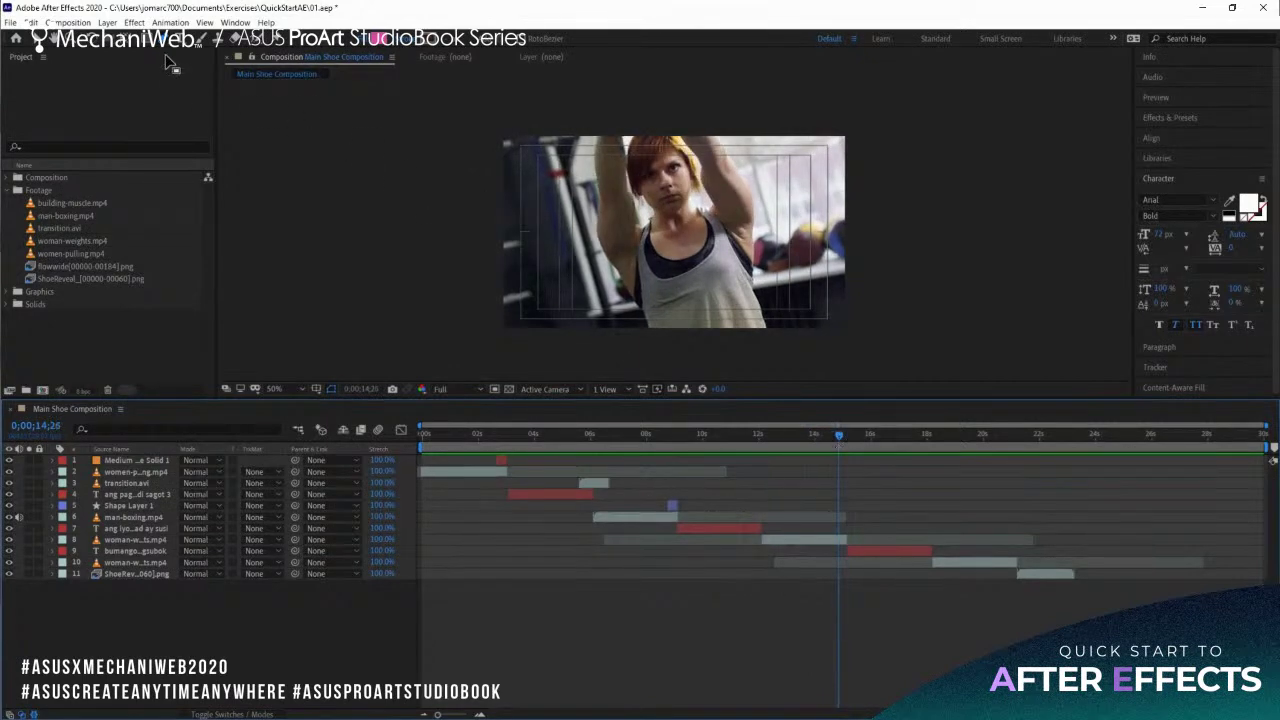
key("Page_Down")
Draw a closed triangle at the lower left, then scrub ahead to the BUMANGON MULA SA PAGSUBOK title.
left_click(563, 229)
left_click(489, 349)
left_click(631, 357)
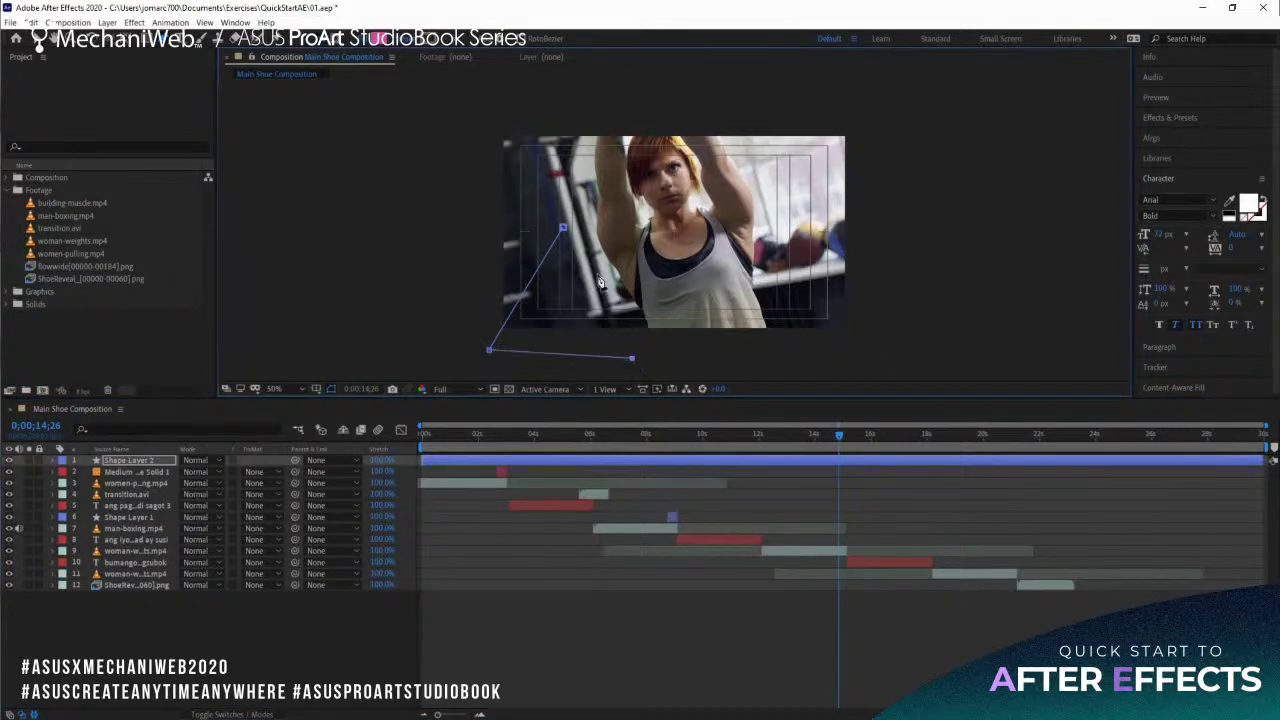
left_click(564, 230)
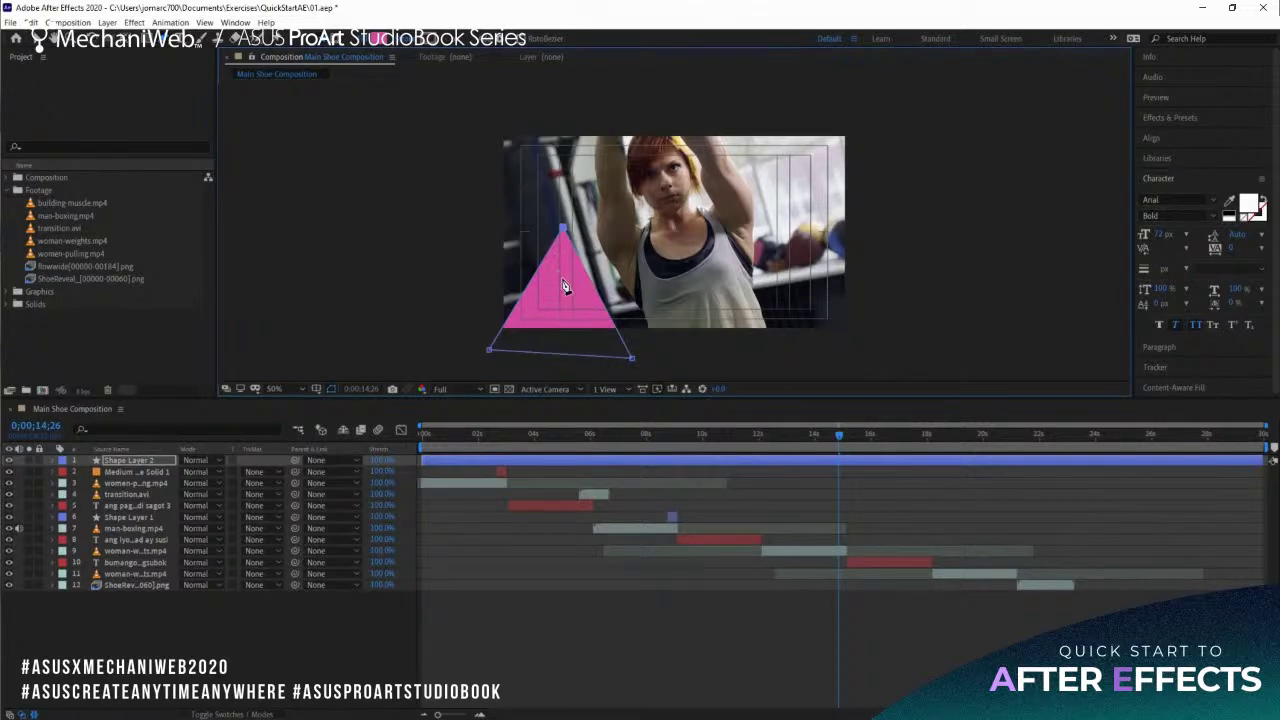
key("v")
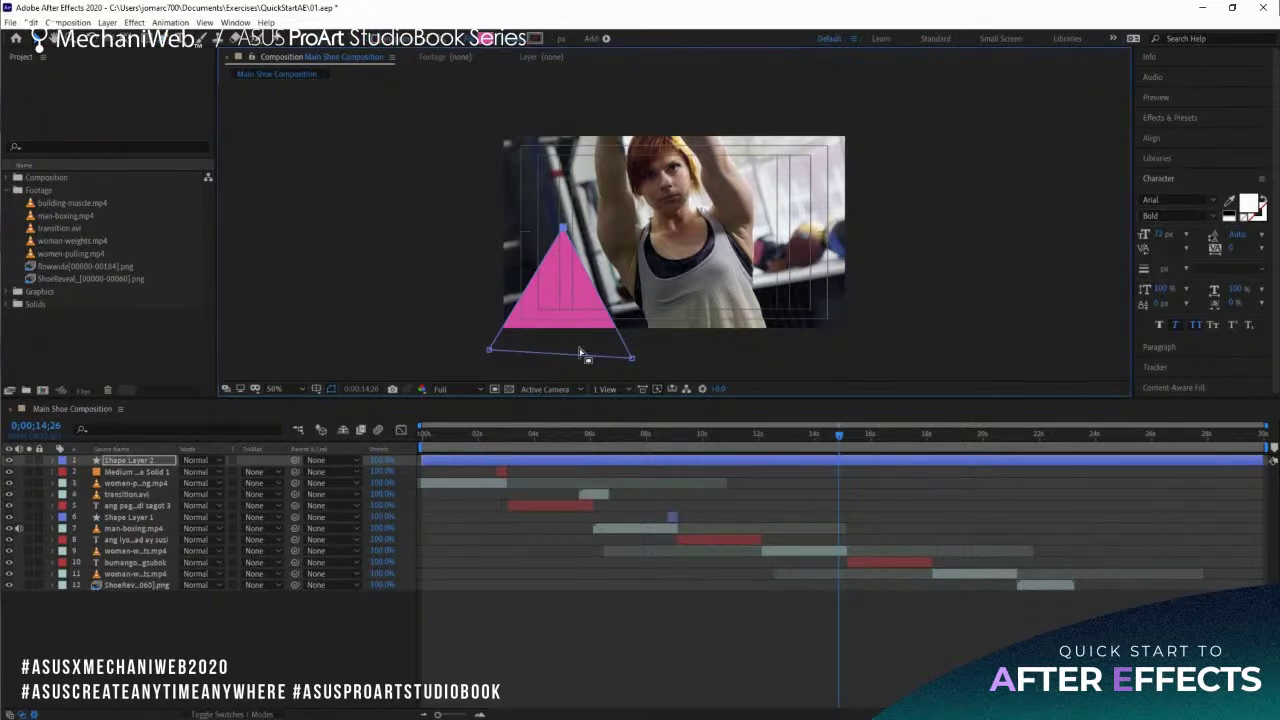
mouse_move(839, 436)
left_mouse_down()
mouse_move(862, 438)
mouse_move(848, 438)
left_mouse_up()
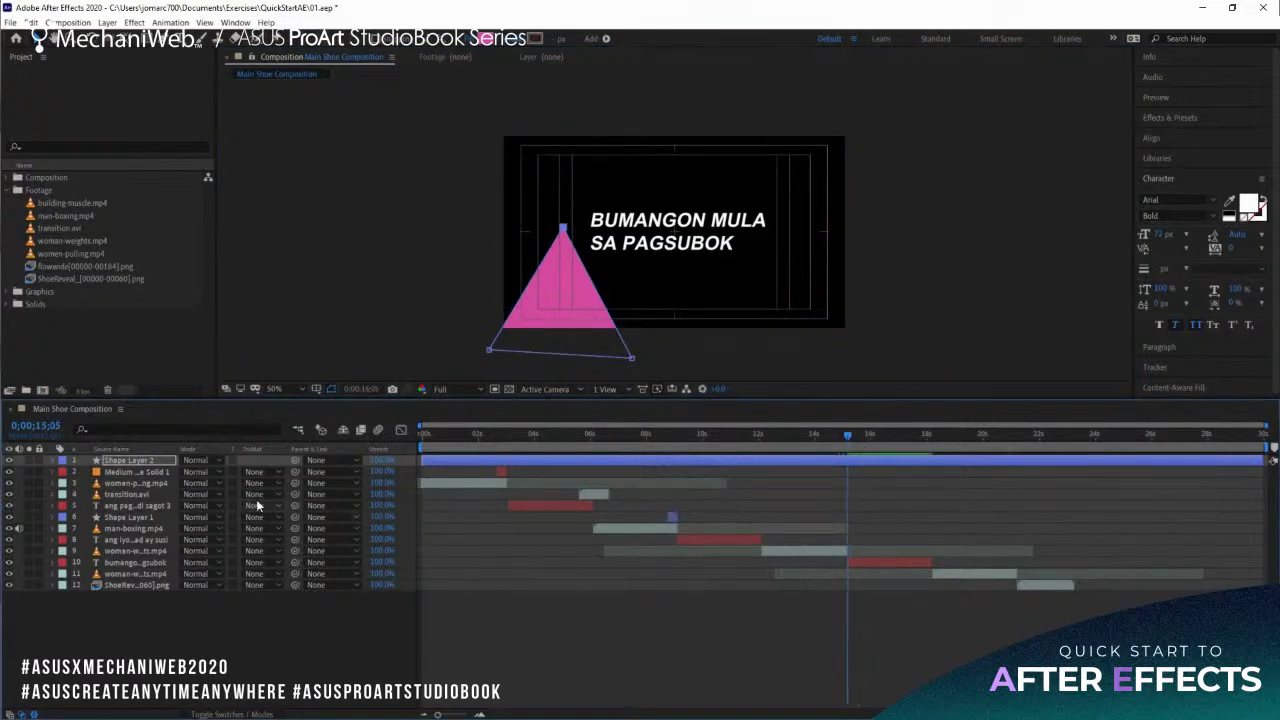
Trim Shape Layer 2 to run only from 0;00;14;25 to 0;00;15;05.
left_click(149, 463)
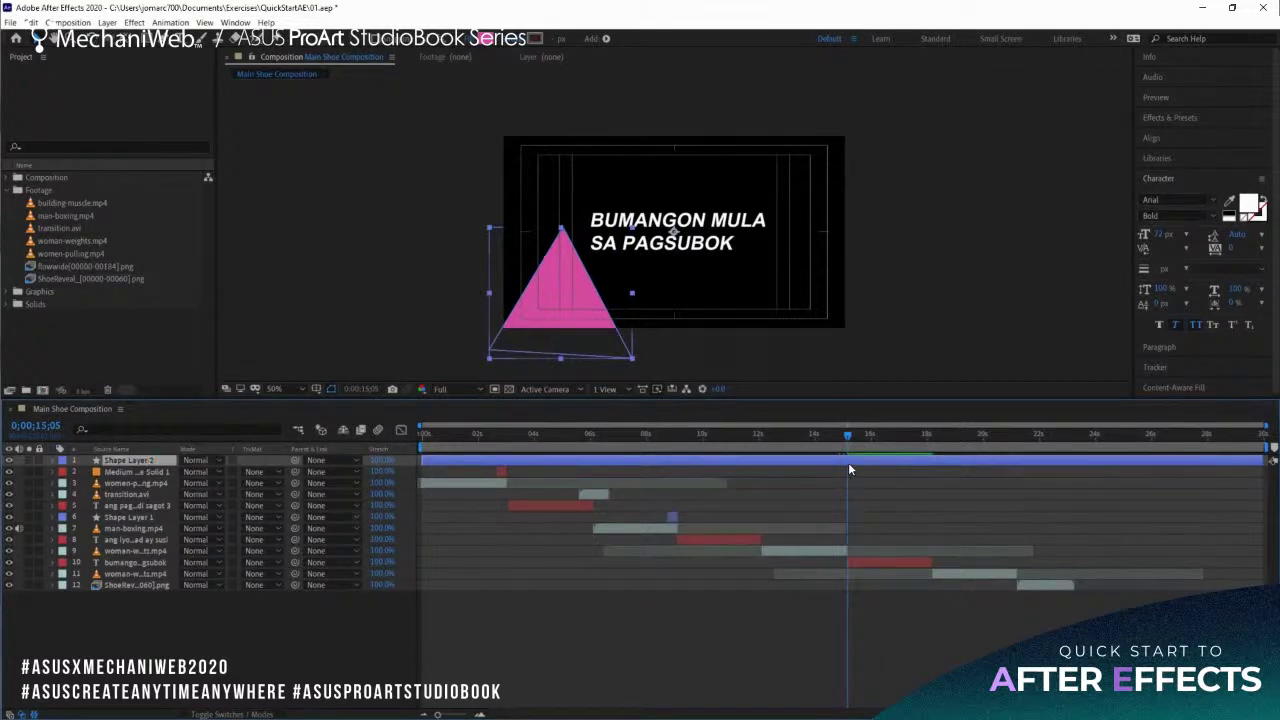
key("alt+bracketright")
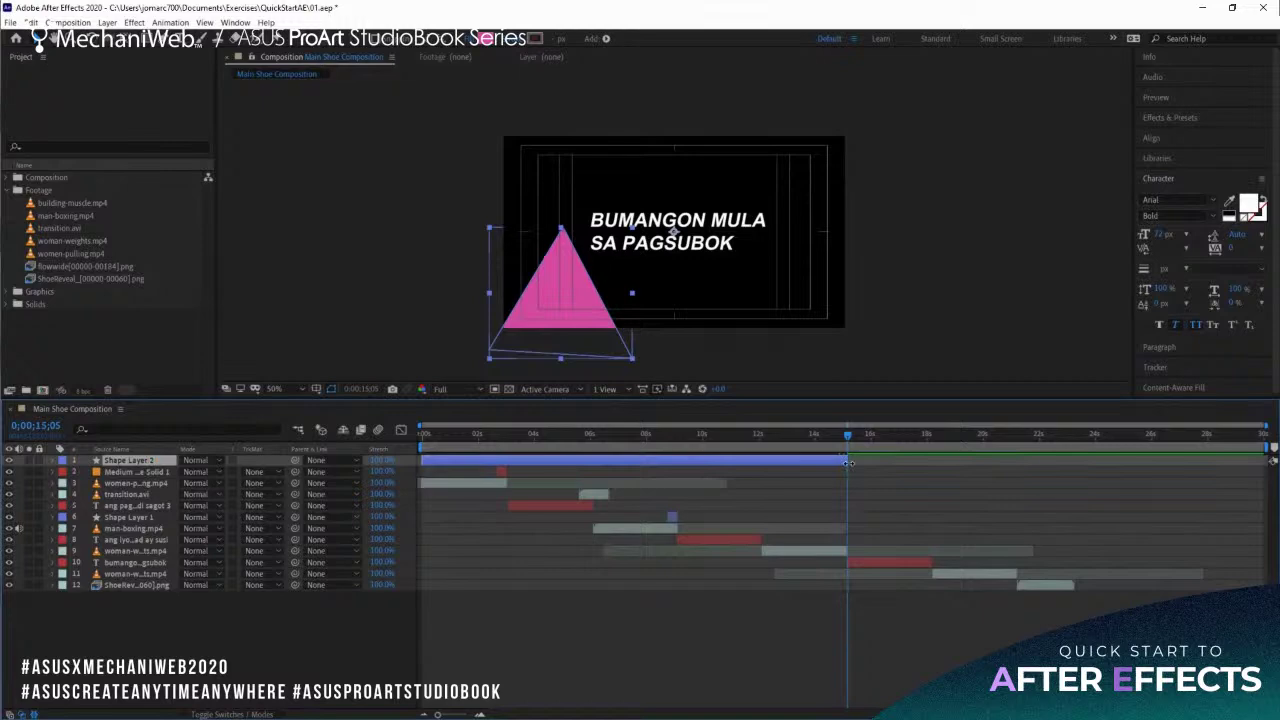
key("shift+Page_Up")
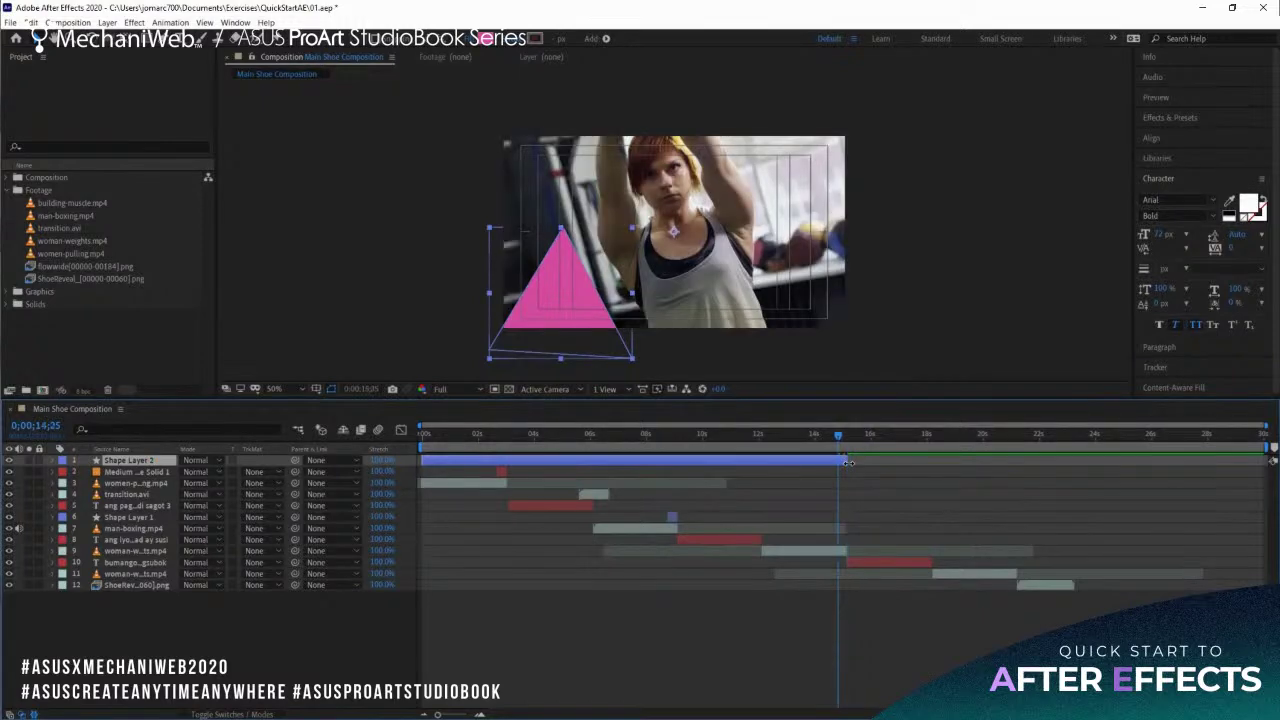
key("alt+bracketleft")
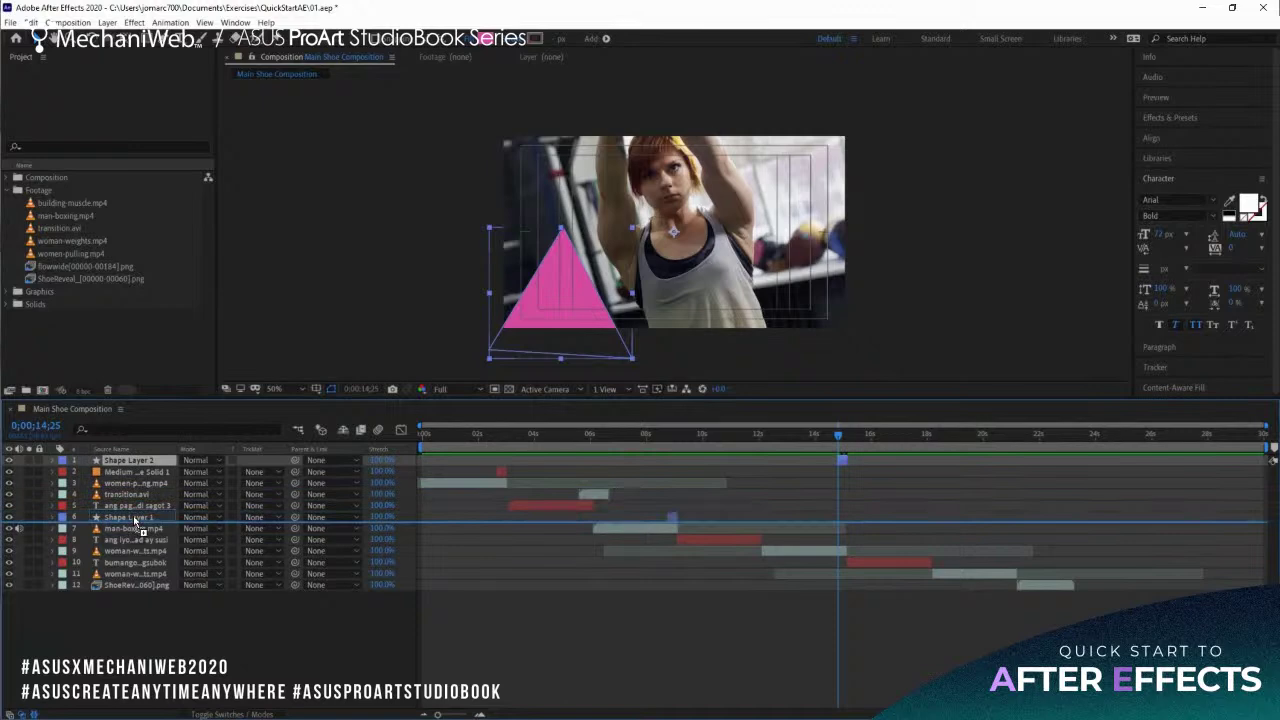
Move the triangle layer down to position 8 and shift its fill hue toward blue.
left_click_drag(138, 537, 140, 547)
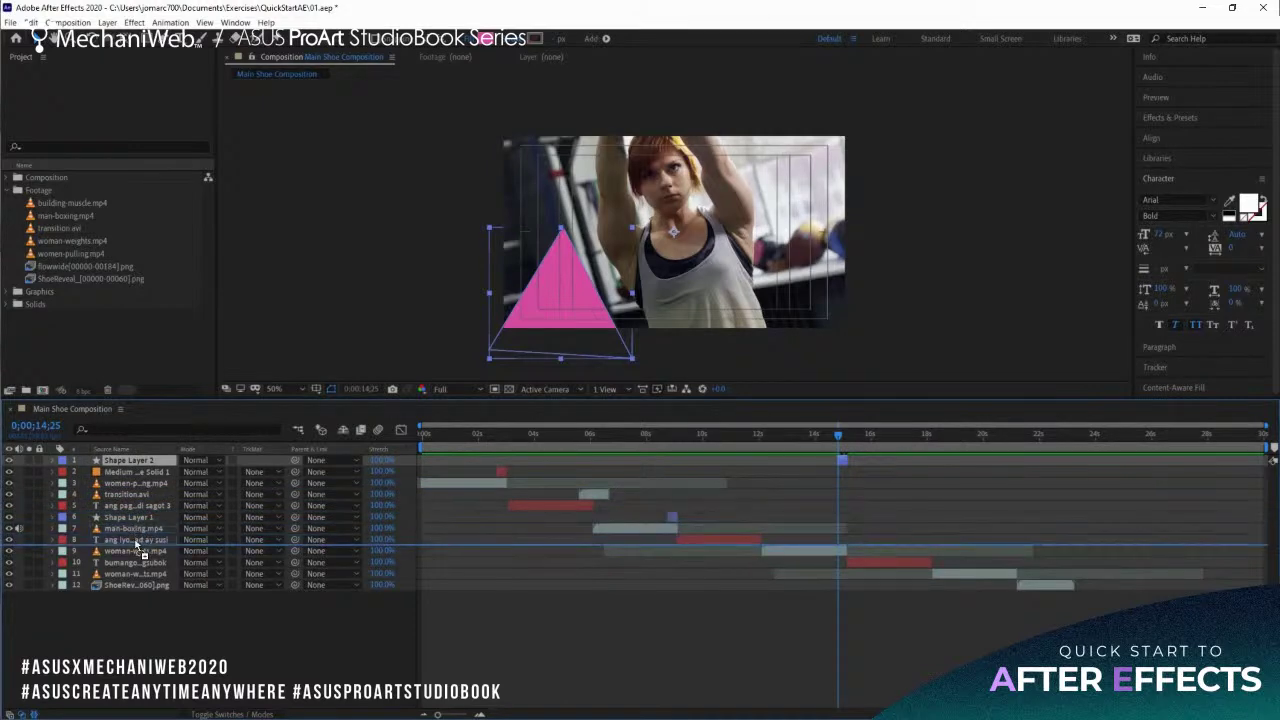
left_click_drag(138, 544, 136, 545)
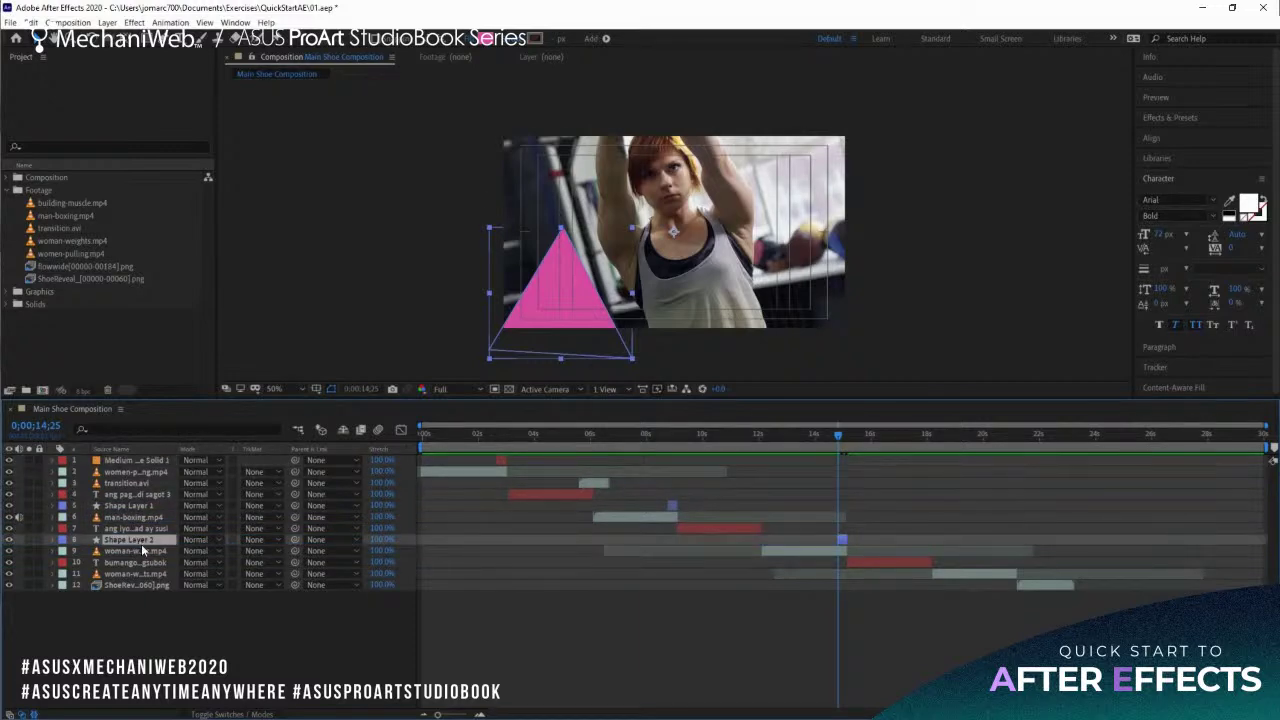
left_click(485, 38)
left_click_drag(764, 322, 774, 375)
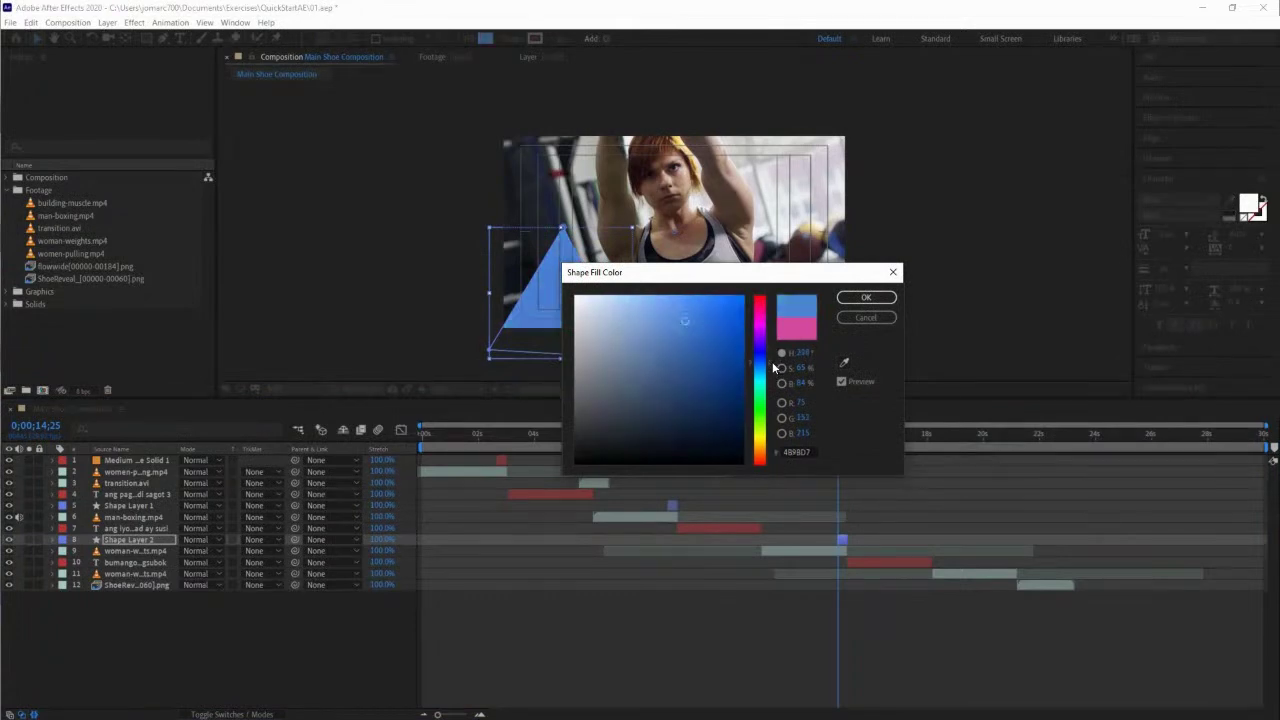
Pick a deeper blue for the triangle's fill, confirm it, and deselect the layer.
left_click(700, 377)
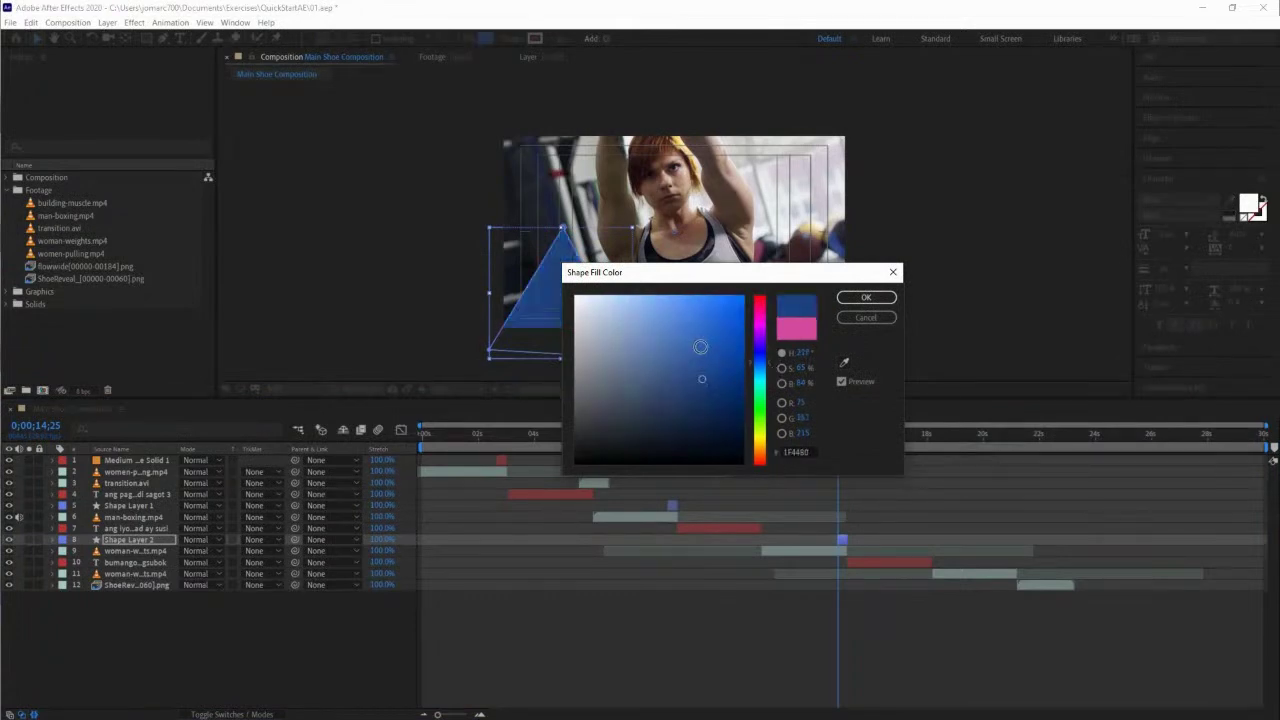
left_click(700, 346)
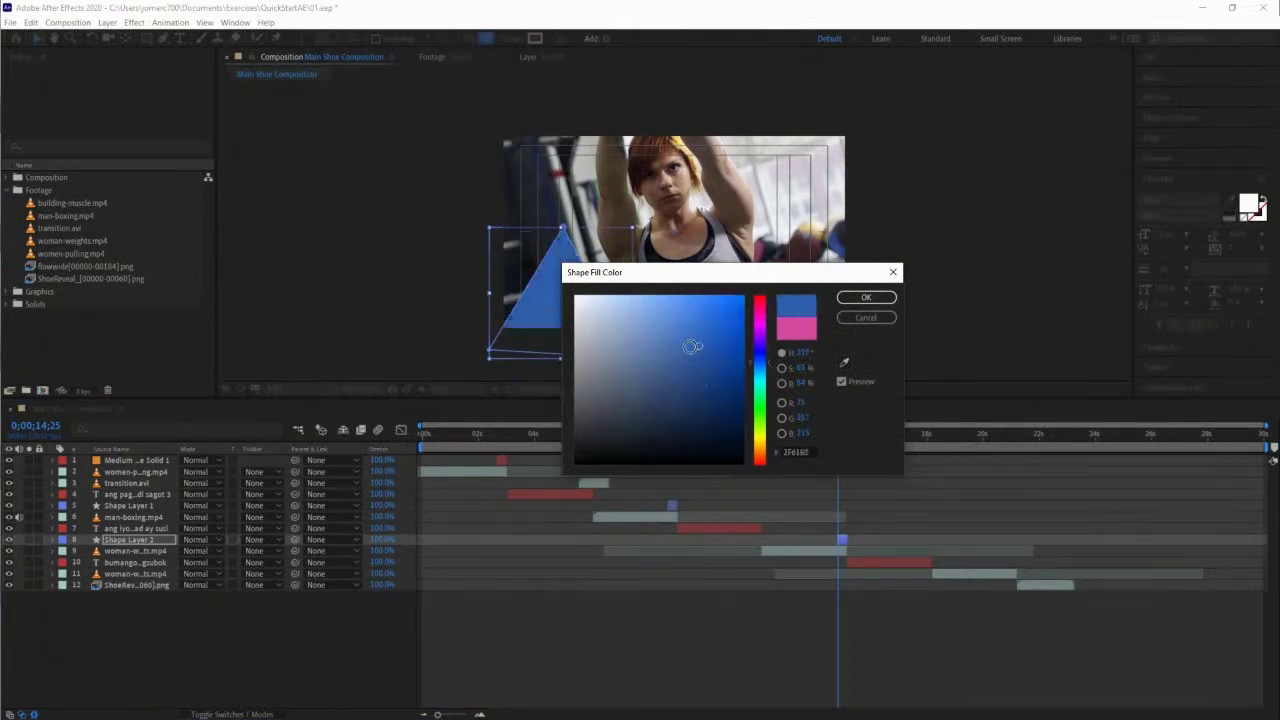
left_click(866, 298)
left_click(690, 362)
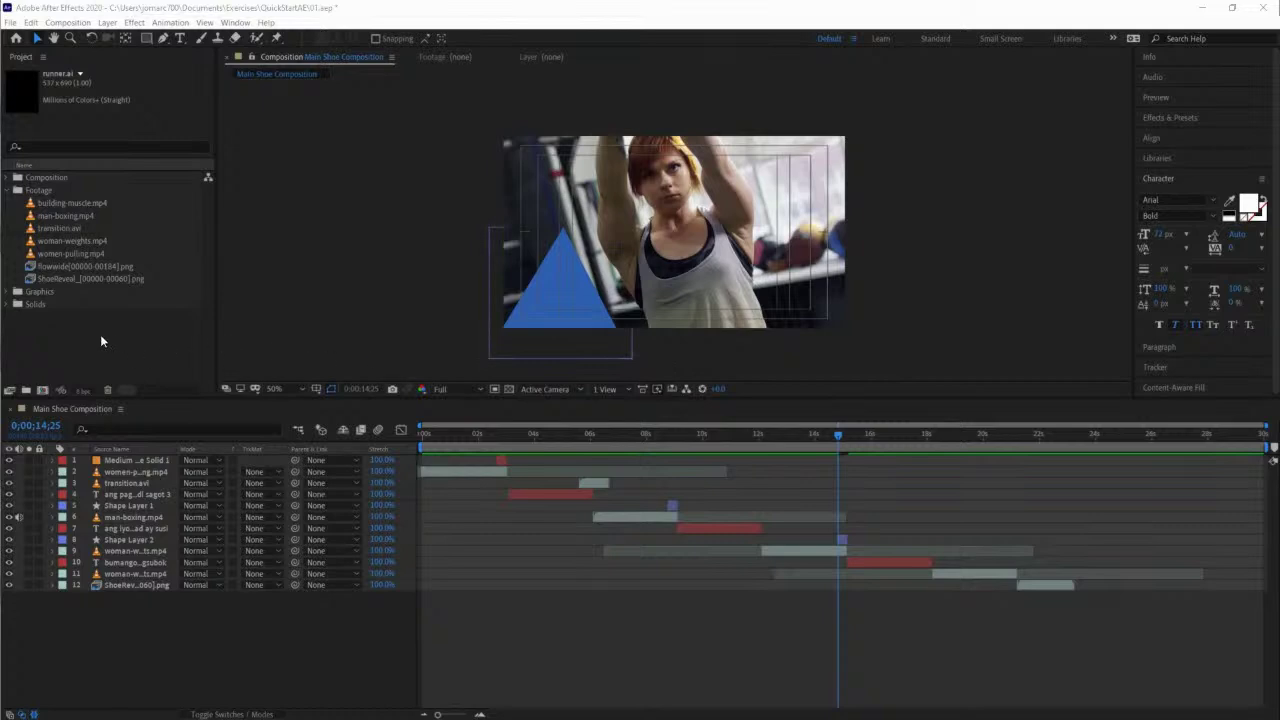
left_click(9, 292)
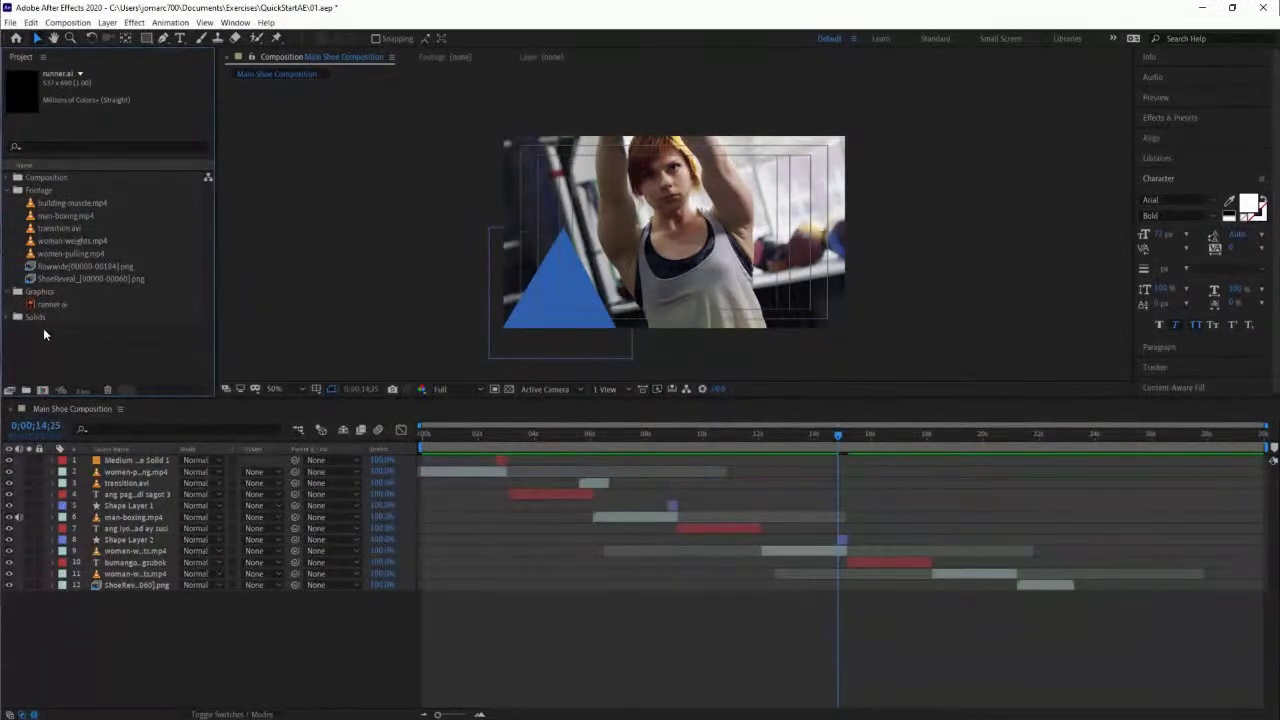
Add runner.ai above Shape Layer 2, shrink it beside the triangle, and restore the workout clip's position.
left_click(45, 306)
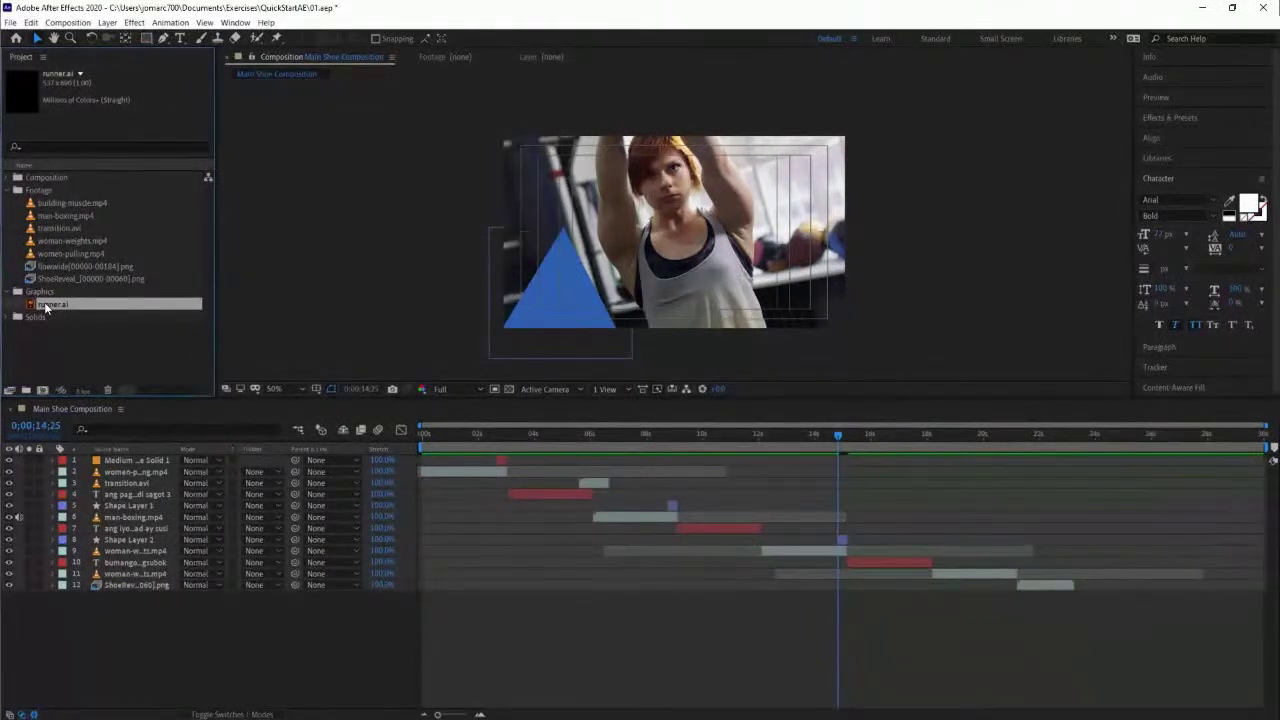
left_click_drag(45, 306, 110, 539)
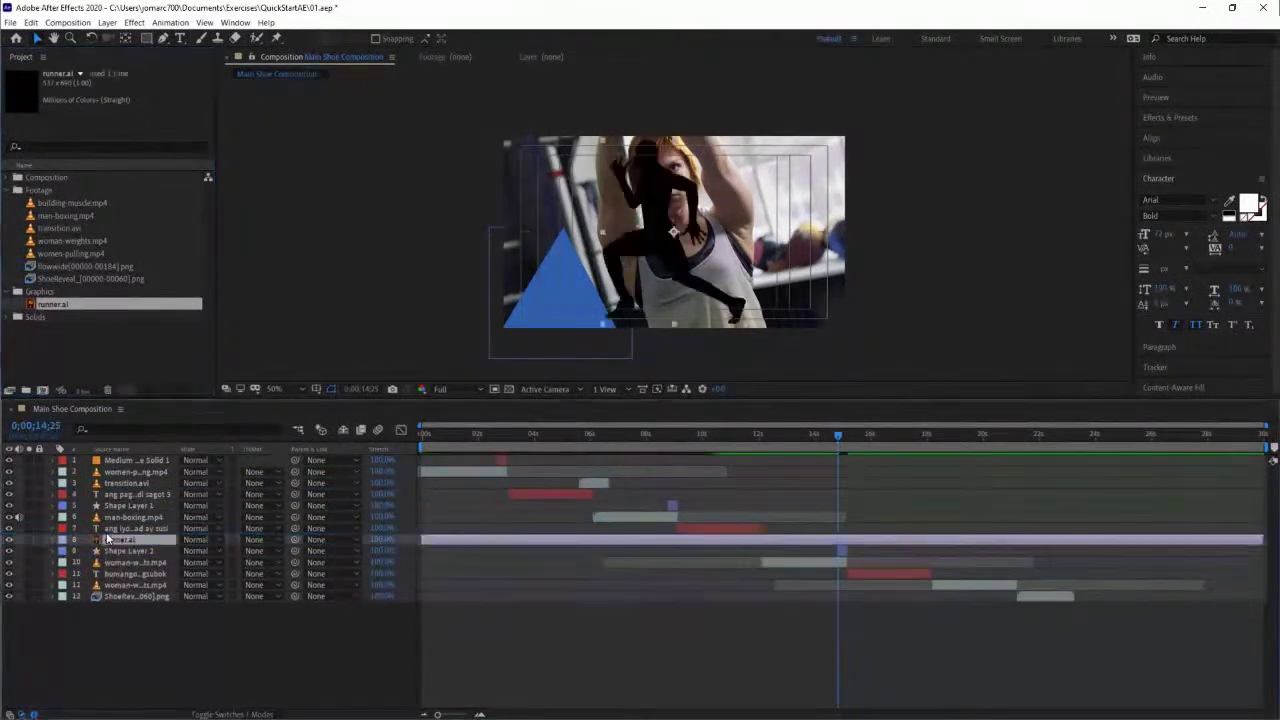
left_click(648, 213)
left_click_drag(650, 213, 619, 239)
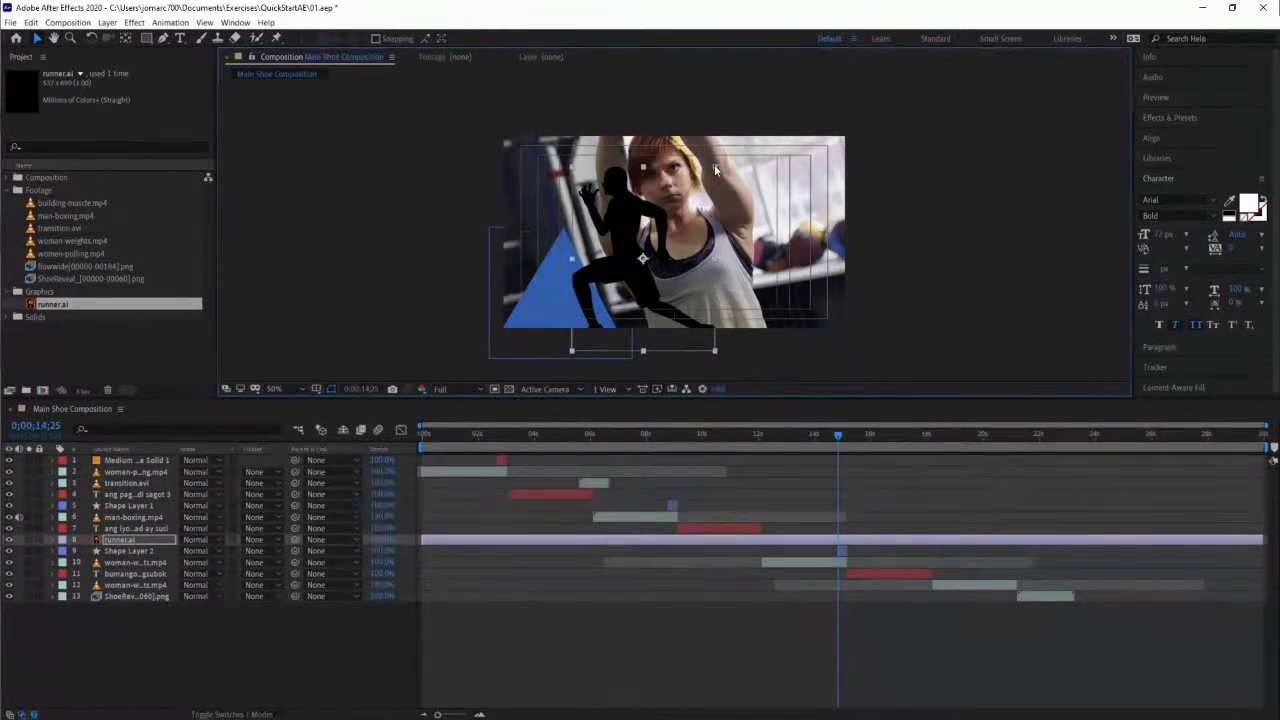
left_click_drag(716, 169, 672, 226)
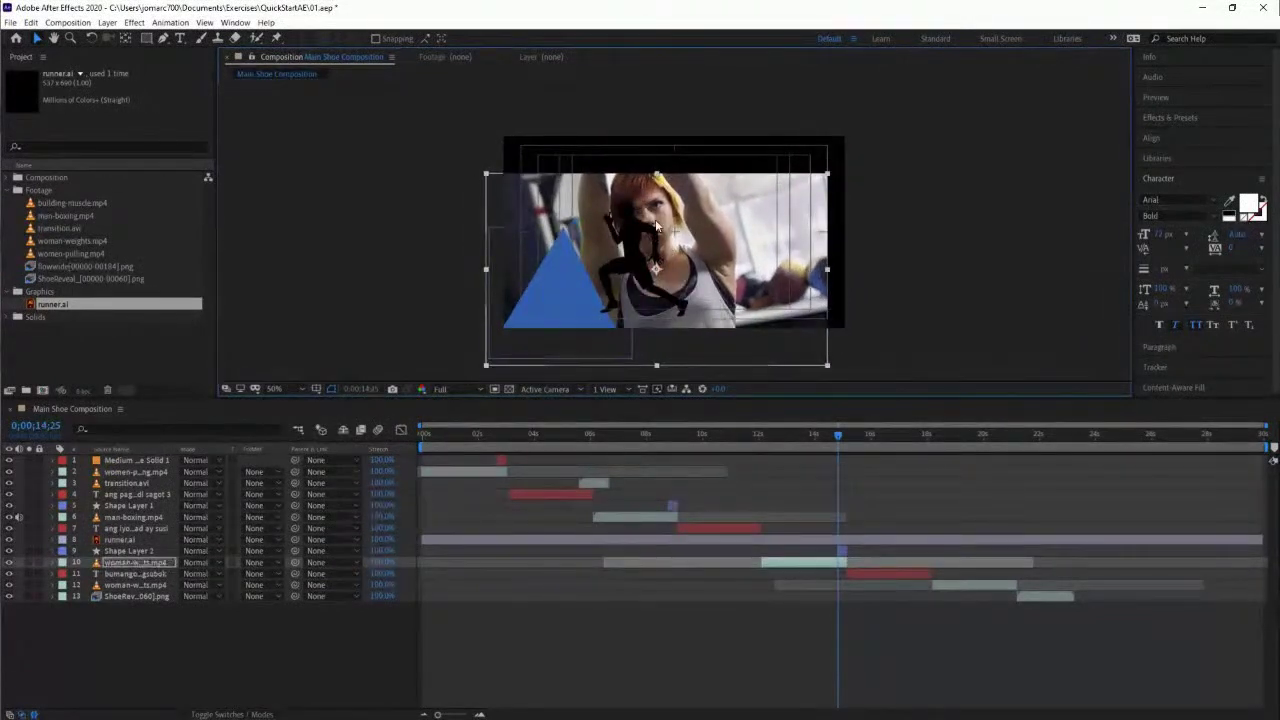
key("ctrl+z")
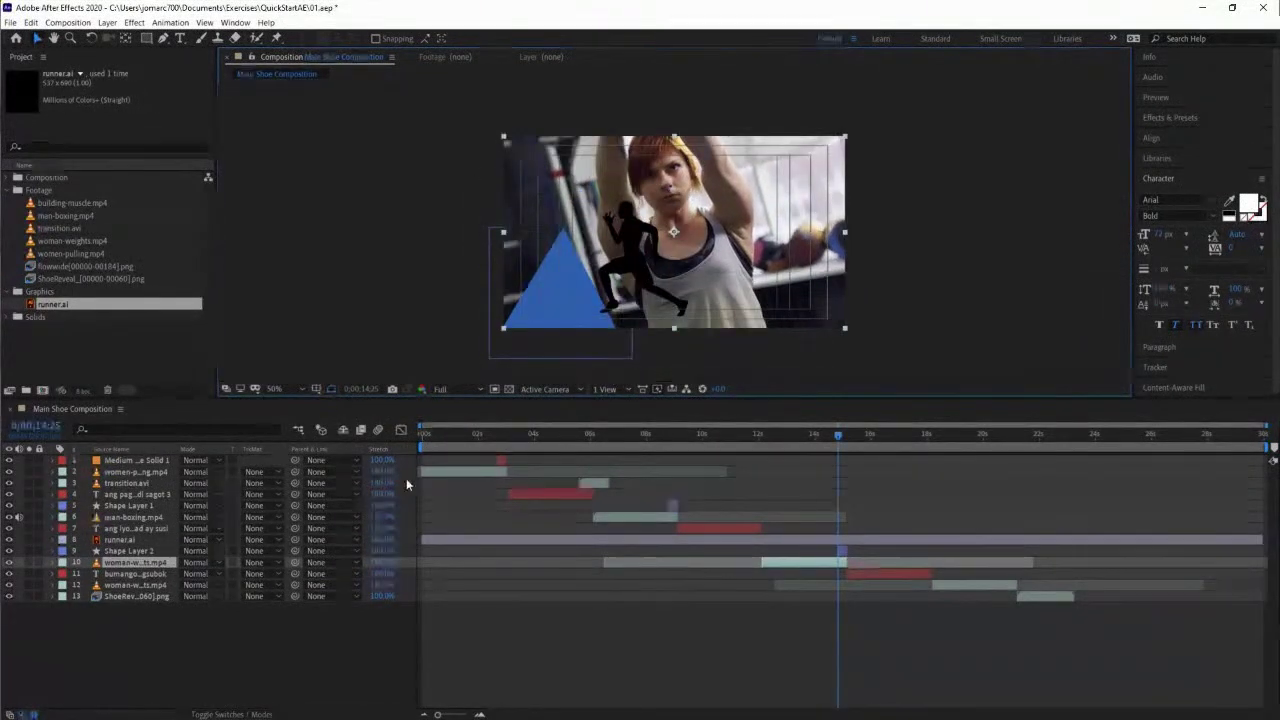
left_click(131, 540)
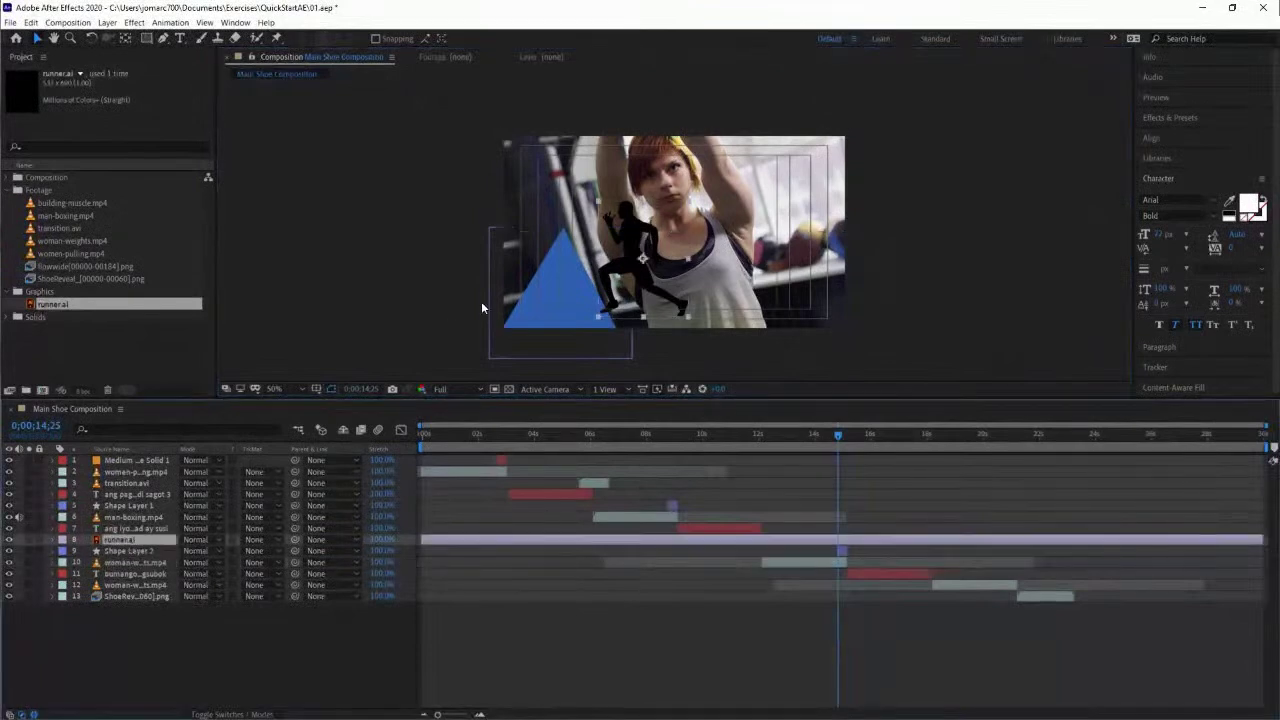
Place the runner inside the blue triangle and trim its layer from 14;25 to 15;05.
left_click_drag(643, 238, 572, 300)
key("Return")
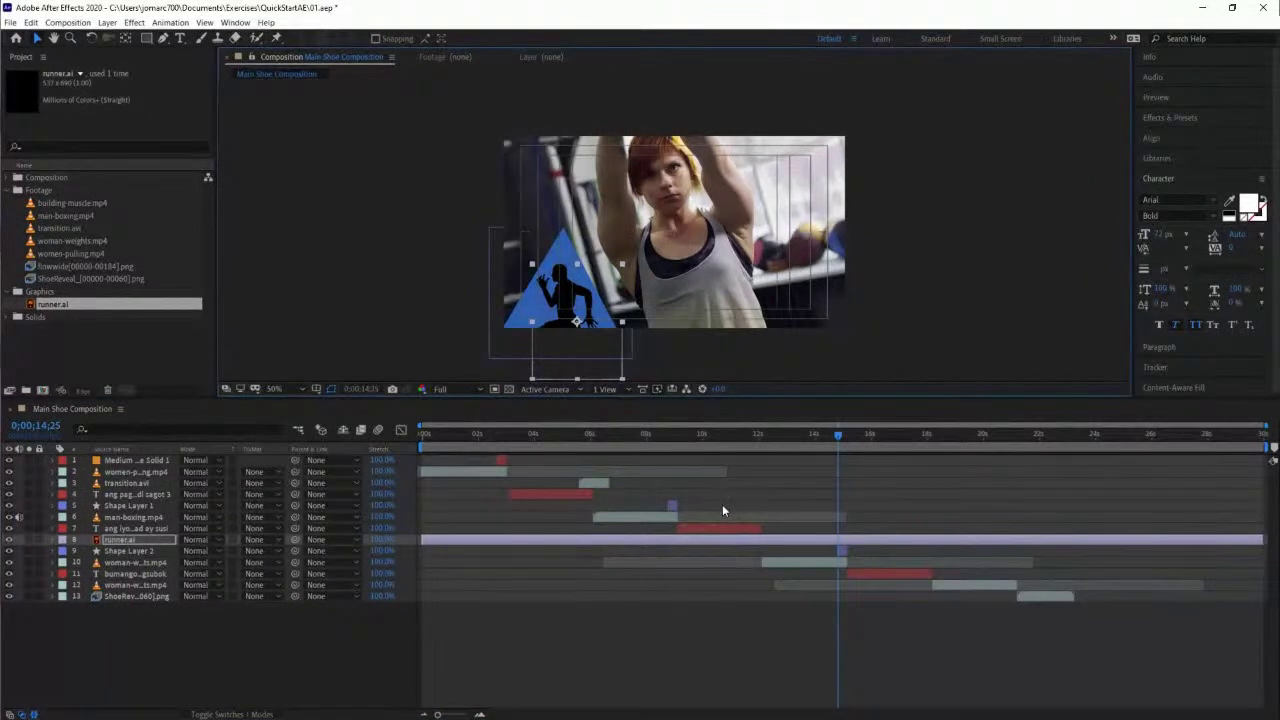
left_click(828, 545)
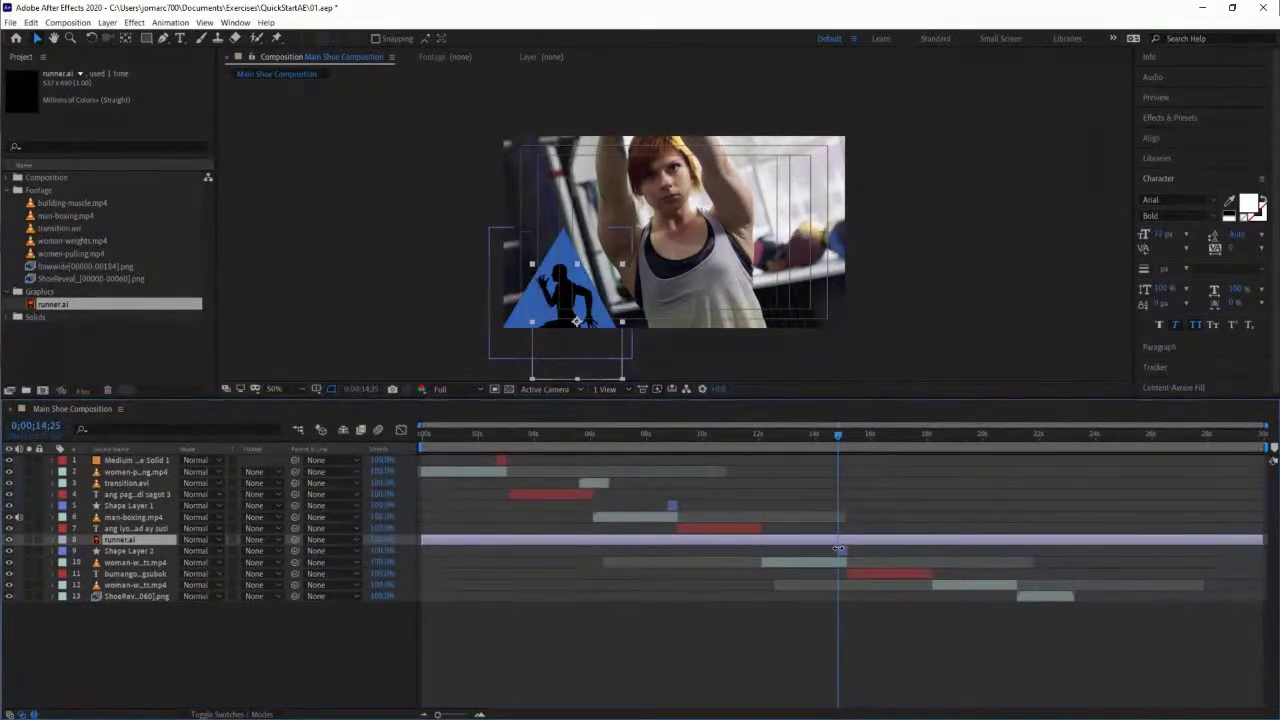
key("alt+bracketleft")
left_click_drag(838, 437, 847, 438)
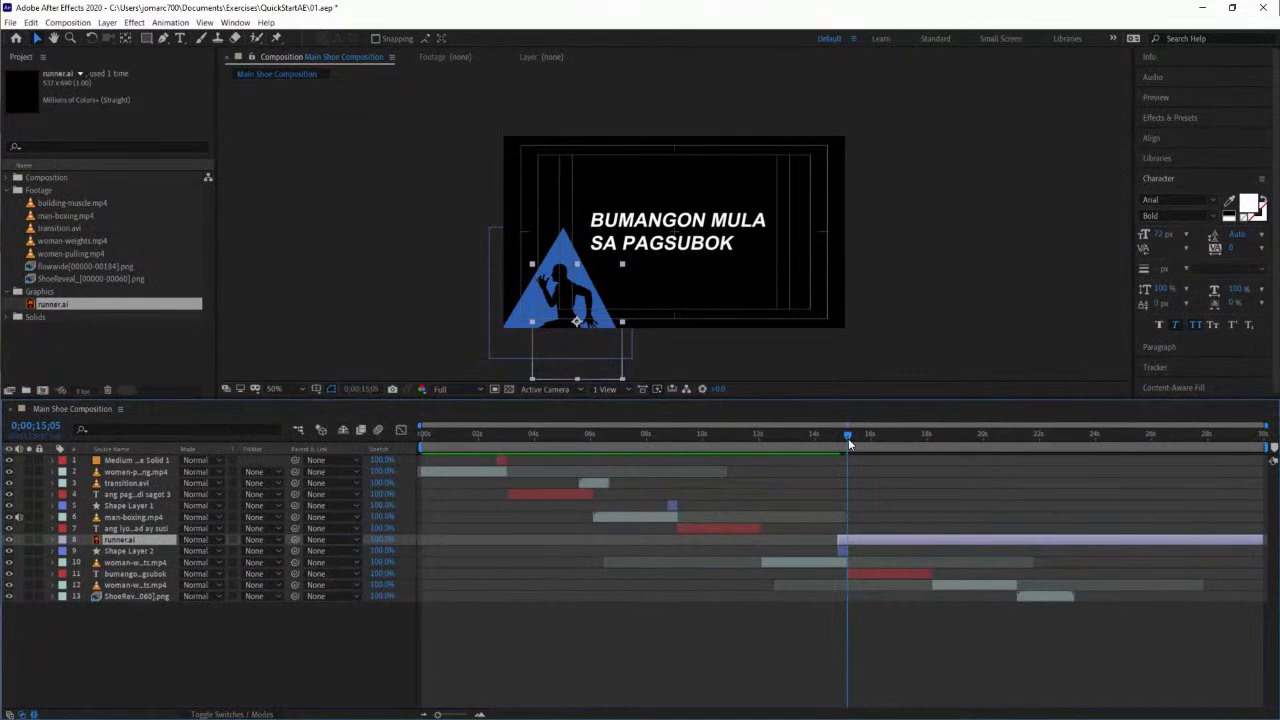
key("alt+bracketright")
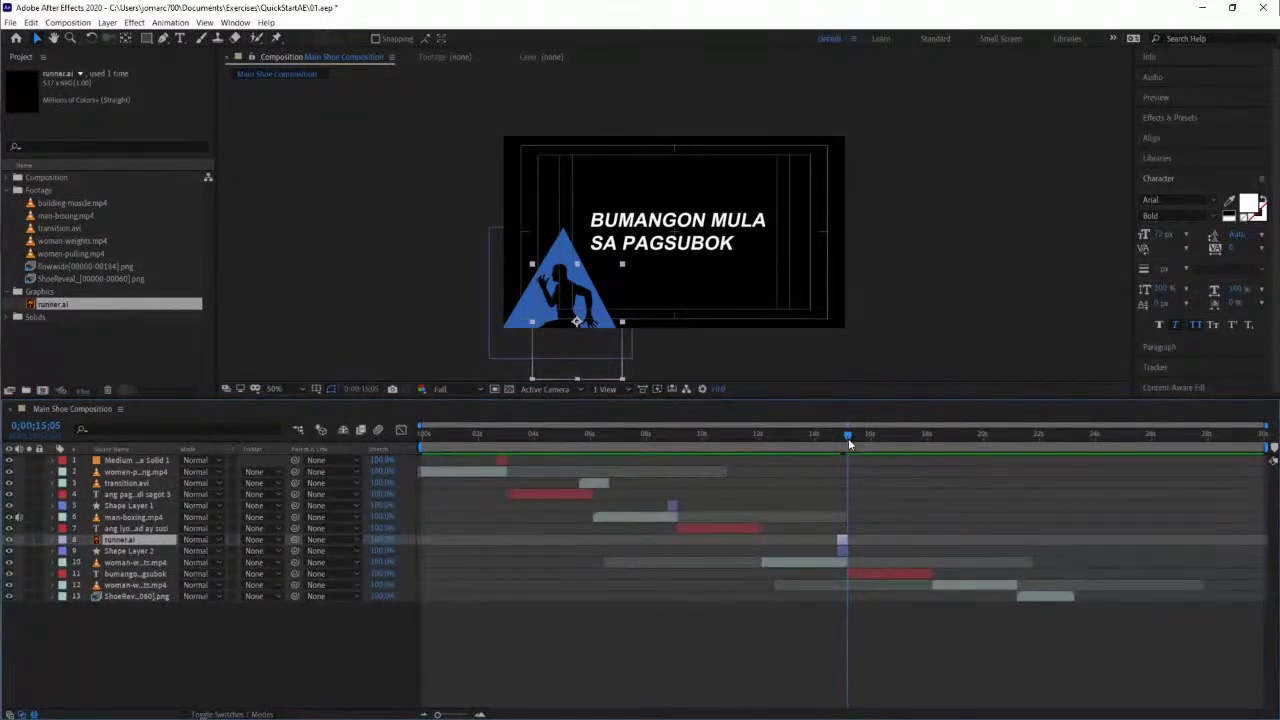
mouse_move(847, 437)
left_mouse_down()
mouse_move(826, 434)
mouse_move(860, 439)
left_mouse_up()
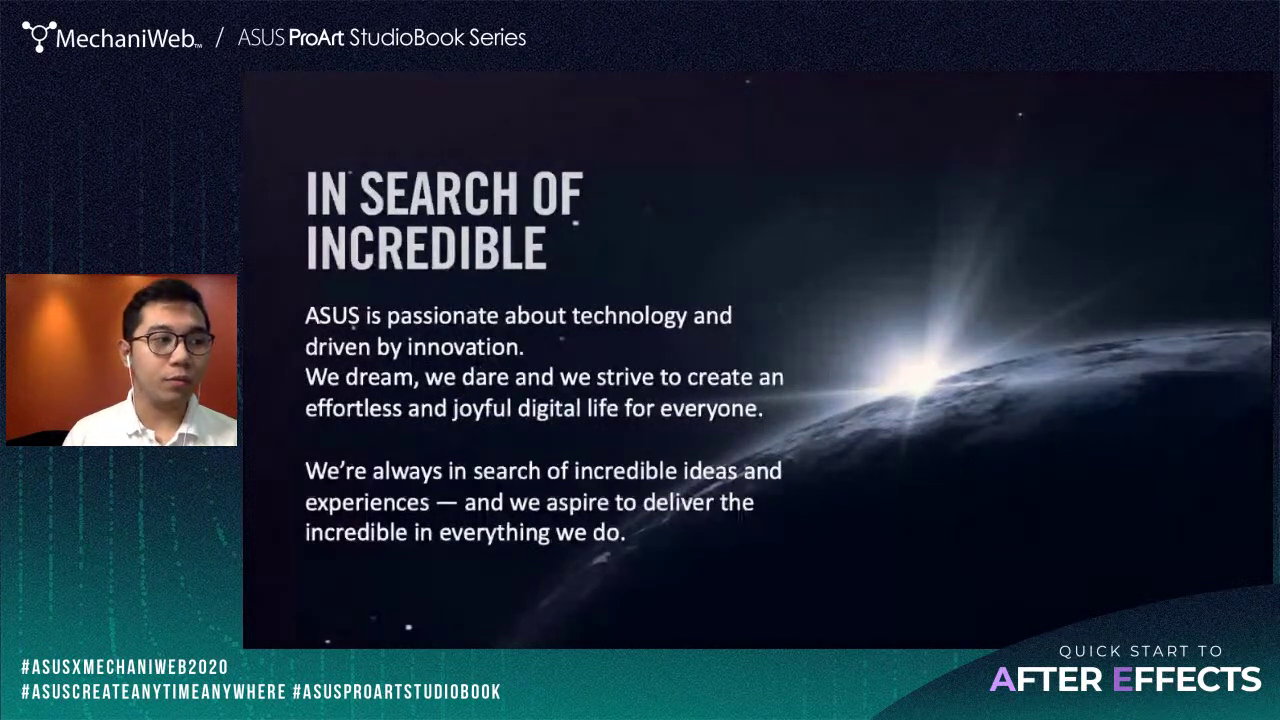
Advance from the In Search of Incredible slide to the ASUS Expert Series video.
key("Right")
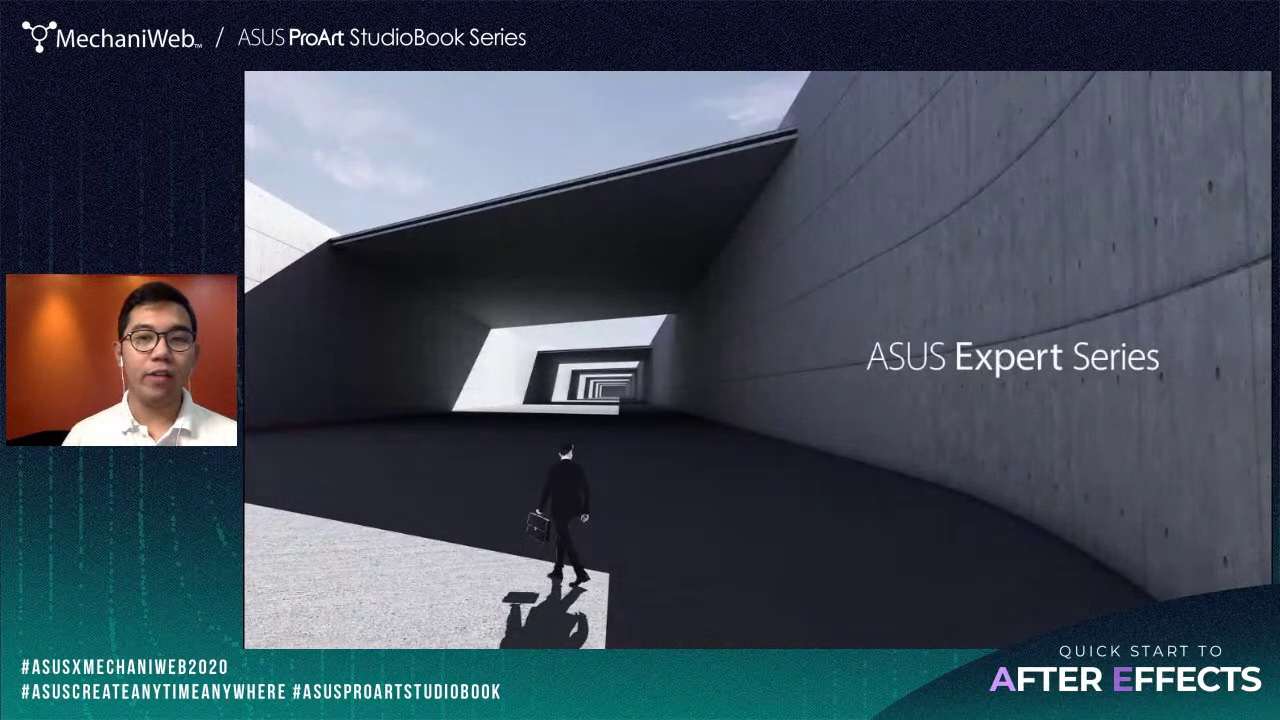
Advance to the Worldwide achievement slide listing 57,156 awards won since 2001.
key("Right")
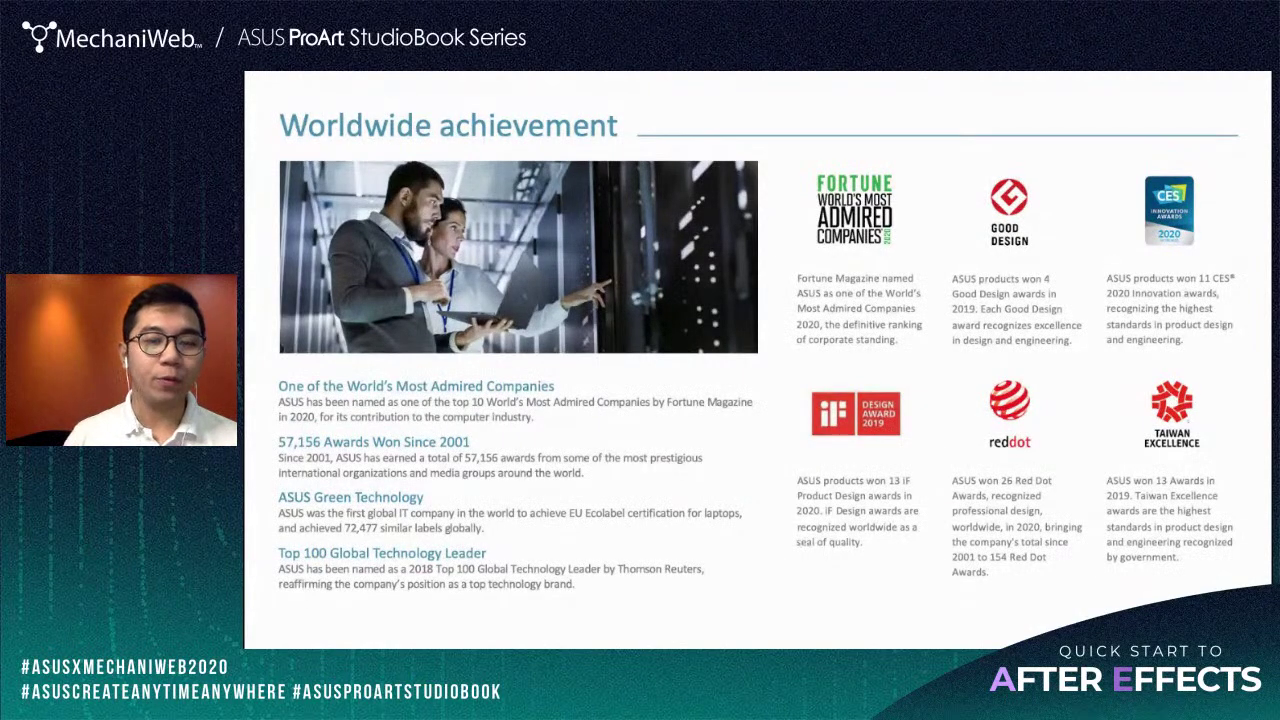
Step through the Business-grade reliability, quality and 3 Years Warranty slides to ASUS ExpertBook Series.
key("Right")
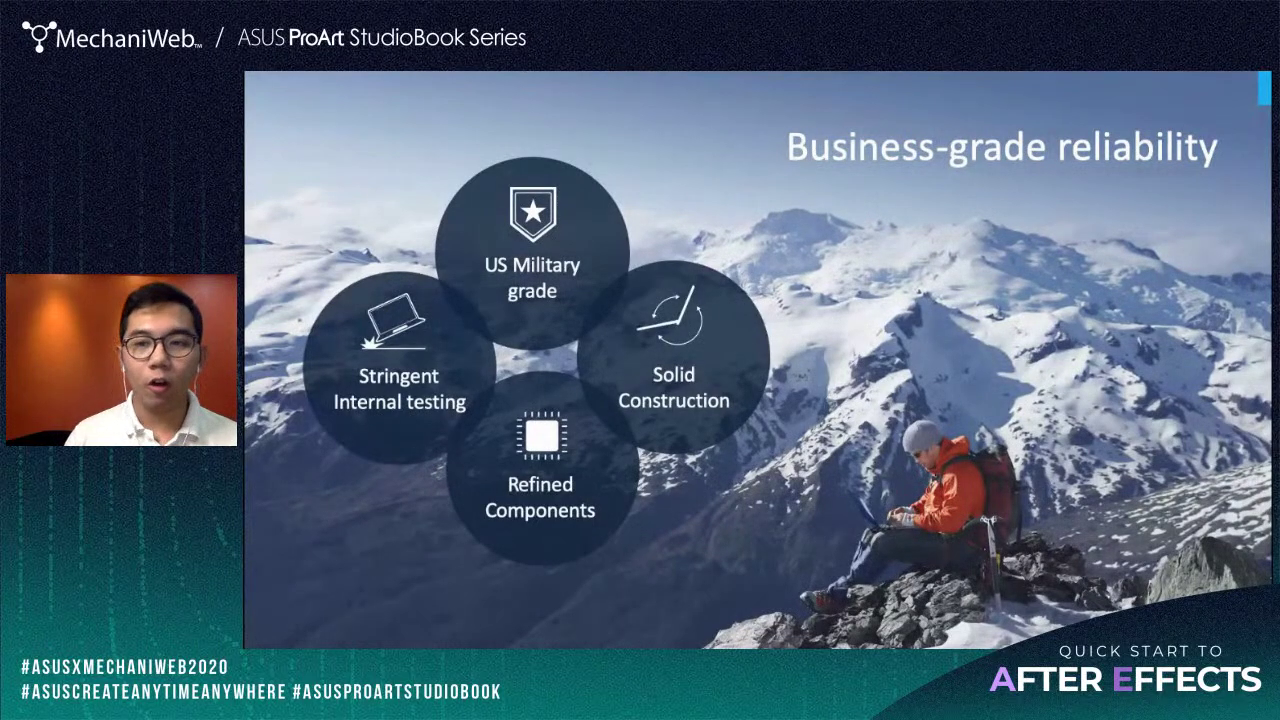
key("Right")
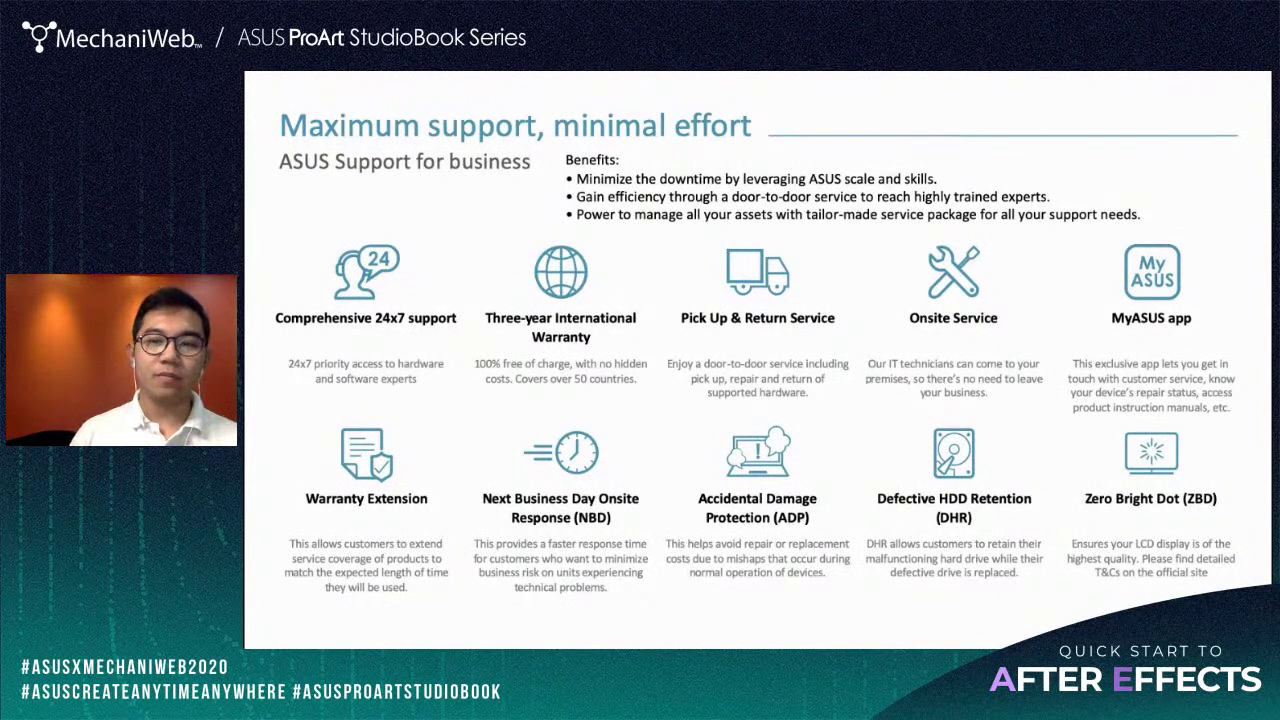
key("Right")
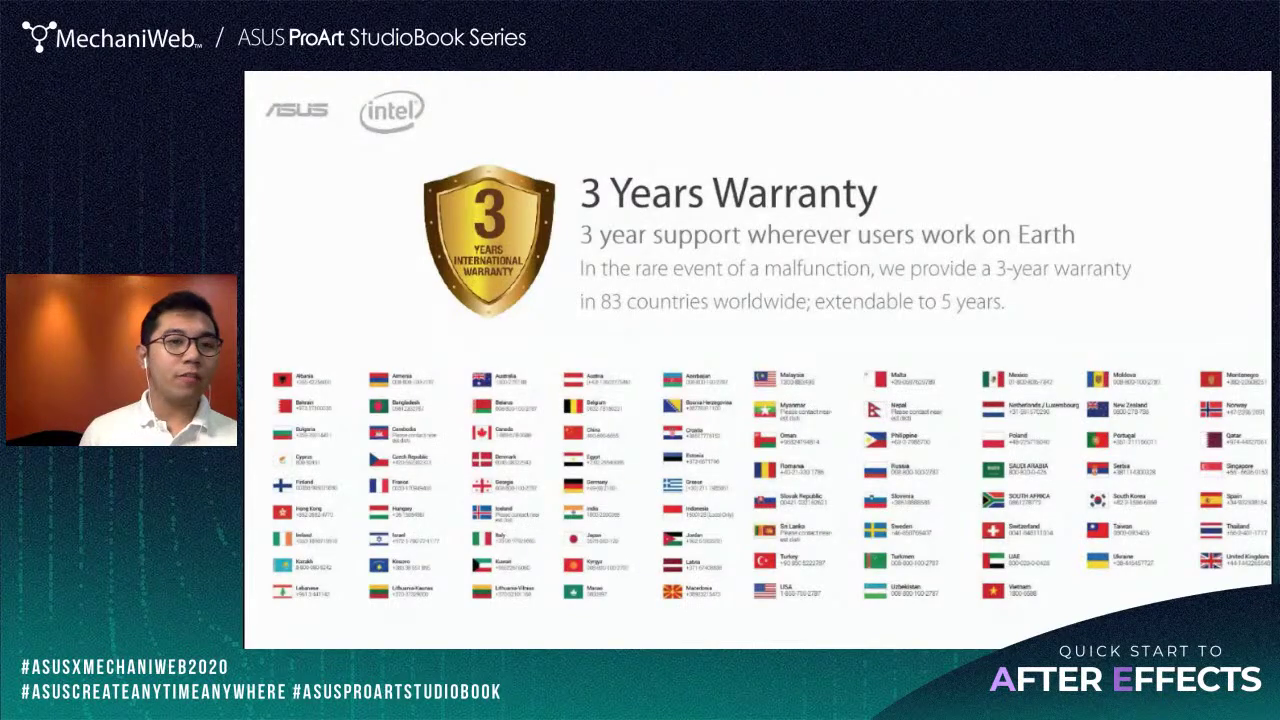
key("Right")
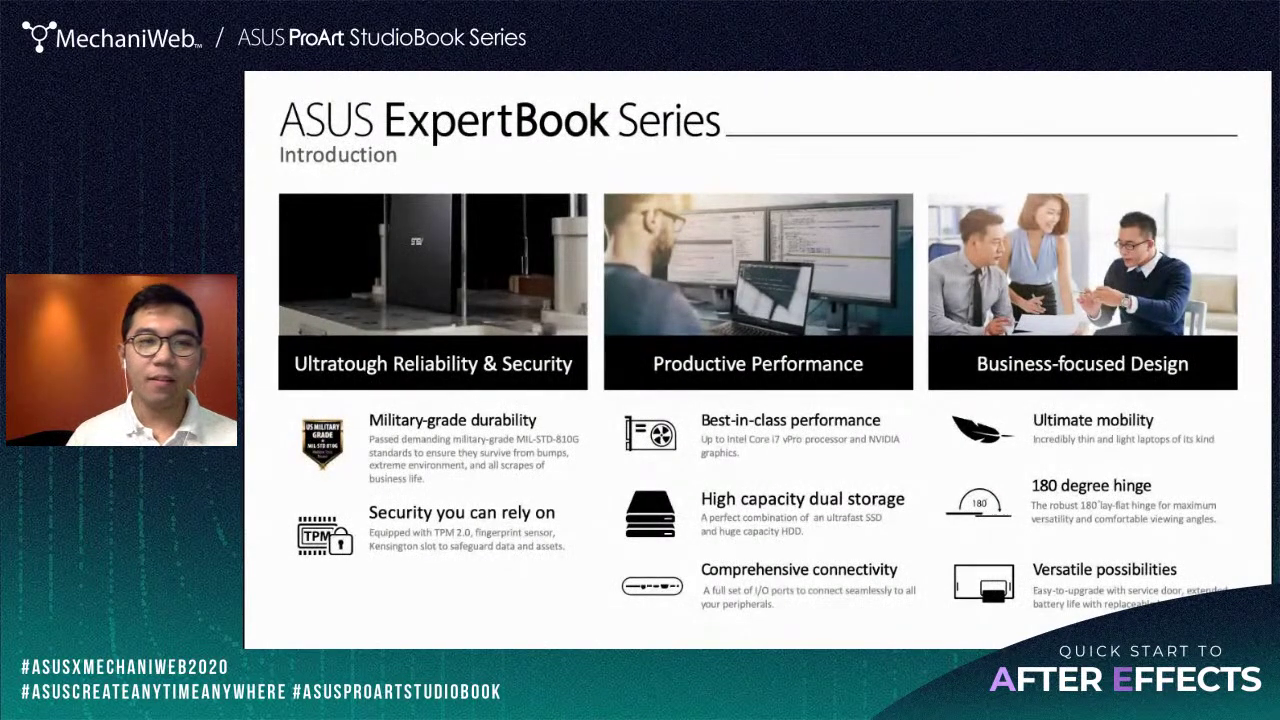
Advance to the ASUS ExpertCenter Series slide, then on to the next product slide.
key("Right")
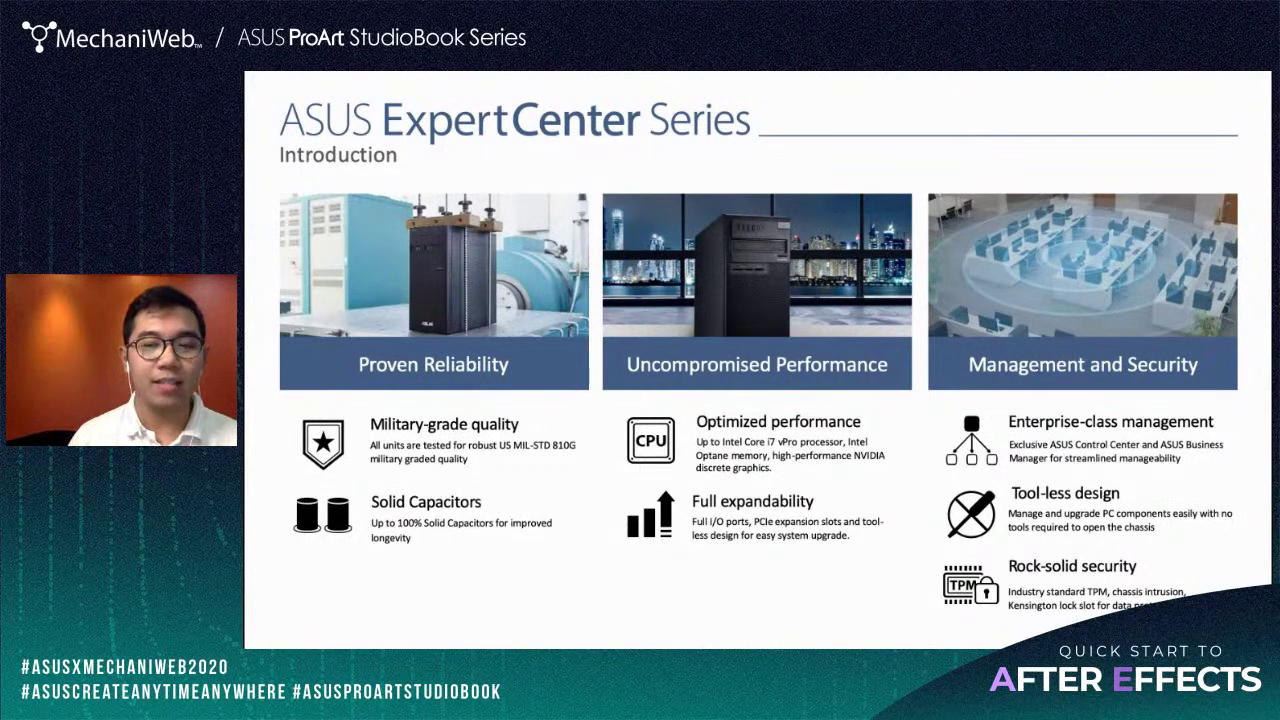
key("Right")
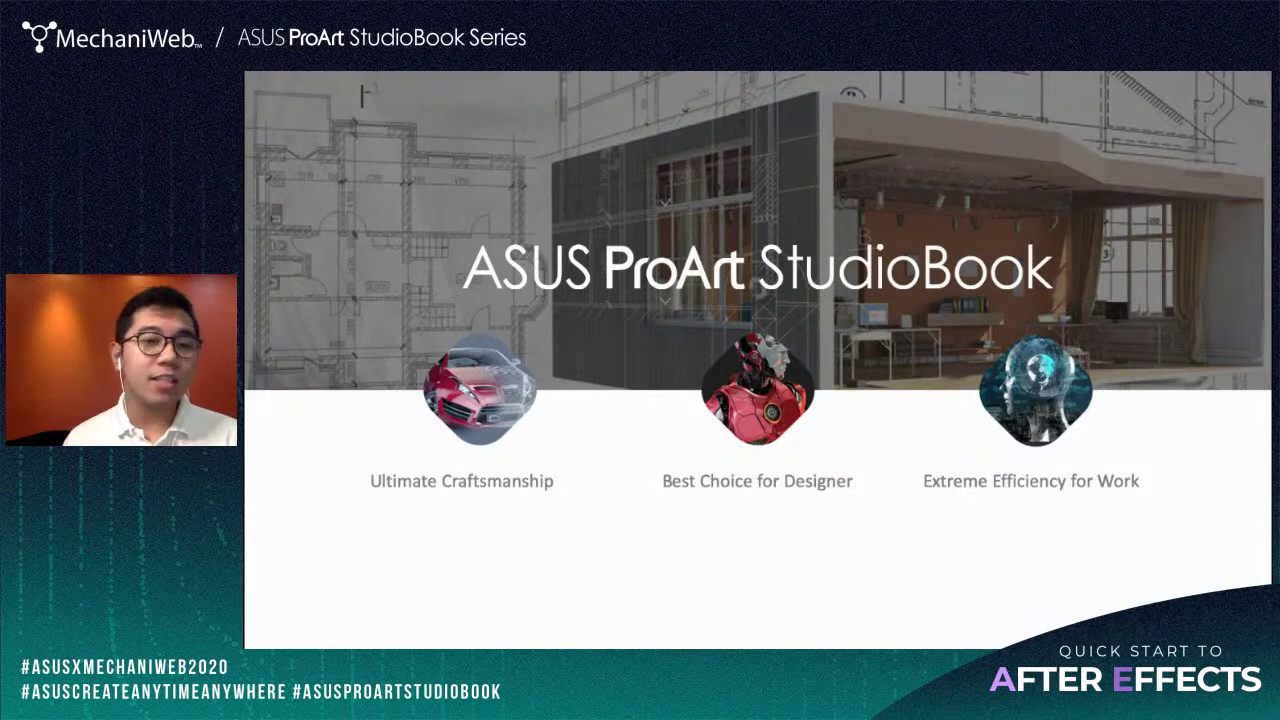
Advance the slideshow from the Zen AiO Series slide to the ProArt StudioBook introduction slide.
key("Right")
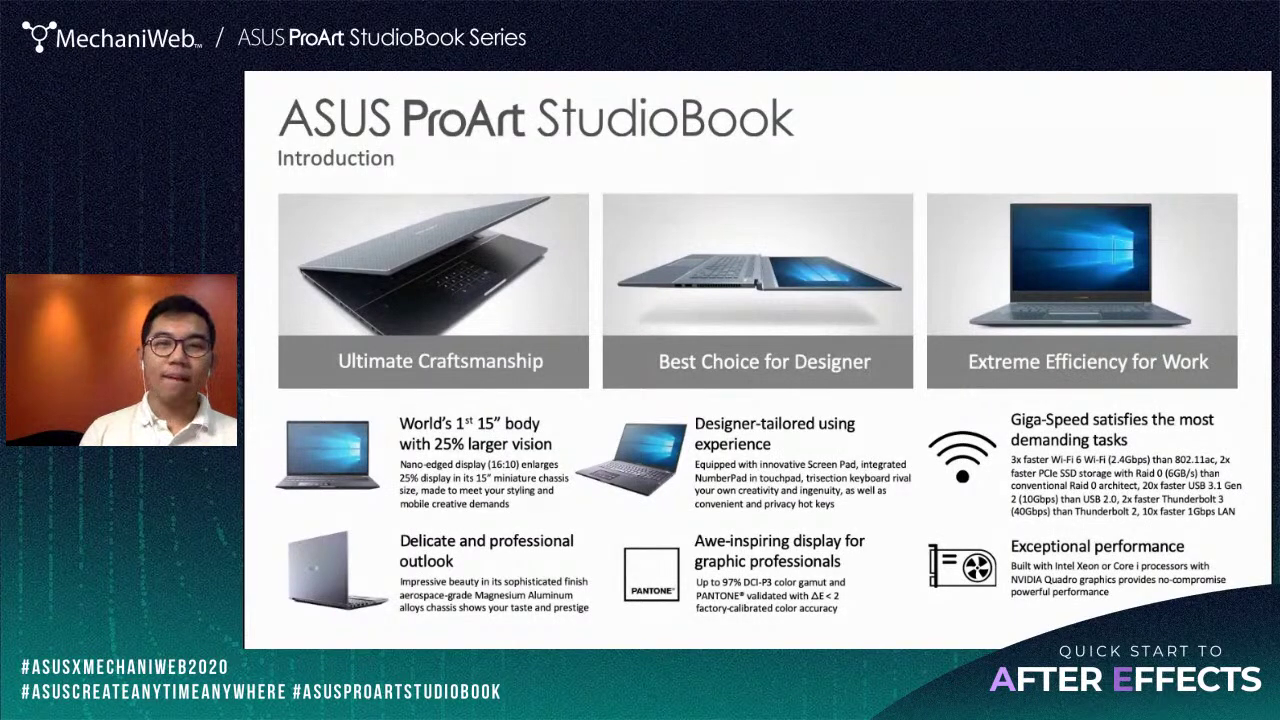
Advance to the ProArt StudioBook Series lineup slide listing Pro 17, Pro 15, One and StudioBook 15.
key("Right")
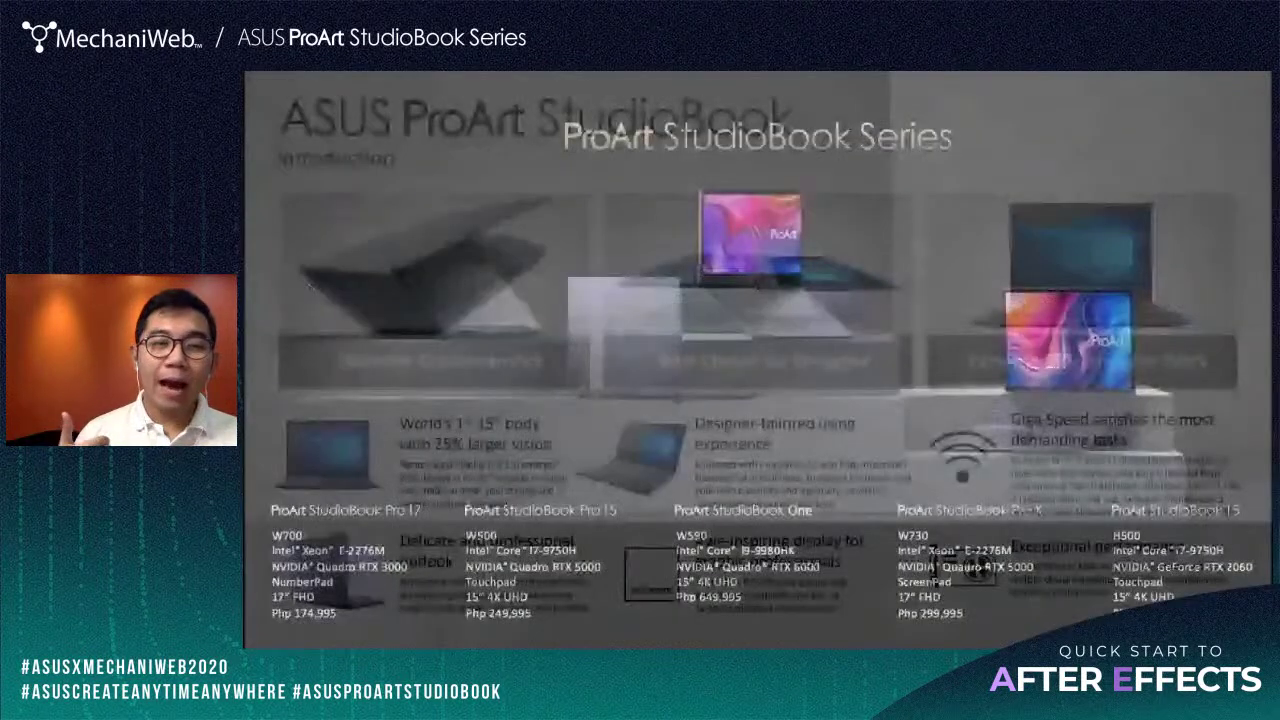
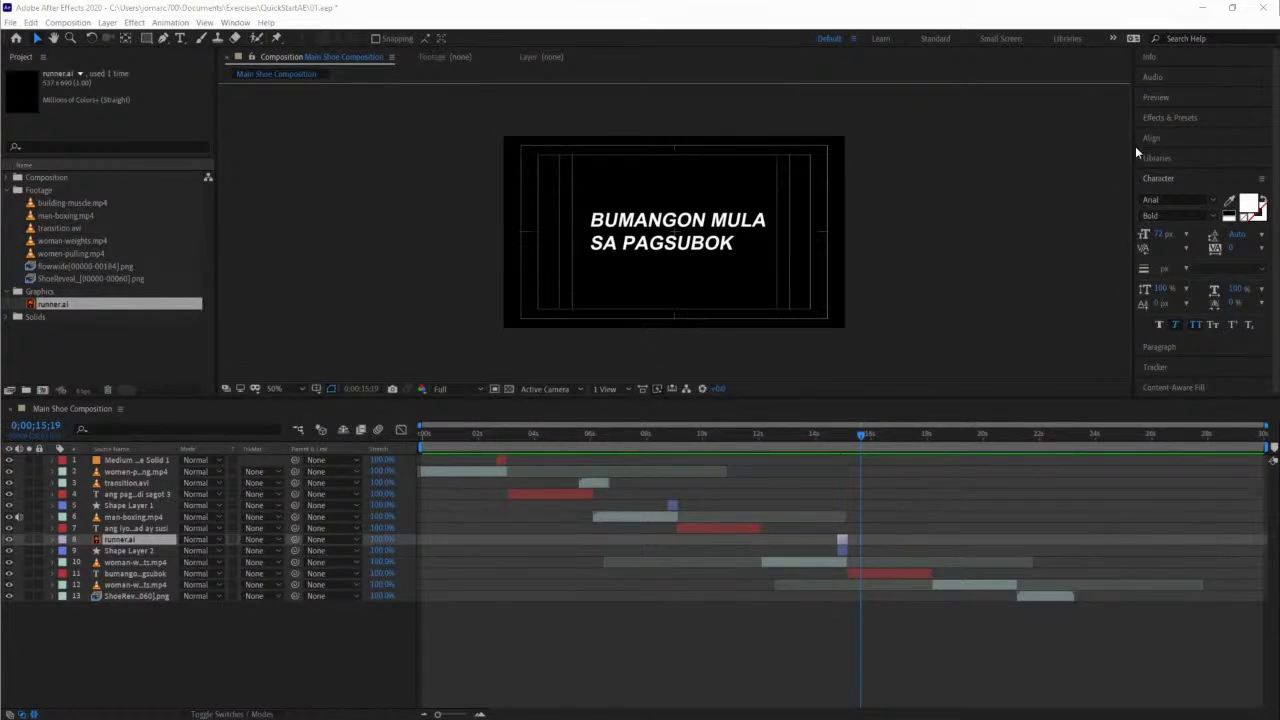
Expand Effects & Presets and select the women-pulling.mp4 layer, previewing frames near 3 seconds.
left_click(1213, 119)
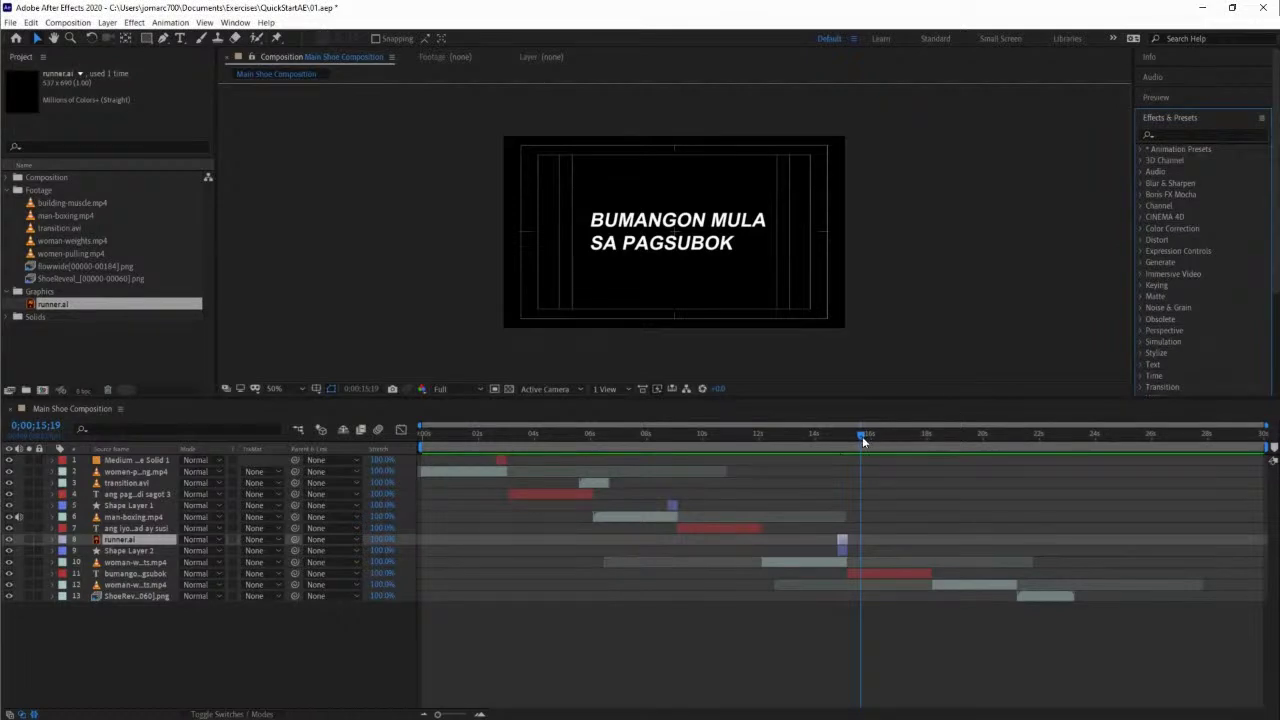
left_click_drag(860, 435, 490, 437)
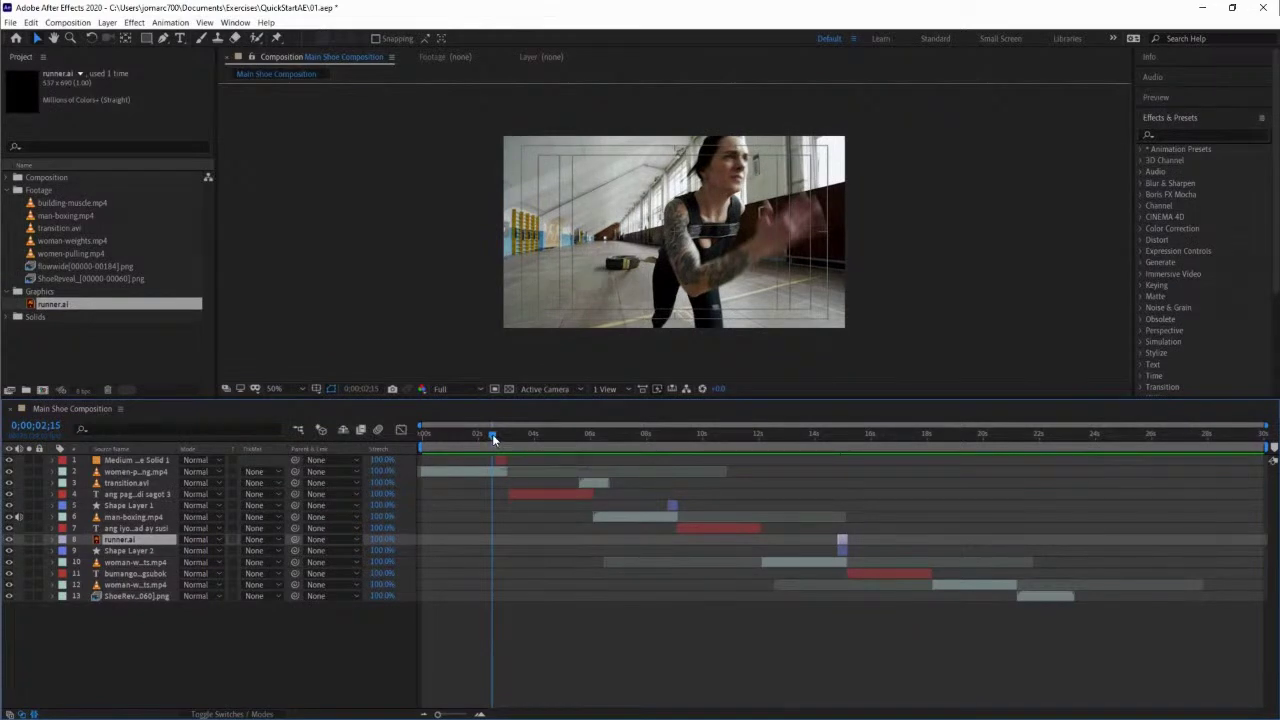
left_click_drag(492, 434, 473, 434)
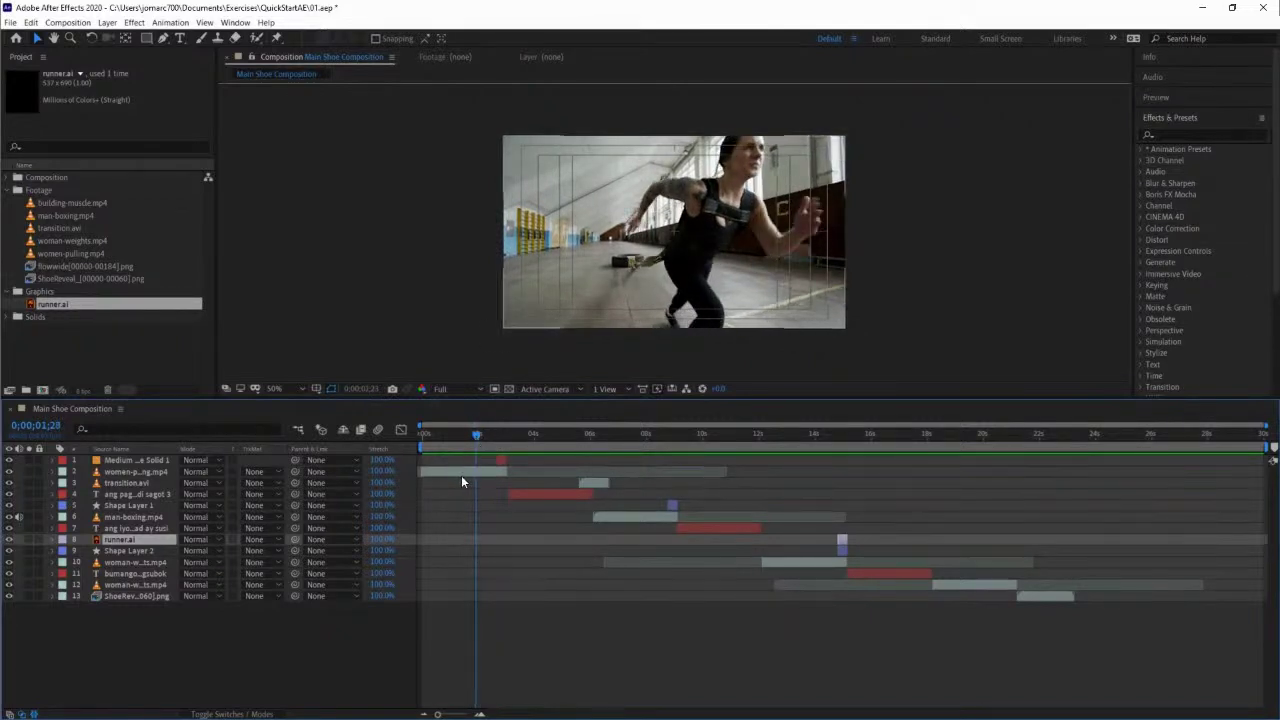
left_click(462, 473)
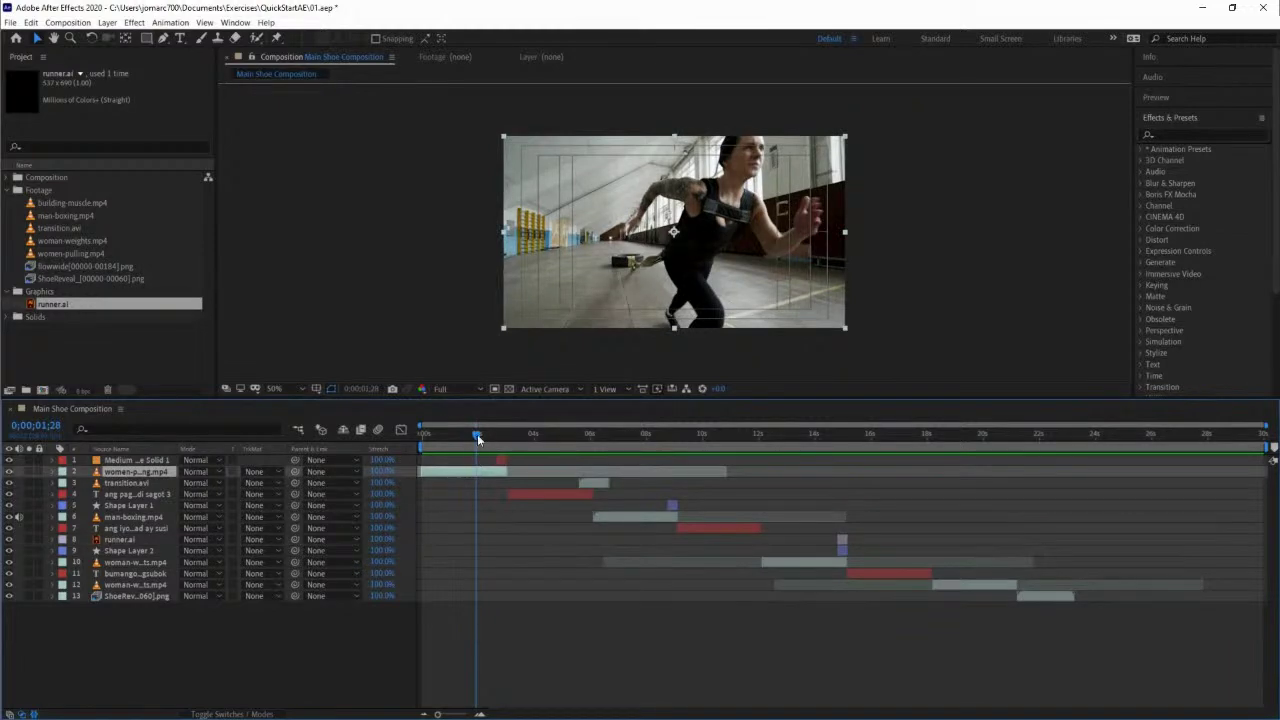
left_click_drag(481, 435, 505, 442)
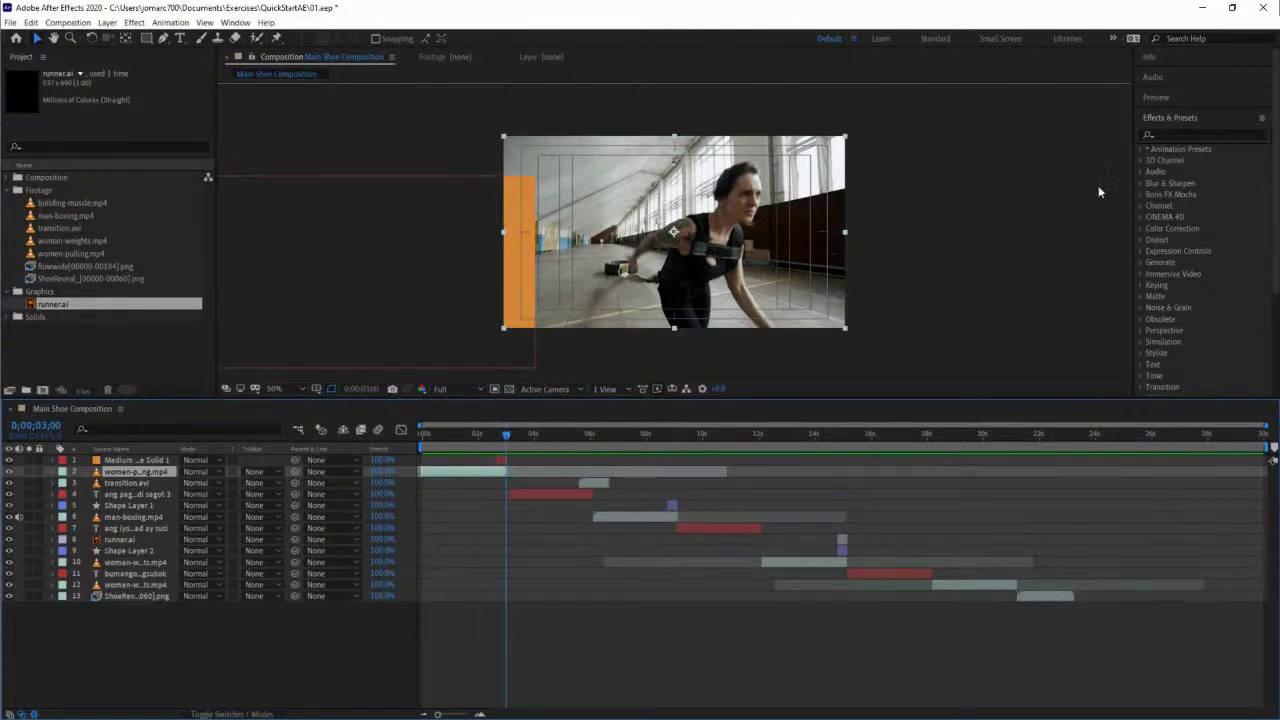
left_click(1184, 134)
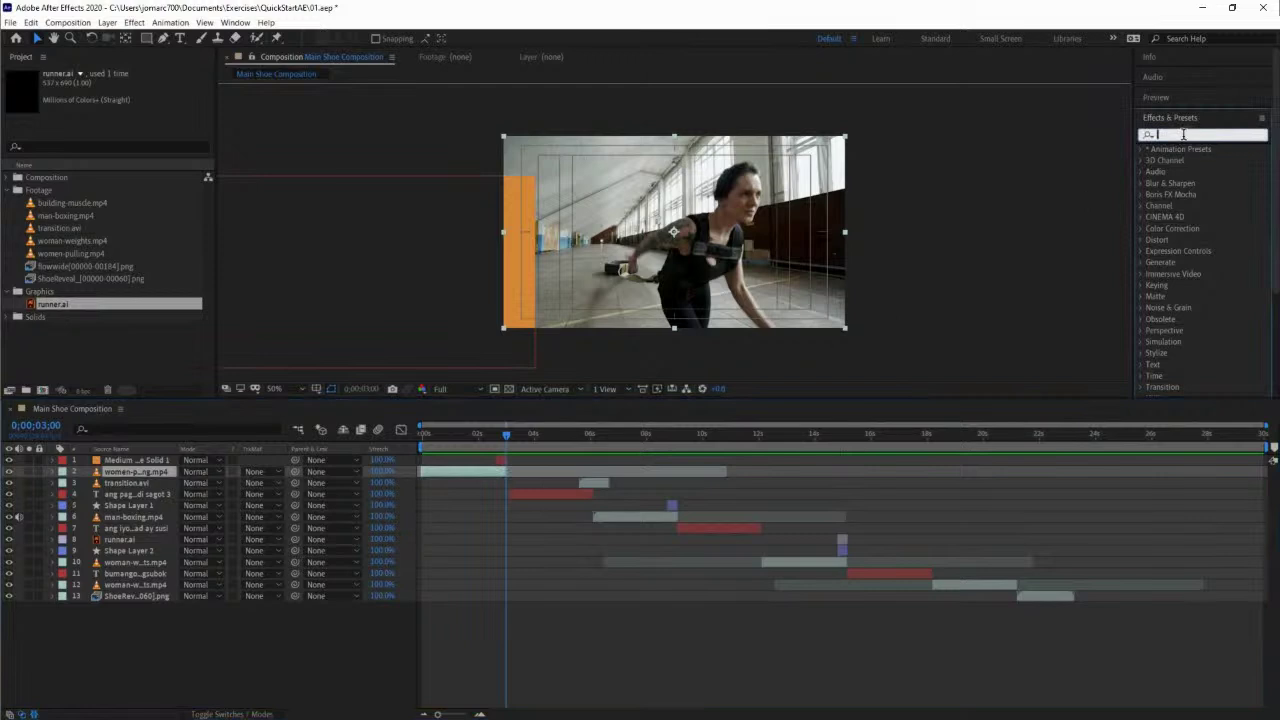
Search presets for 'bad' and apply Bad TV 1 - warp to women-pulling.mp4.
type("b")
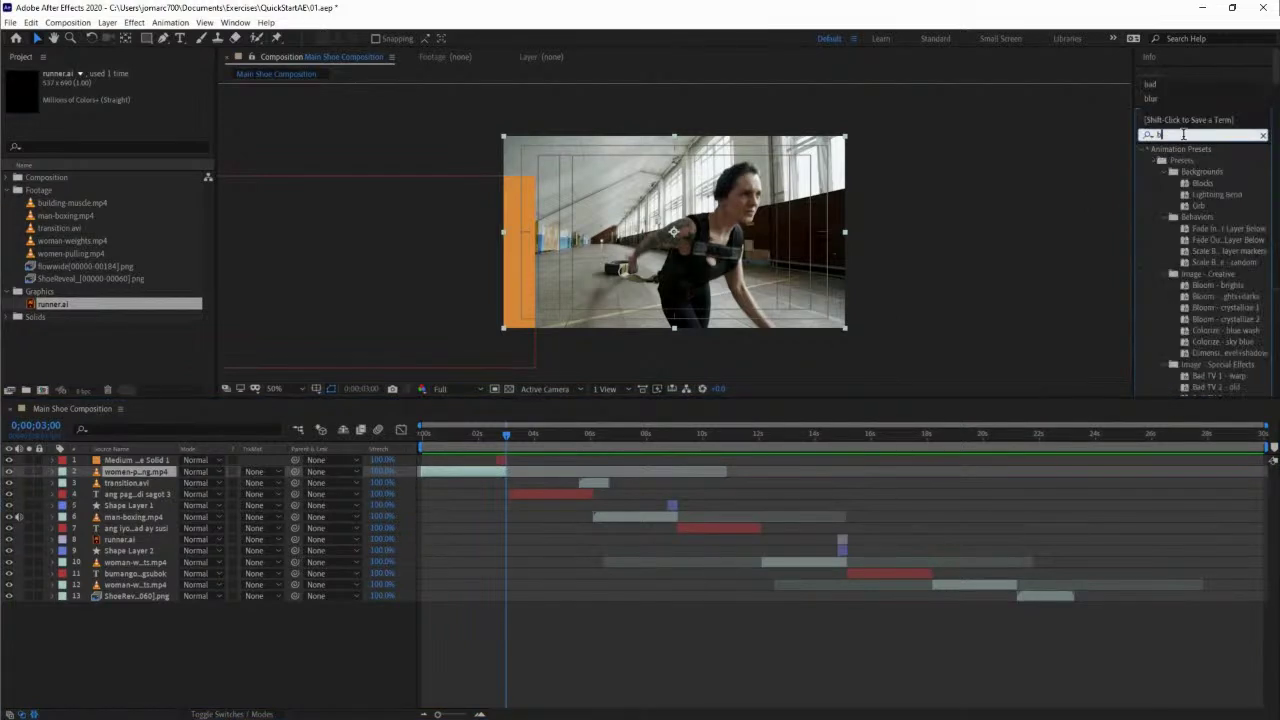
key("Return")
type("ad")
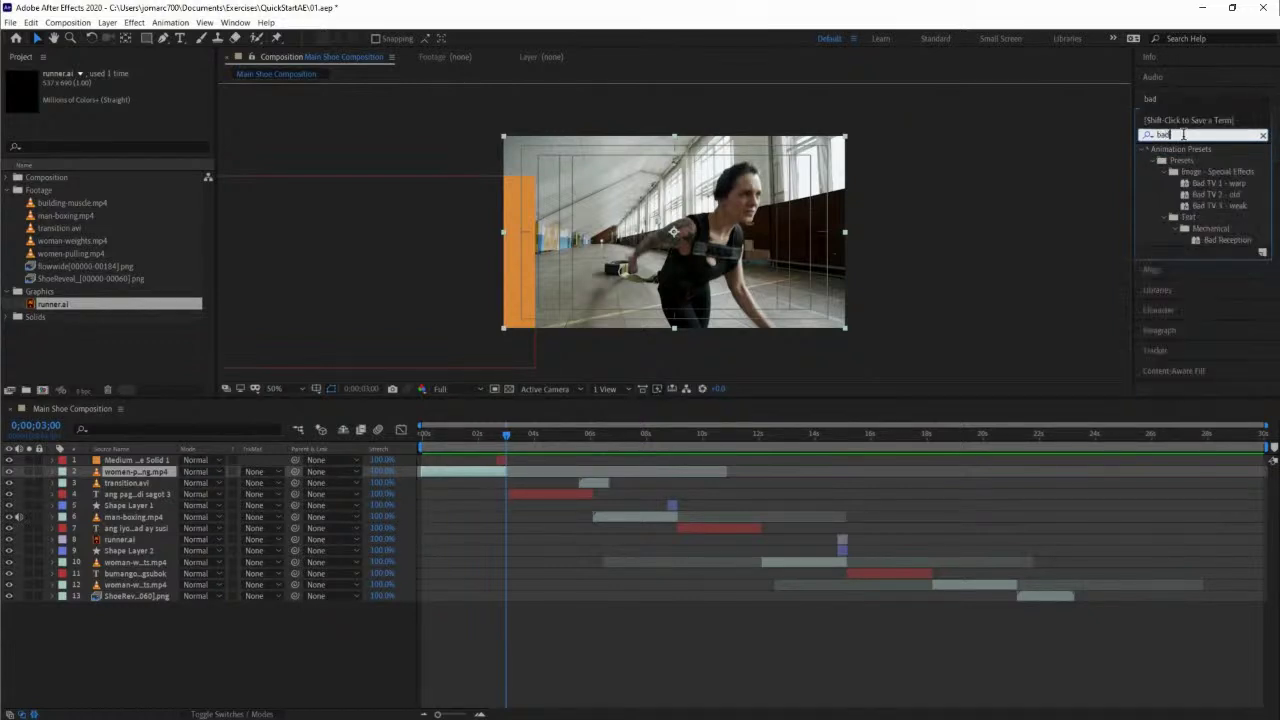
key("Return")
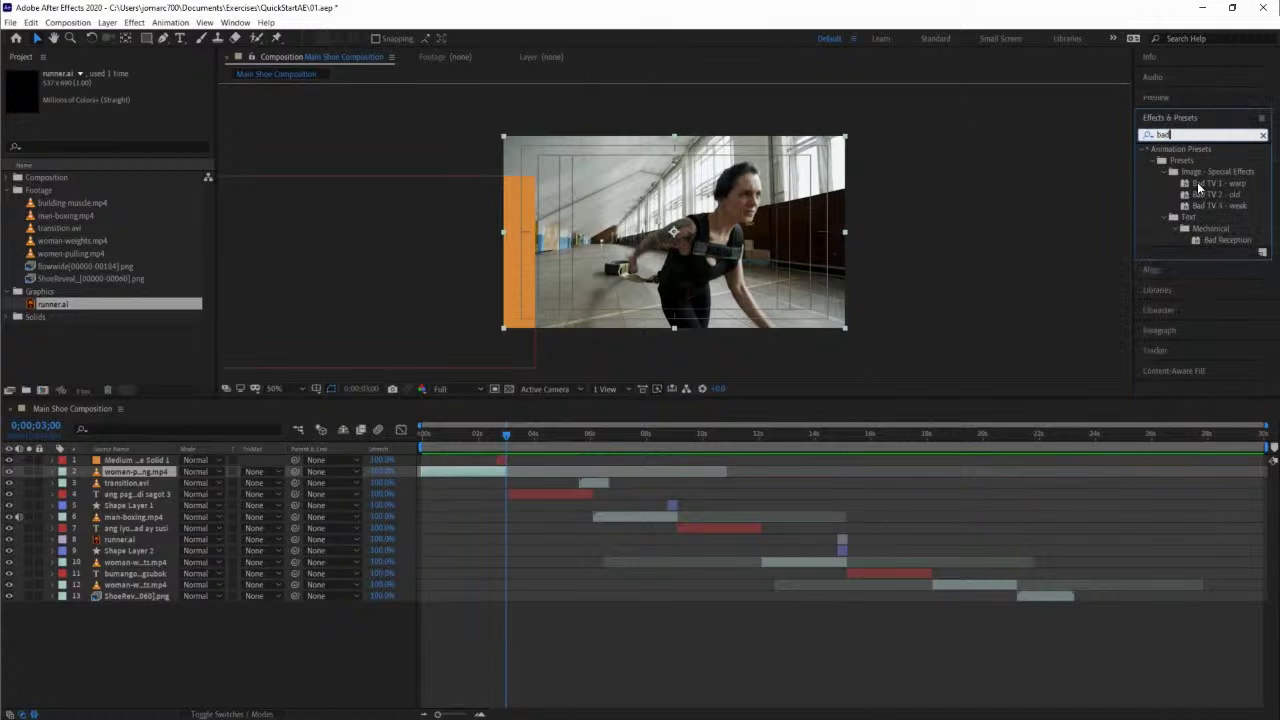
left_click(1199, 185)
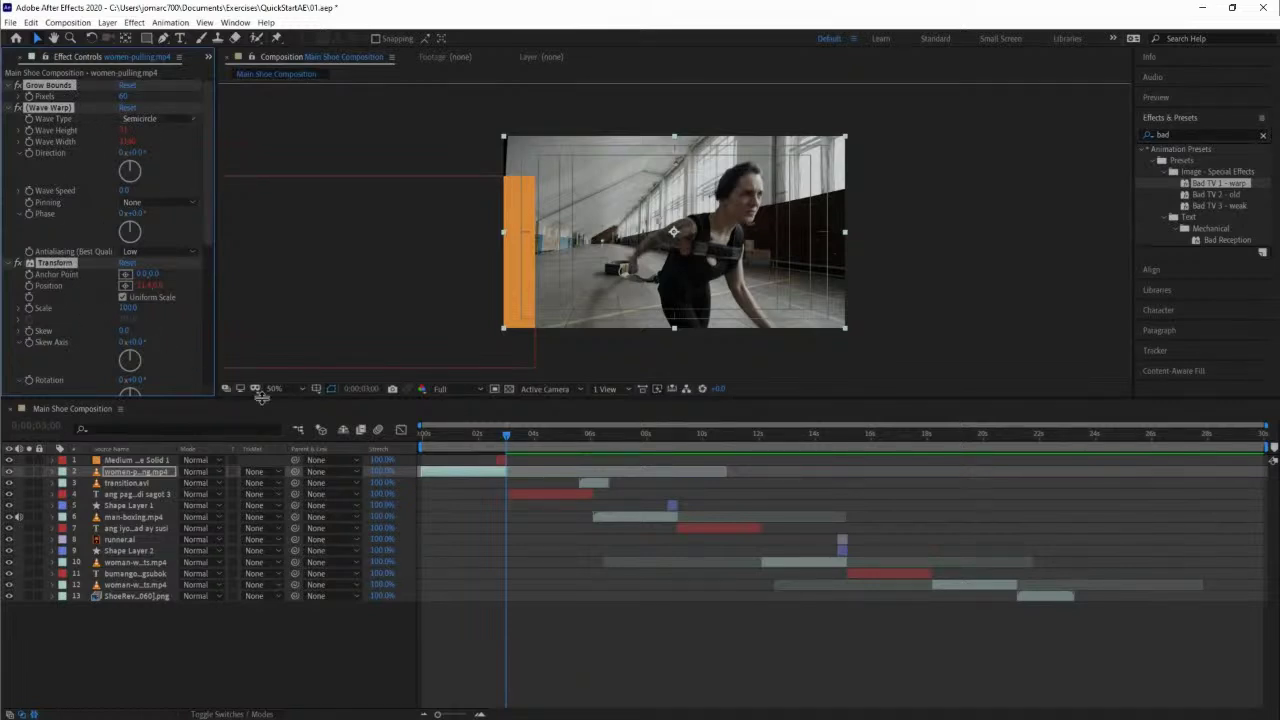
Put the playhead at exactly 0;00;02;00 by entering +100 as the current time.
left_click_drag(433, 433, 489, 446)
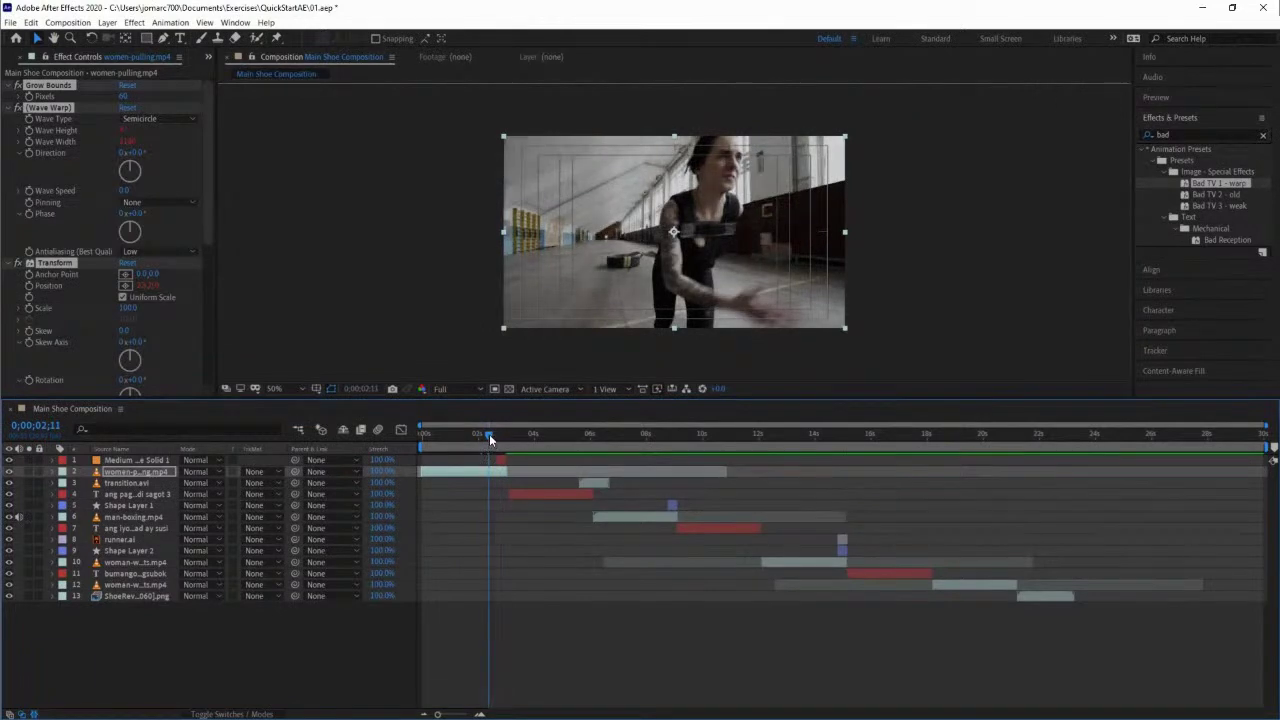
left_click_drag(488, 435, 505, 438)
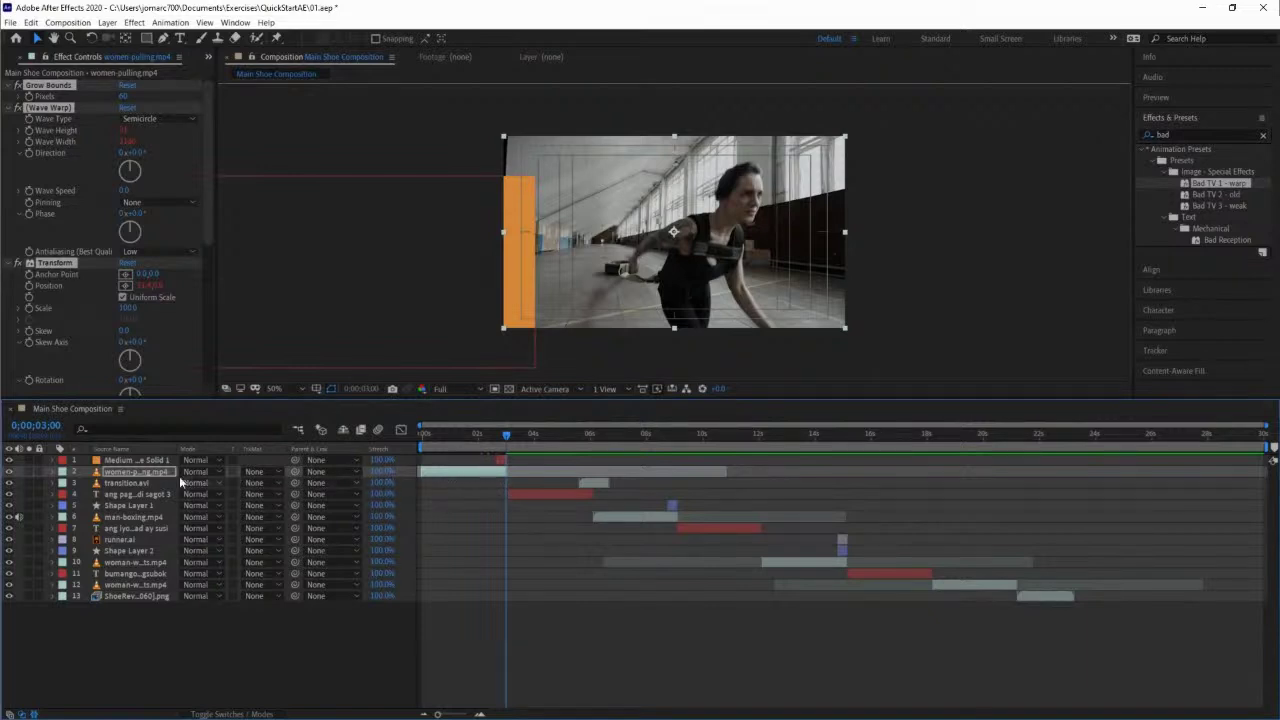
left_click(44, 430)
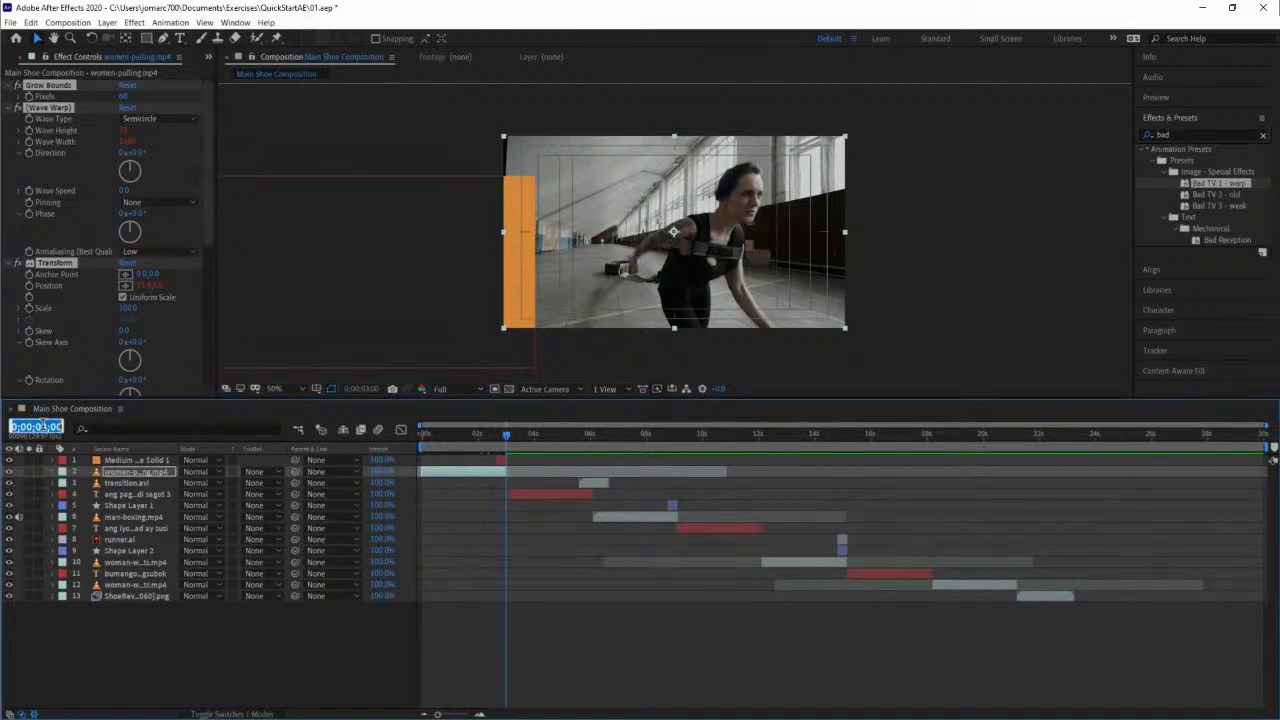
key("BackSpace")
type("+100")
key("Return")
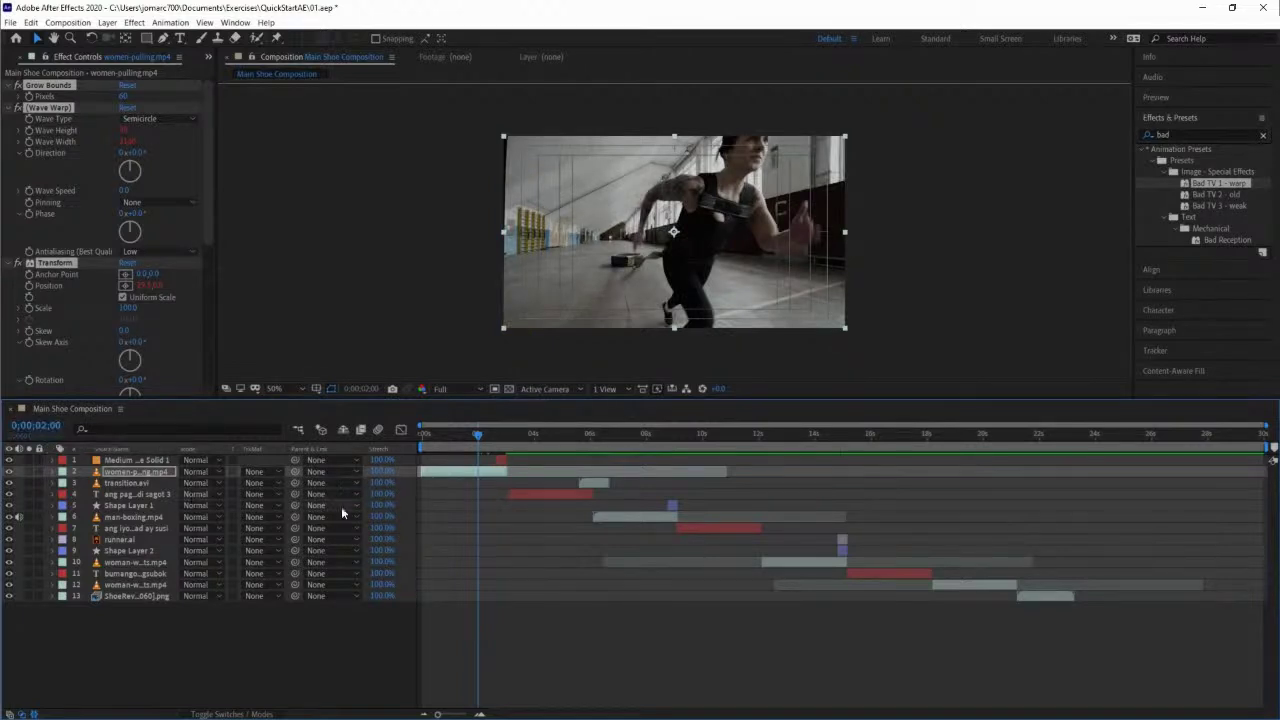
left_click(458, 473)
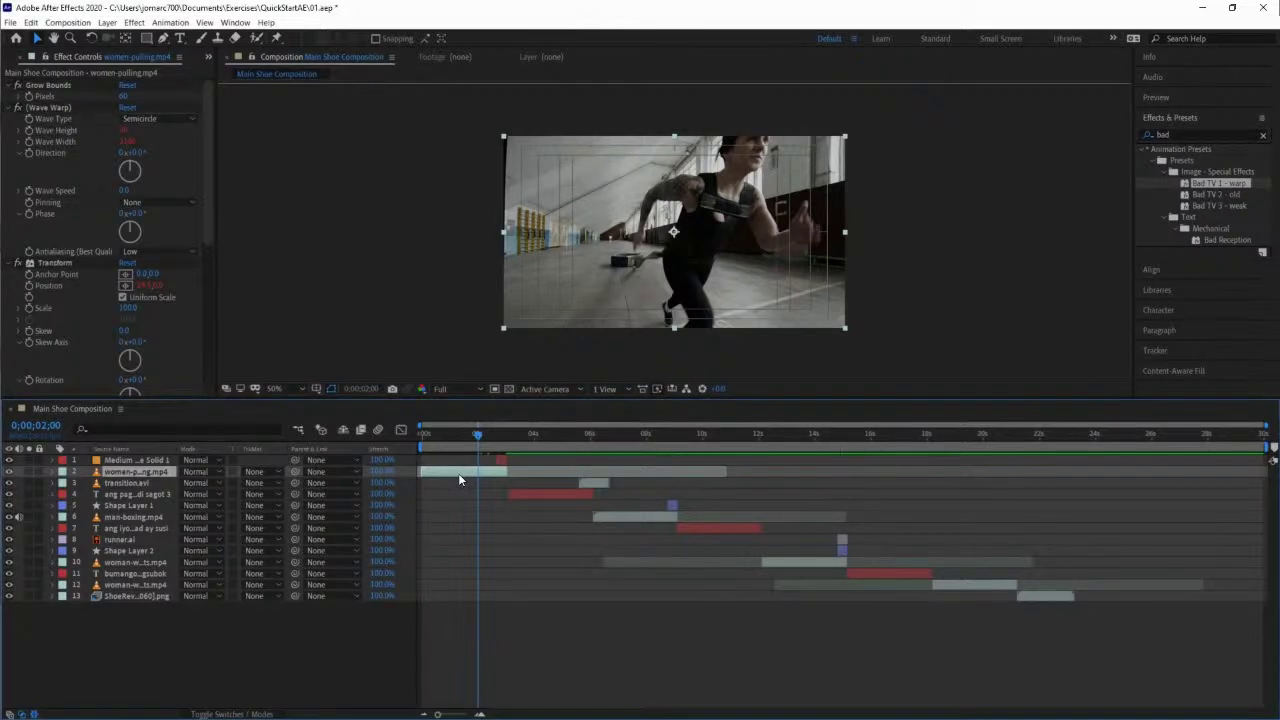
Split women-pulling.mp4 at 2 seconds and delete Grow Bounds, Wave Warp and Transform from the first part.
key("ctrl+shift+d")
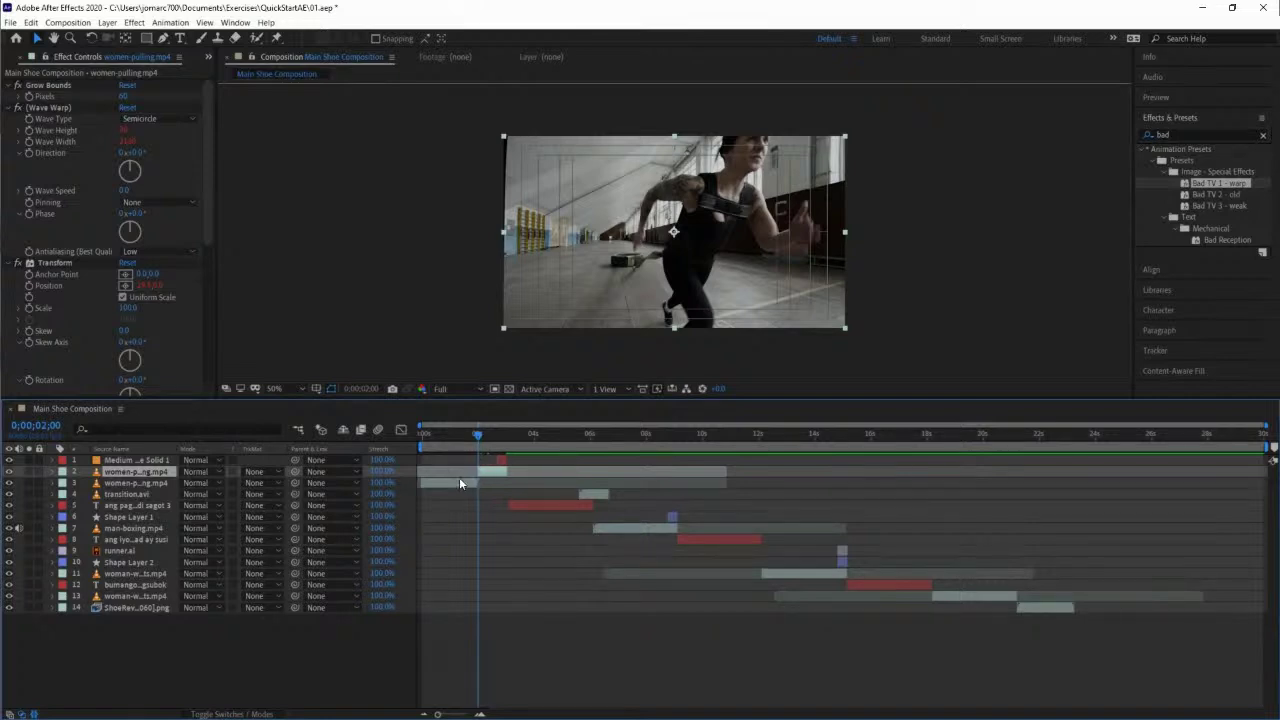
left_click(451, 485)
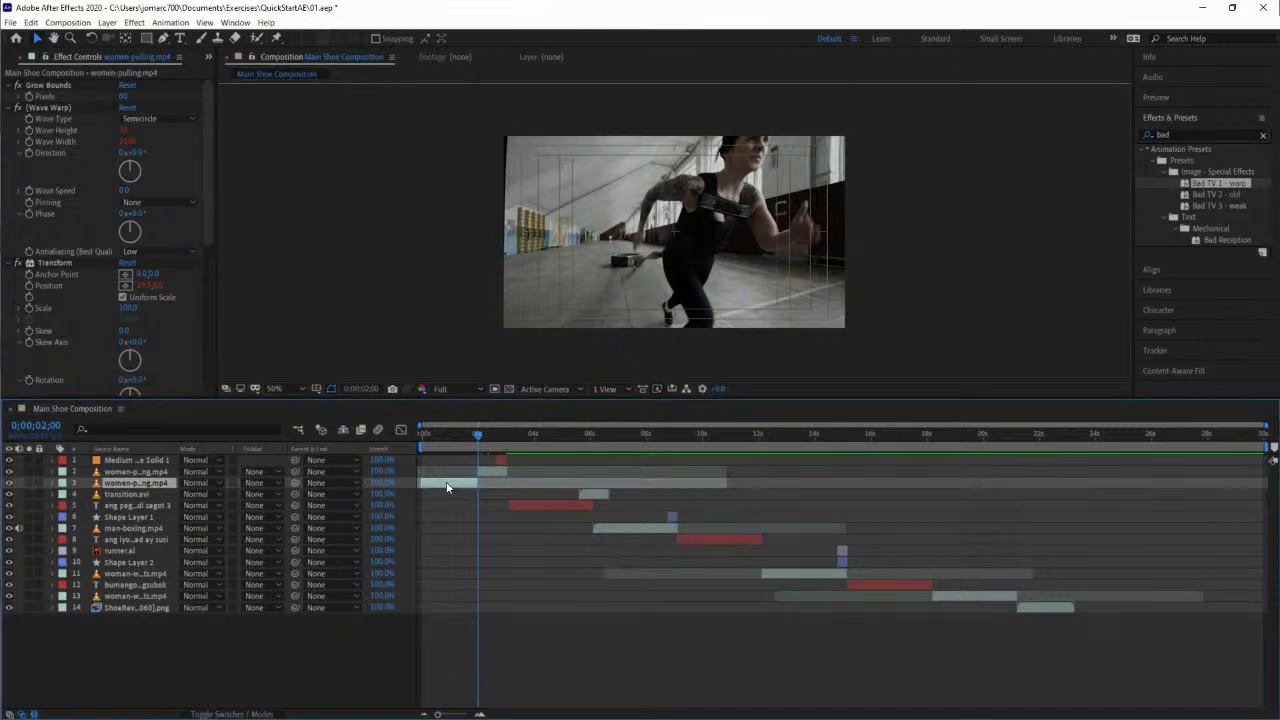
left_click(90, 84)
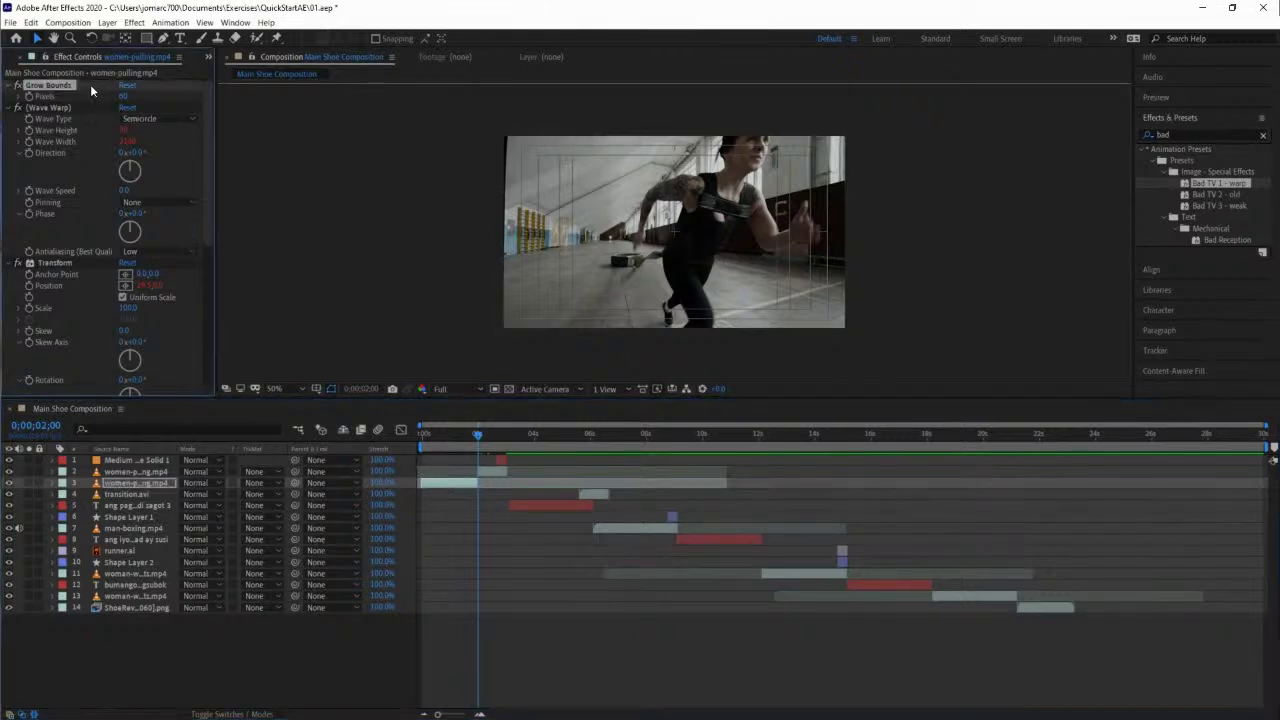
key("ctrl+a")
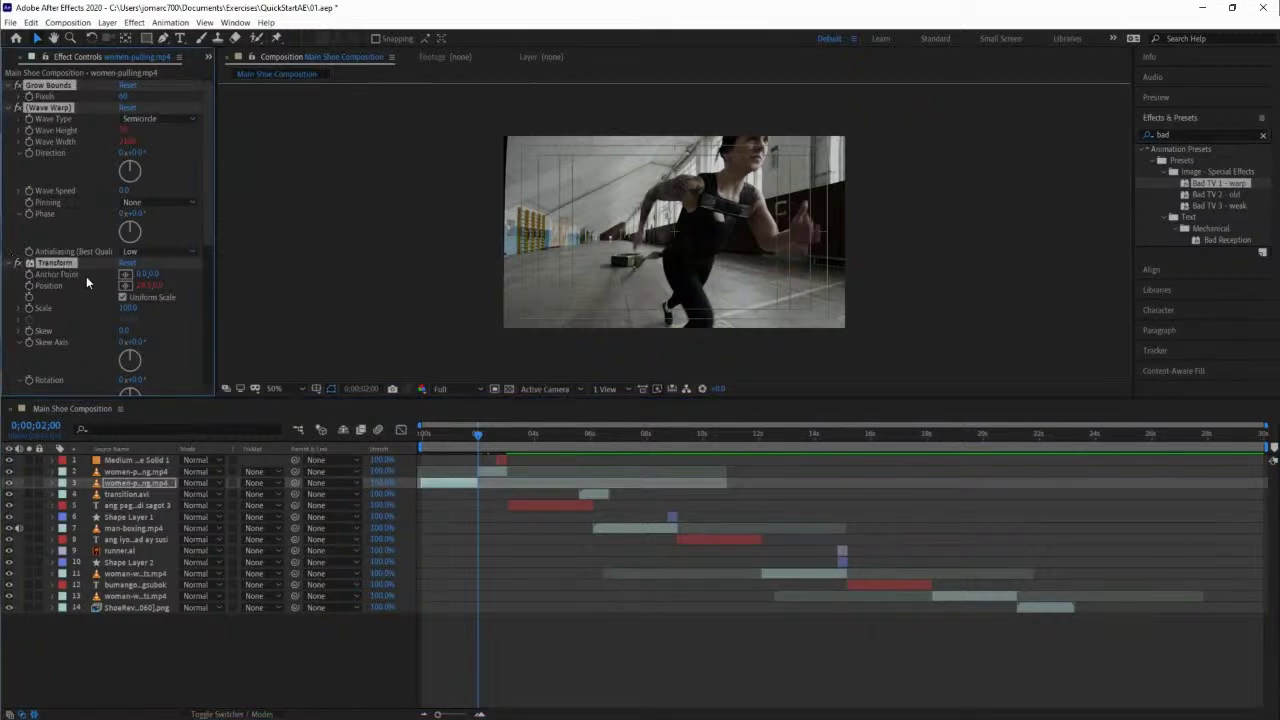
key("Delete")
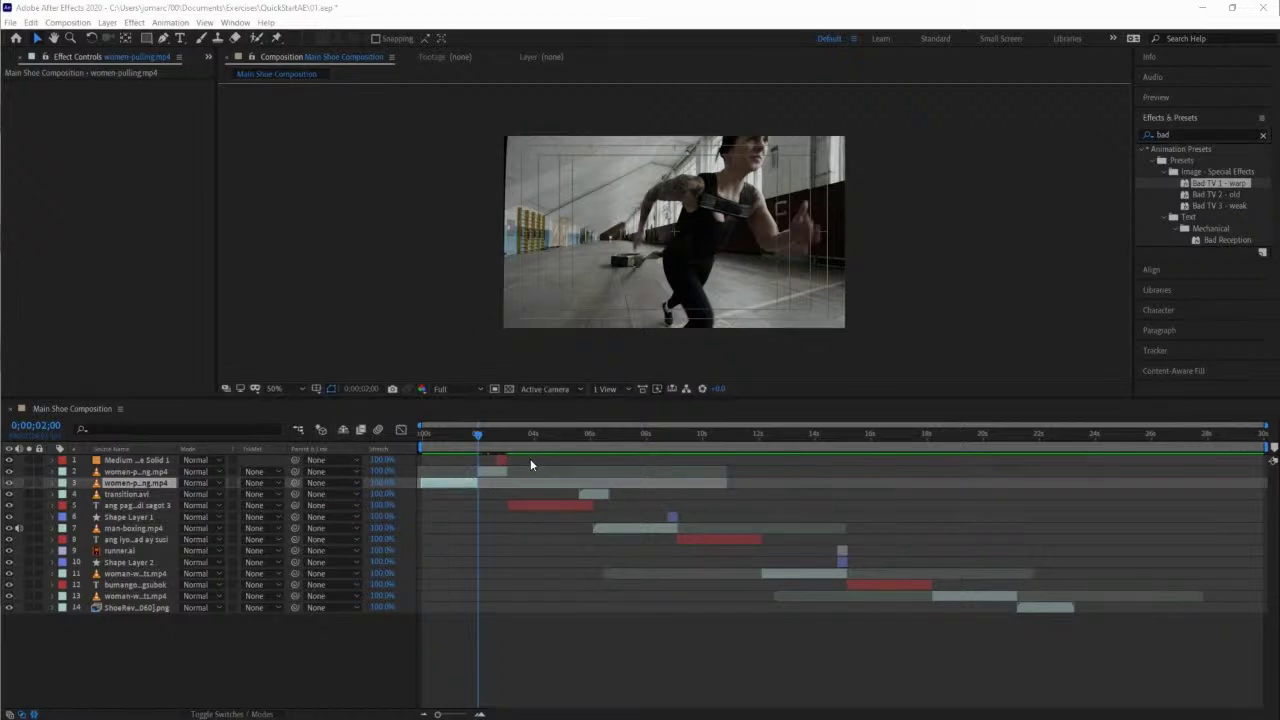
left_click_drag(481, 436, 525, 439)
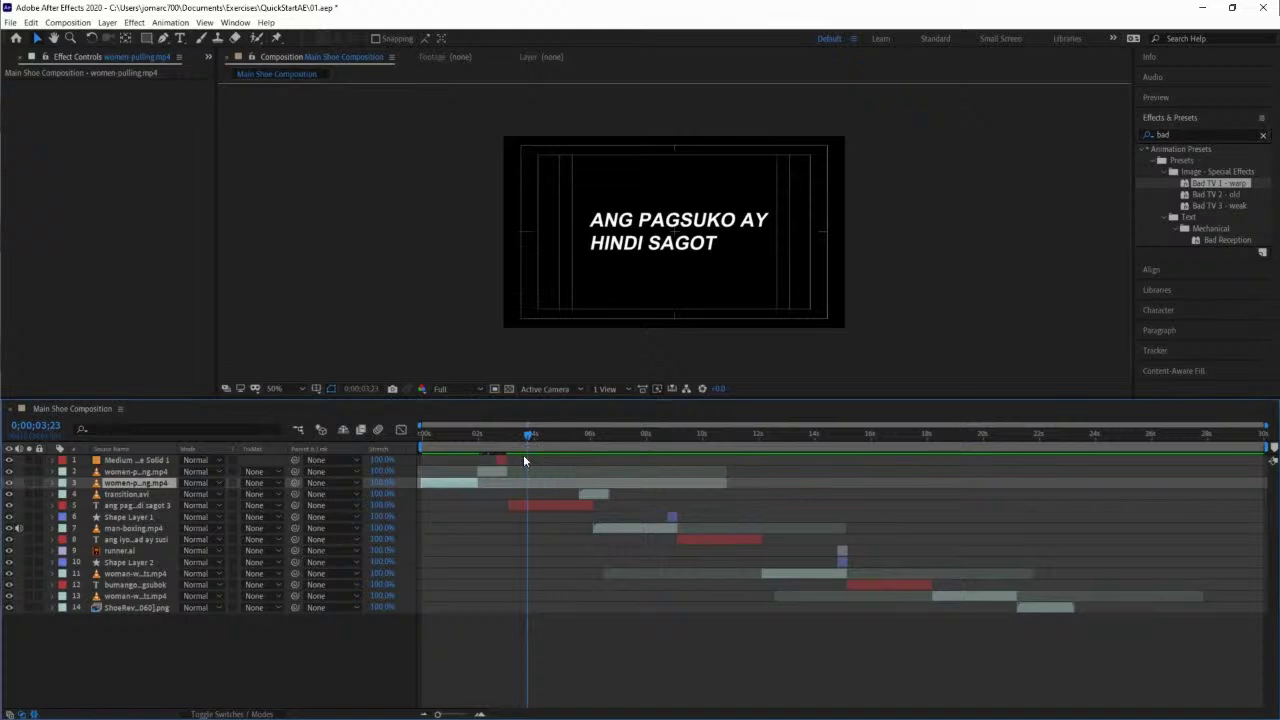
Set the work area start at 0;00;07;19 and its end at 0;00;10;01 on the ANG IYONG ABILIDAD AY SUSI title.
key("n")
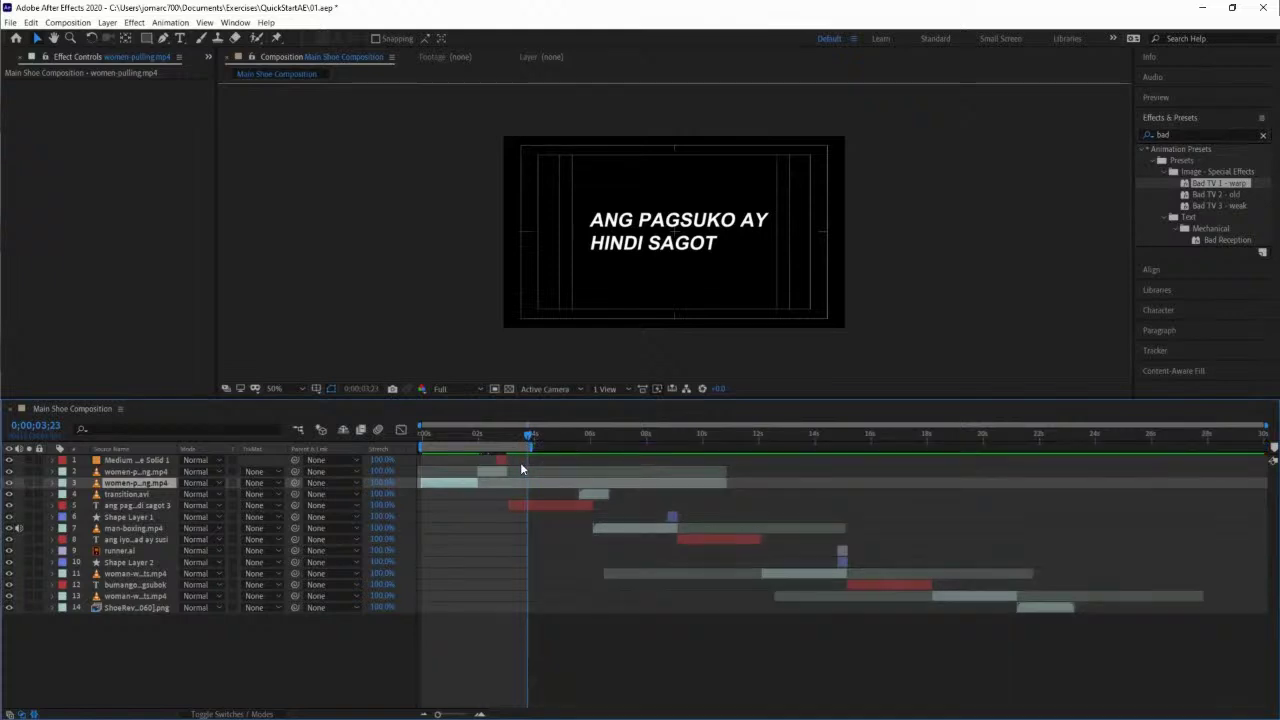
left_click(627, 435)
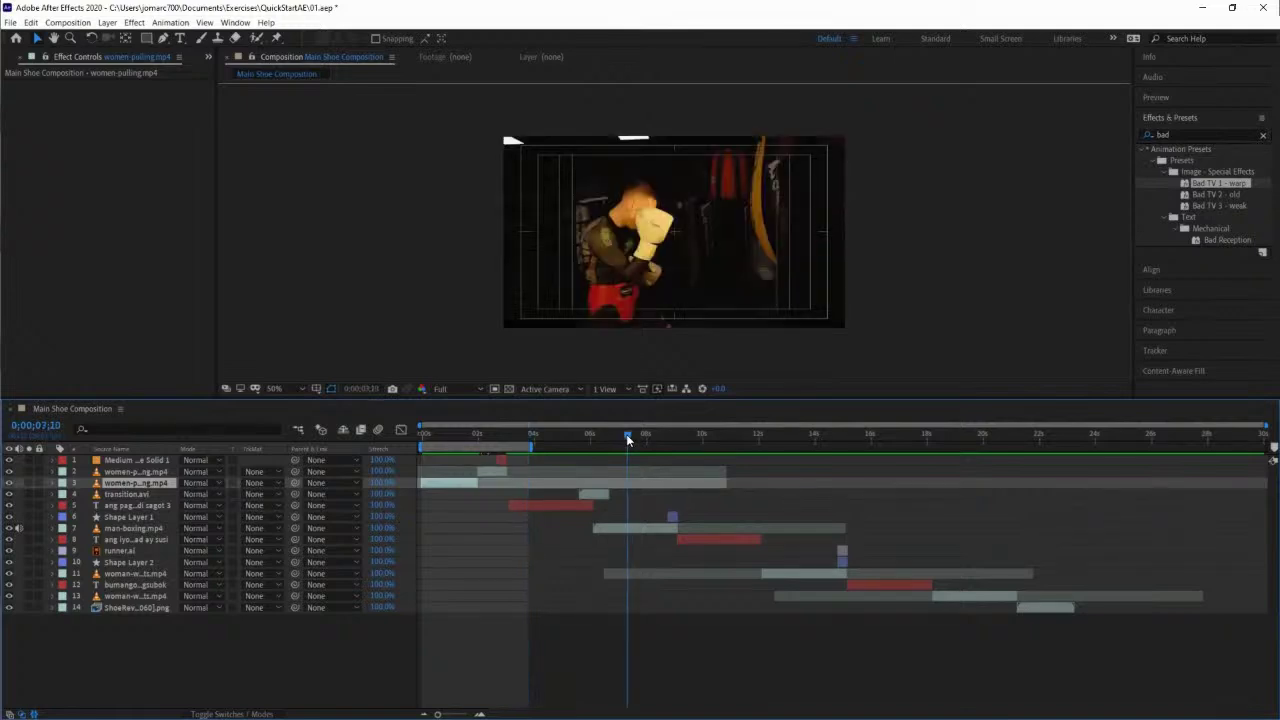
left_click_drag(626, 434, 636, 435)
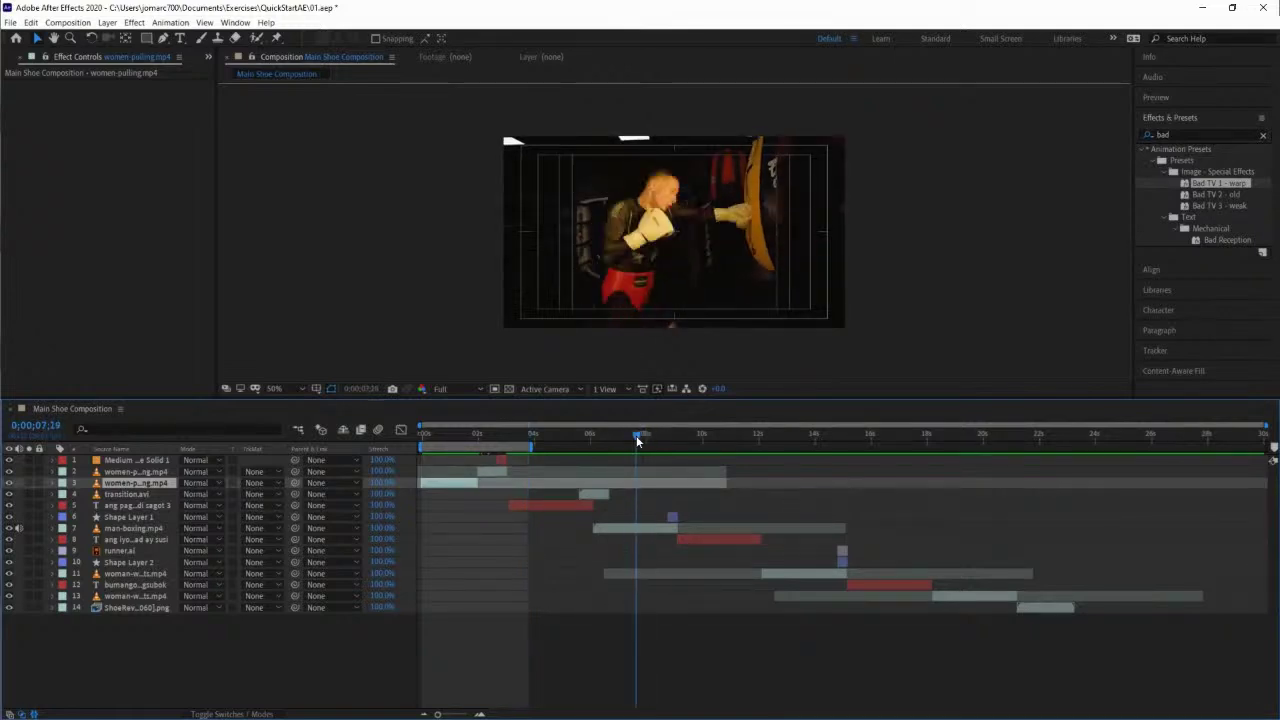
key("b")
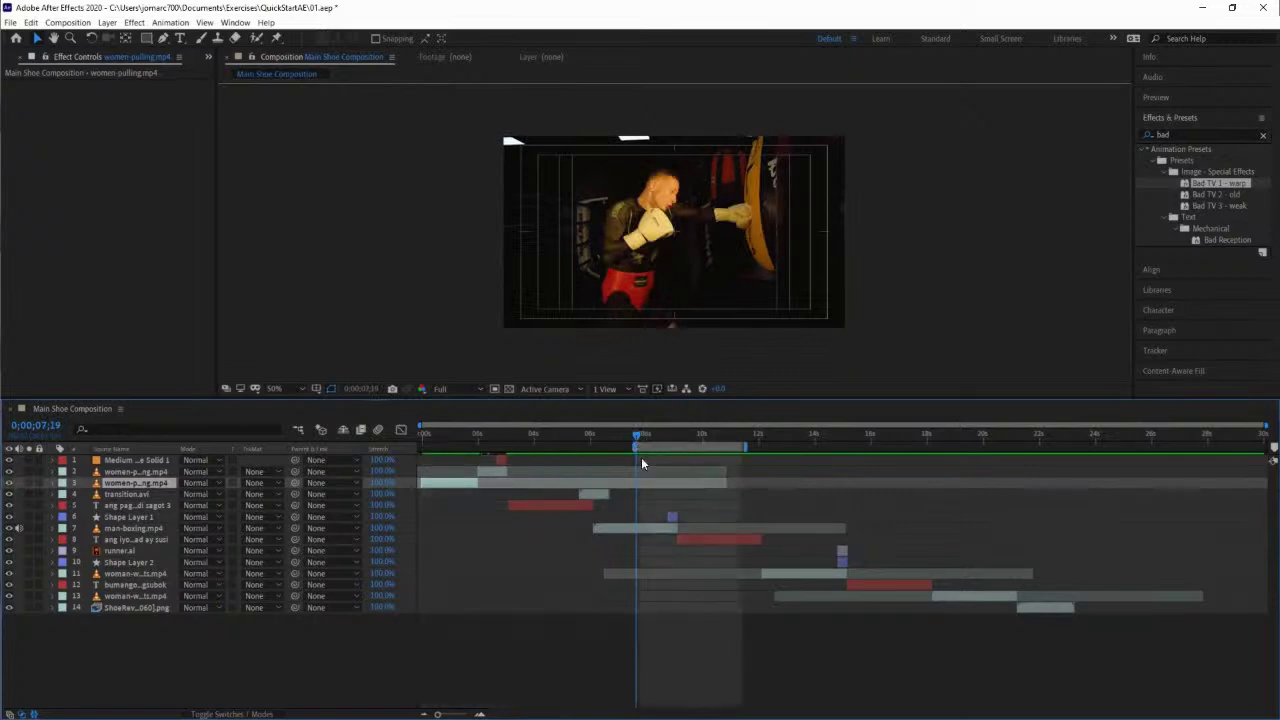
left_click(702, 433)
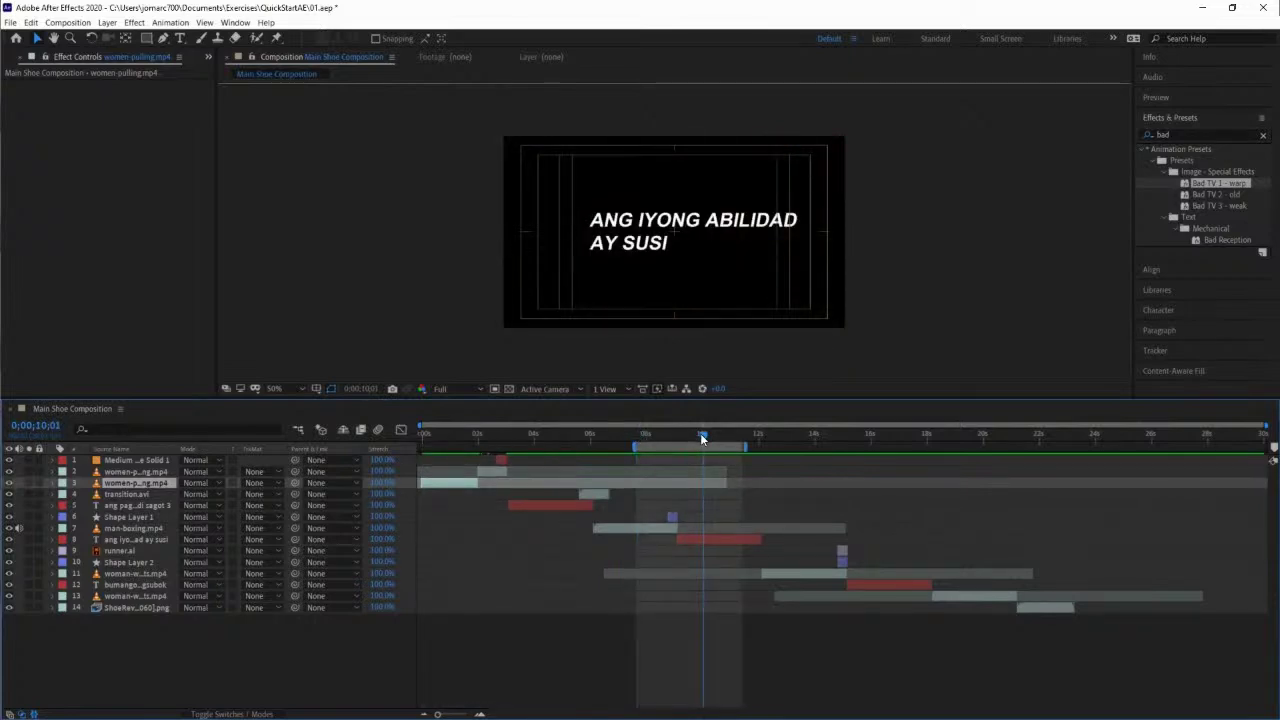
key("n")
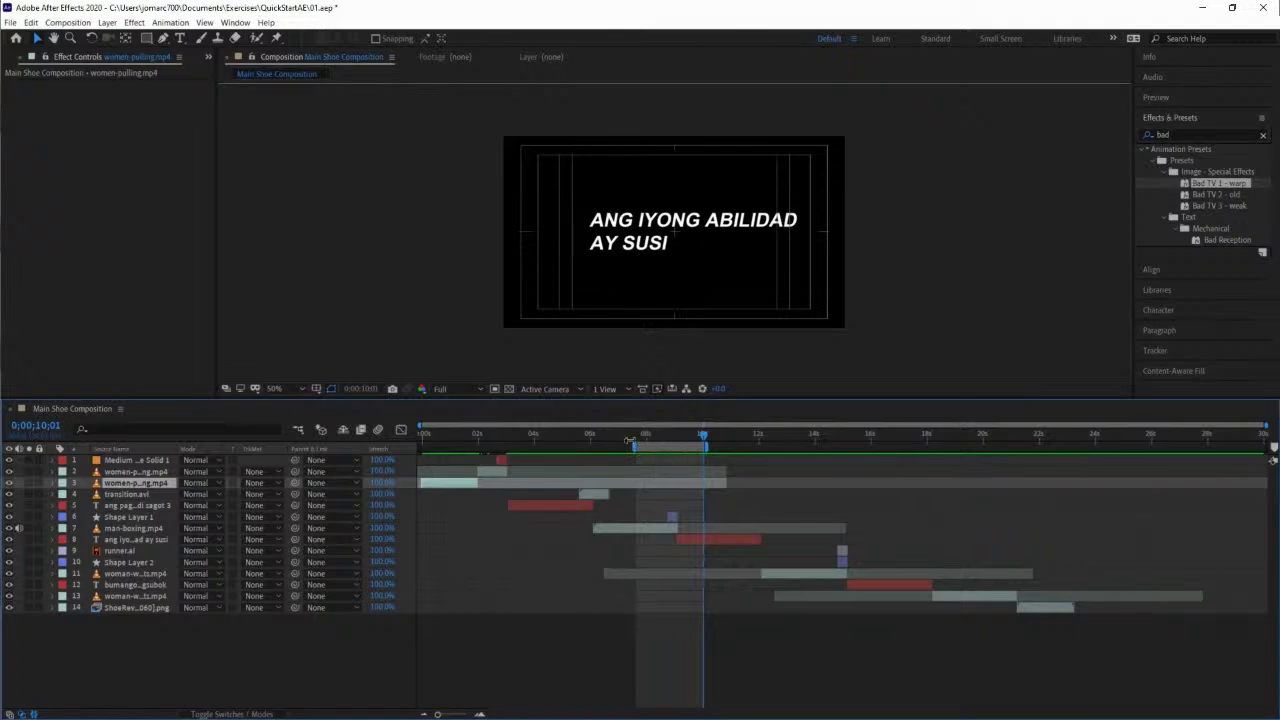
left_click_drag(546, 435, 400, 432)
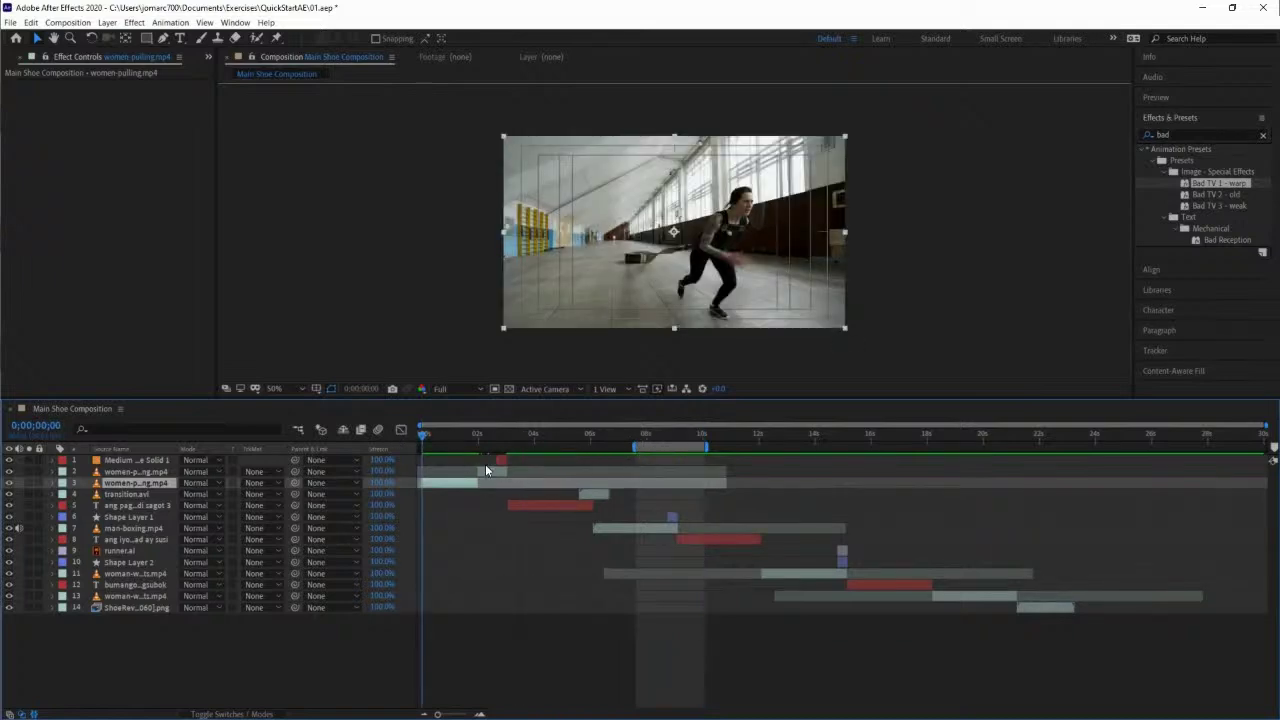
Set the work area from the composition start to about 3.5 seconds.
key("b")
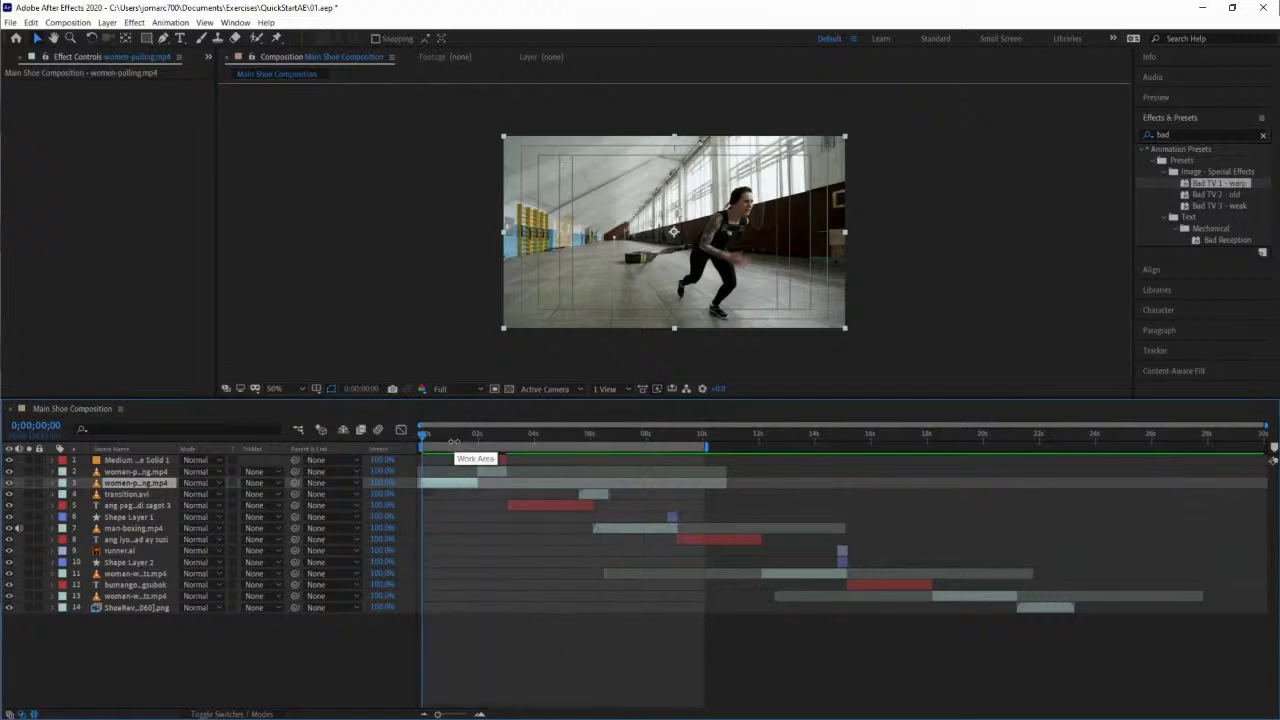
left_click_drag(519, 428, 516, 433)
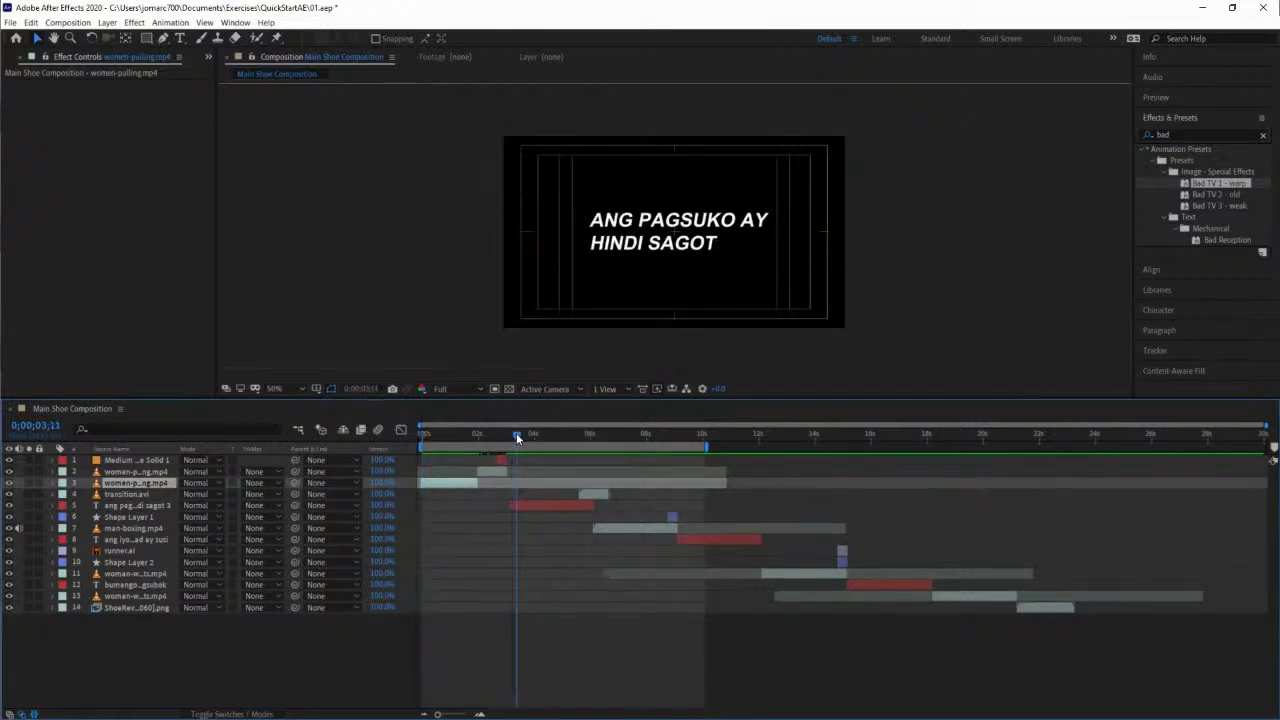
key("n")
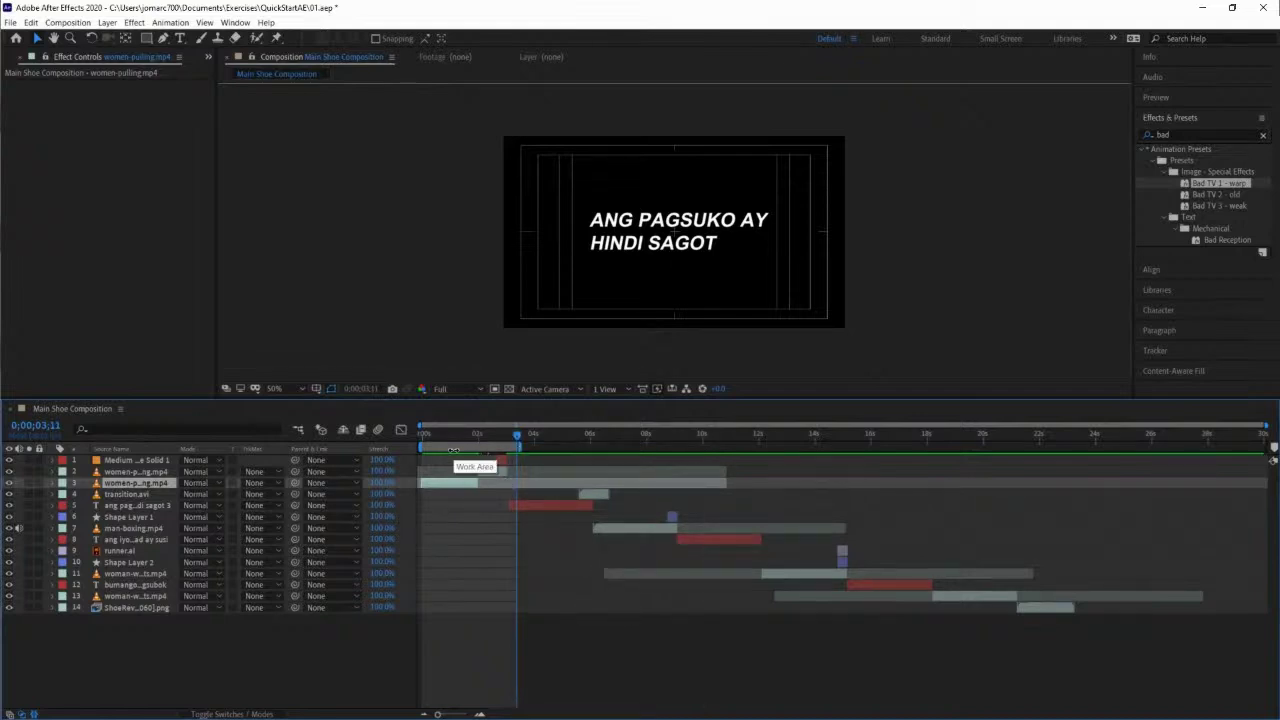
Preview the opening work area twice, stopping near 0;00;01;18 and settling on 0;00;01;06.
key("space")
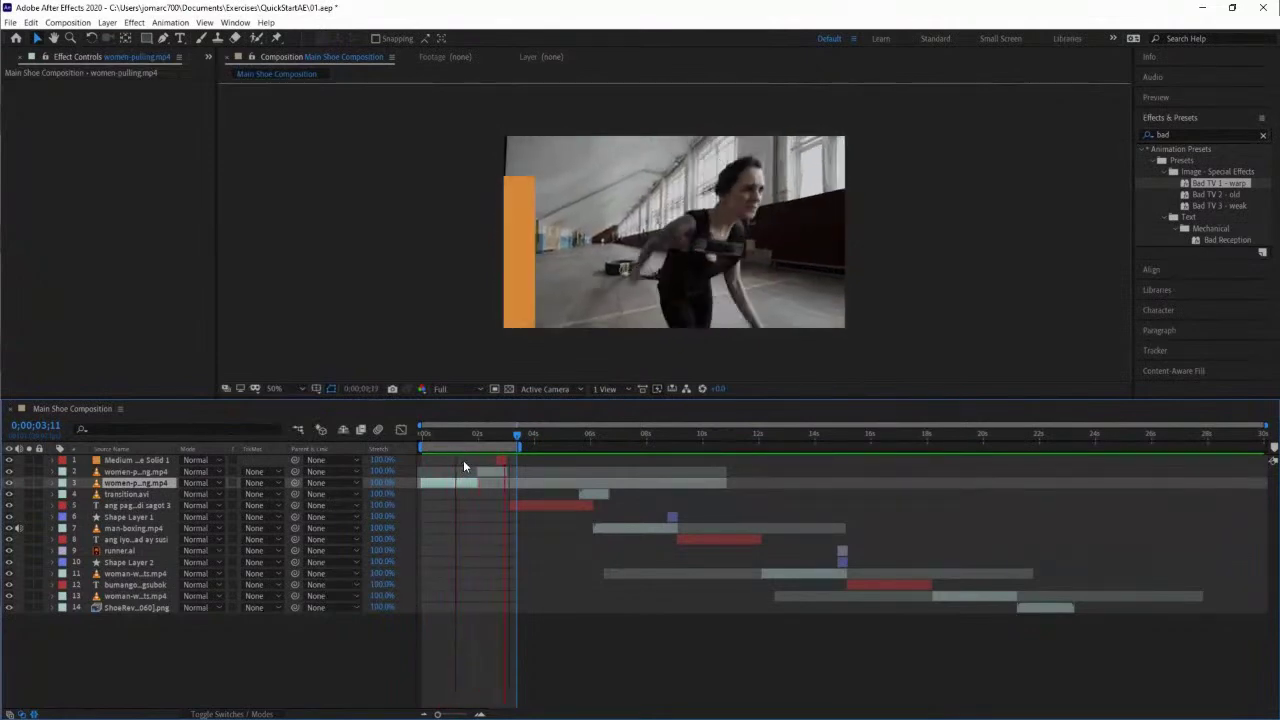
left_click(465, 432)
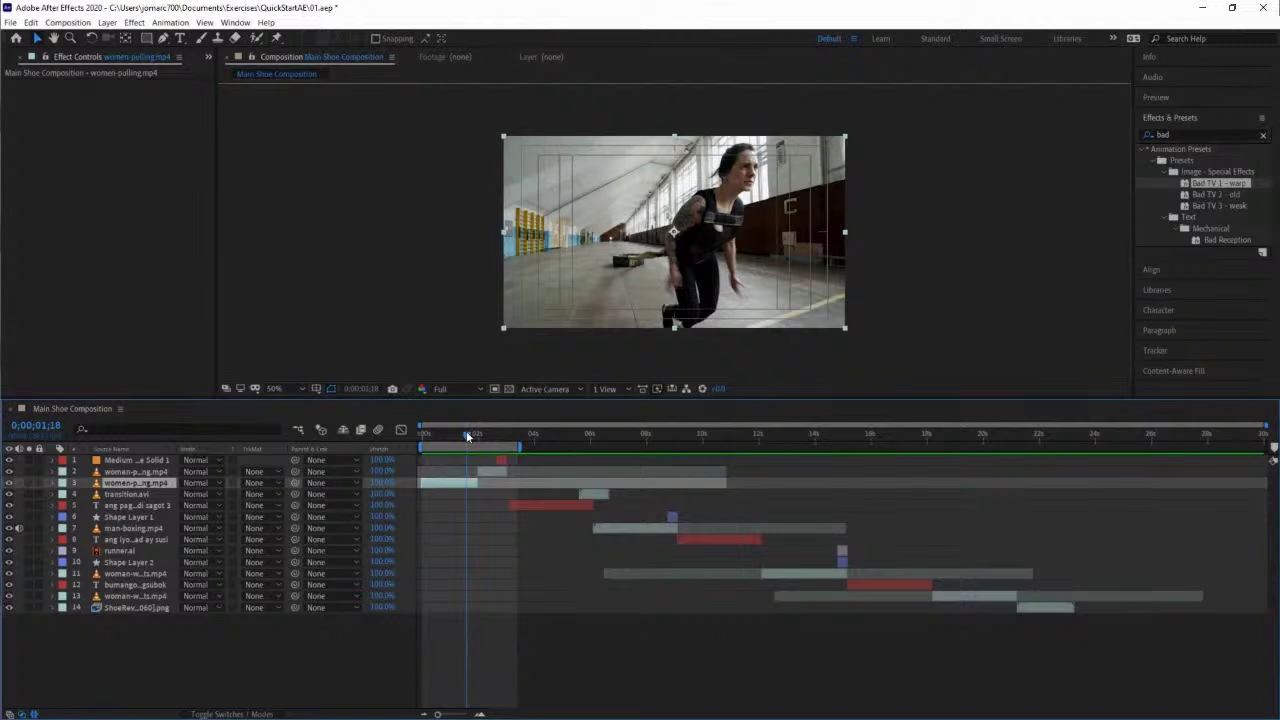
key("space")
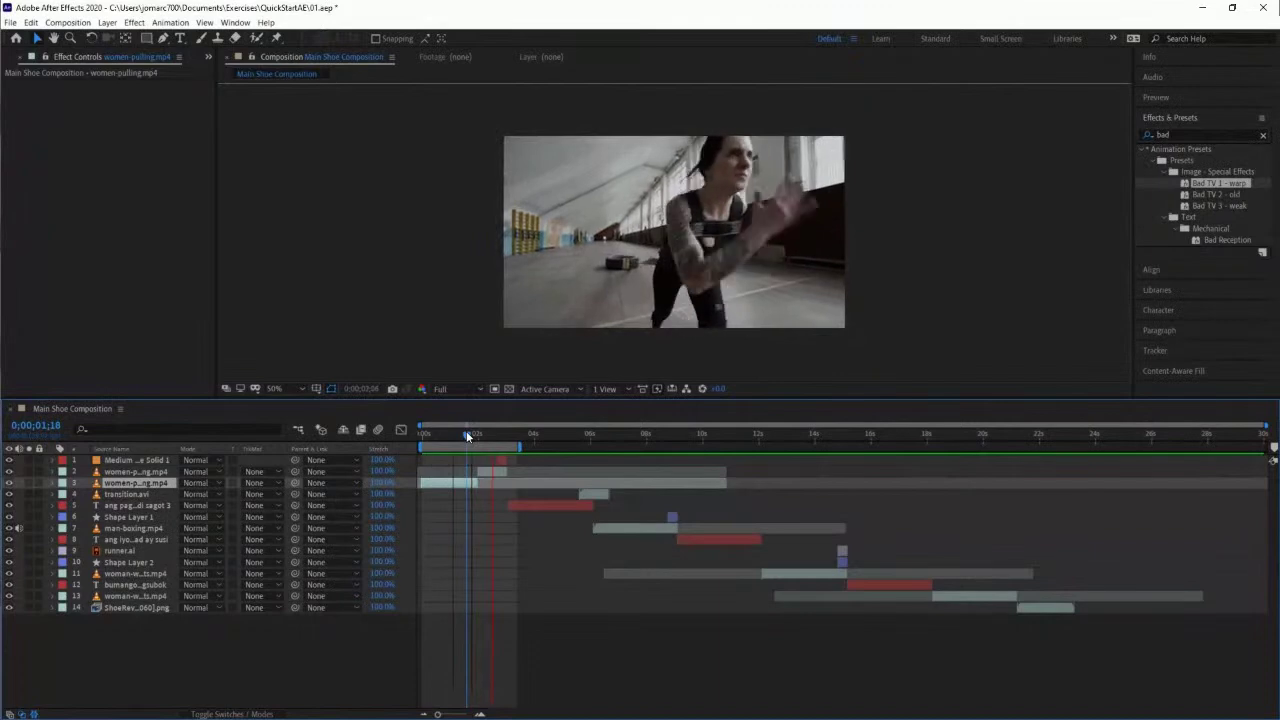
left_click(466, 431)
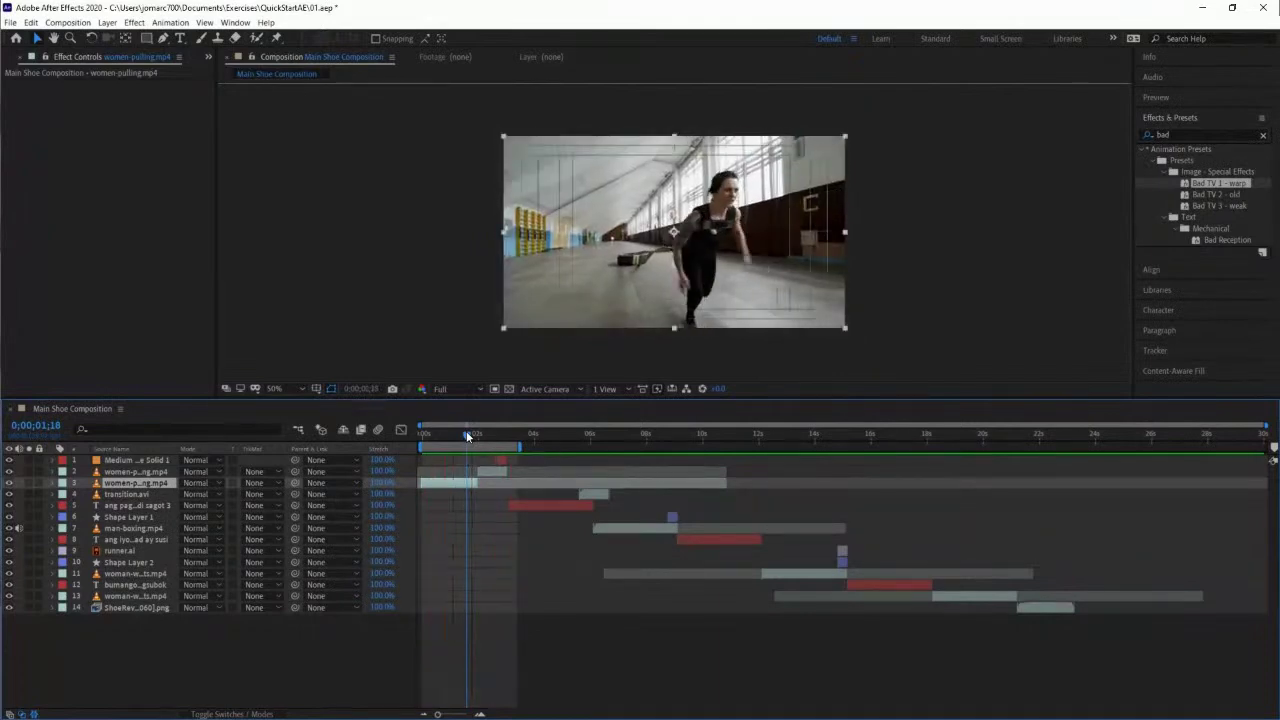
left_click_drag(466, 436, 454, 438)
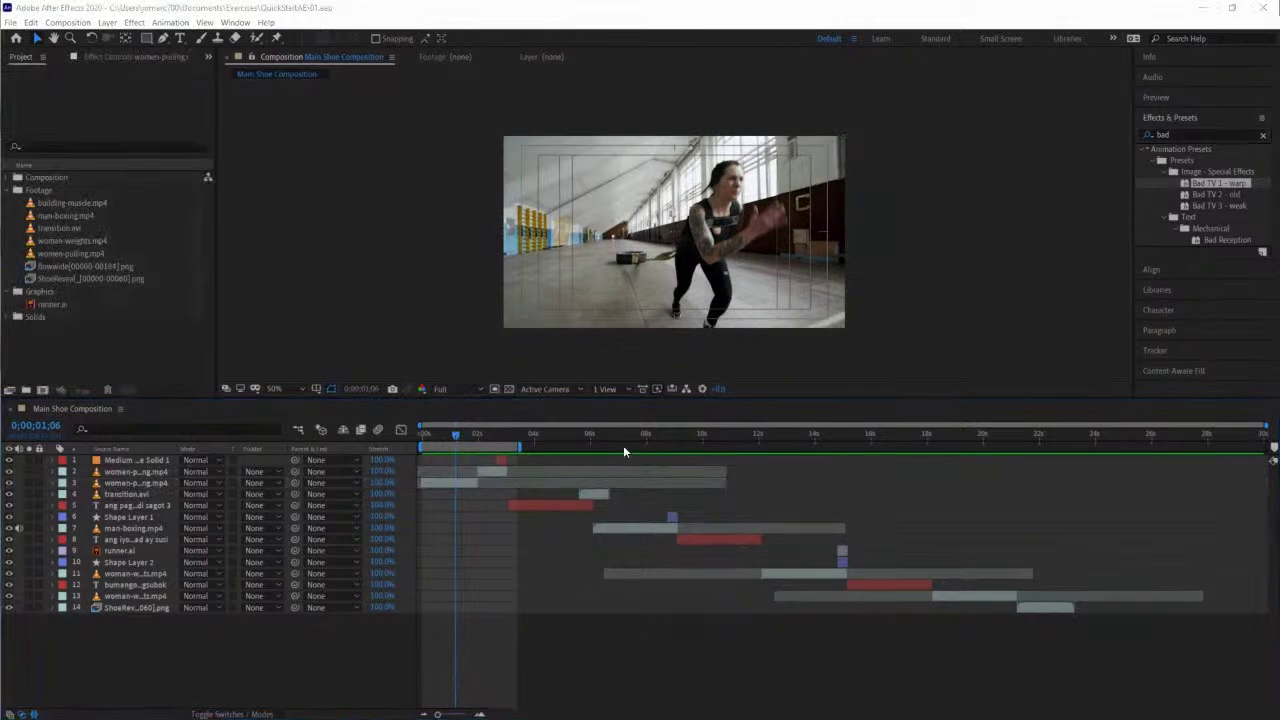
Split the man-boxing.mp4 layer at 0;00;08;07.
left_click(655, 438)
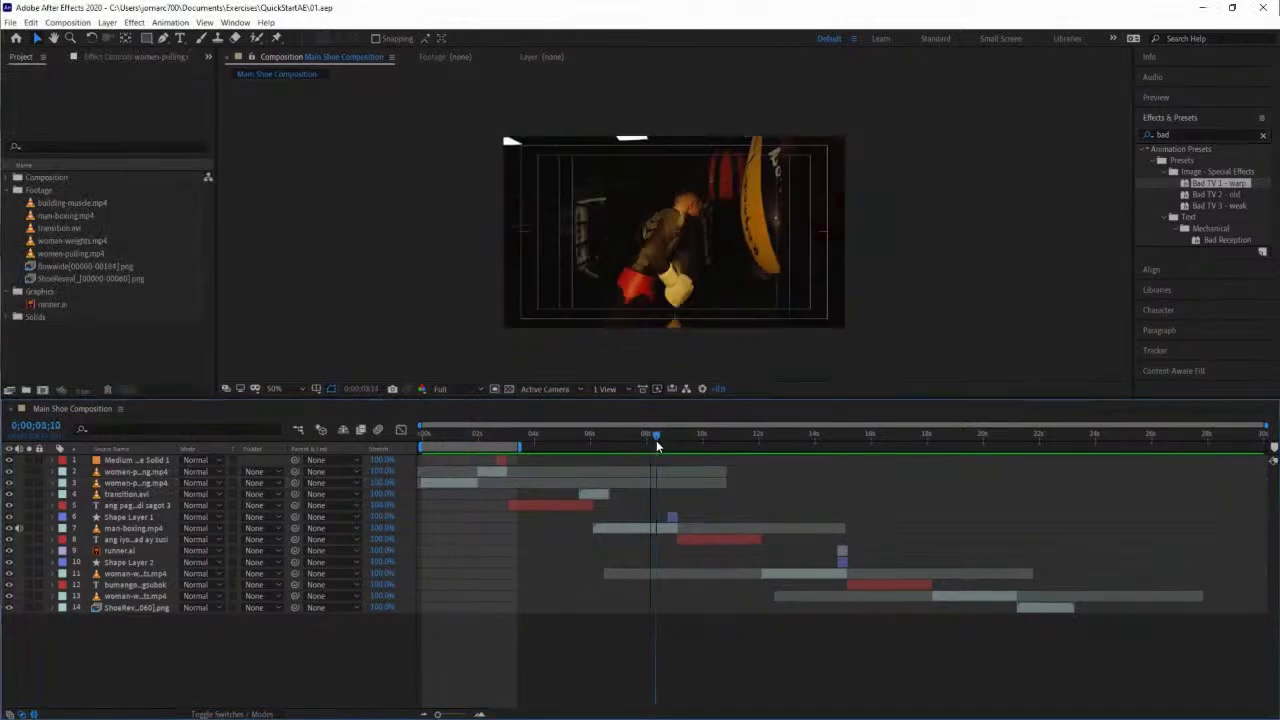
left_click(628, 528)
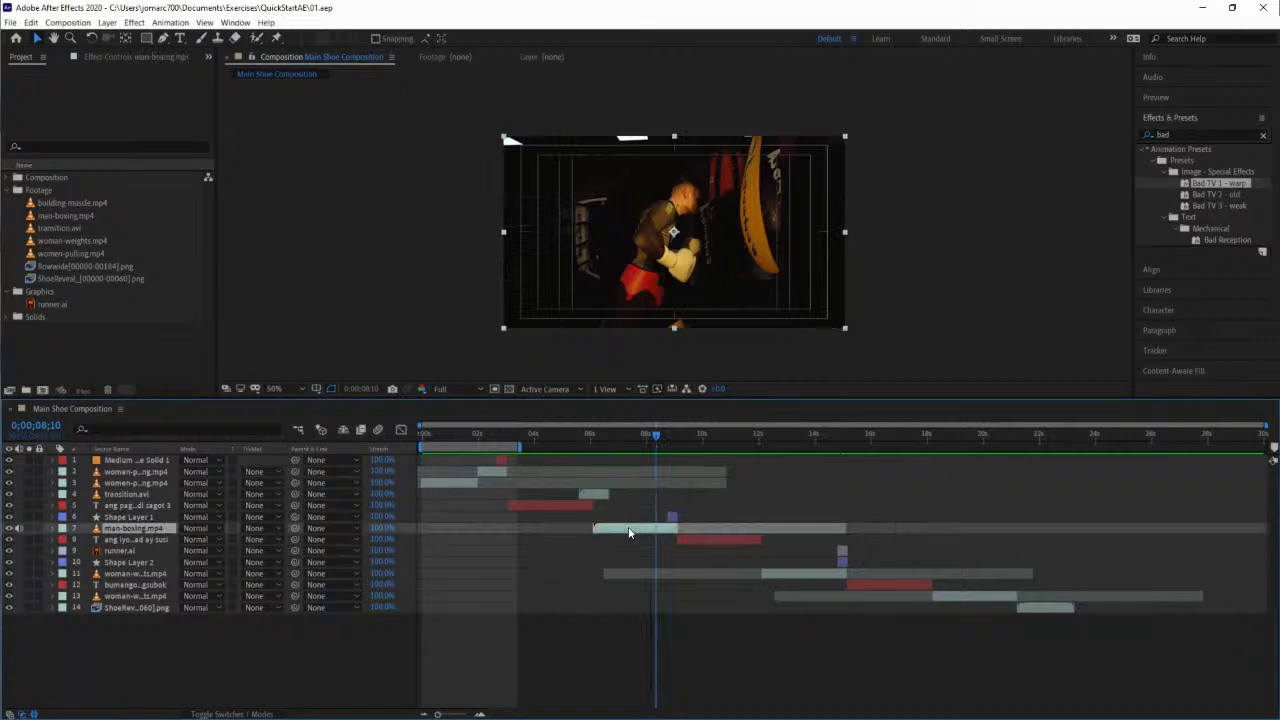
left_click_drag(656, 440, 653, 444)
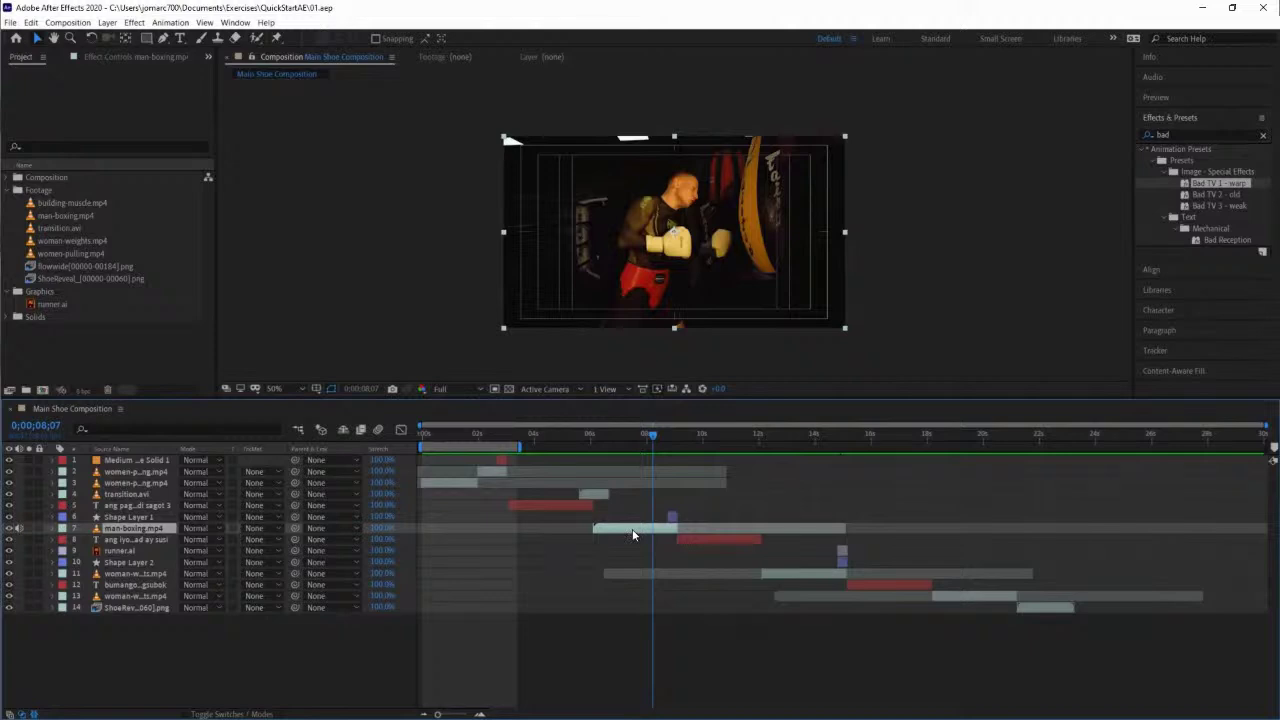
key("ctrl+shift+d")
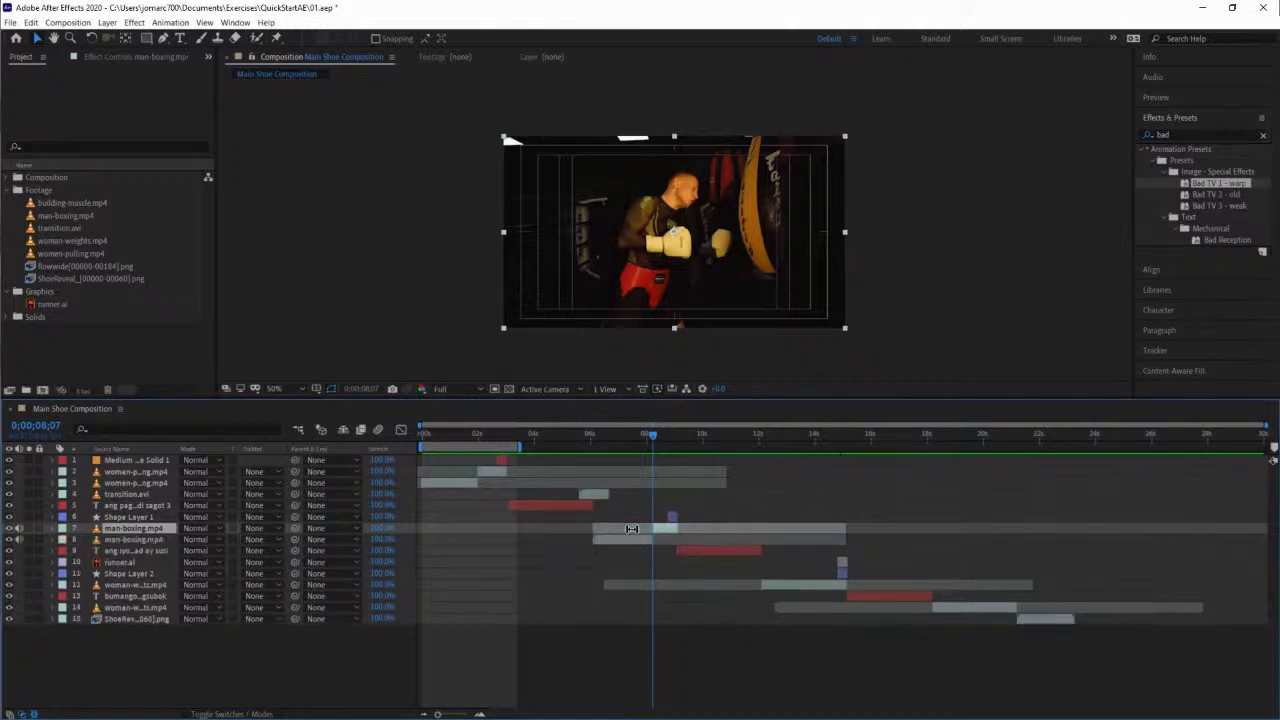
Split the woman-weights layers at 0;00;14;05 and at 0;00;20;09.
left_click_drag(653, 441, 801, 470)
left_click(824, 585)
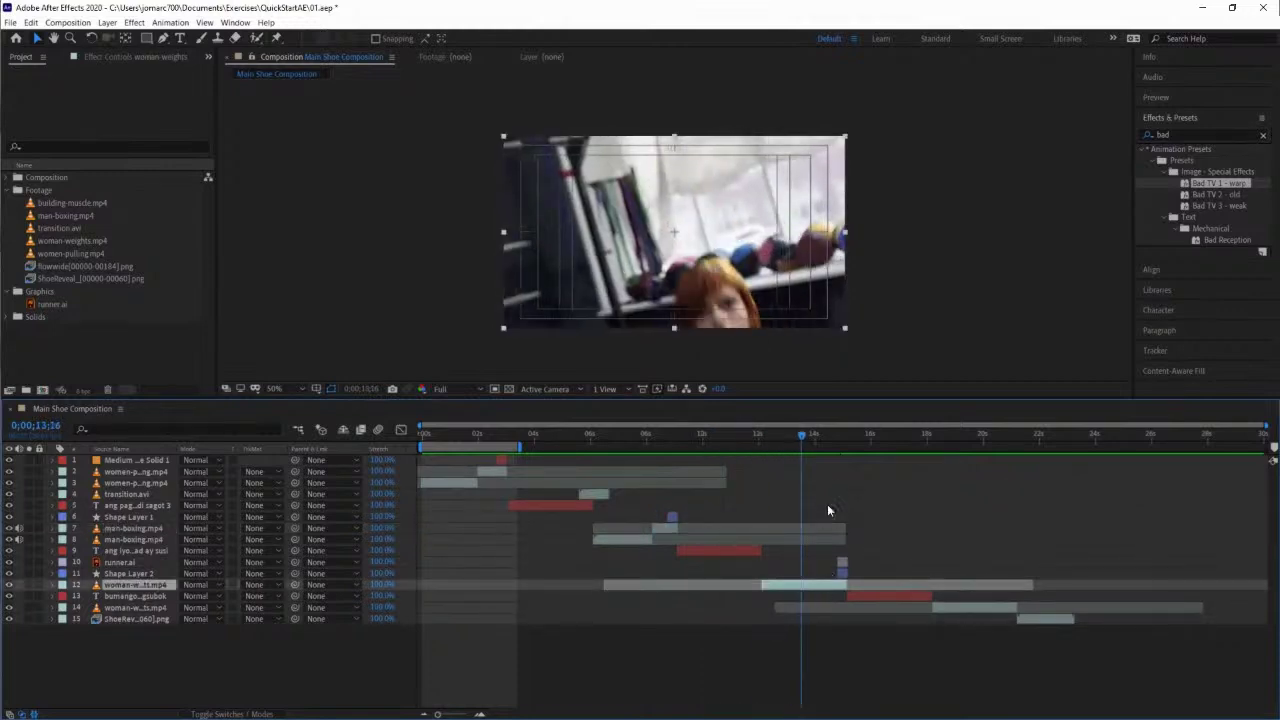
left_click_drag(803, 436, 824, 443)
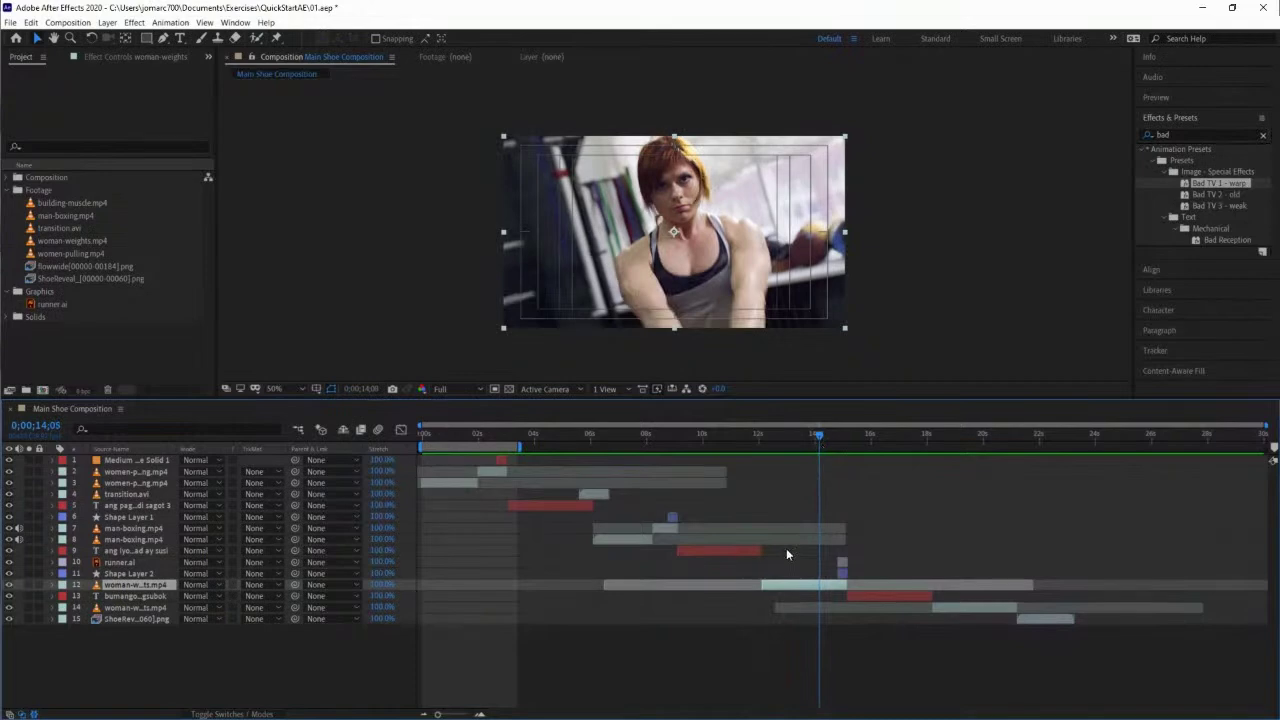
key("ctrl+shift+d")
left_click_drag(844, 466, 985, 475)
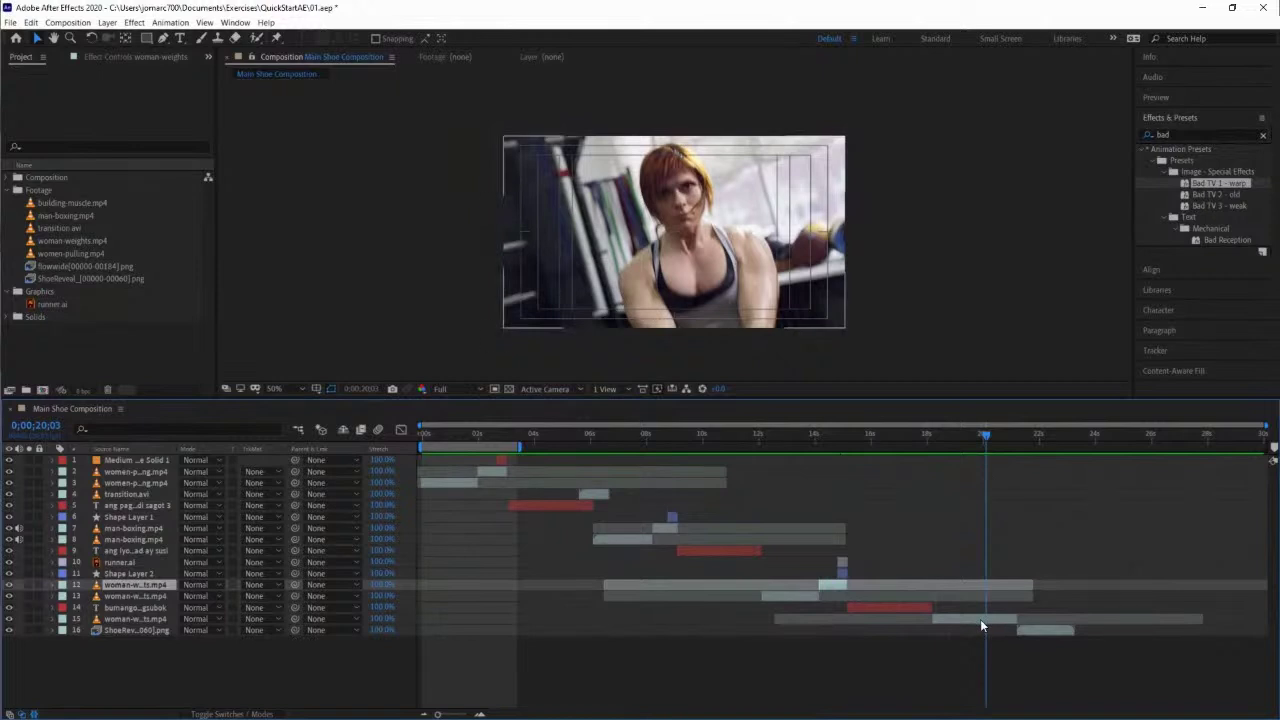
left_click(980, 619)
left_click(989, 437)
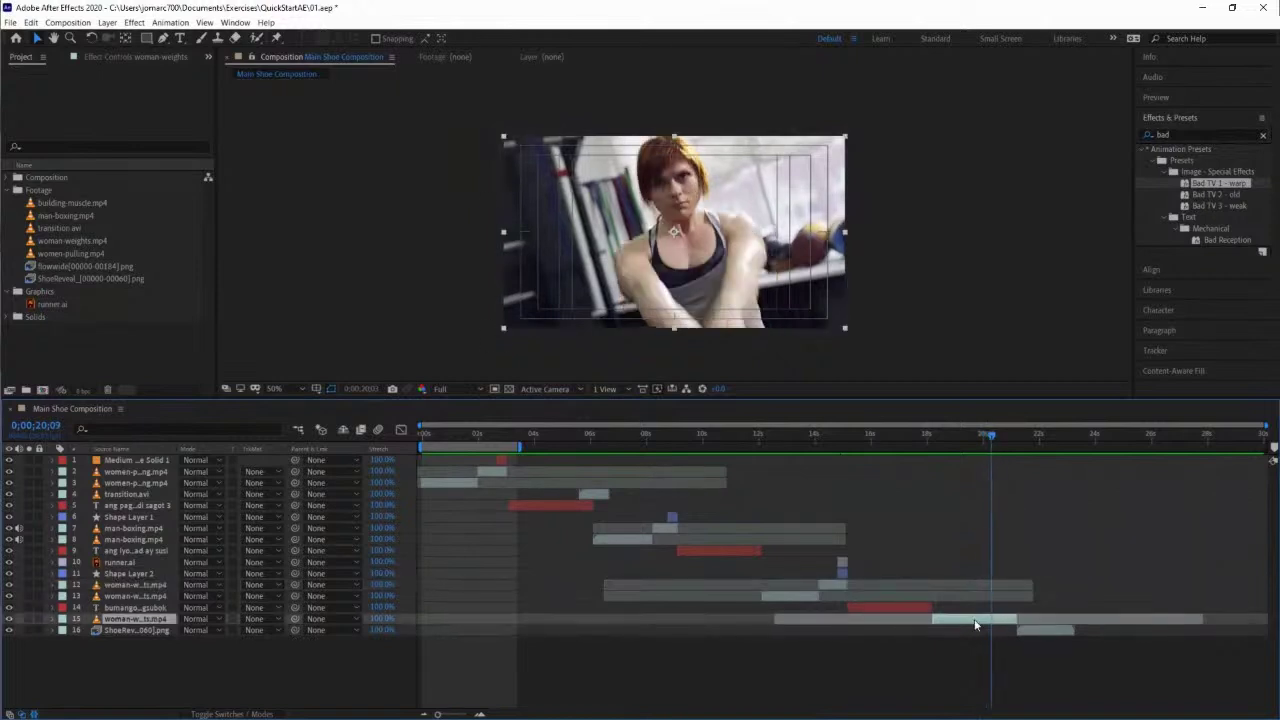
key("ctrl+shift+d")
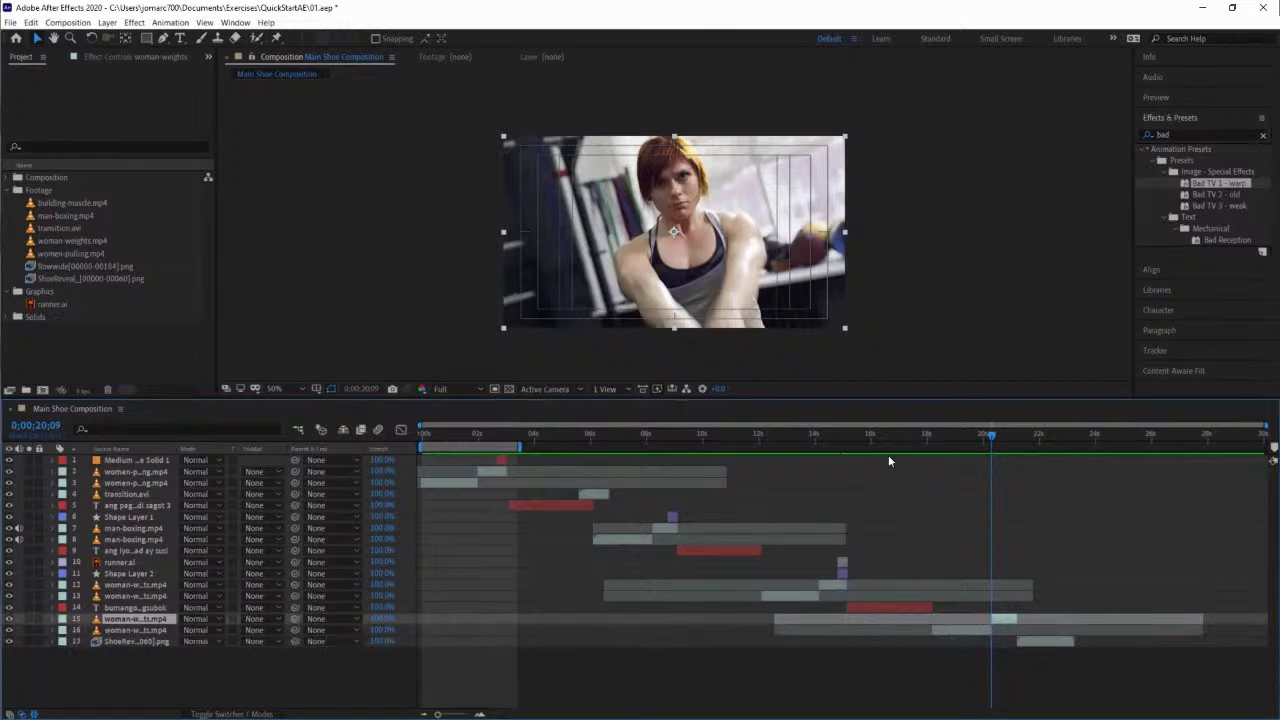
Apply the Bad TV 2 - old preset to the man-boxing.mp4 layer.
left_click(1200, 195)
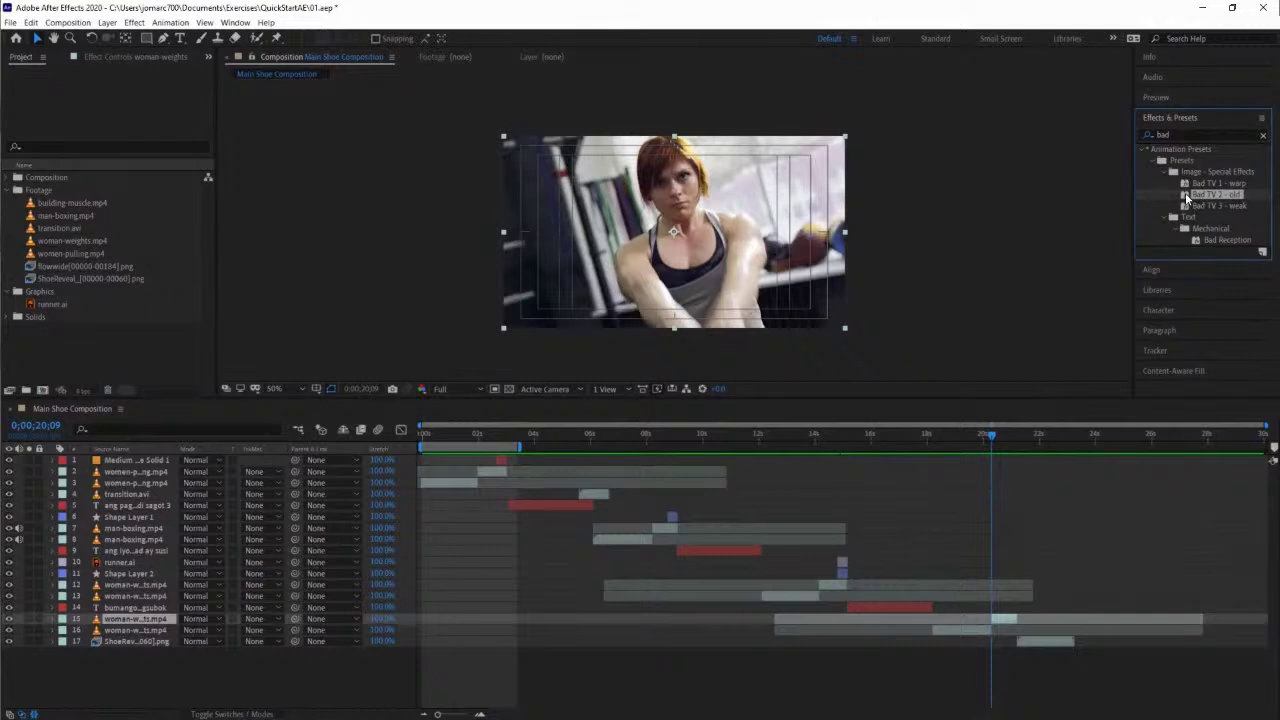
left_click_drag(1185, 192, 667, 537)
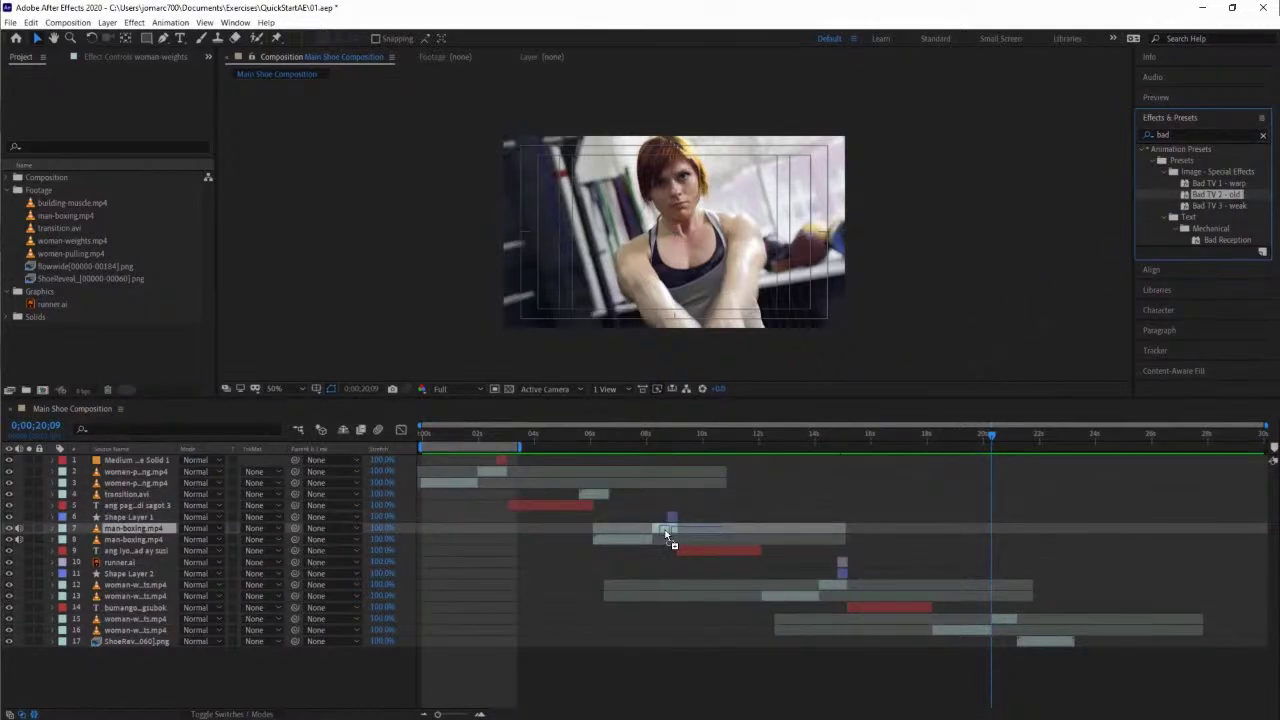
left_click_drag(667, 537, 663, 526)
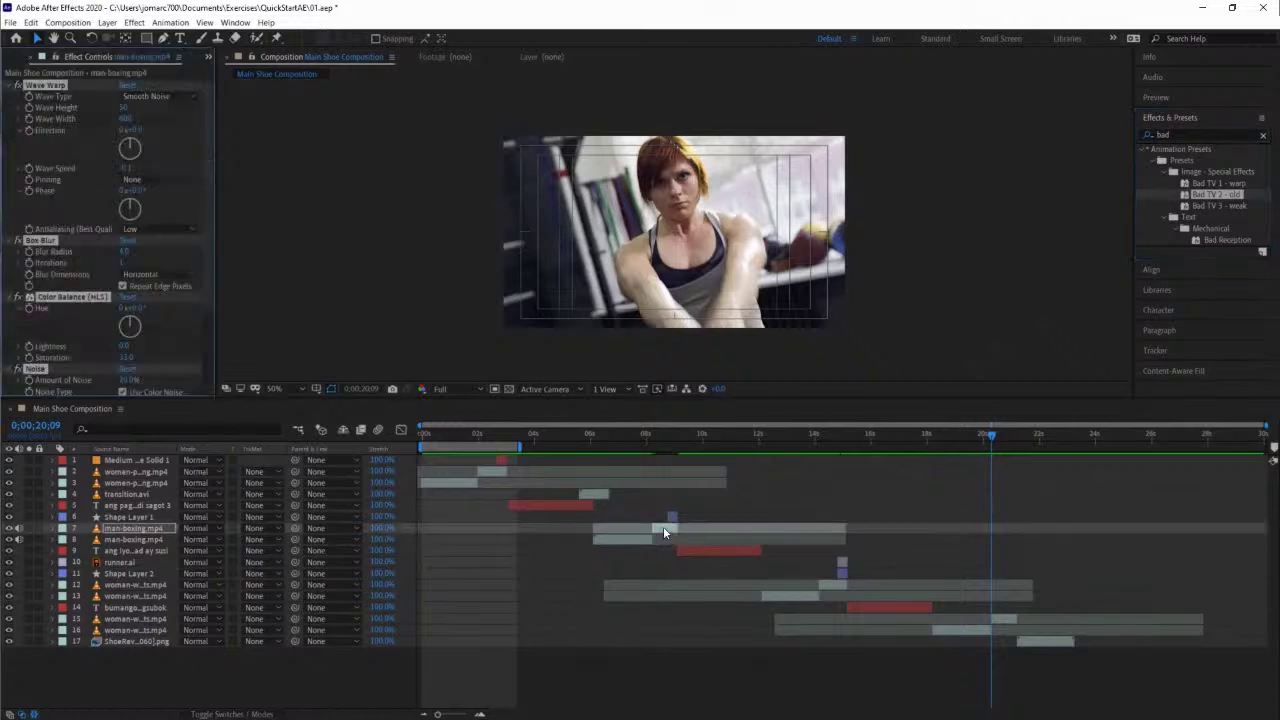
Apply Bad TV 3 - weak to the woman-weights piece at 0;00;14;28, and Bad TV 2 - old to the later woman-weights piece.
left_click(840, 438)
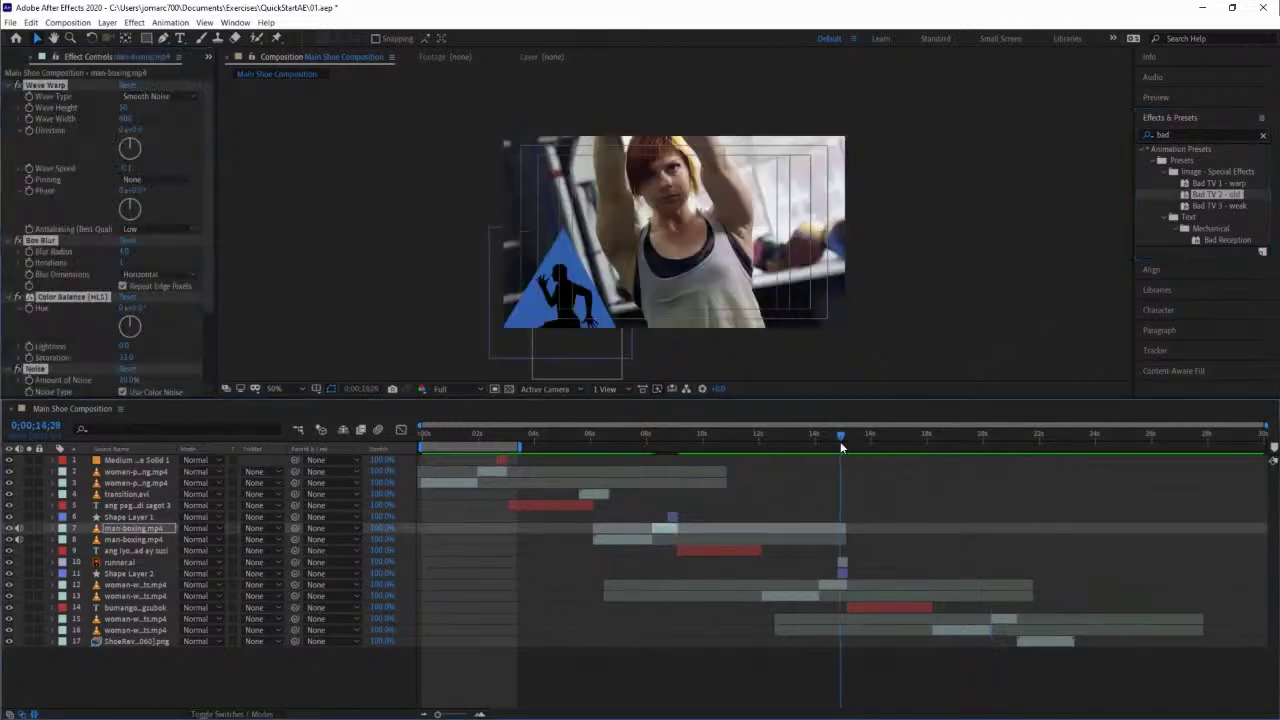
left_click(829, 584)
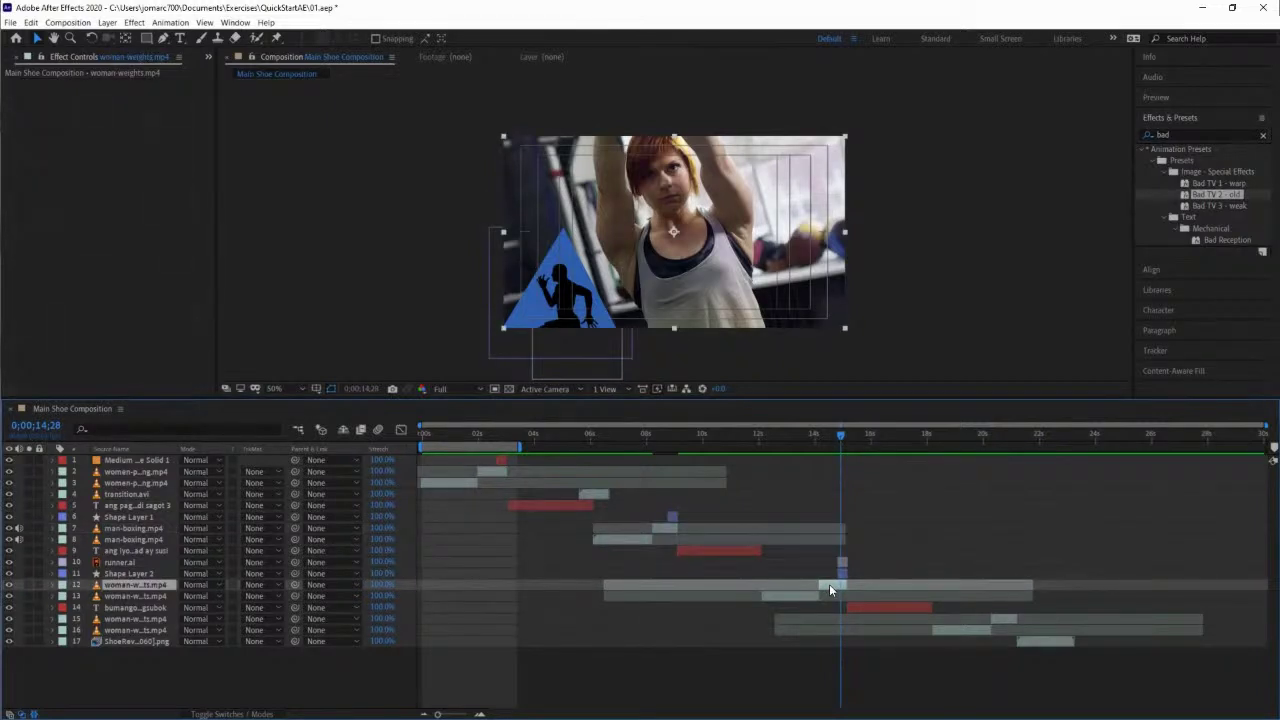
double_click(1187, 207)
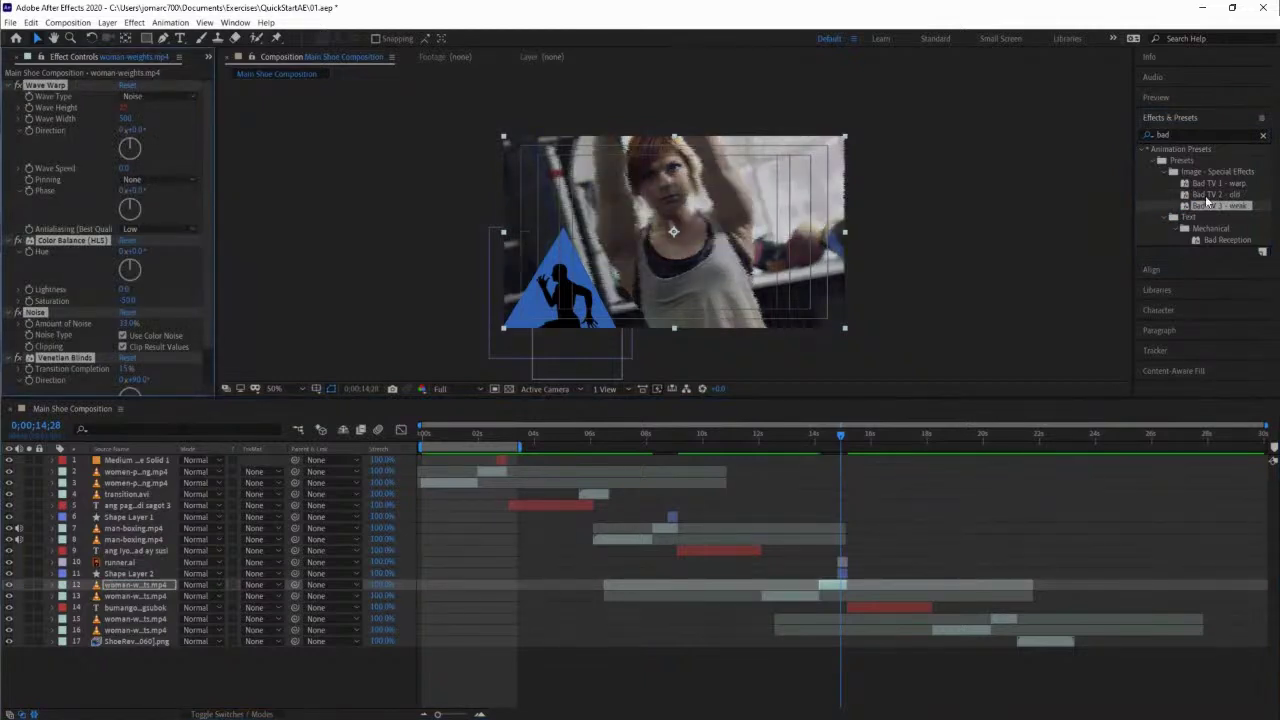
left_click(1187, 197)
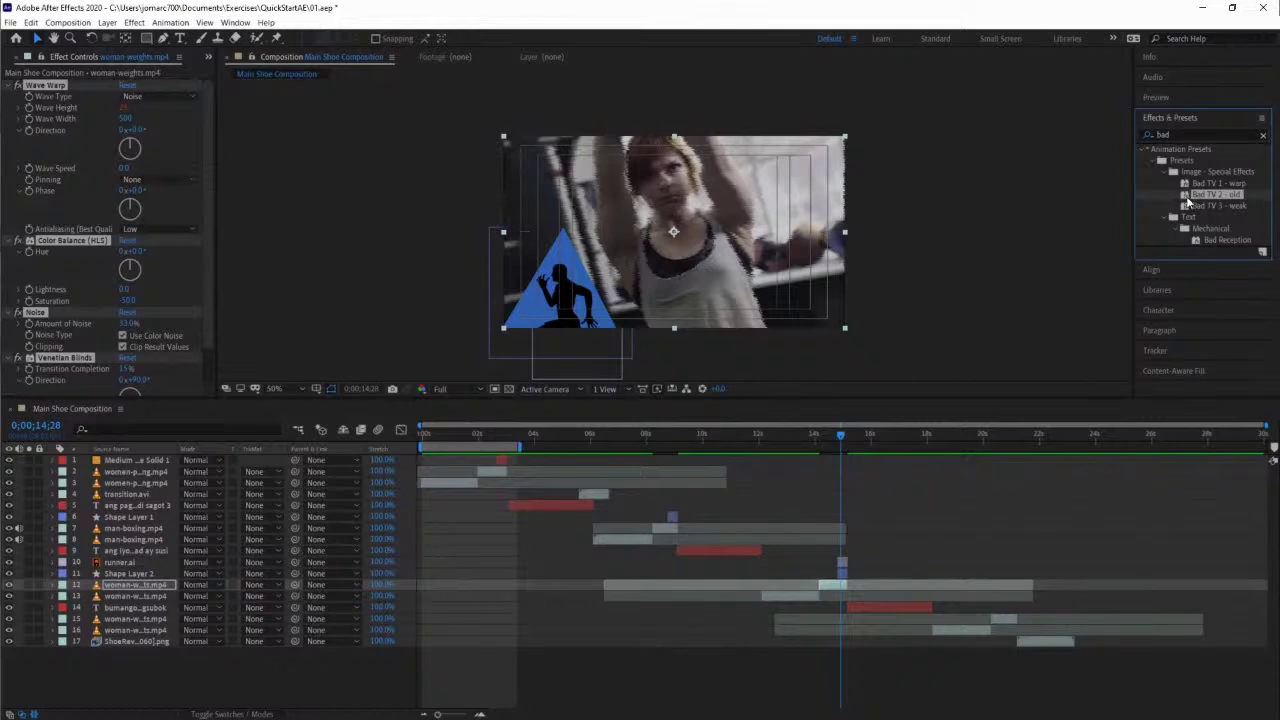
left_click_drag(1190, 203, 1001, 618)
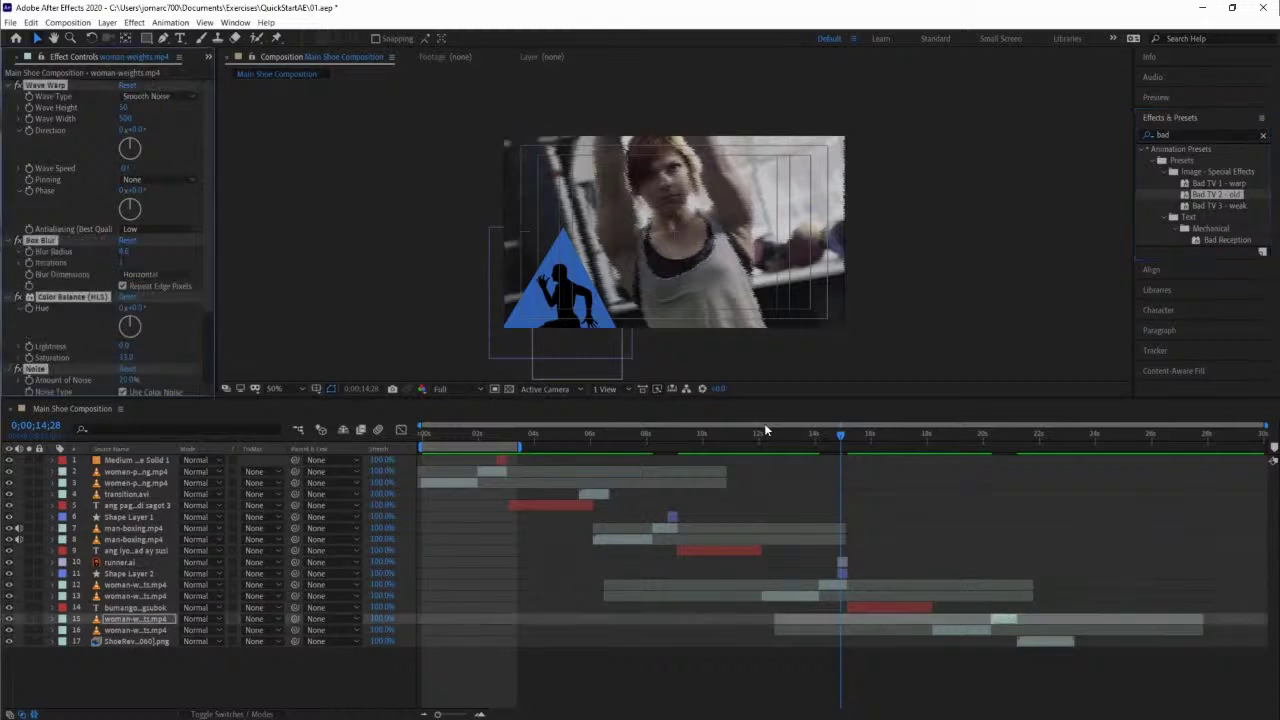
Stretch the work area end to about 9 seconds, then widen it to span the whole composition.
left_click_drag(838, 438, 1041, 512)
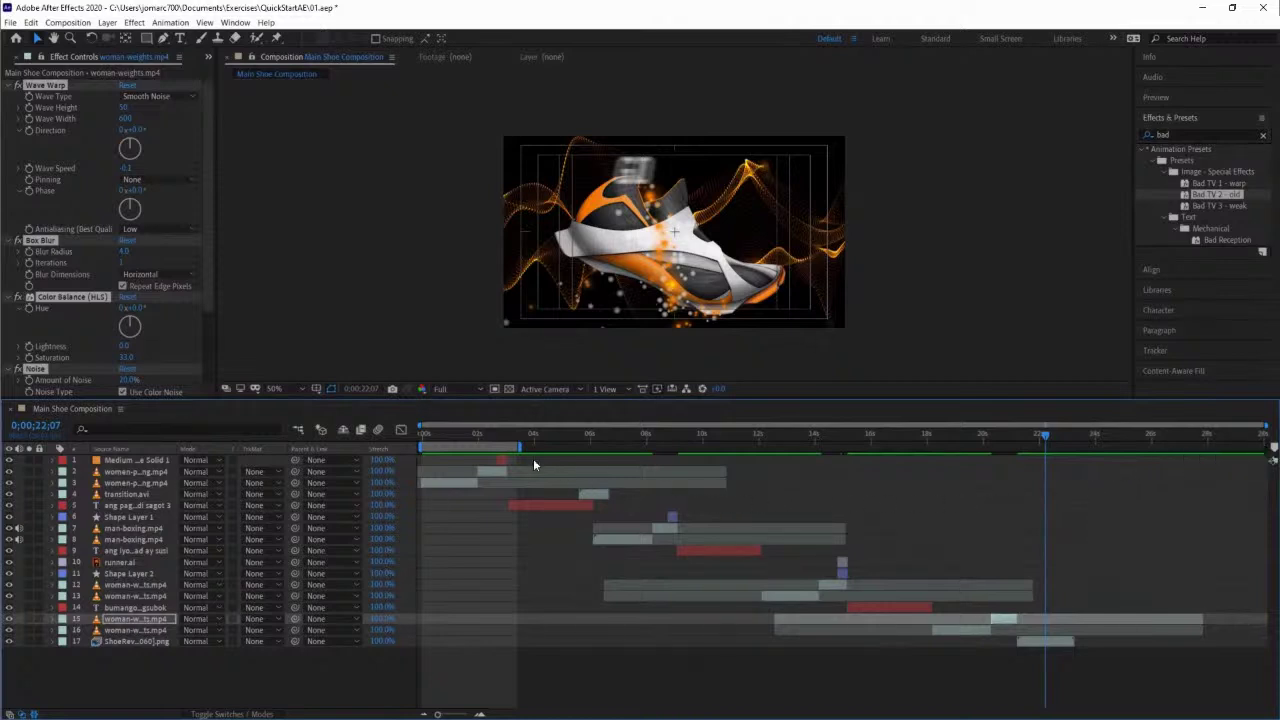
left_click_drag(522, 446, 684, 447)
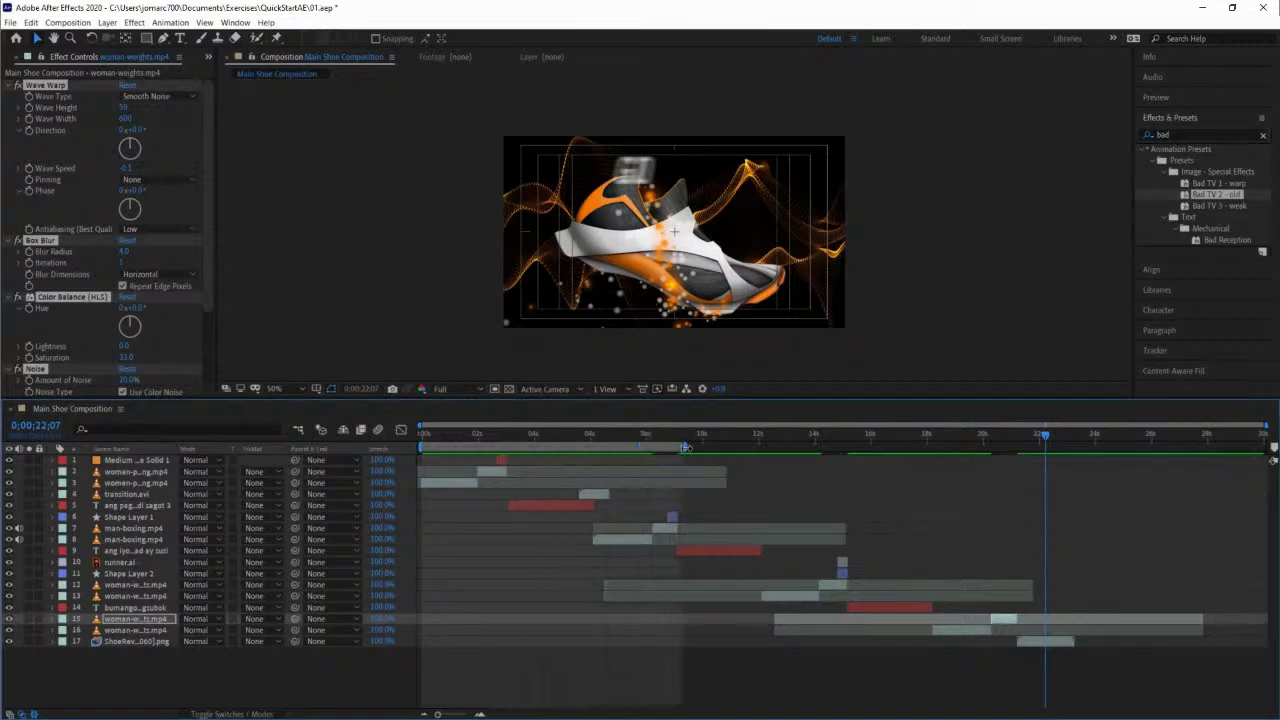
double_click(537, 446)
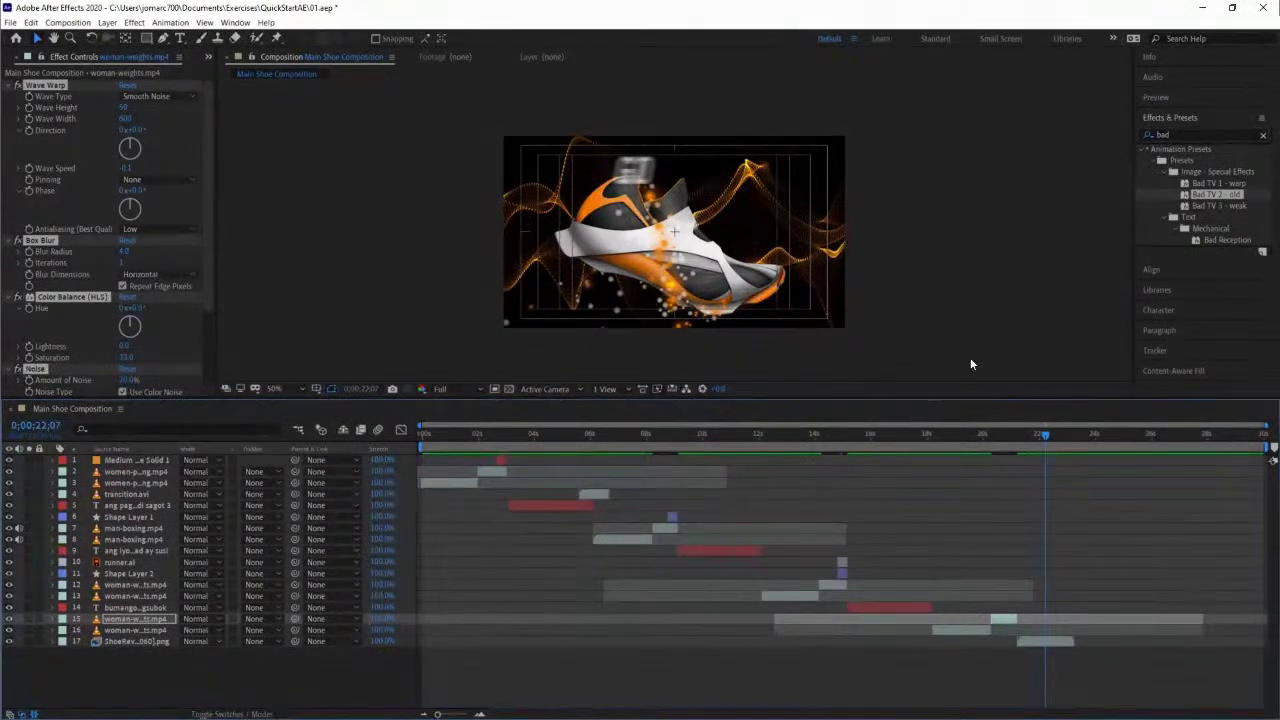
Search 'slow fa', drag Slow Fade On toward the layers, and move to the ang iyong abilidad ay susi section.
left_click(1190, 134)
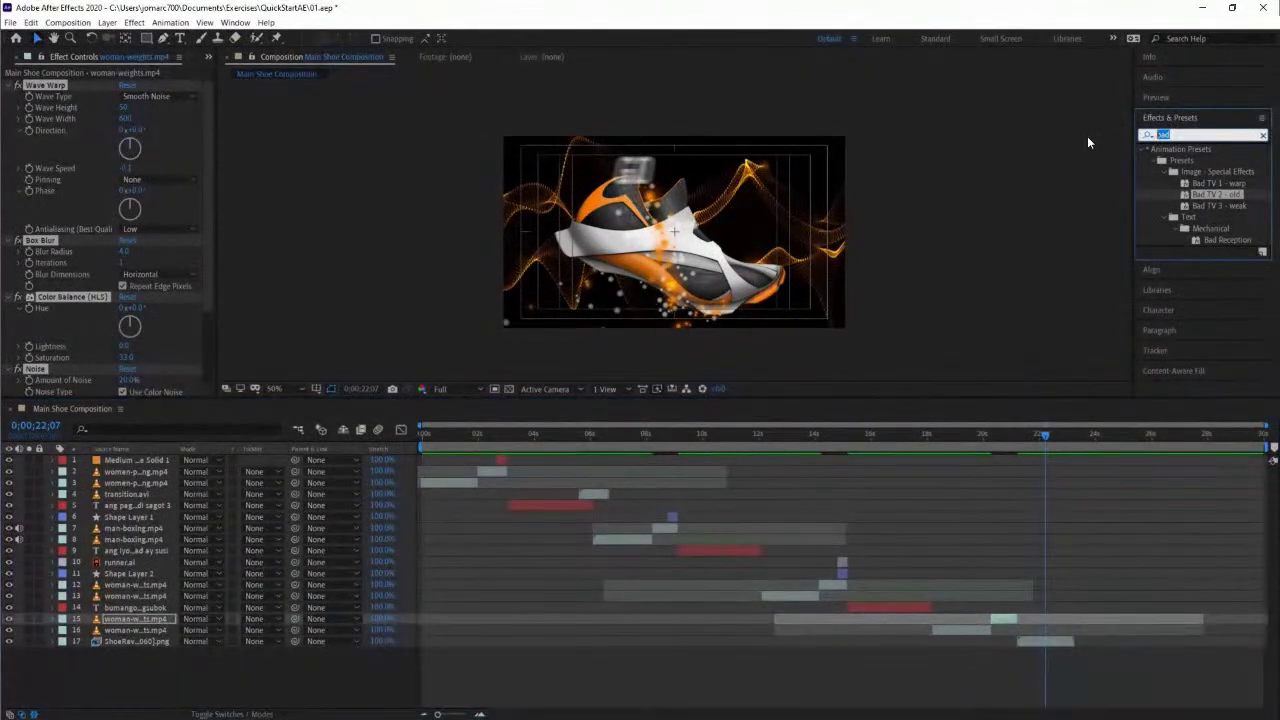
type("slow fa")
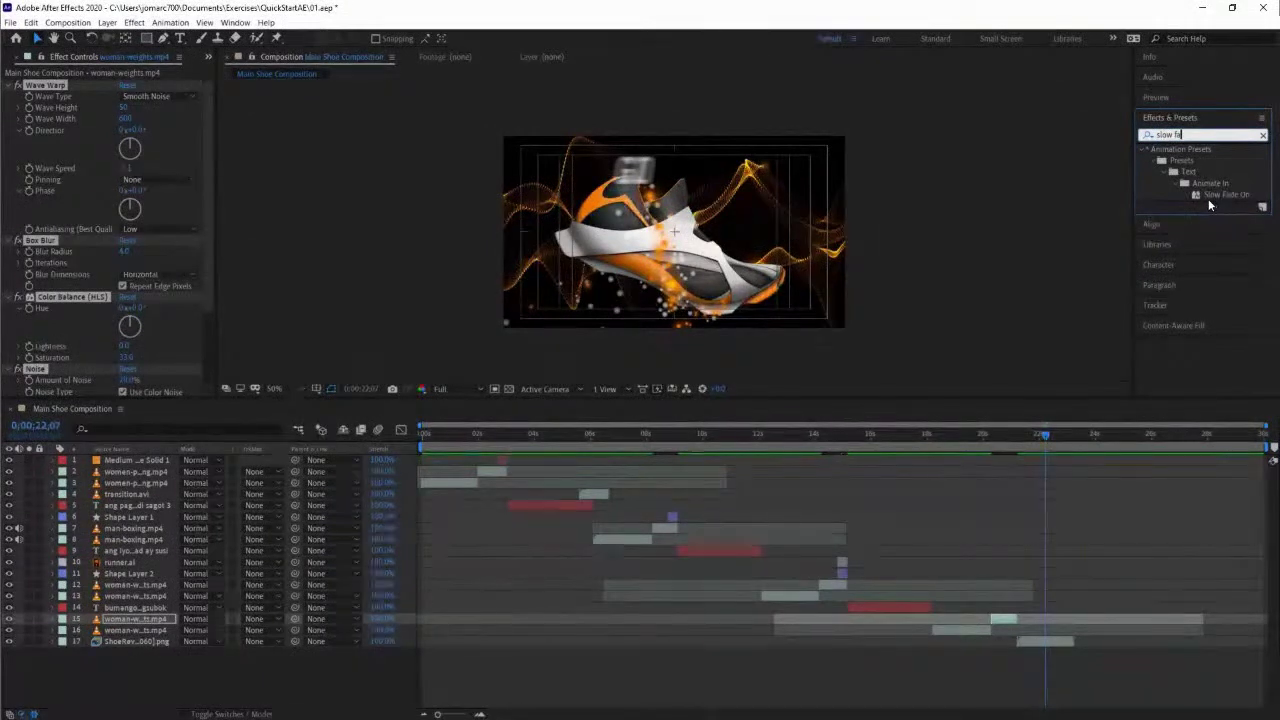
left_click(1195, 195)
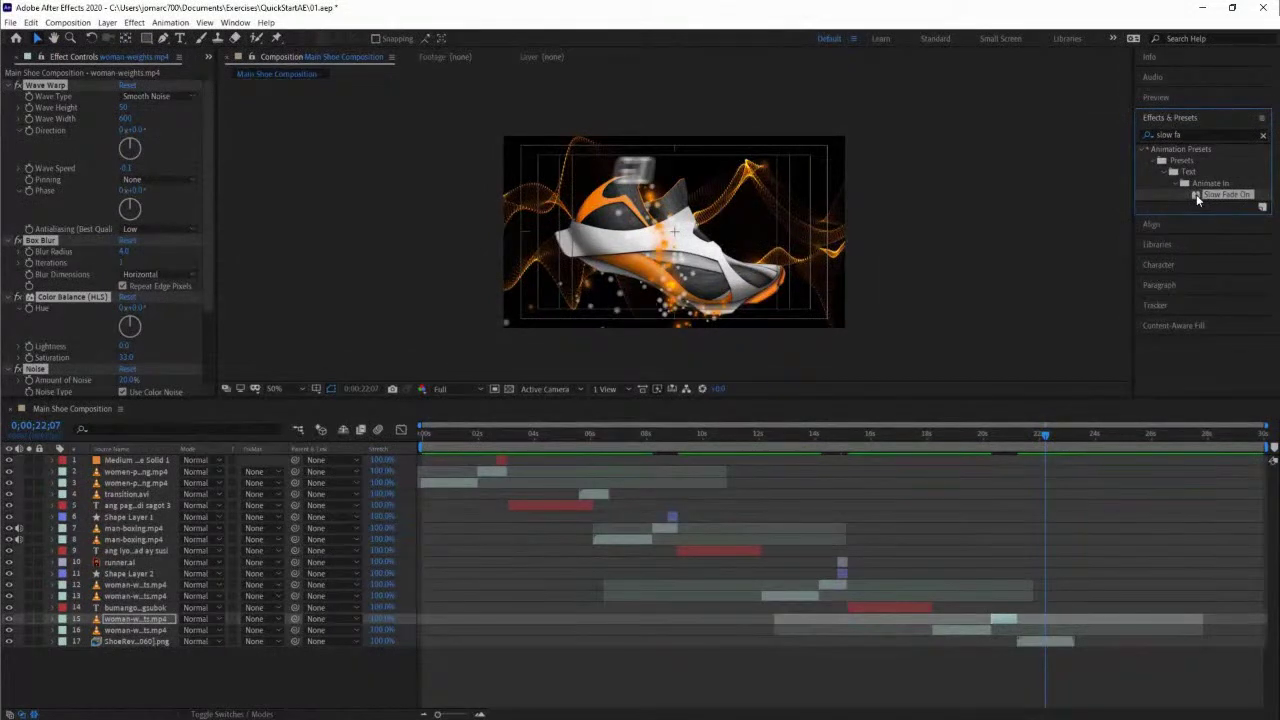
left_click_drag(1196, 194, 722, 550)
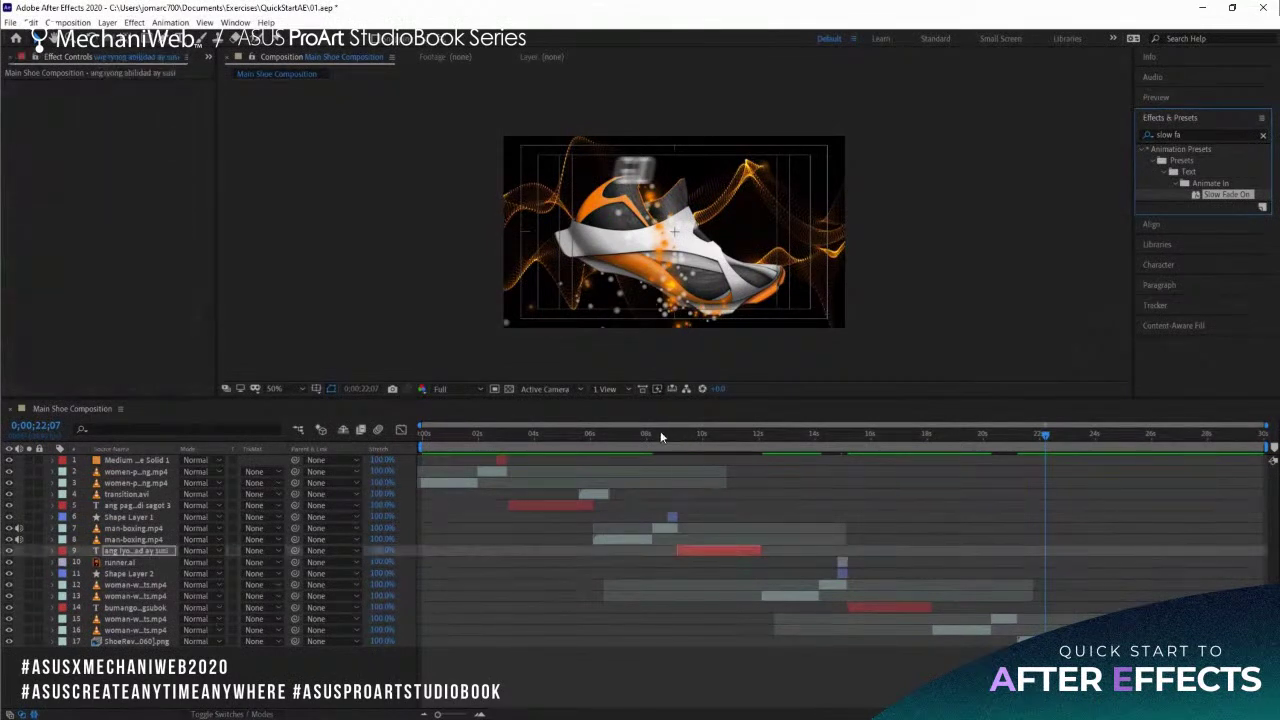
left_click_drag(660, 436, 759, 452)
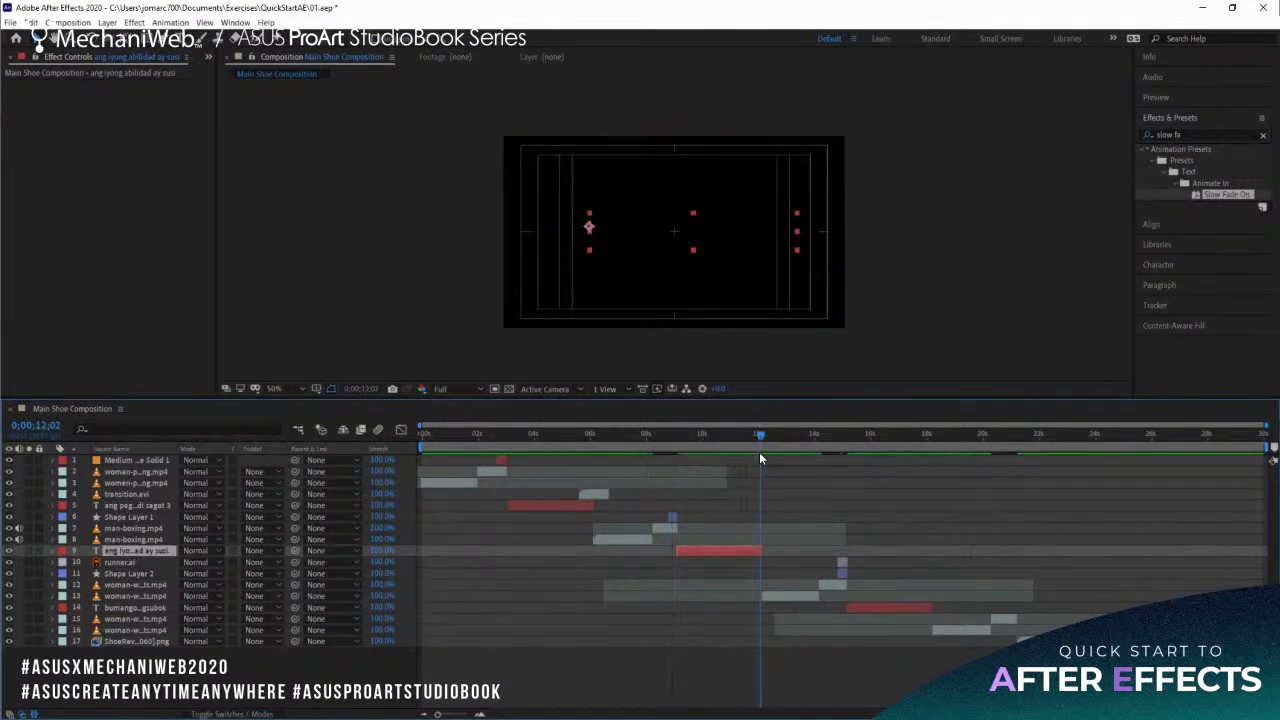
At 10;16, expand the ABILIDAD layer's Text > Animator 1 > Range Selector 1 to show Offset.
left_click(713, 438)
left_click_drag(683, 449, 711, 453)
left_click(52, 551)
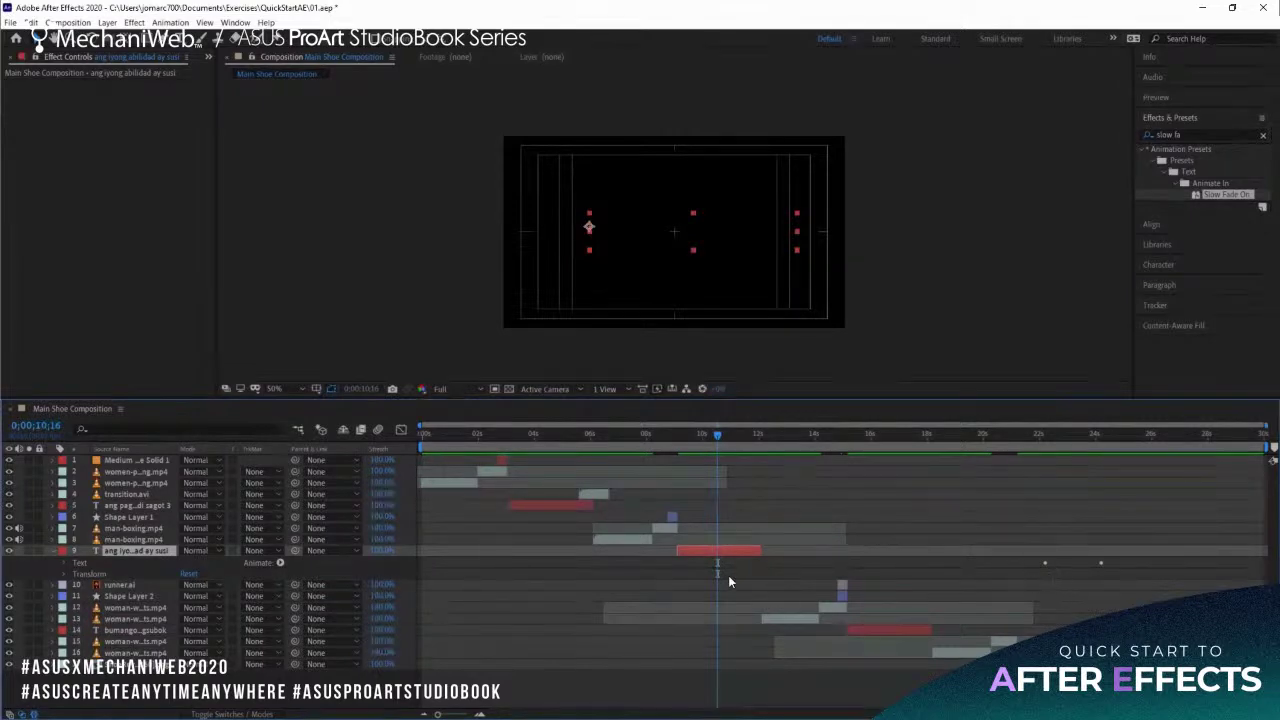
left_click(67, 564)
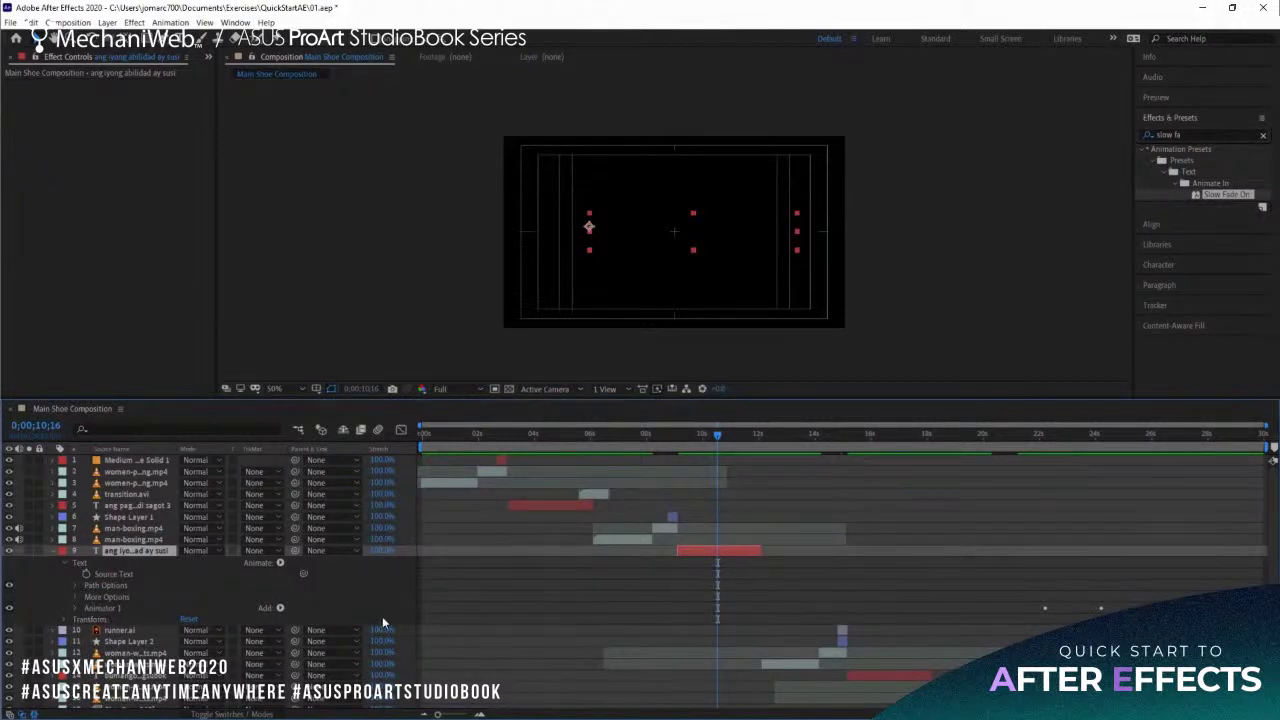
left_click(78, 608)
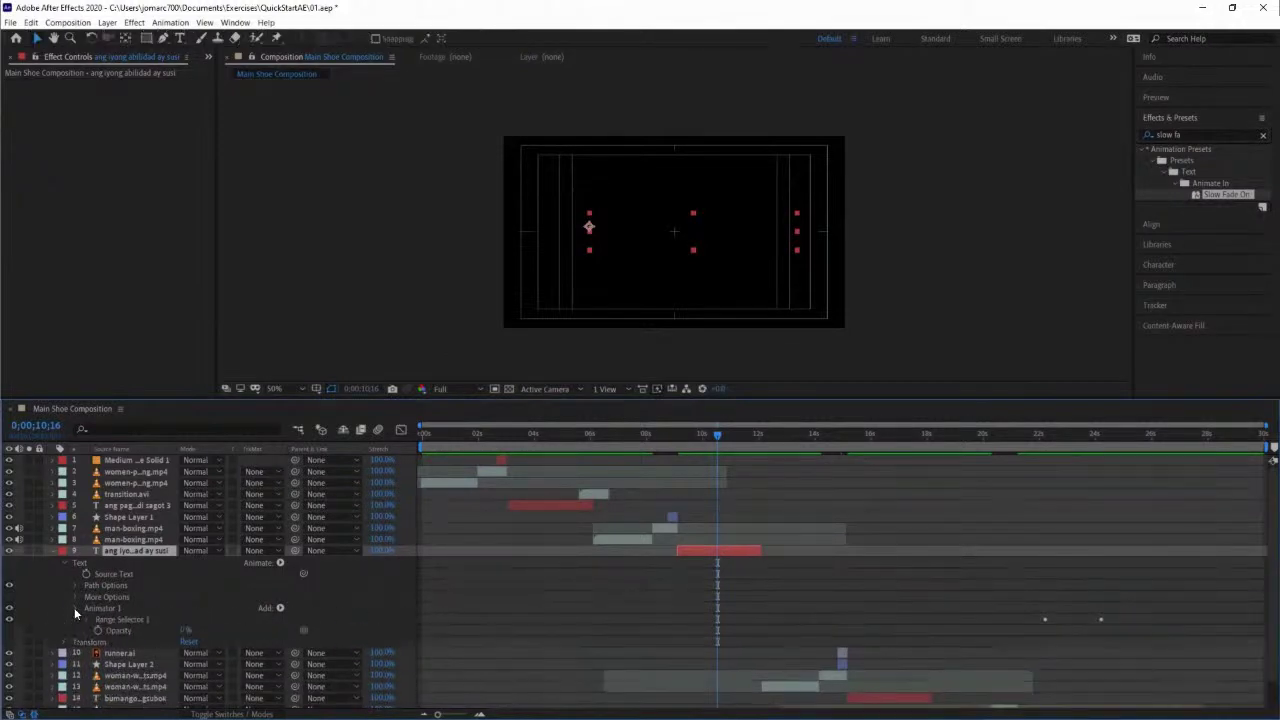
scroll(80, 611, "down", 1)
left_click(86, 590)
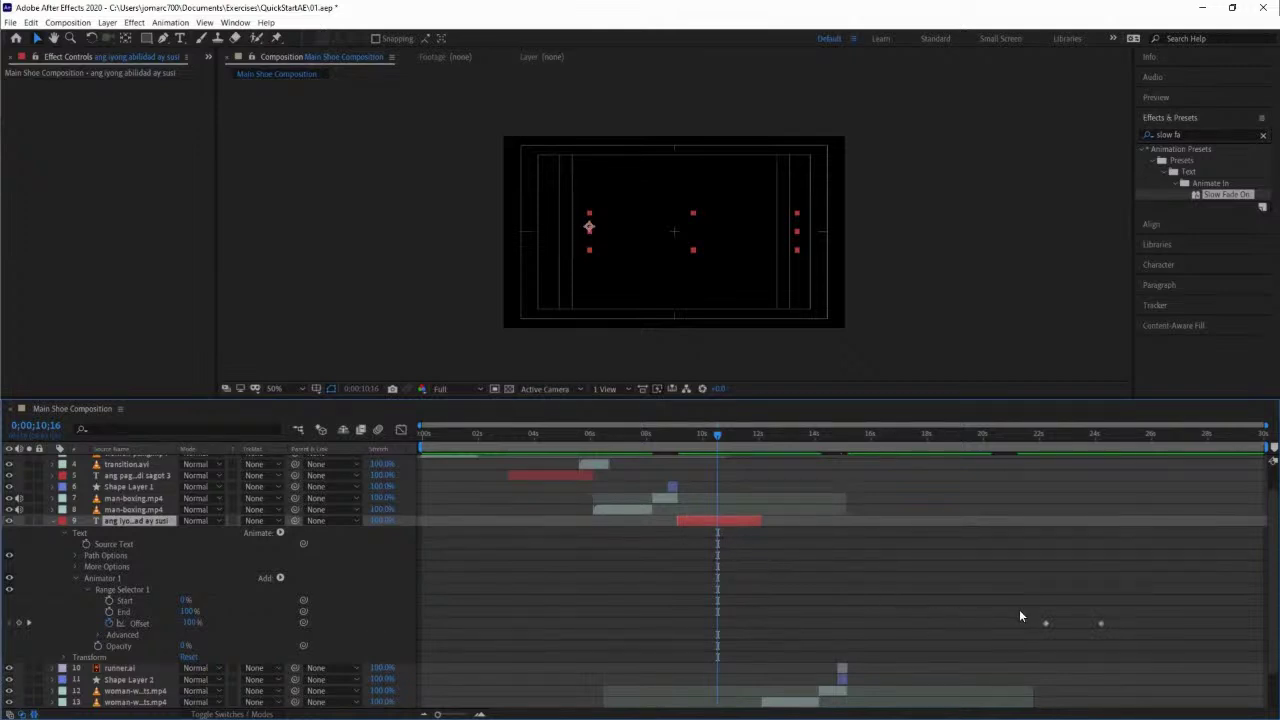
Move both Offset keyframes left to the ABILIDAD layer's in point and preview the reveal.
left_click_drag(1029, 613, 1123, 637)
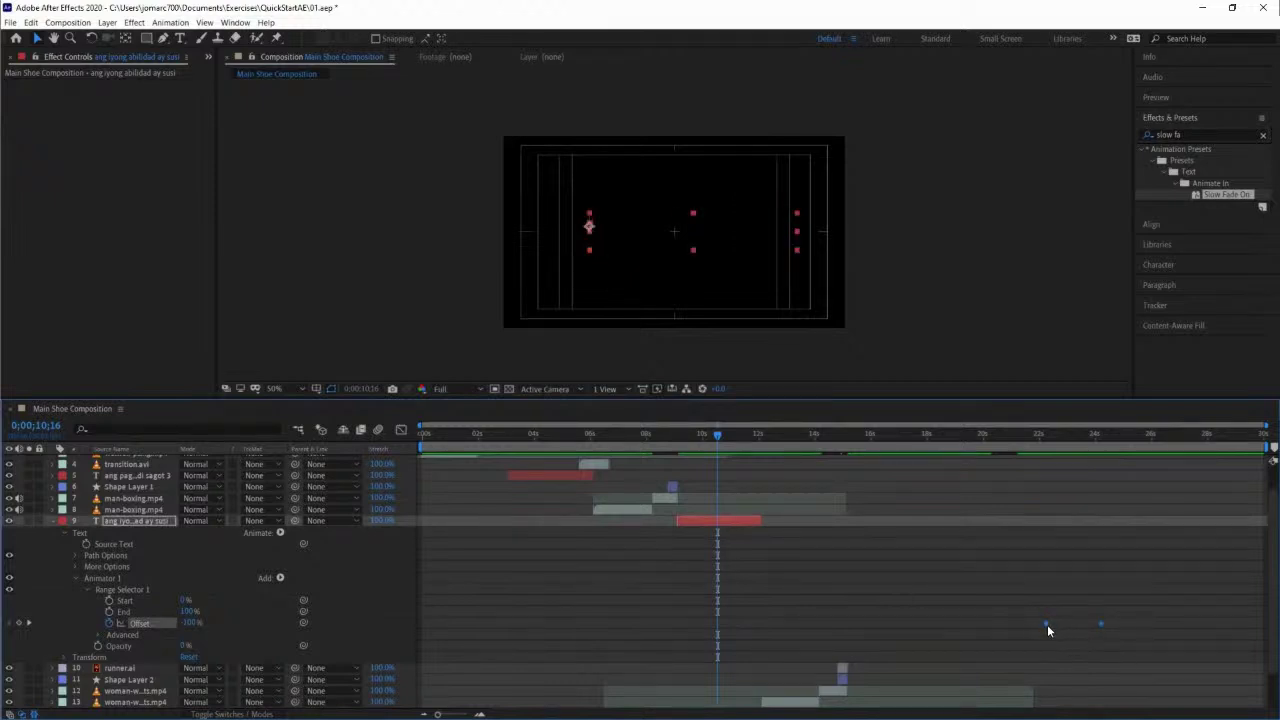
left_click_drag(1047, 628, 890, 628)
left_click_drag(811, 628, 688, 625)
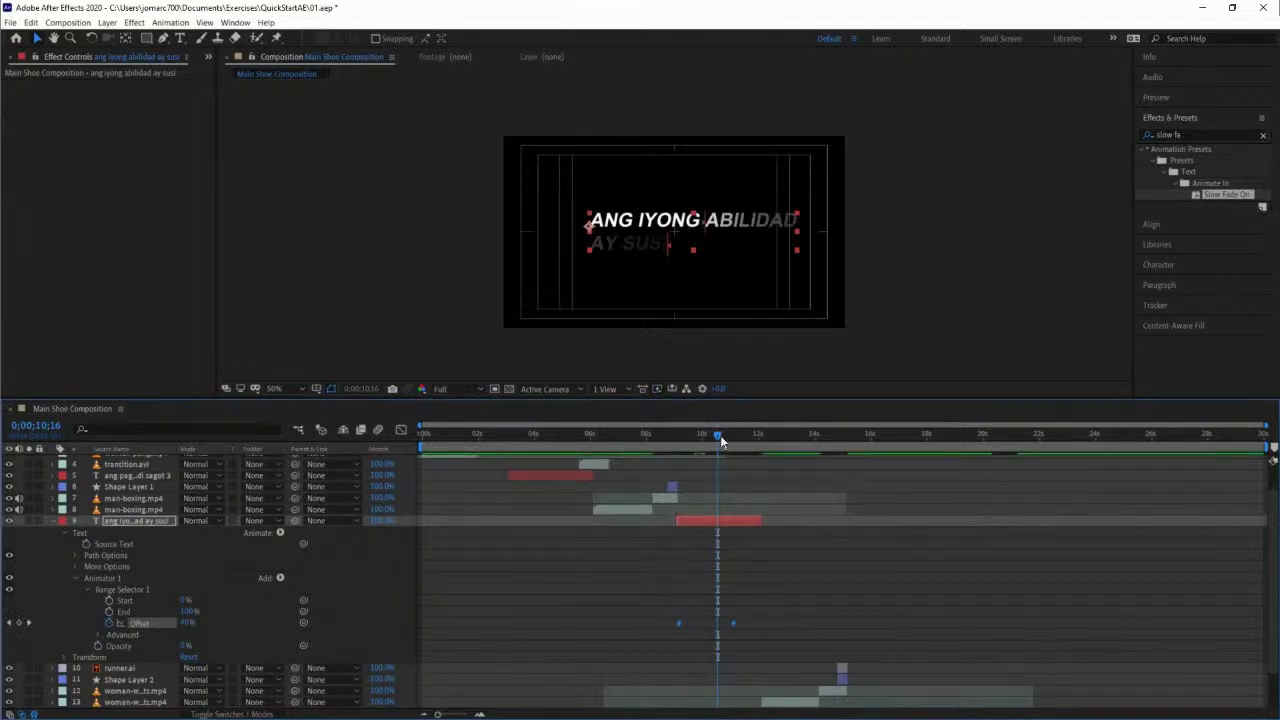
left_click_drag(720, 435, 760, 446)
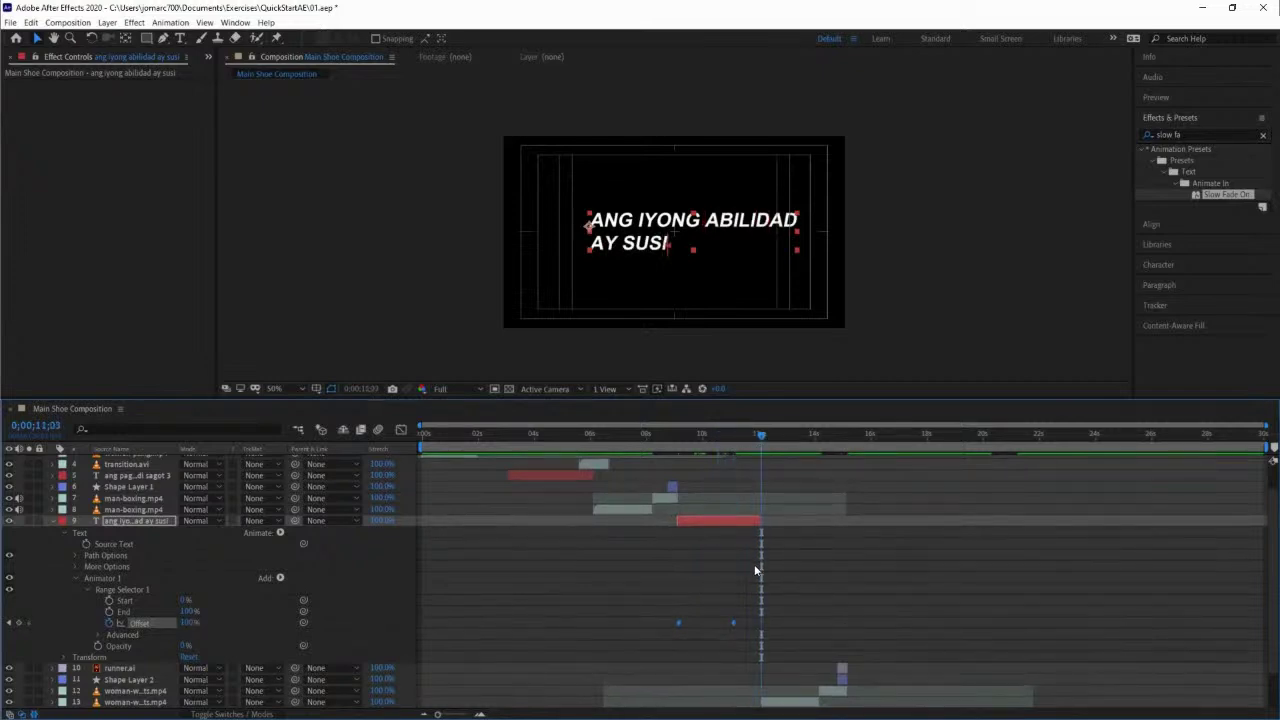
left_click(727, 616)
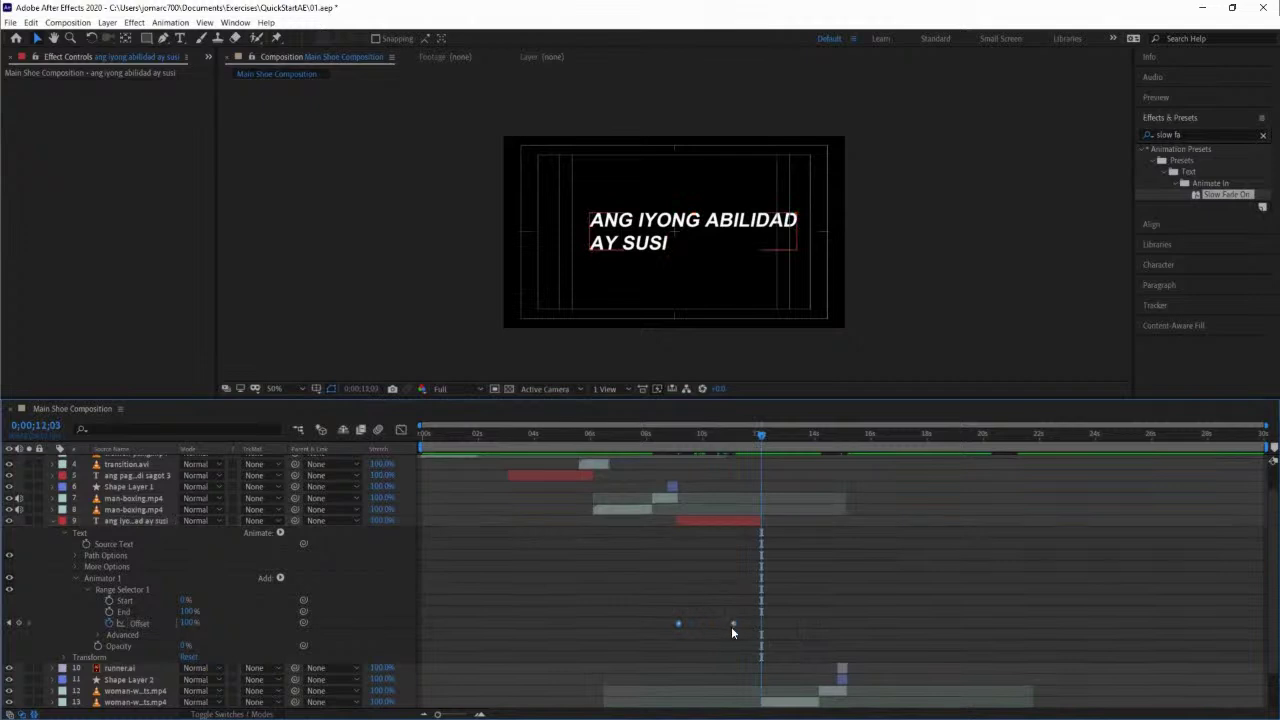
left_click(733, 624)
Nudge the ABILIDAD text slightly left, collapse its layer, and select the PAGSUKO title layer.
left_click(733, 625)
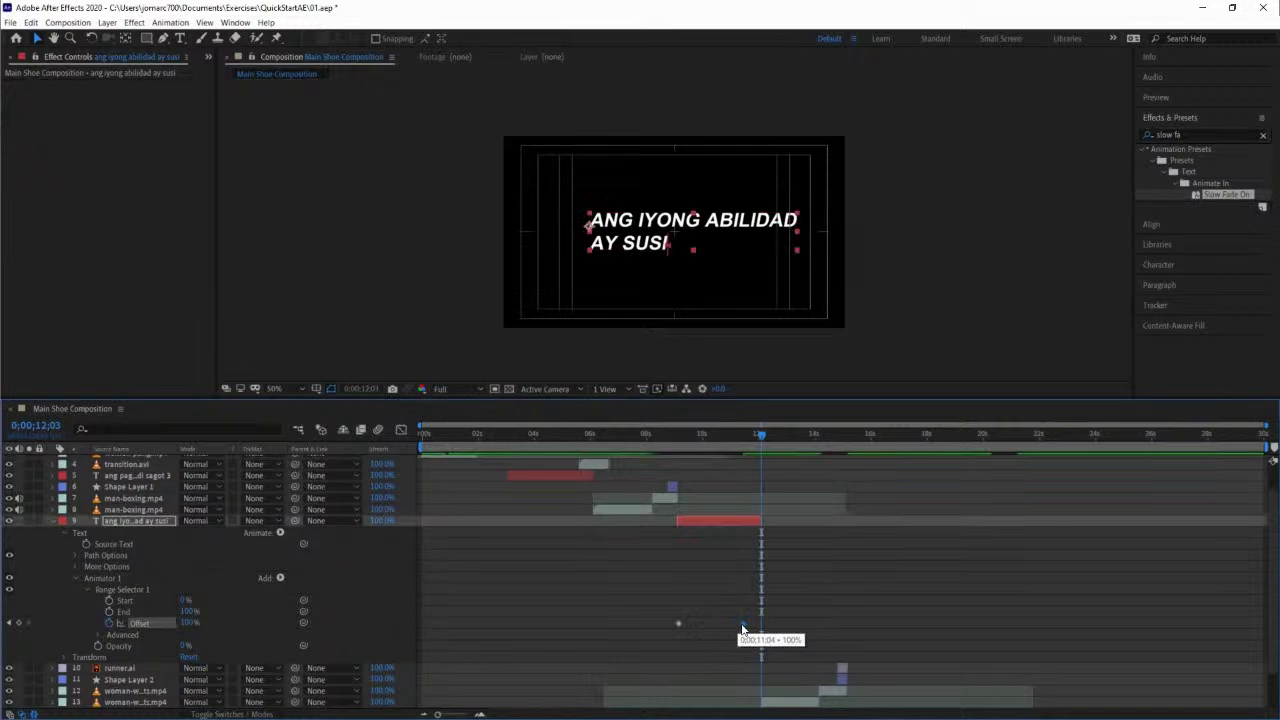
left_click_drag(652, 438, 772, 469)
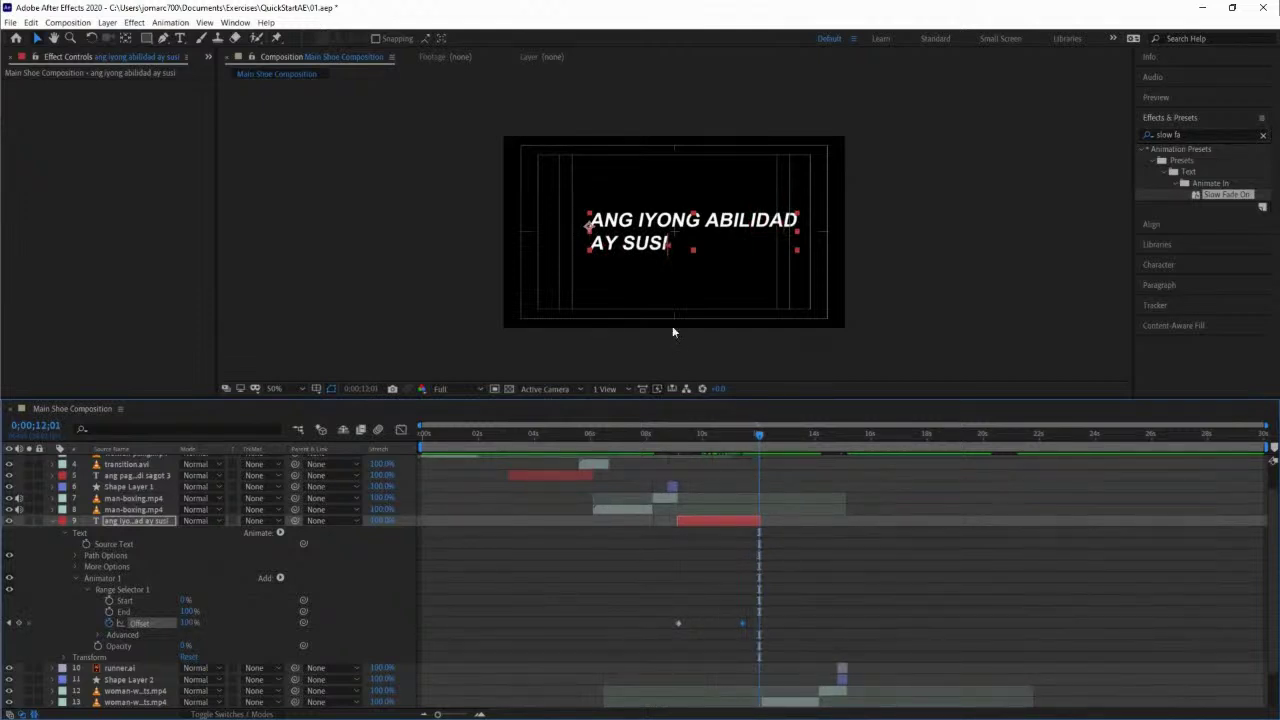
left_click_drag(644, 246, 624, 246)
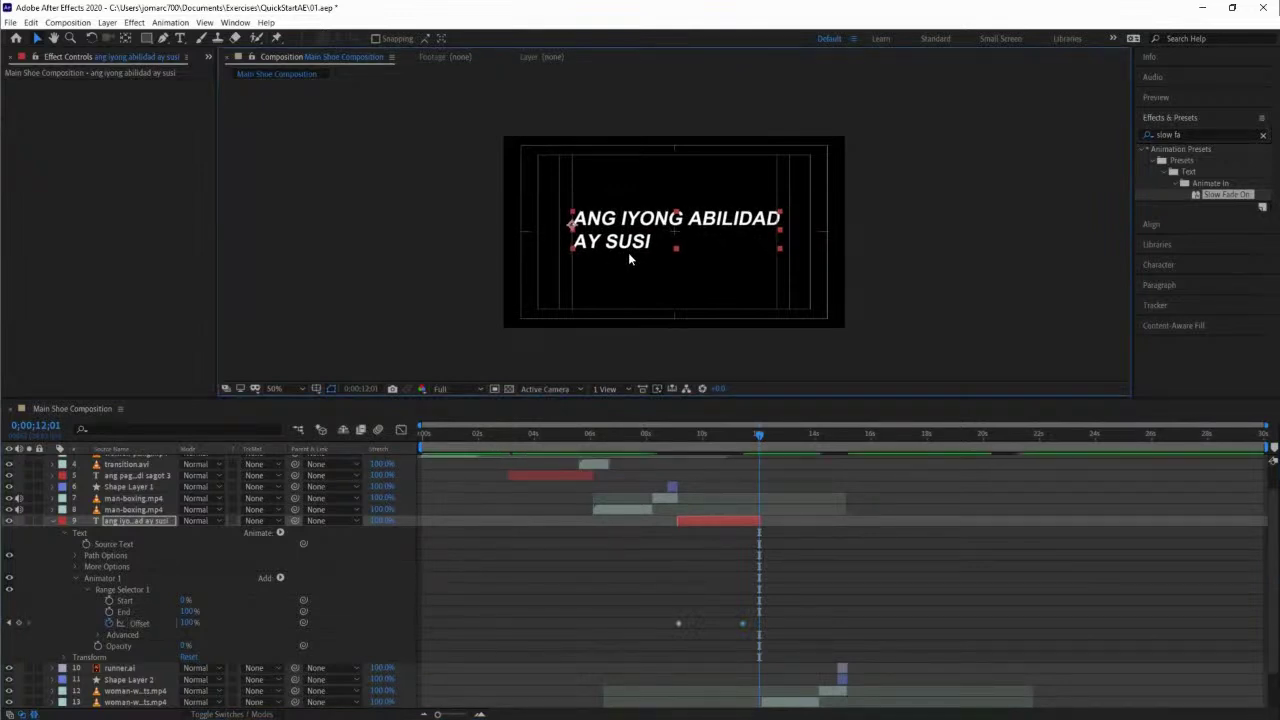
left_click(52, 520)
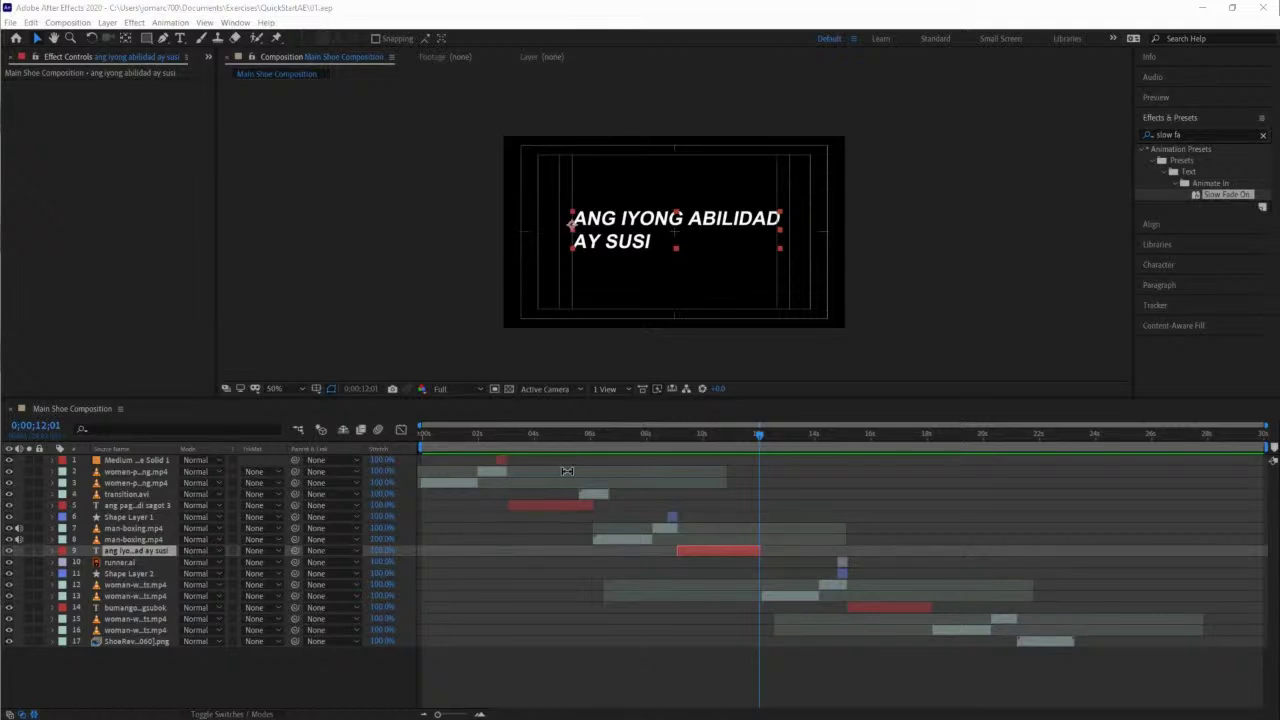
left_click_drag(758, 440, 546, 436)
left_click(522, 504)
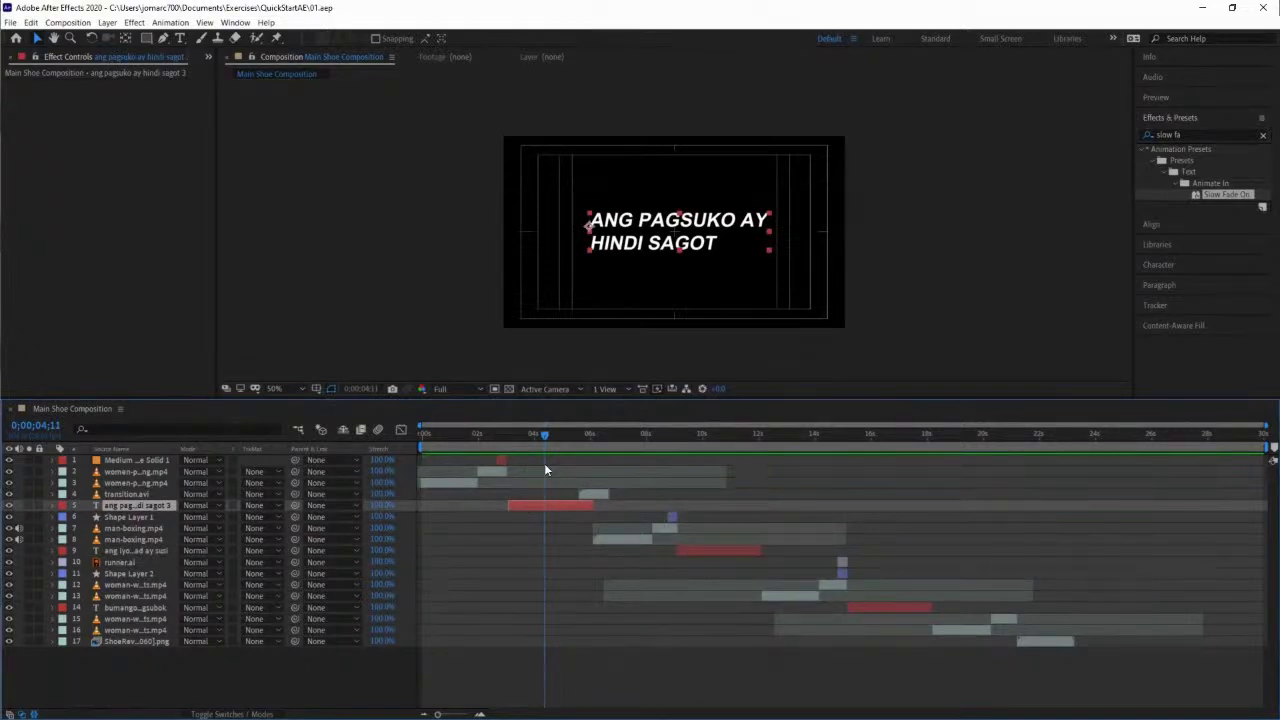
Keyframe the PAGSUKO text's Position to slide in from off-screen left over ten frames.
left_click_drag(548, 441, 516, 440)
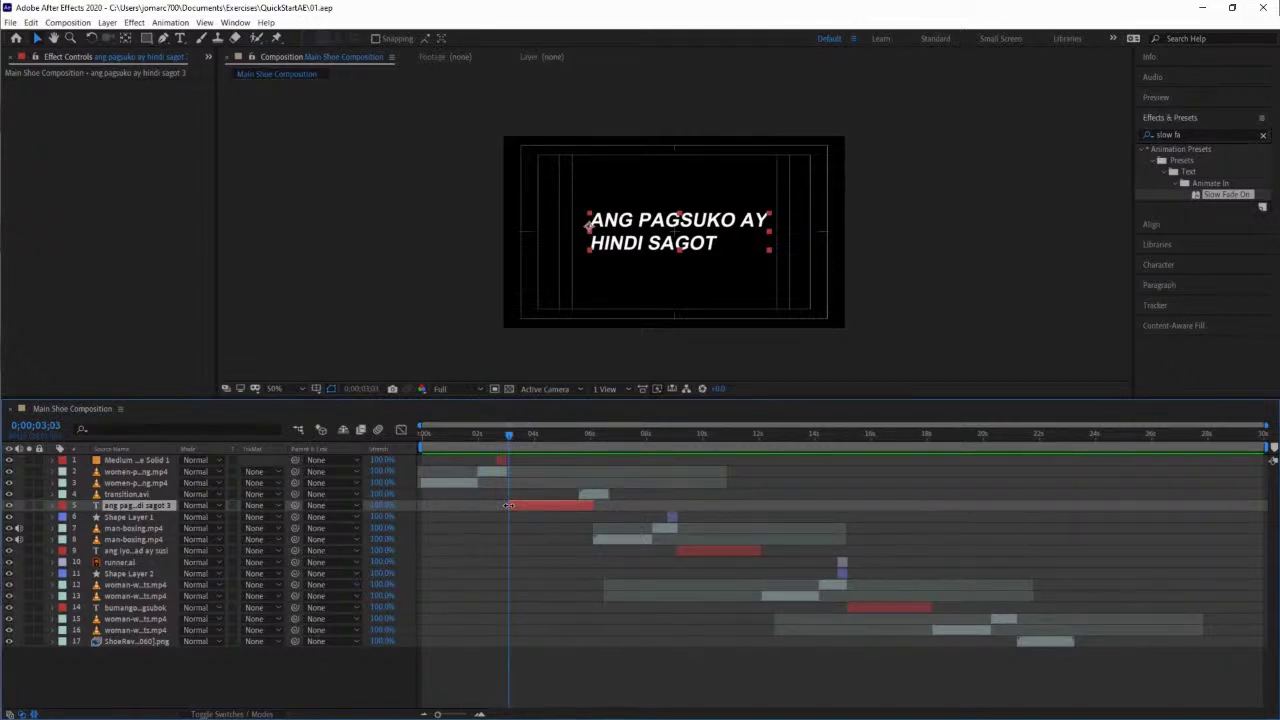
left_click(52, 505)
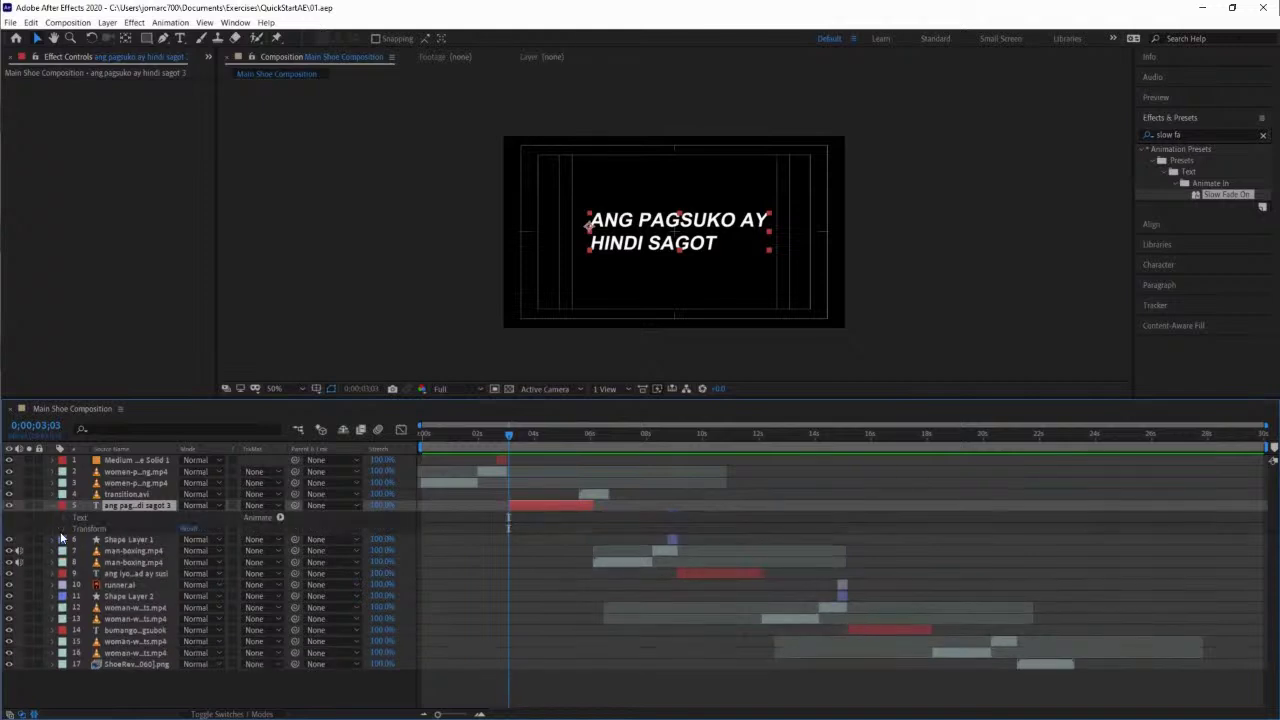
left_click(62, 530)
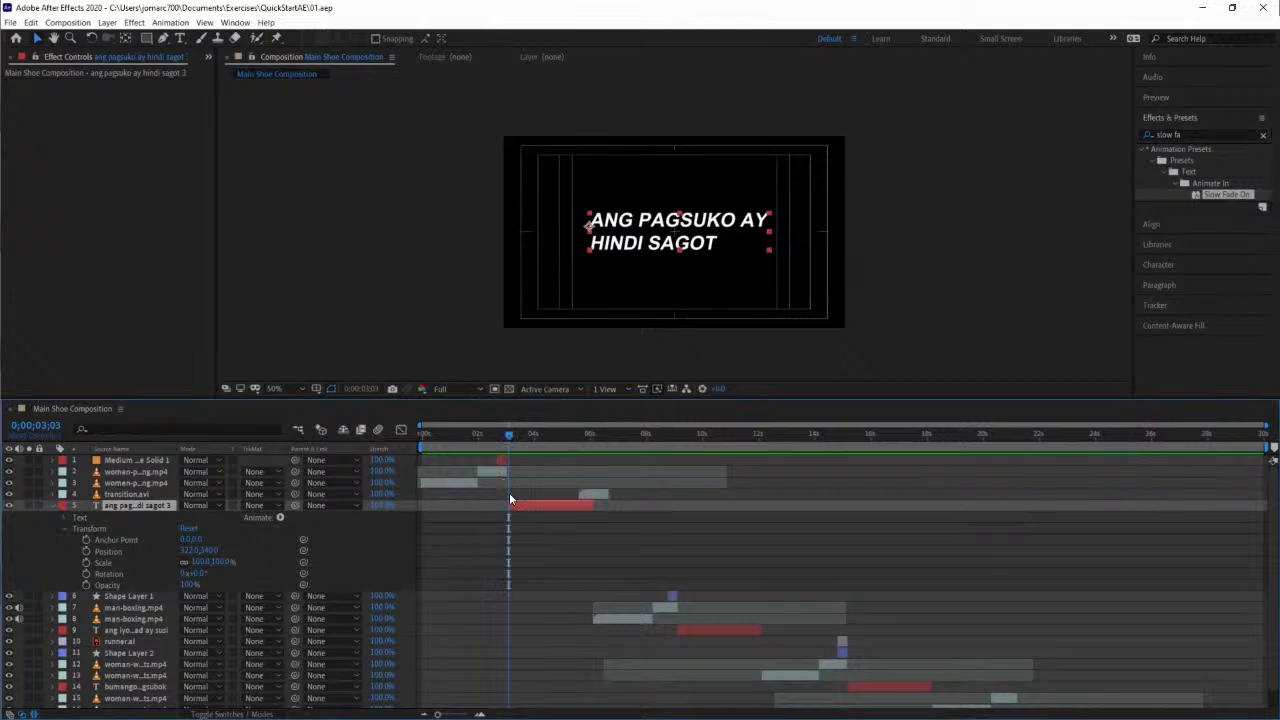
key("shift+Page_Down")
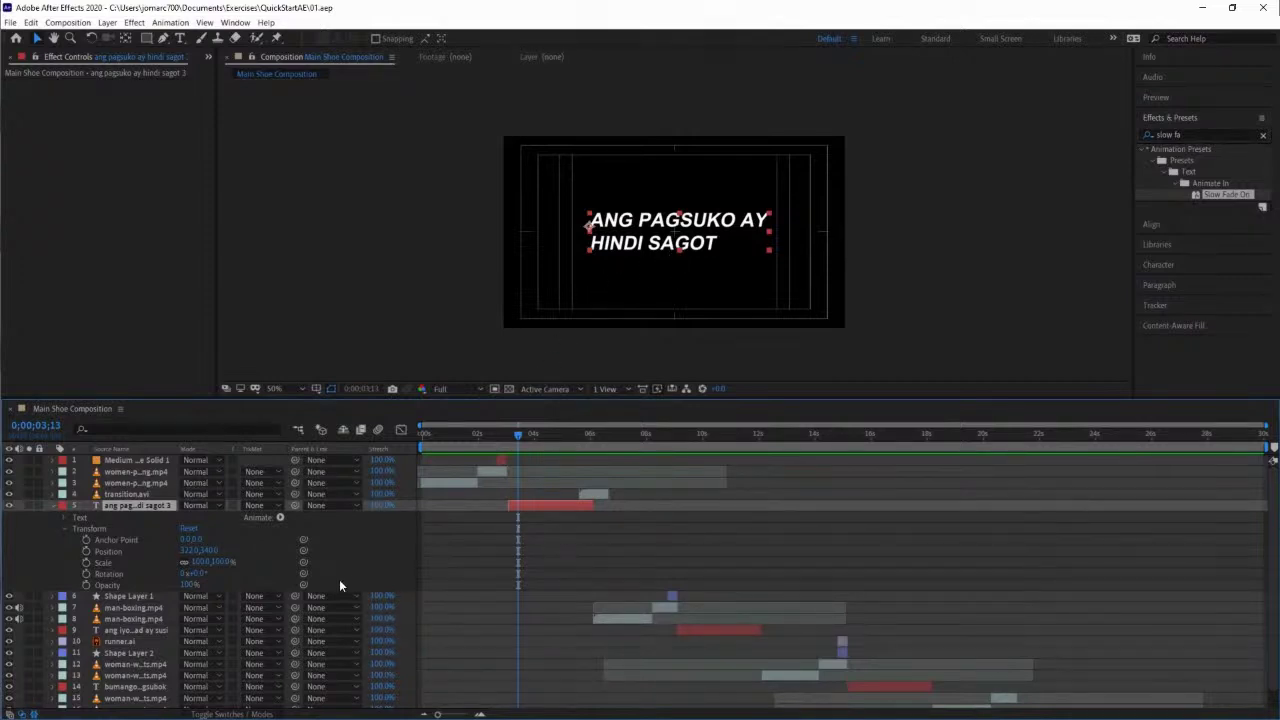
left_click(86, 551)
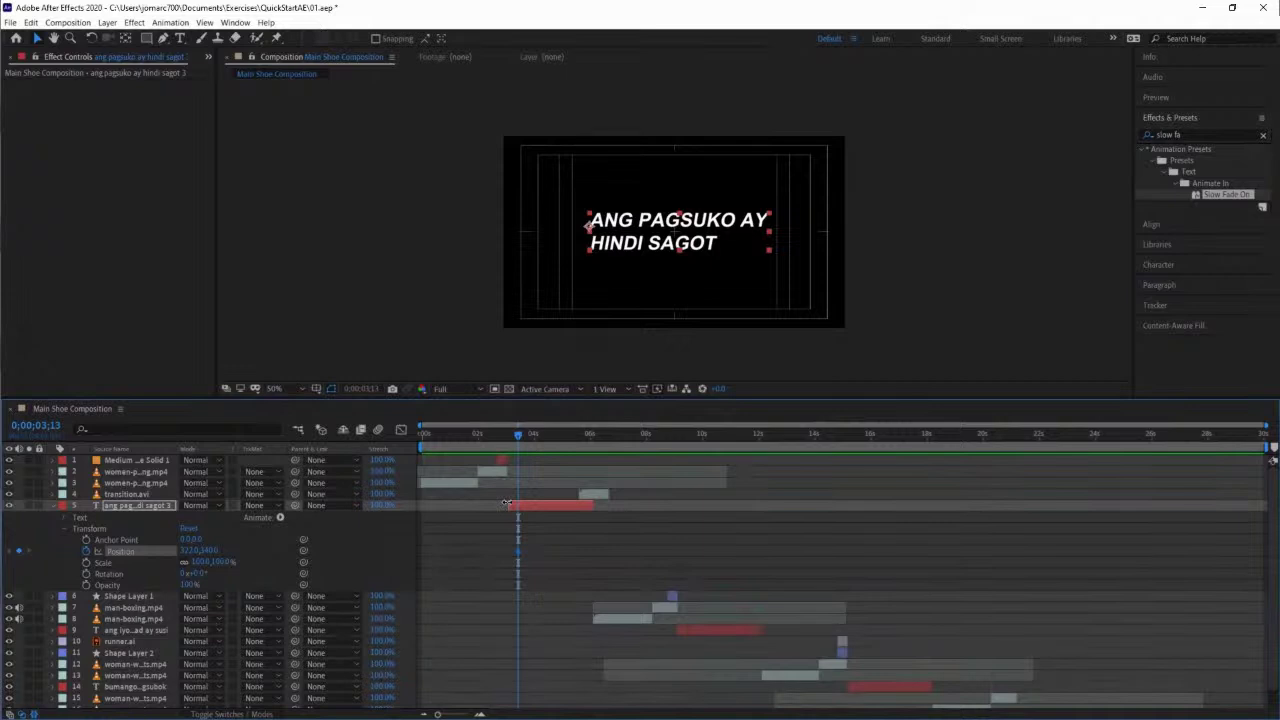
key("i")
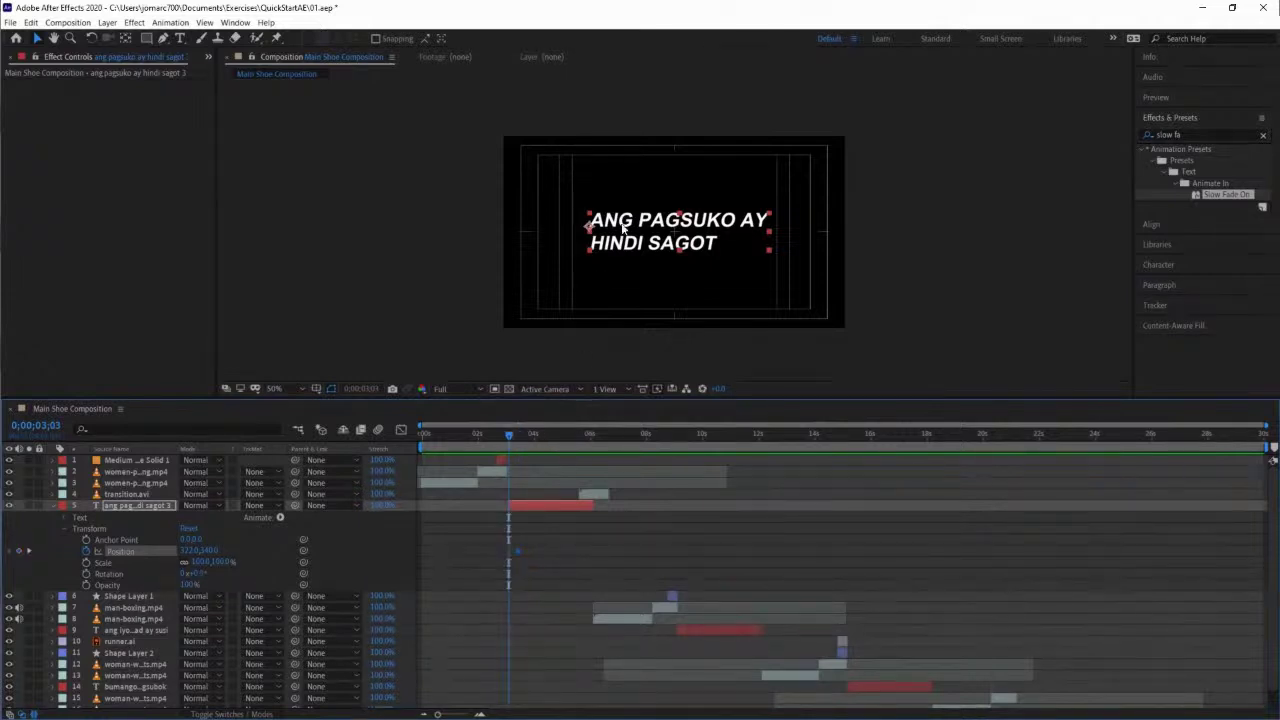
left_click_drag(624, 227, 366, 229)
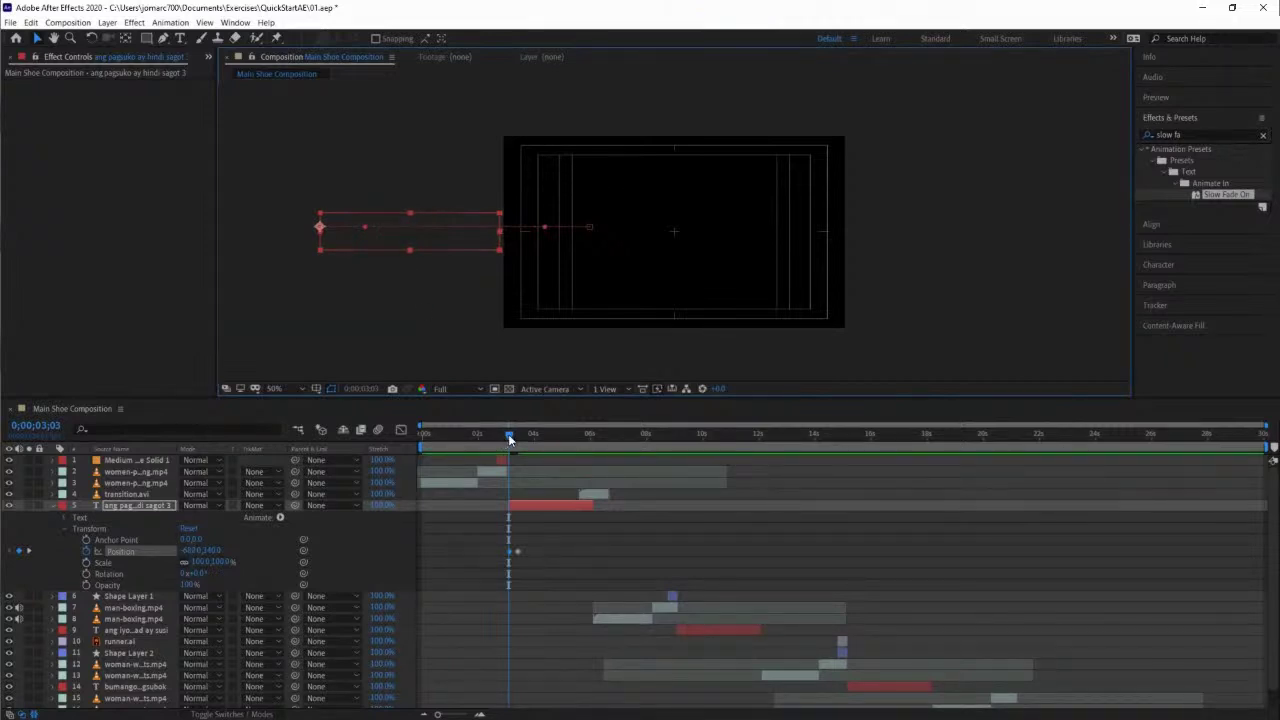
left_click_drag(508, 434, 541, 442)
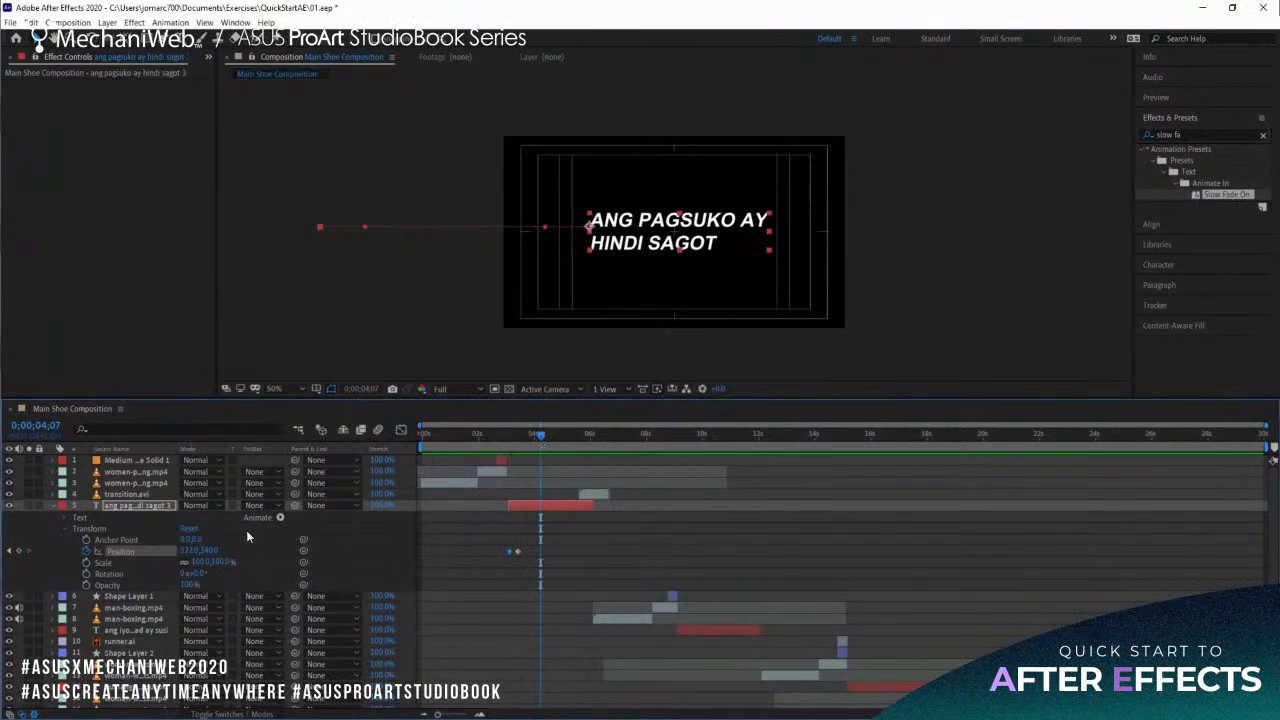
left_click(52, 505)
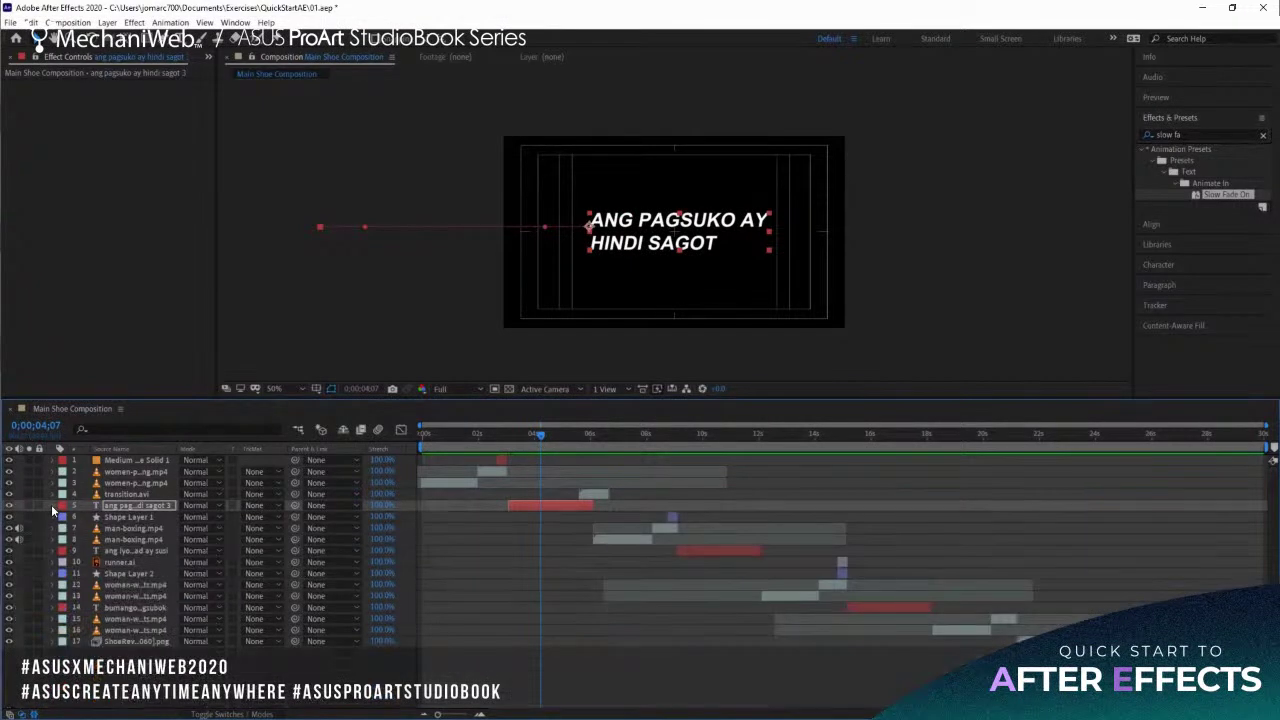
Add a 100% Opacity keyframe at 3;23 on the PAGSUKO layer beside its Position keys.
left_click(125, 507)
key("p")
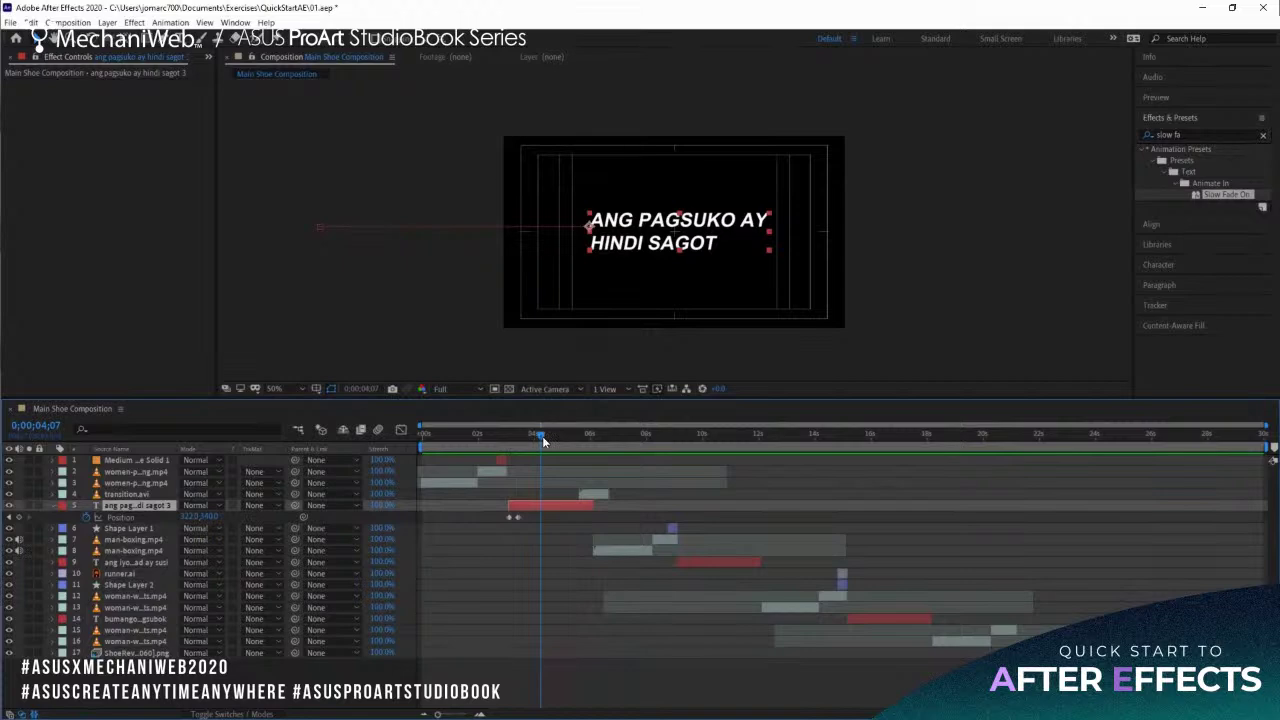
left_click_drag(542, 436, 517, 443)
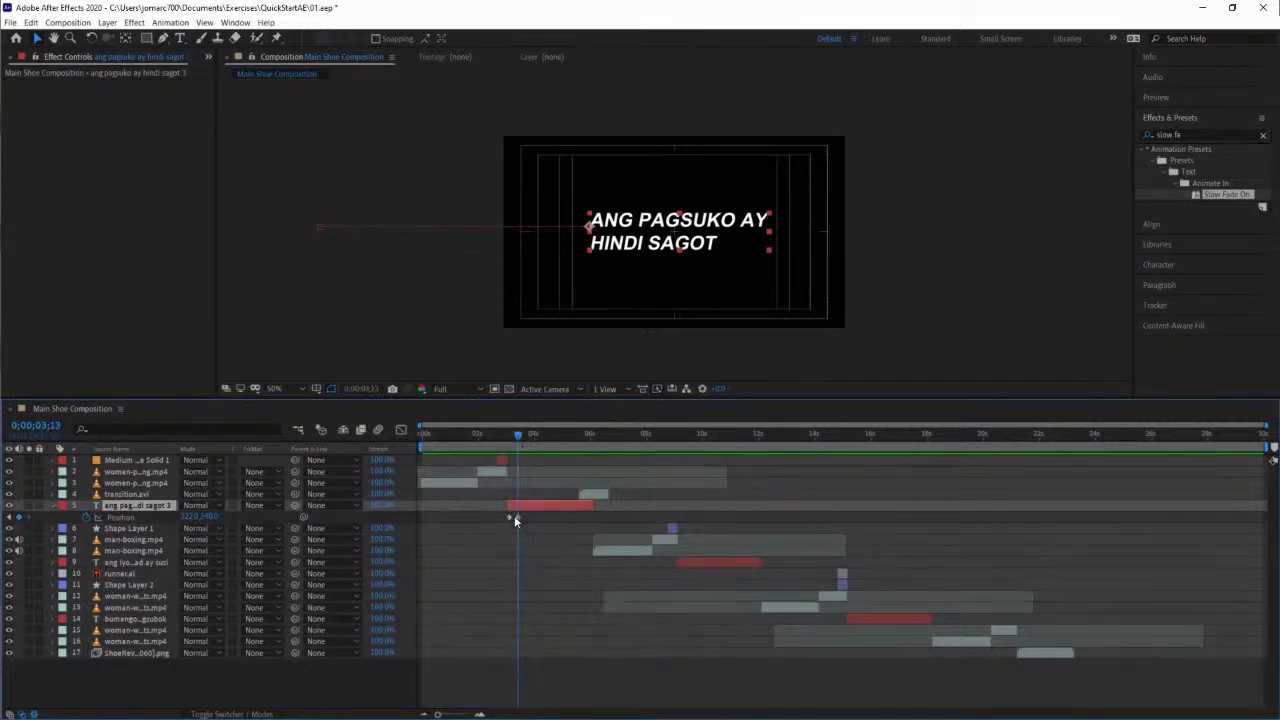
mouse_move(519, 518)
key("space")
key("shift+t")
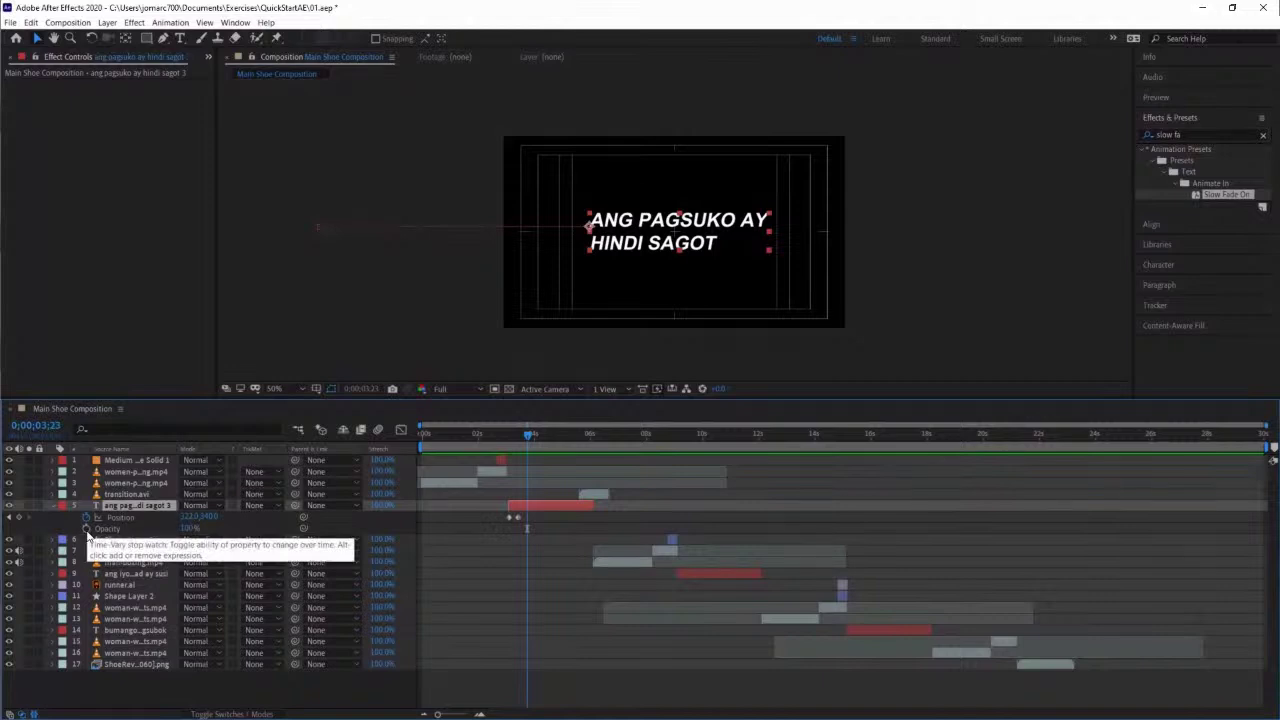
left_click(87, 530)
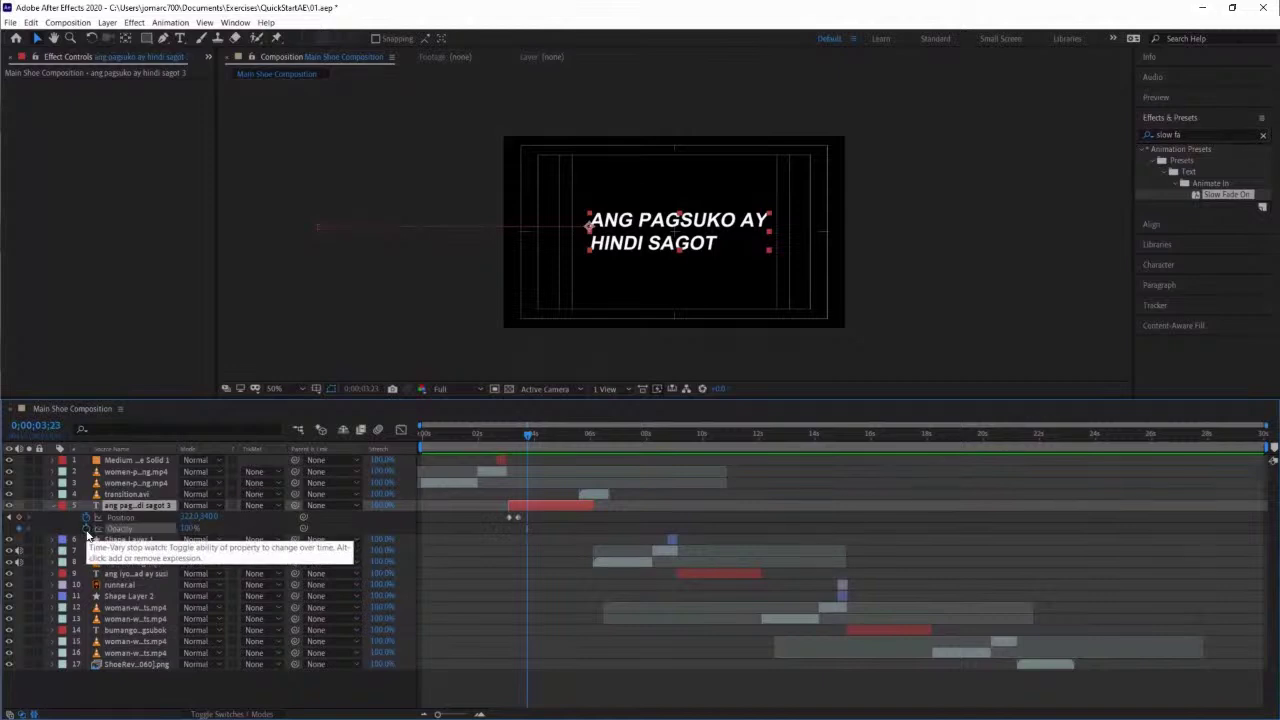
Key the PAGSUKO title's Opacity at 0% at its start and preview the slide-and-fade.
left_click_drag(529, 437, 509, 439)
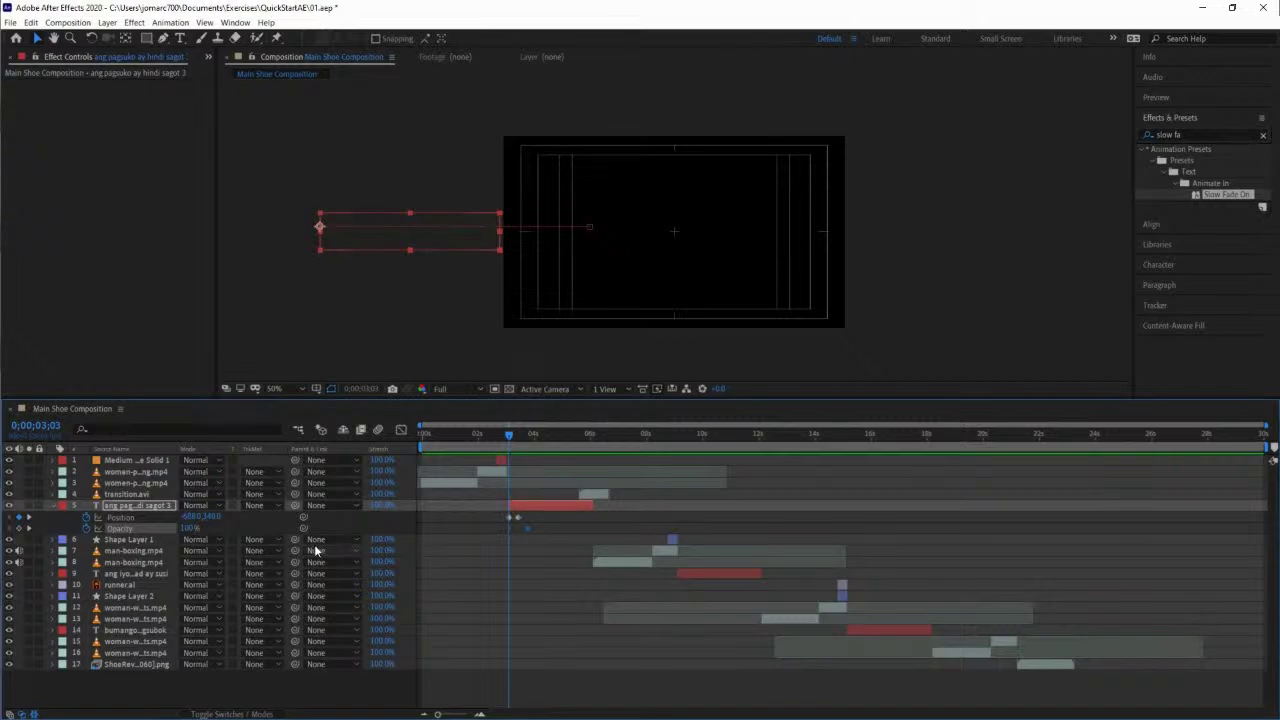
left_click_drag(186, 528, 171, 529)
left_click(190, 528)
type("0")
key("Return")
left_click(504, 436)
left_click_drag(504, 436, 566, 457)
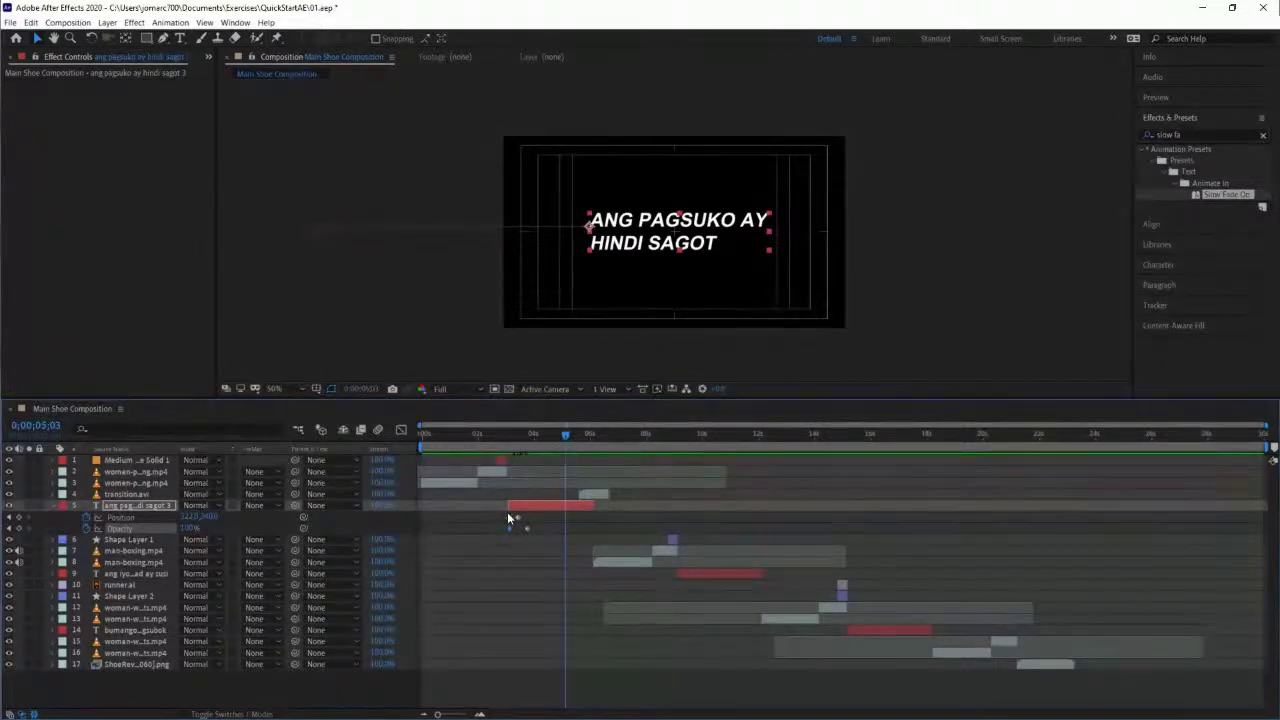
Select layer 5's Position and Opacity keyframes, then select the BUMANGON MULA SA PAGSUBOK layer.
left_click_drag(486, 512, 537, 533)
left_click_drag(564, 437, 509, 443)
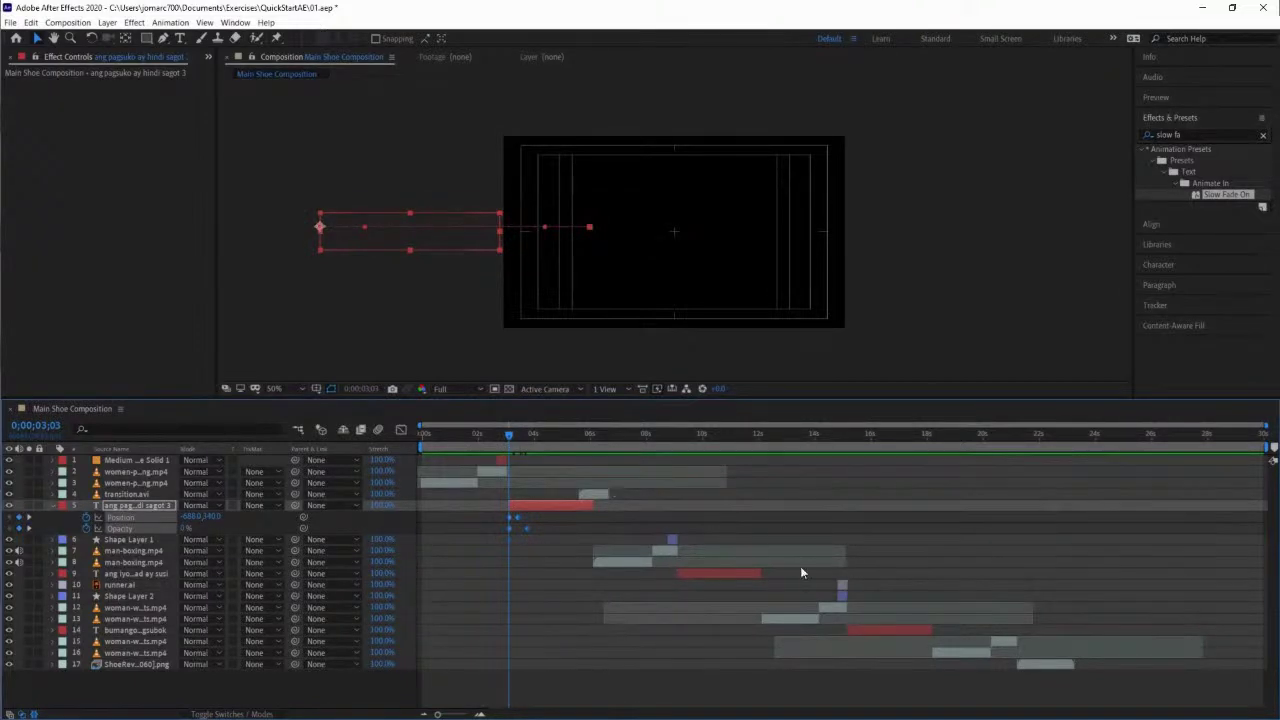
left_click(869, 630)
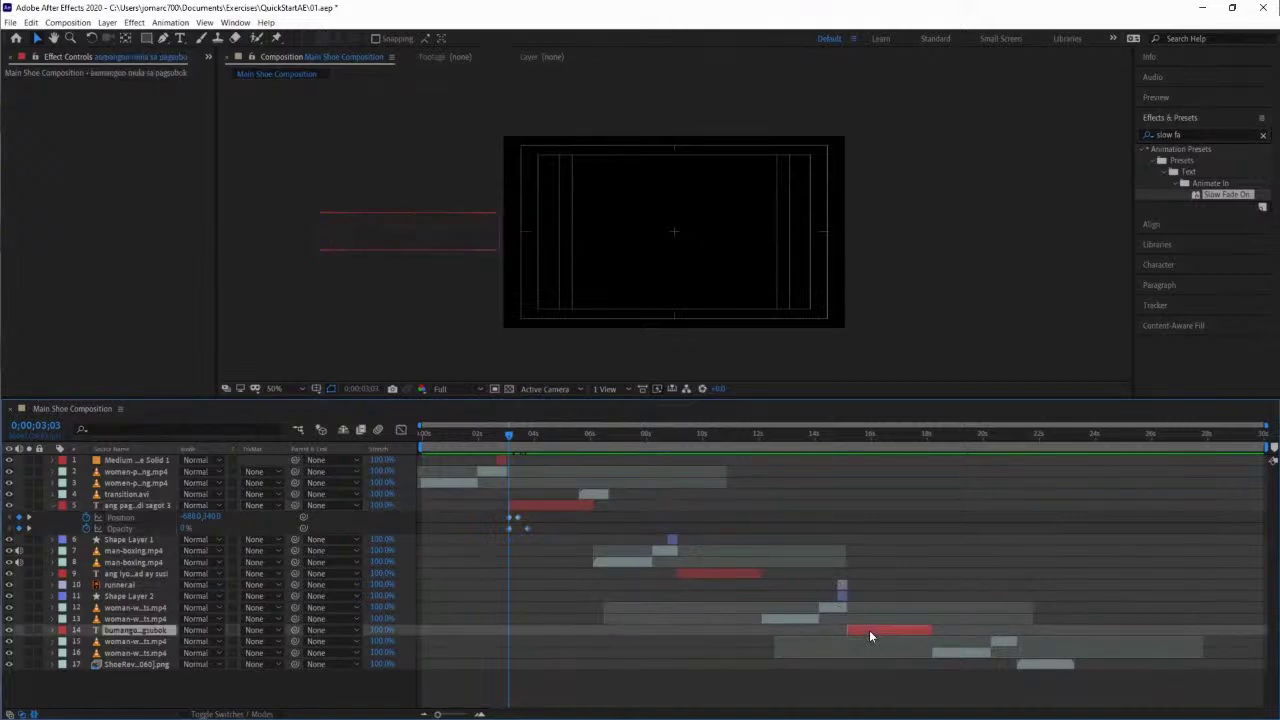
Paste the slide-and-fade keyframes onto the BUMANGON title near 15 seconds and preview its entrance.
left_click_drag(510, 435, 850, 480)
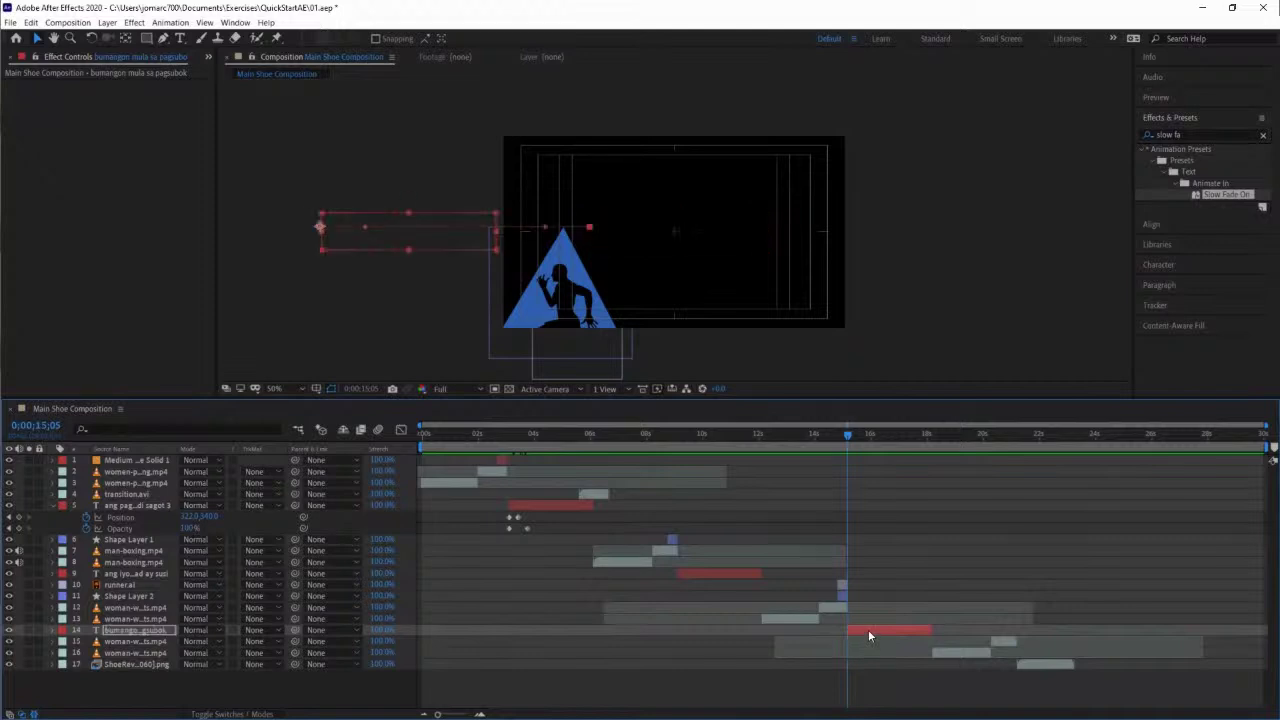
key("Return")
key("u")
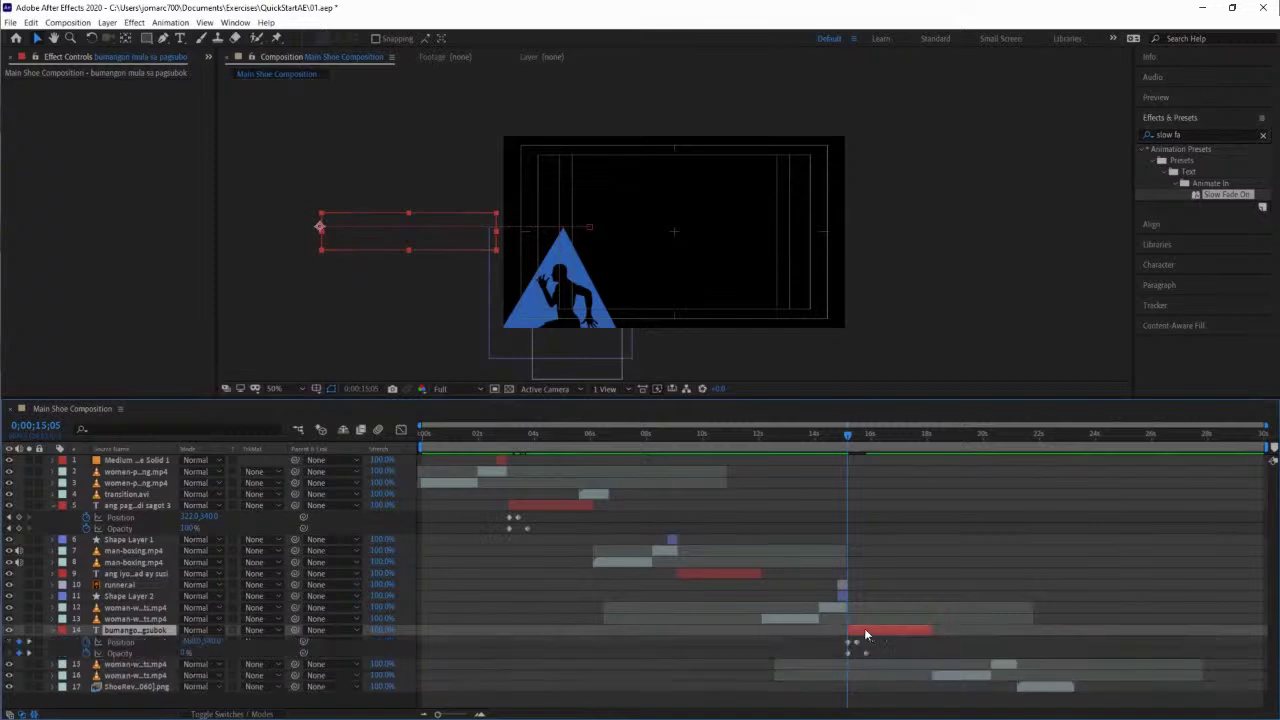
left_click_drag(848, 440, 896, 455)
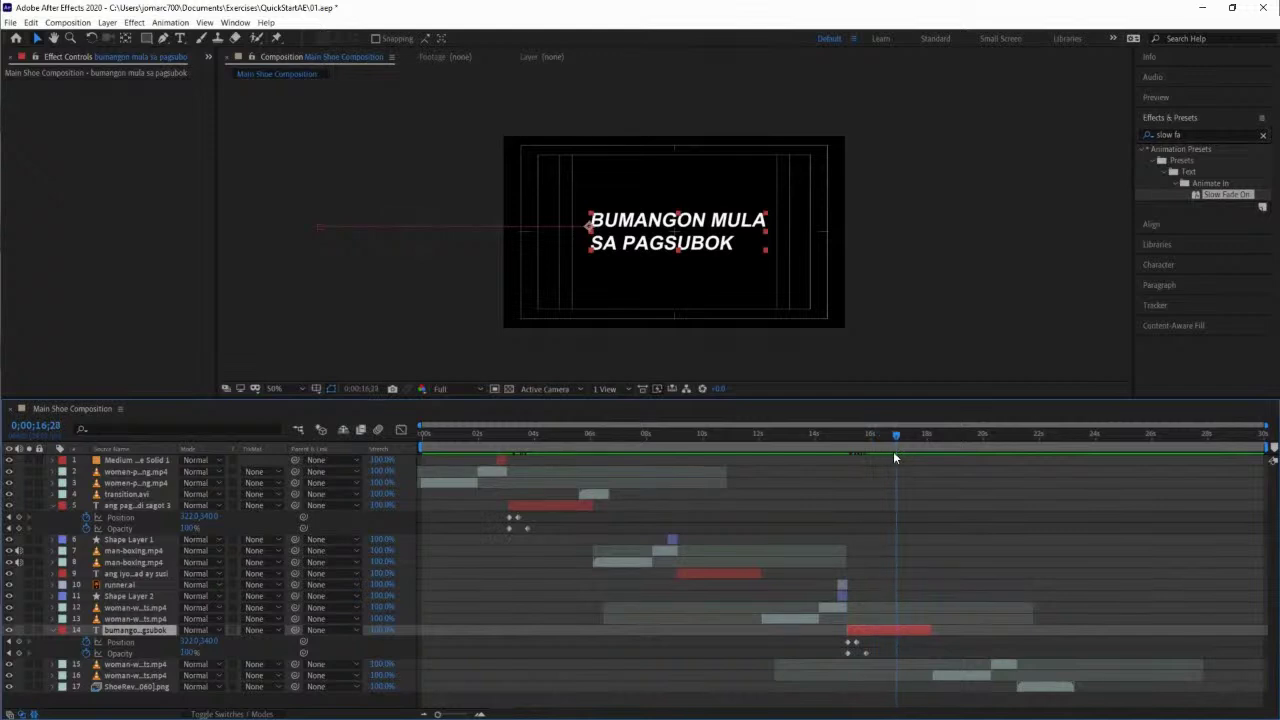
mouse_move(896, 458)
left_mouse_down()
mouse_move(900, 434)
mouse_move(836, 446)
mouse_move(892, 463)
left_mouse_up()
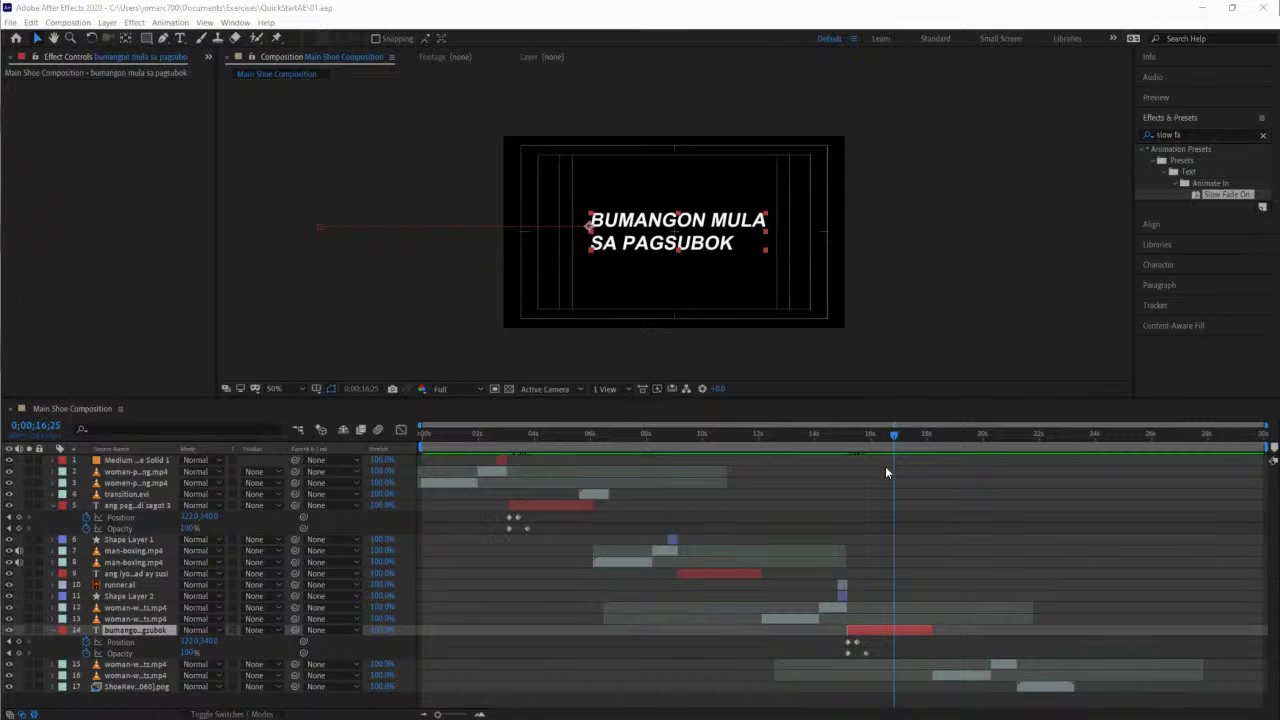
left_click(825, 491)
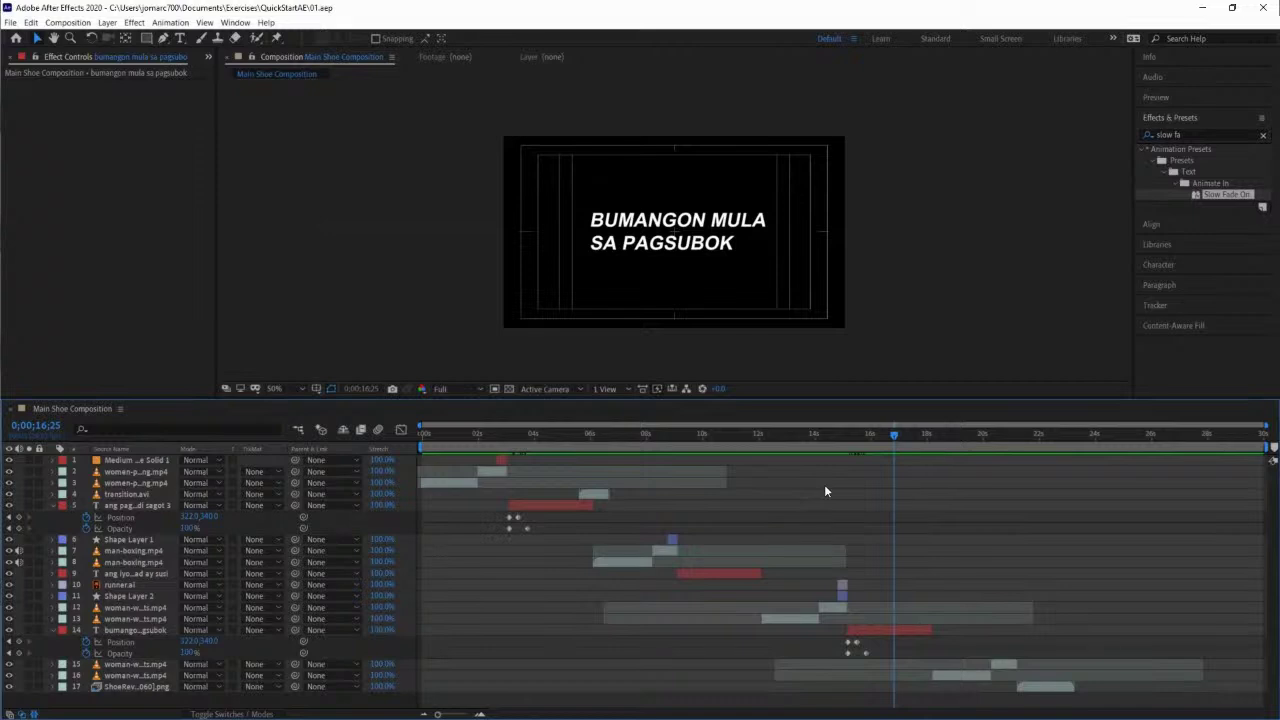
Select all layers, collapse every keyframed property row with U, and deselect.
key("ctrl+a")
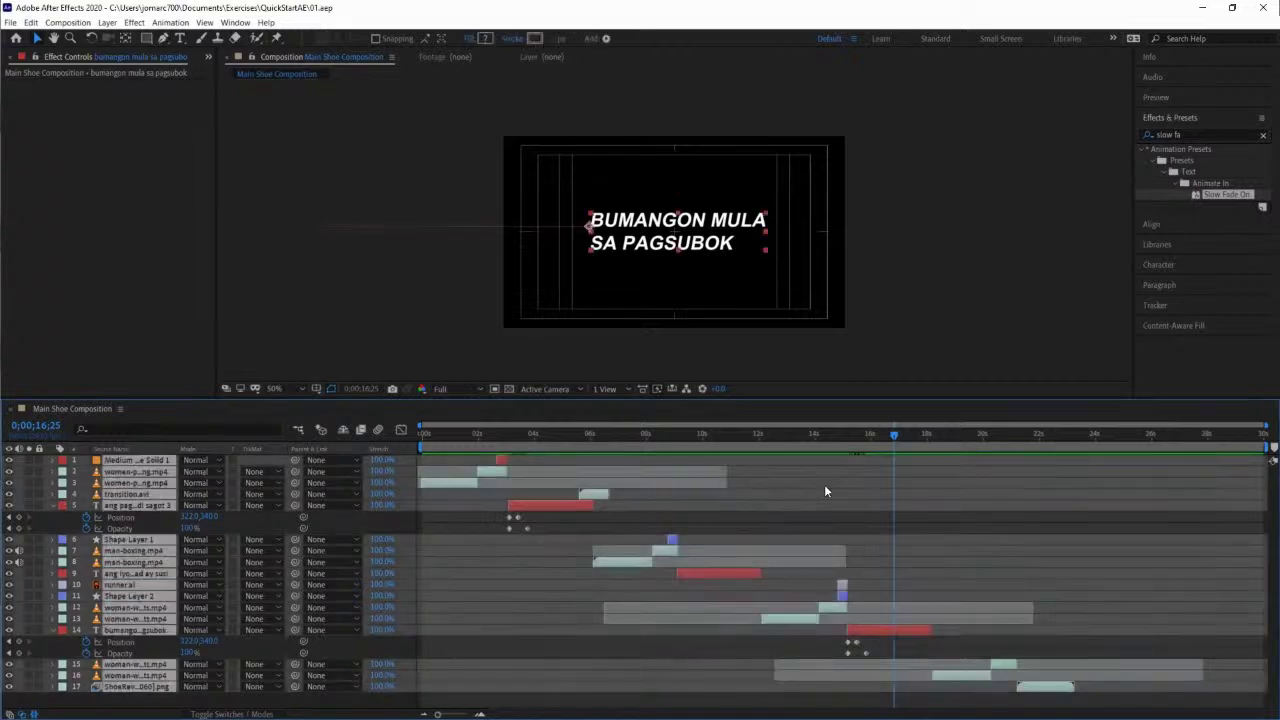
key("u")
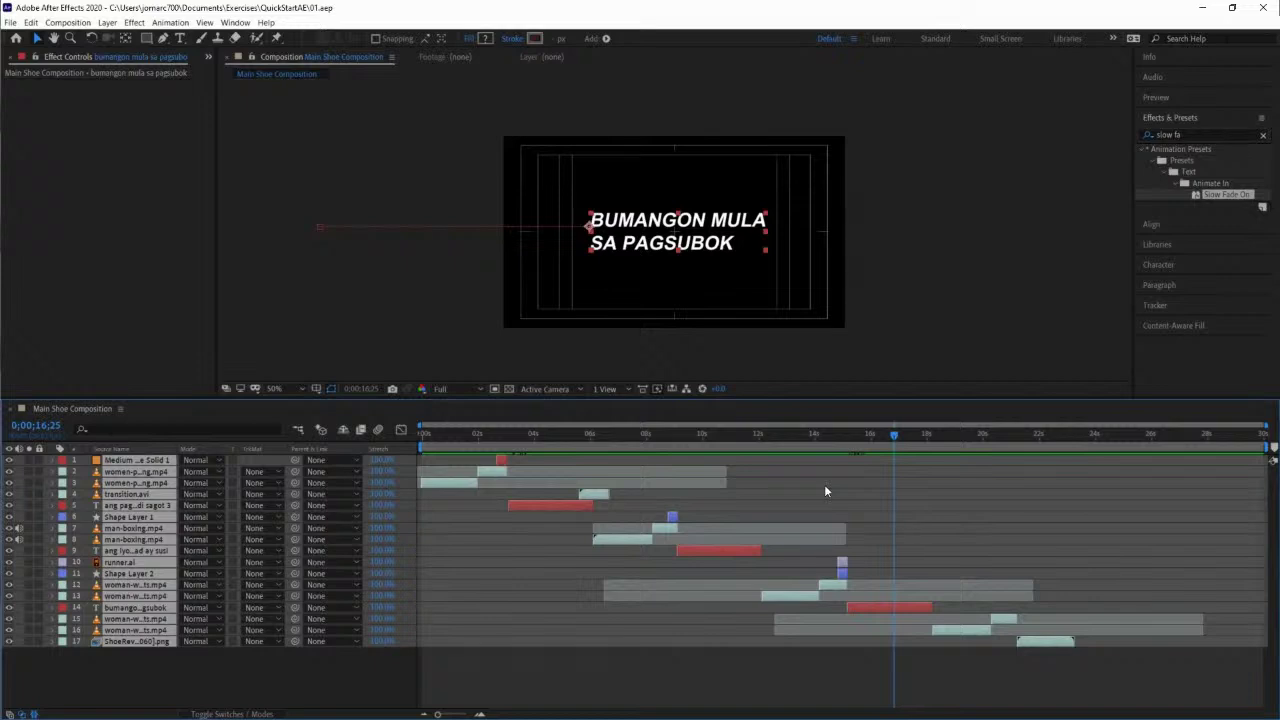
key("u")
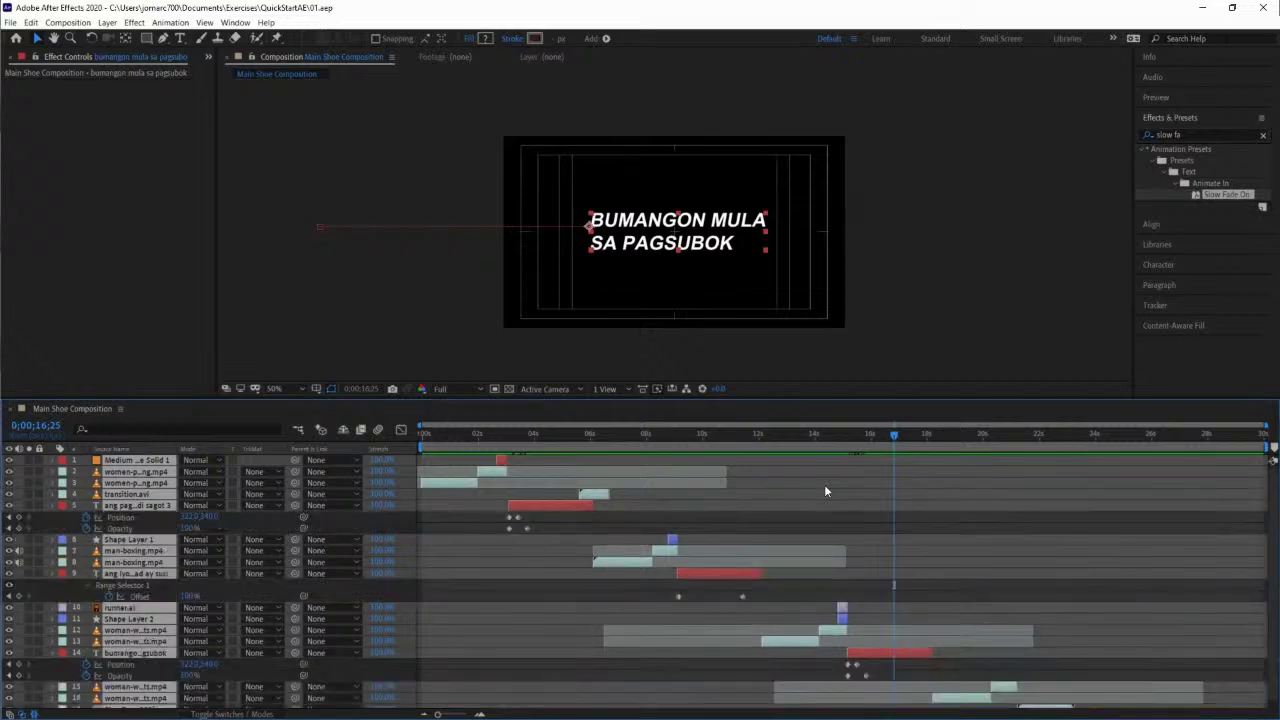
key("u")
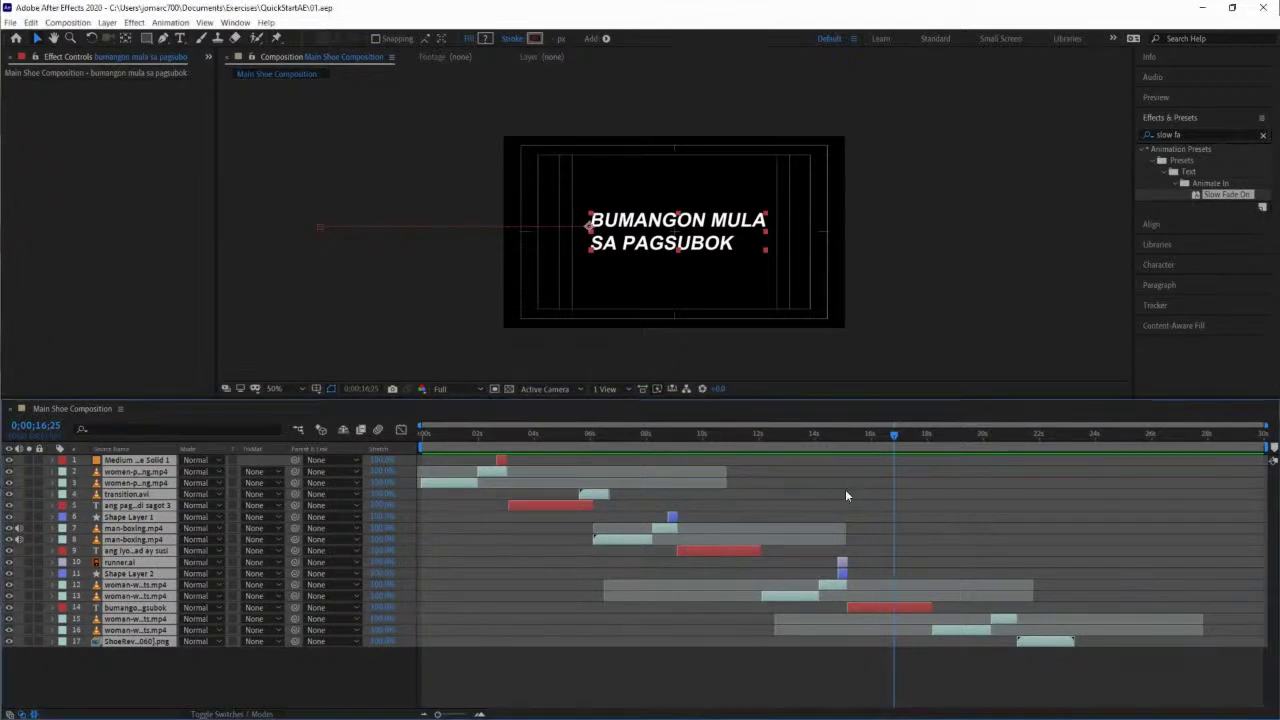
left_click(842, 491)
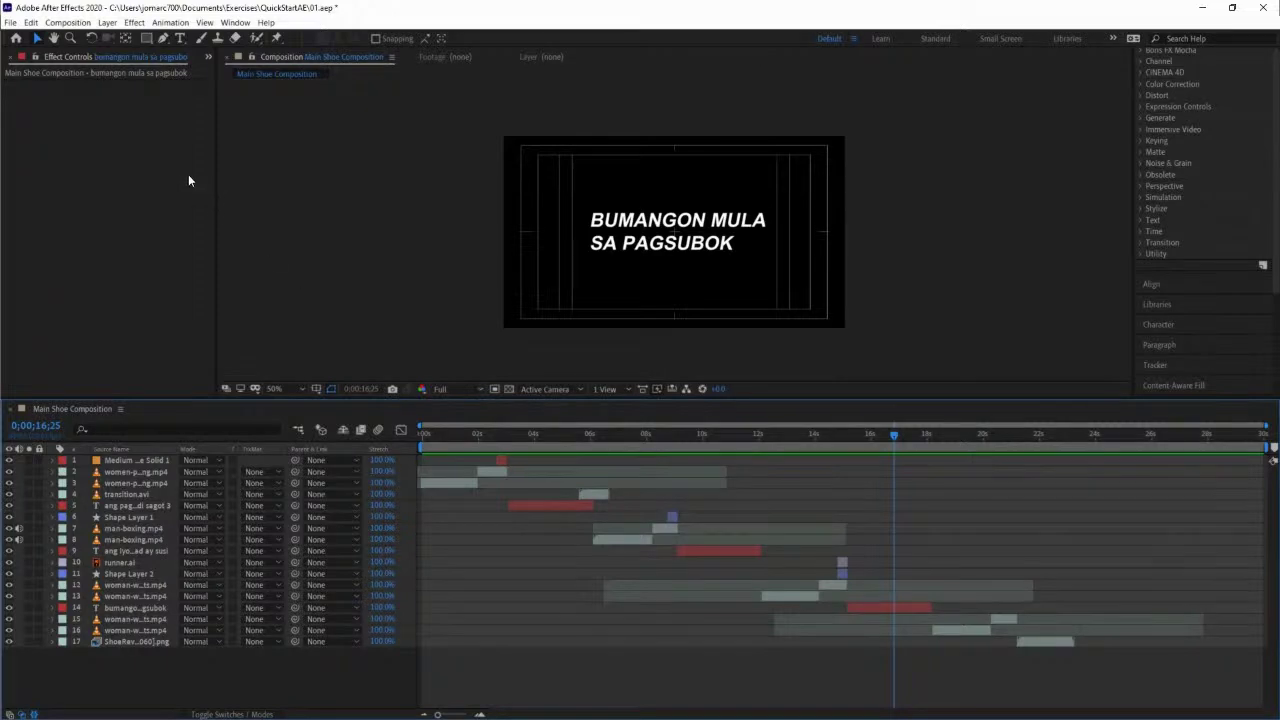
left_click(209, 60)
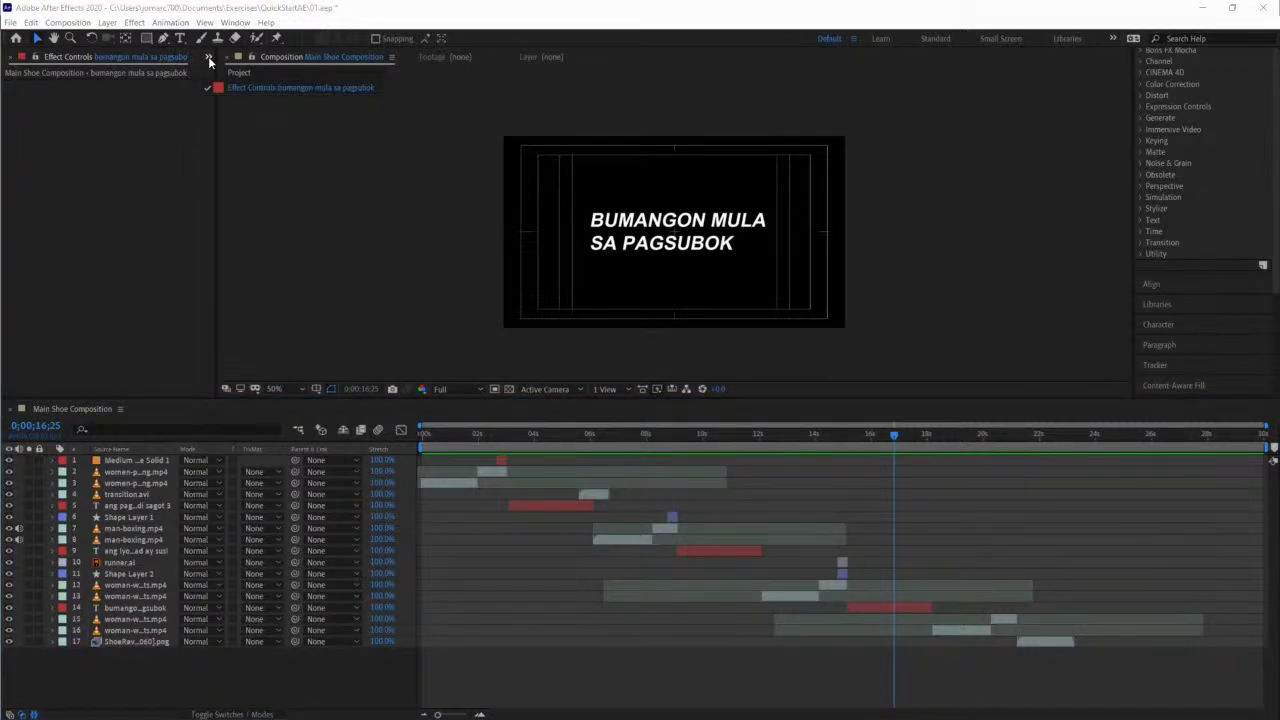
left_click(276, 74)
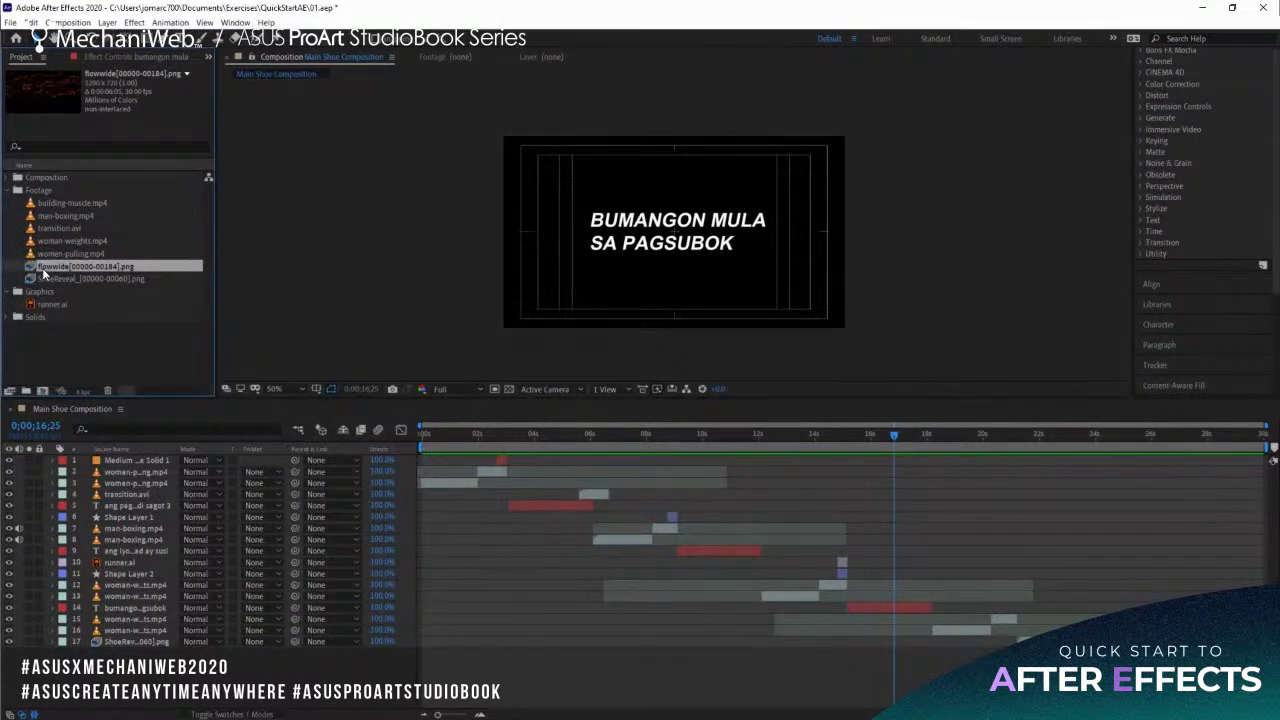
left_click_drag(38, 270, 128, 489)
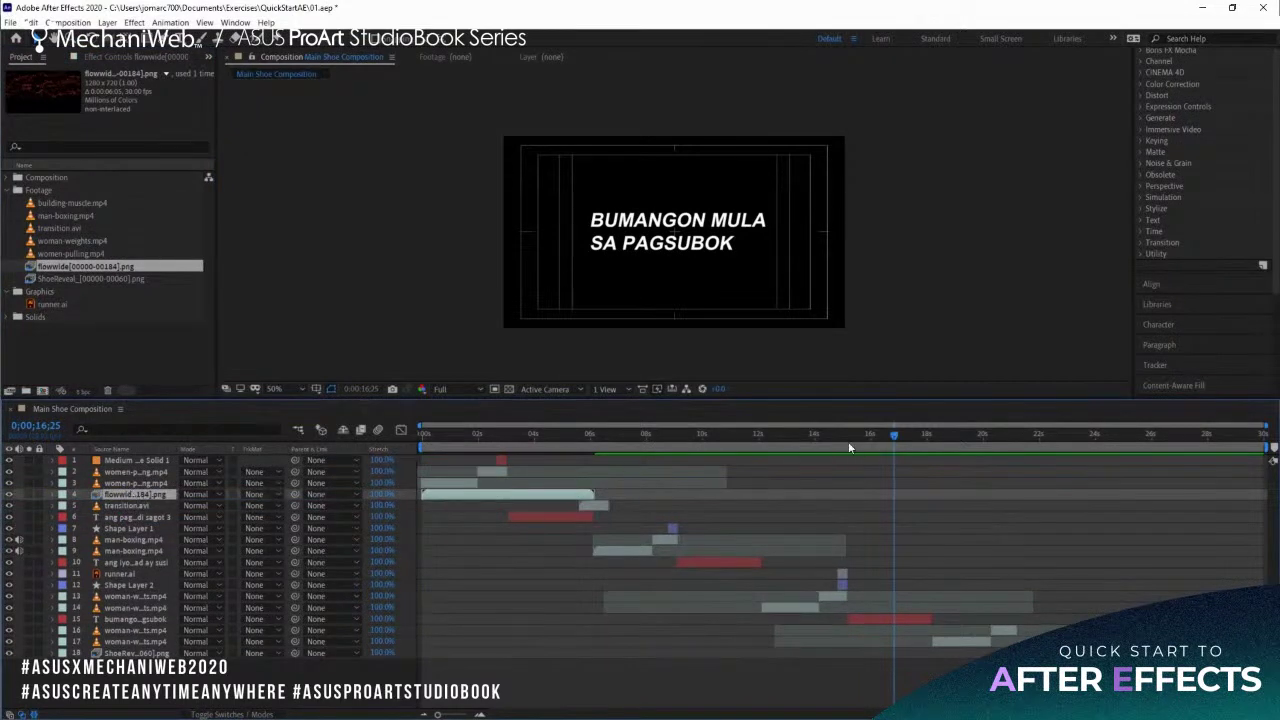
left_click_drag(888, 432, 547, 450)
left_click_drag(676, 329, 686, 372)
left_click_drag(737, 203, 730, 221)
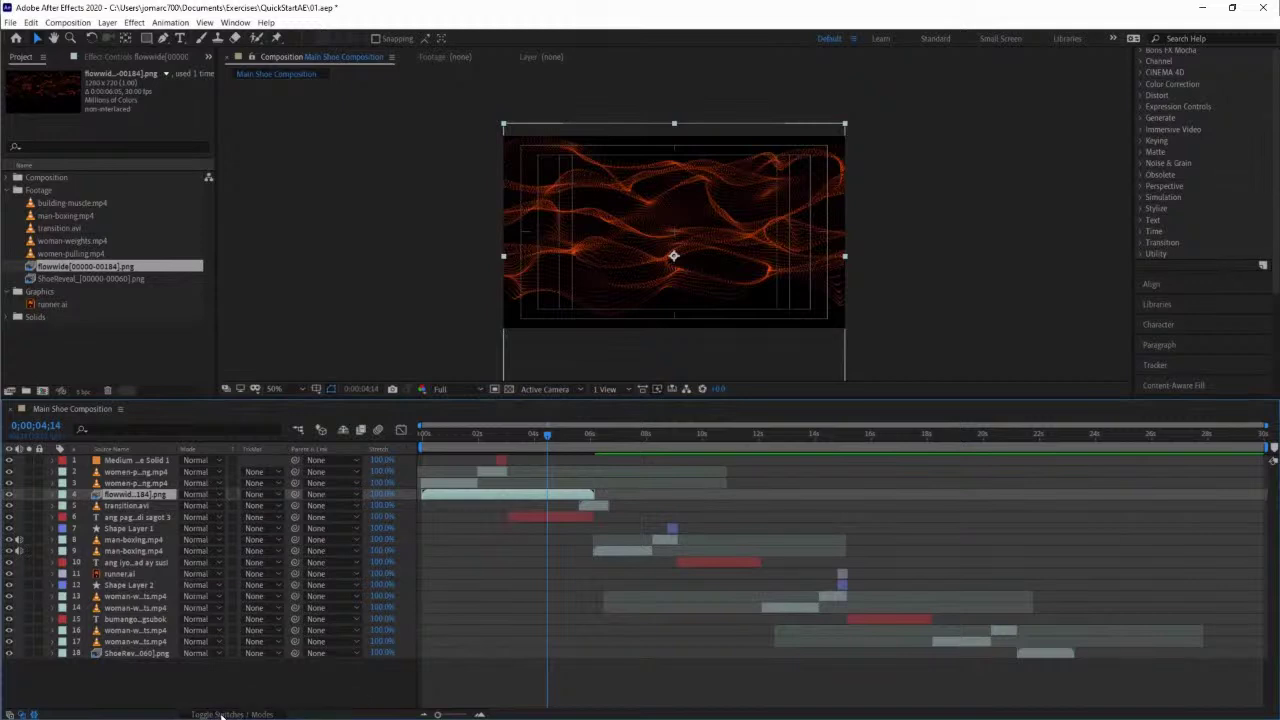
Switch the timeline from the Switches columns to the Modes columns.
left_click(222, 714)
left_click(222, 714)
left_click(222, 714)
left_click(222, 714)
Try several blending modes on the flowwide layer and settle on Add.
left_click(215, 495)
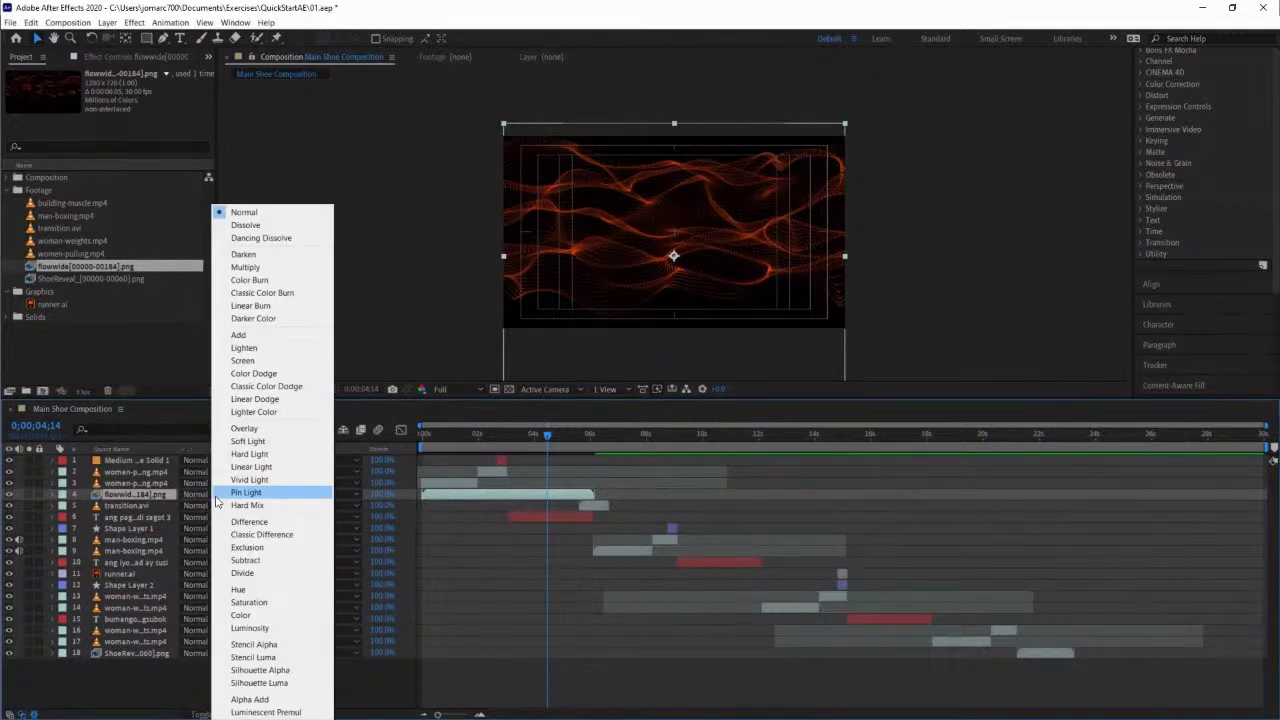
left_click(156, 512)
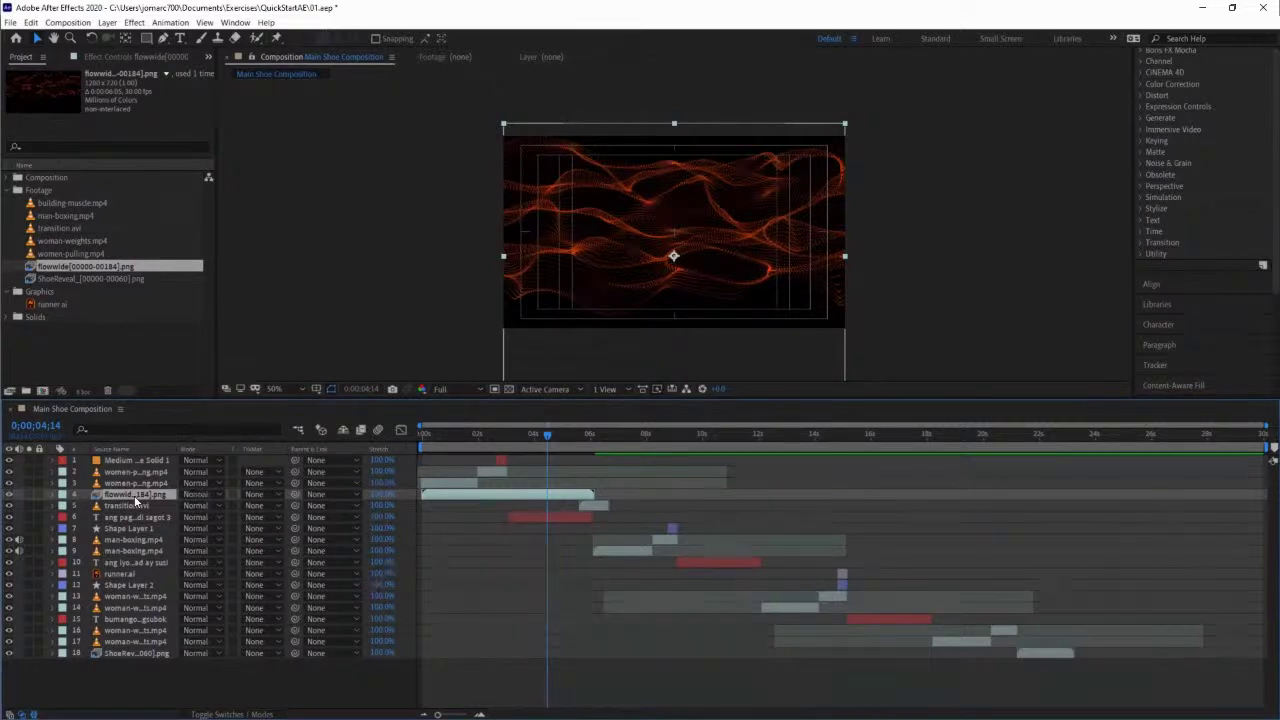
key("shift+equal")
key("shift+equal")
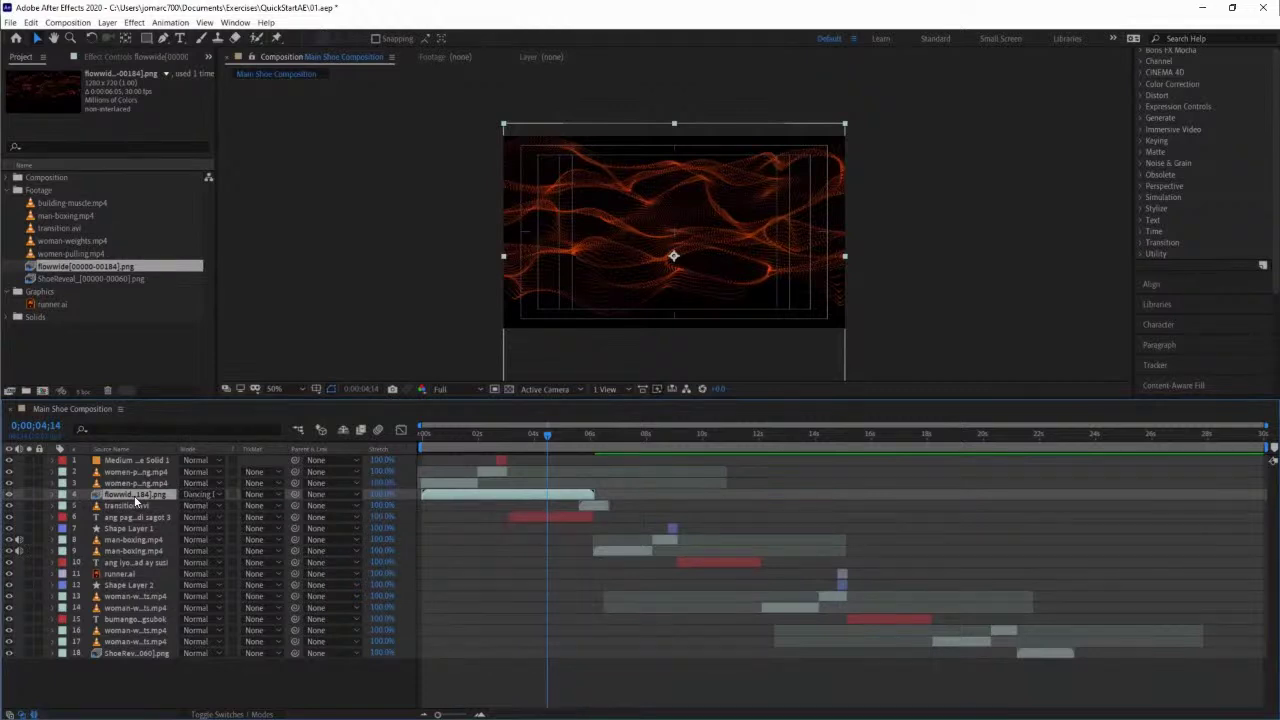
key("shift+equal")
key("shift+minus")
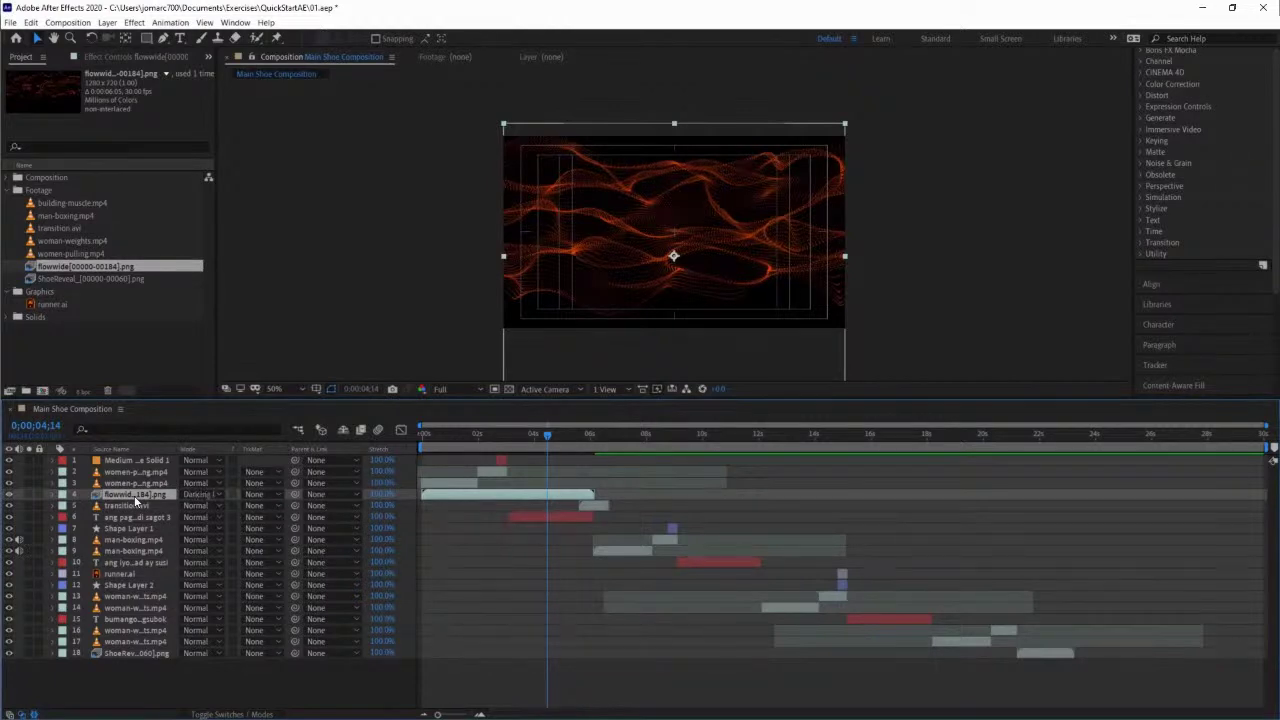
key("shift+equal")
left_click_drag(544, 433, 544, 436)
left_click(218, 496)
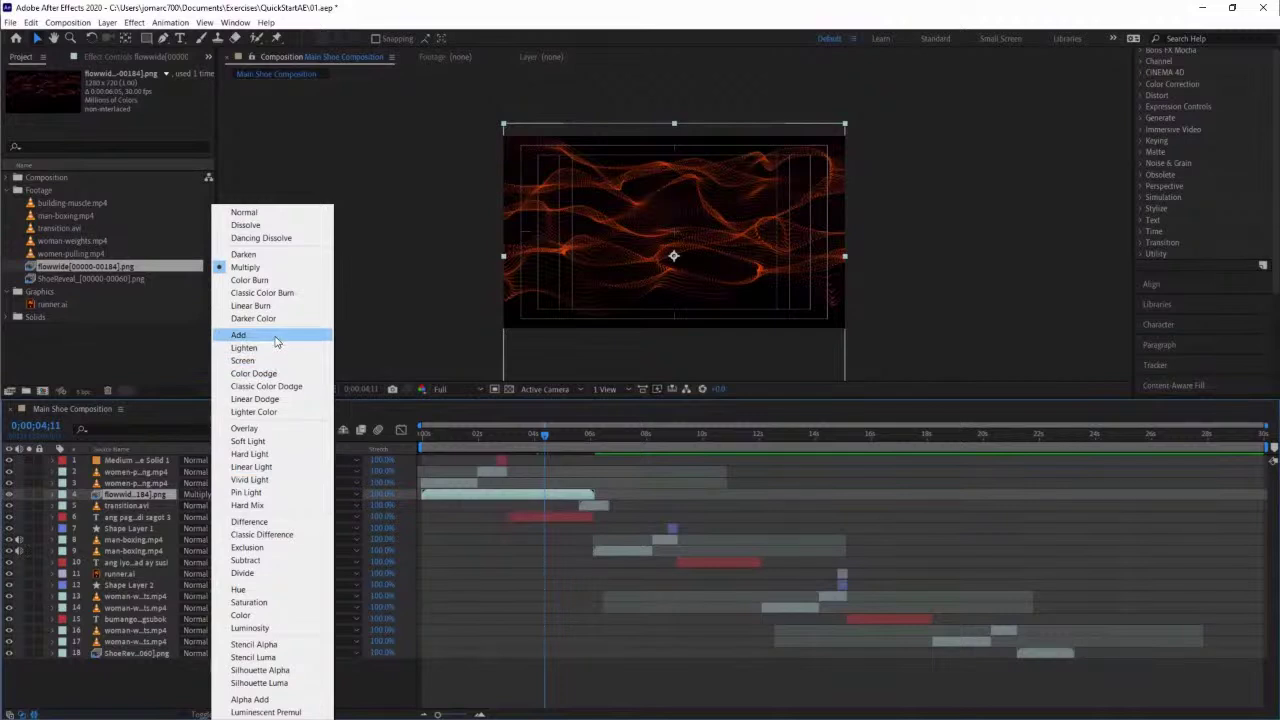
left_click(275, 338)
mouse_move(544, 436)
left_mouse_down()
mouse_move(509, 433)
mouse_move(535, 435)
left_mouse_up()
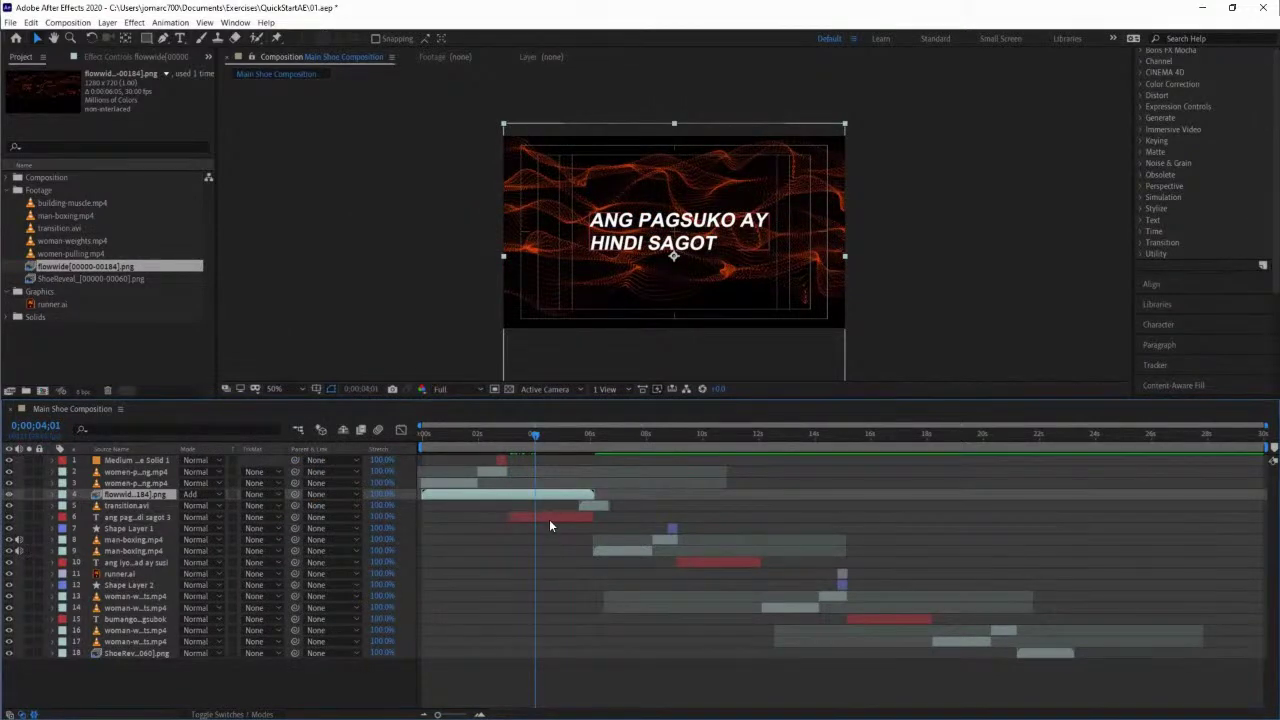
left_click(550, 519)
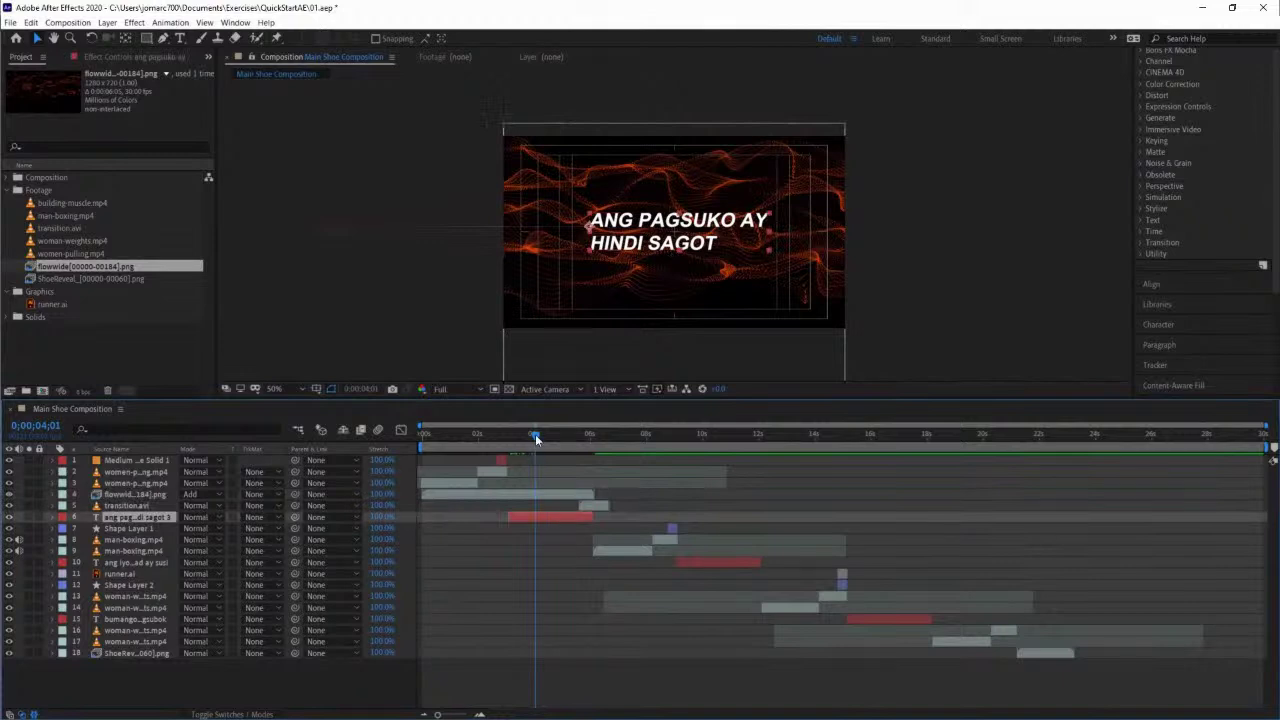
Trim the flowwide layer's in point to 0;00;03;03 with Alt+[ and preview.
left_click_drag(535, 440, 510, 441)
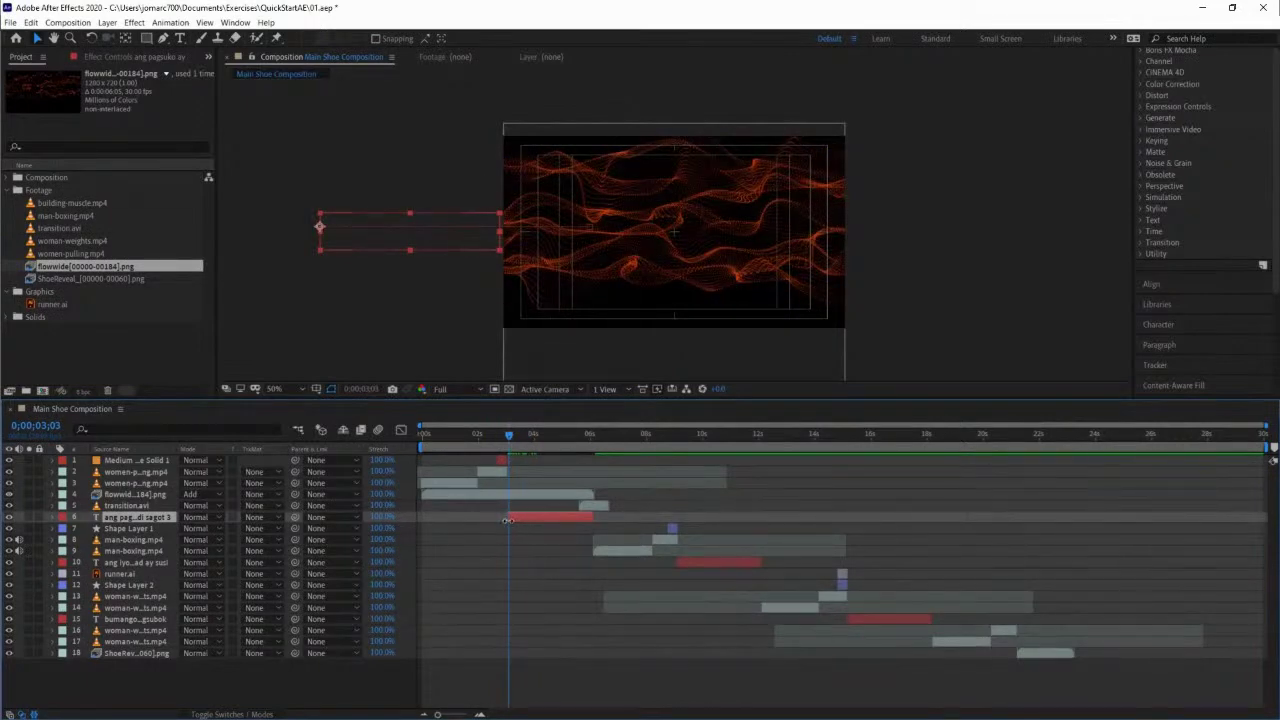
left_click(518, 494)
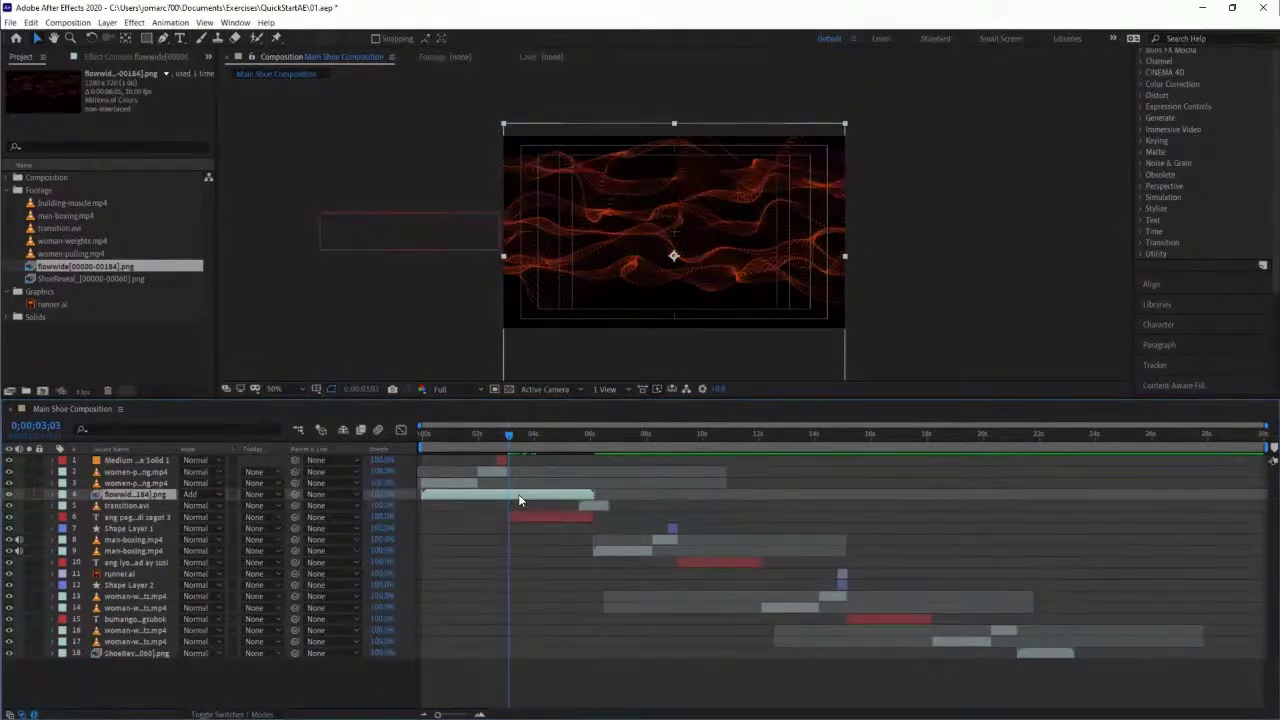
key("alt+bracketleft")
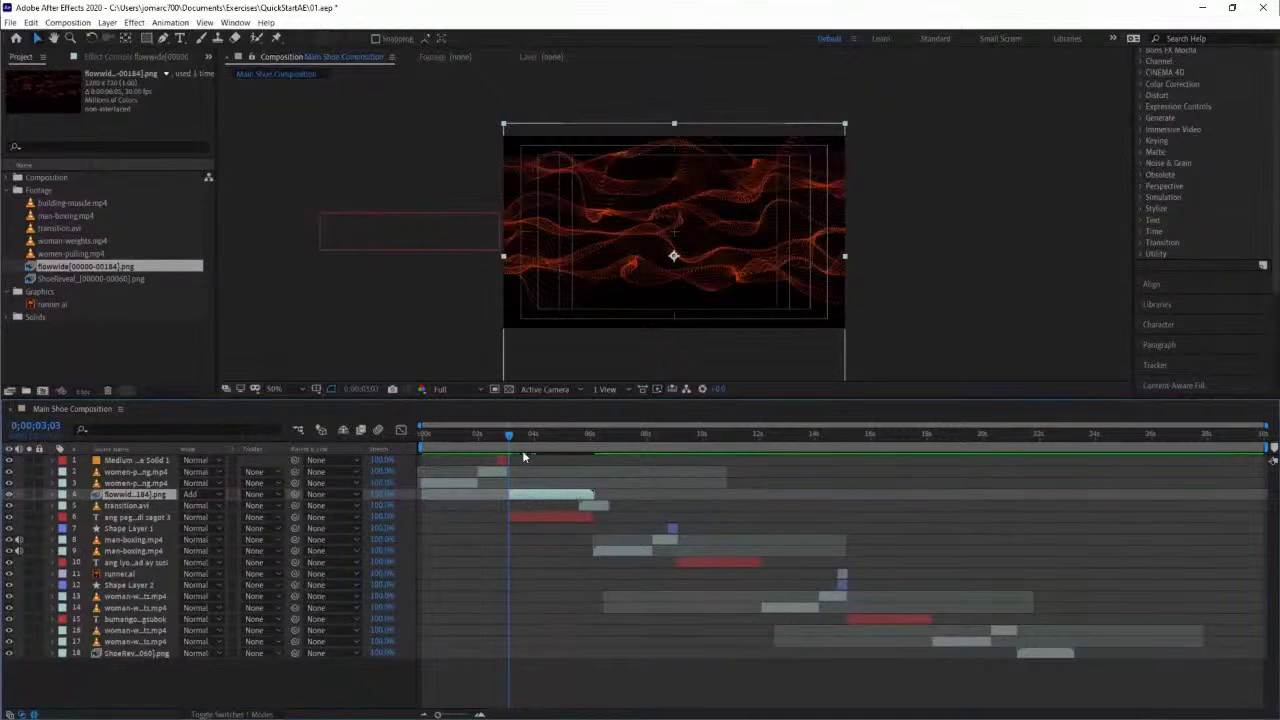
left_click_drag(484, 434, 468, 432)
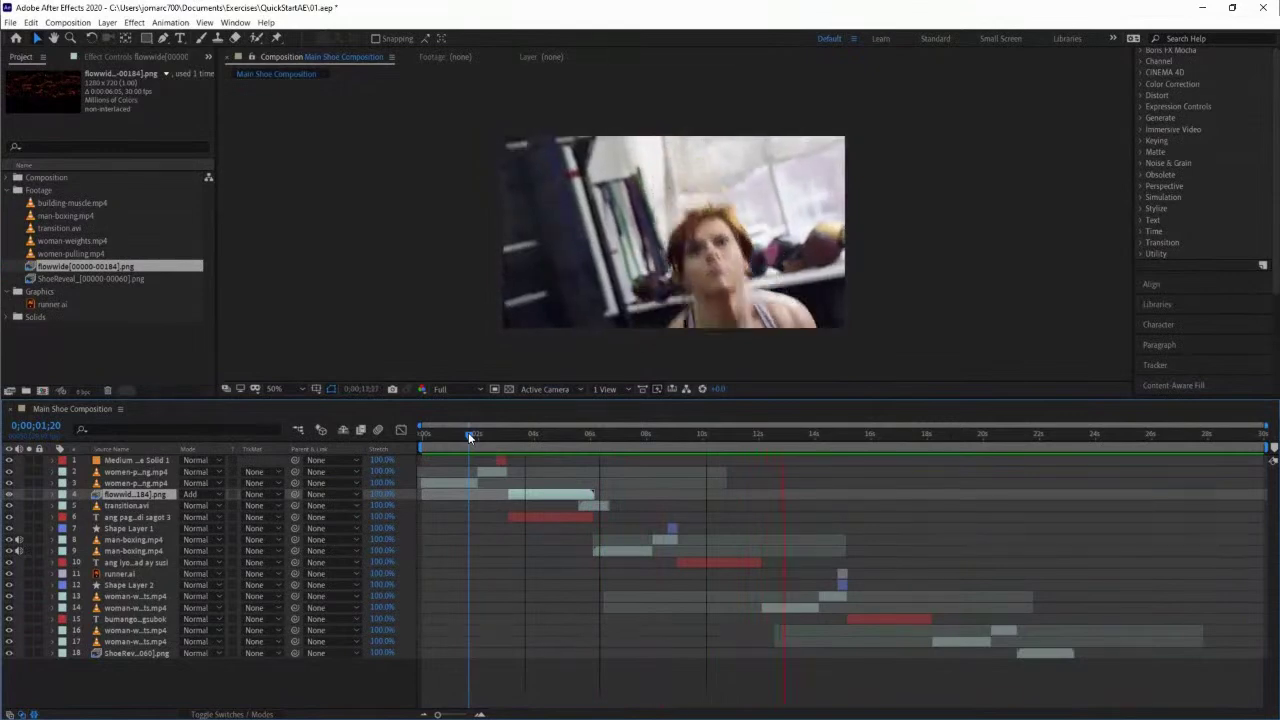
Duplicate the flowwide background layer, move the copy beside layer 11, and align it with 'ANG IYONG ABILIDAD AY SUSI'.
left_click(738, 434)
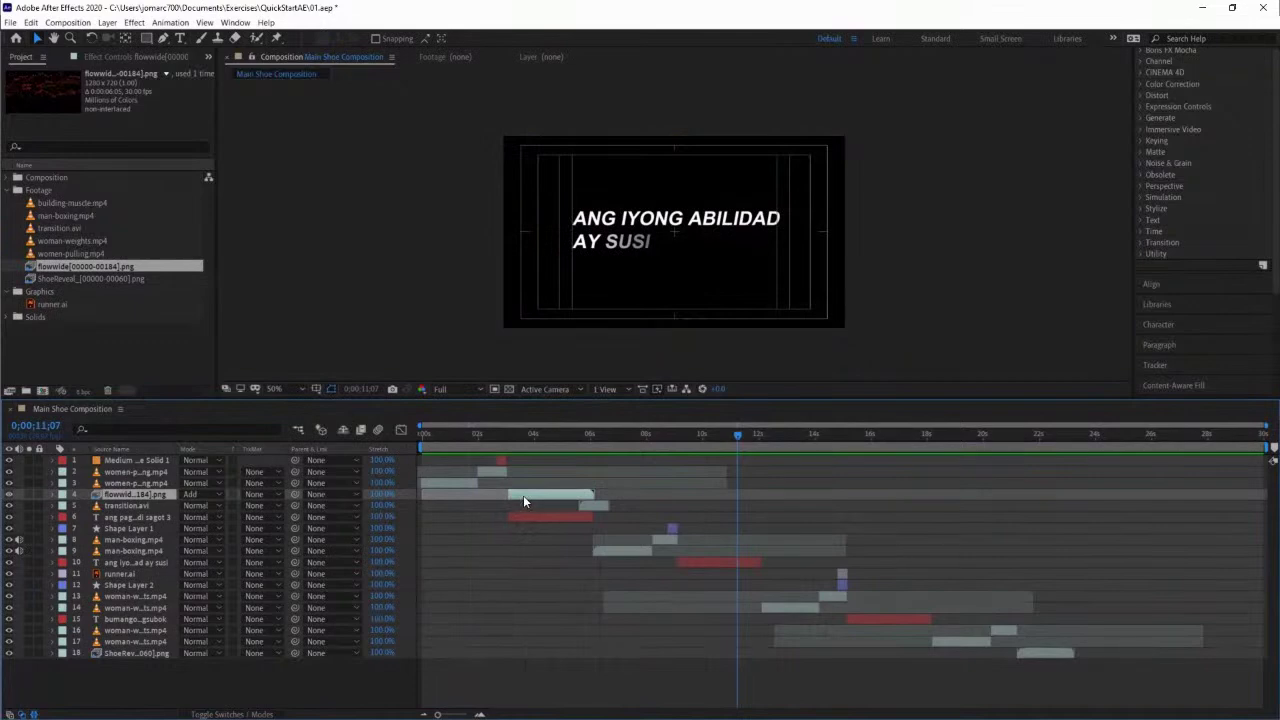
key("ctrl+d")
left_click_drag(137, 503, 130, 574)
left_click_drag(545, 563, 716, 575)
left_click_drag(676, 440, 719, 455)
left_click_drag(732, 460, 886, 514)
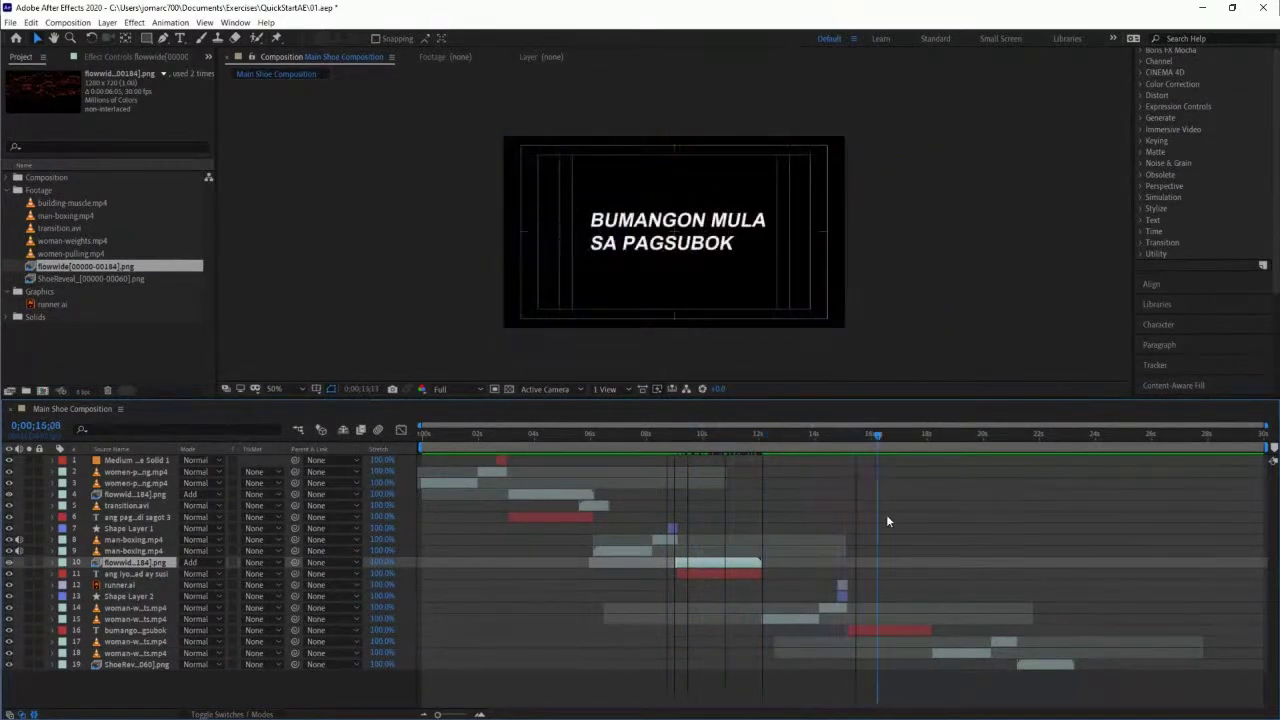
Duplicate the second flowwide copy and move it down beside the BUMANGON title, sliding it later.
left_click(910, 628)
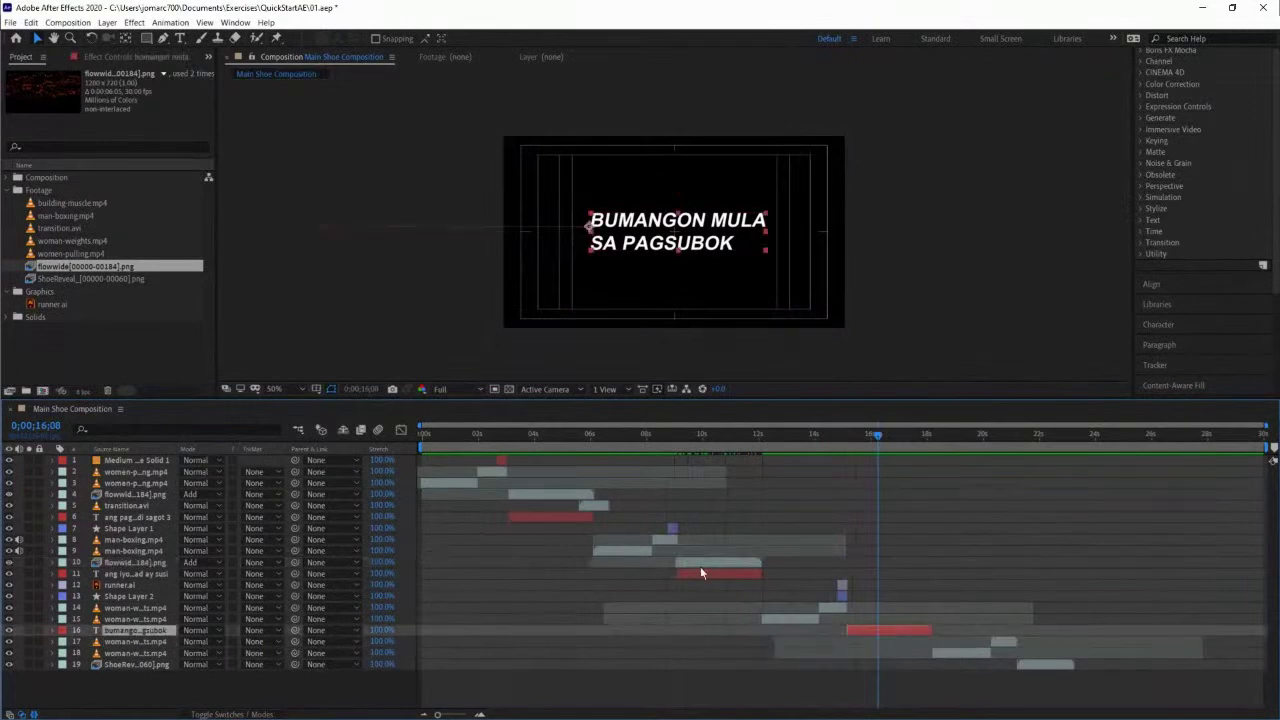
left_click(705, 563)
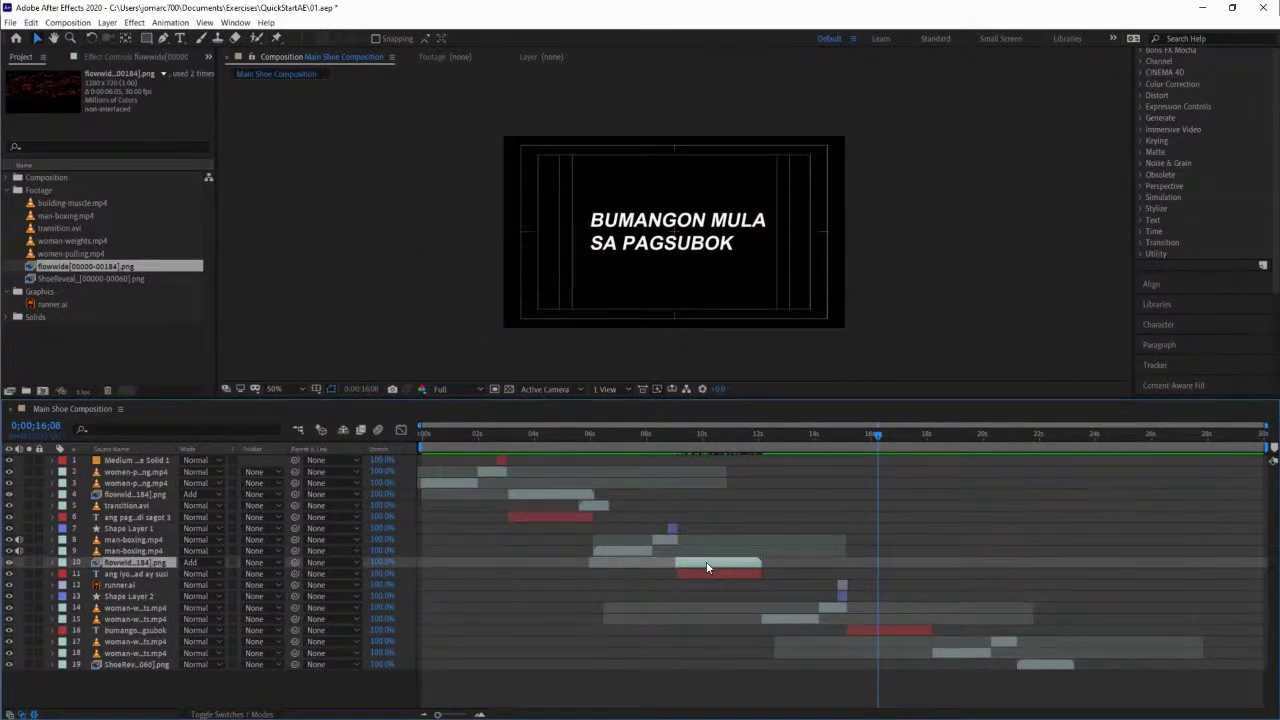
key("ctrl+d")
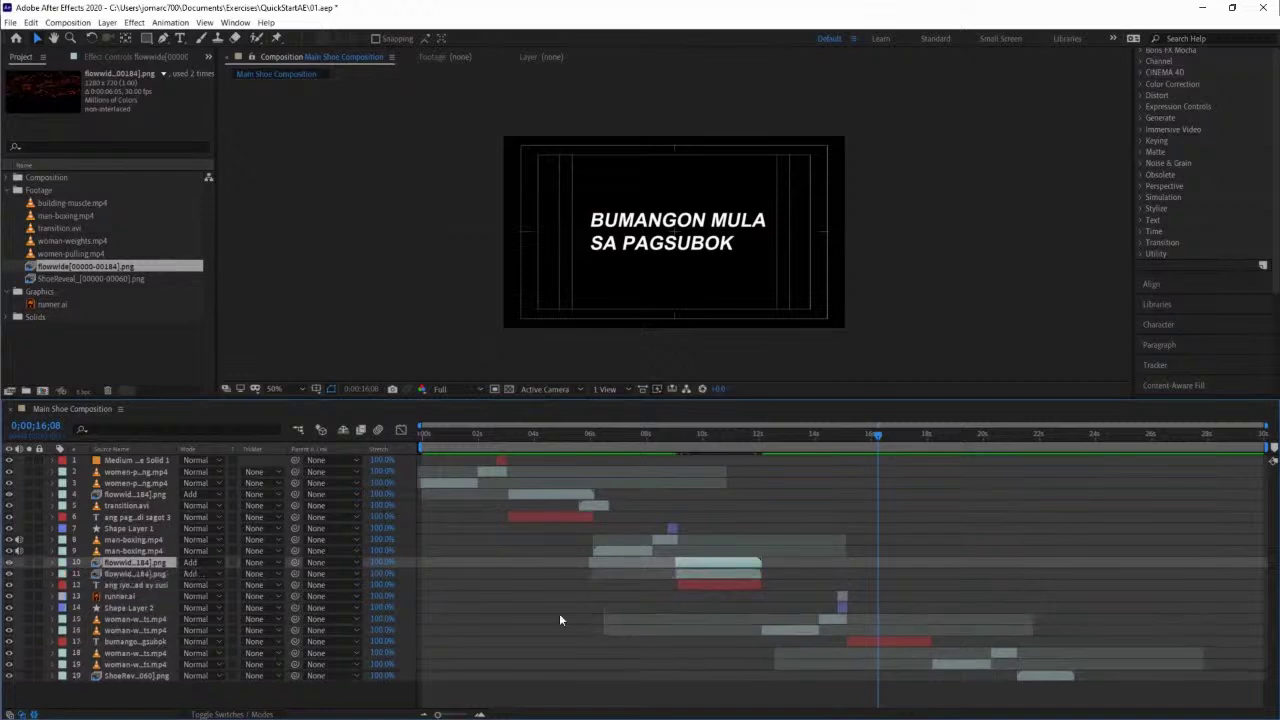
left_click_drag(160, 563, 158, 634)
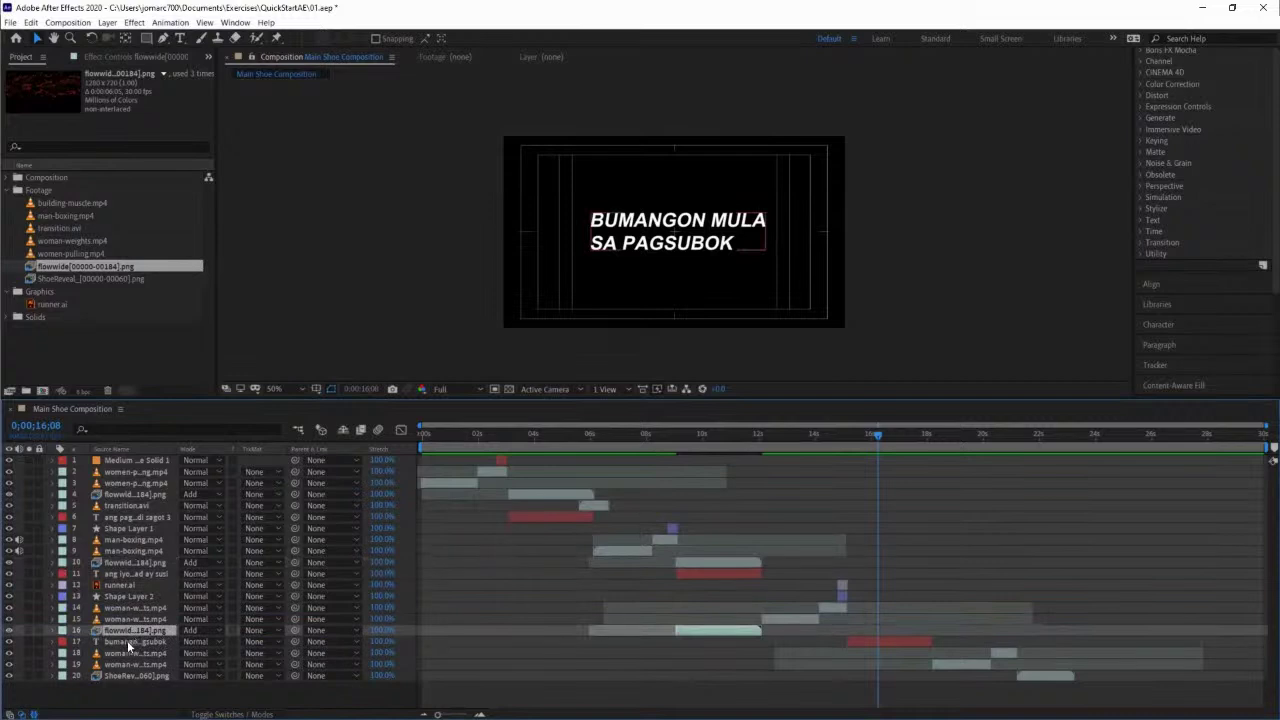
left_click_drag(706, 635, 816, 636)
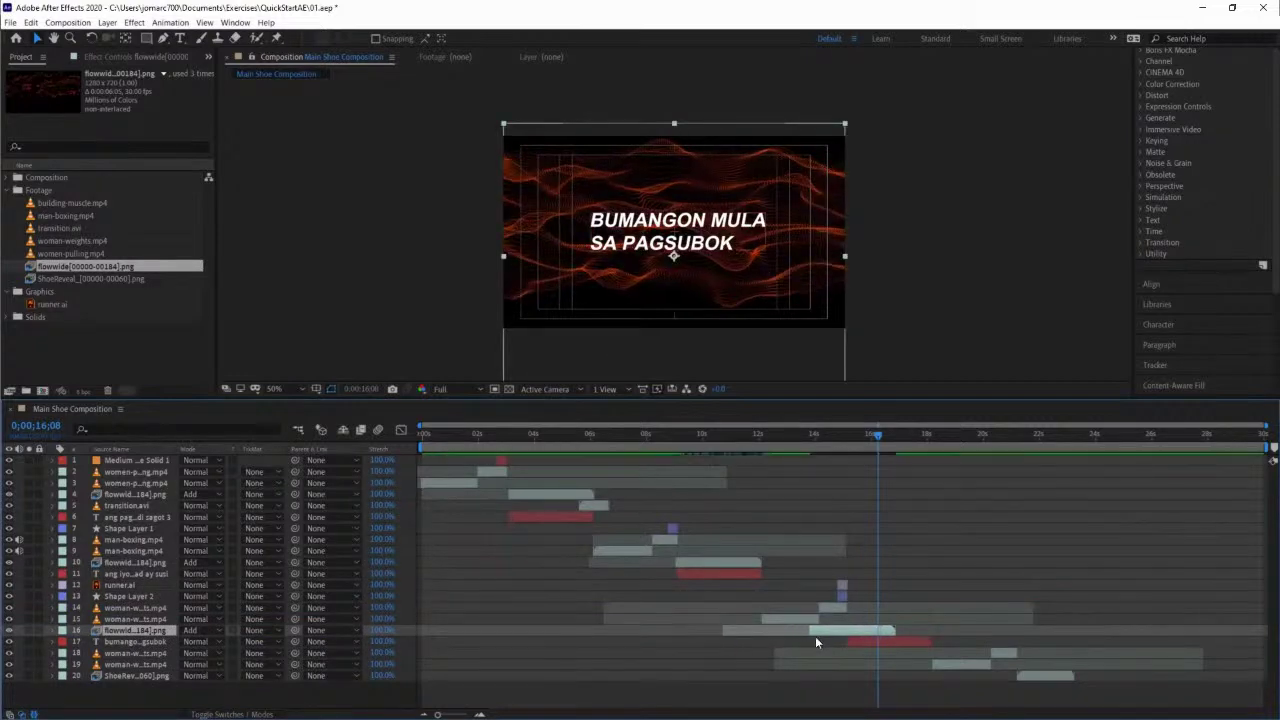
Set the new flowwide copy's in point to 15;05 so it starts with the BUMANGON title.
left_click_drag(878, 436, 848, 438)
left_click(866, 648)
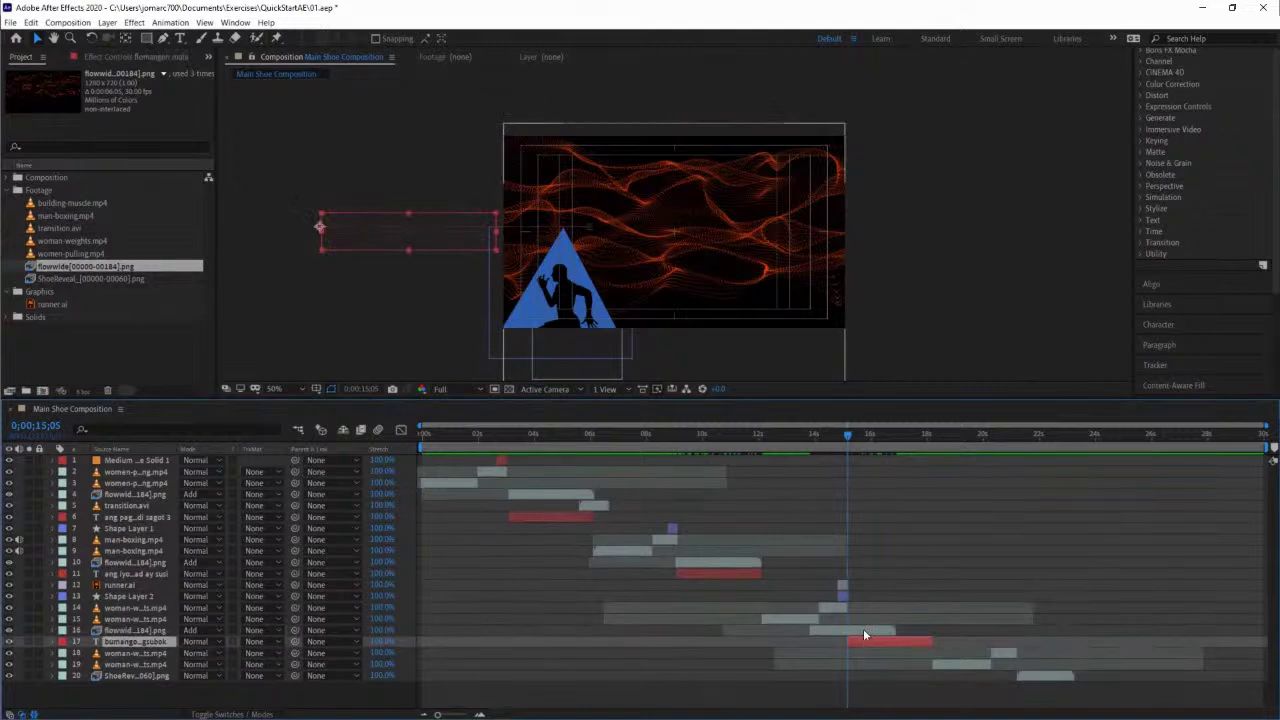
left_click(857, 630)
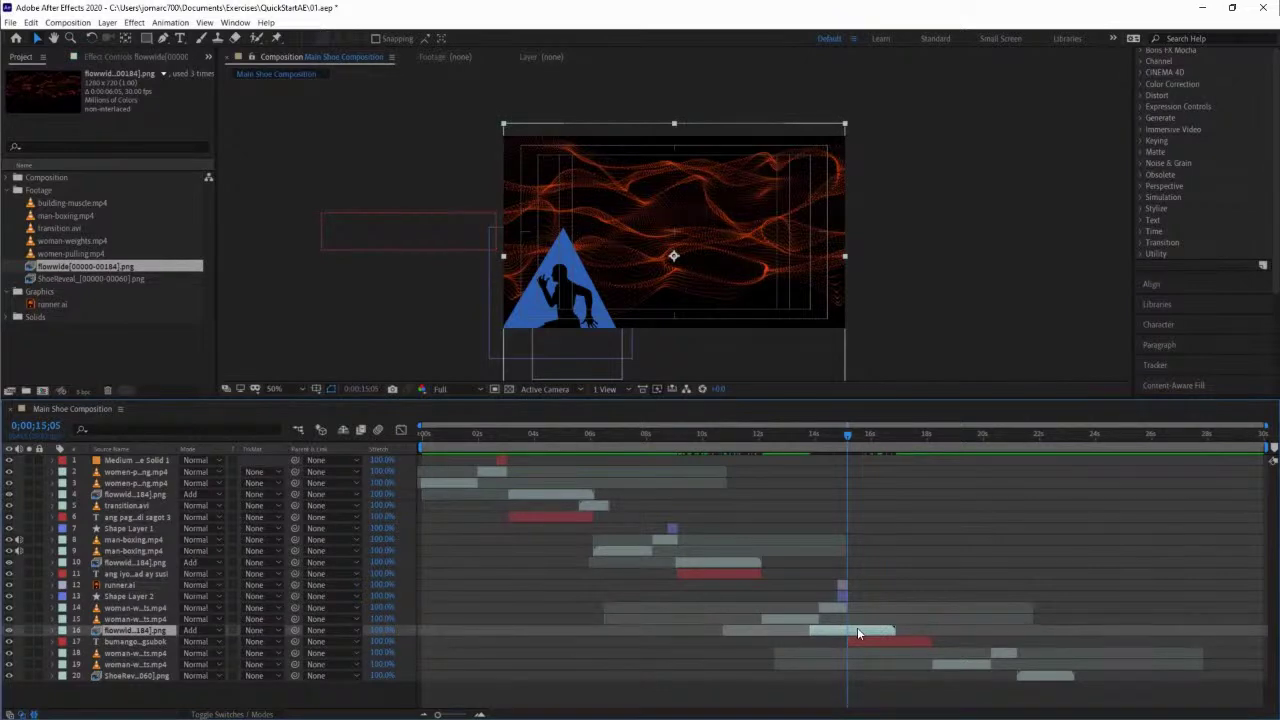
key("bracketleft")
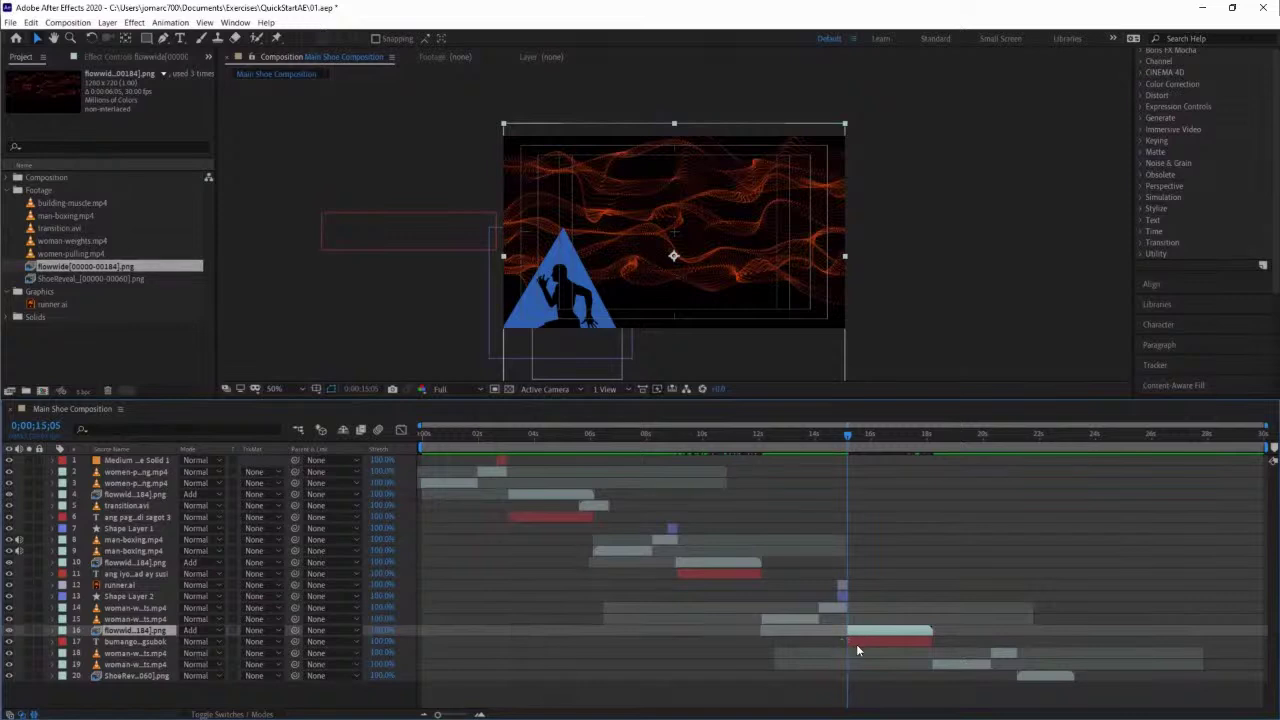
left_click_drag(845, 445, 1033, 482)
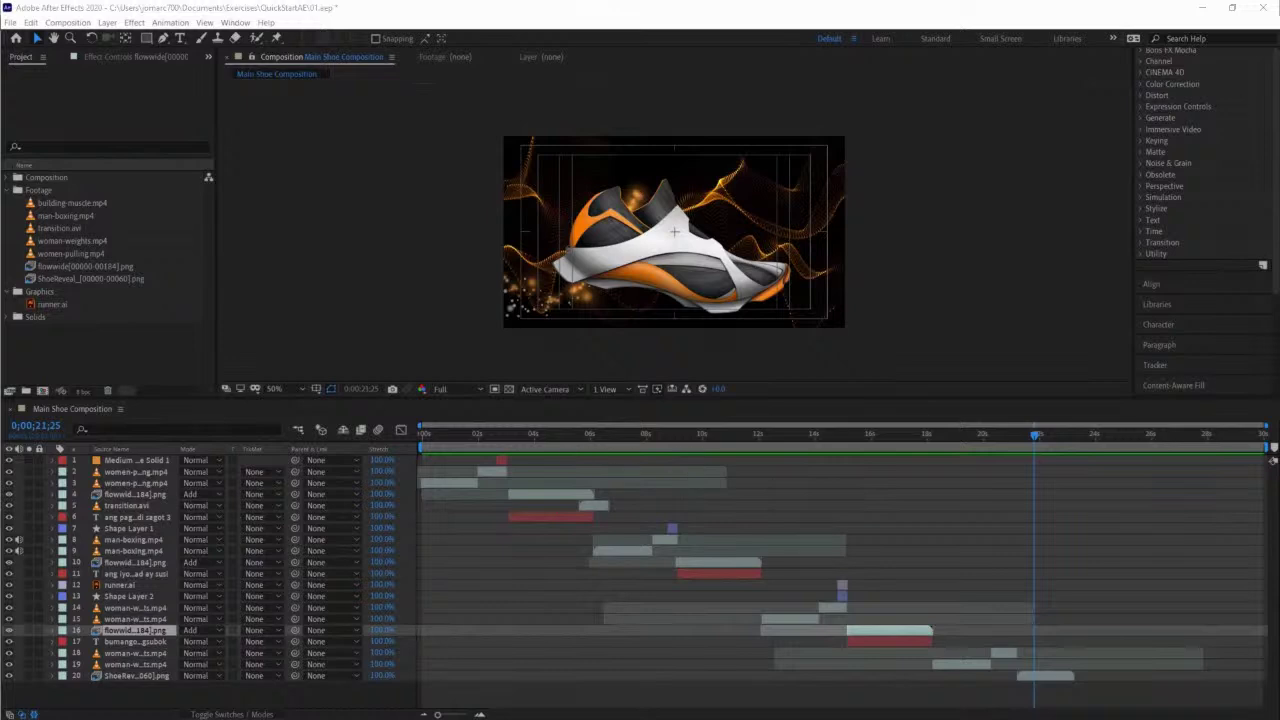
Drag the Liquid Time mp3 from the QuickStartAE folder into the After Effects Project panel.
key("alt+Tab")
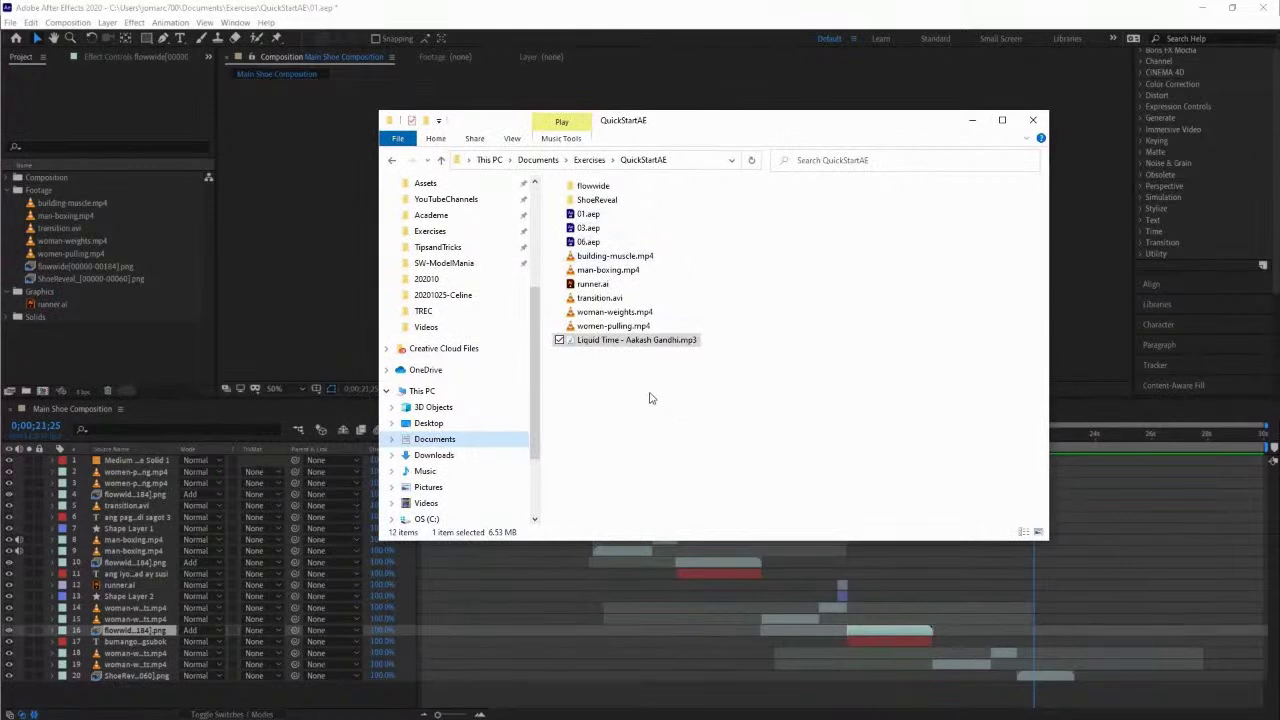
left_click(606, 342)
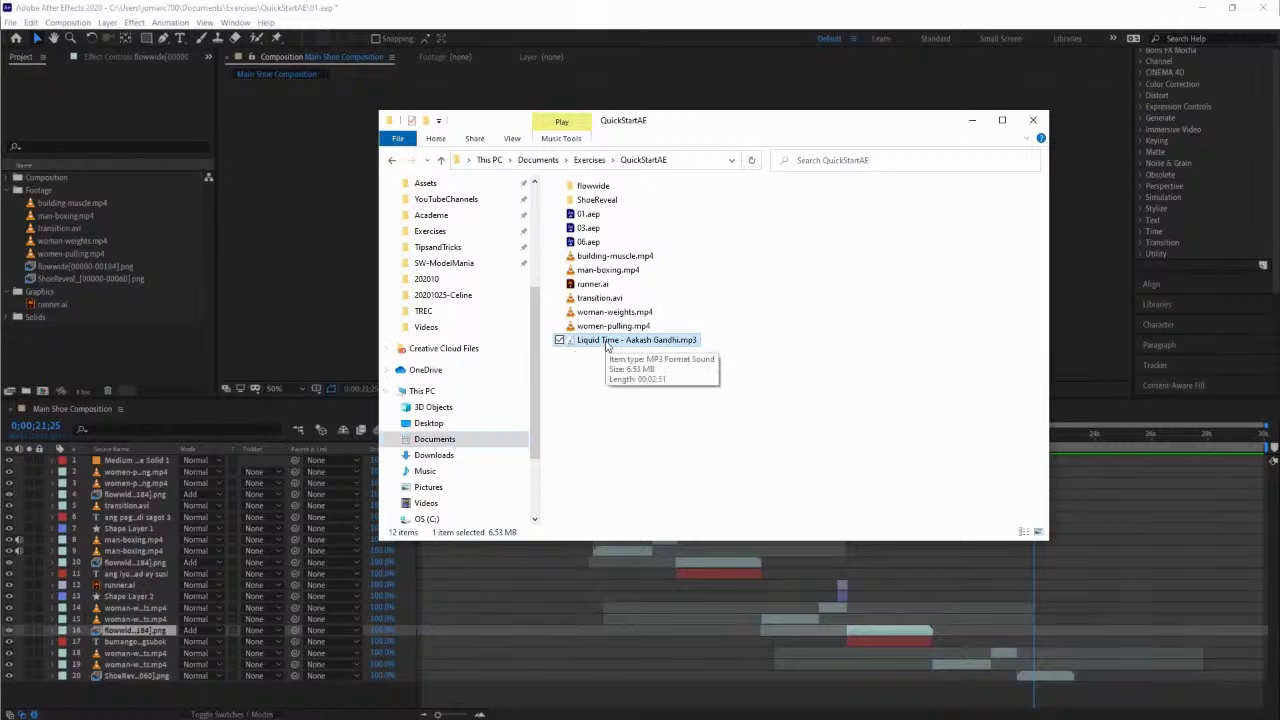
left_click_drag(606, 345, 87, 352)
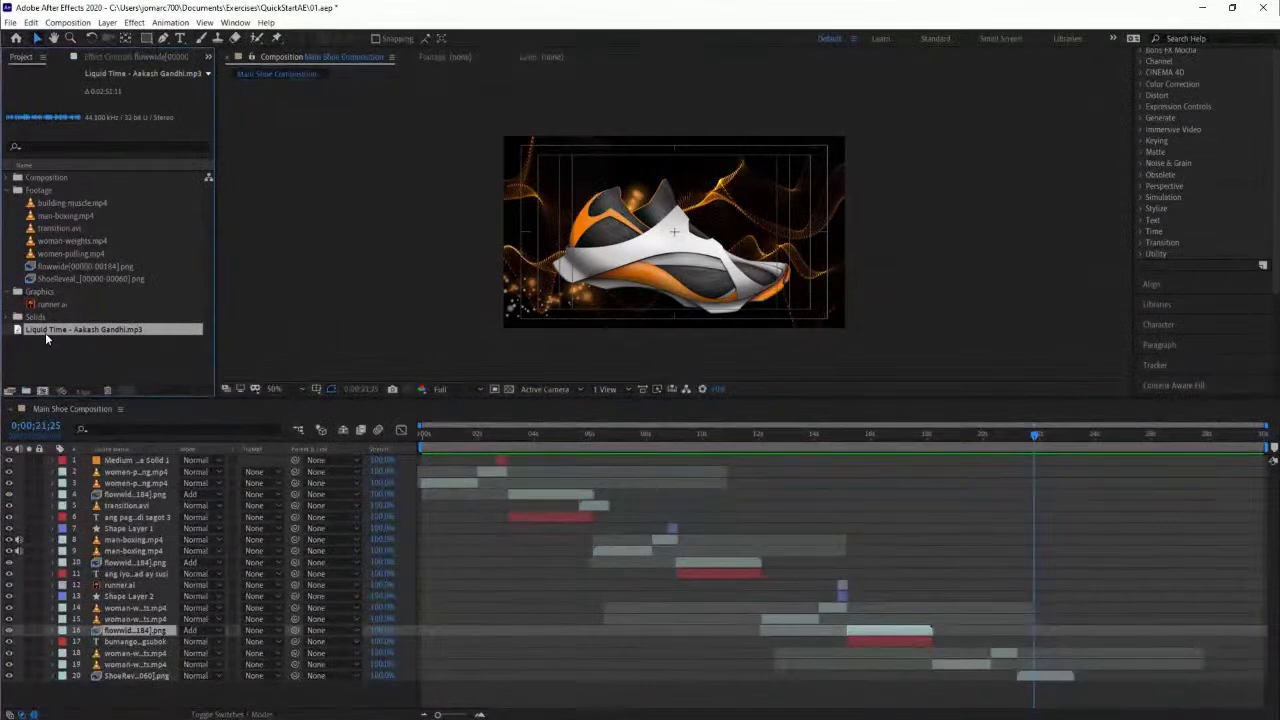
Place the Liquid Time mp3 as layer 21 below layer 20 and reveal its audio properties.
left_click_drag(149, 460, 152, 690)
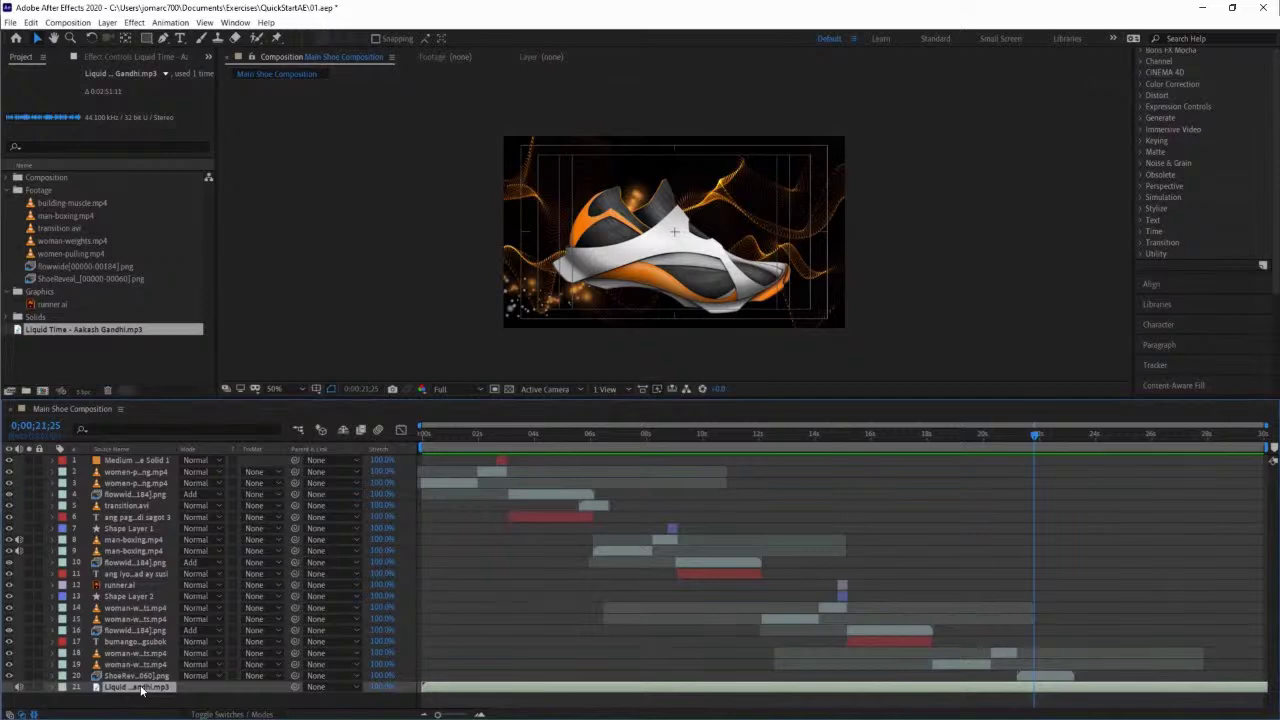
key("l")
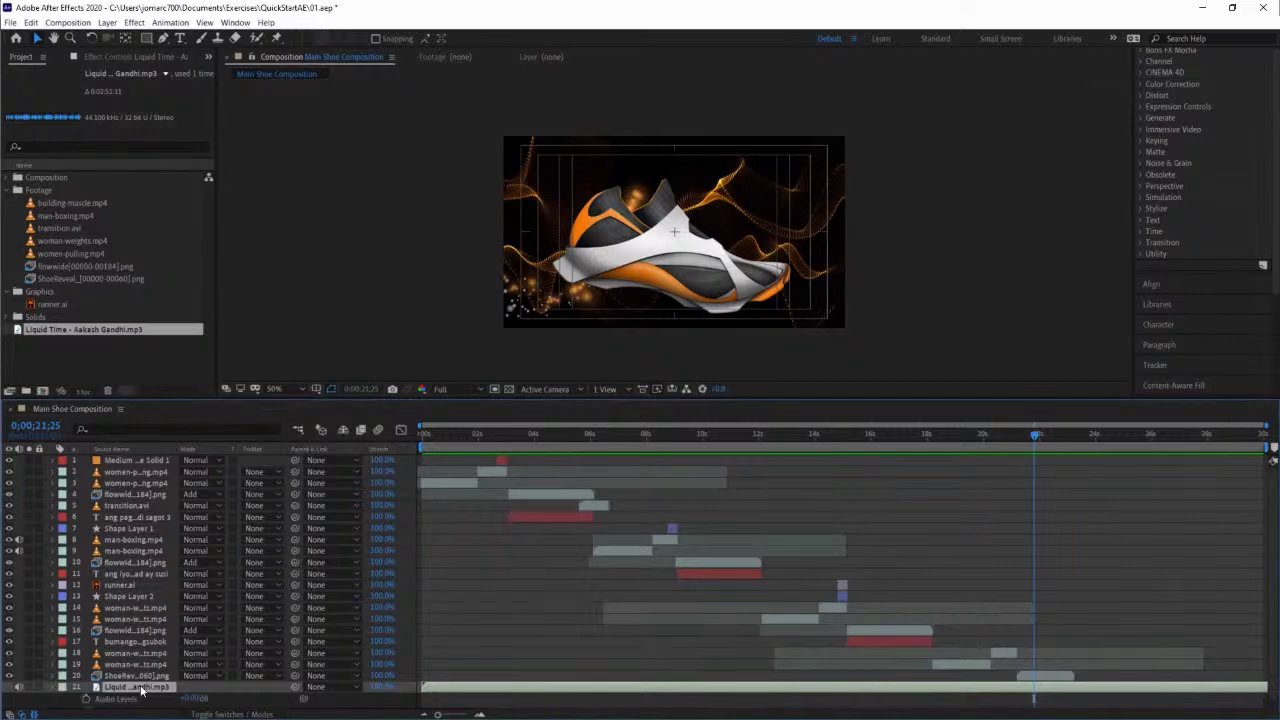
key("l")
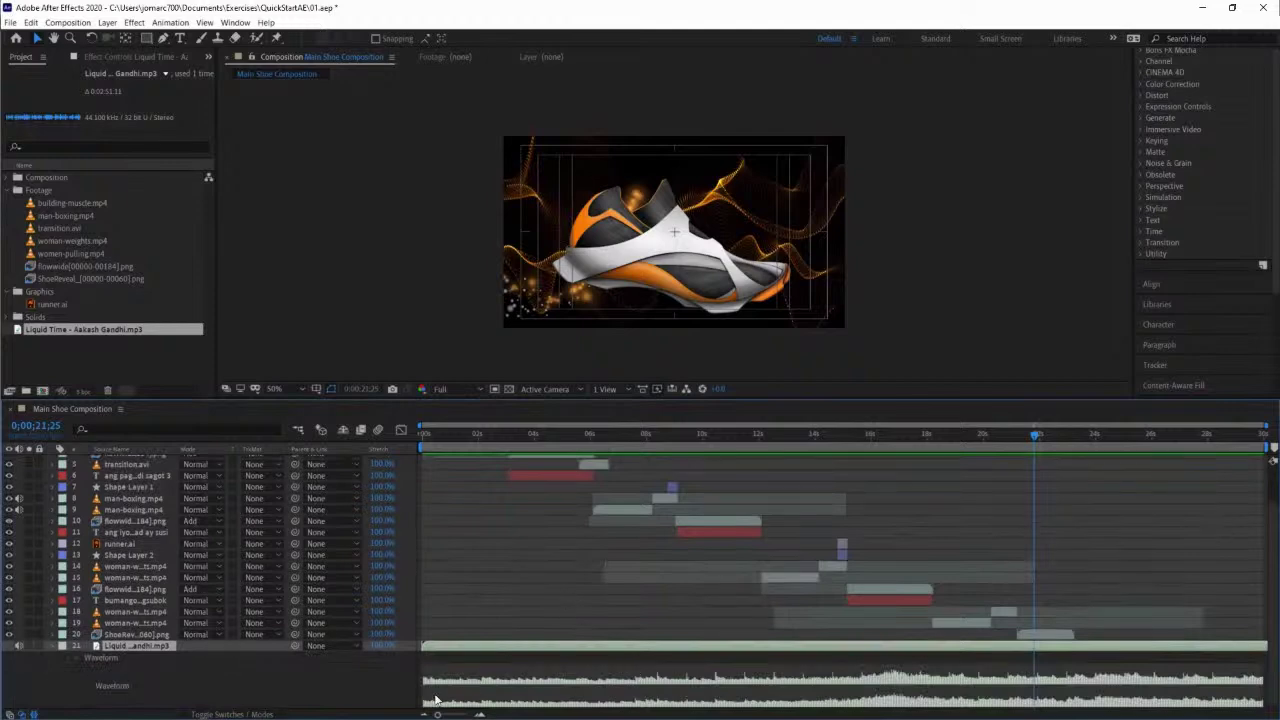
key("End")
key("l")
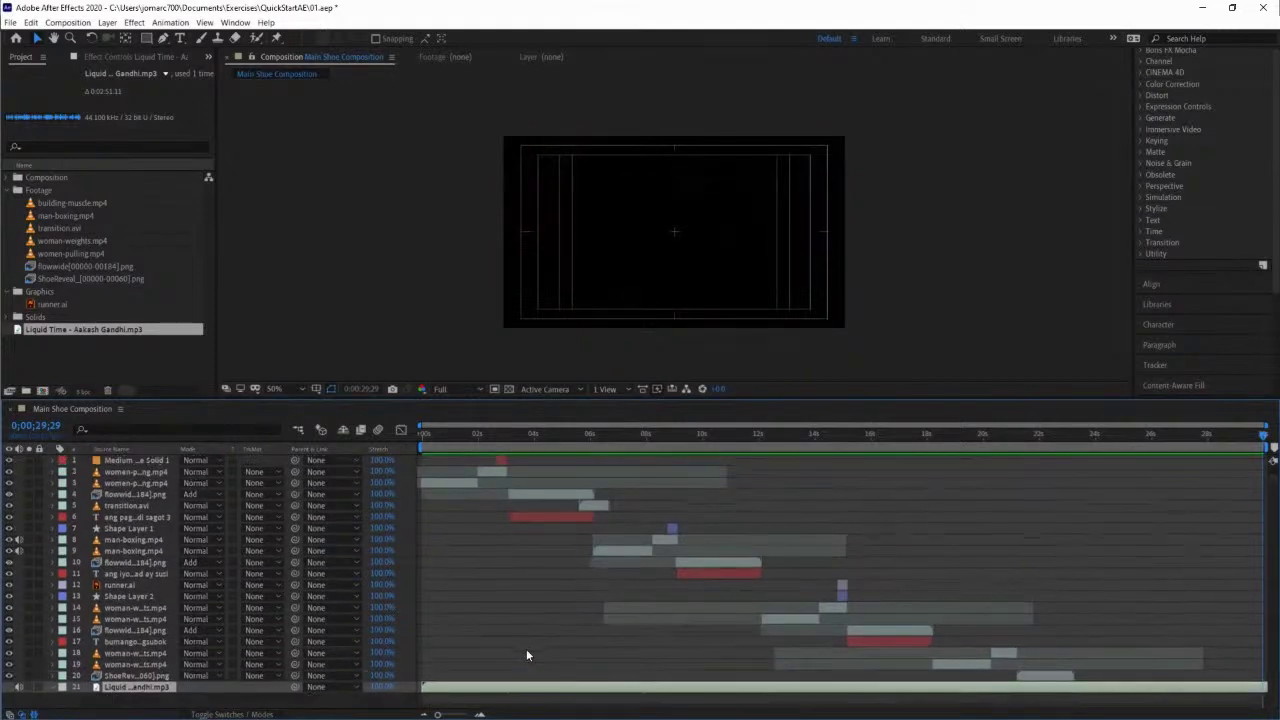
Show the Liquid Time waveform and maximize the Timeline panel.
key("l")
key("l")
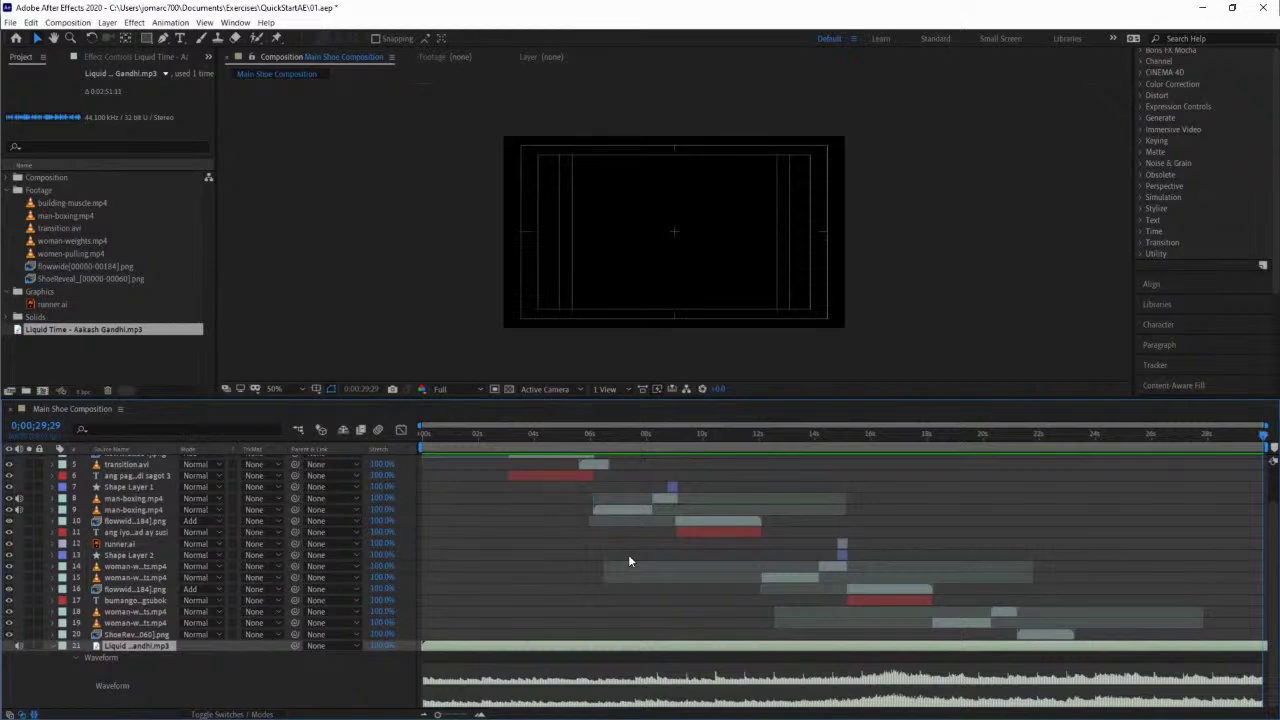
key("grave")
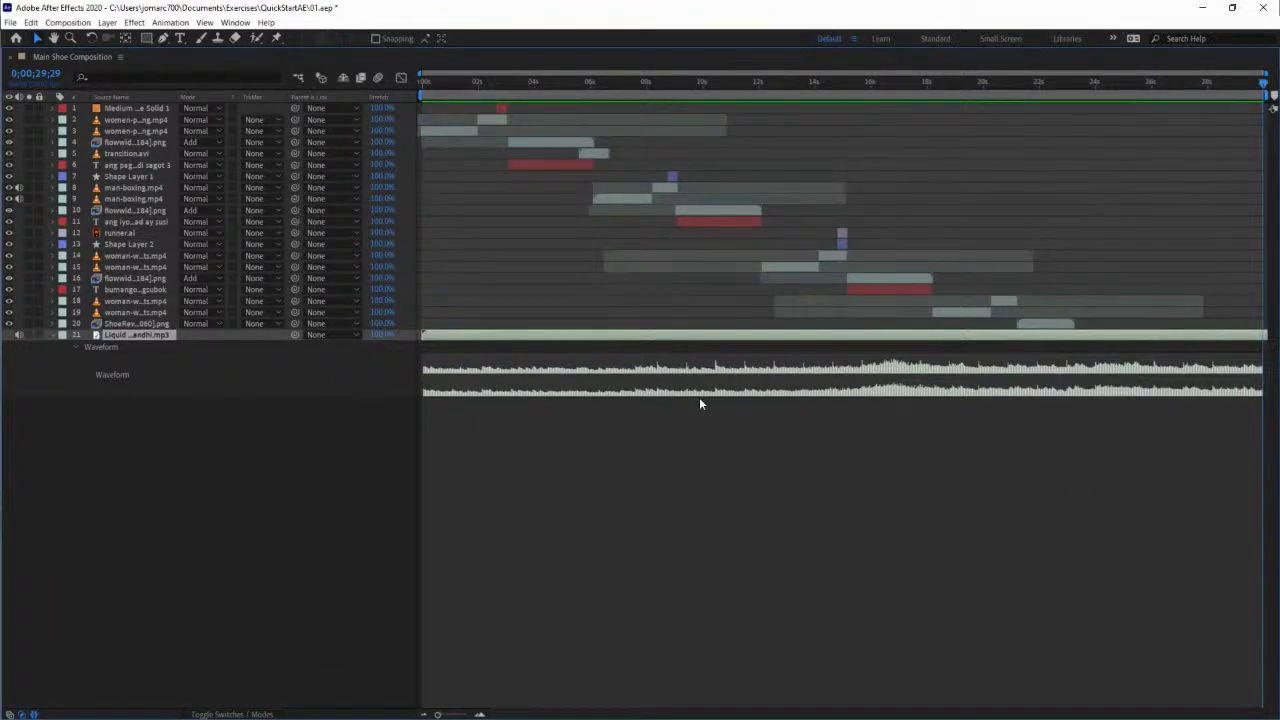
Add an Audio Levels keyframe on the music layer at 2 seconds.
left_click(52, 335)
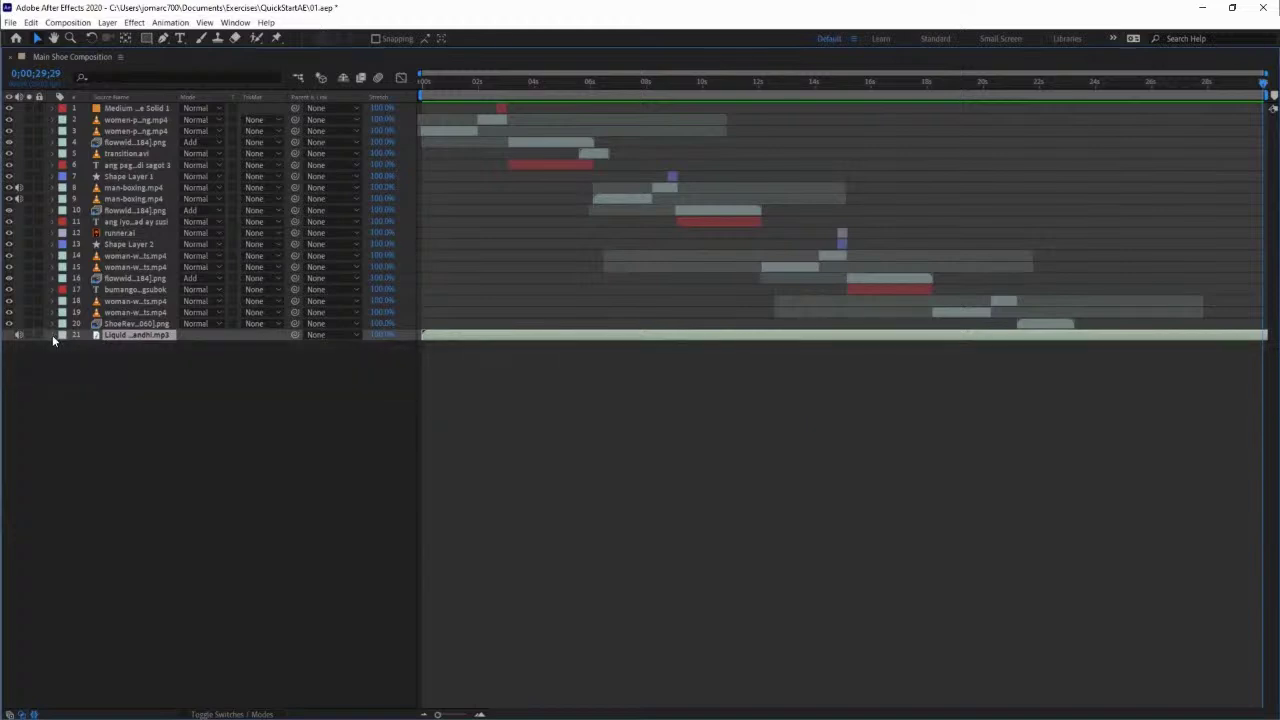
left_click(52, 335)
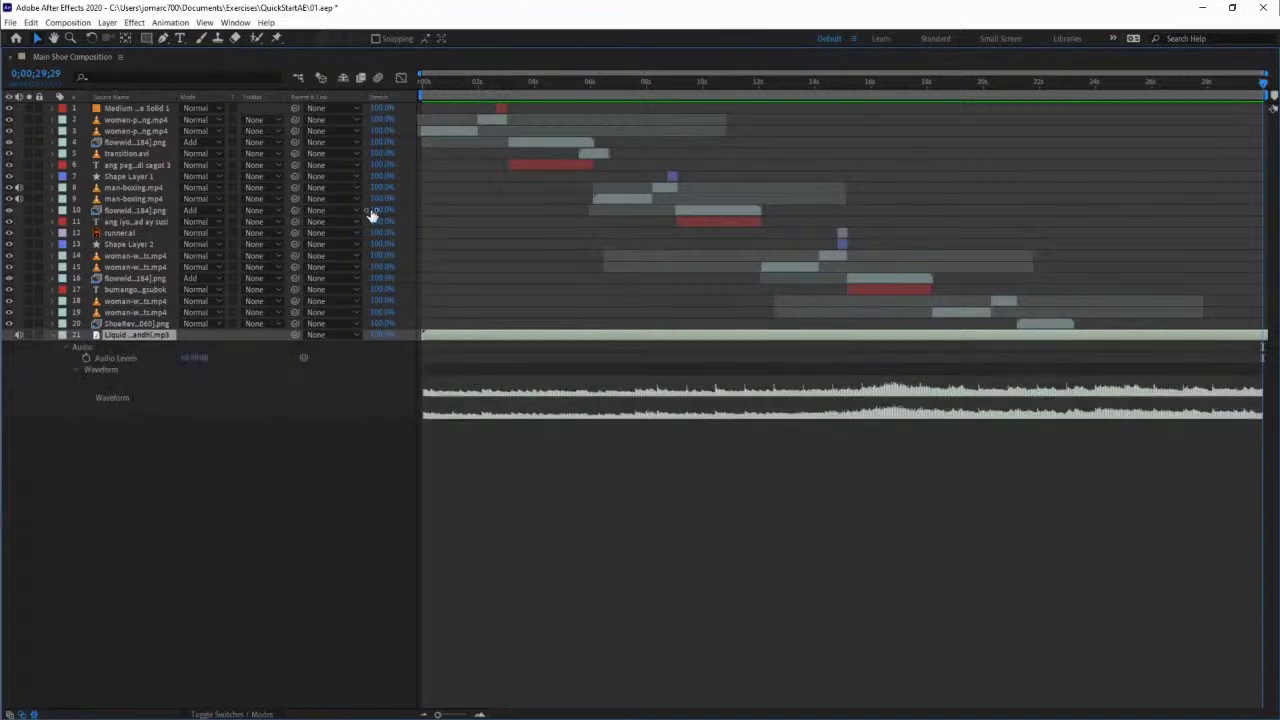
left_click(508, 82)
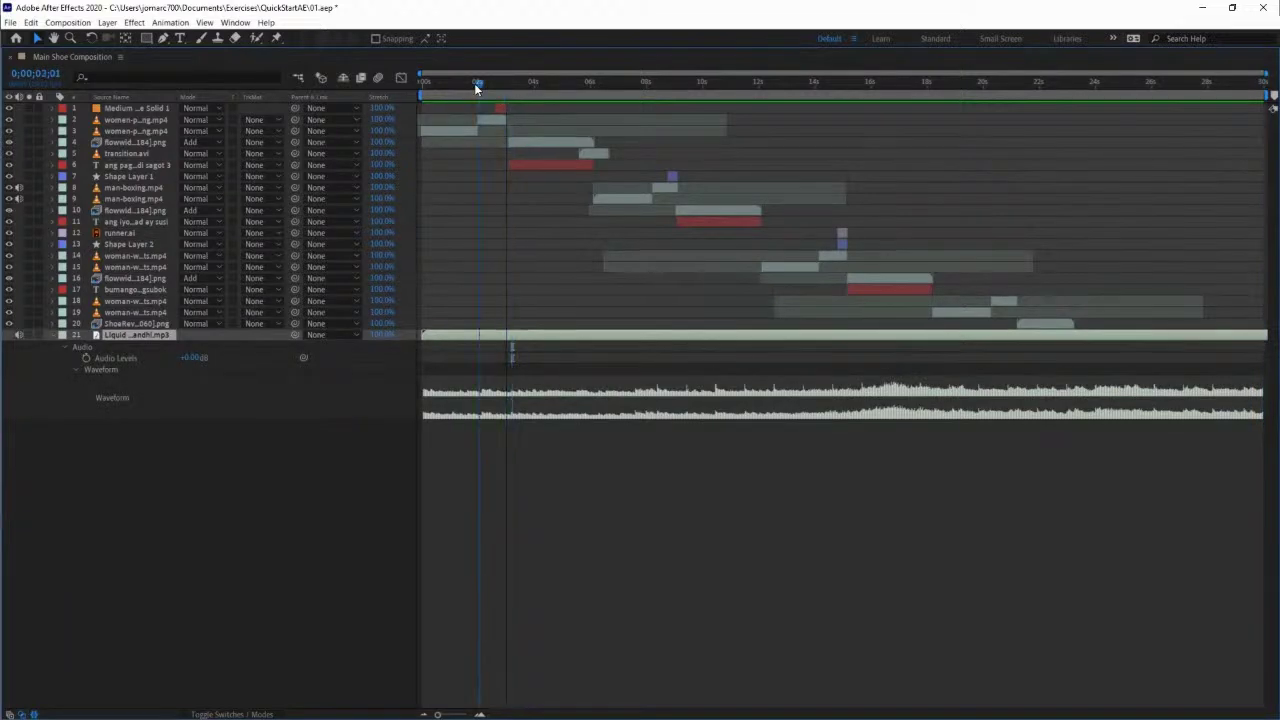
left_click(476, 83)
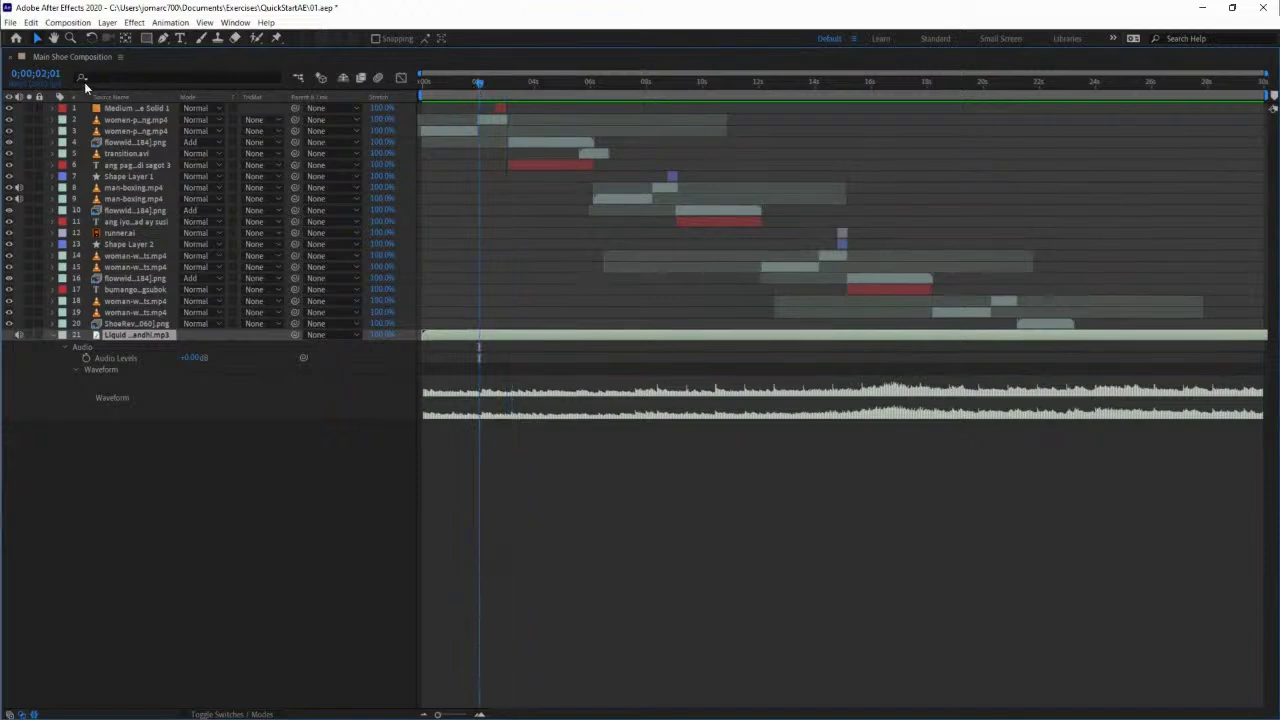
left_click(478, 82)
left_click(86, 358)
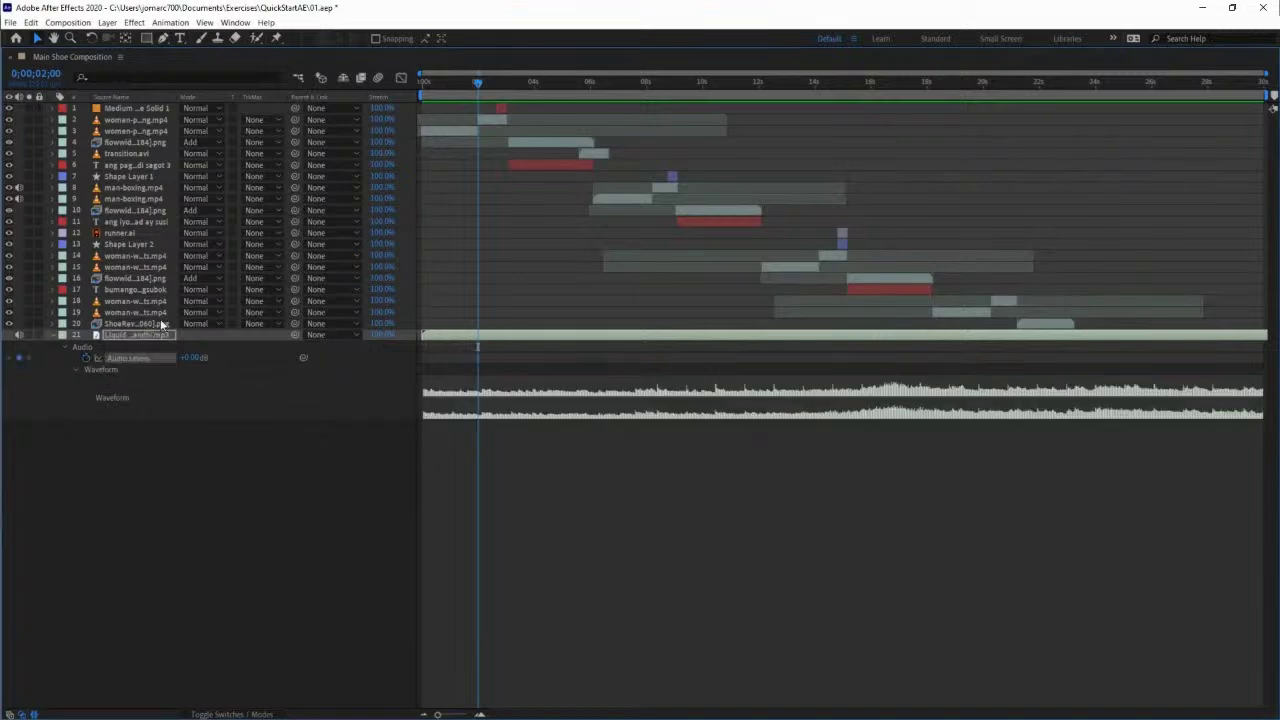
Set the music's Audio Levels to -50 dB at 0 seconds.
left_click_drag(478, 80, 414, 87)
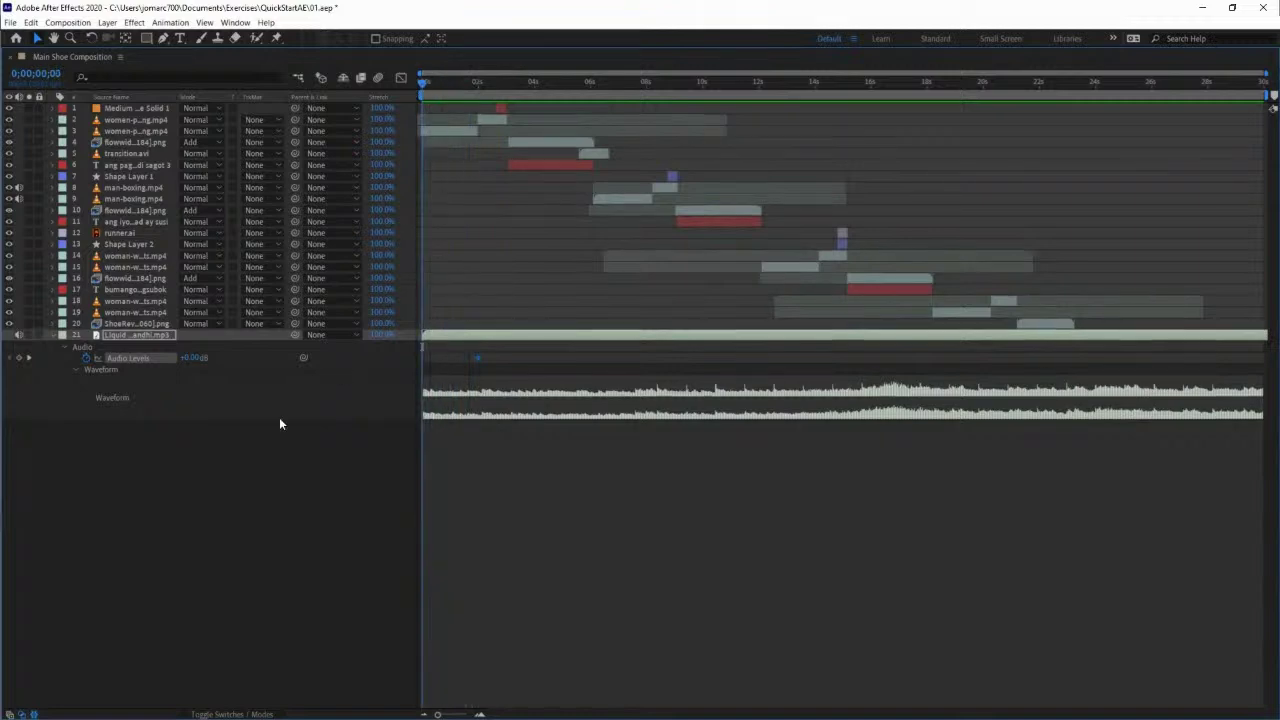
mouse_move(184, 362)
left_mouse_down()
mouse_move(191, 371)
mouse_move(178, 357)
left_mouse_up()
left_click(191, 360)
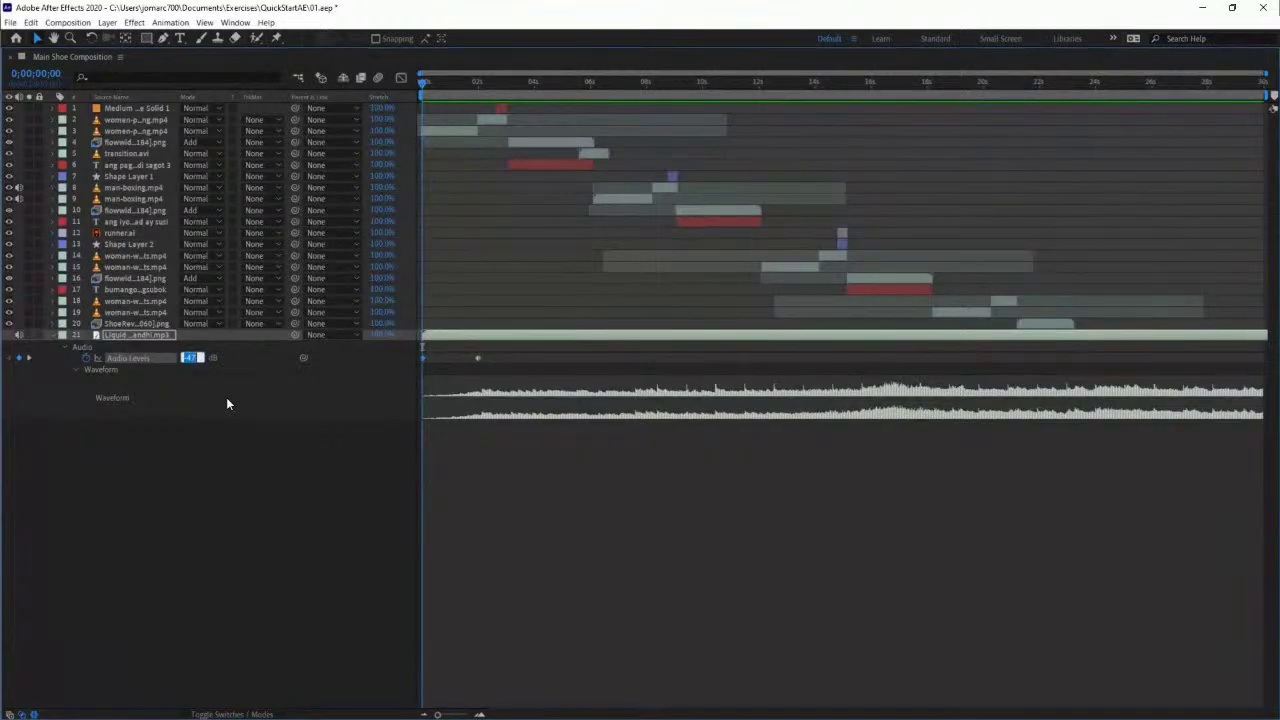
type("-50")
key("Return")
Restore the normal panel layout and play the composition preview with music.
key("grave")
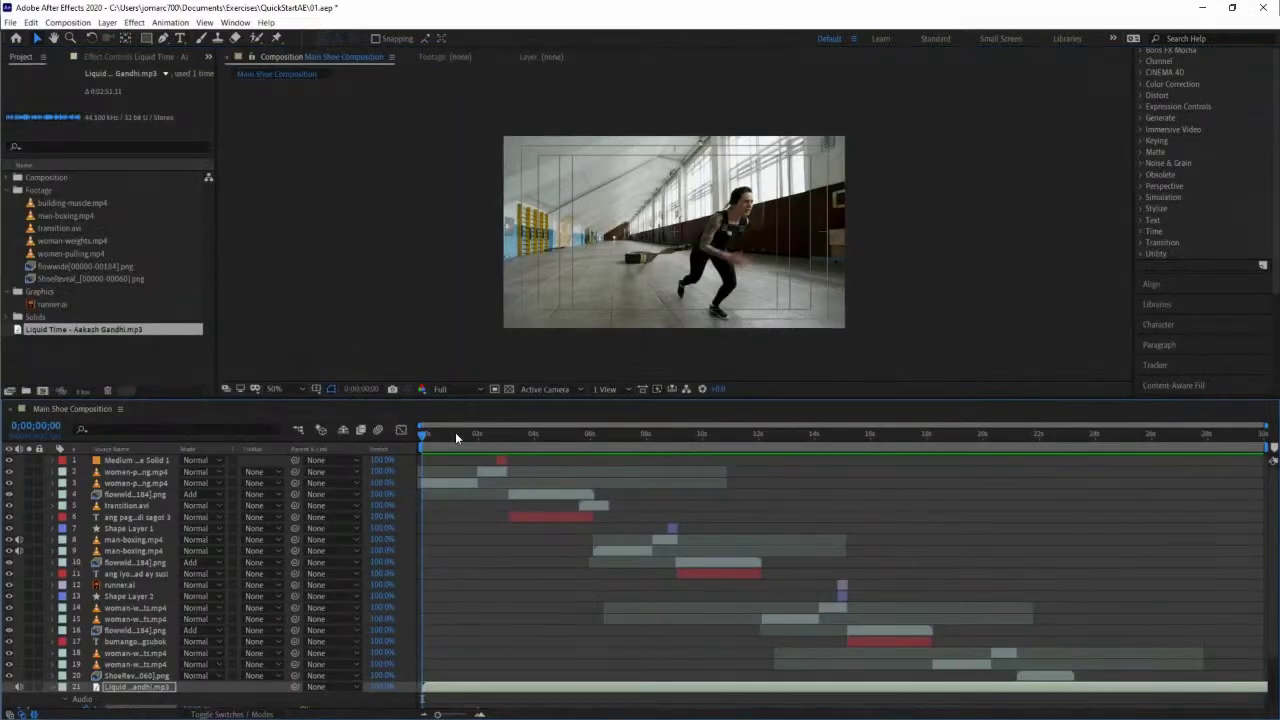
key("space")
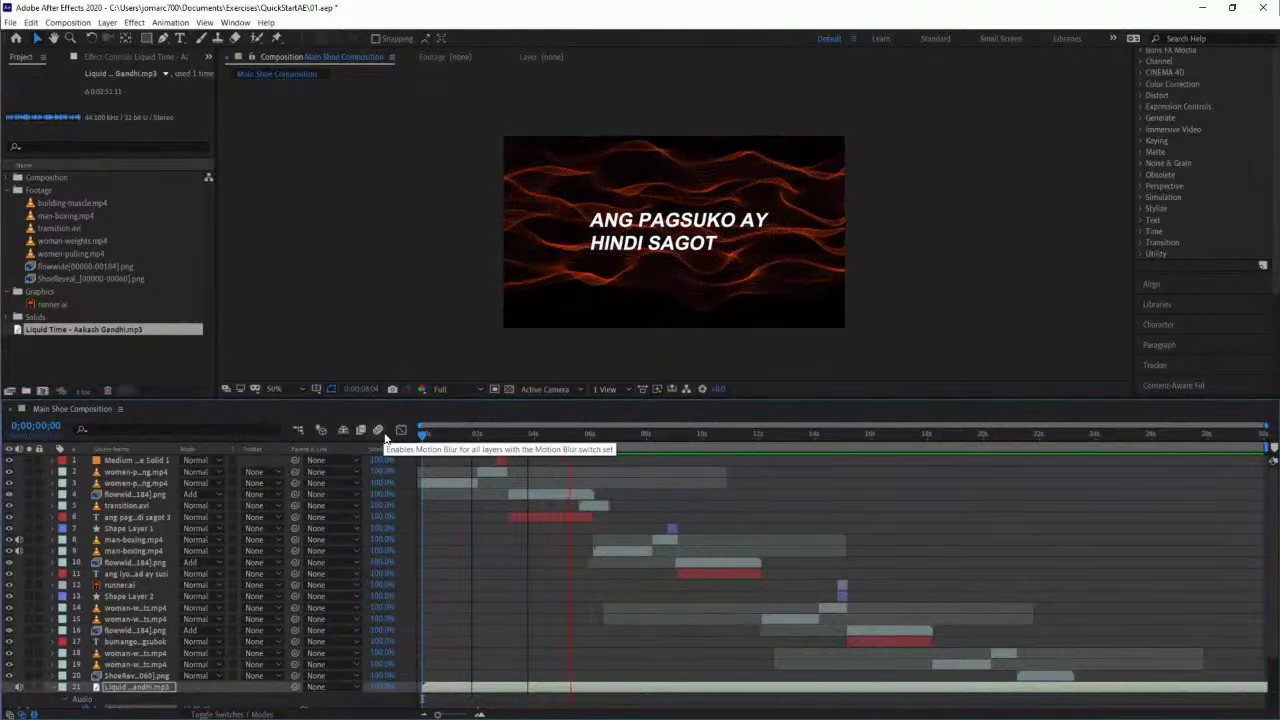
End the work area at 0;00;23;07 on the GO FASTER frame and trim the comp to it.
left_click(712, 436)
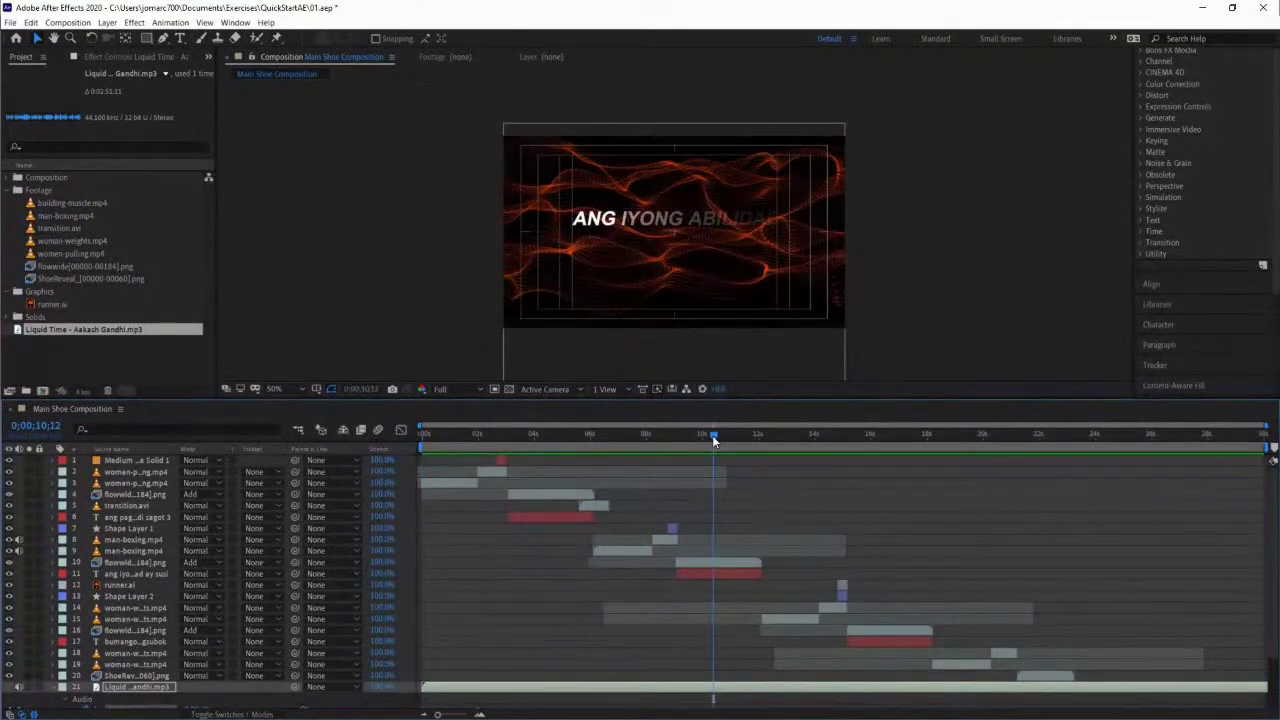
left_click_drag(712, 437, 1064, 442)
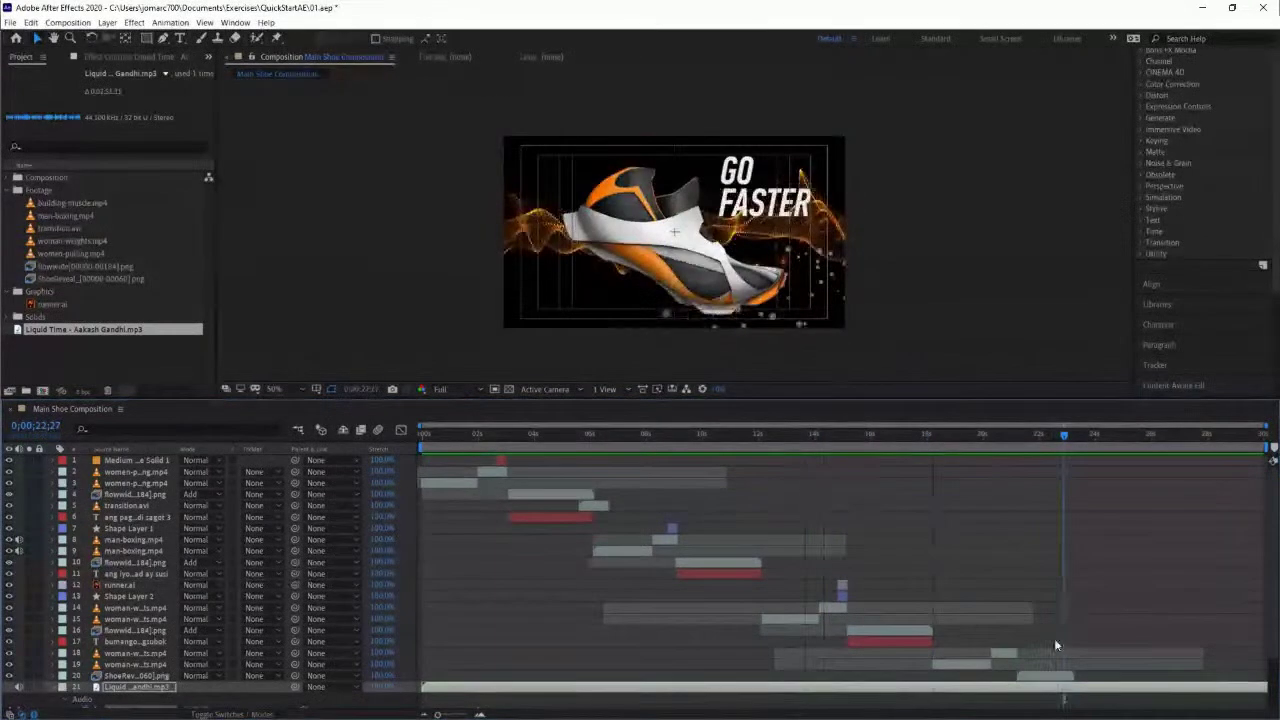
left_click(1044, 677)
left_click_drag(1067, 448, 1083, 447)
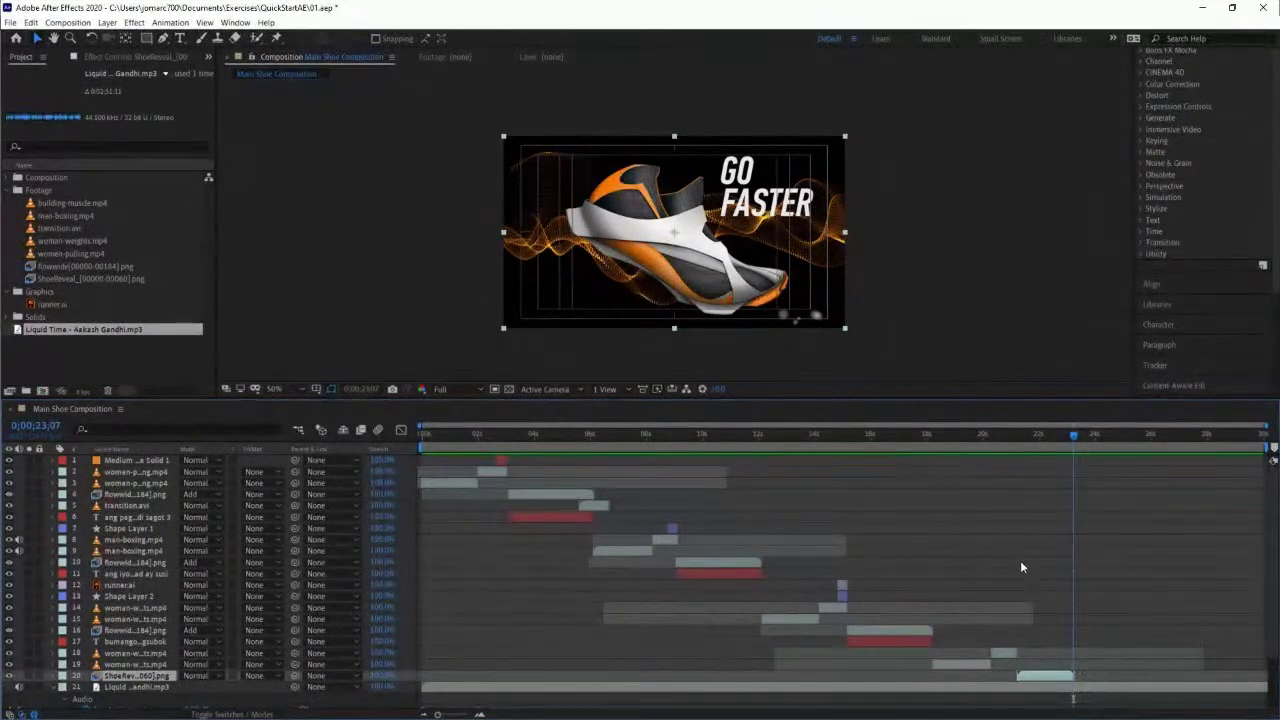
key("n")
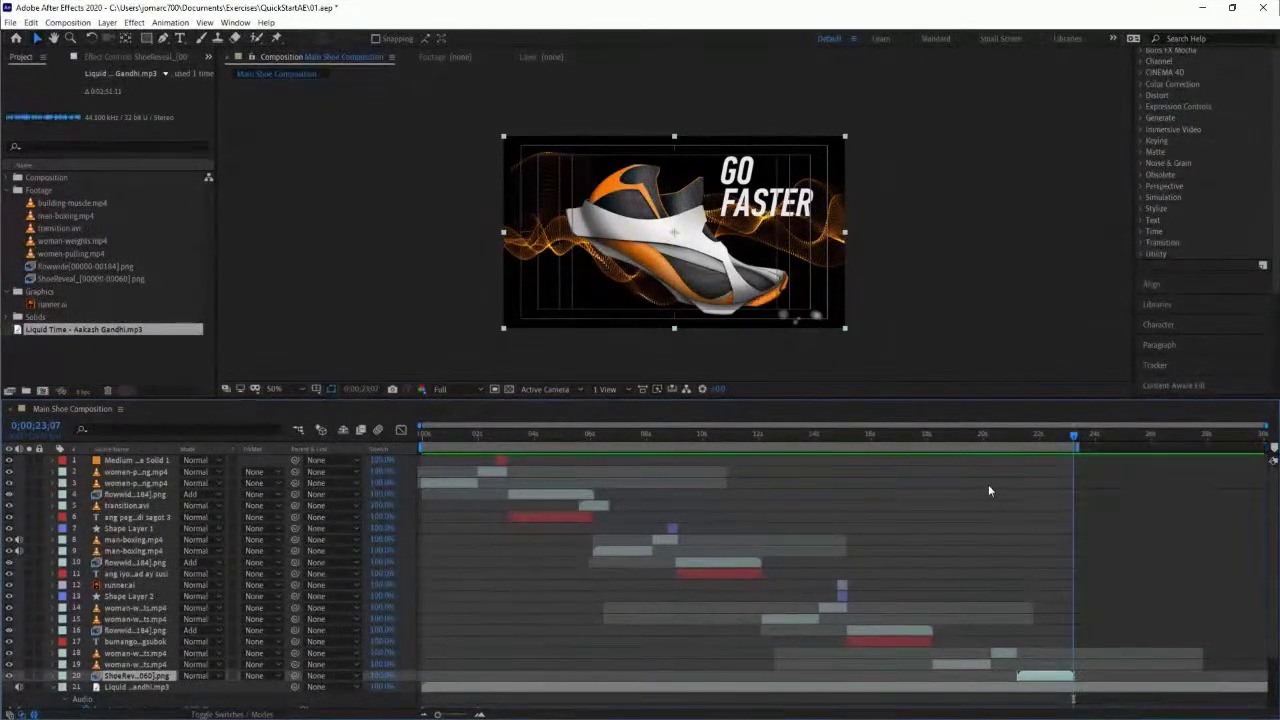
right_click(740, 450)
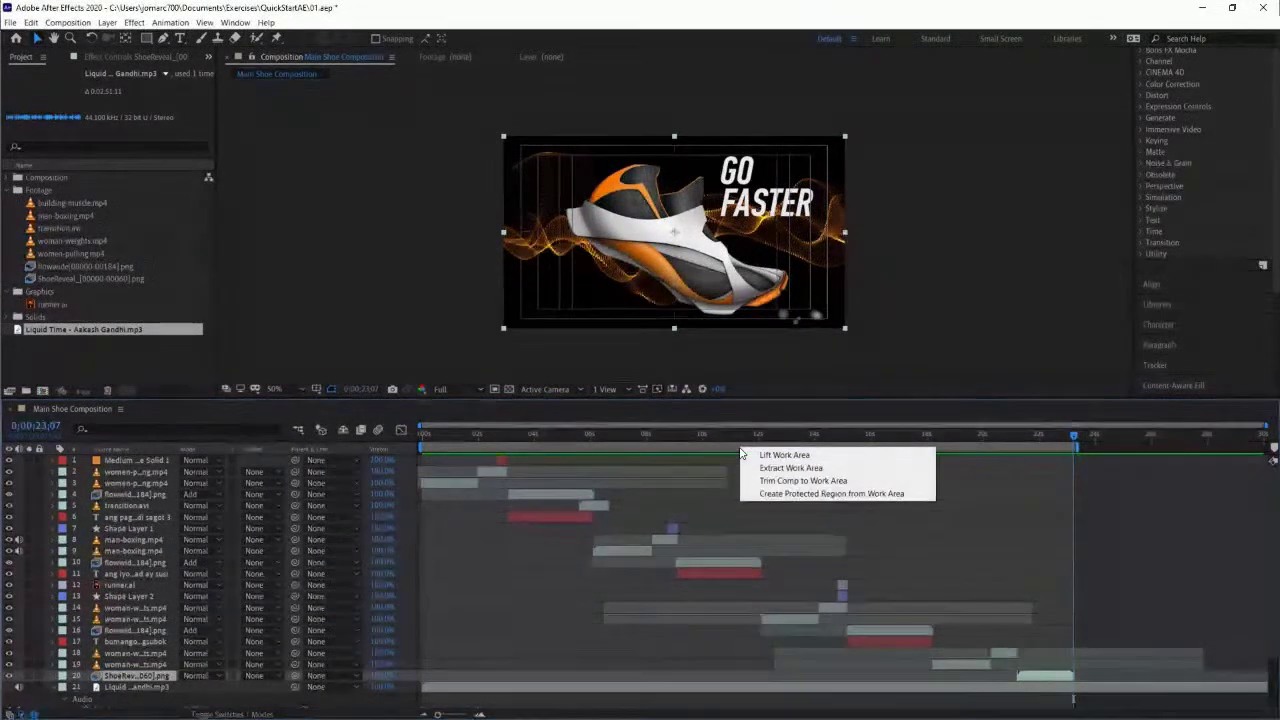
left_click(866, 481)
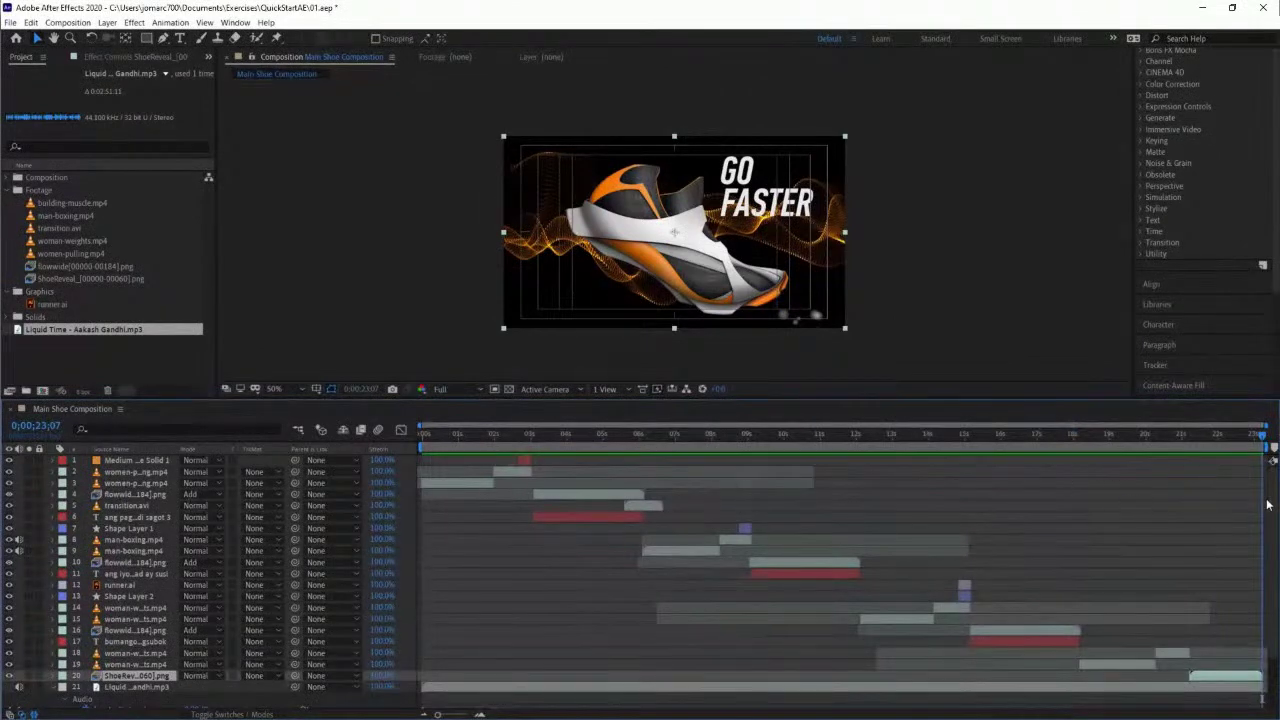
mouse_move(1262, 443)
left_mouse_down()
mouse_move(1172, 438)
mouse_move(1271, 450)
left_mouse_up()
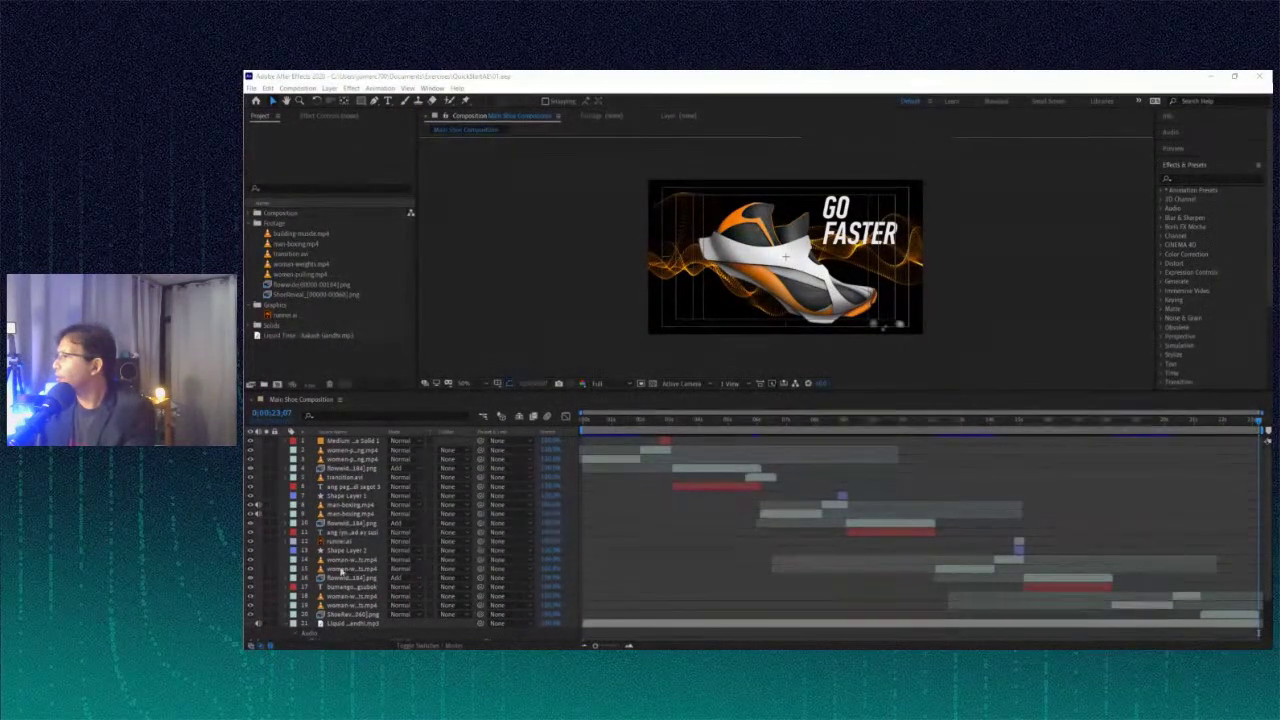
Preview the composition's opening and stop at 0;00;02;11 on the woman clip.
left_click_drag(600, 421, 1032, 421)
key("space")
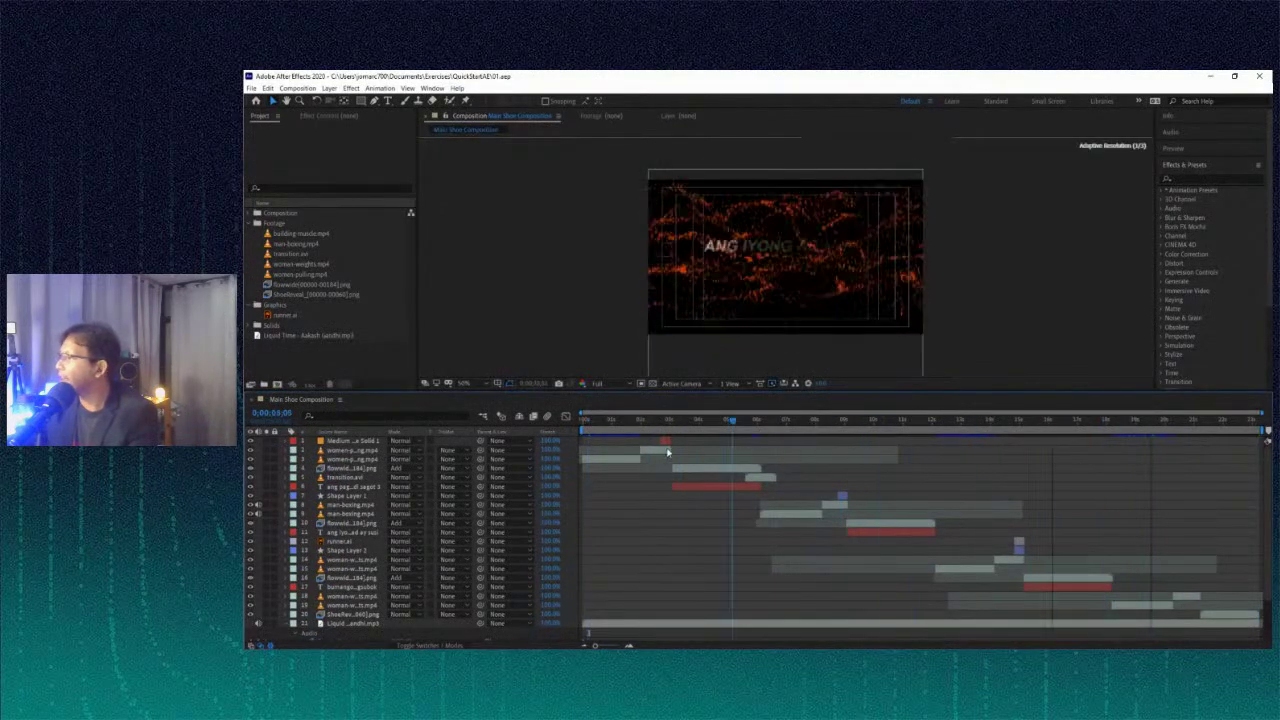
key("space")
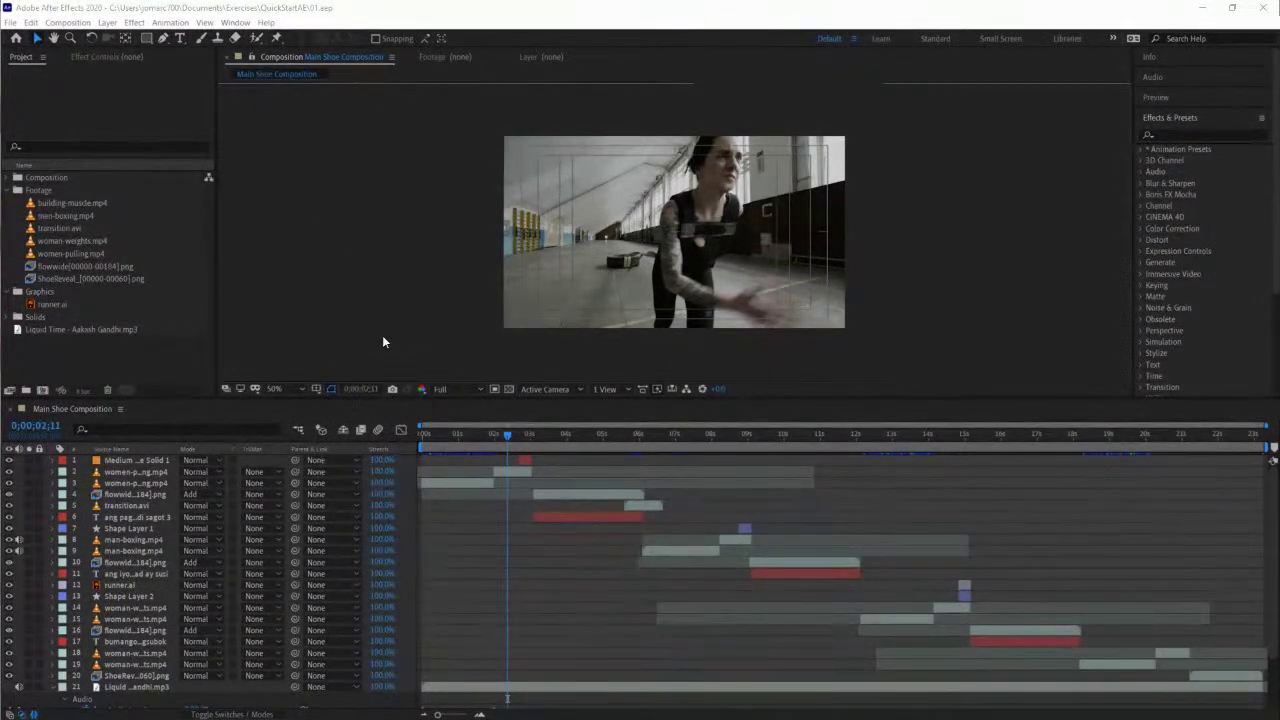
Add the Main Shoe Composition to the Adobe Media Encoder queue from the File > Export menu.
left_click(12, 22)
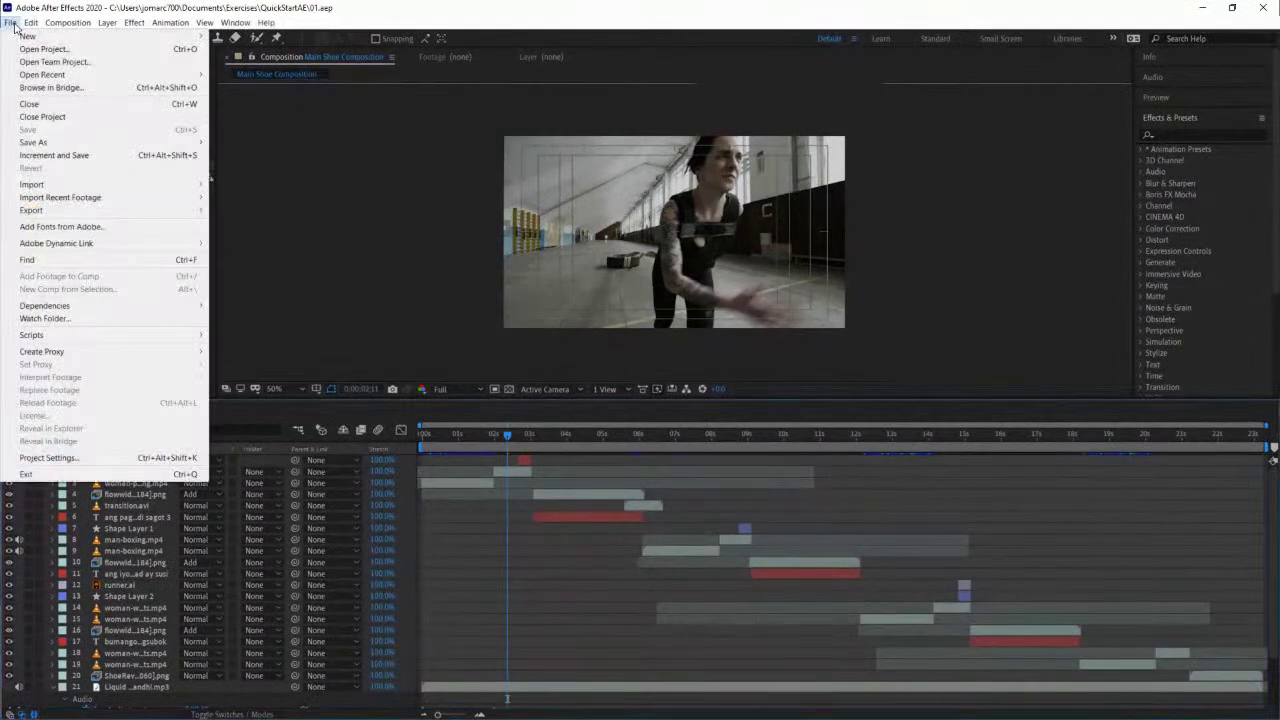
mouse_move(56, 211)
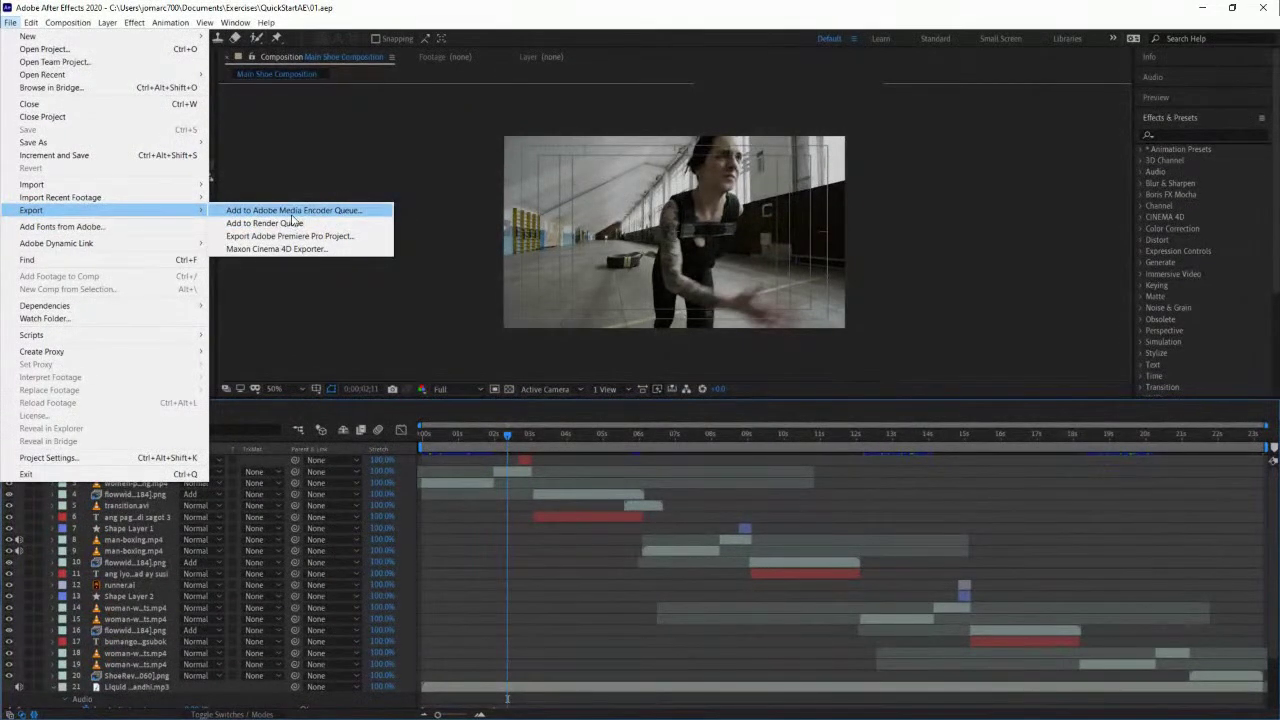
left_click(297, 212)
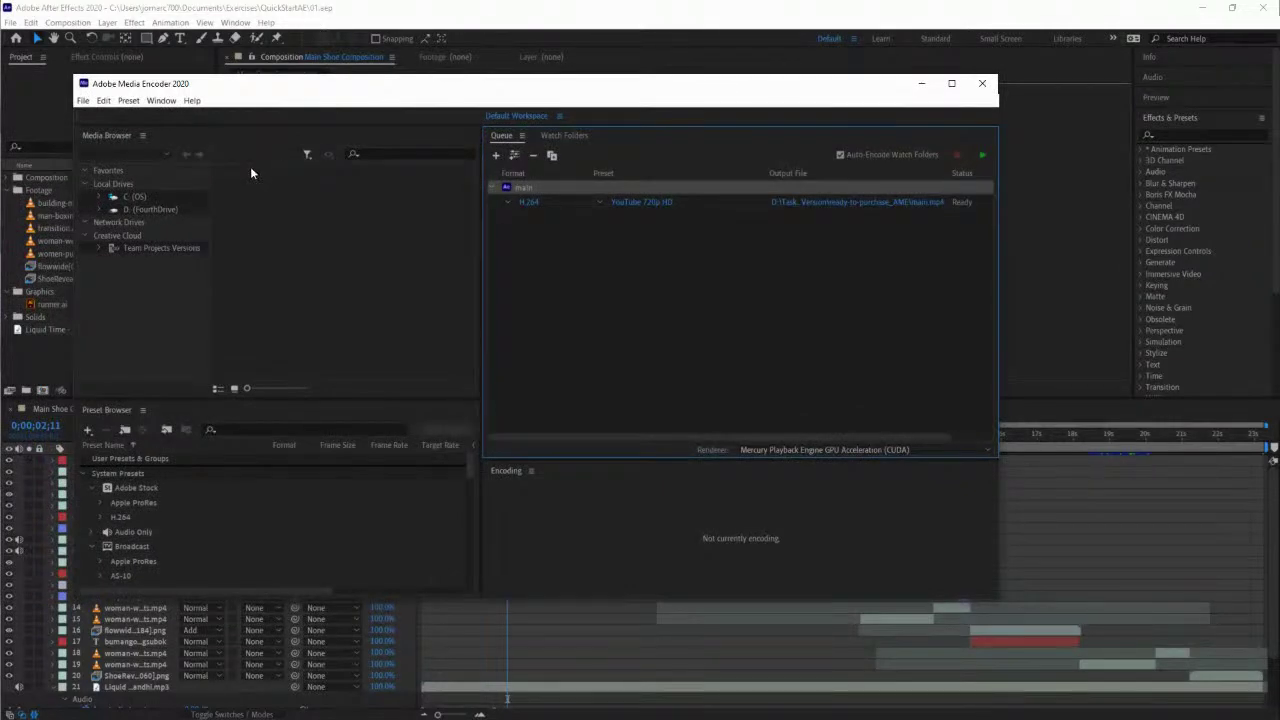
Delete the old 'main' job from the queue and bring up Main Shoe Composition's H.264 export settings.
left_click_drag(430, 88, 500, 88)
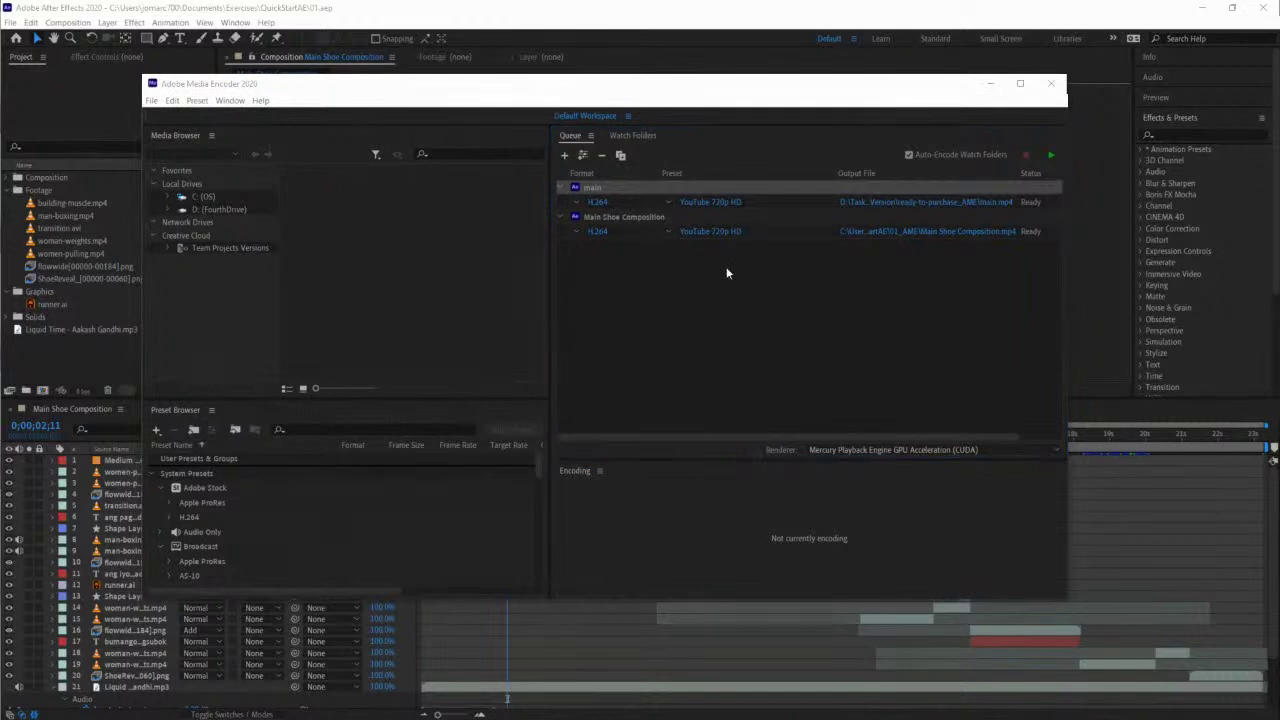
left_click(630, 217)
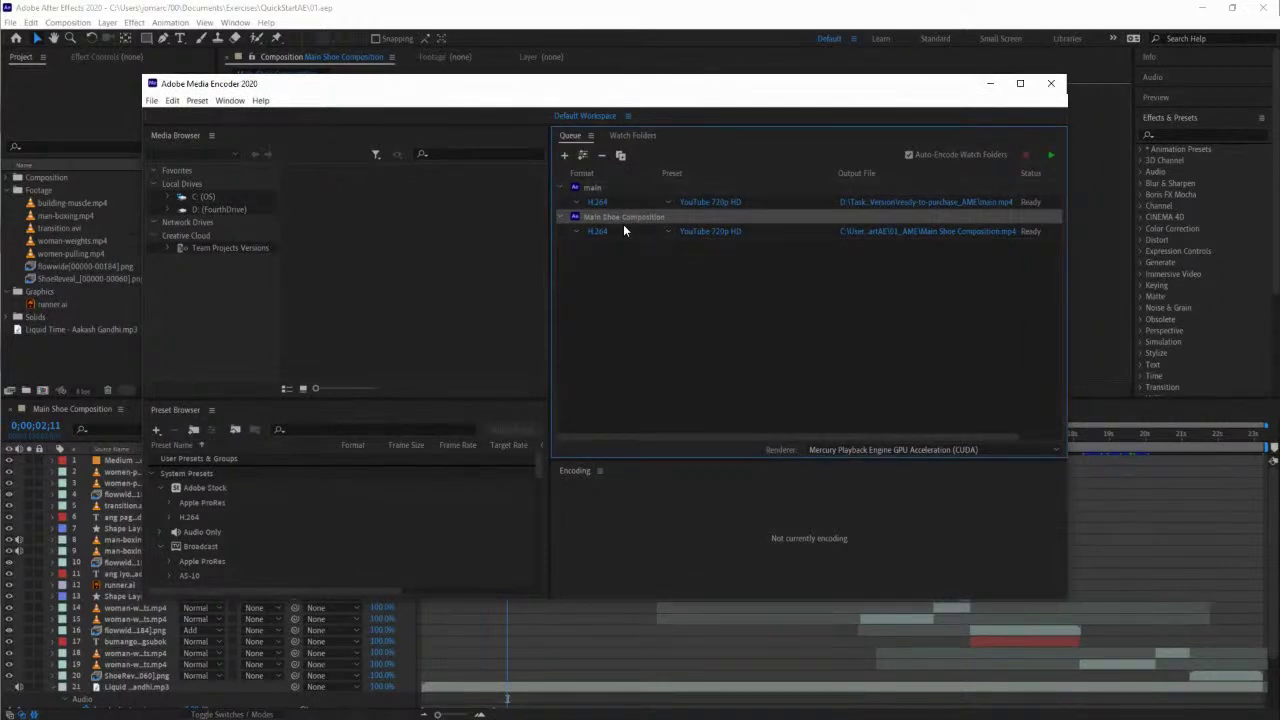
left_click(652, 187)
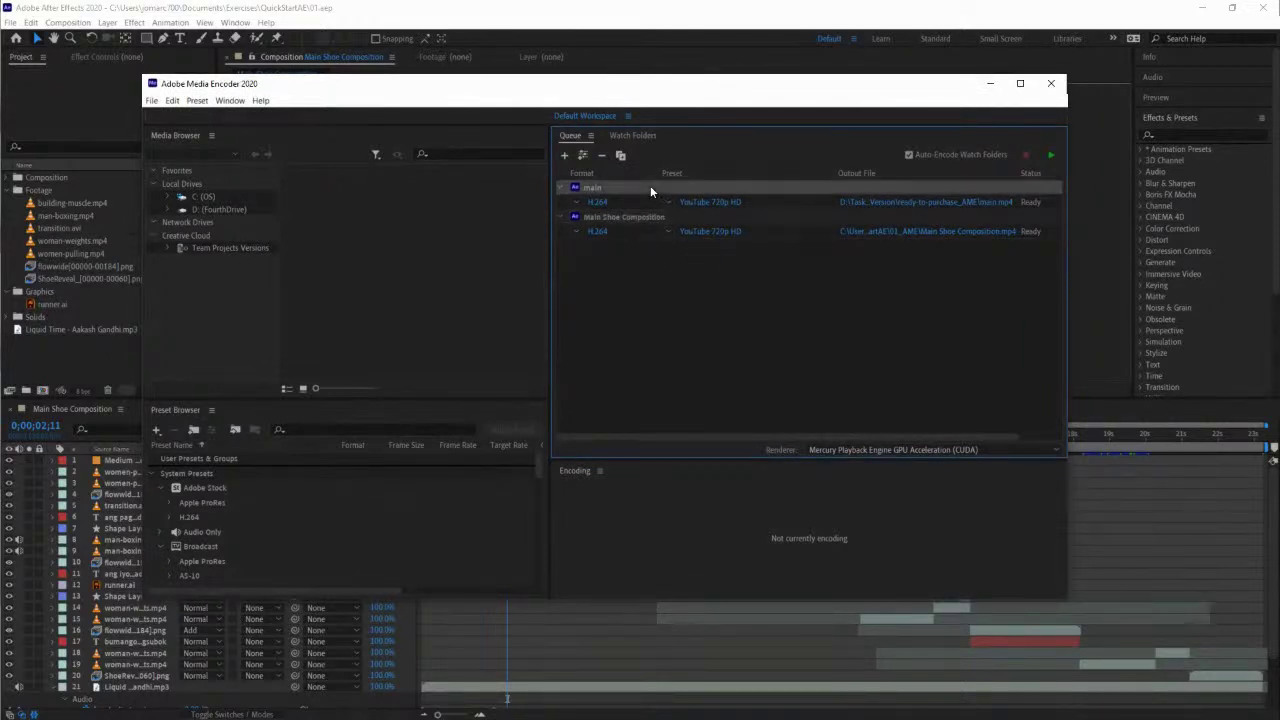
key("Delete")
left_click(670, 386)
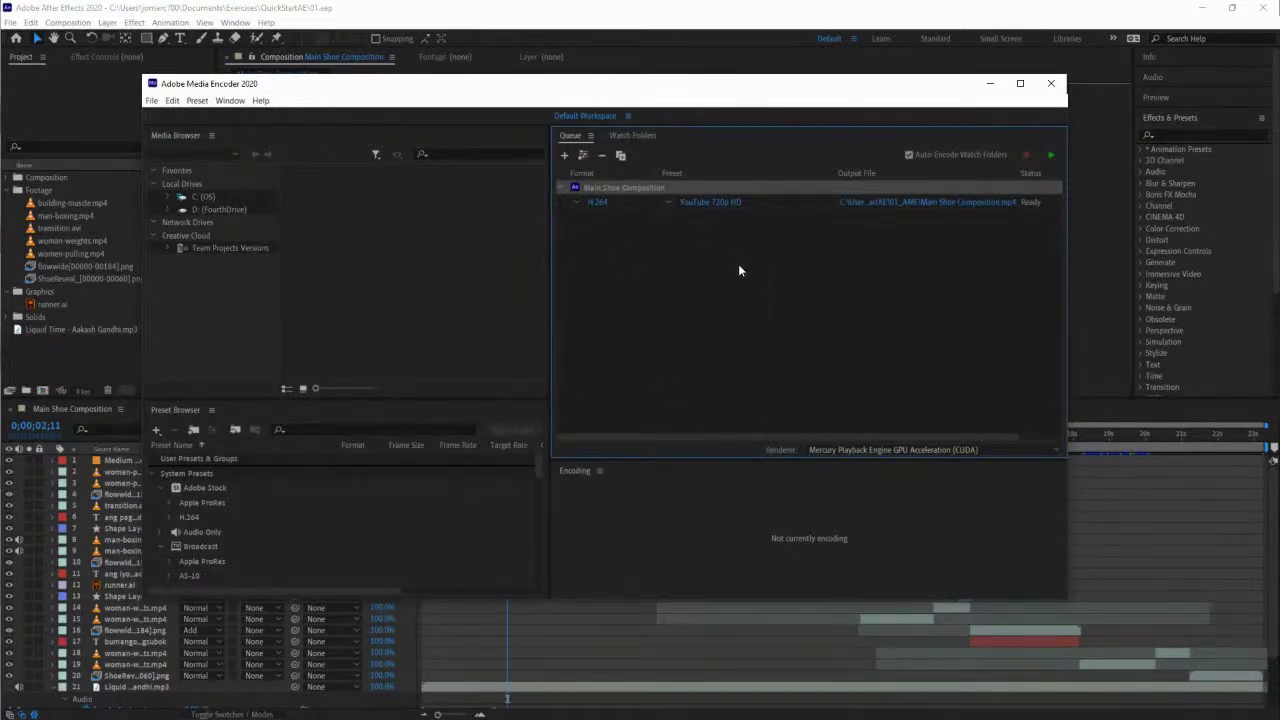
key("Return")
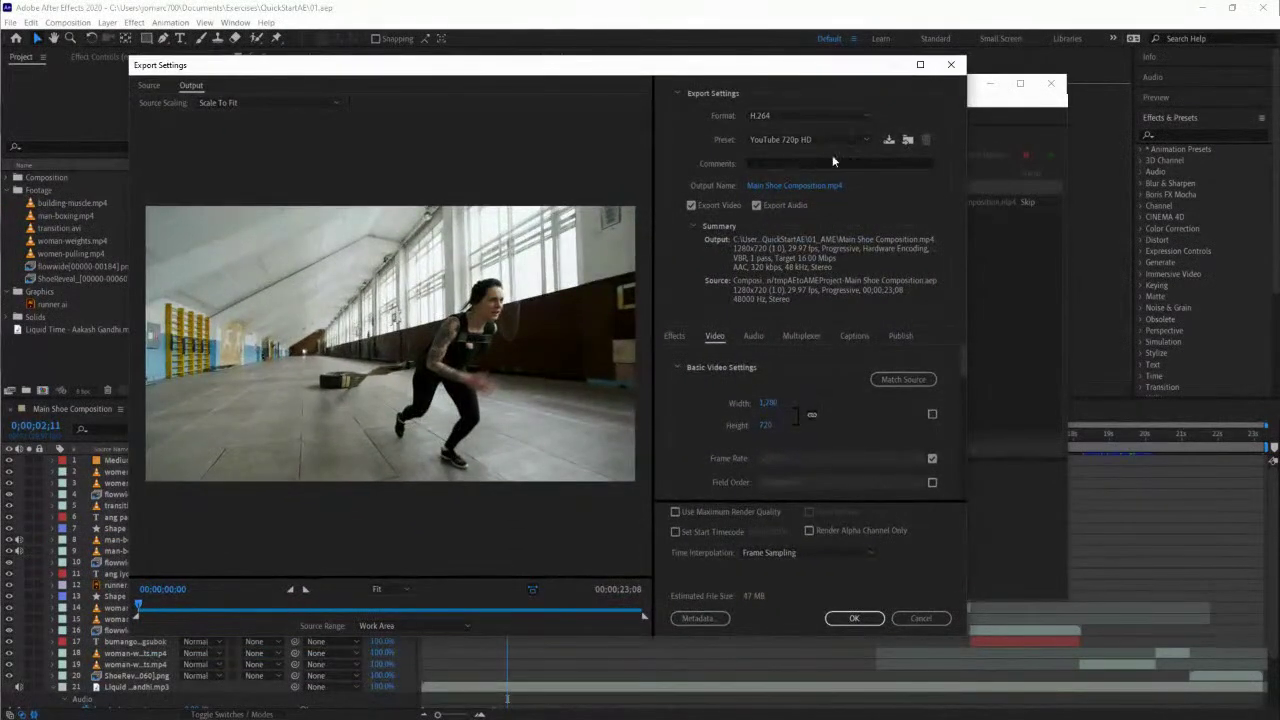
Keep YouTube 720p HD as the export preset.
left_click(849, 141)
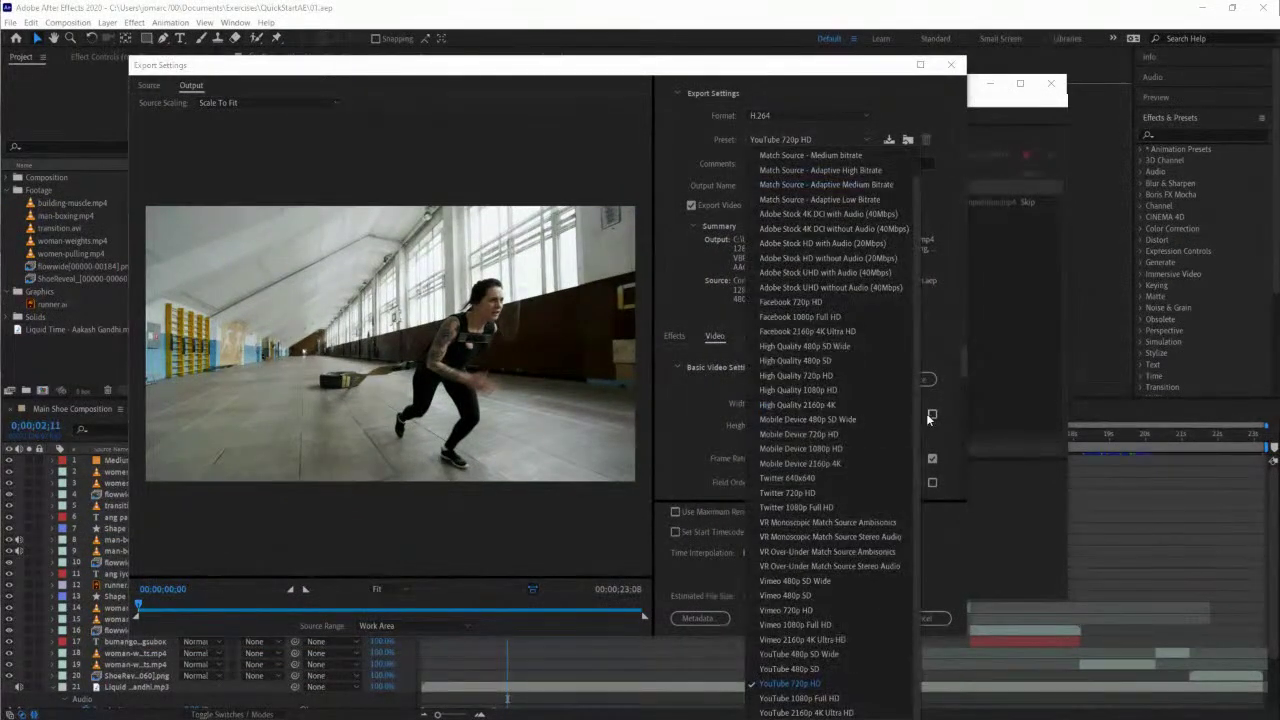
left_click(780, 185)
left_click(812, 140)
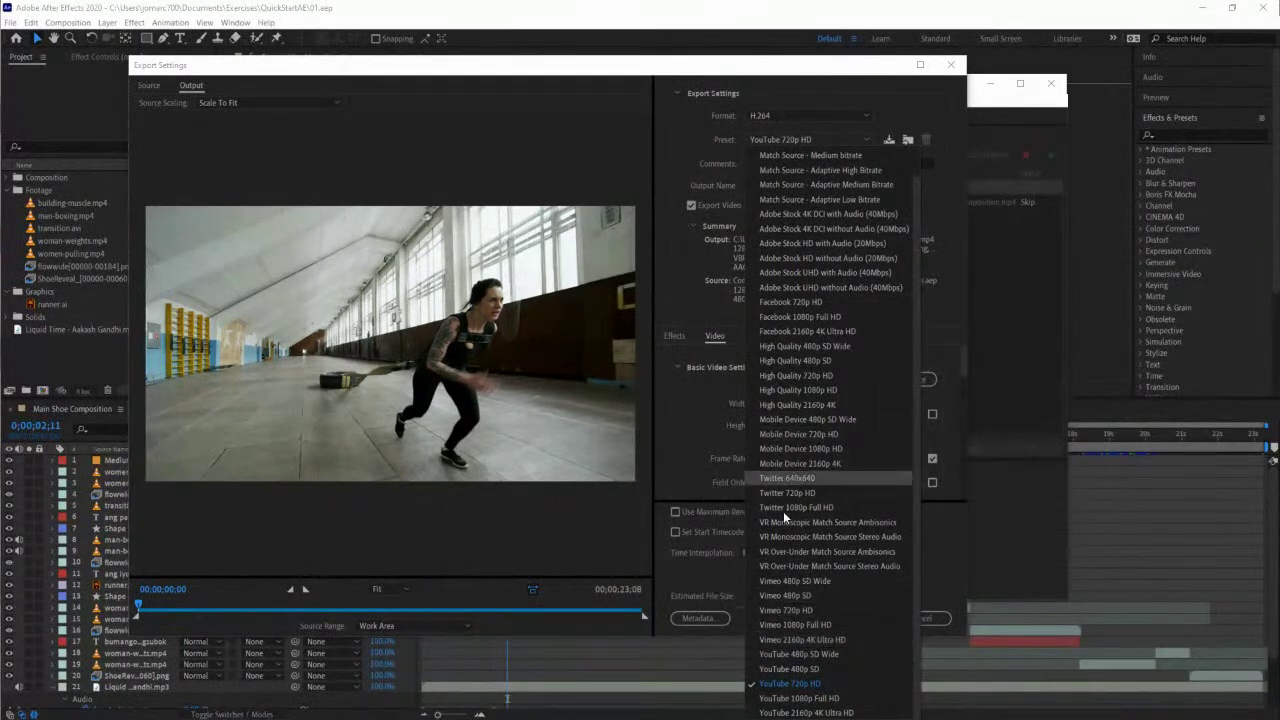
left_click(793, 688)
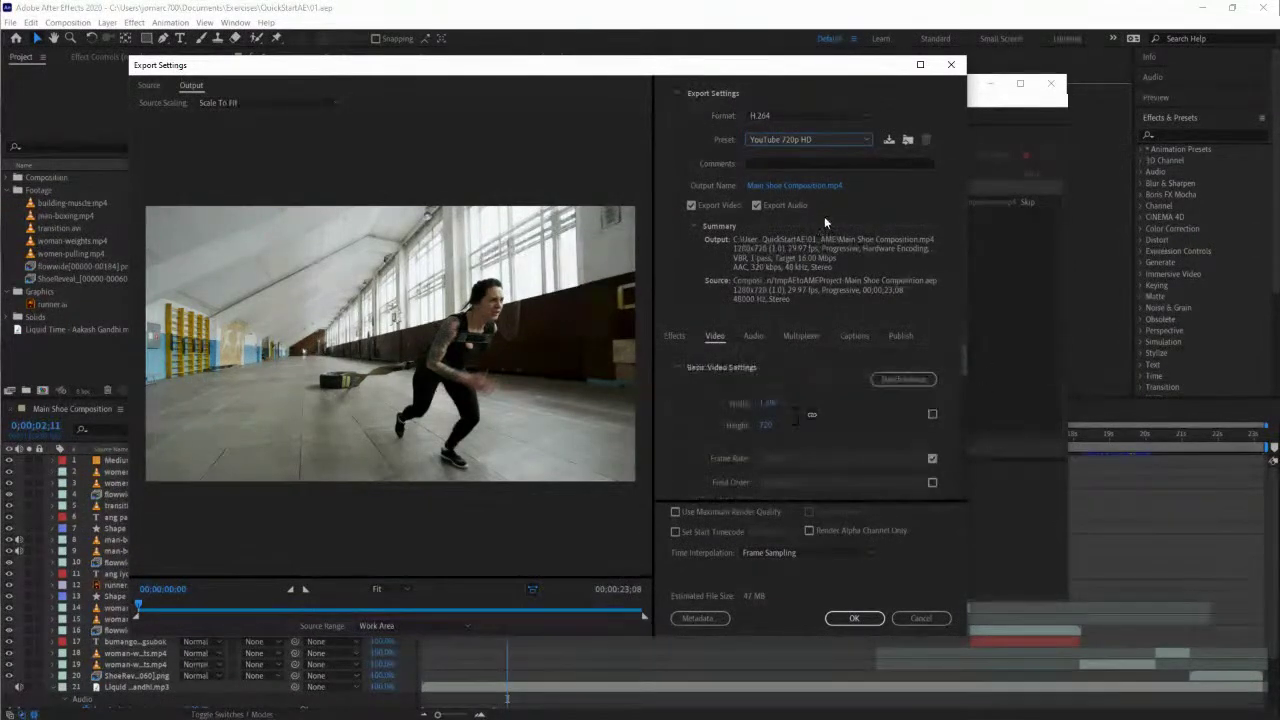
Save the output Main Shoe Composition.mp4 into the QuickStartAE folder and confirm the settings.
left_click(807, 187)
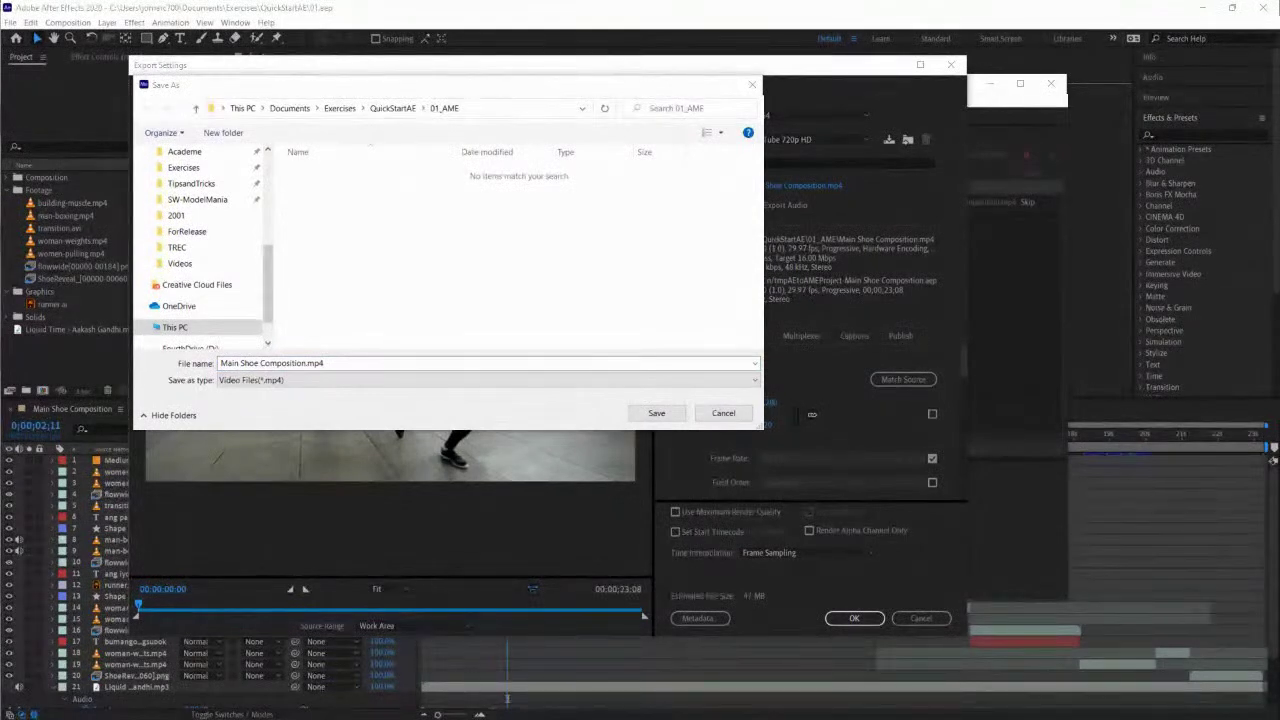
left_click(356, 403)
type("C:\\Users\\jomarc700\\Documents\\Exercises\\QuickStartAE")
key("Return")
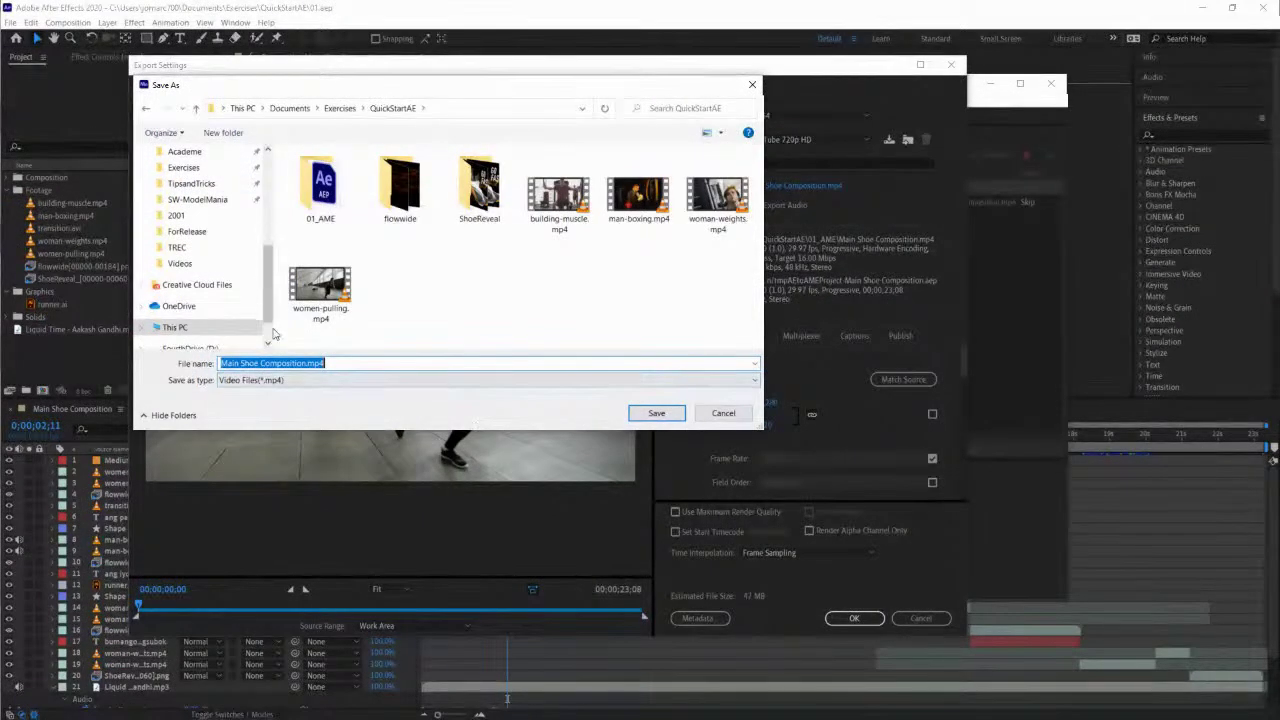
left_click(656, 414)
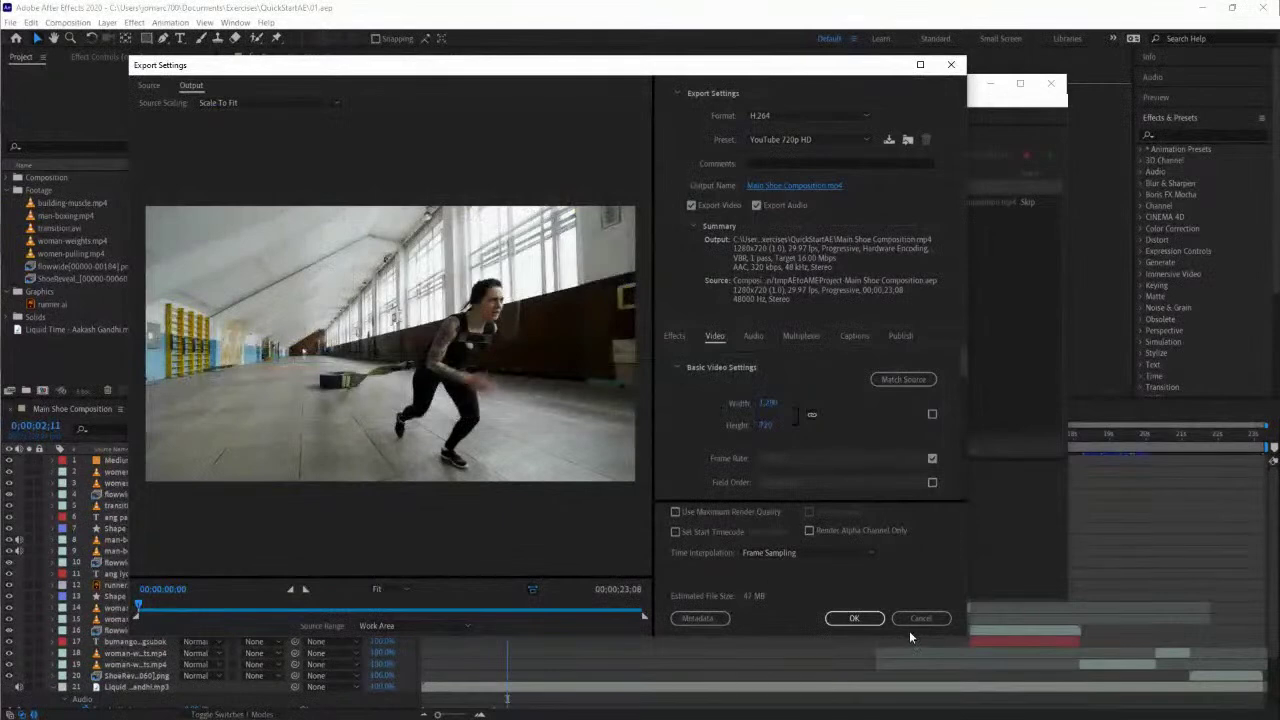
left_click_drag(540, 57, 555, 58)
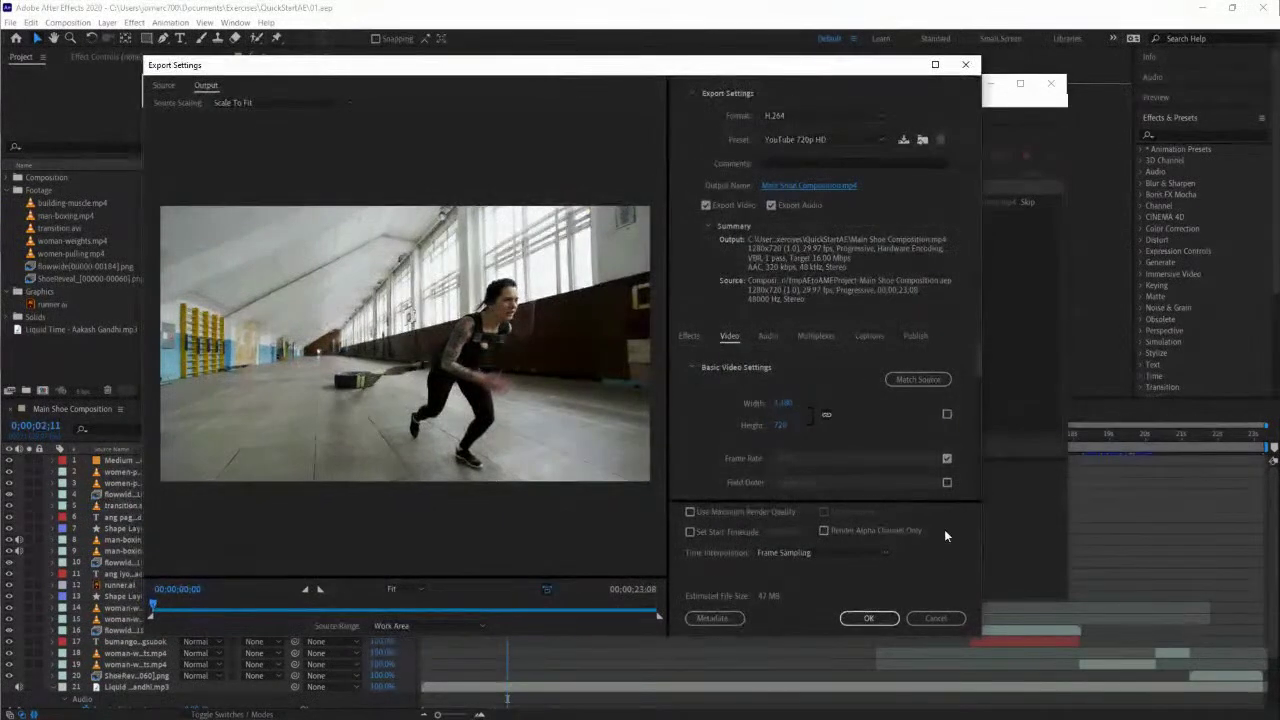
left_click(877, 619)
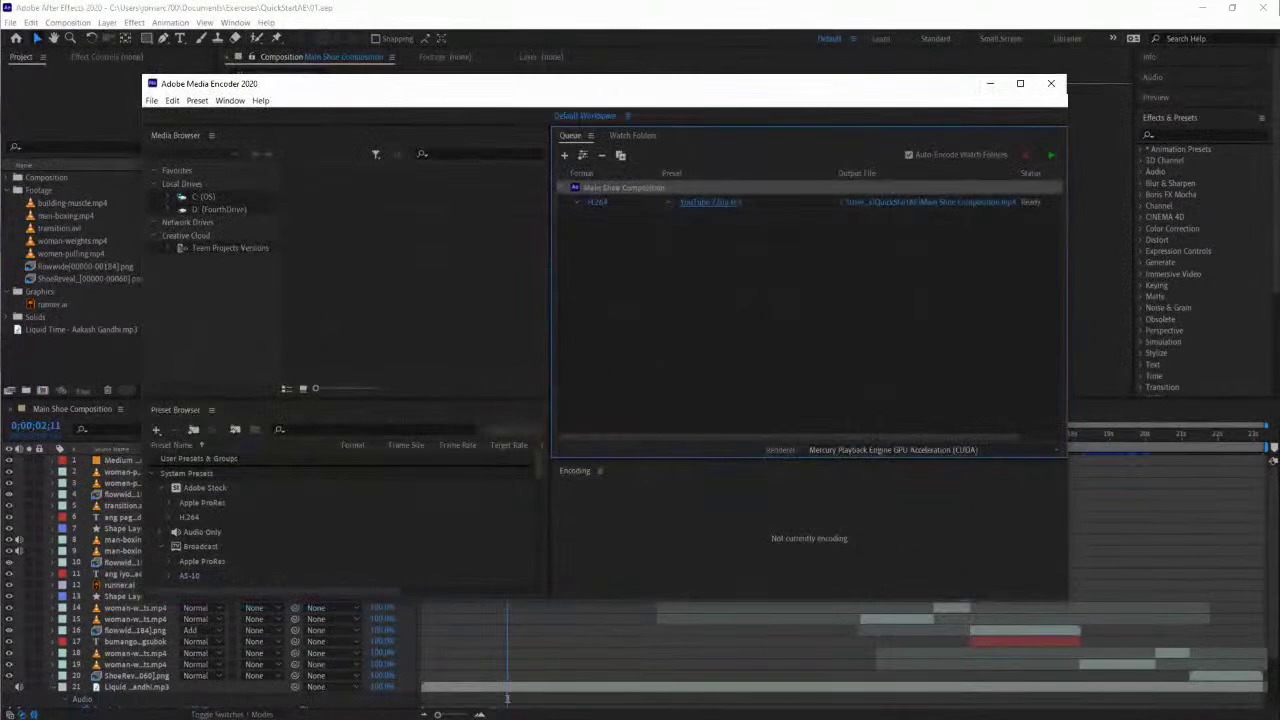
Start the render queue and place Task Manager's CPU view beside the encoding queue.
left_click(1051, 156)
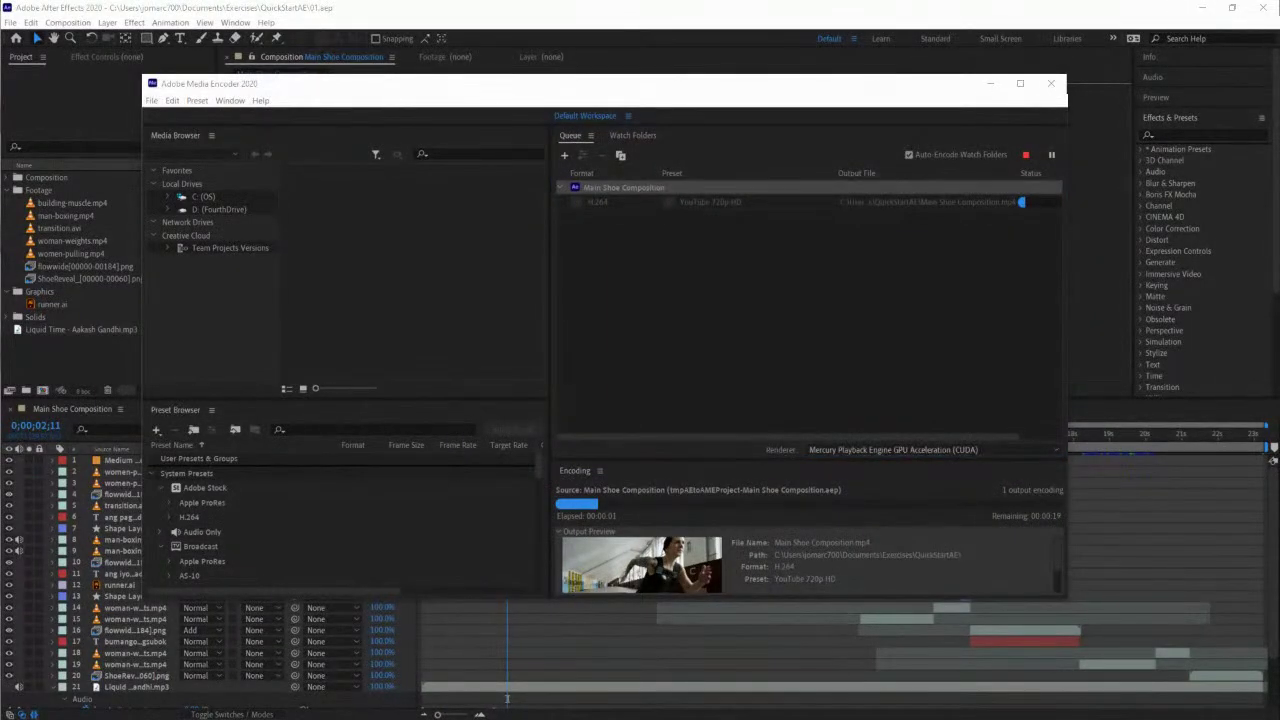
key("ctrl+shift+Escape")
left_click_drag(477, 135, 409, 100)
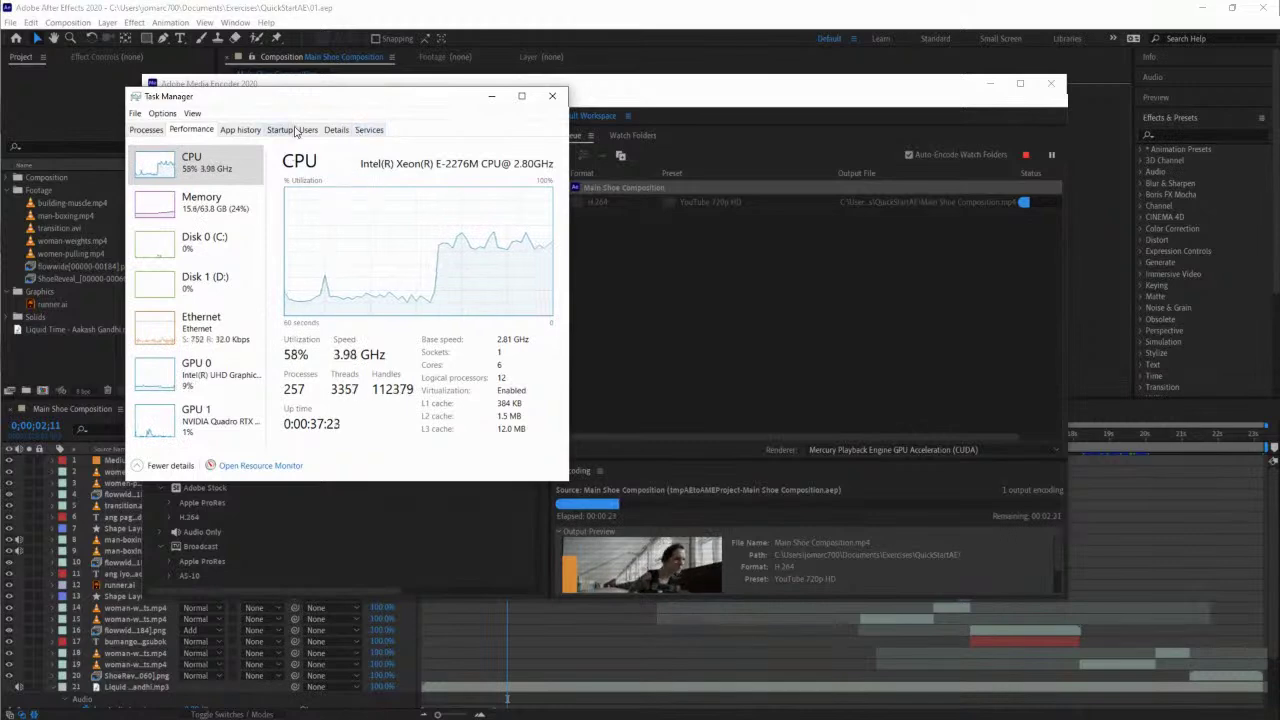
Keep Task Manager's CPU and memory graphs in view until the encode finishes.
left_click_drag(305, 100, 279, 122)
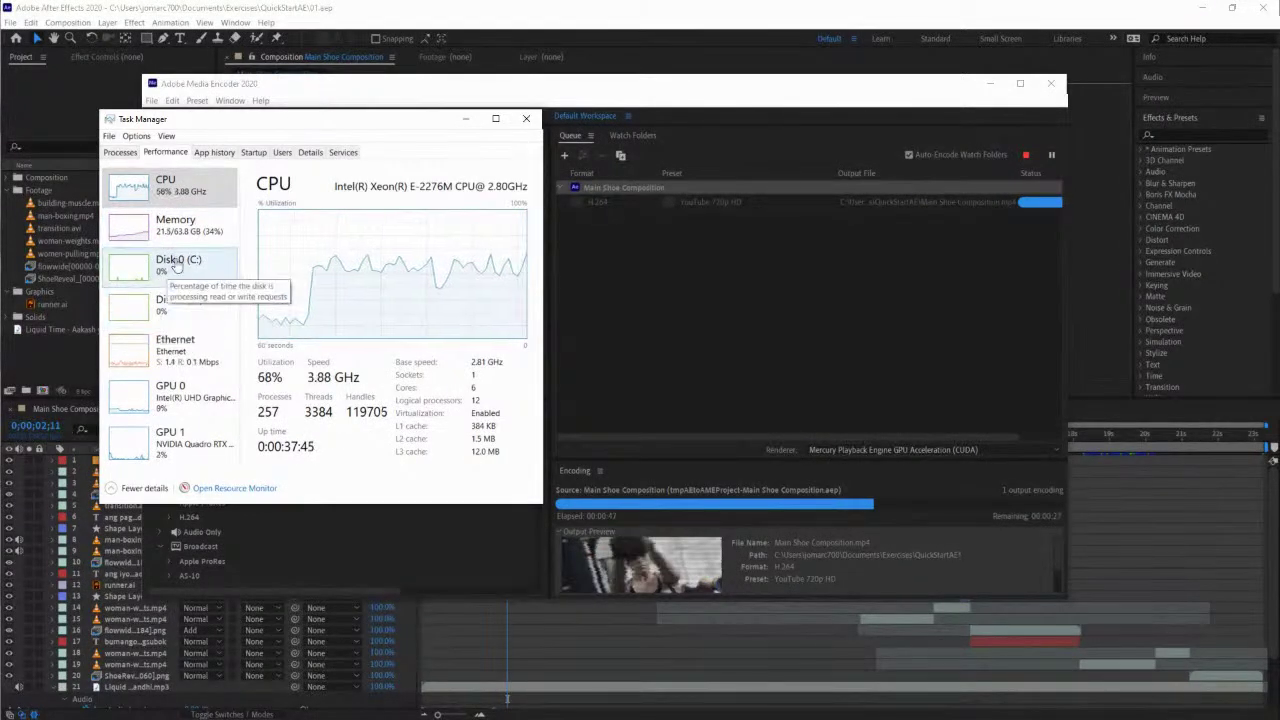
left_click_drag(319, 127, 365, 129)
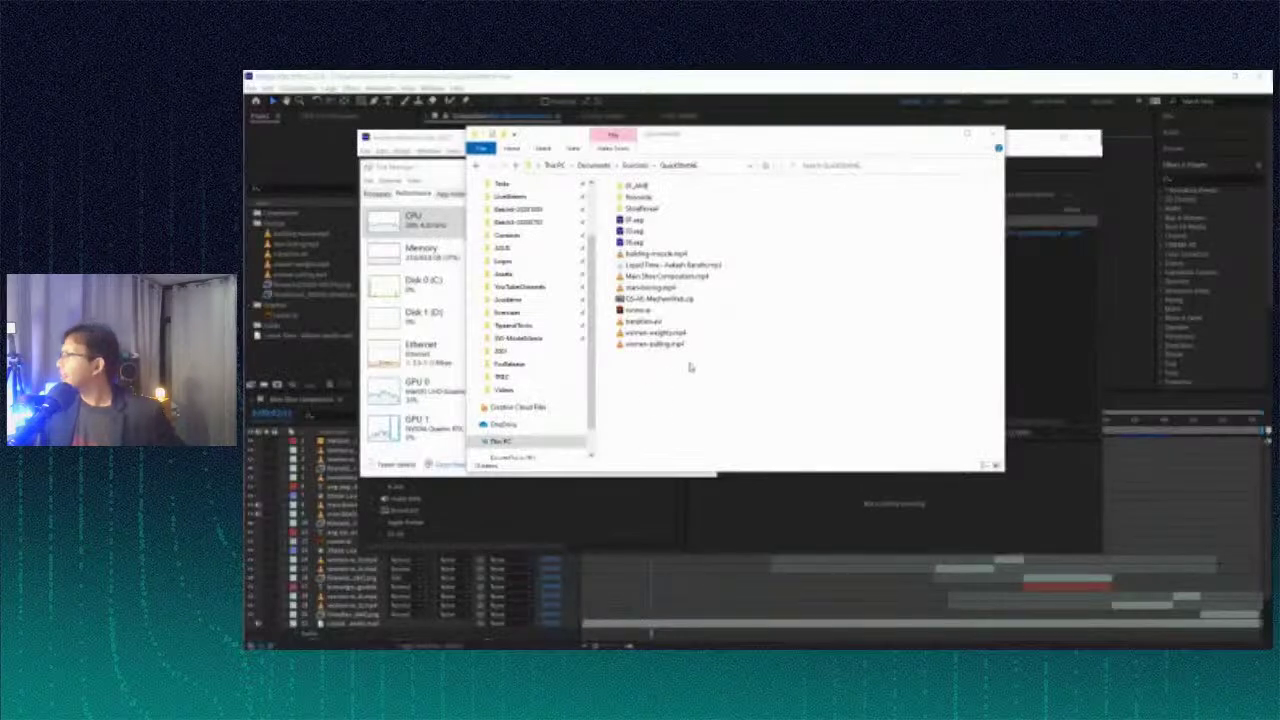
Select the 40.6 MB Main Shoe Composition.mp4 in QuickStartAE.
left_click(656, 277)
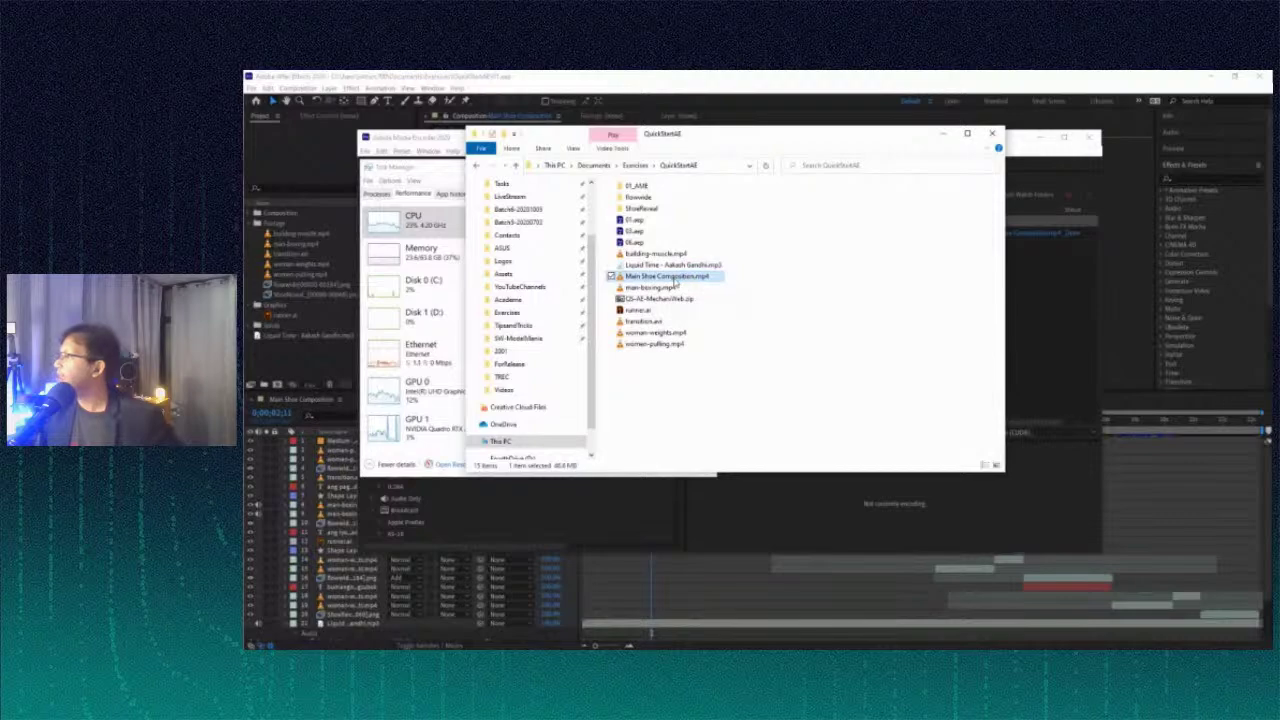
Play Main Shoe Composition.mp4 full screen in VLC.
double_click(676, 281)
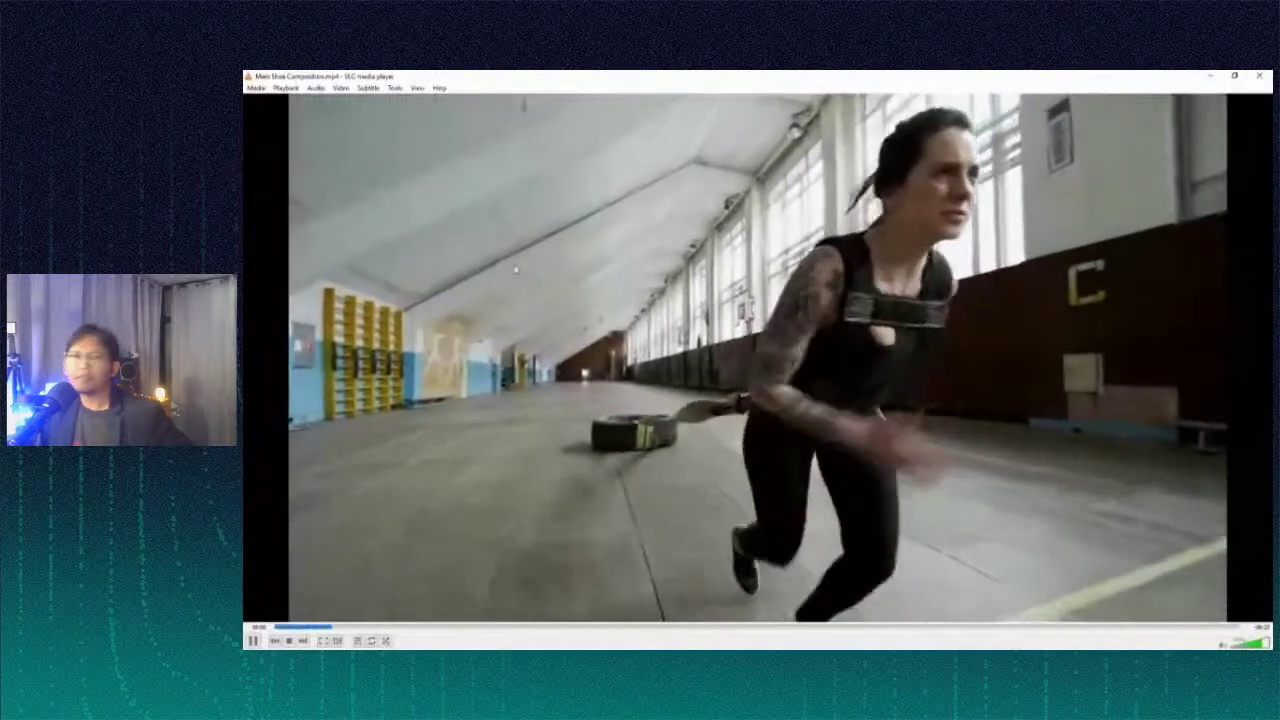
key("f")
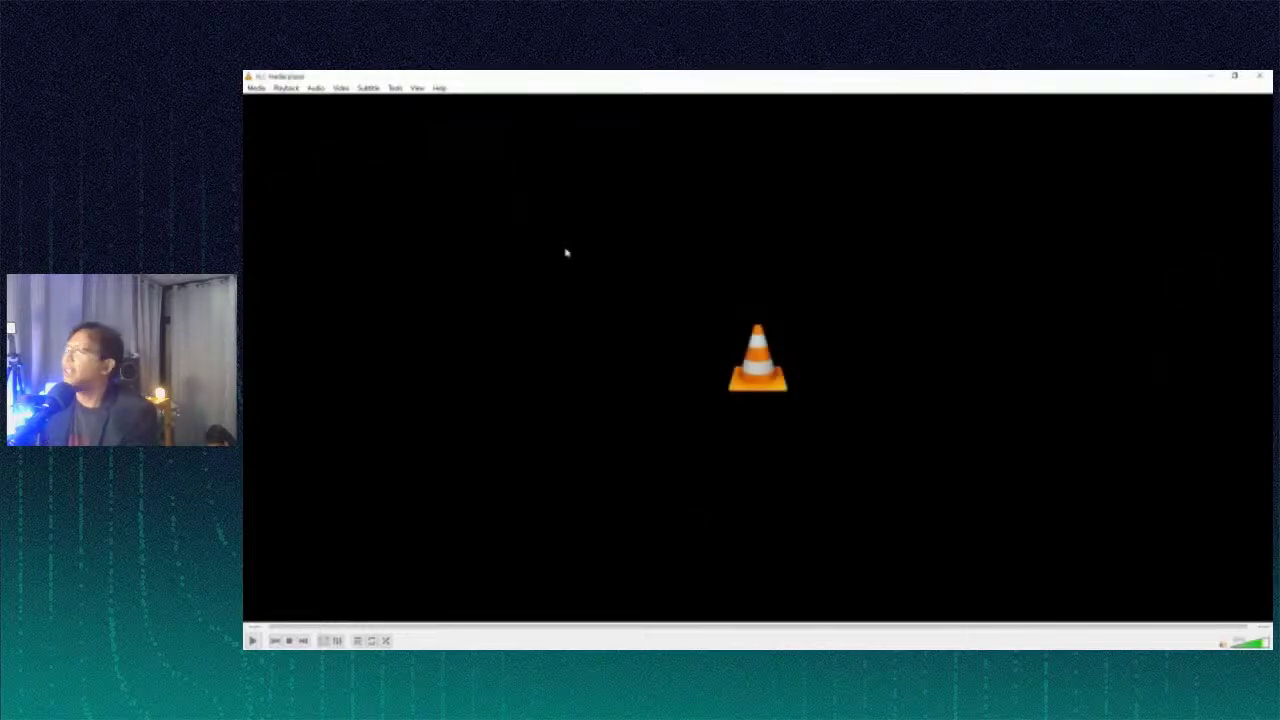
Quit VLC and switch to the Chrome window with the YouTube channel page.
key("ctrl+q")
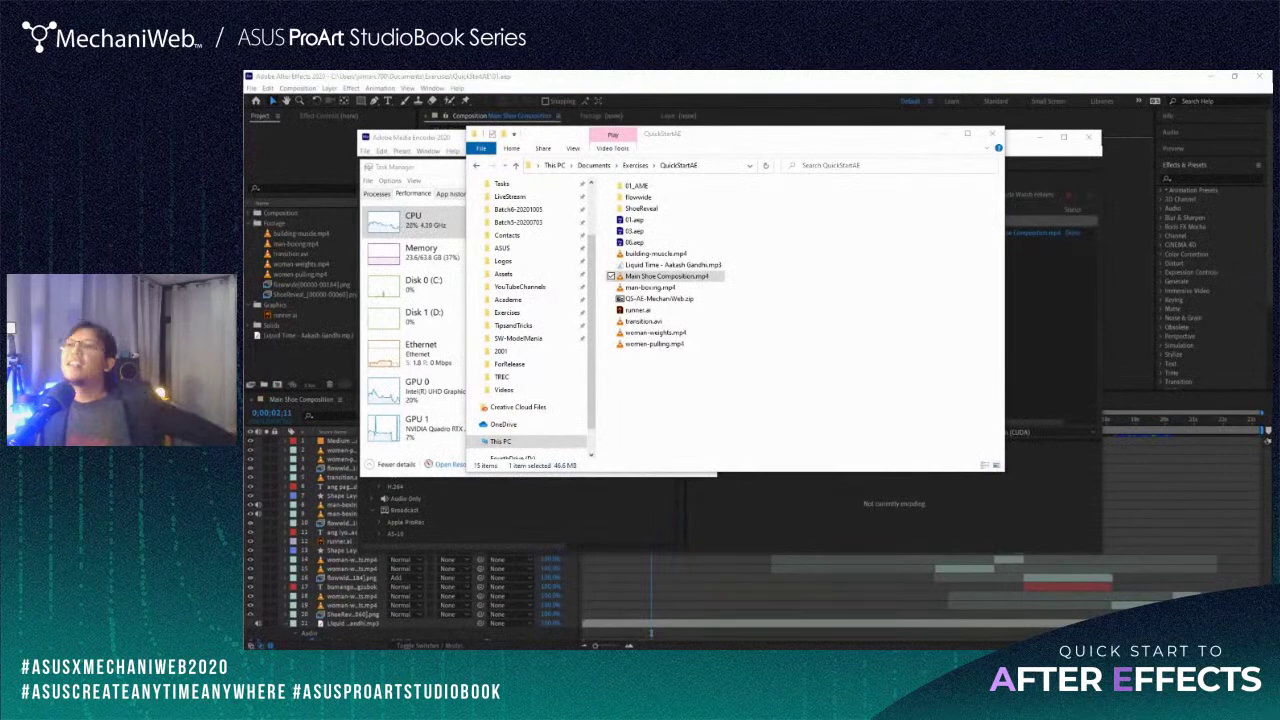
key("alt+Tab")
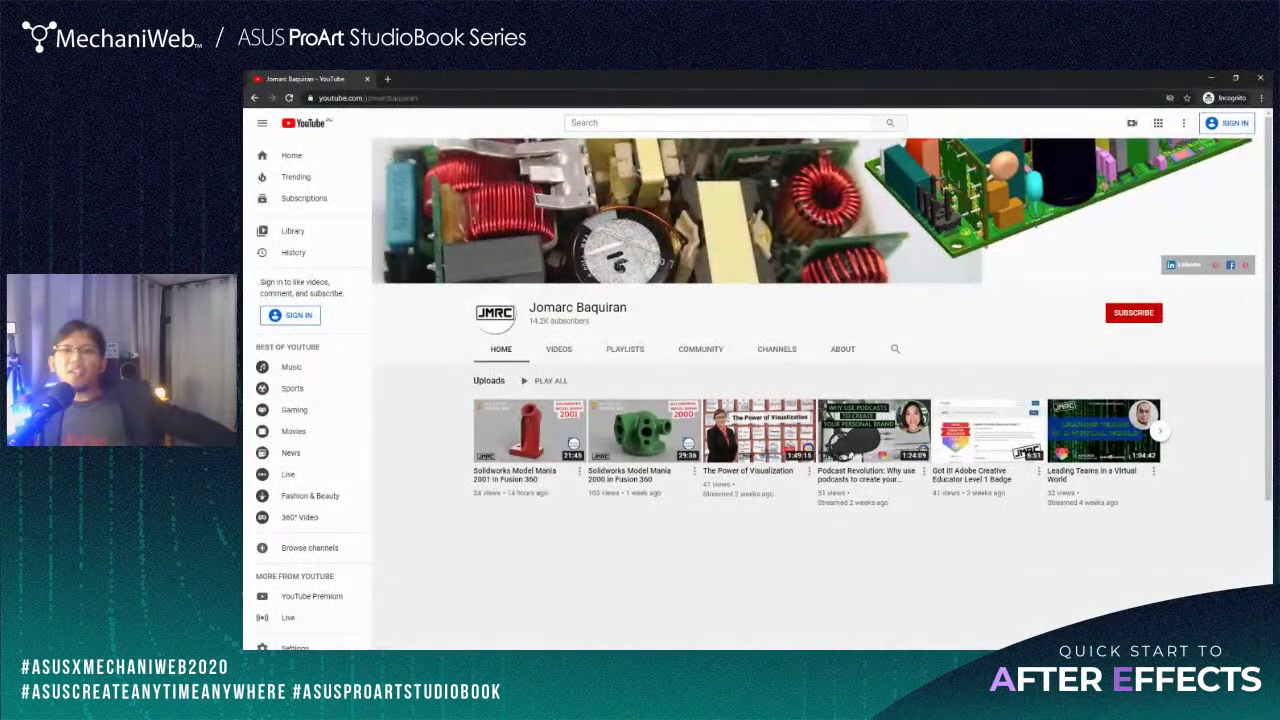